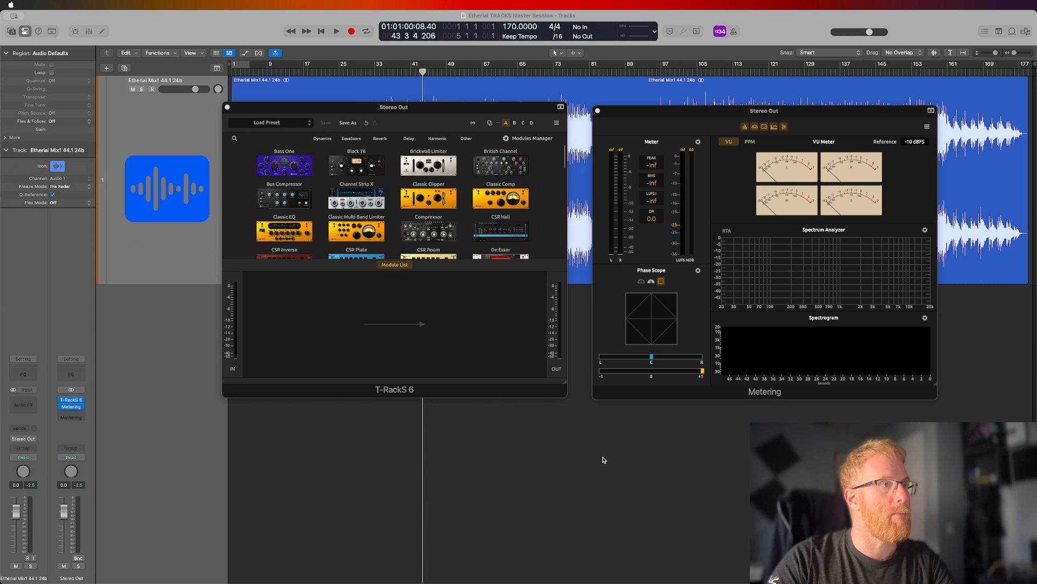
# Play the mix from the beginning and close the Metering and T-RackS 6 plug-in windows.
pyautogui.press('Return')
pyautogui.press('space')
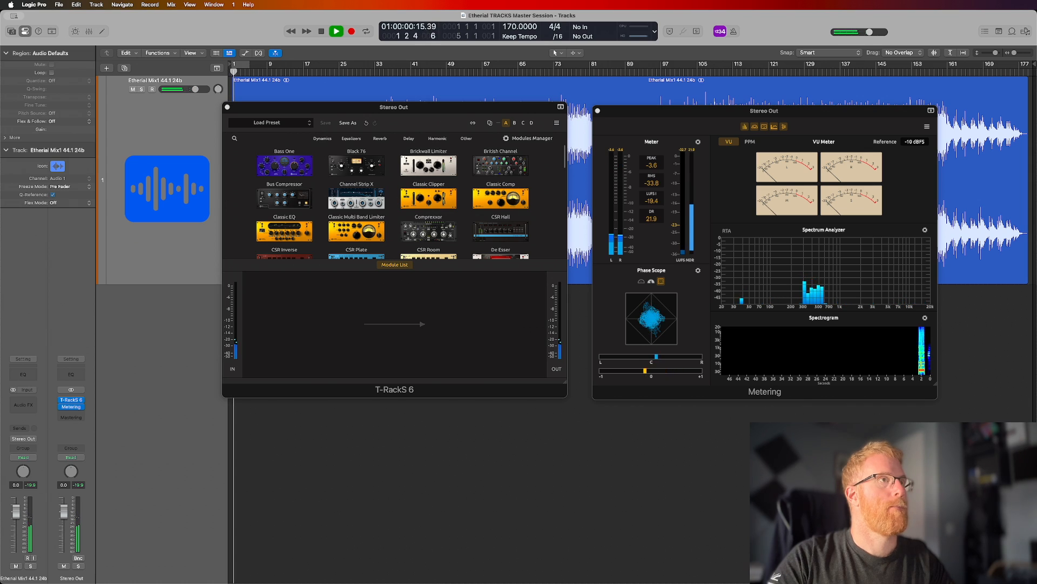
pyautogui.hotkey('ctrl', 'Up')
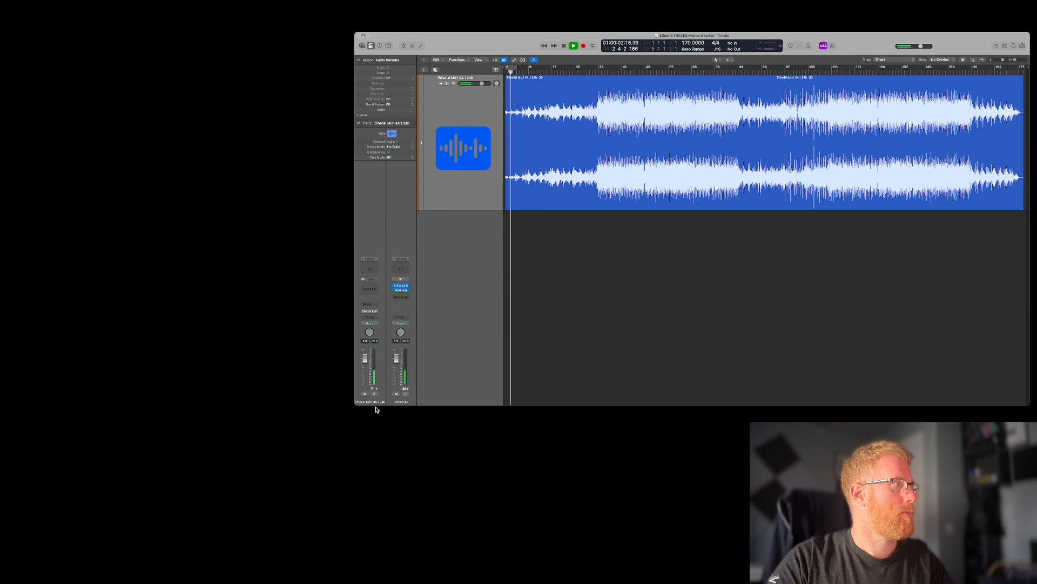
pyautogui.click(340, 398)
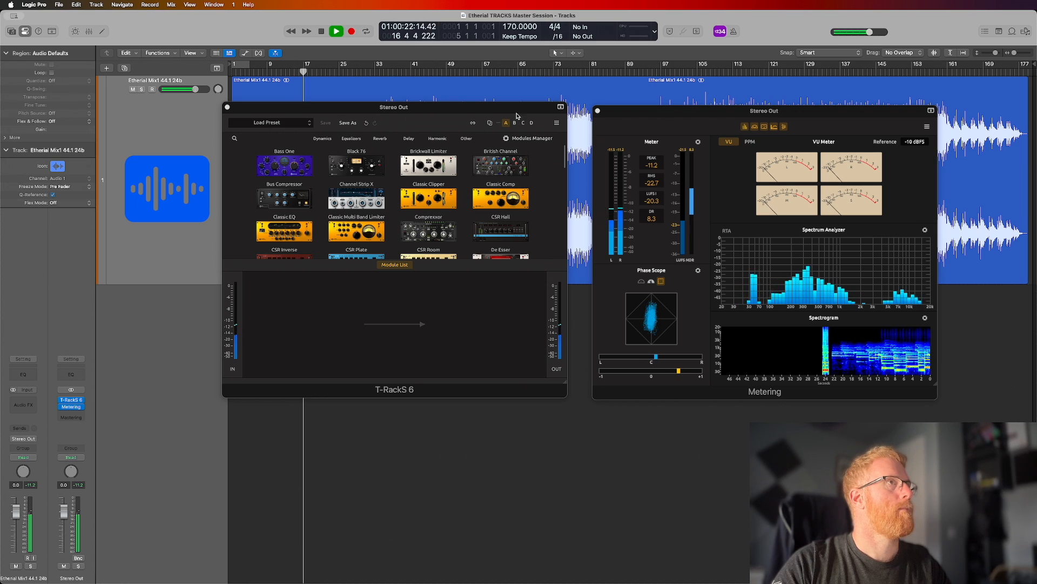
pyautogui.click(597, 111)
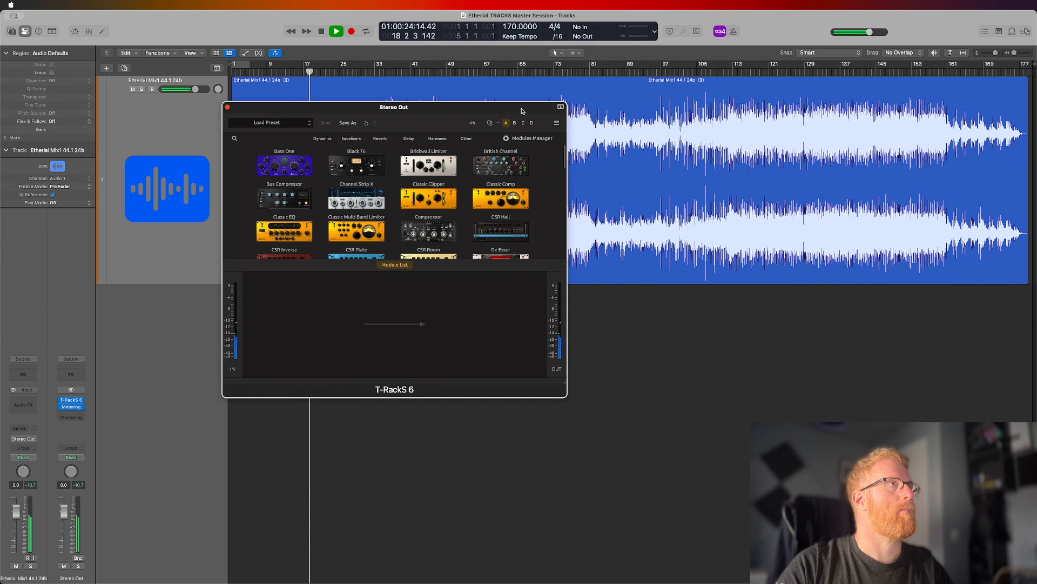
pyautogui.click(227, 108)
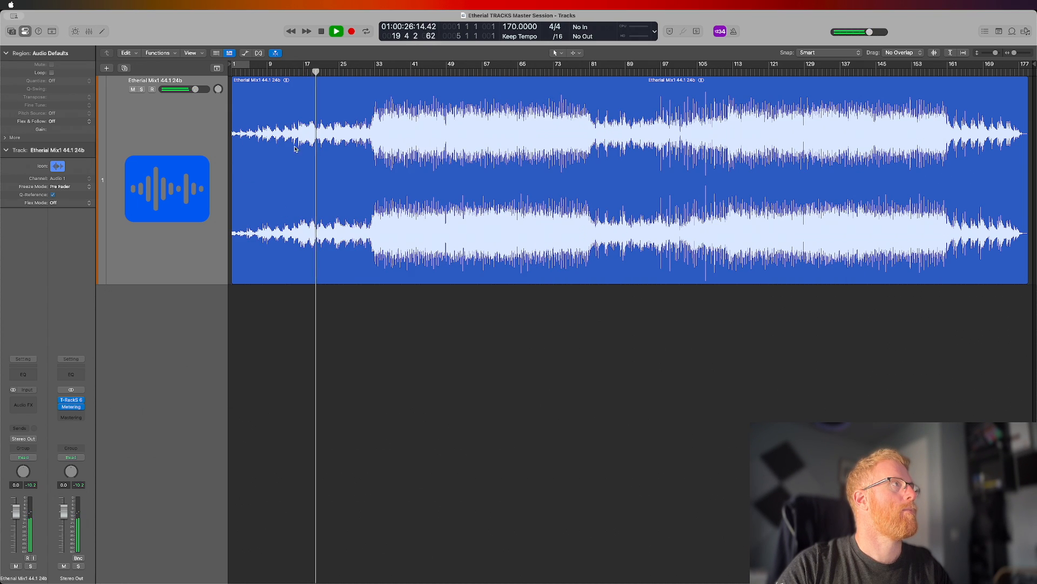
# Examine the mix's waveform as a whole and up close at the very start of the audio region.
pyautogui.press('z')
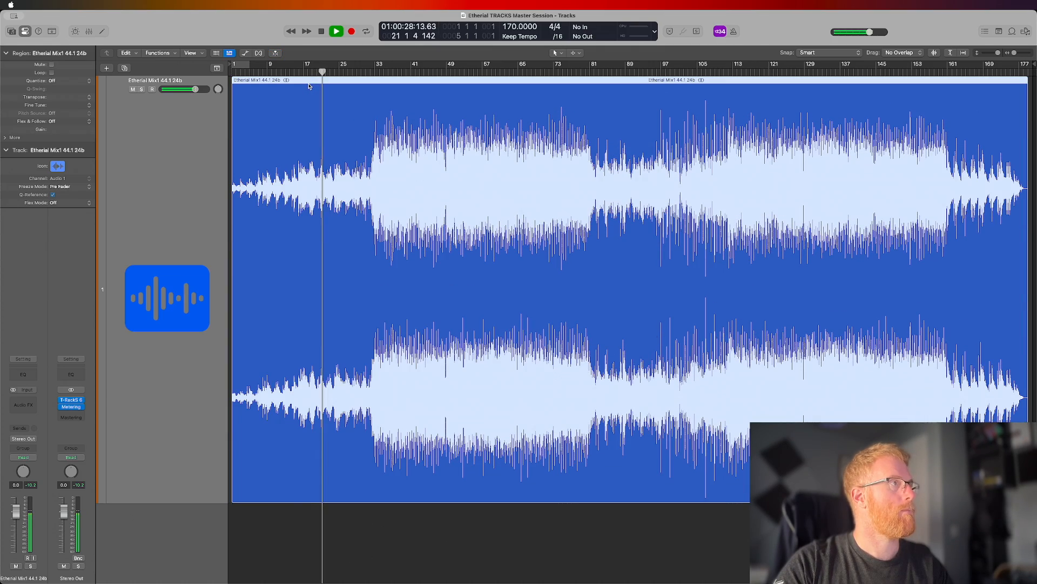
pyautogui.press('super+Right')
pyautogui.press('super+Right')
pyautogui.press('super+Right')
pyautogui.press('super+Right')
pyautogui.press('super+Right')
pyautogui.press('super+Right')
pyautogui.press('super+Right')
pyautogui.press('super+Right')
pyautogui.press('super+Right')
pyautogui.press('super+Right')
pyautogui.press('super+Right')
pyautogui.press('super+Right')
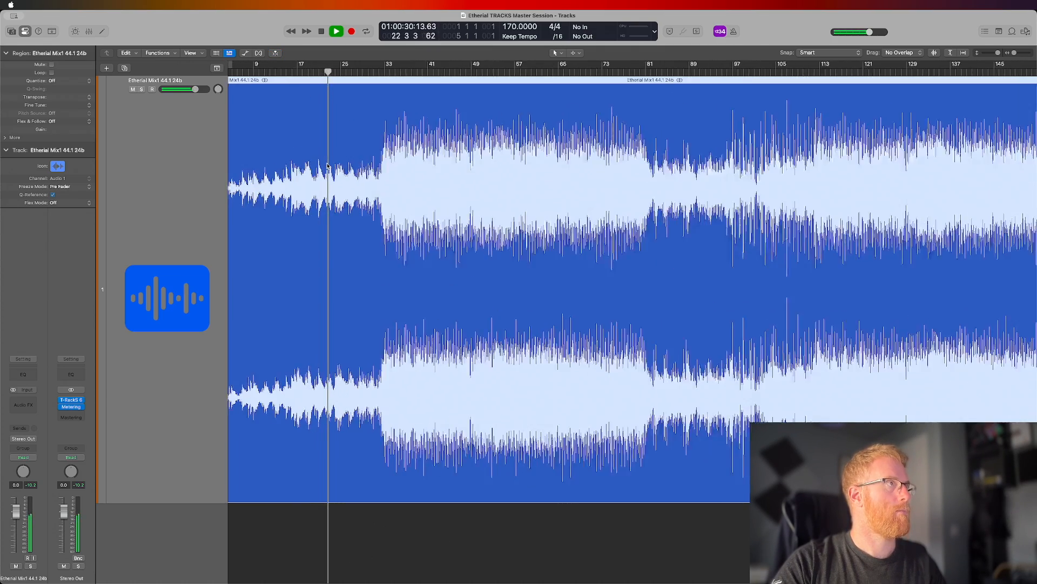
pyautogui.press('super+Left')
pyautogui.press('super+Left')
pyautogui.press('super+Left')
pyautogui.press('super+Left')
pyautogui.press('super+Left')
pyautogui.press('super+Left')
pyautogui.press('super+Left')
pyautogui.press('super+Left')
pyautogui.press('super+Left')
pyautogui.press('super+Left')
pyautogui.press('super+Left')
pyautogui.press('super+Left')
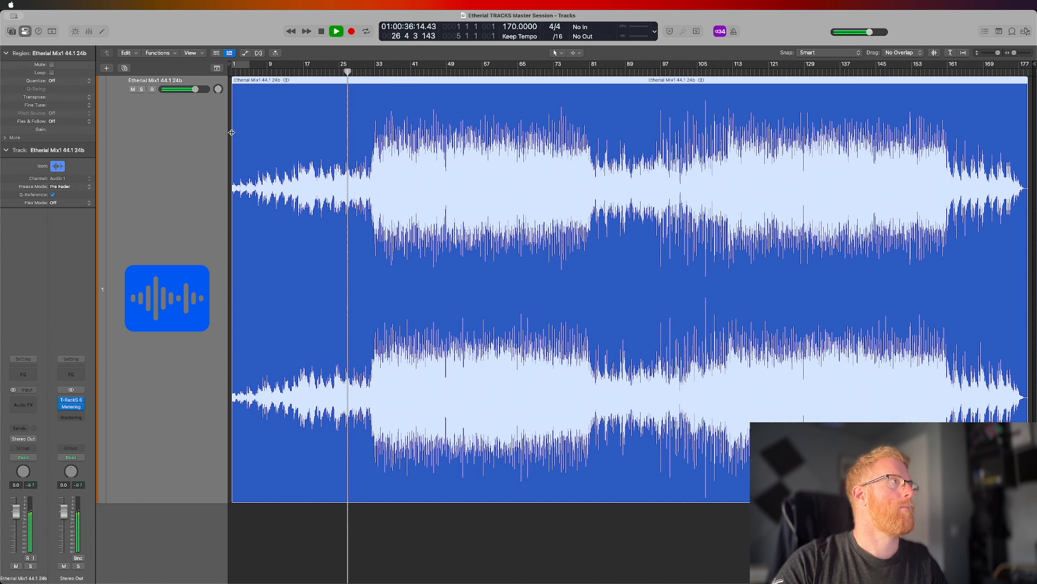
pyautogui.press('super+Right')
pyautogui.press('super+Right')
pyautogui.press('super+Right')
pyautogui.press('super+Right')
pyautogui.press('super+Right')
pyautogui.press('super+Right')
pyautogui.press('super+Right')
pyautogui.press('super+Right')
pyautogui.press('super+Right')
pyautogui.press('super+Right')
pyautogui.press('super+Right')
pyautogui.press('super+Right')
pyautogui.press('super+Right')
pyautogui.press('super+Right')
pyautogui.press('super+Right')
pyautogui.press('super+Right')
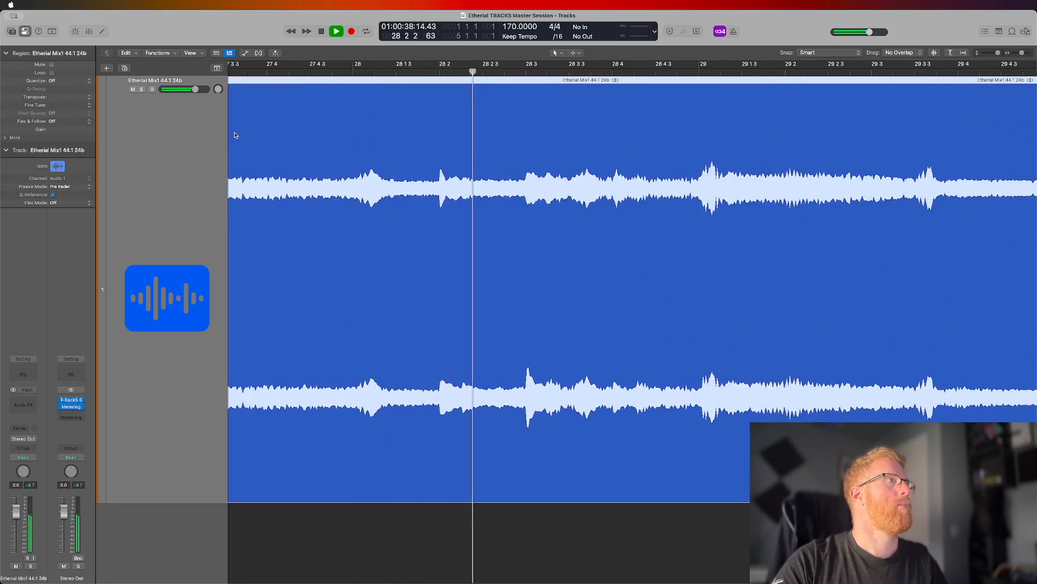
pyautogui.hscroll(-15, 234, 135)
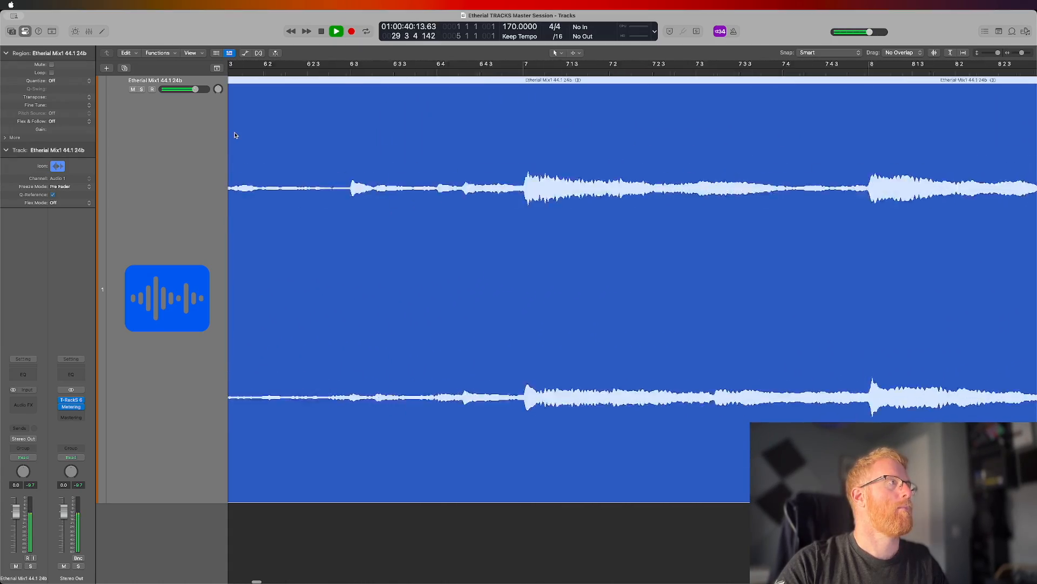
pyautogui.hscroll(-1, 235, 135)
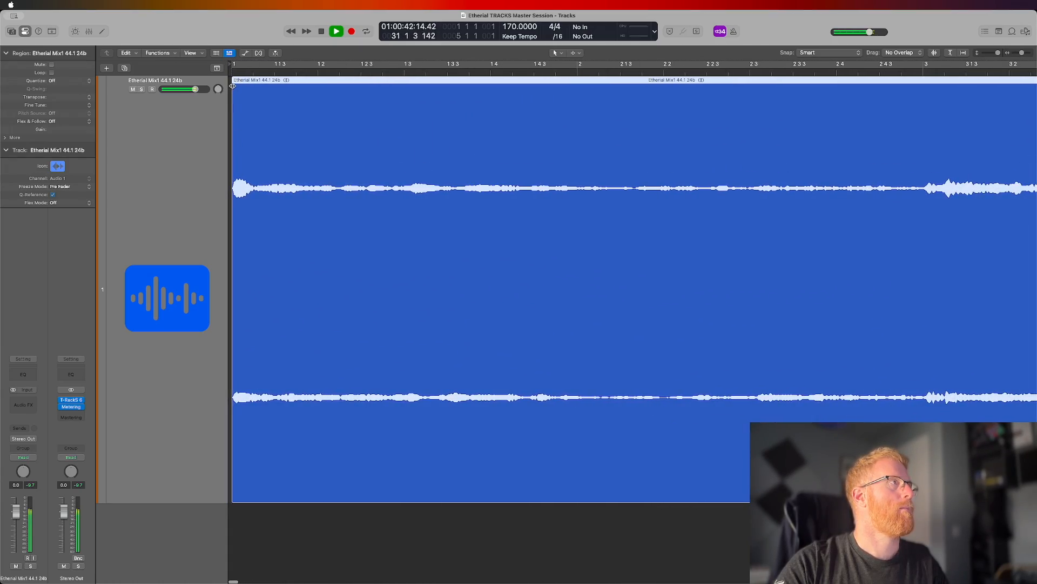
pyautogui.press('z')
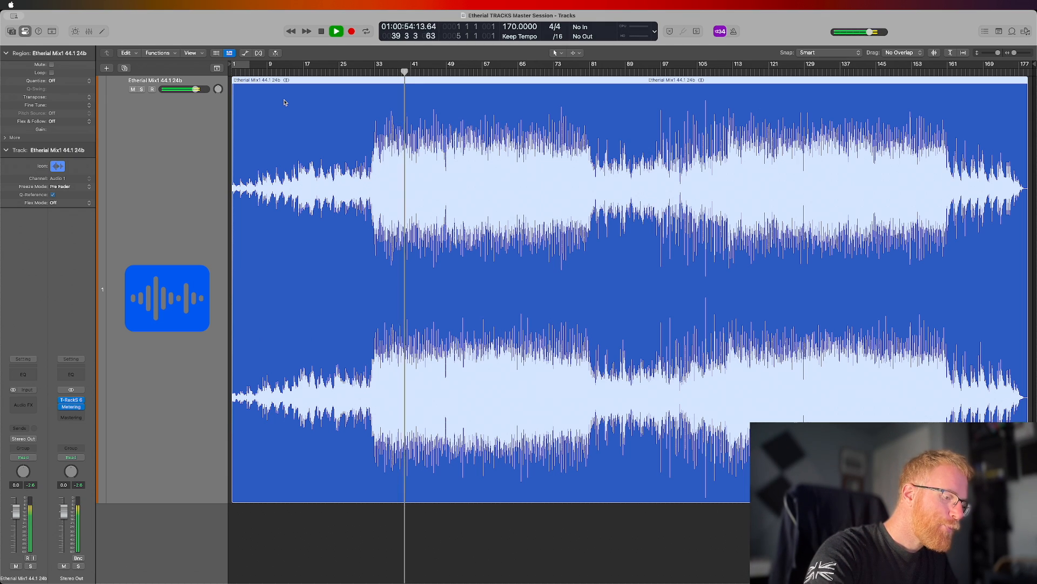
# Open the Metering plug-in on the Stereo Out and move its window over the first half of the waveform.
pyautogui.click(70, 403)
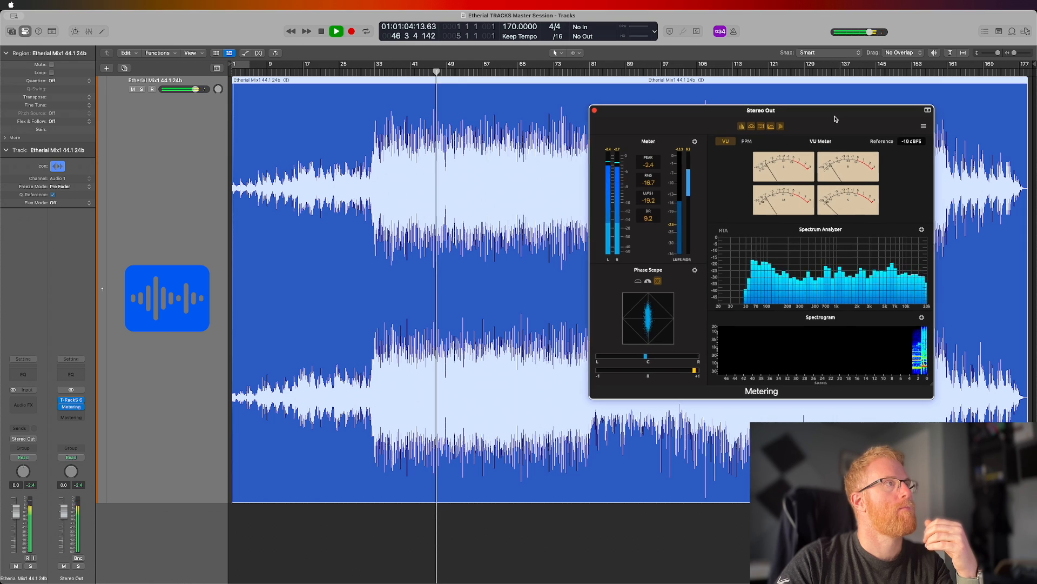
pyautogui.moveTo(834, 112); pyautogui.dragTo(483, 137)
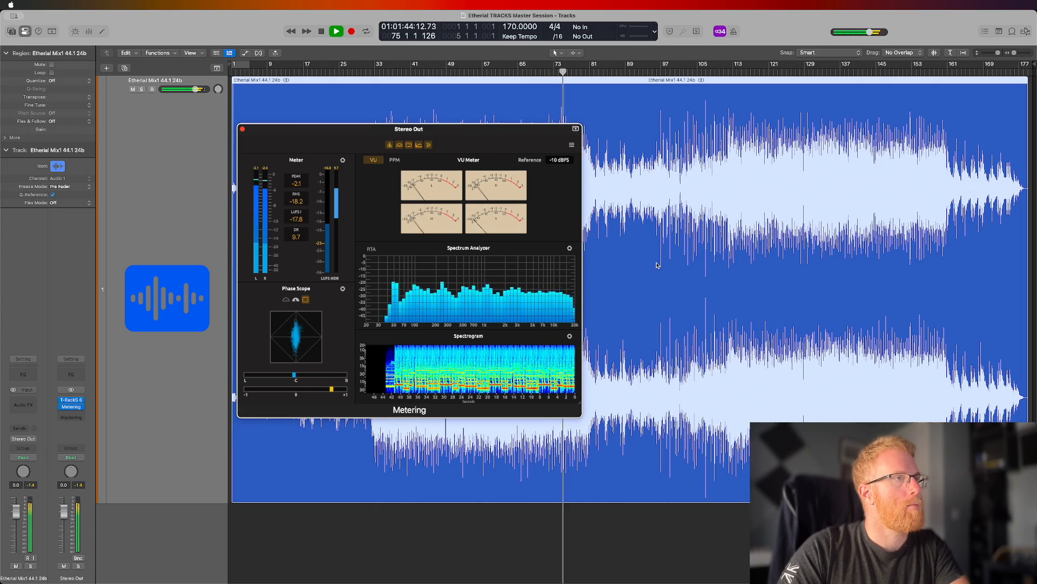
pyautogui.hotkey('ctrl', 'Up')
pyautogui.click(286, 420)
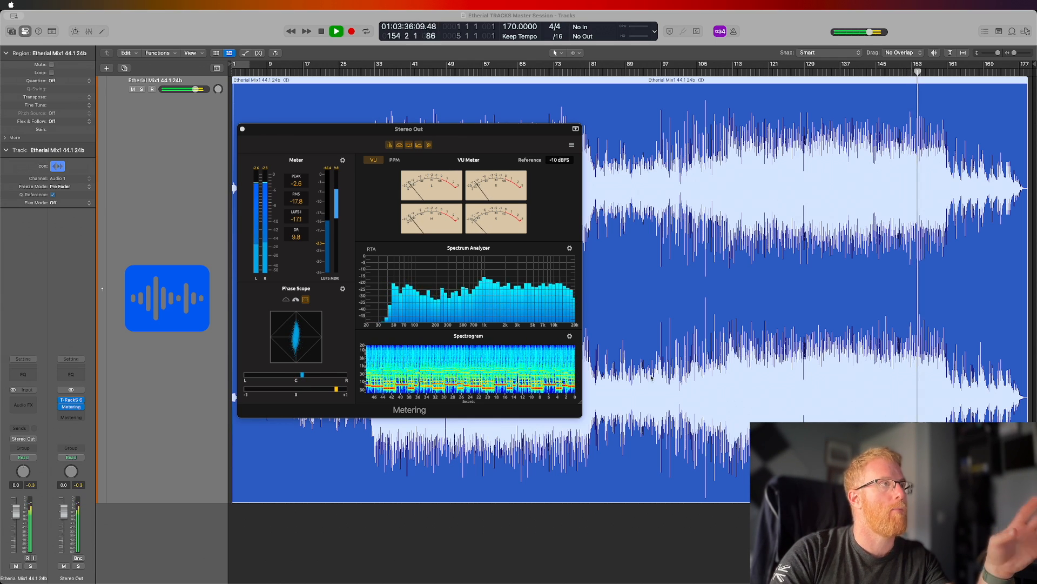
pyautogui.click(201, 178)
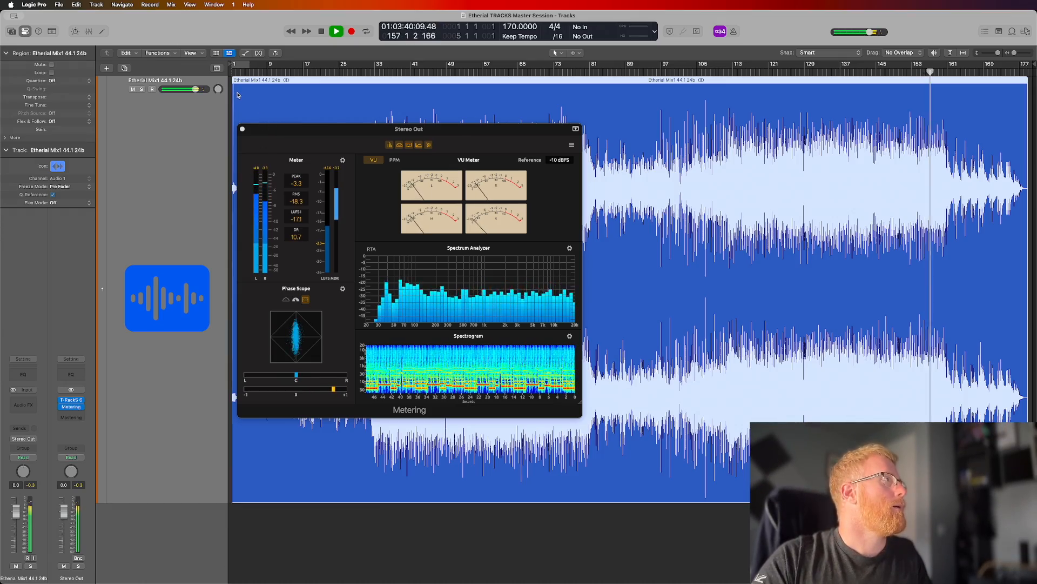
# Close the Metering window and shorten the tiny fade-in at the very start of the audio region.
pyautogui.press('super+Right')
pyautogui.press('super+Right')
pyautogui.press('super+Right')
pyautogui.hscroll(-20, 237, 95)
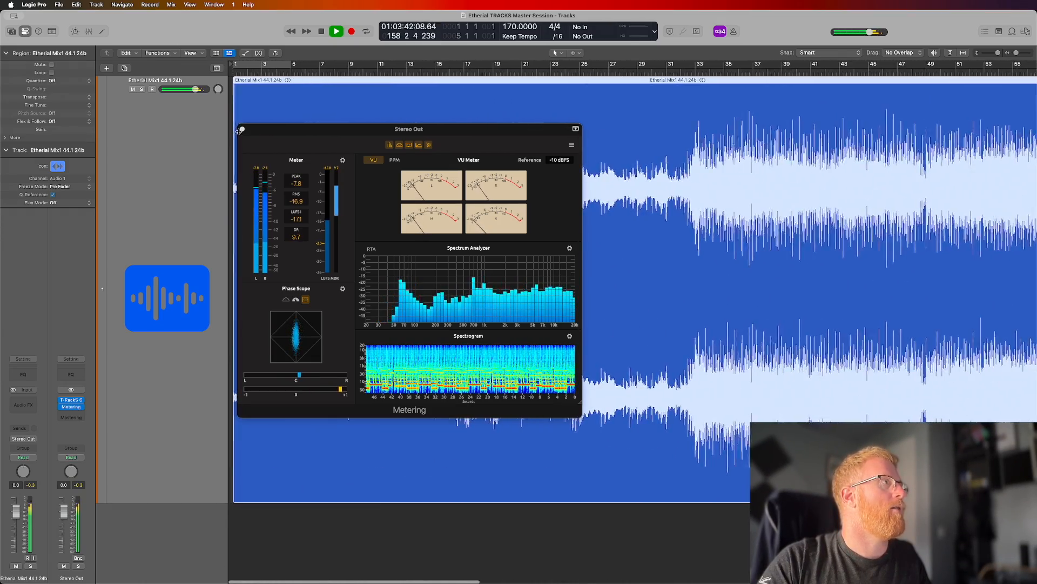
pyautogui.moveTo(245, 133); pyautogui.dragTo(244, 131)
pyautogui.click(242, 129)
pyautogui.press('super+Right')
pyautogui.press('super+Right')
pyautogui.press('super+Right')
pyautogui.press('super+Right')
pyautogui.press('super+Right')
pyautogui.press('super+Right')
pyautogui.press('super+Right')
pyautogui.press('super+Right')
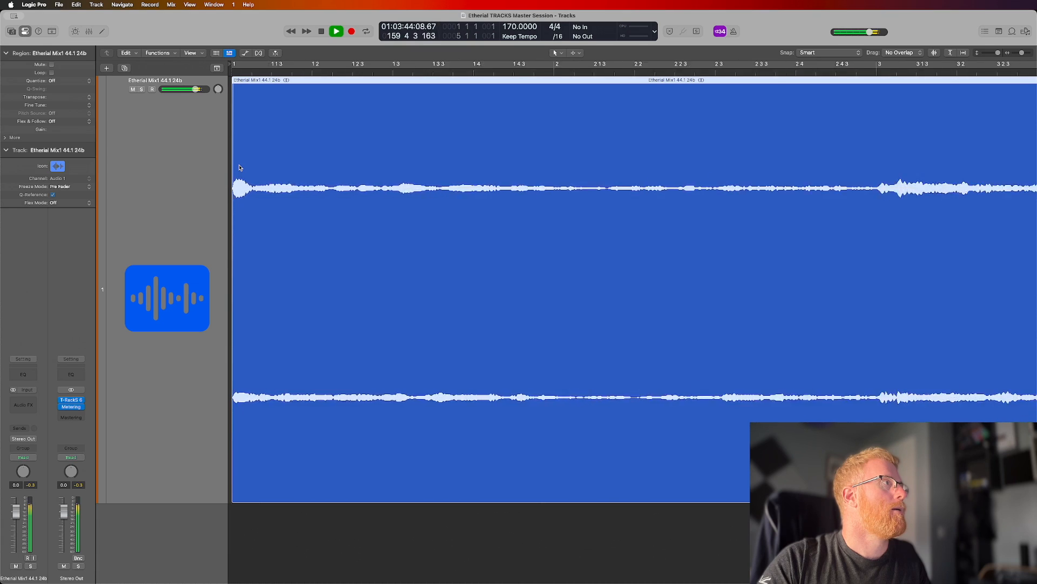
pyautogui.press('super+Right')
pyautogui.press('super+Right')
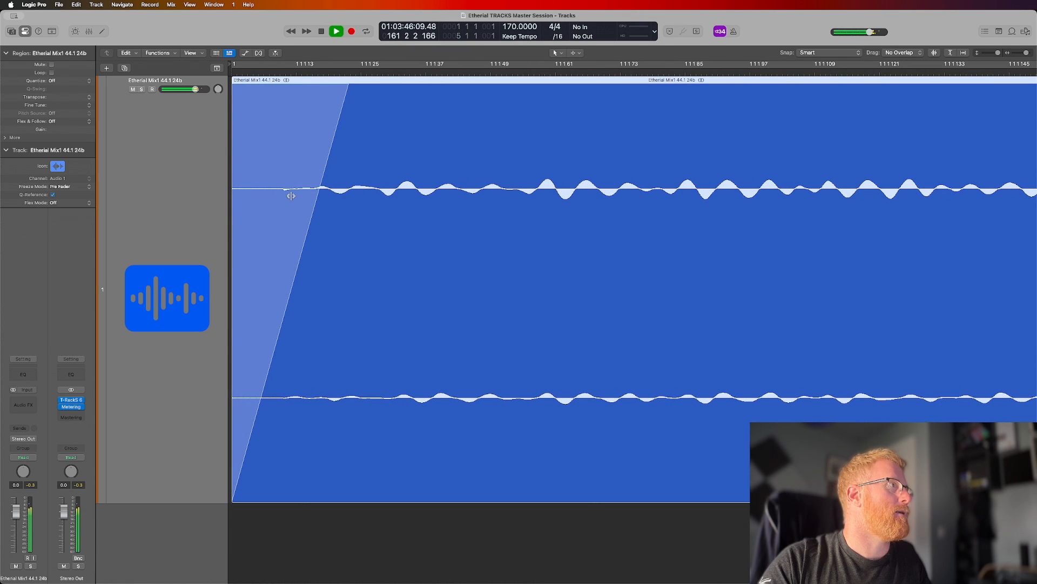
pyautogui.moveTo(347, 85); pyautogui.dragTo(306, 85)
pyautogui.press('z')
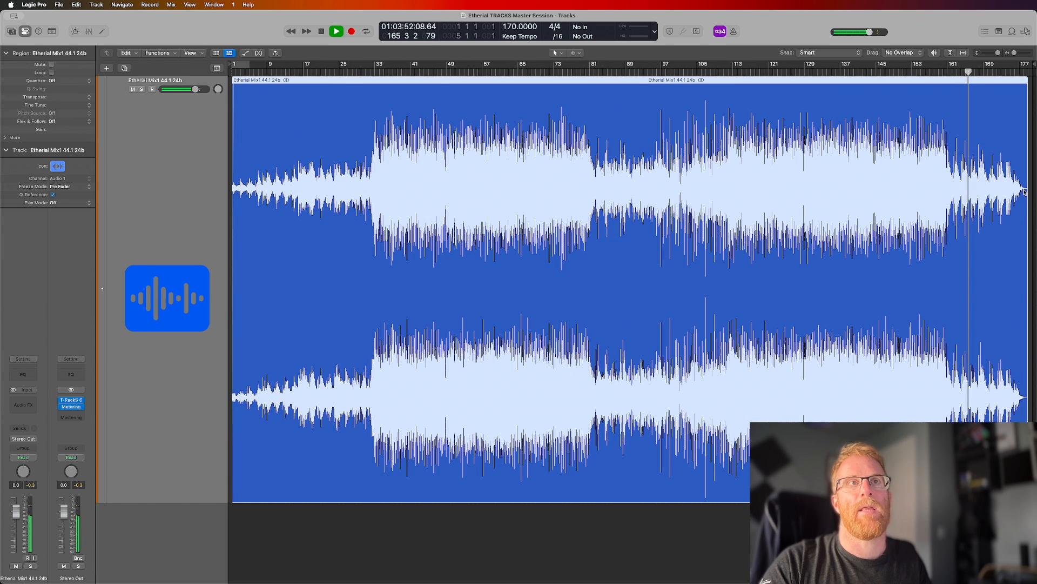
# Trim the silent tail of the audio region back to bar 178.
pyautogui.press('super+Right')
pyautogui.press('super+Right')
pyautogui.press('super+Right')
pyautogui.press('super+Right')
pyautogui.press('super+Right')
pyautogui.press('super+Right')
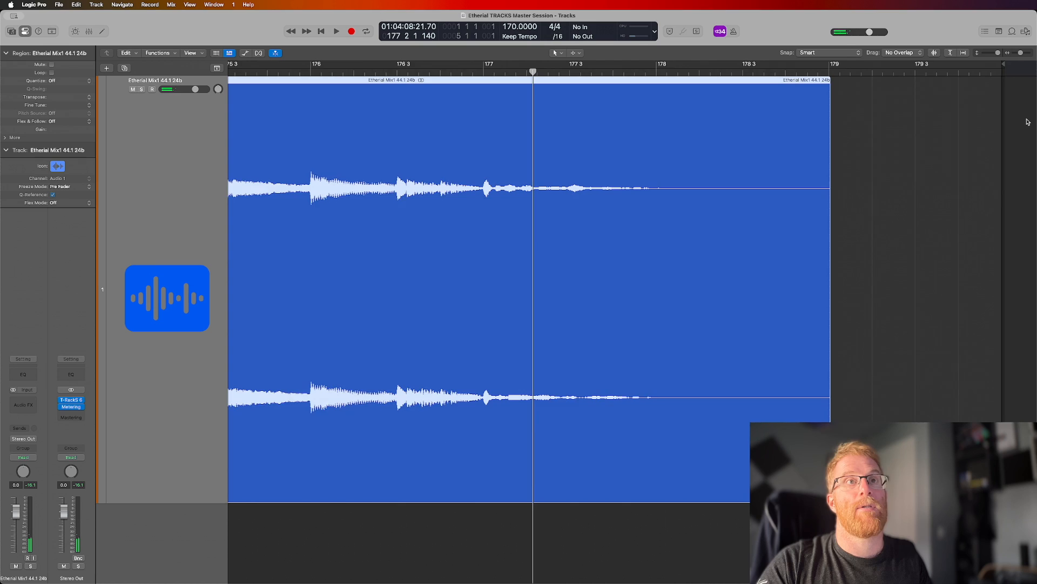
pyautogui.hscroll(-2, 1027, 123)
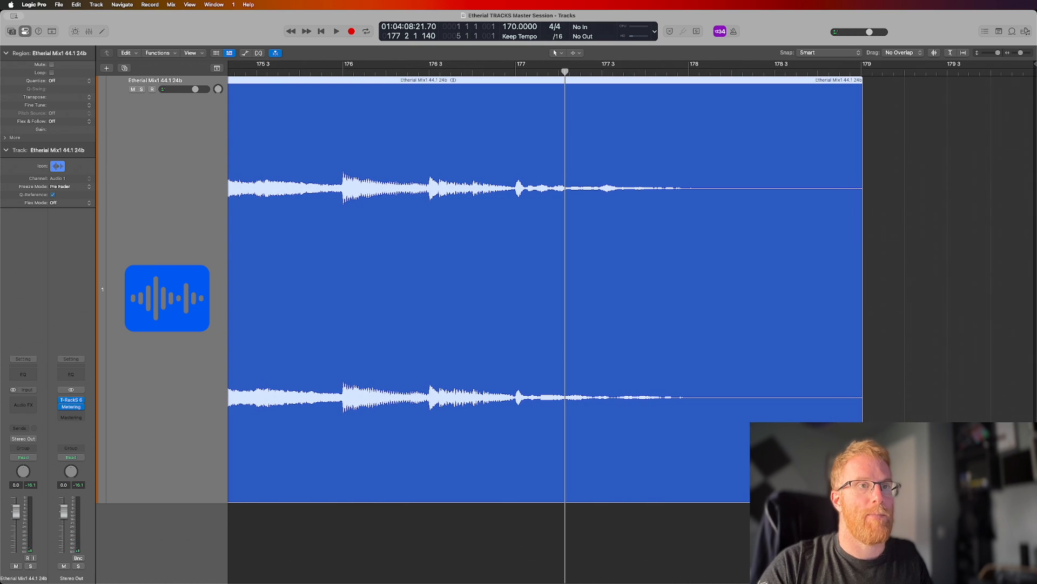
pyautogui.moveTo(861, 486); pyautogui.dragTo(690, 475)
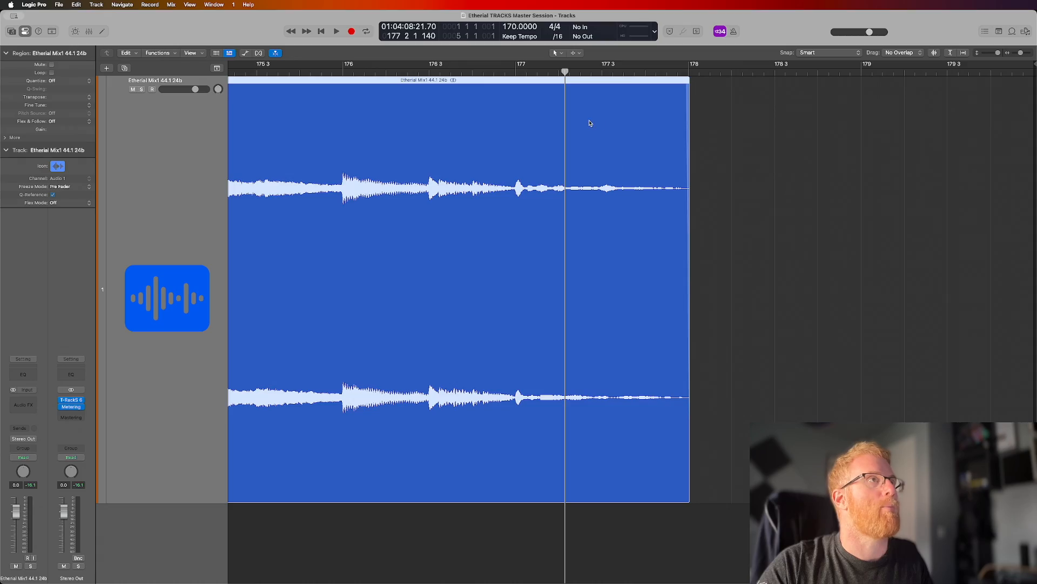
# Move the project end marker back close to the end of the trimmed region and show the whole mix.
pyautogui.press('super+Left')
pyautogui.press('super+Left')
pyautogui.press('super+Left')
pyautogui.press('super+Left')
pyautogui.press('super+Left')
pyautogui.press('super+Left')
pyautogui.hscroll(3, 592, 124)
pyautogui.moveTo(1035, 64); pyautogui.dragTo(996, 65)
pyautogui.press('super+Left')
pyautogui.press('super+Left')
pyautogui.press('super+Left')
pyautogui.press('super+Left')
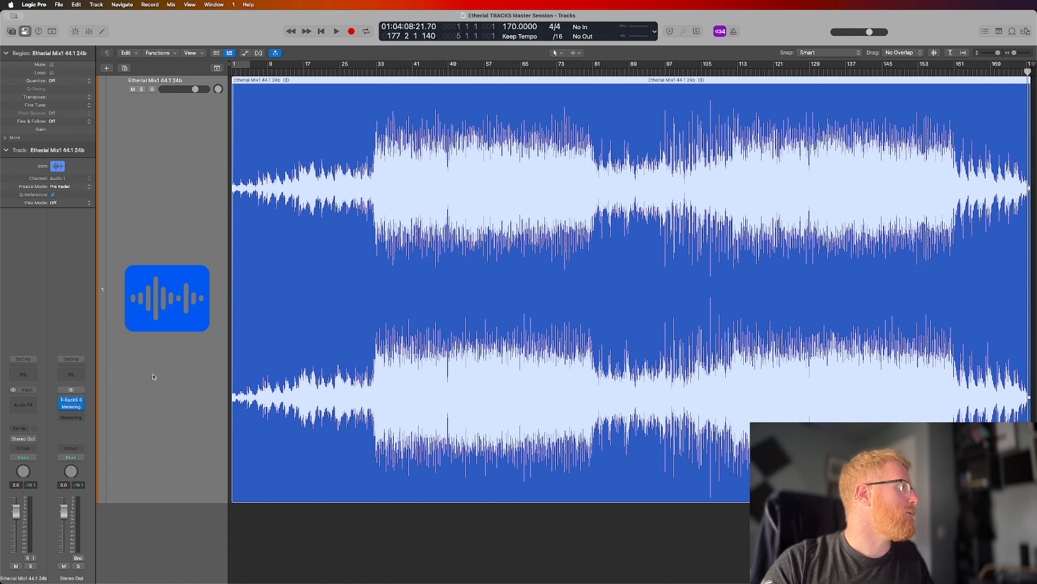
# Open the Stereo Out's Metering plug-in and play a cycle range from bar 121 to bar 129 through it.
pyautogui.click(71, 409)
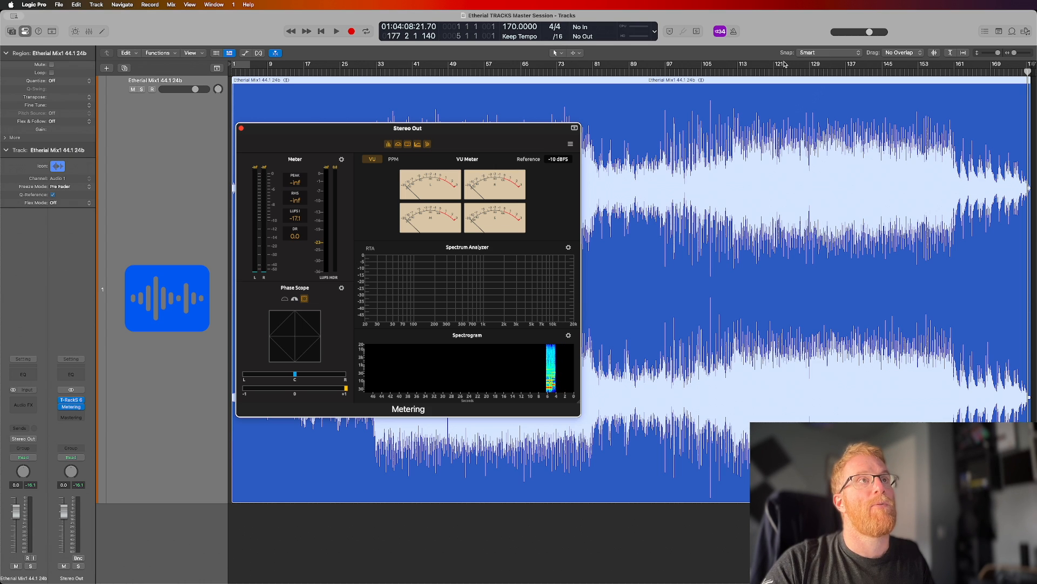
pyautogui.moveTo(775, 67); pyautogui.dragTo(809, 71)
pyautogui.press('space')
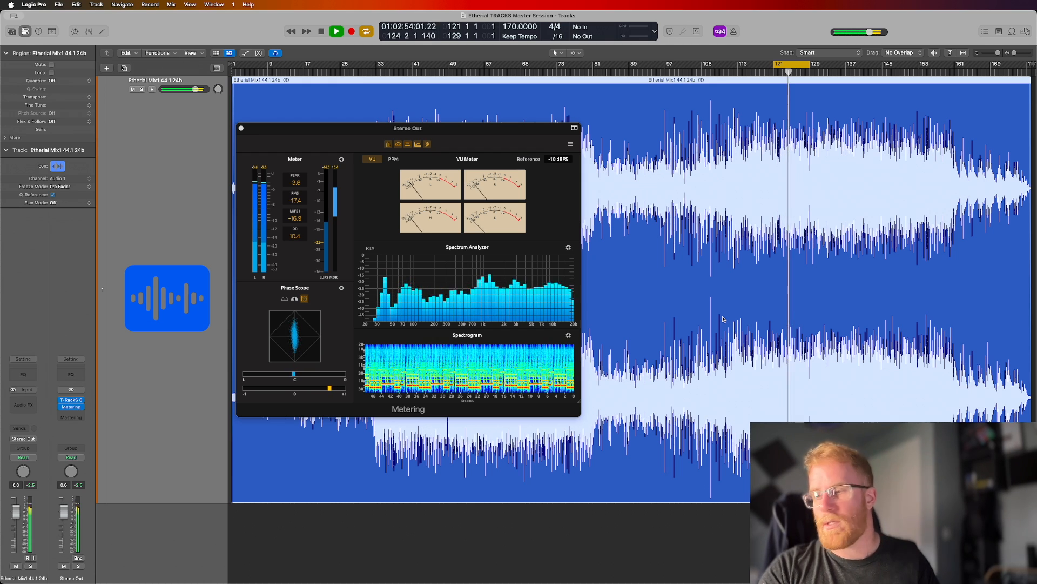
pyautogui.press('space')
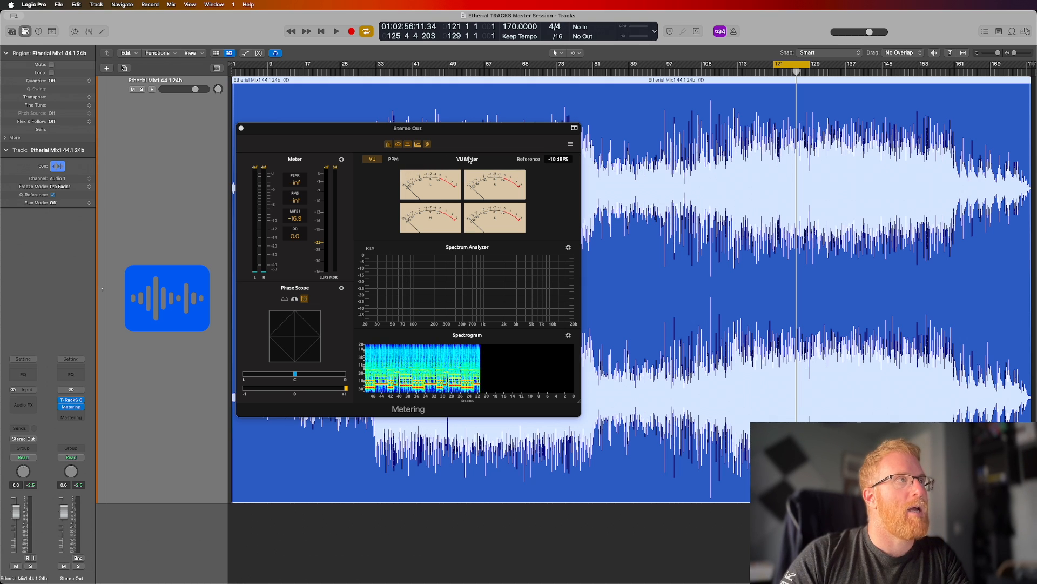
# Hide the VU meter in Metering and enlarge the spectrogram relative to the spectrum analyzer, then resume playback.
pyautogui.click(393, 160)
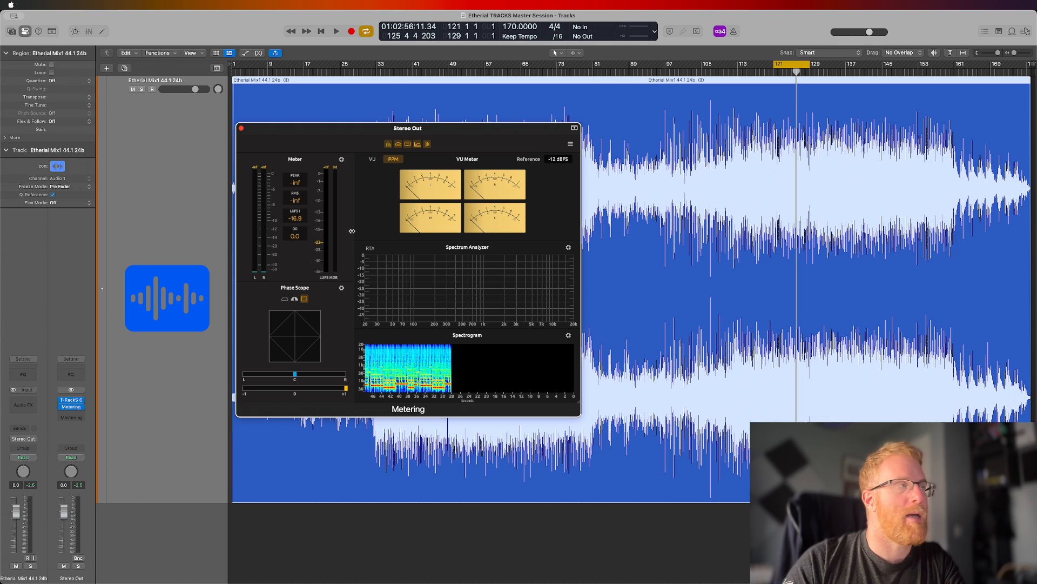
pyautogui.click(373, 159)
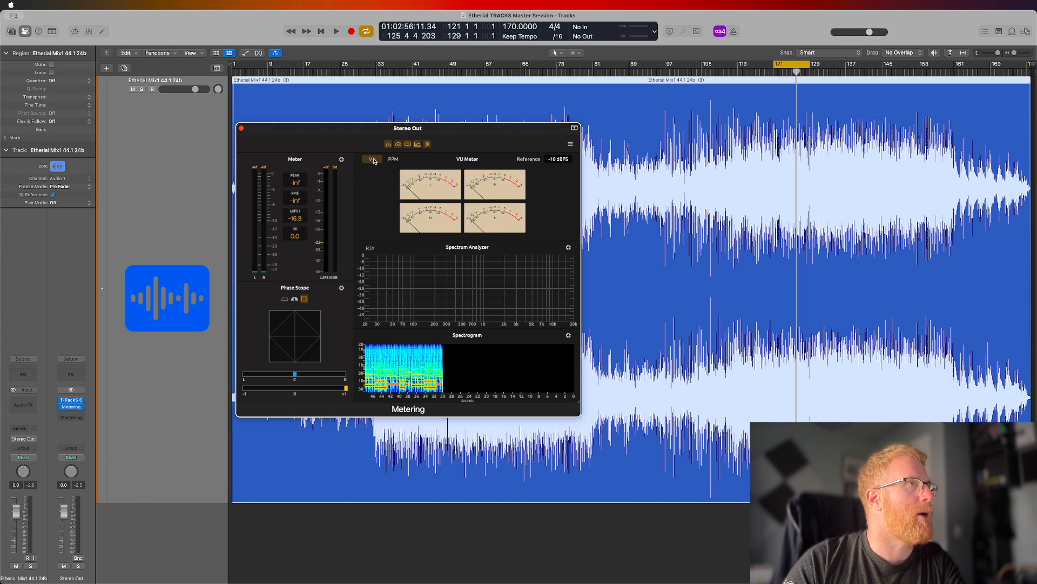
pyautogui.click(409, 145)
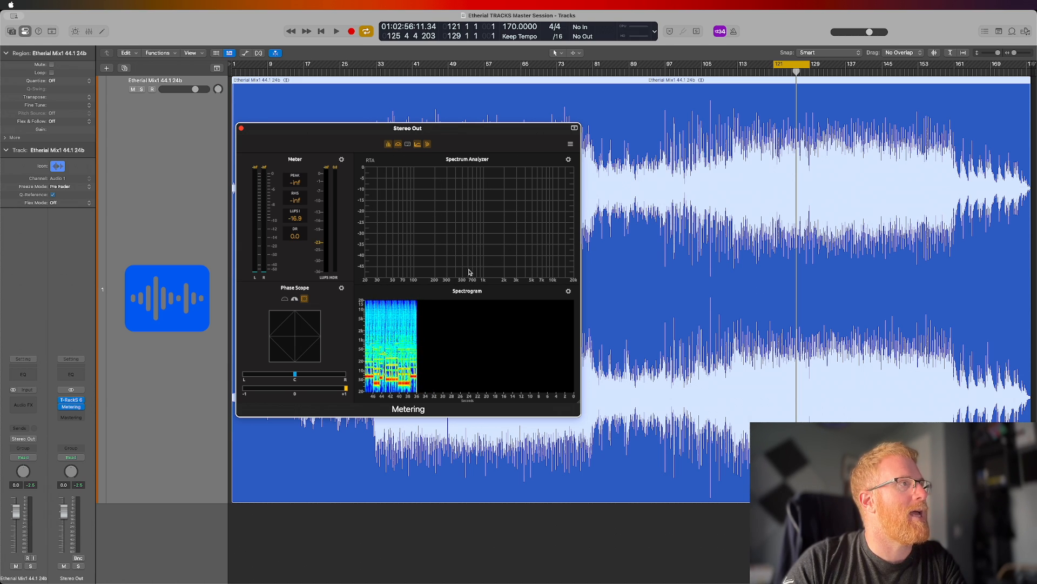
pyautogui.moveTo(481, 285); pyautogui.dragTo(481, 241)
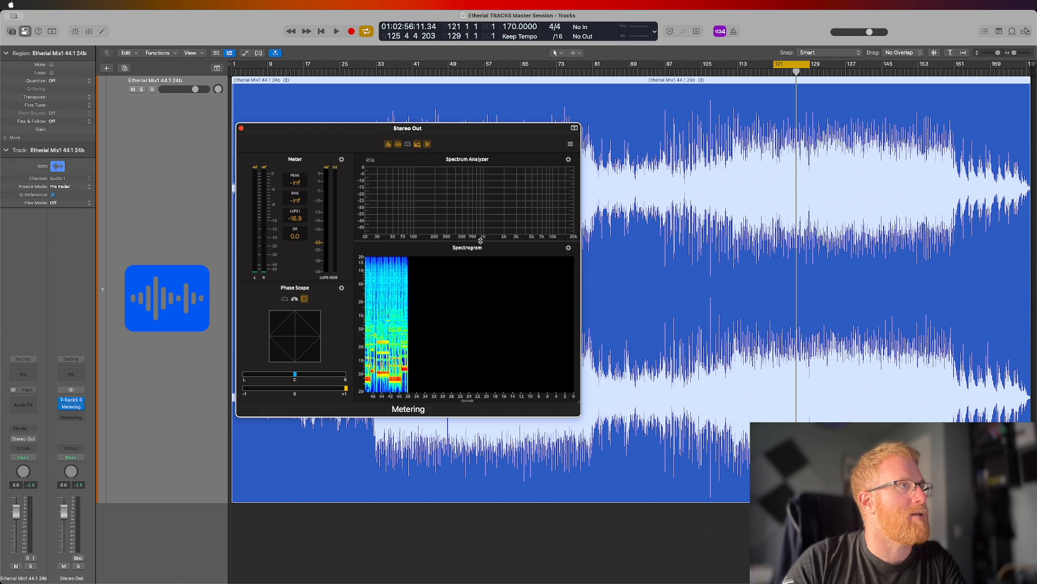
pyautogui.press('space')
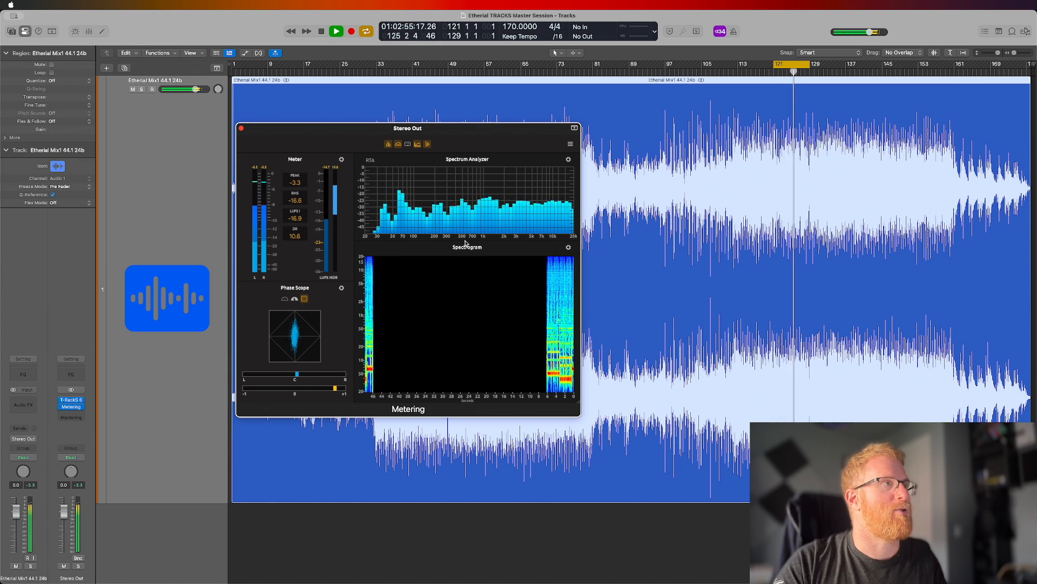
pyautogui.moveTo(465, 243)
pyautogui.mouseDown()
pyautogui.moveTo(459, 346)
pyautogui.moveTo(459, 258)
pyautogui.mouseUp()
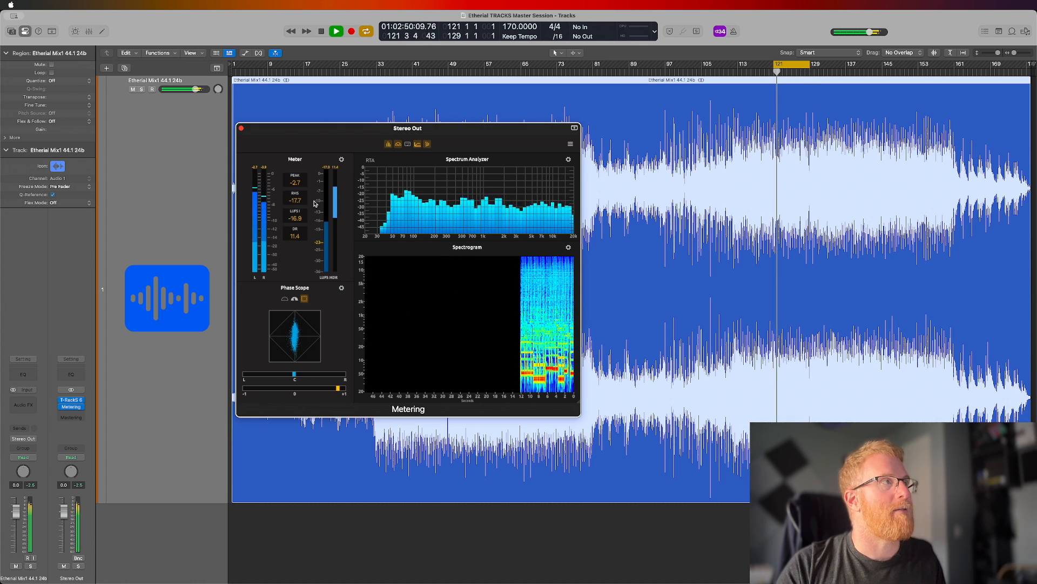
# Move the Metering window over the later part of the waveform and open the T-RackS 6 plug-in beside it.
pyautogui.moveTo(379, 132); pyautogui.dragTo(784, 125)
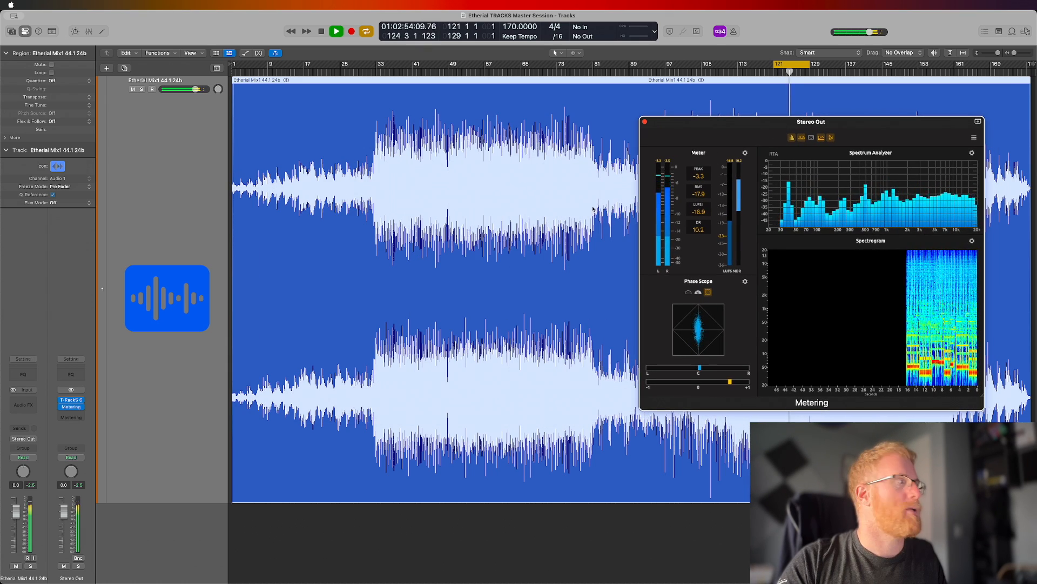
pyautogui.click(72, 407)
pyautogui.click(73, 408)
pyautogui.click(72, 401)
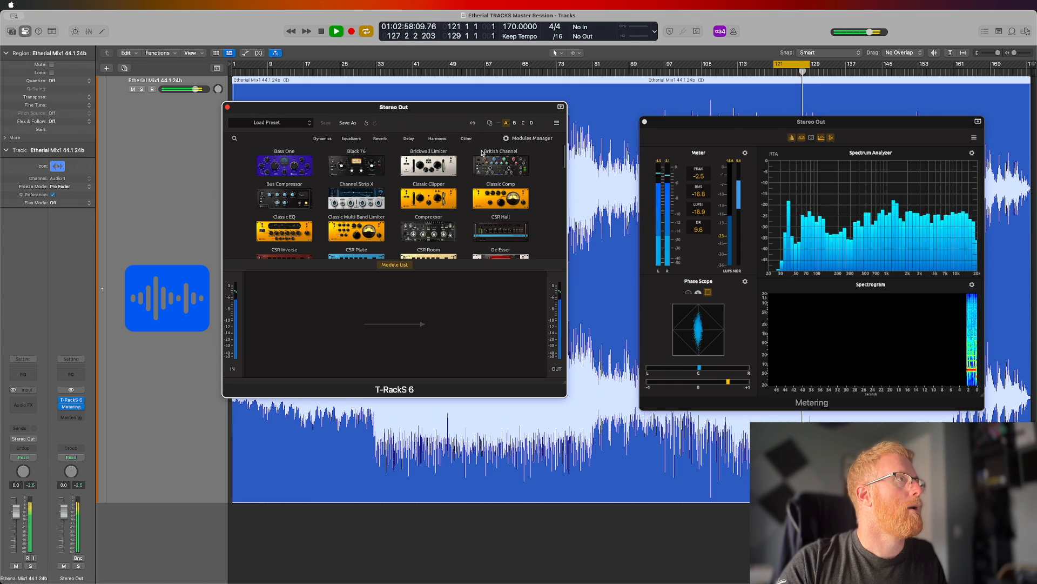
# Place the T-RackS 6 window directly beside the Metering window, stop playback and turn off the cycle range.
pyautogui.moveTo(430, 110); pyautogui.dragTo(472, 122)
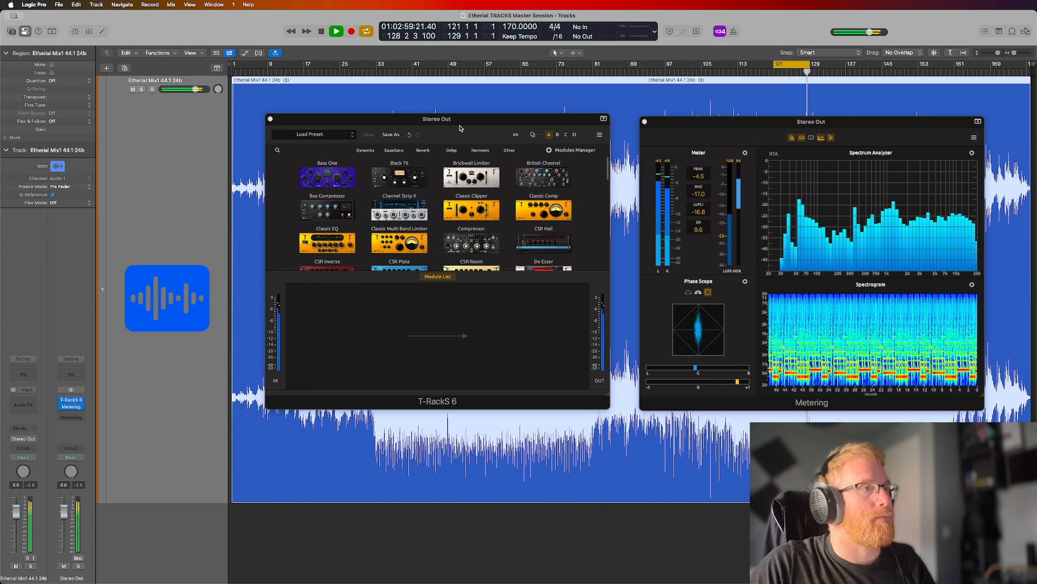
pyautogui.press('space')
pyautogui.click(790, 67)
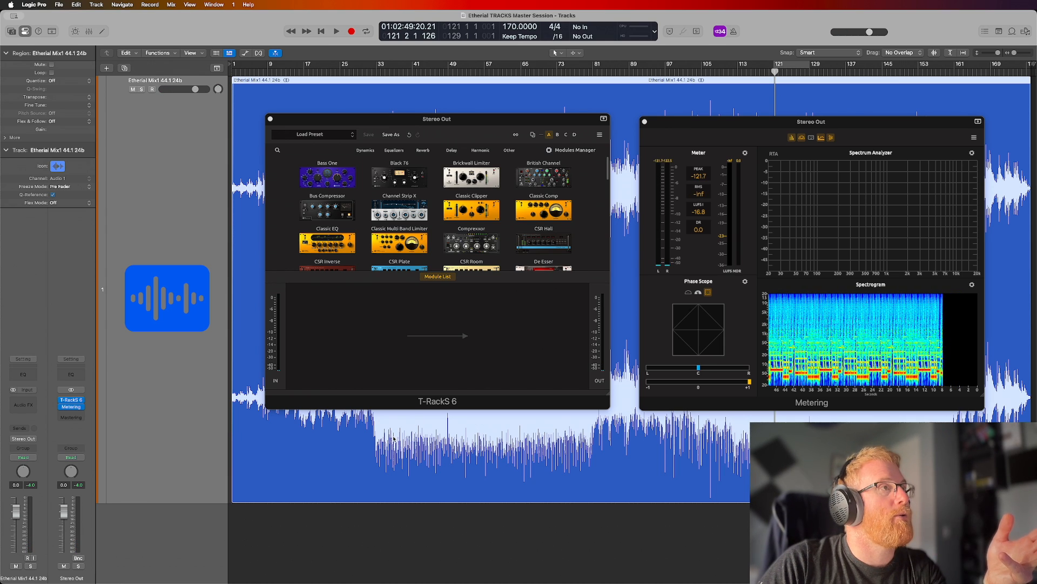
# Add the Master Match X module to the T-RackS 6 chain and hide the module list to show its setup page.
pyautogui.scroll(-10, 473, 216)
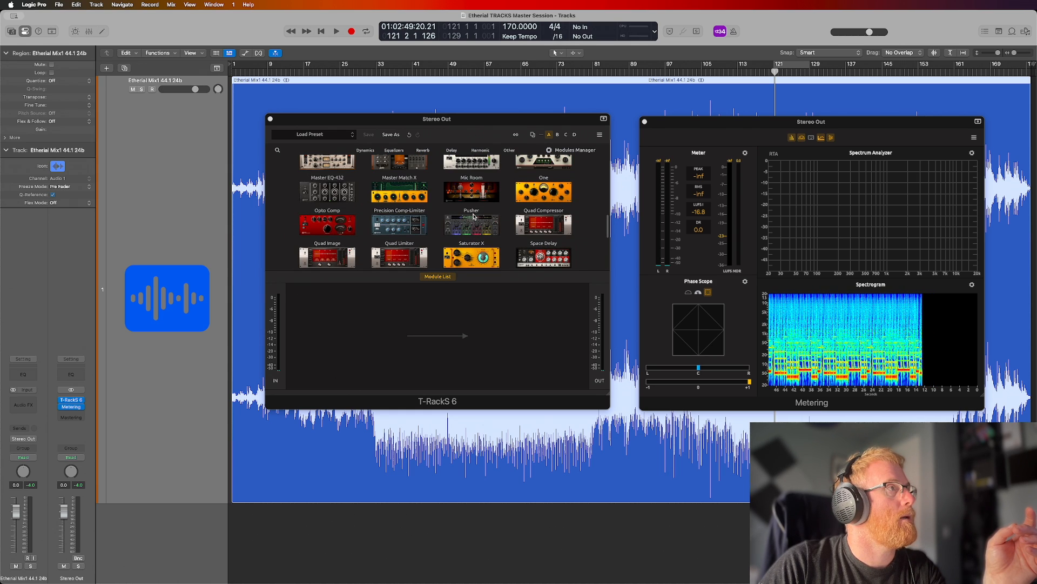
pyautogui.click(397, 196)
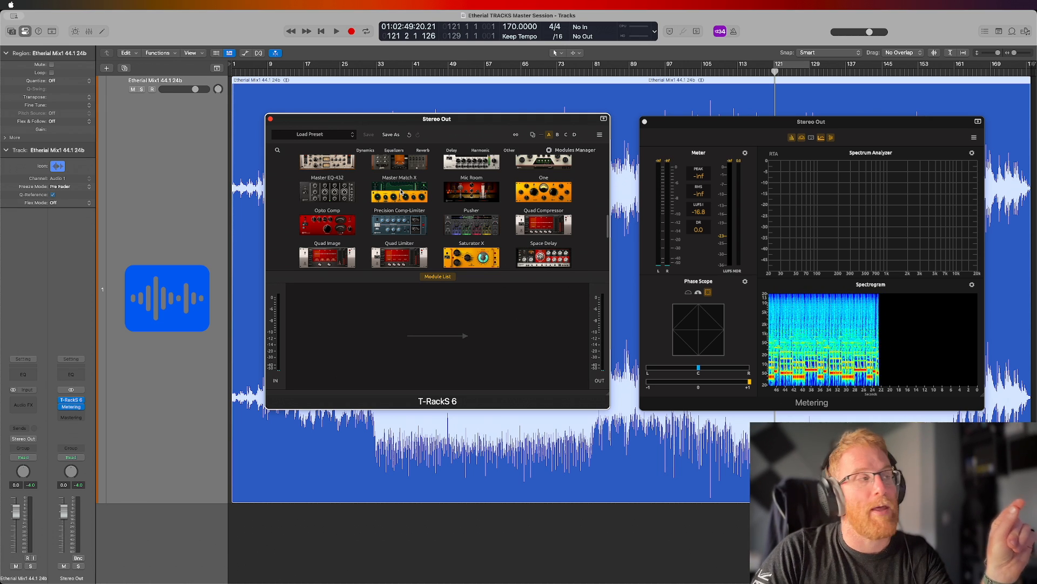
pyautogui.moveTo(399, 190); pyautogui.dragTo(436, 343)
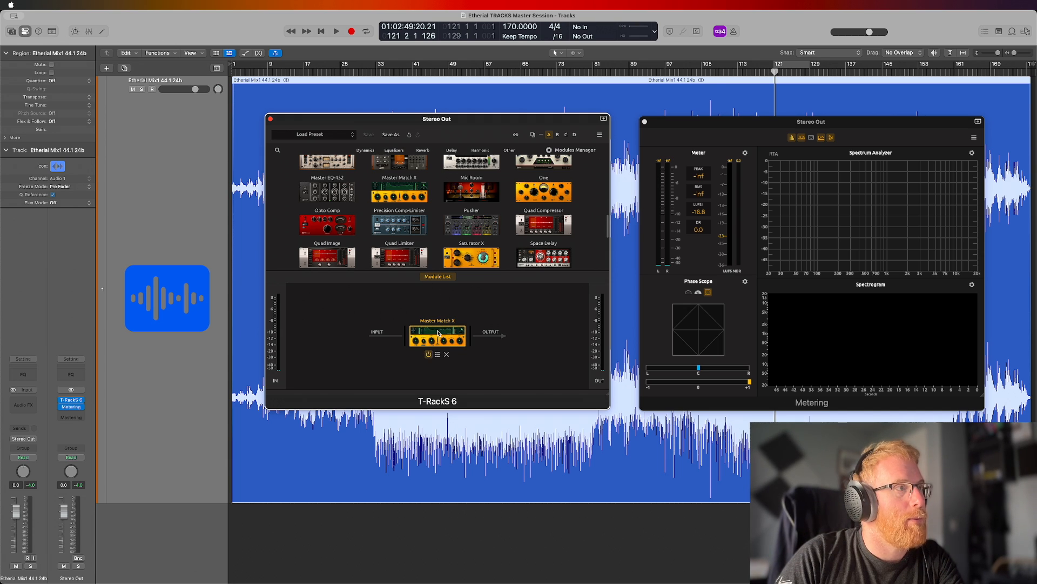
pyautogui.click(438, 278)
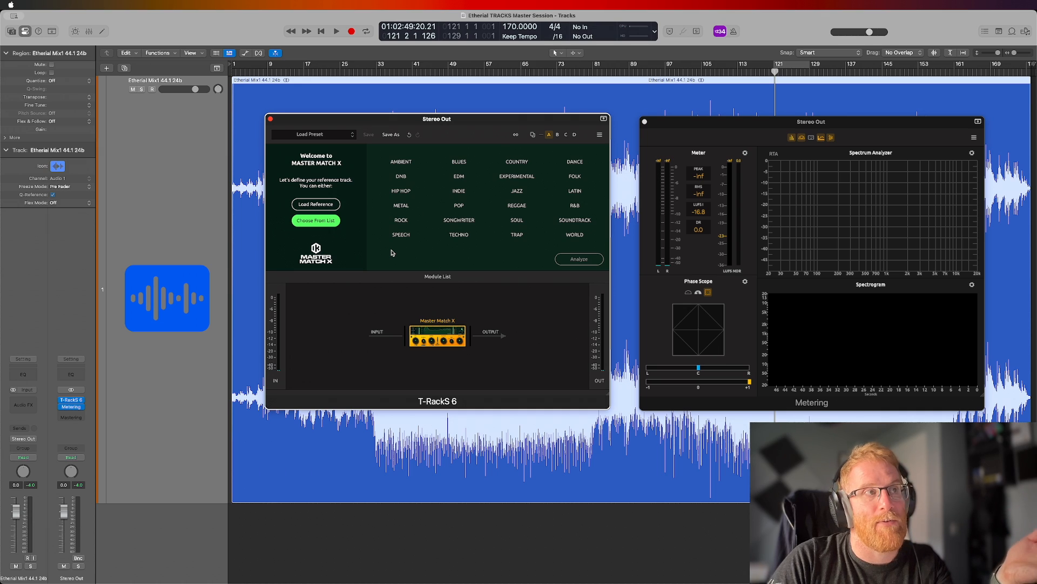
# Turn cycling back on and set the cycle range to bars 33 to 65, checking it with a short playback.
pyautogui.click(792, 64)
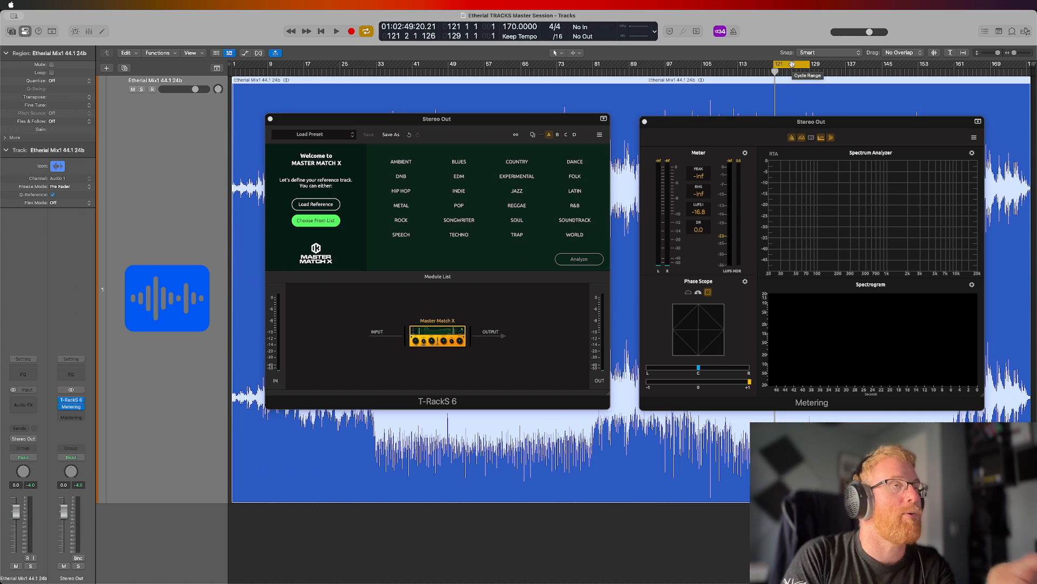
pyautogui.press('space')
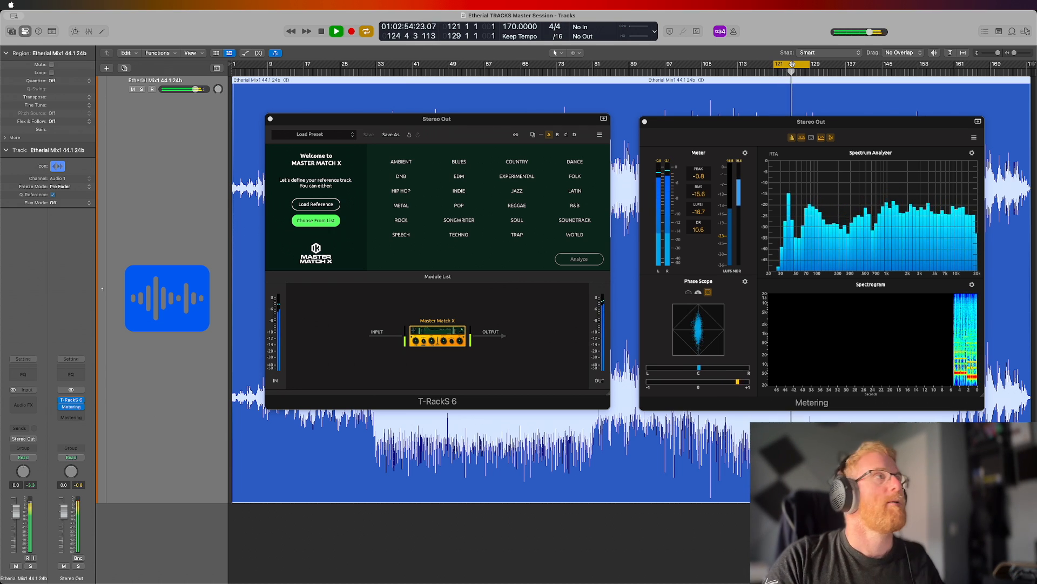
pyautogui.moveTo(378, 64); pyautogui.dragTo(520, 70)
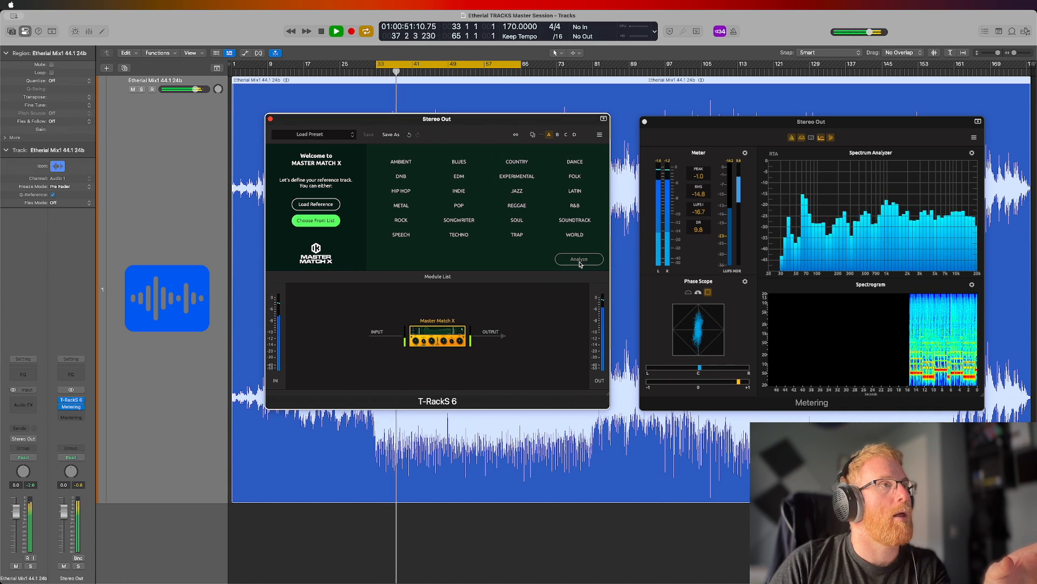
pyautogui.press('space')
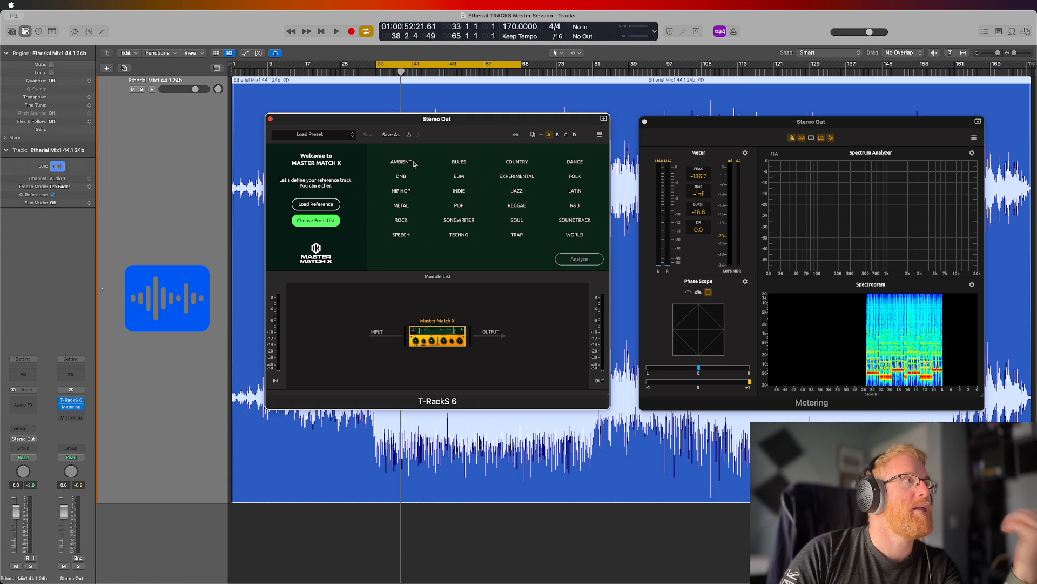
# Choose DNB as the Master Match X reference, analyze the mix during playback of the cycle range and apply the match.
pyautogui.click(404, 177)
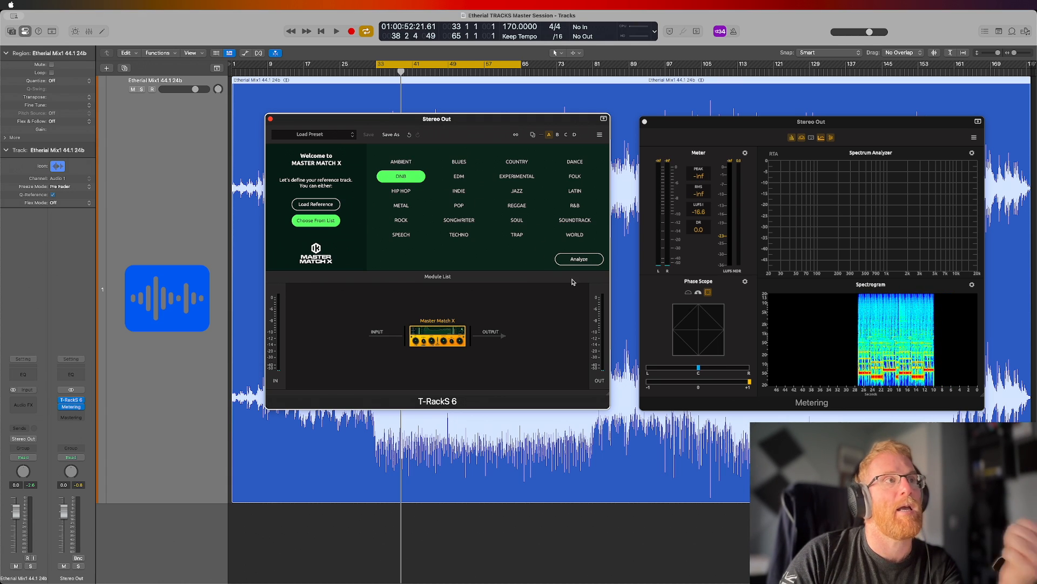
pyautogui.click(579, 260)
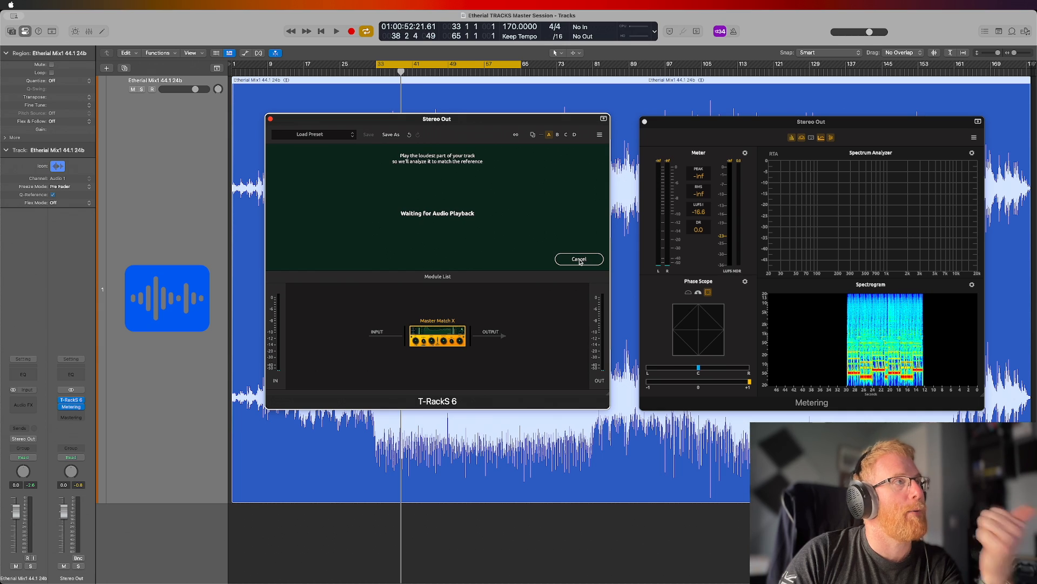
pyautogui.press('space')
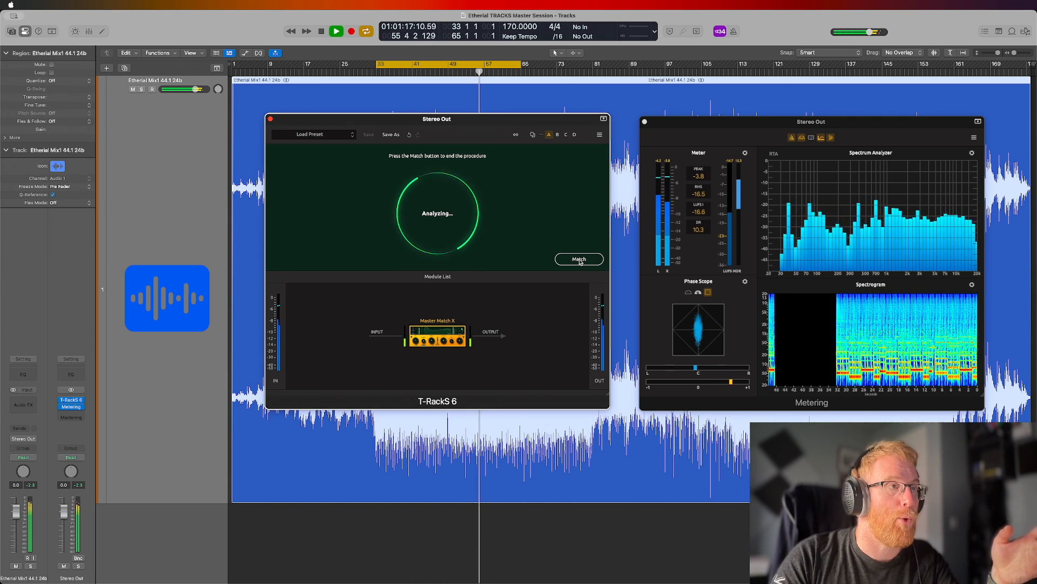
pyautogui.click(579, 259)
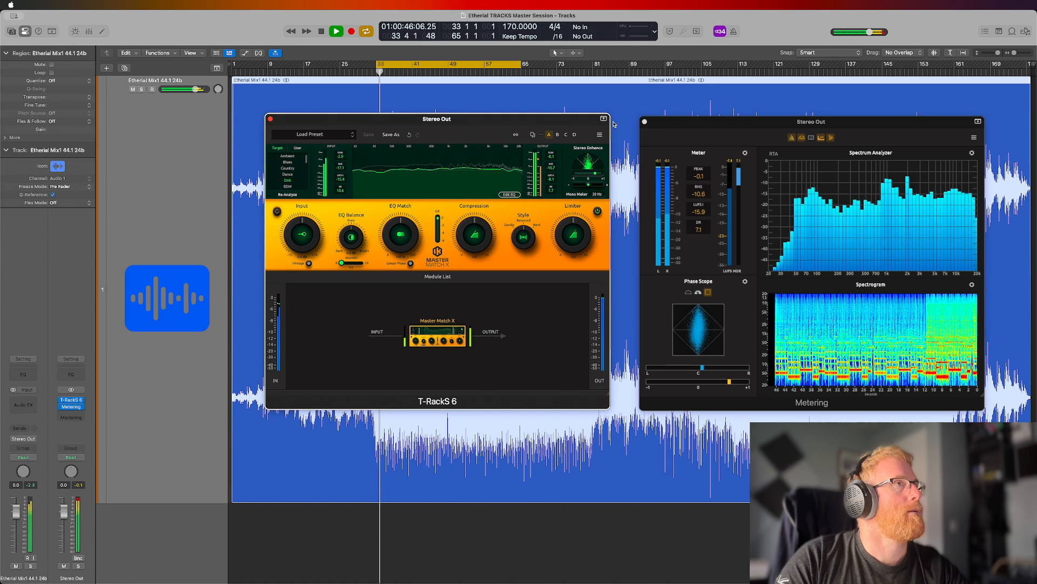
# Show the T-RackS 6 plug-in header, compare the mix with the plug-in bypassed and active, and stop playback.
pyautogui.doubleClick(381, 121)
pyautogui.click(277, 137)
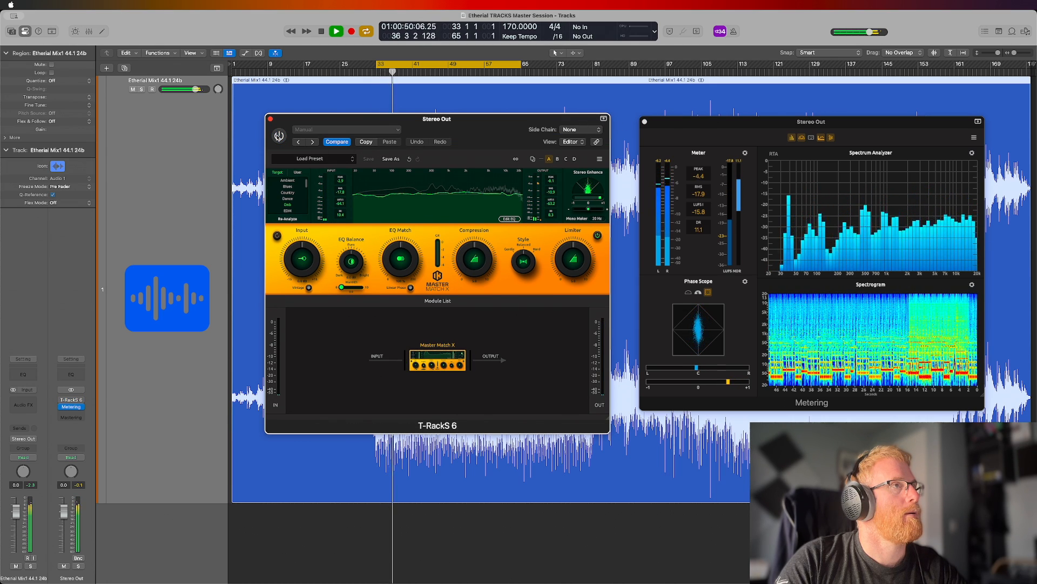
pyautogui.click(279, 136)
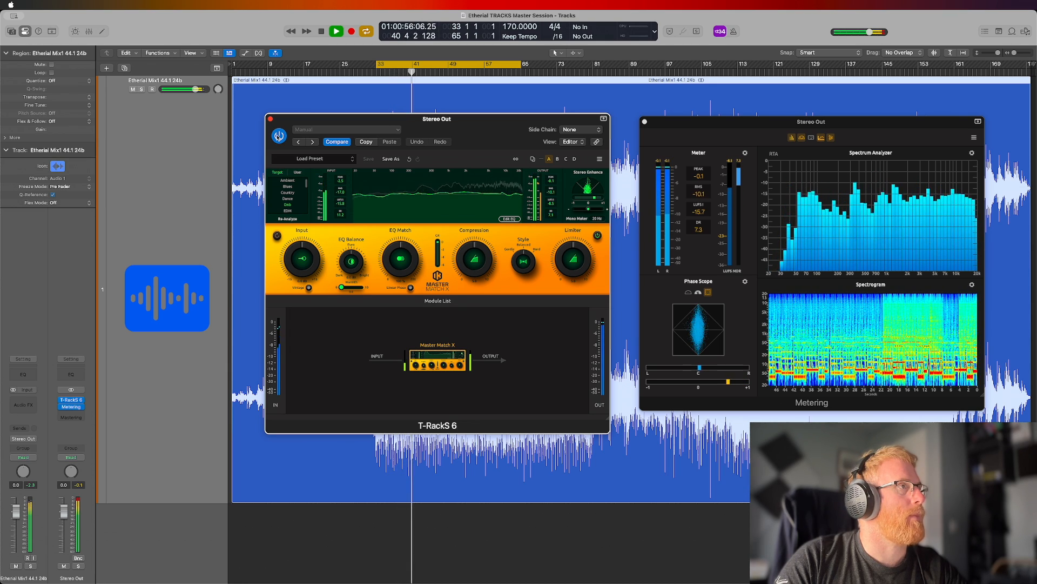
pyautogui.press('space')
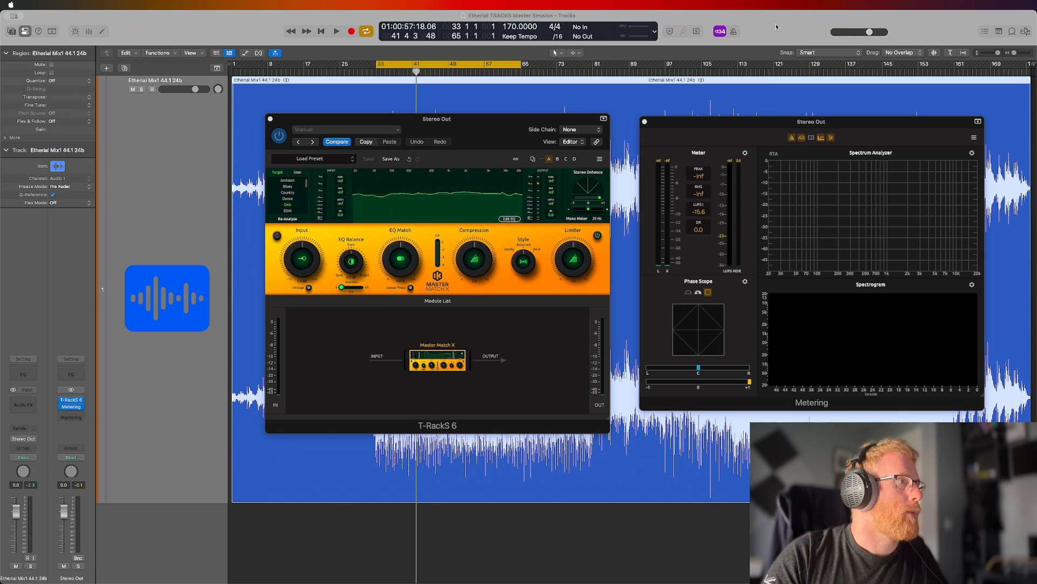
# Toggle the Master Match X module's own bypass and play the cycle range from bar 33 with the module active.
pyautogui.press('space')
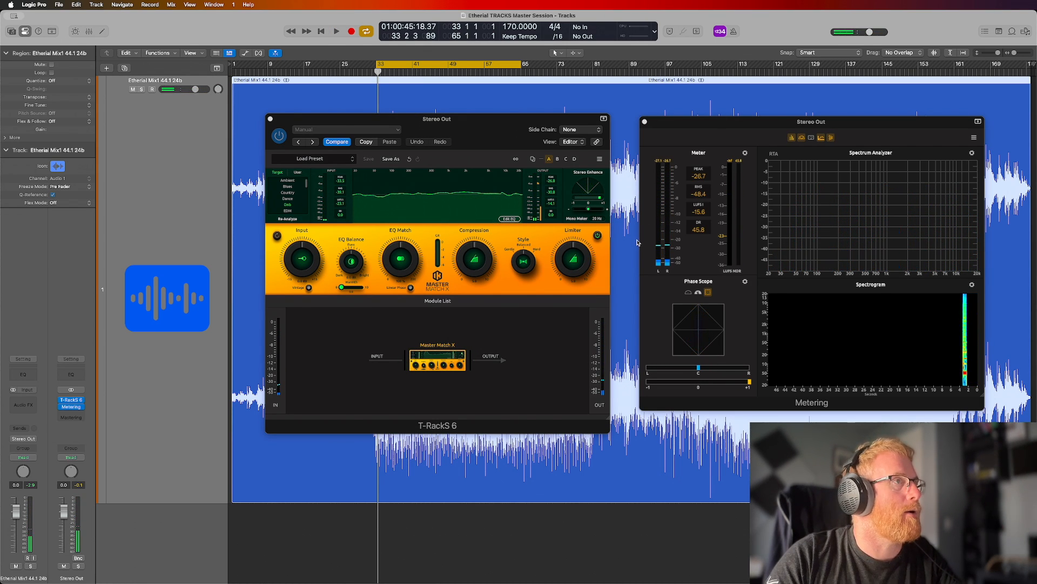
pyautogui.click(598, 236)
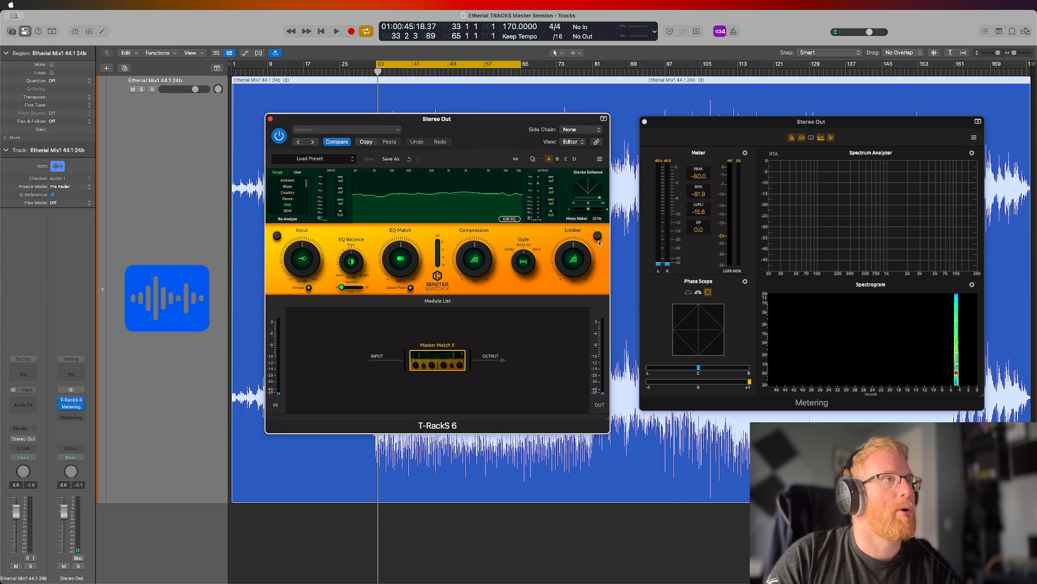
pyautogui.press('space')
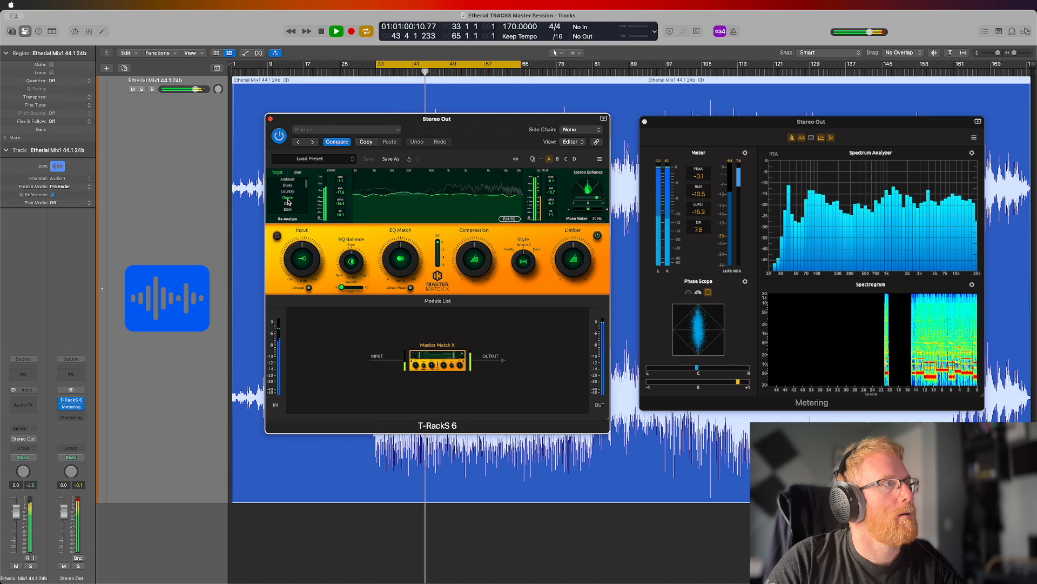
# Try the HipHop target in Master Match X during playback and return to the DnB target.
pyautogui.moveTo(306, 185); pyautogui.dragTo(307, 193)
pyautogui.click(291, 197)
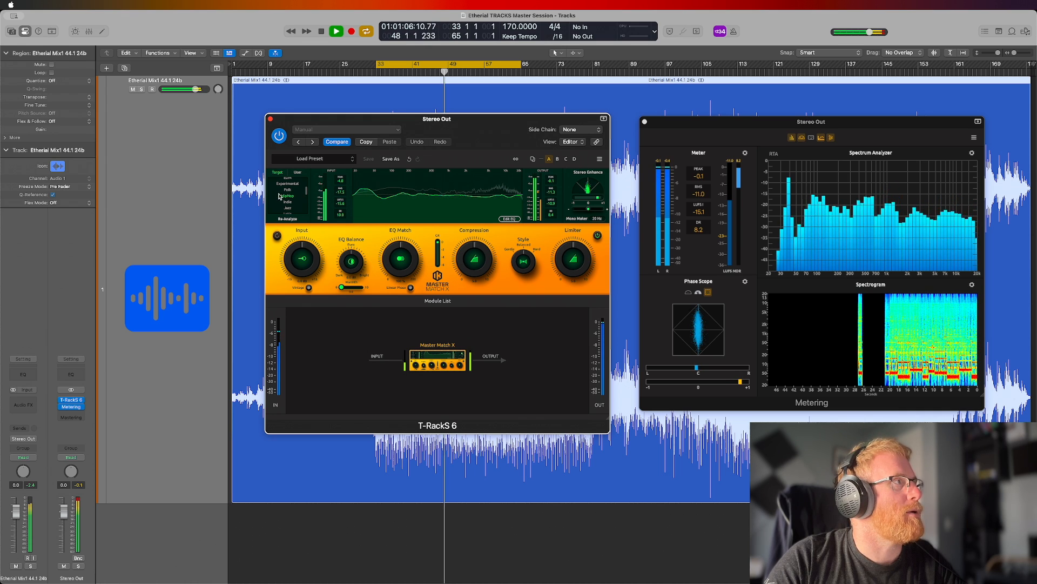
pyautogui.moveTo(306, 191); pyautogui.dragTo(306, 189)
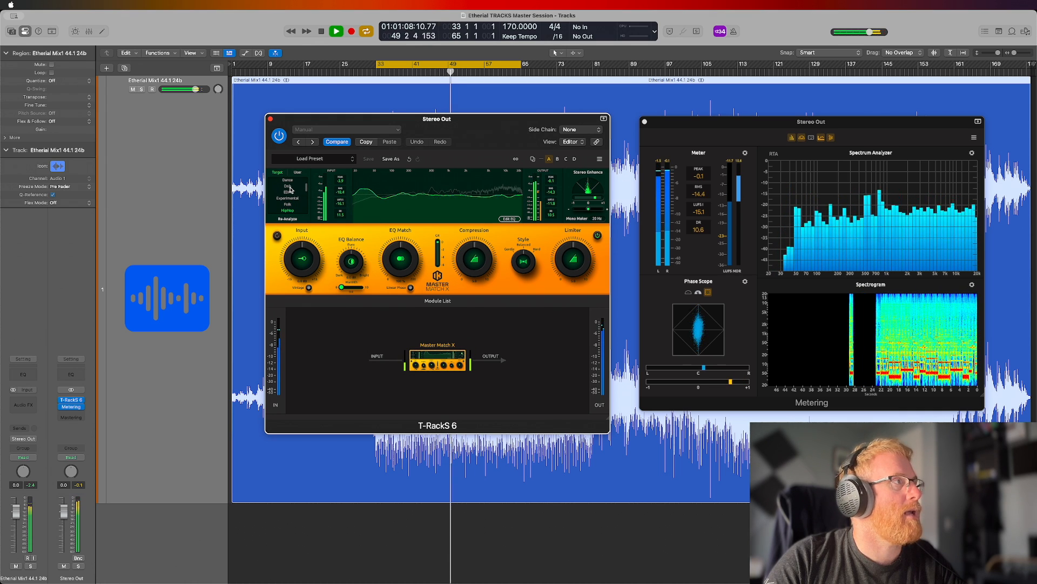
pyautogui.click(288, 187)
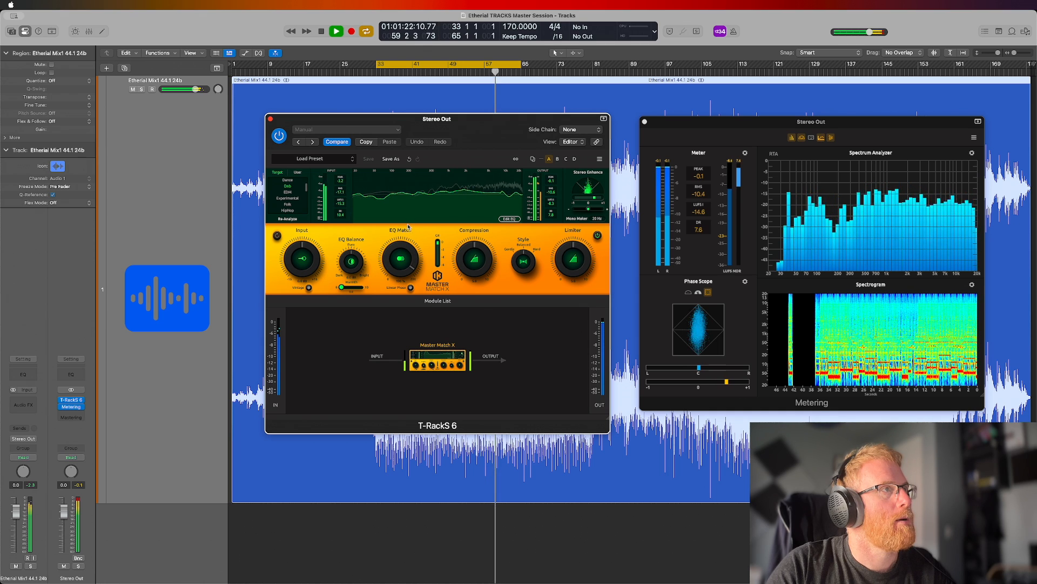
# Audition the EQ Match amount at its maximum and minimum, and settle on an intermediate setting.
pyautogui.moveTo(414, 252); pyautogui.dragTo(412, 213)
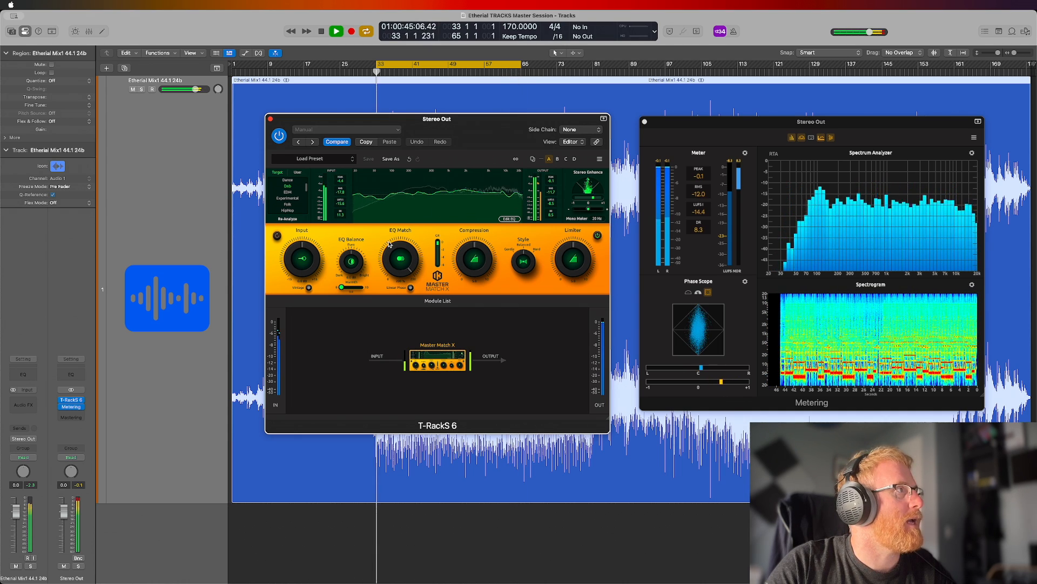
pyautogui.moveTo(403, 265); pyautogui.dragTo(412, 359)
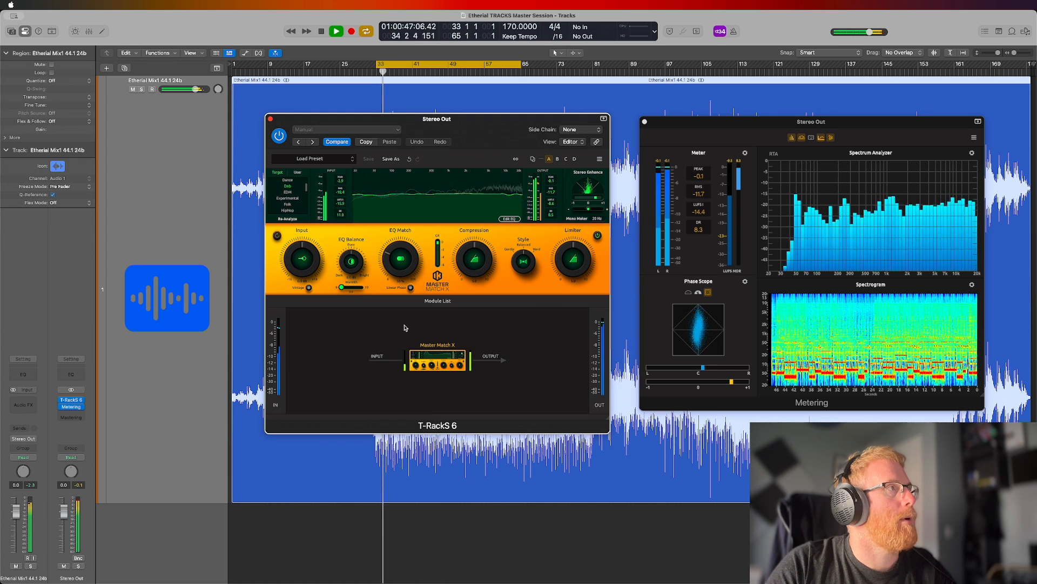
pyautogui.moveTo(402, 276); pyautogui.dragTo(401, 260)
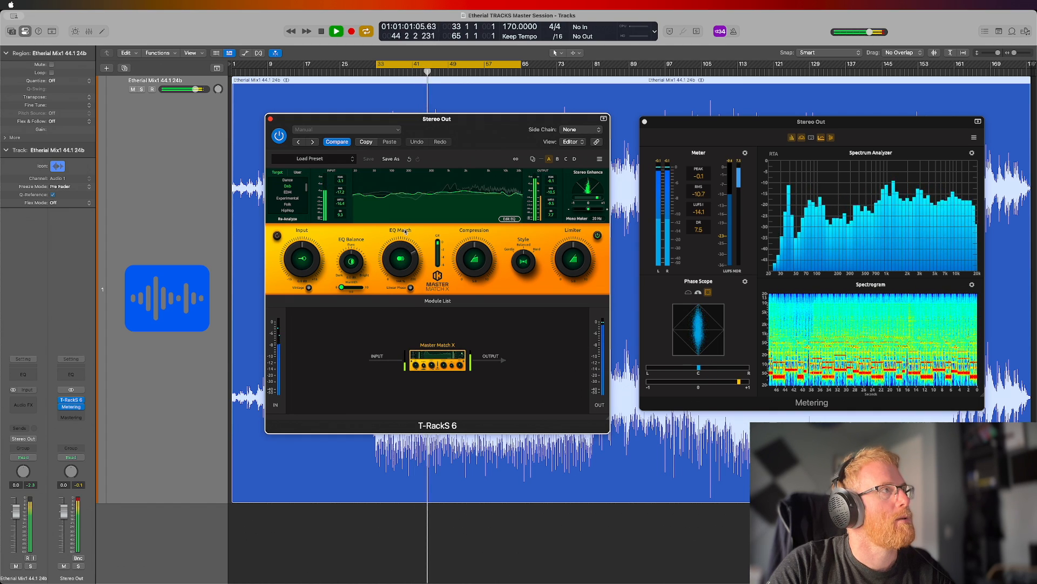
pyautogui.moveTo(402, 268); pyautogui.dragTo(402, 261)
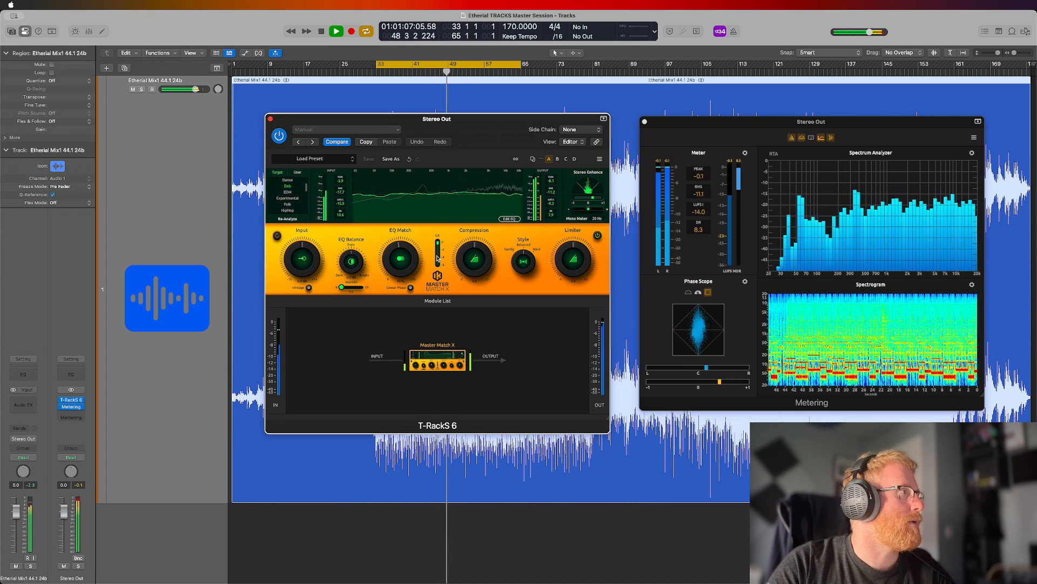
# Turn the Limiter down to its minimum and repeatedly compare Master Match X active and bypassed during playback, ending with it bypassed.
pyautogui.press('space')
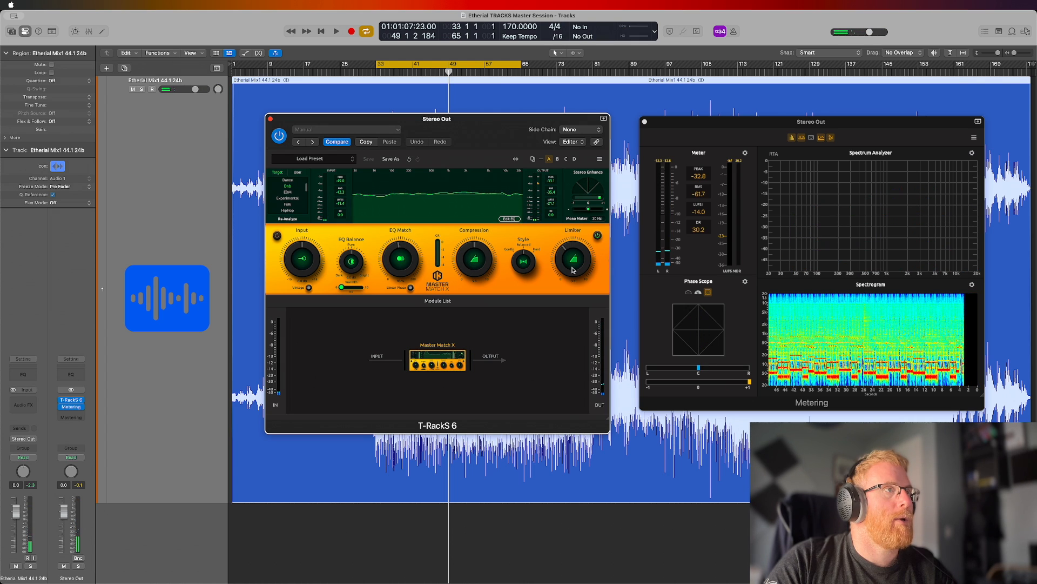
pyautogui.press('space')
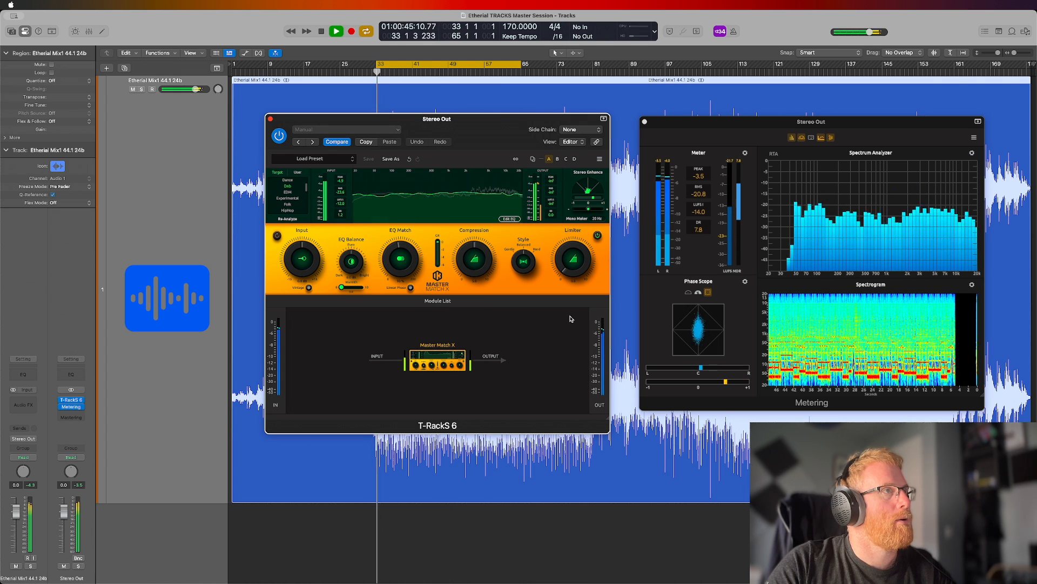
pyautogui.click(598, 236)
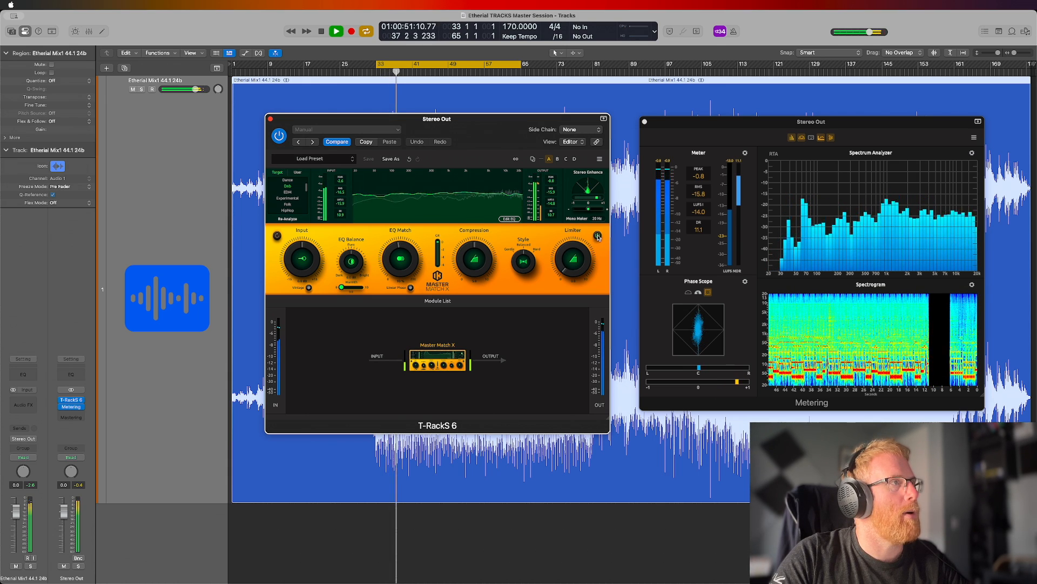
pyautogui.click(598, 237)
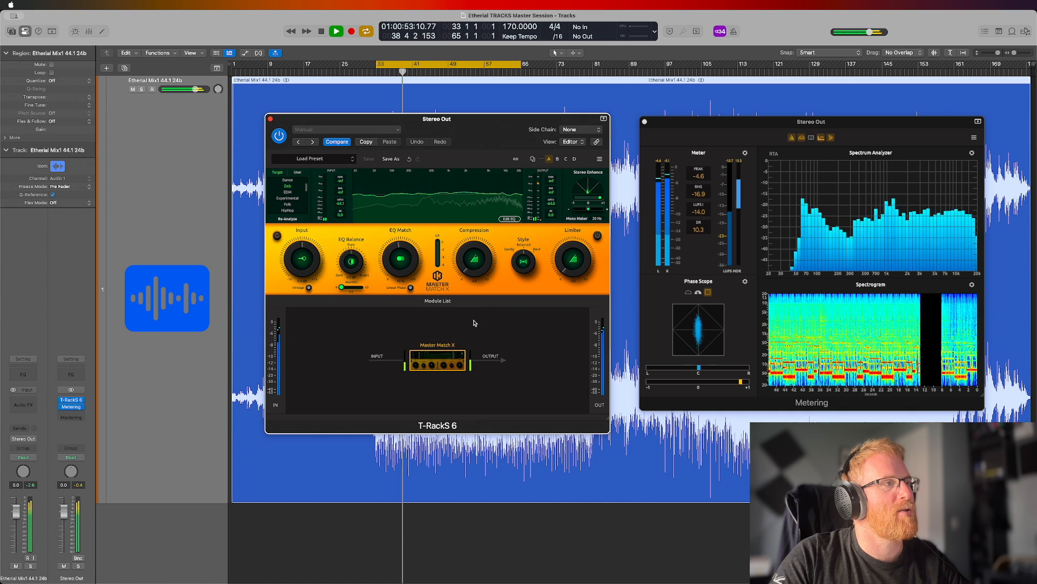
pyautogui.click(597, 236)
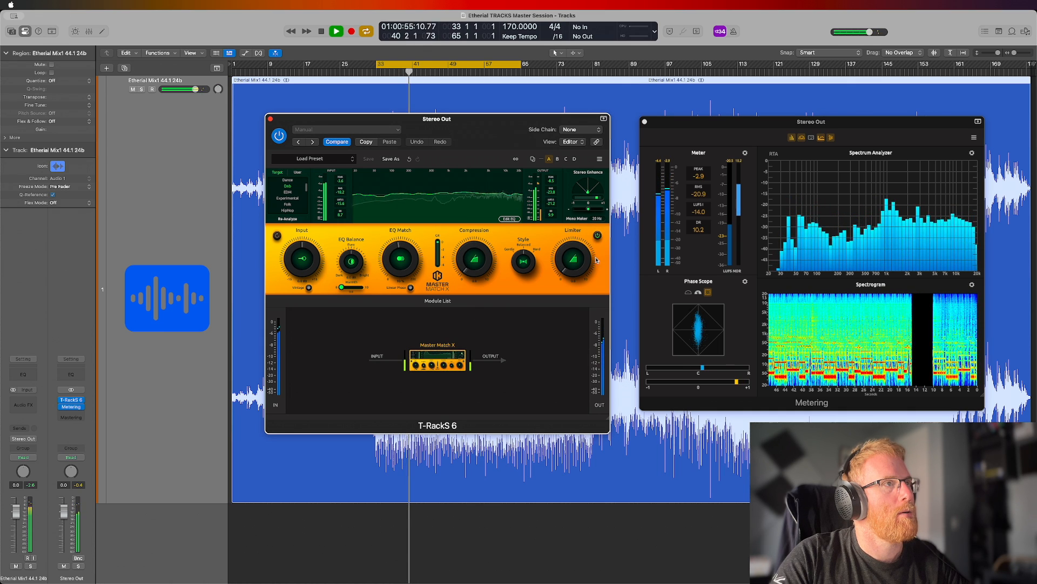
pyautogui.click(597, 236)
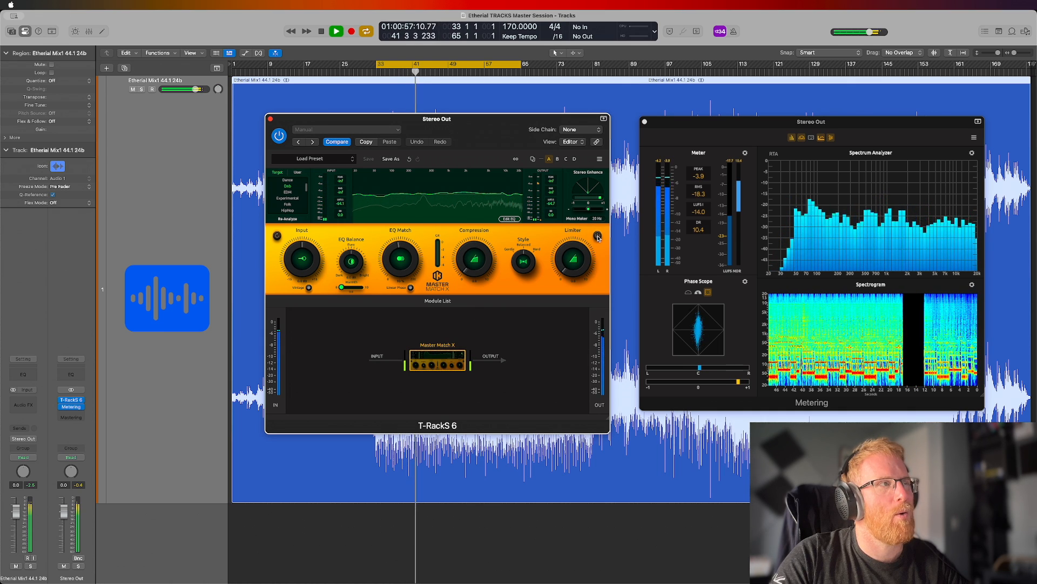
pyautogui.click(596, 238)
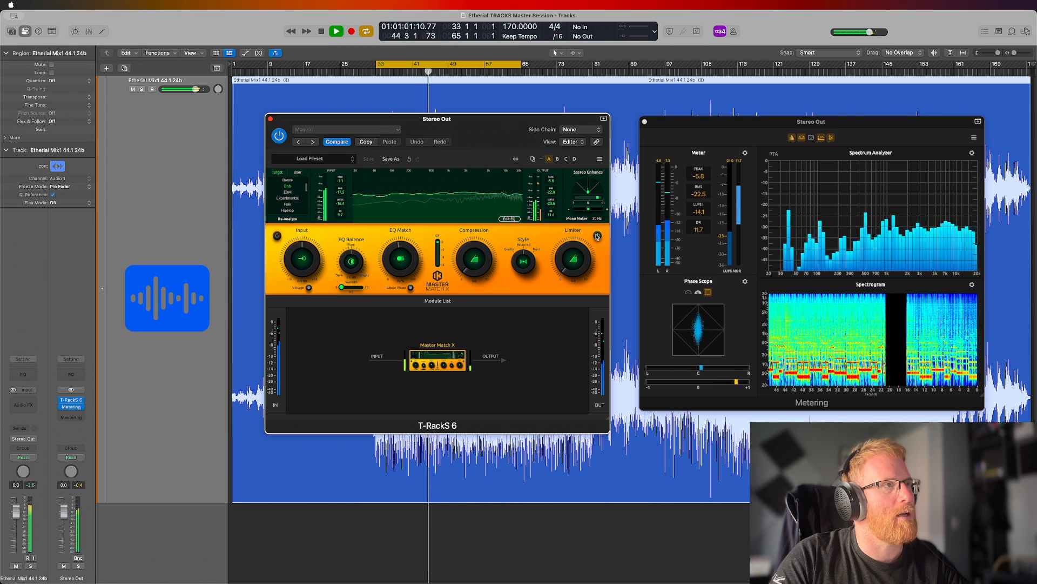
pyautogui.click(598, 236)
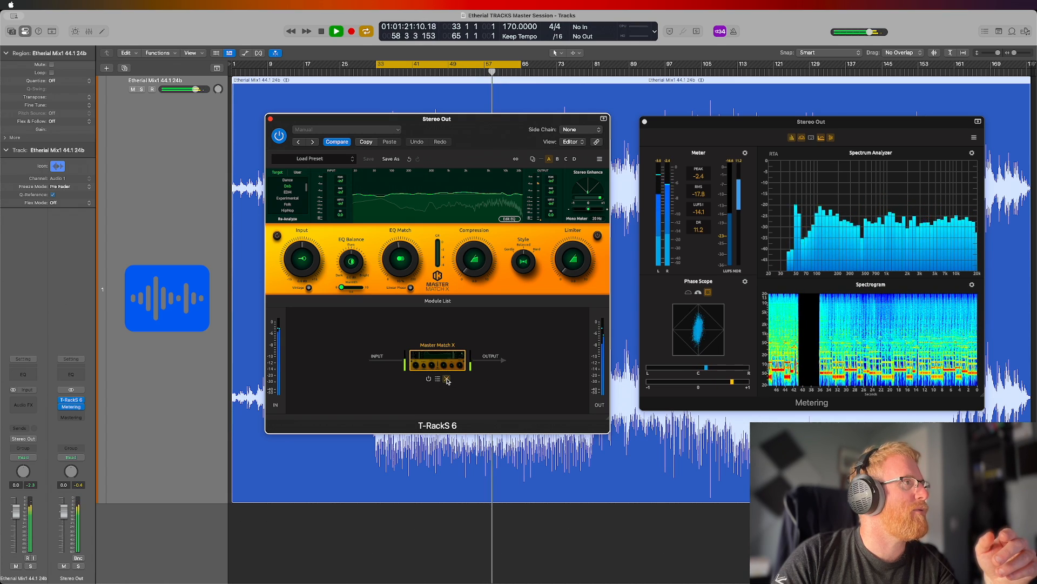
# Replace Master Match X in the chain with a fresh instance, show its welcome screen and stop playback.
pyautogui.click(447, 380)
pyautogui.moveTo(399, 216); pyautogui.dragTo(427, 356)
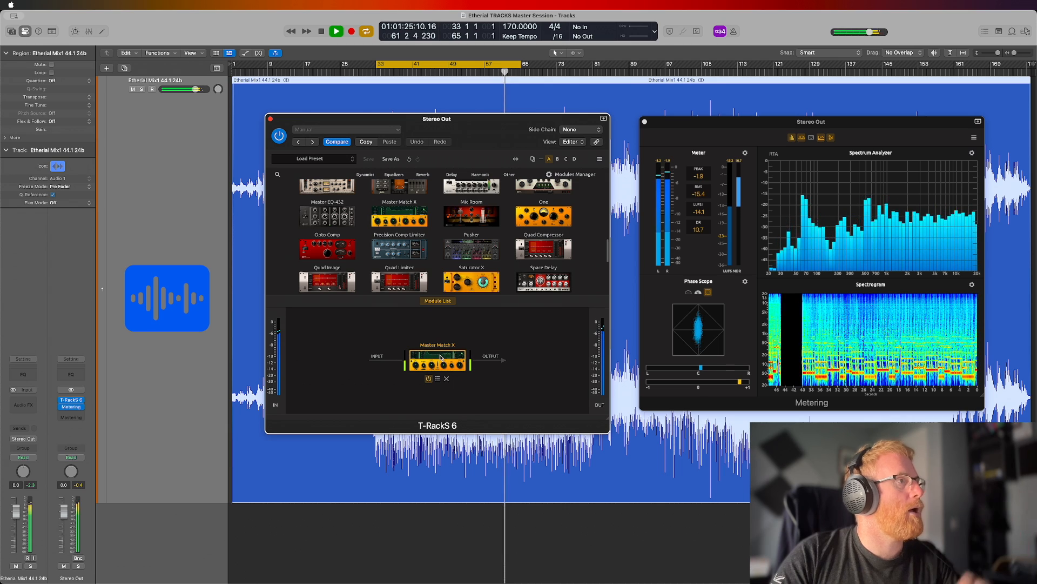
pyautogui.click(437, 300)
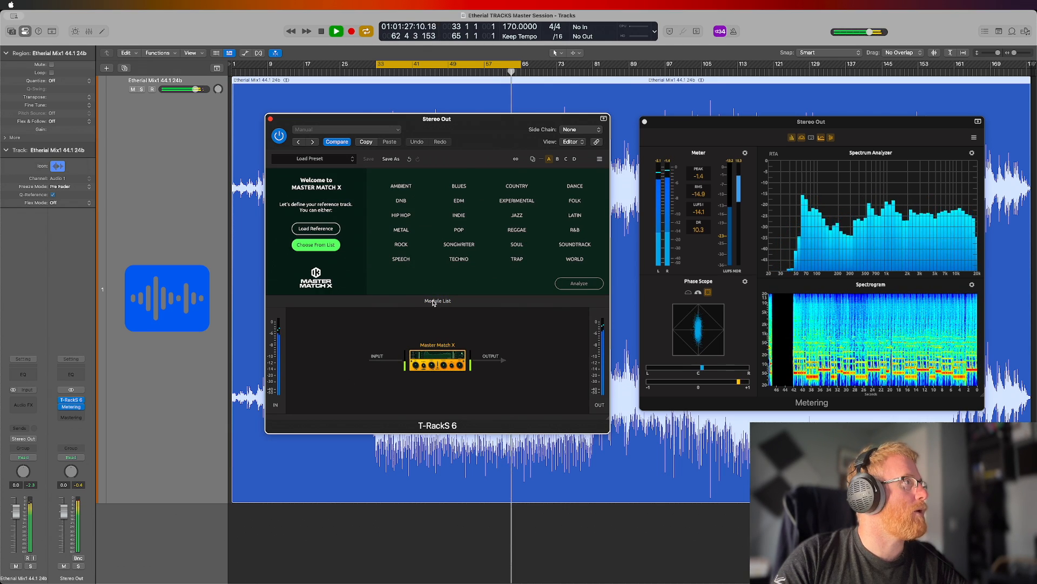
pyautogui.press('space')
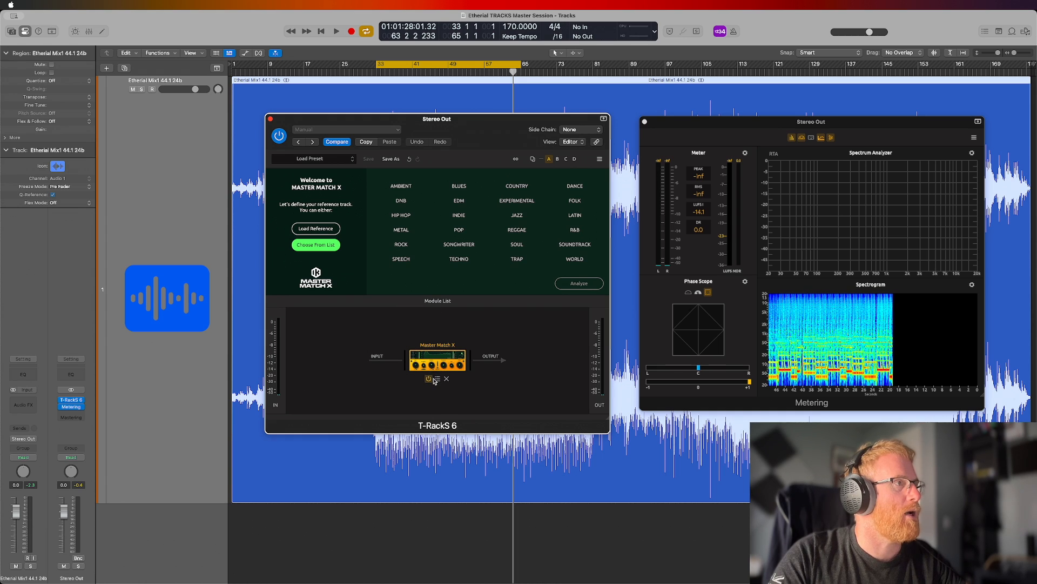
# Toggle Master Match X's bypass, remove the module from the chain and show the list of available modules.
pyautogui.click(428, 380)
pyautogui.click(429, 379)
pyautogui.click(446, 379)
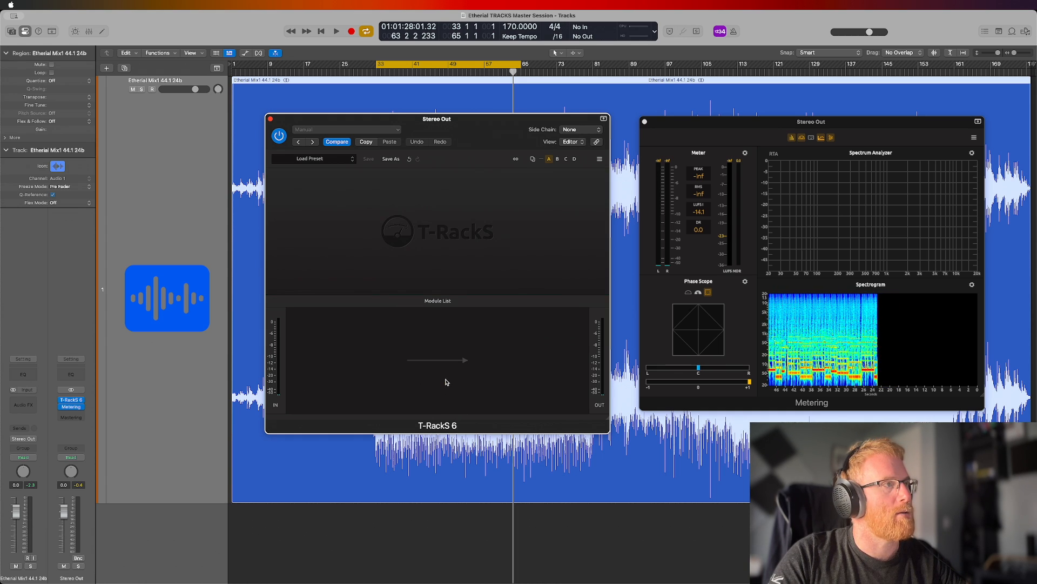
pyautogui.click(443, 301)
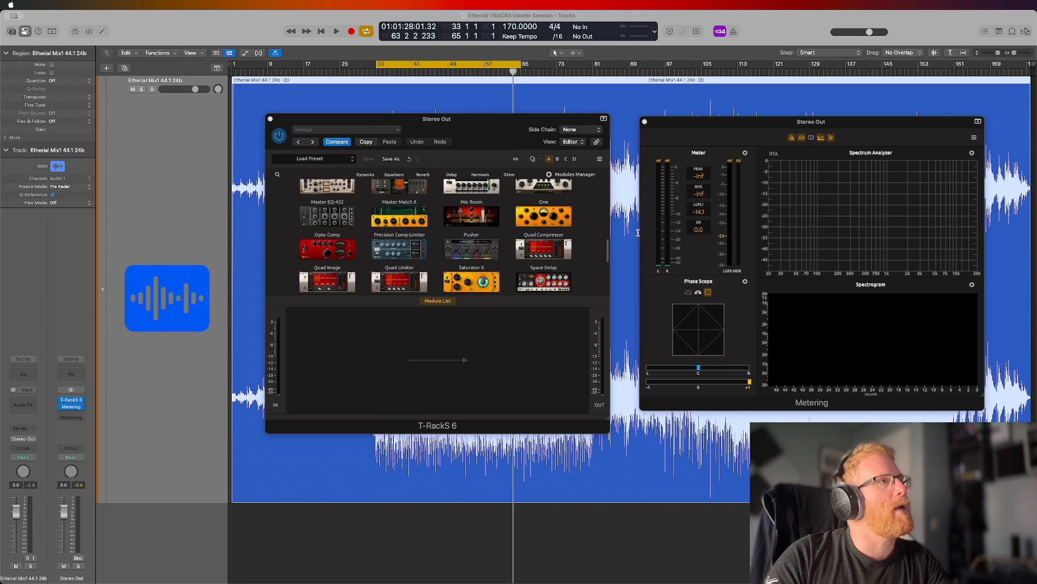
pyautogui.click(494, 124)
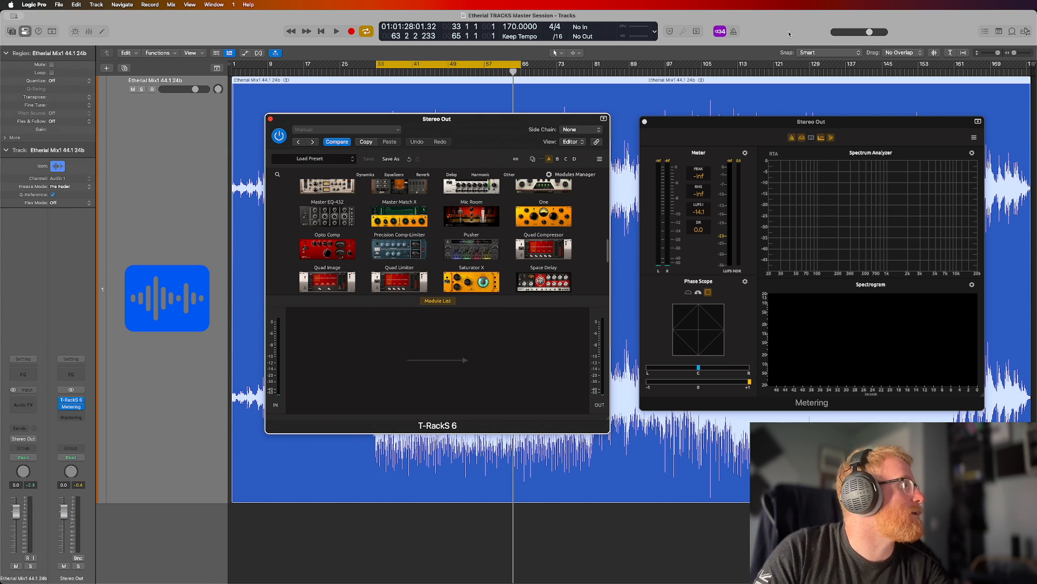
pyautogui.click(516, 160)
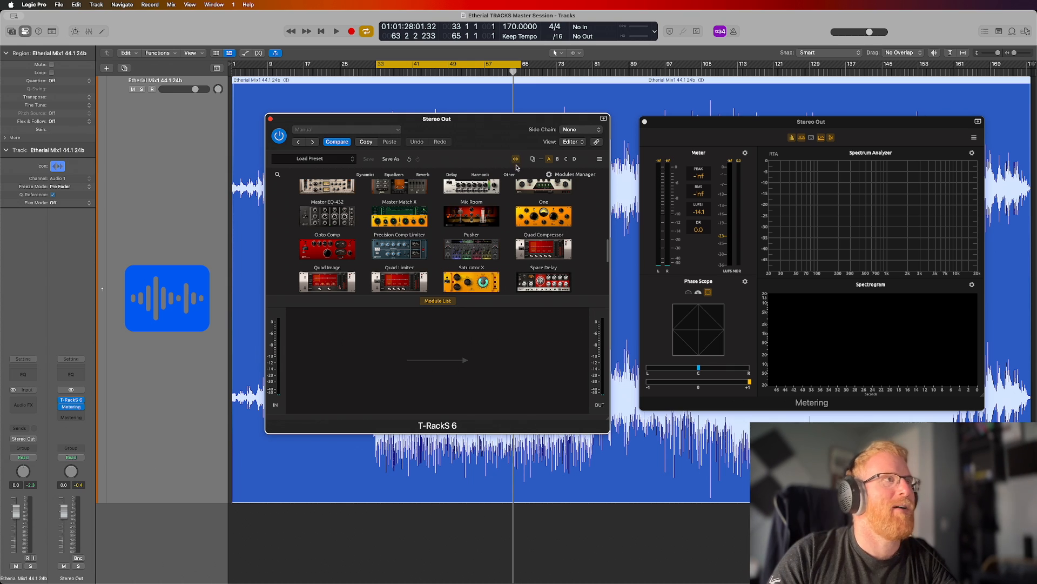
pyautogui.click(574, 160)
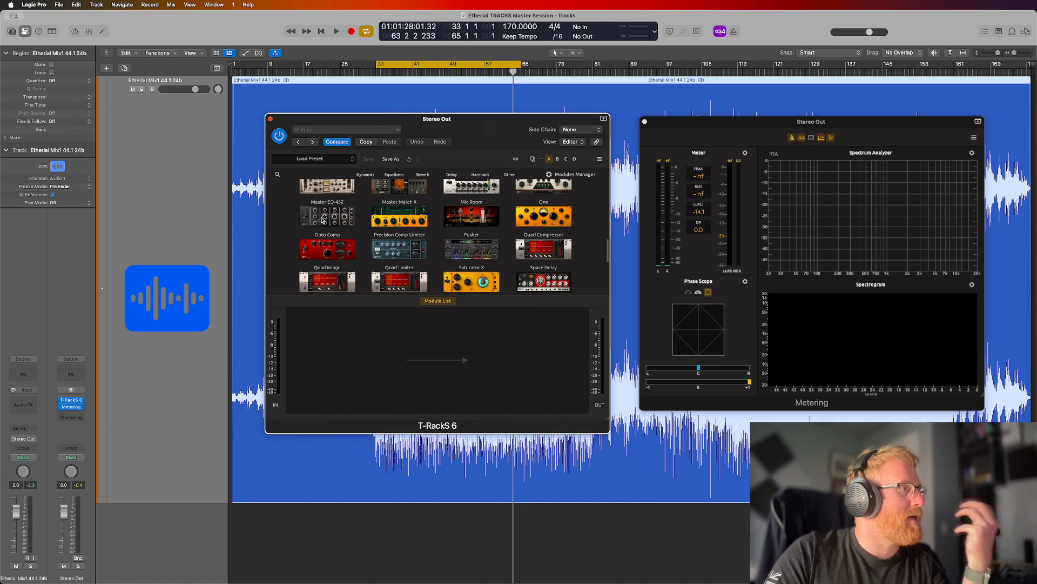
# Browse the available modules, try One in the empty chain and remove it again.
pyautogui.scroll(10, 416, 227)
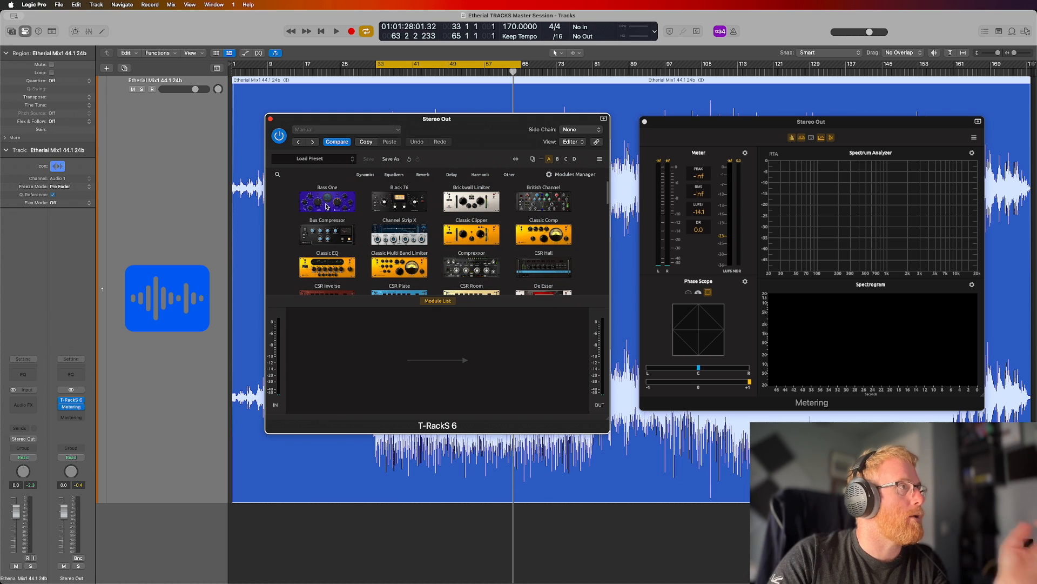
pyautogui.scroll(-15, 487, 249)
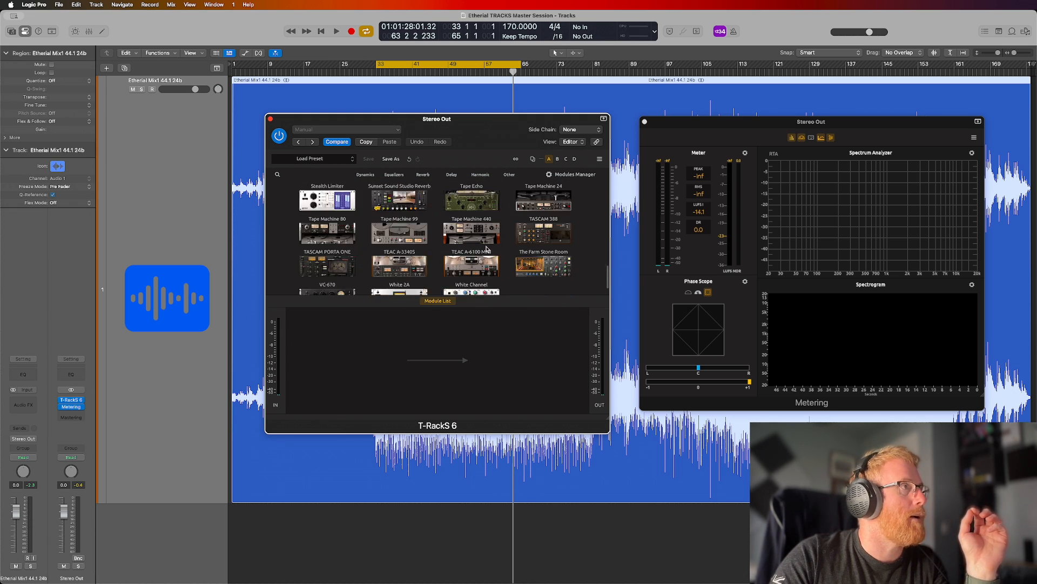
pyautogui.scroll(5, 487, 248)
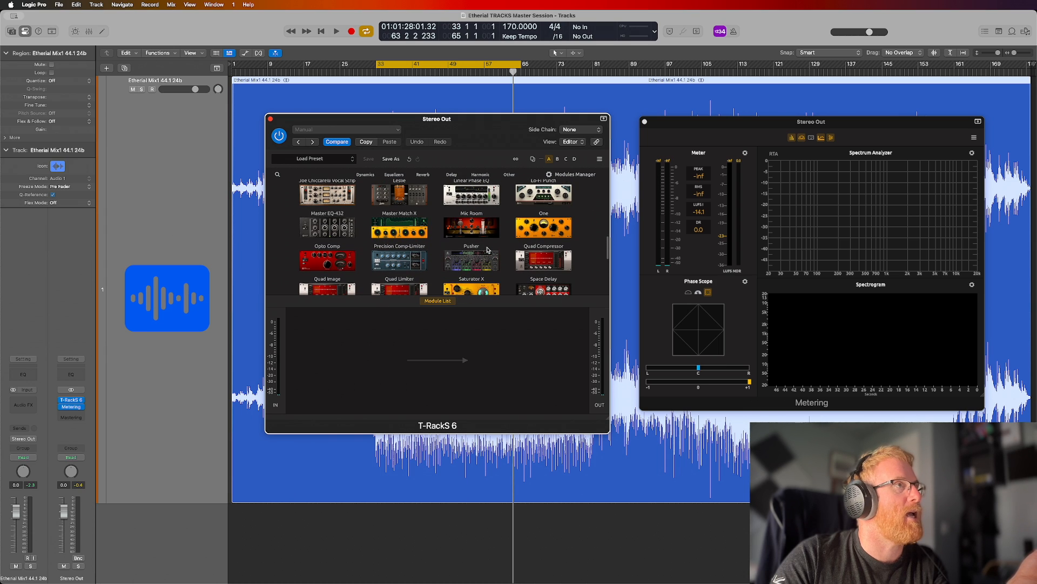
pyautogui.moveTo(545, 234); pyautogui.dragTo(437, 351)
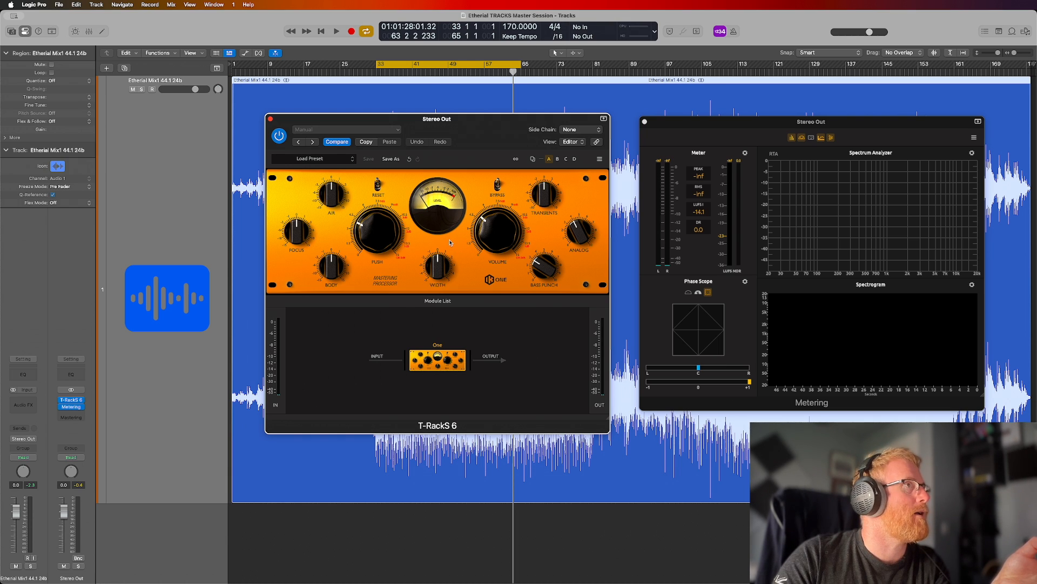
pyautogui.click(424, 376)
pyautogui.click(438, 301)
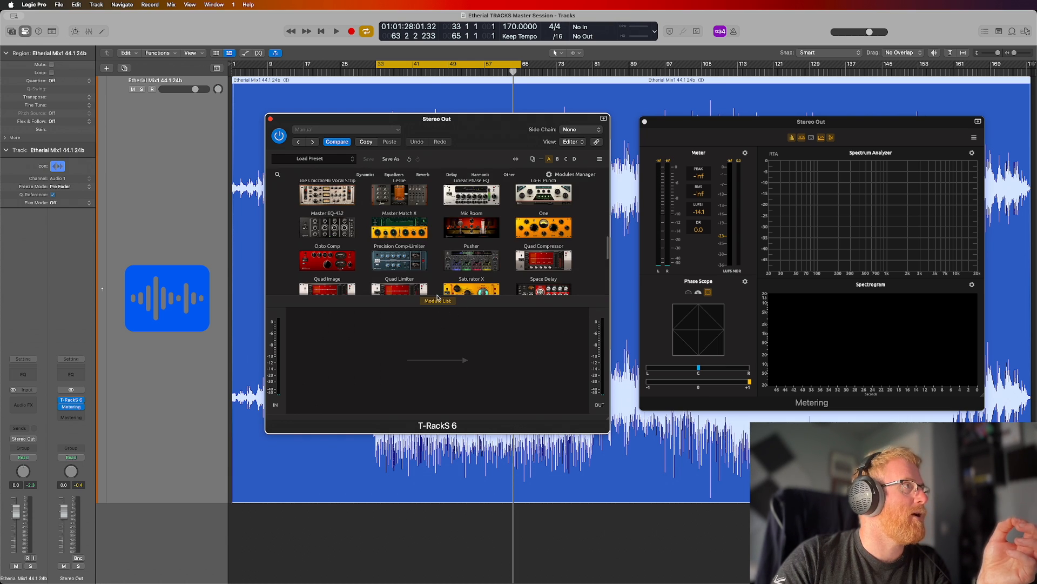
# Add the Bass One module to the empty chain and show its controls.
pyautogui.scroll(10, 438, 243)
pyautogui.moveTo(324, 202); pyautogui.dragTo(434, 365)
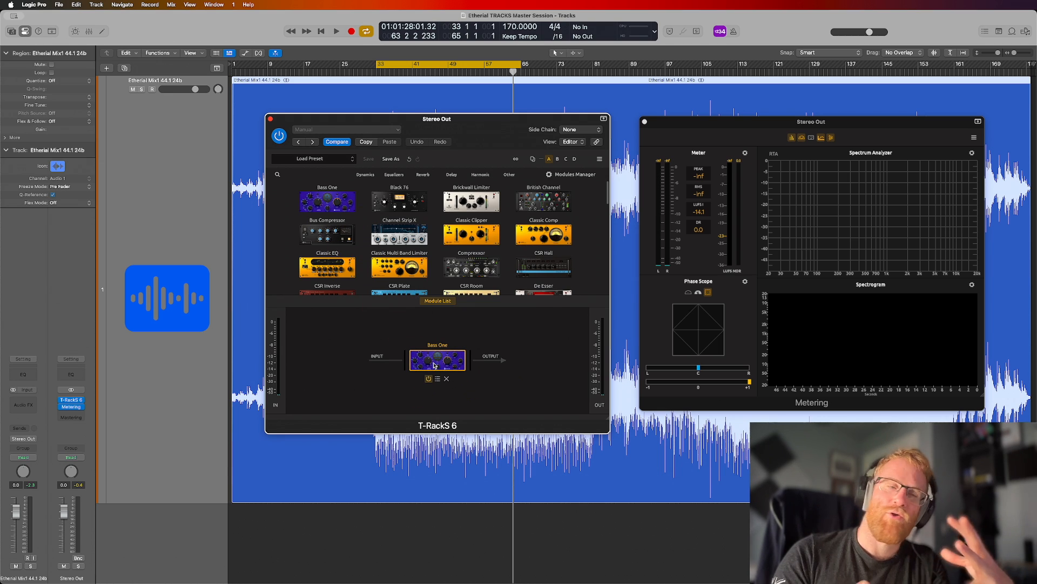
pyautogui.click(442, 301)
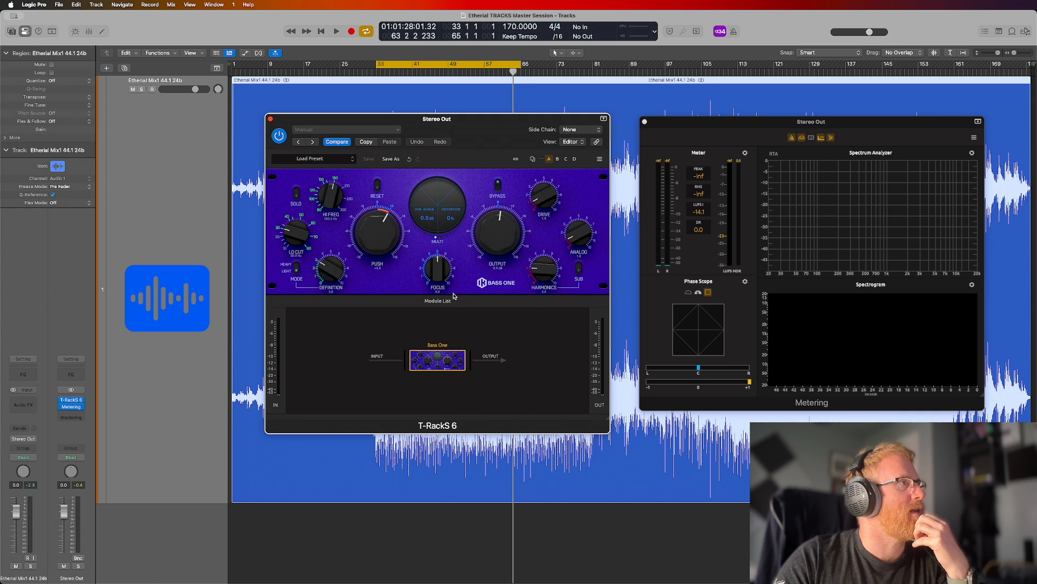
# Play the cycle range and neutralise Bass One, with Push at 0.0 and Drive, Analog, Harmonics, Focus and Definition at their minimum.
pyautogui.press('super+Tab')
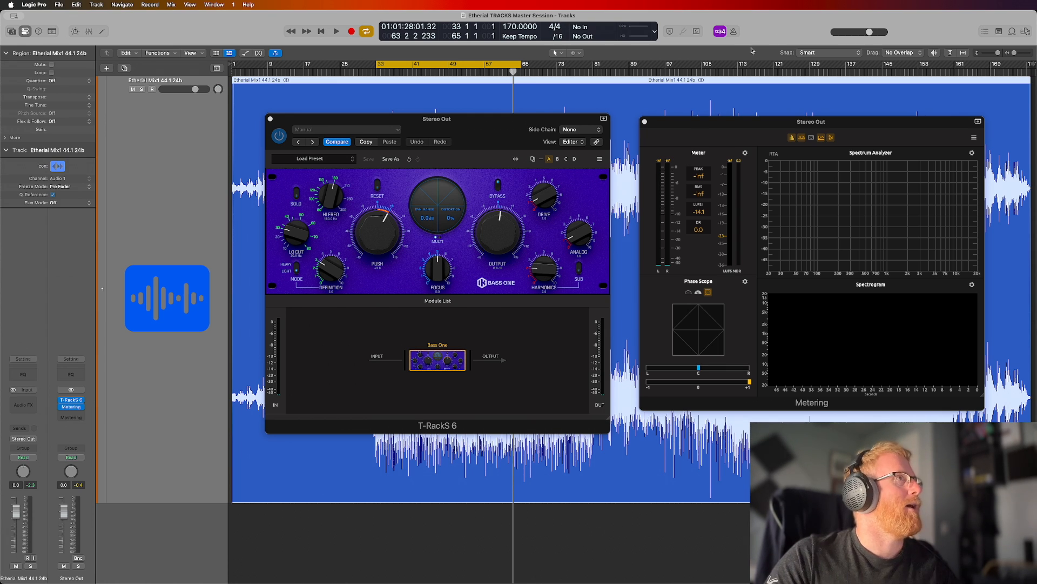
pyautogui.press('space')
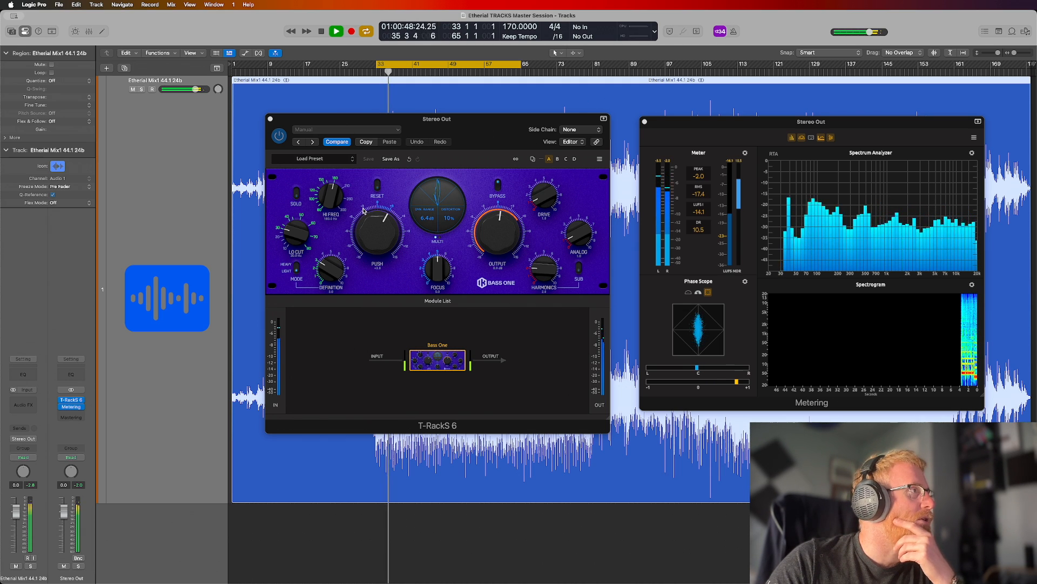
pyautogui.moveTo(381, 229); pyautogui.dragTo(382, 239)
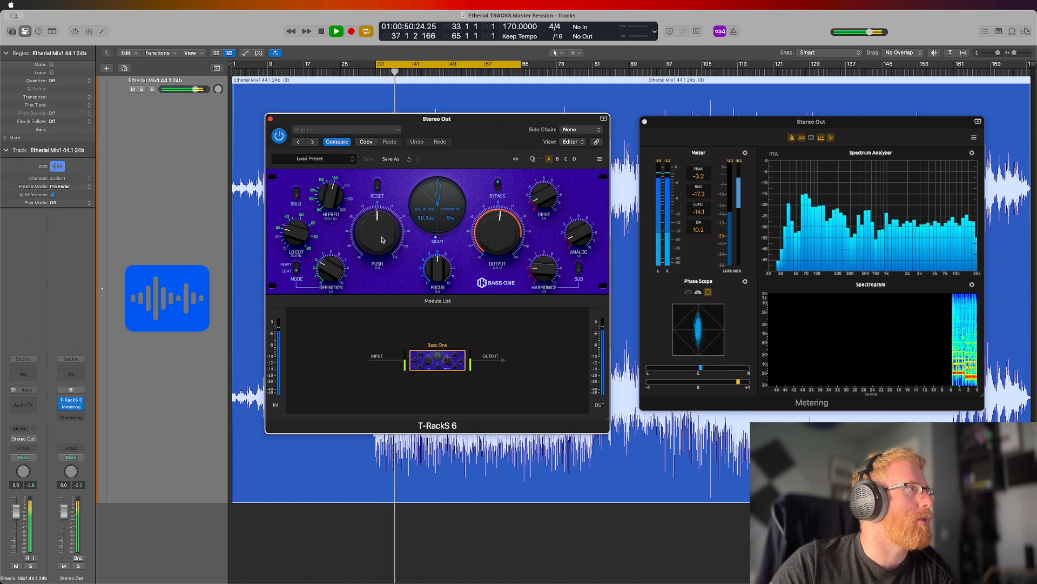
pyautogui.moveTo(495, 228); pyautogui.dragTo(495, 227)
pyautogui.moveTo(543, 195); pyautogui.dragTo(542, 204)
pyautogui.moveTo(575, 238); pyautogui.dragTo(543, 275)
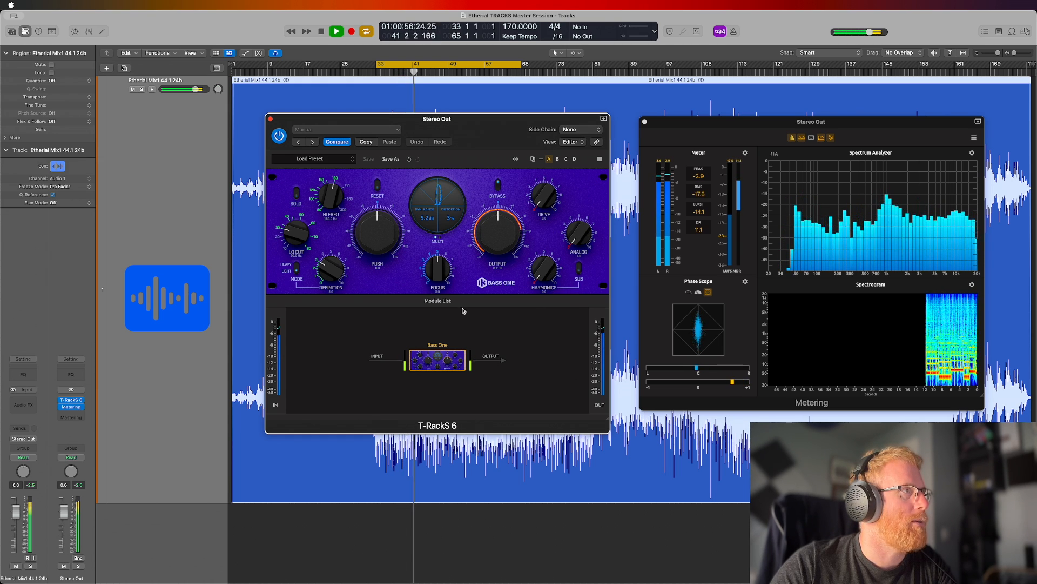
pyautogui.moveTo(437, 272); pyautogui.dragTo(437, 351)
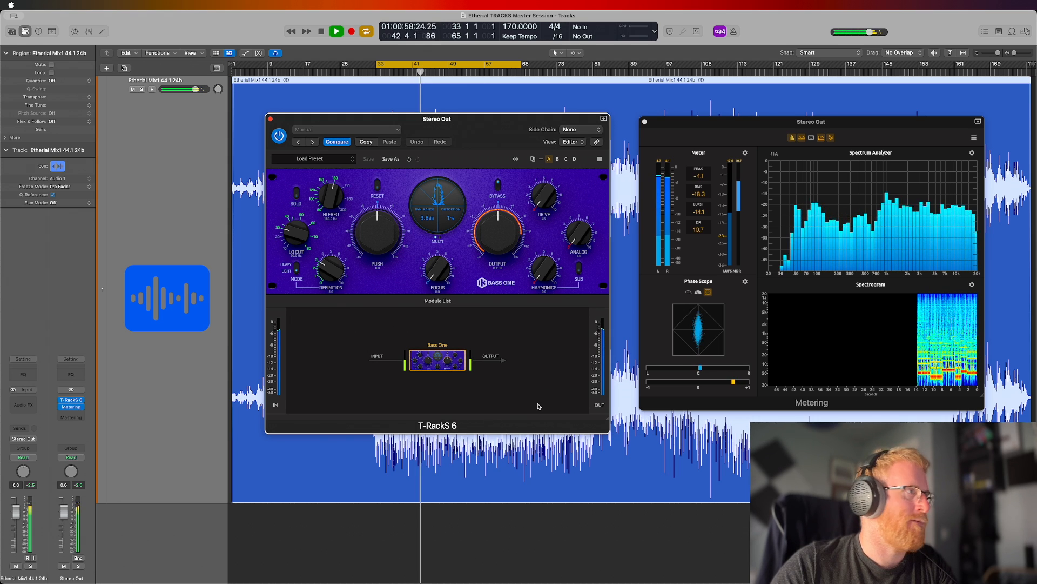
pyautogui.moveTo(329, 272); pyautogui.dragTo(324, 319)
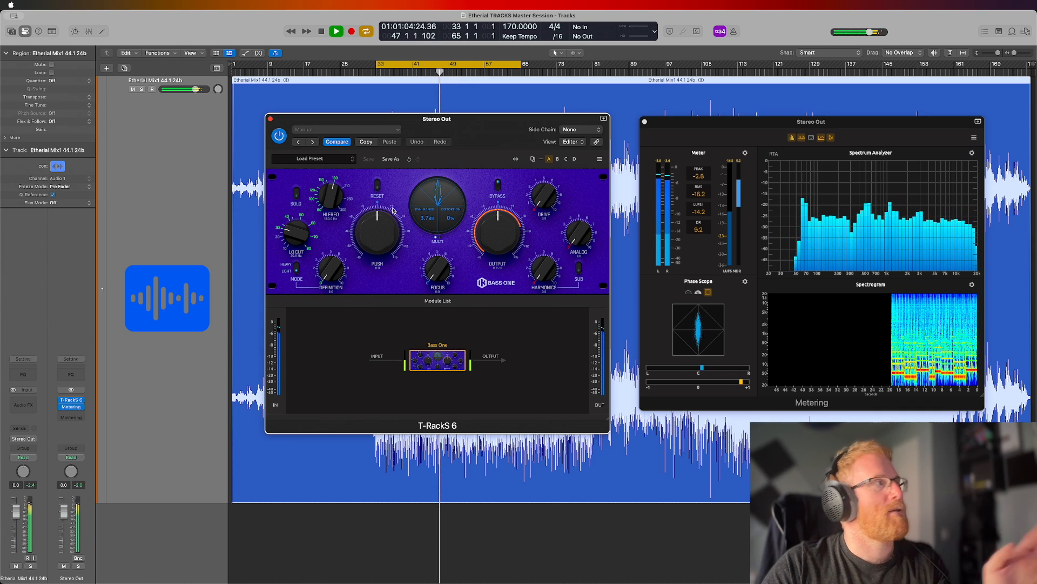
# Glance at the presets browser and start saving the neutral Bass One settings as a new preset named INIT.
pyautogui.click(339, 160)
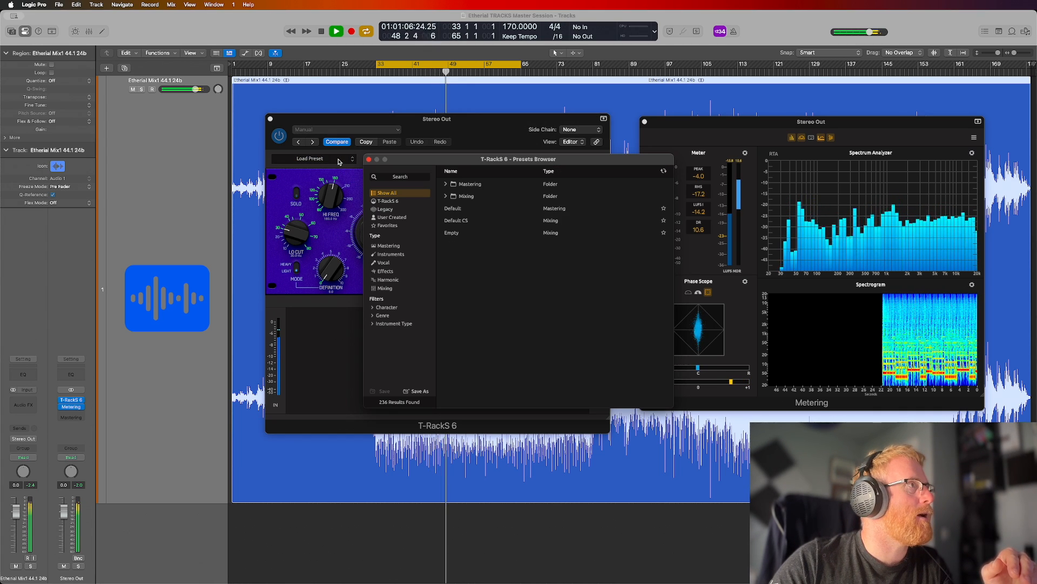
pyautogui.click(342, 160)
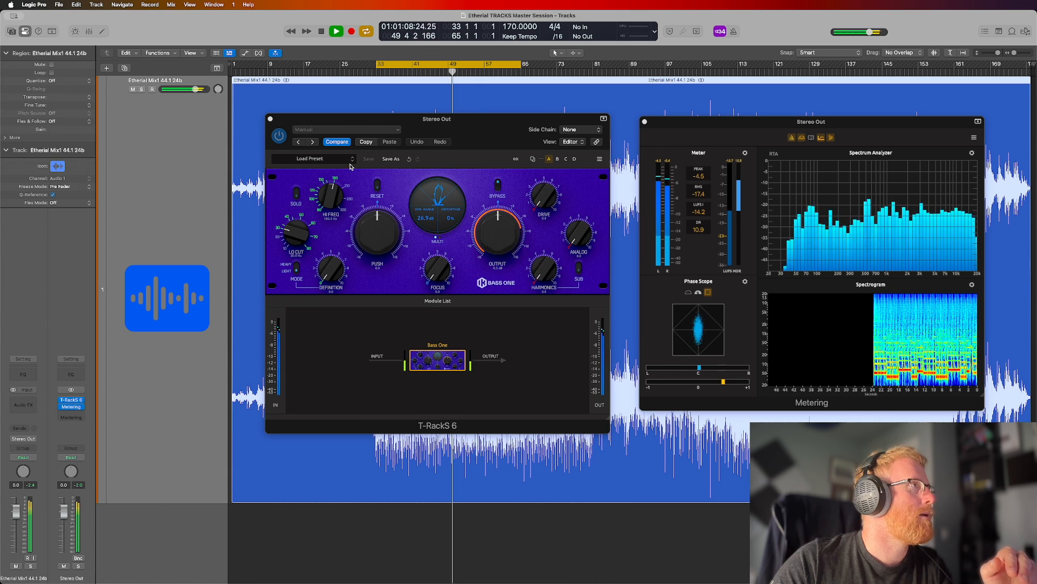
pyautogui.click(391, 159)
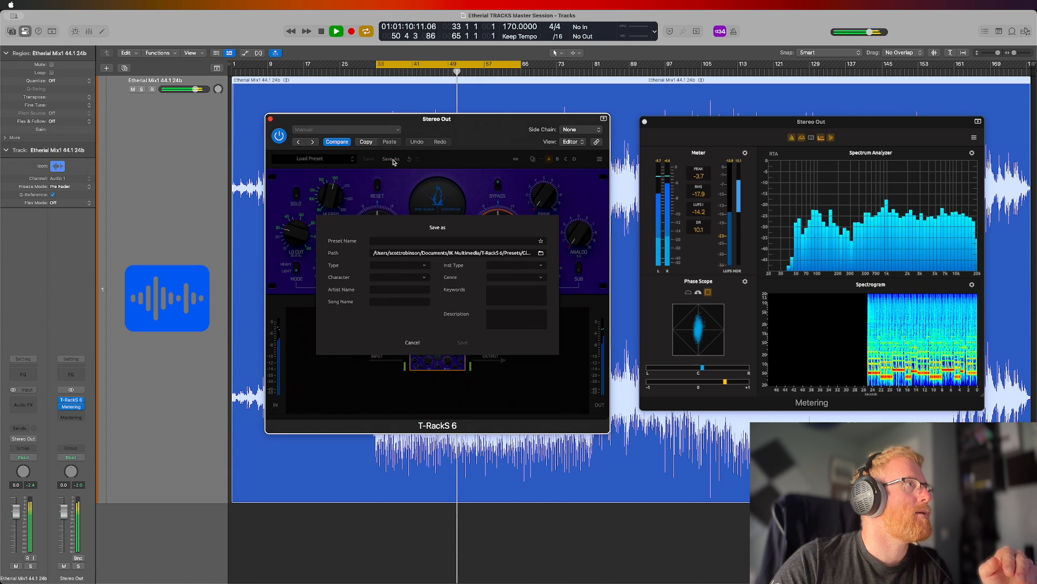
pyautogui.click(410, 241)
pyautogui.write('INIT')
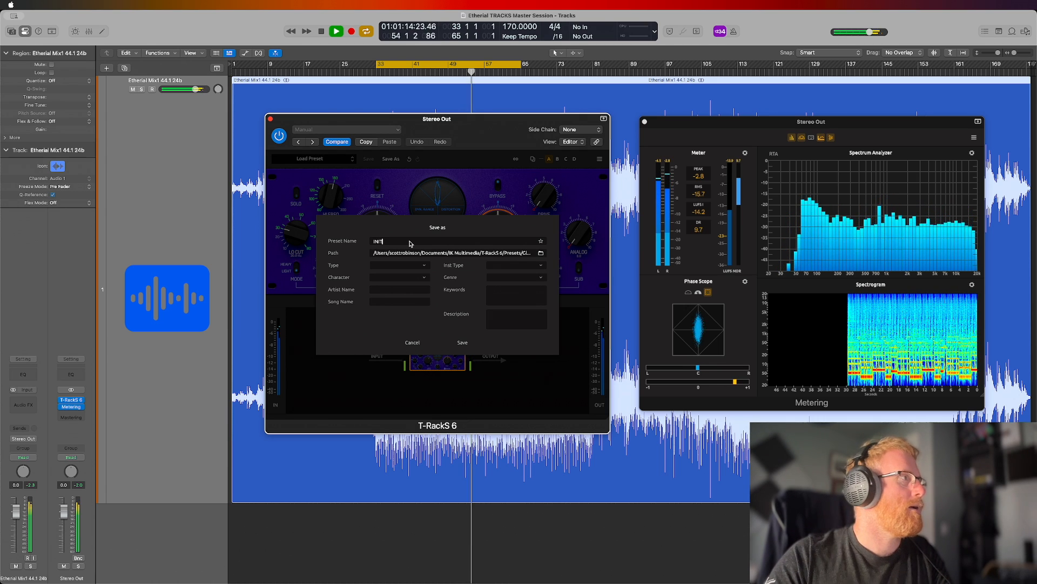
# Set the preset's type to Mastering, fill in the artist name, leave the instrument type empty and save the preset.
pyautogui.click(409, 265)
pyautogui.click(407, 277)
pyautogui.click(406, 265)
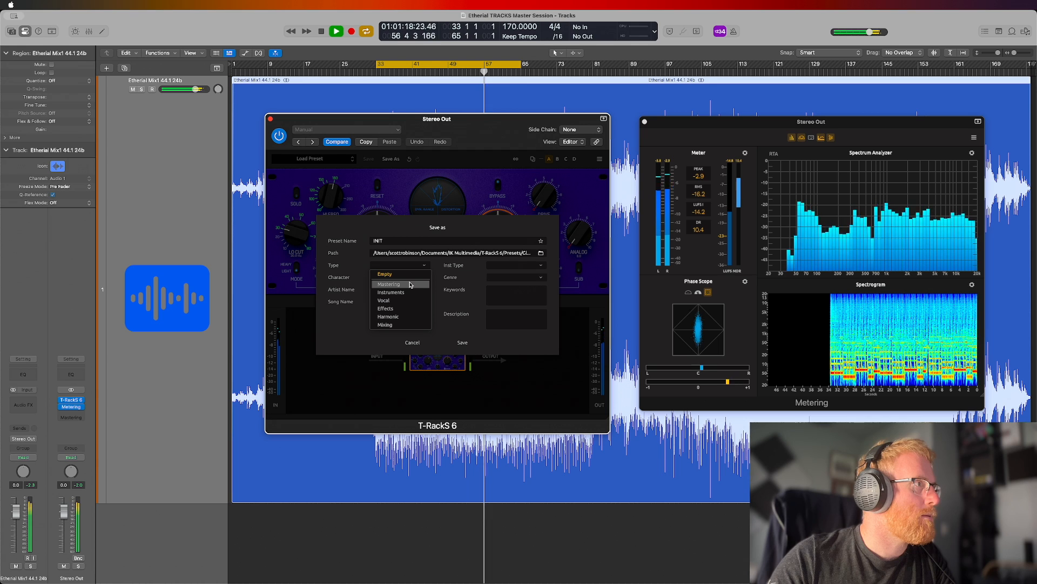
pyautogui.click(409, 283)
pyautogui.click(387, 290)
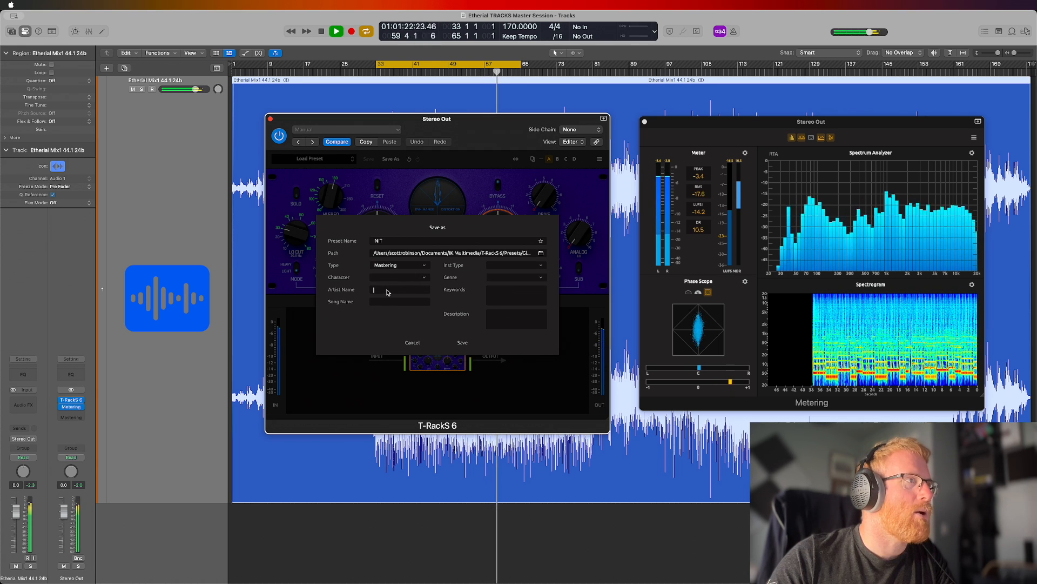
pyautogui.write('Und')
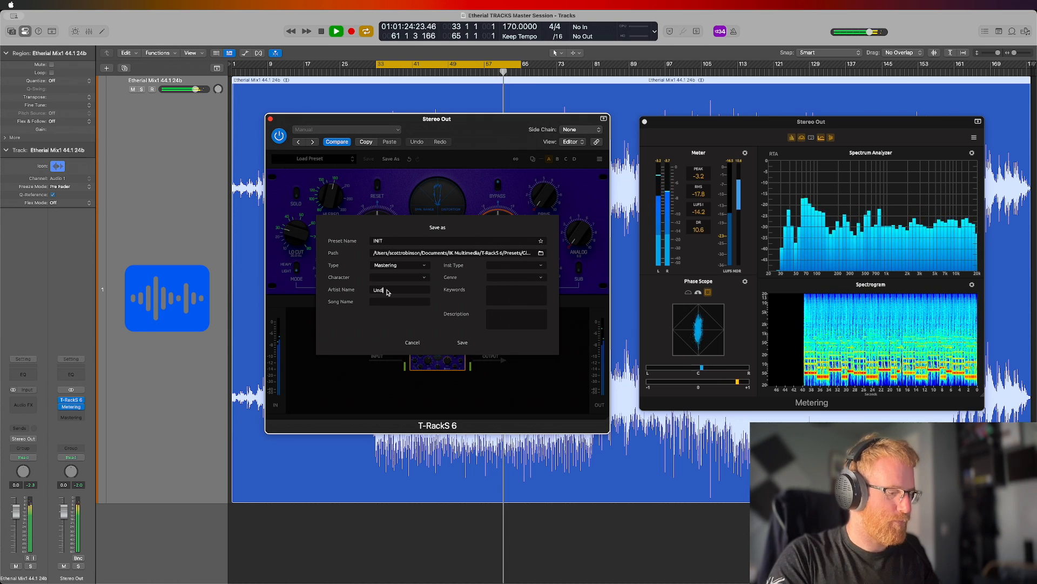
pyautogui.write('ers')
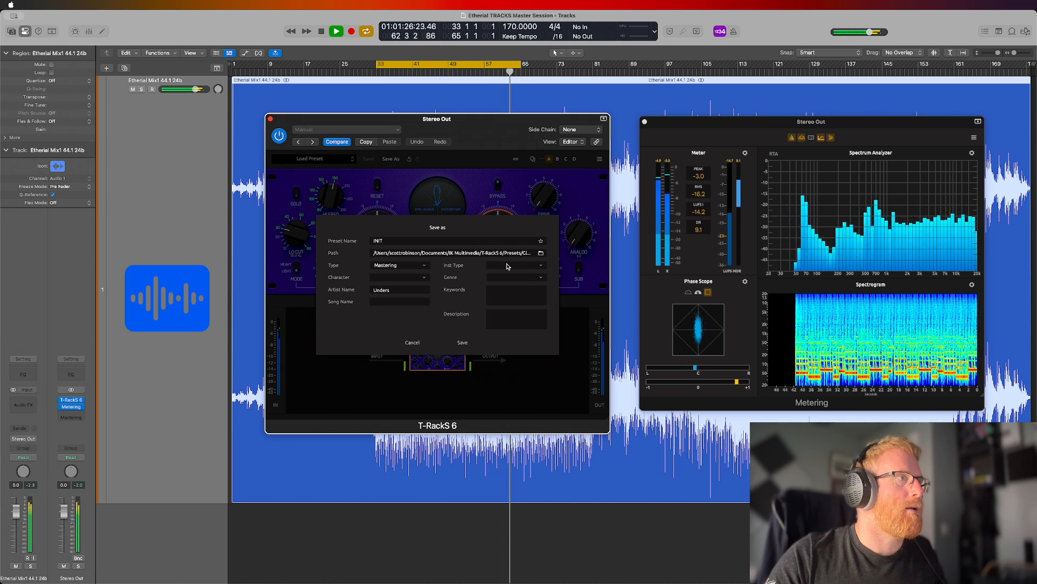
pyautogui.click(508, 266)
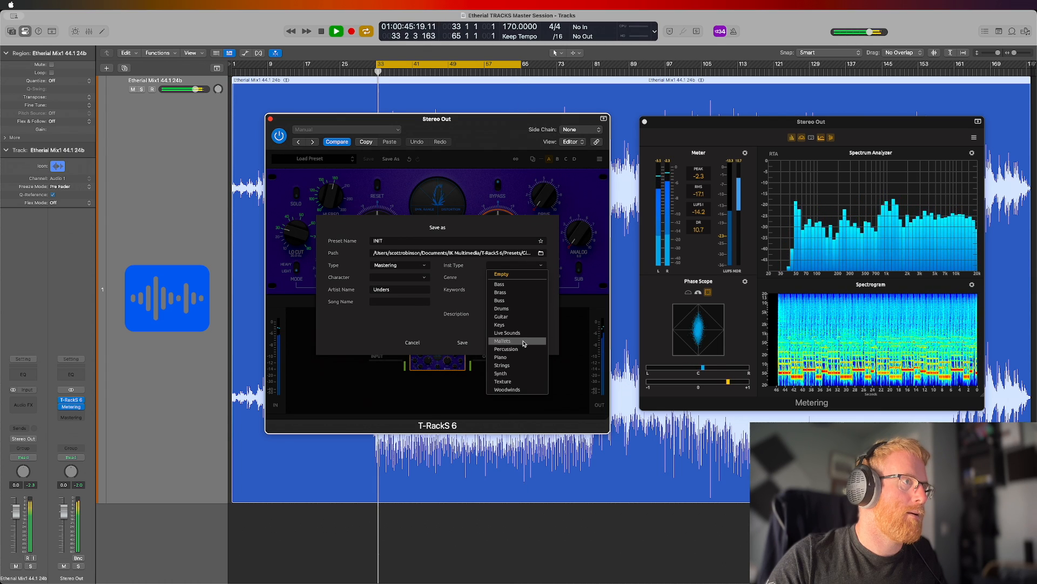
pyautogui.click(527, 274)
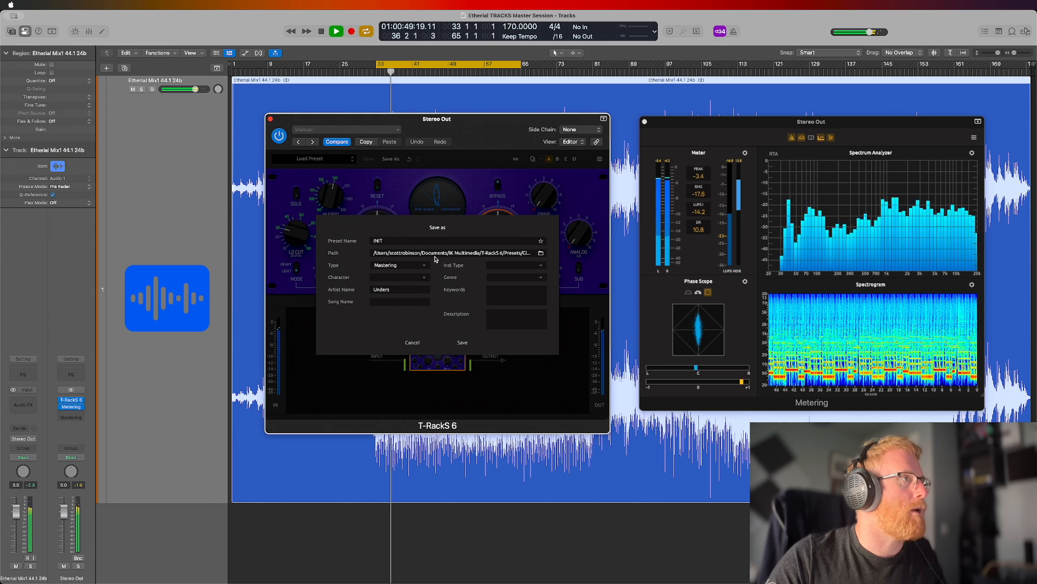
pyautogui.click(463, 342)
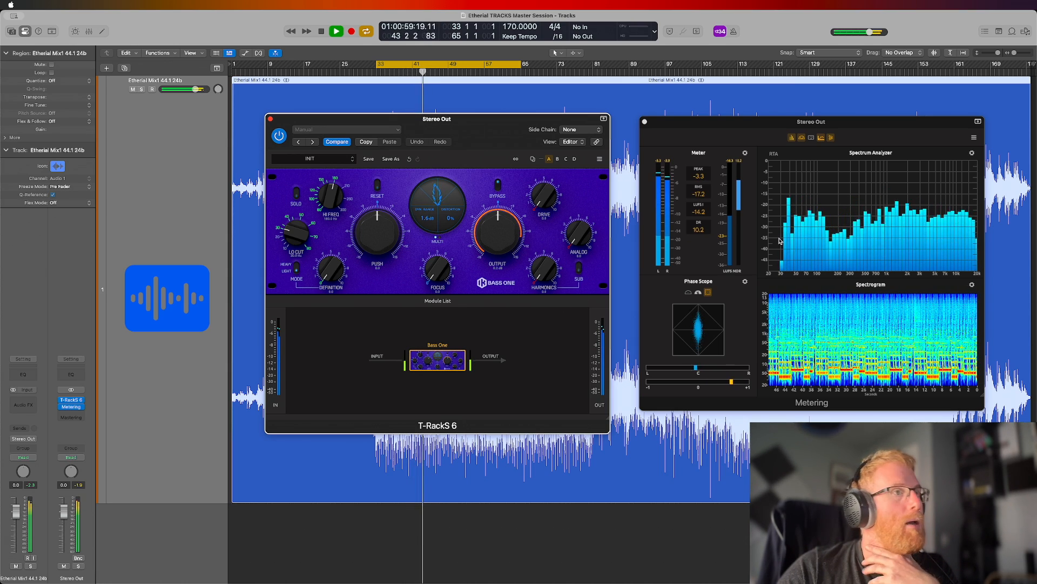
# Toggle Bass One's Sub switch and raise the Harmonics amount in stages during playback.
pyautogui.click(579, 275)
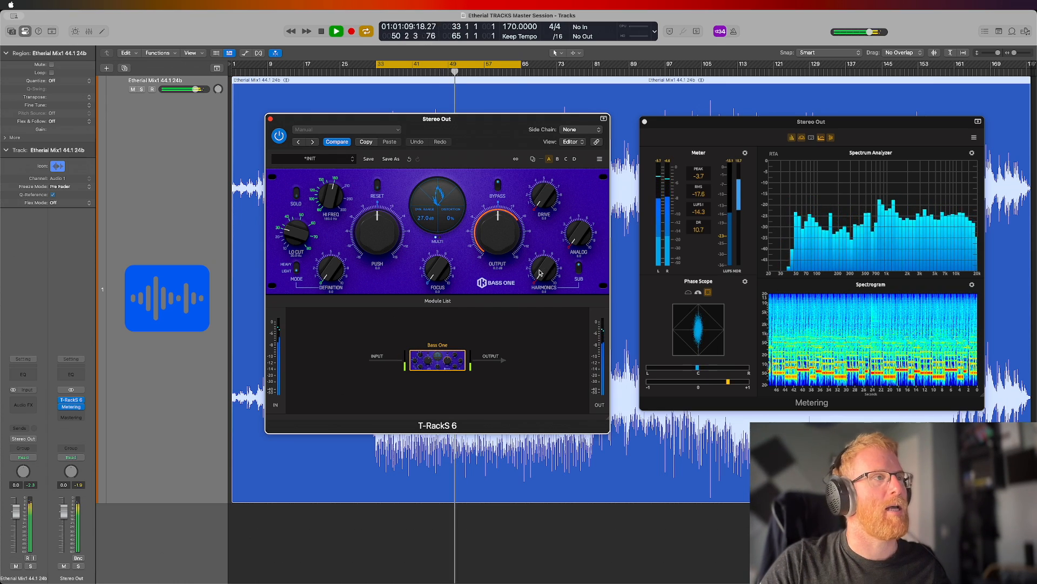
pyautogui.click(578, 268)
pyautogui.moveTo(559, 273); pyautogui.dragTo(550, 214)
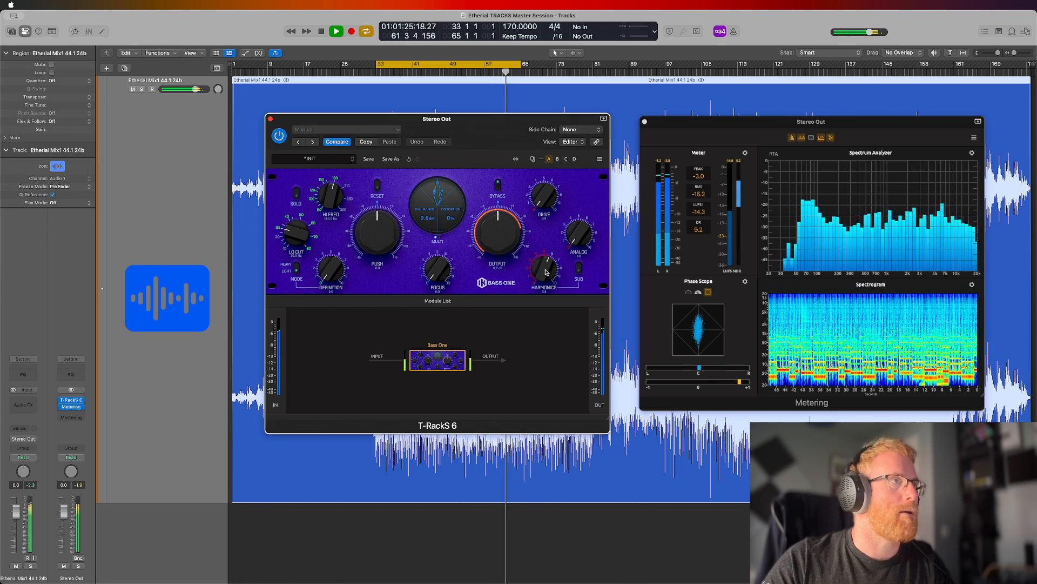
pyautogui.moveTo(546, 272); pyautogui.dragTo(543, 246)
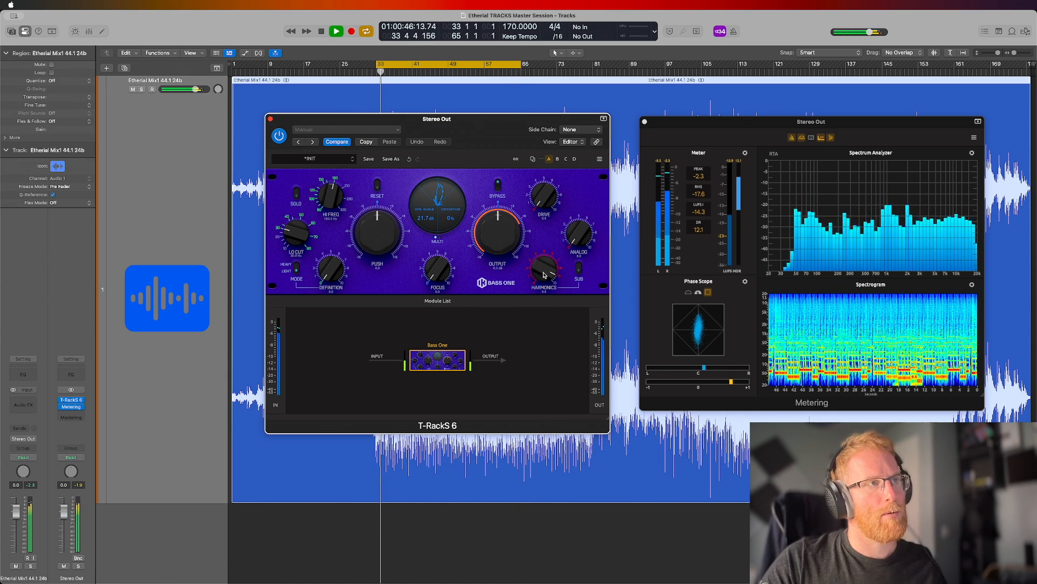
# Shorten the cycle range to bars 37 to 40 and set Bass One's Harmonics to about 3 by ear during playback.
pyautogui.moveTo(543, 275); pyautogui.dragTo(550, 366)
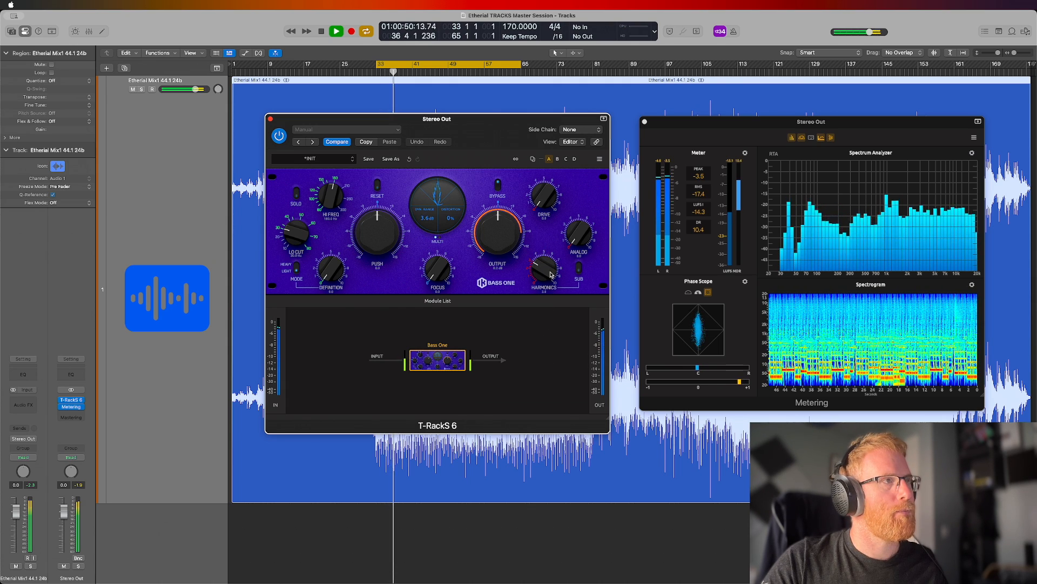
pyautogui.moveTo(551, 282); pyautogui.dragTo(542, 327)
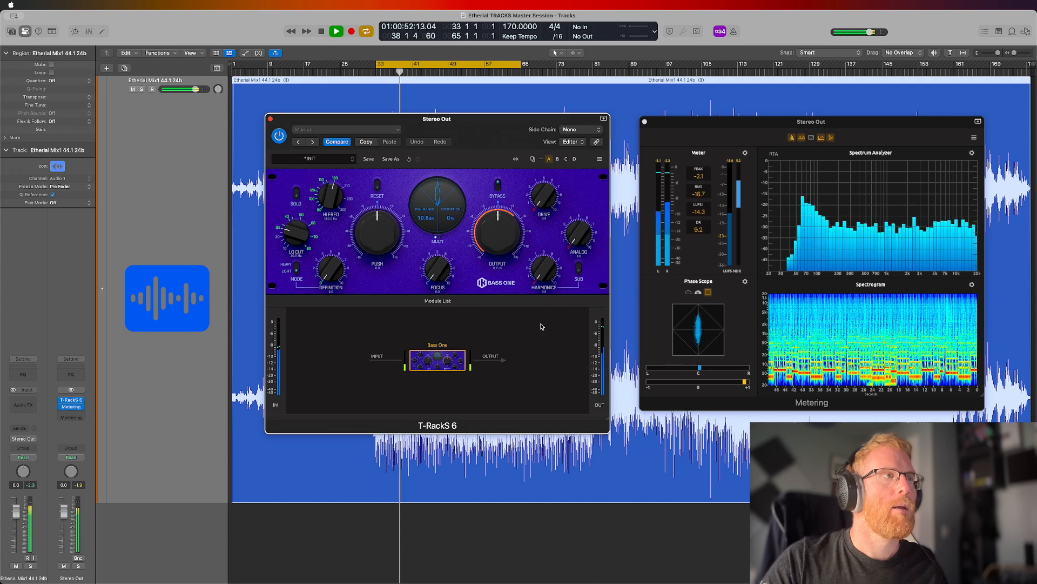
pyautogui.moveTo(396, 64); pyautogui.dragTo(409, 69)
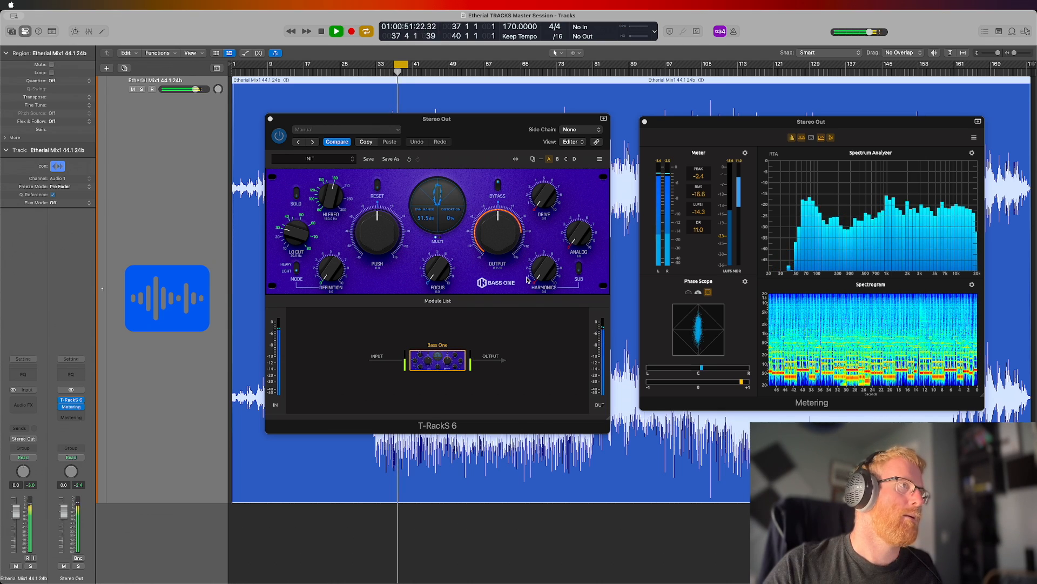
pyautogui.moveTo(543, 279); pyautogui.dragTo(544, 212)
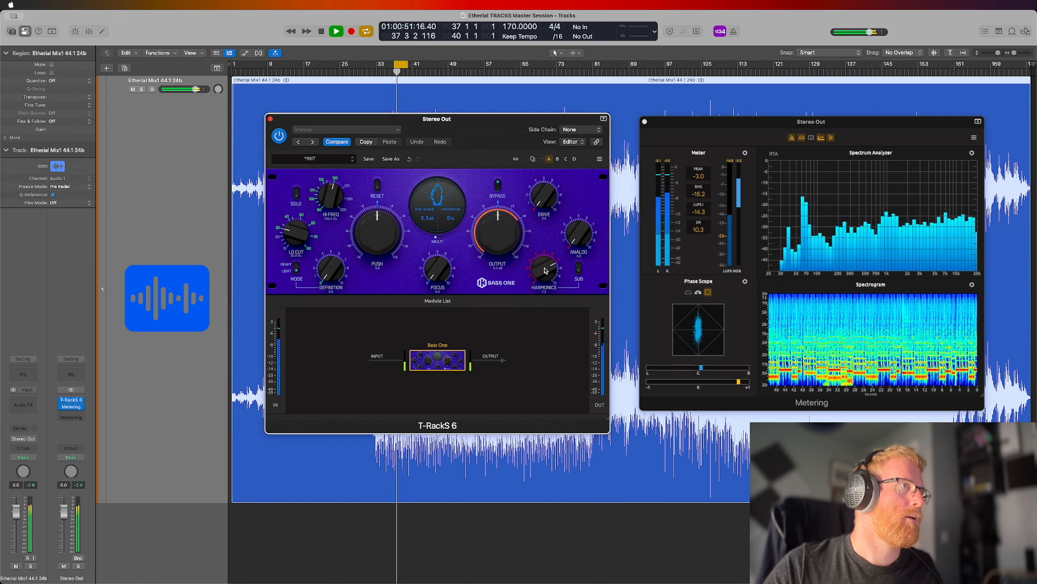
pyautogui.moveTo(546, 267); pyautogui.dragTo(543, 307)
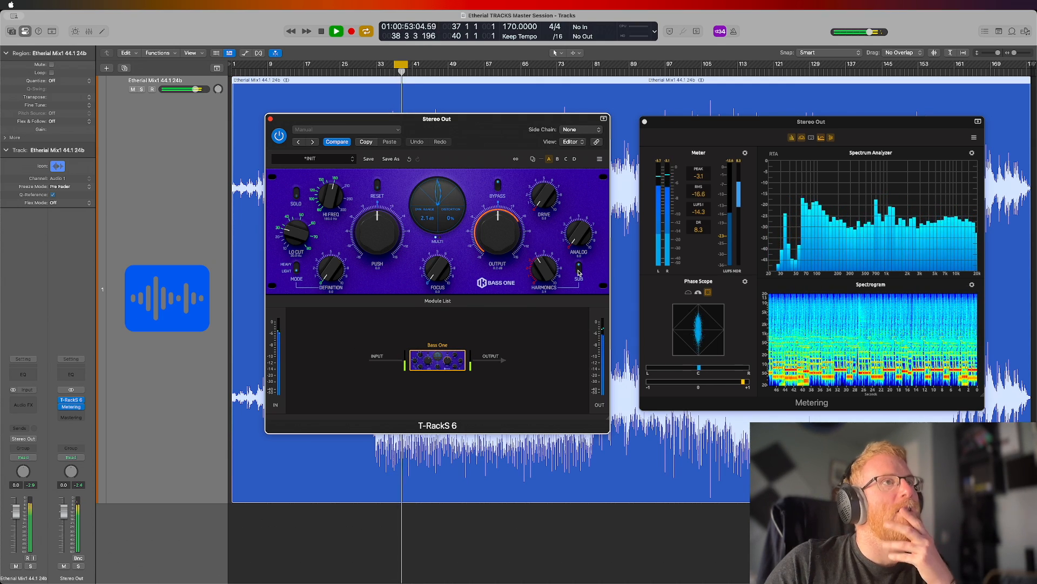
pyautogui.moveTo(542, 268); pyautogui.dragTo(542, 276)
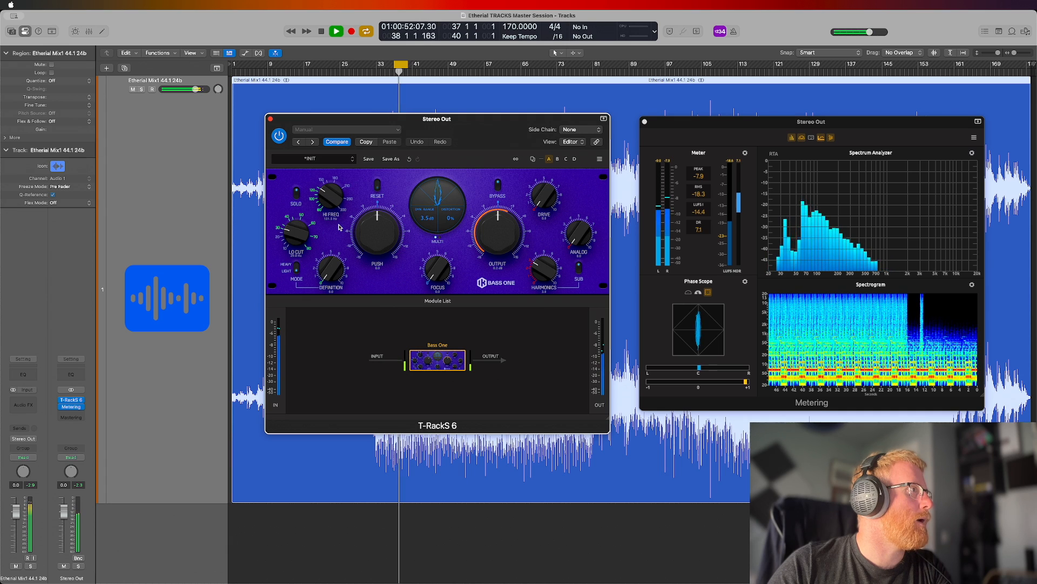
# Audition Bass One's Definition and Push on the soloed bass, return both to 0.0, and set Focus to about 1.3.
pyautogui.moveTo(333, 276); pyautogui.dragTo(337, 225)
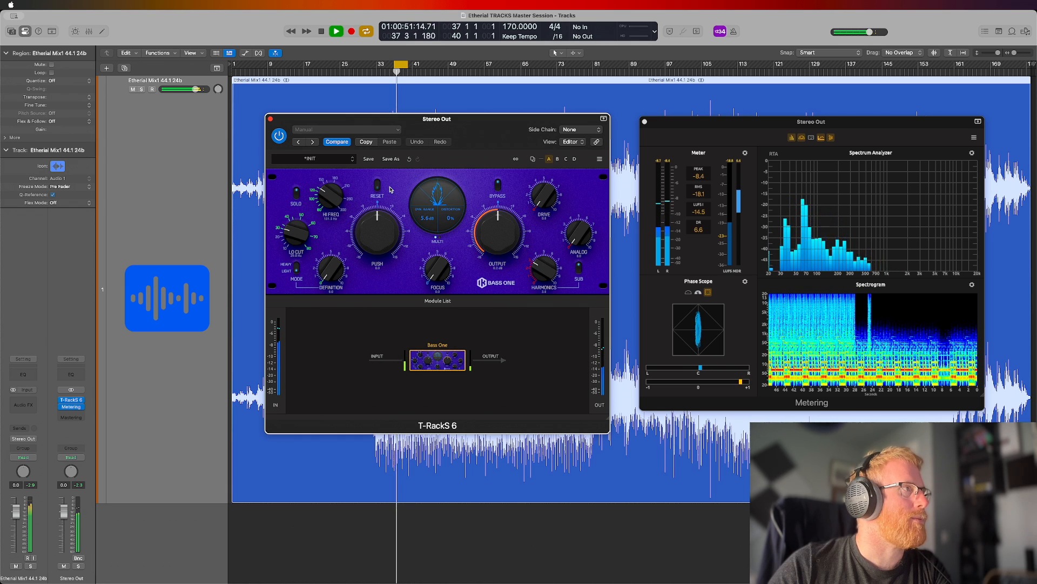
pyautogui.moveTo(439, 260); pyautogui.dragTo(440, 206)
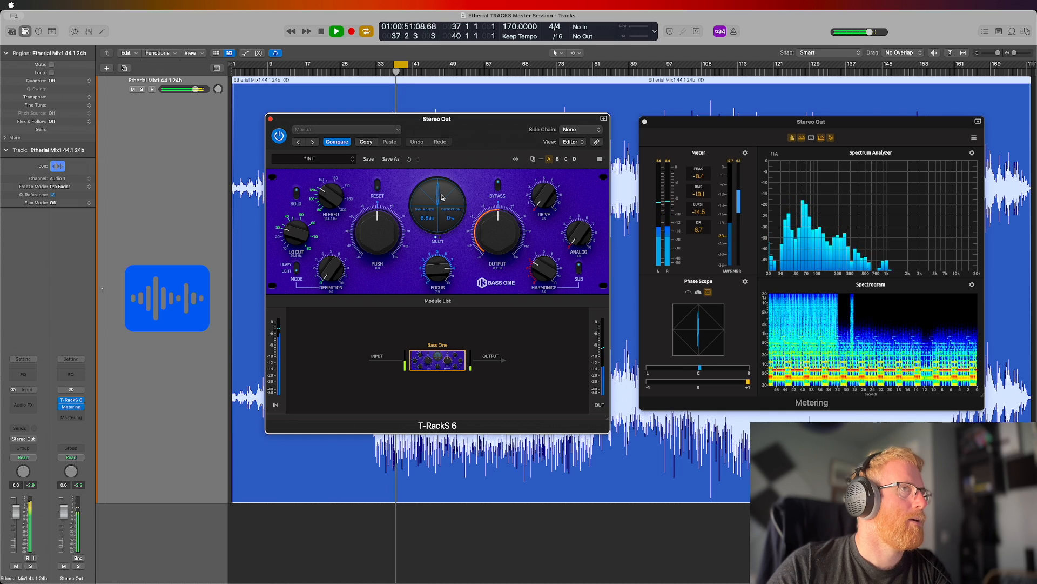
pyautogui.moveTo(442, 263); pyautogui.dragTo(440, 282)
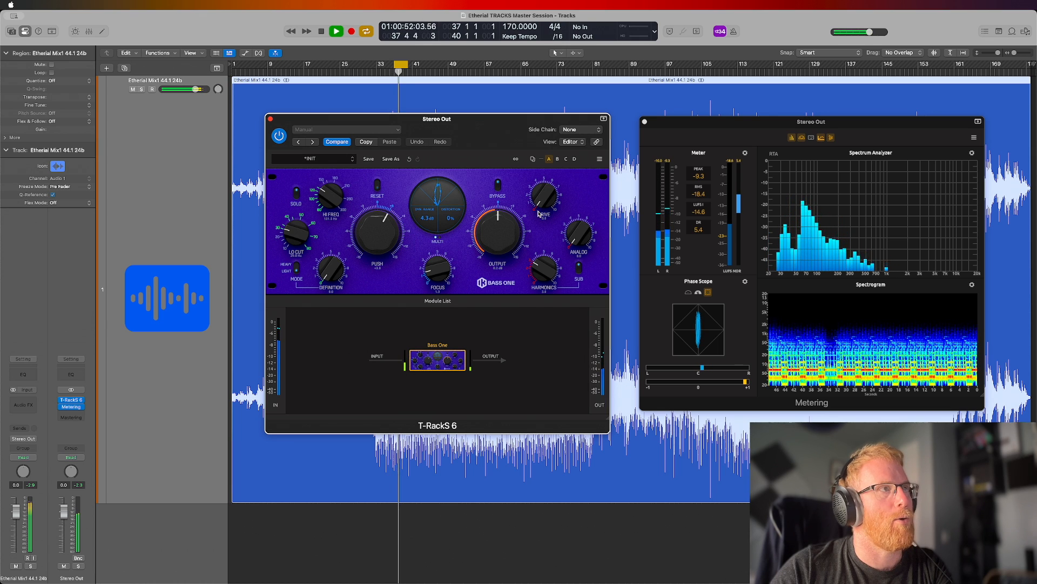
pyautogui.moveTo(383, 214)
pyautogui.mouseDown()
pyautogui.moveTo(385, 251)
pyautogui.moveTo(392, 229)
pyautogui.mouseUp()
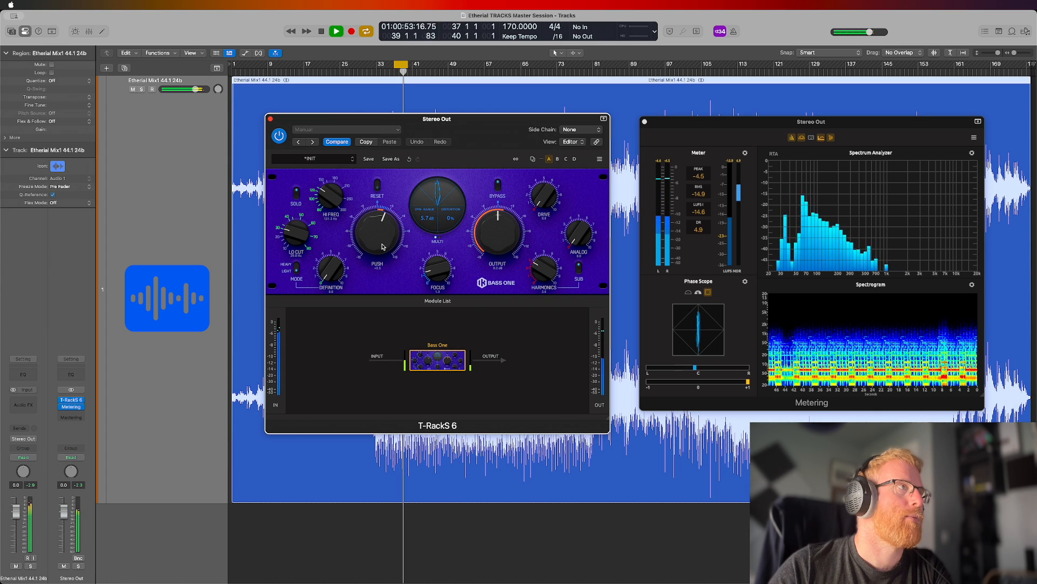
# Turn off Bass One's solo and compare the full mix with the module repeatedly bypassed and re-enabled.
pyautogui.click(296, 193)
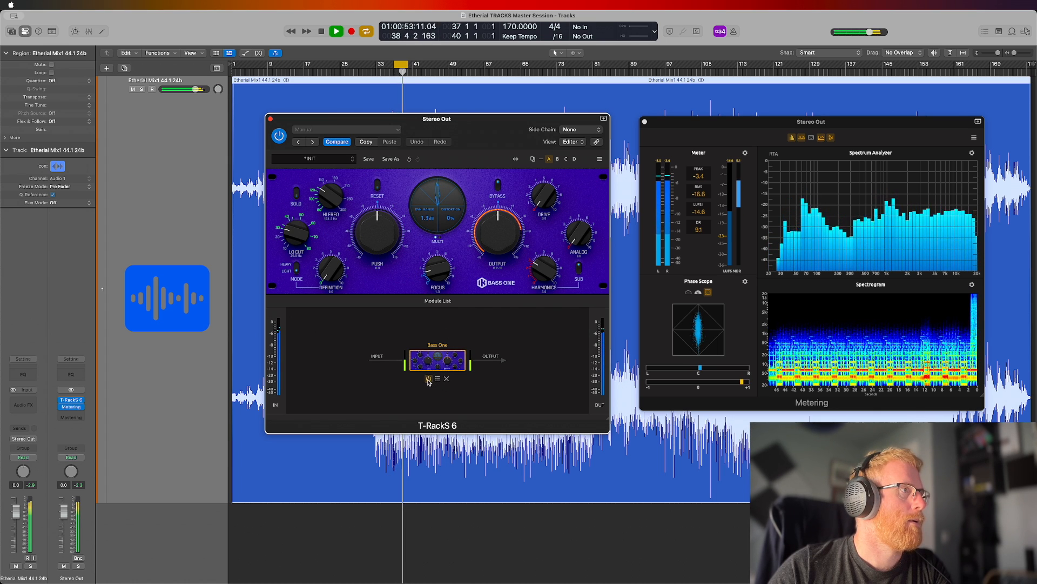
pyautogui.click(429, 379)
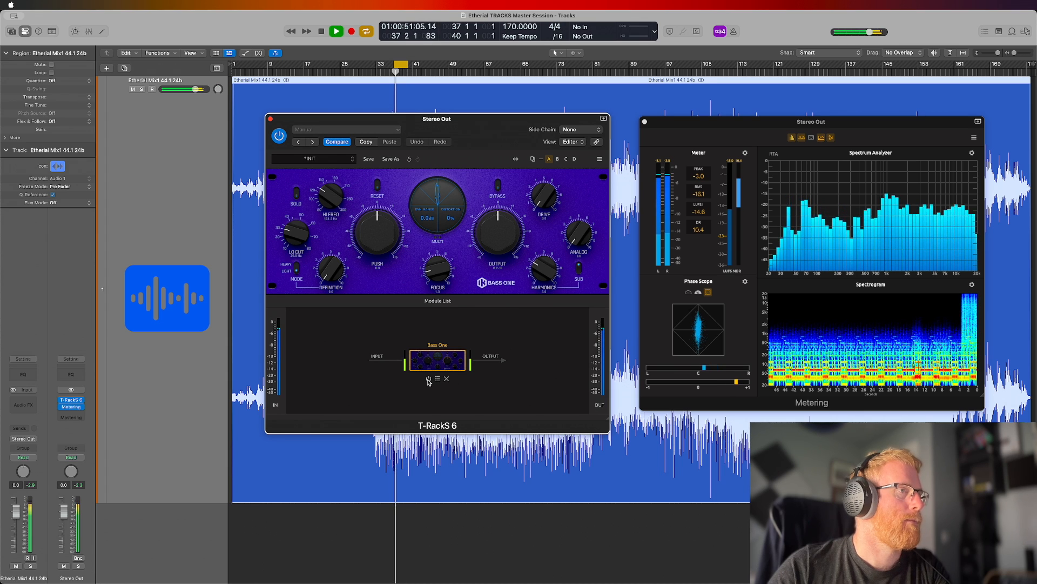
pyautogui.click(429, 378)
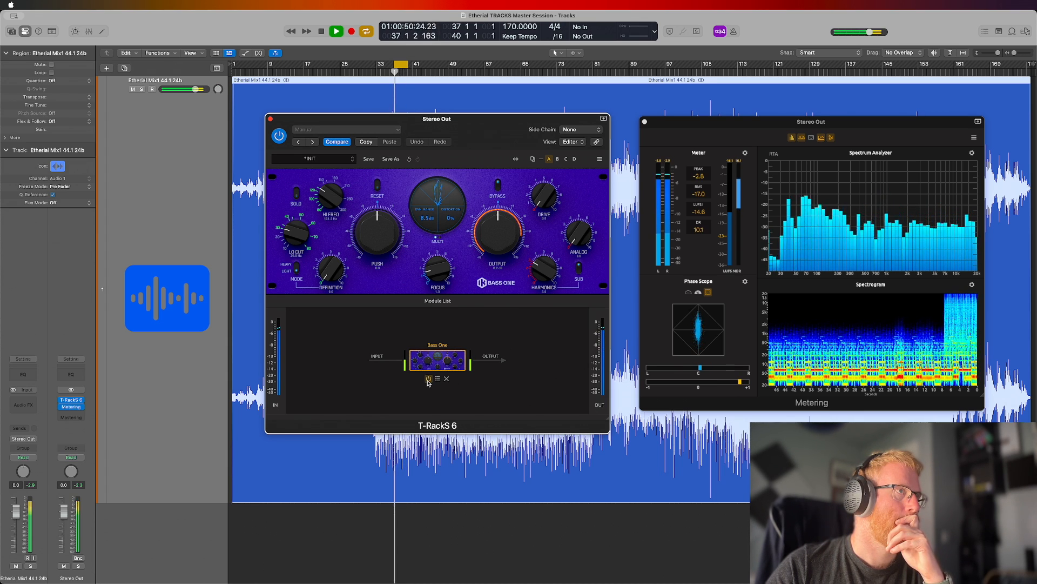
pyautogui.click(428, 378)
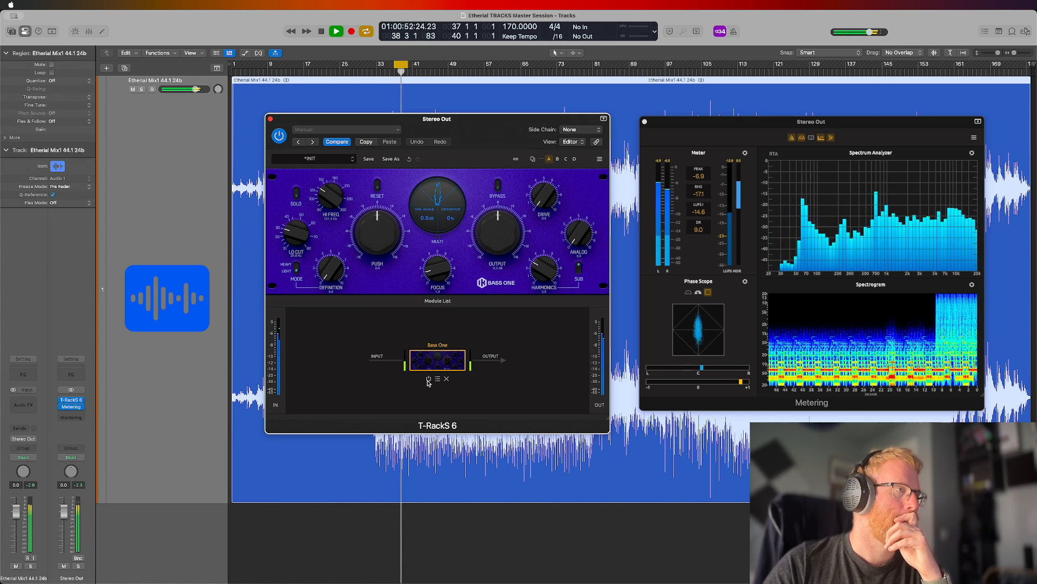
pyautogui.click(428, 379)
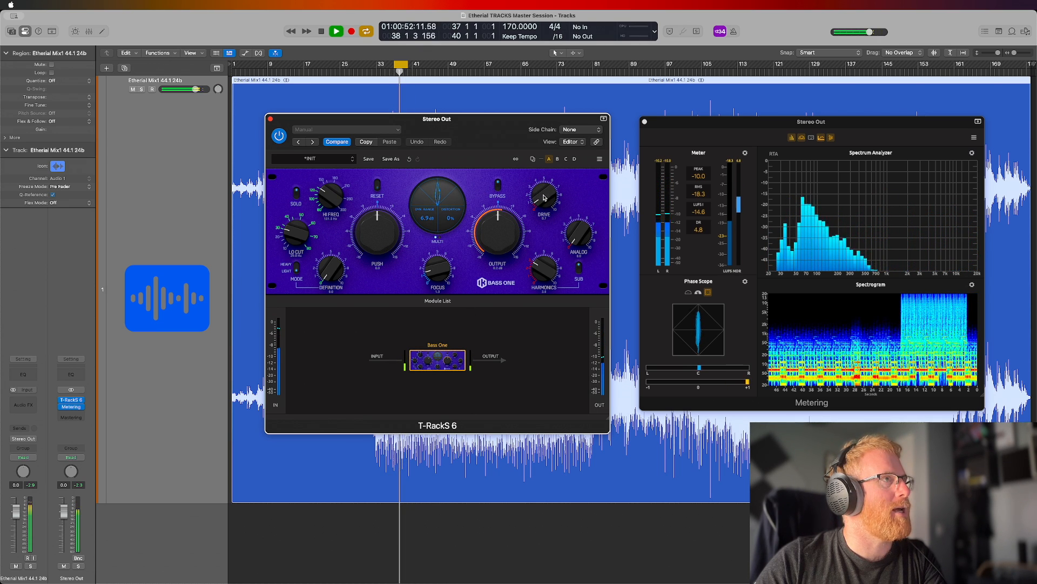
# Try a higher Drive amount on the soloed bass, return it to 0.0, and restart playback of the full mix.
pyautogui.moveTo(543, 196); pyautogui.dragTo(546, 223)
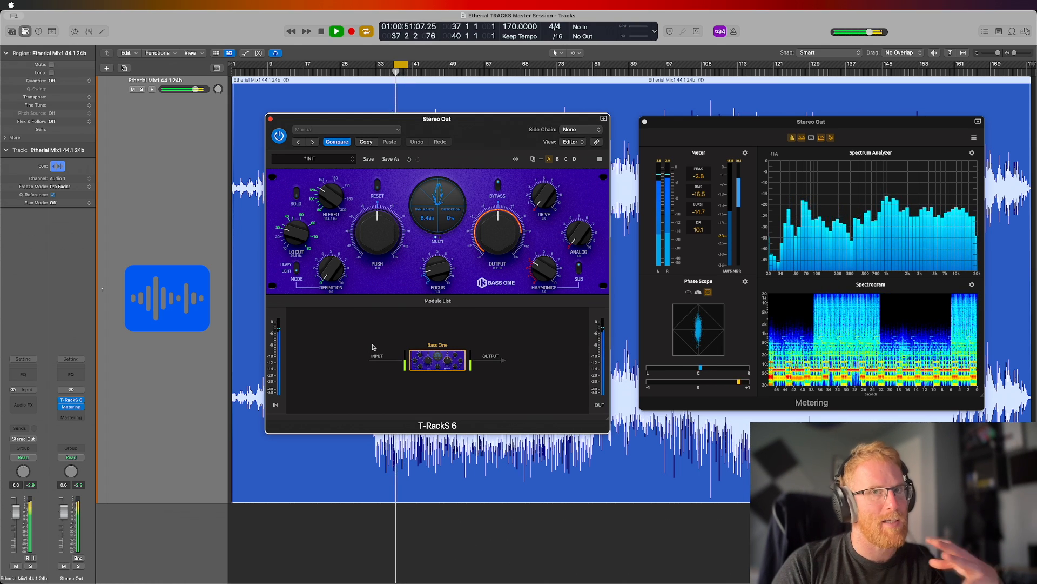
pyautogui.press('space')
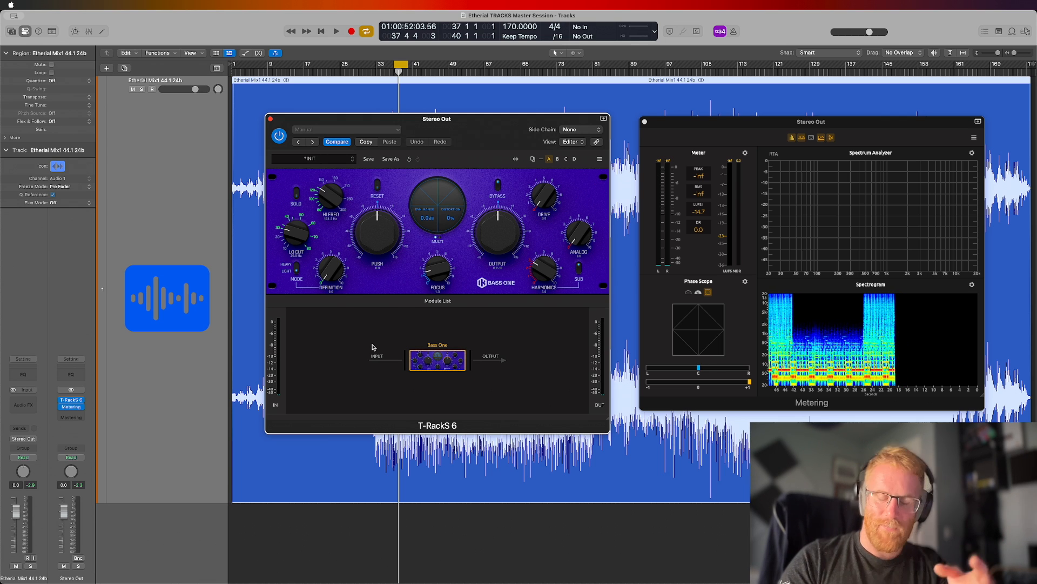
pyautogui.press('space')
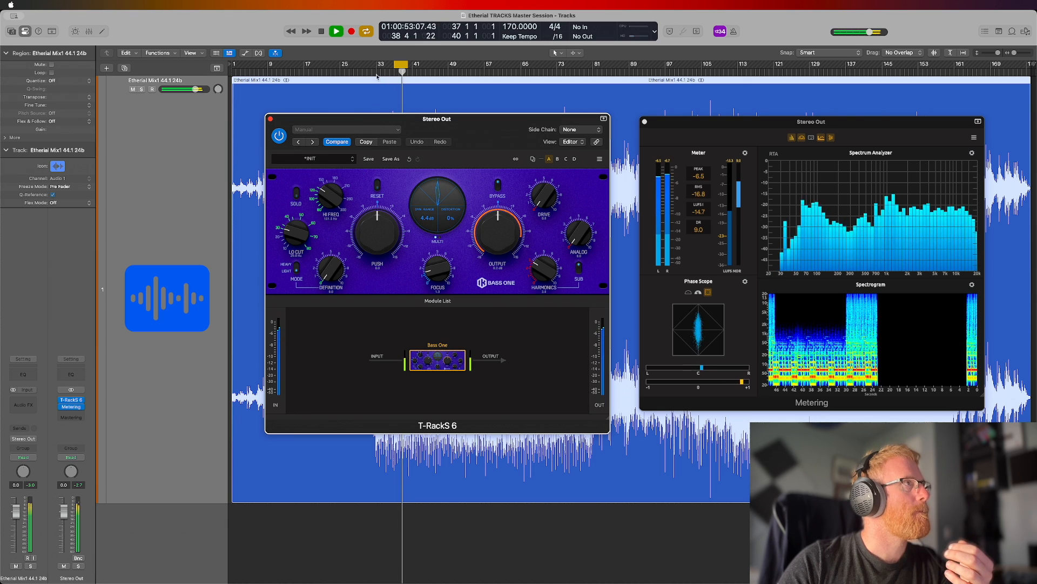
# Extend the cycle range to bars 25 to 57, compare Bass One bypassed and active, and stop playback.
pyautogui.moveTo(341, 69); pyautogui.dragTo(484, 67)
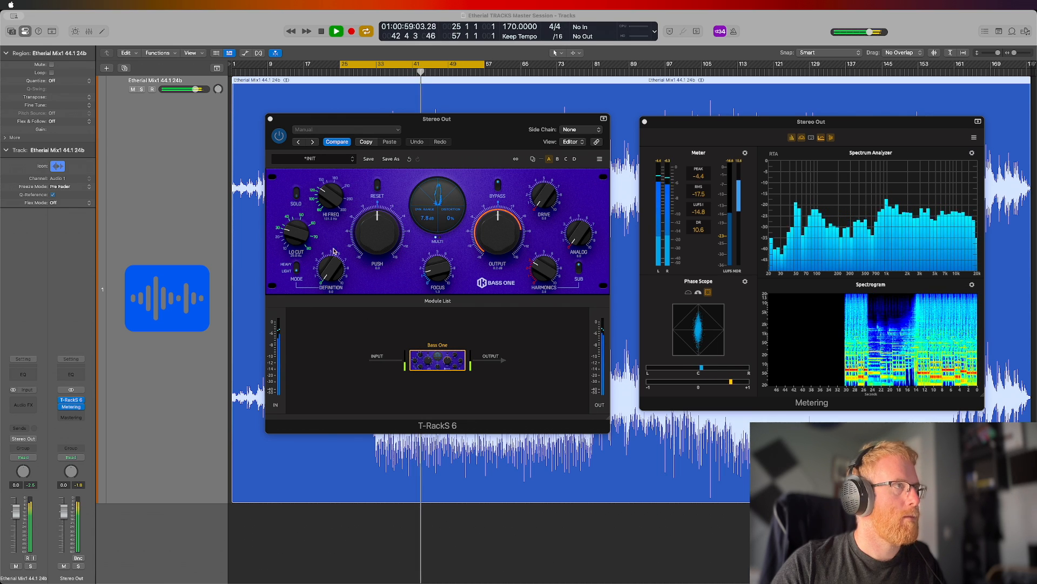
pyautogui.click(417, 357)
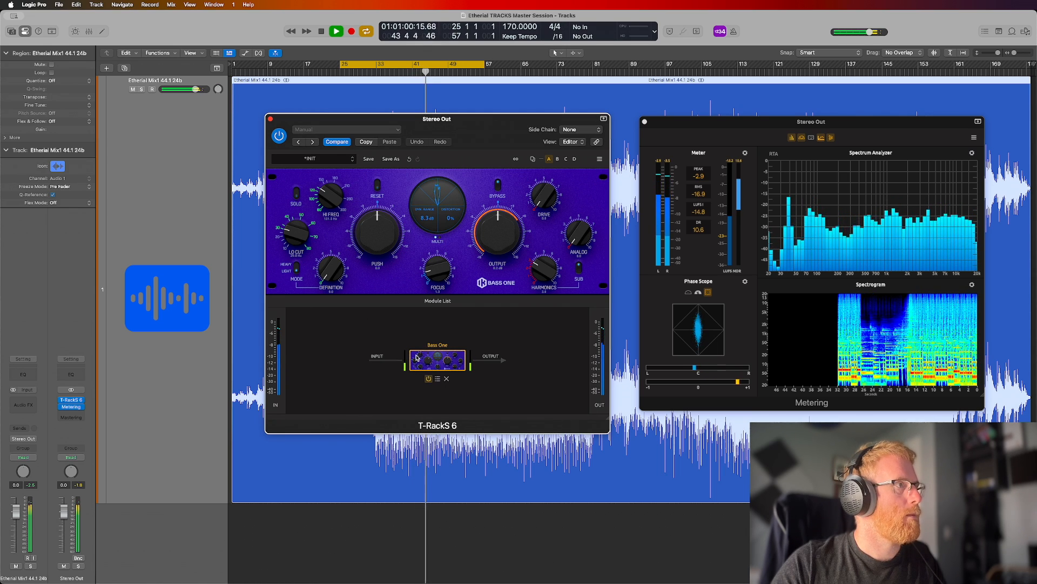
pyautogui.click(428, 378)
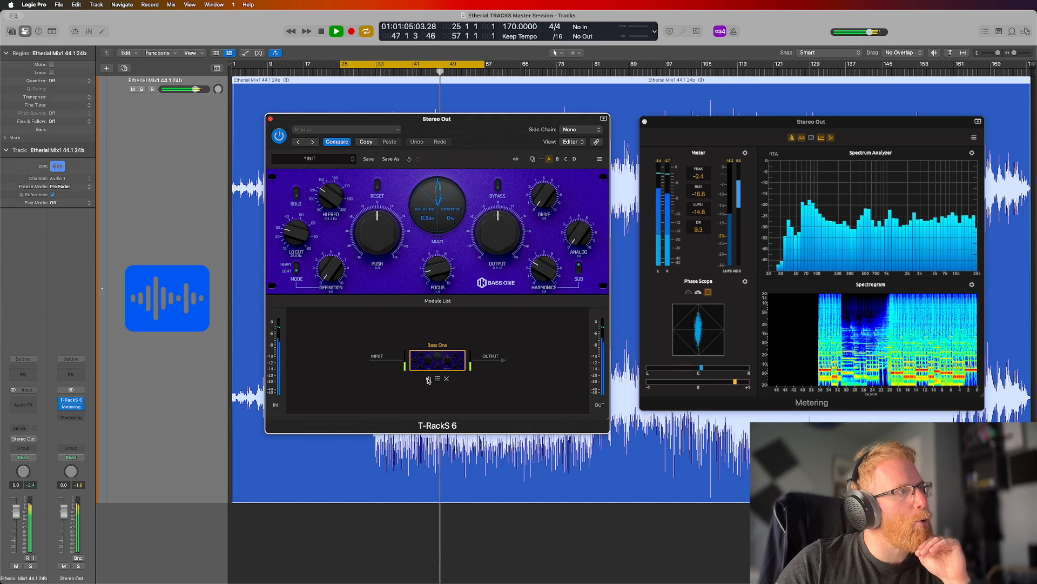
pyautogui.click(428, 379)
pyautogui.press('space')
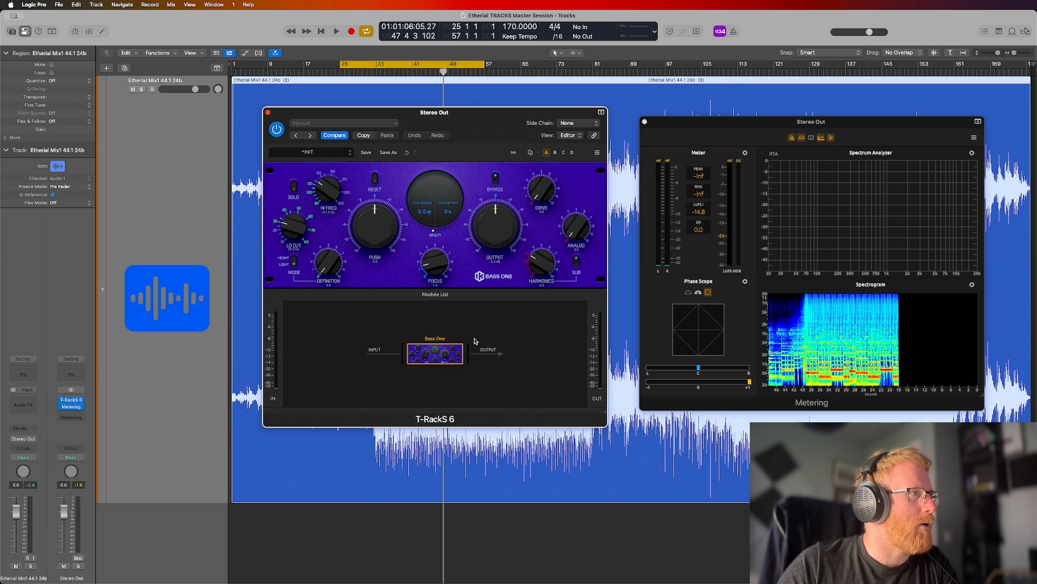
# Browse the module list and add the Quad Compressor from the Dynamics modules after Bass One in the chain.
pyautogui.click(435, 295)
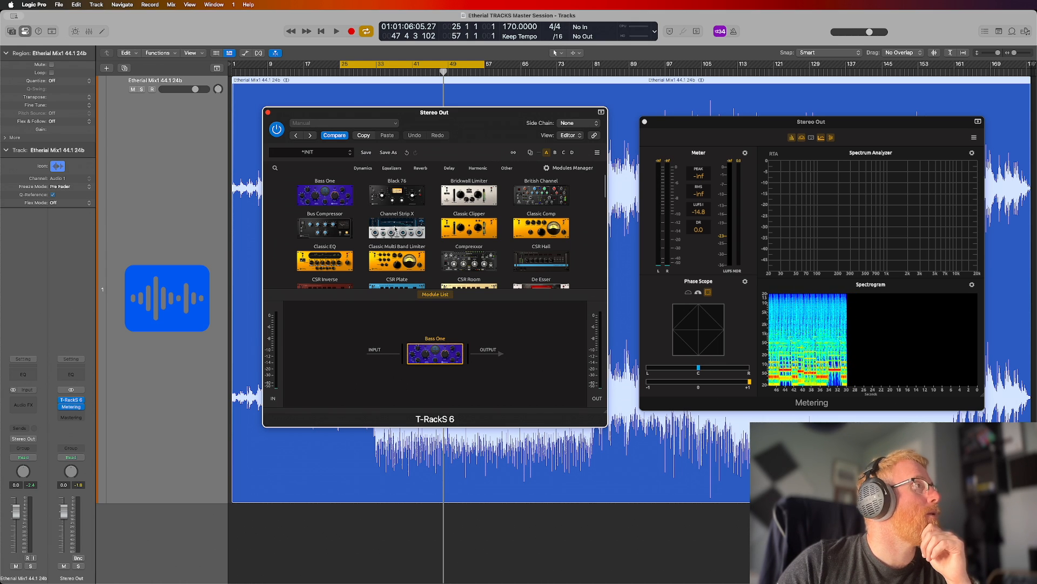
pyautogui.scroll(-10, 494, 238)
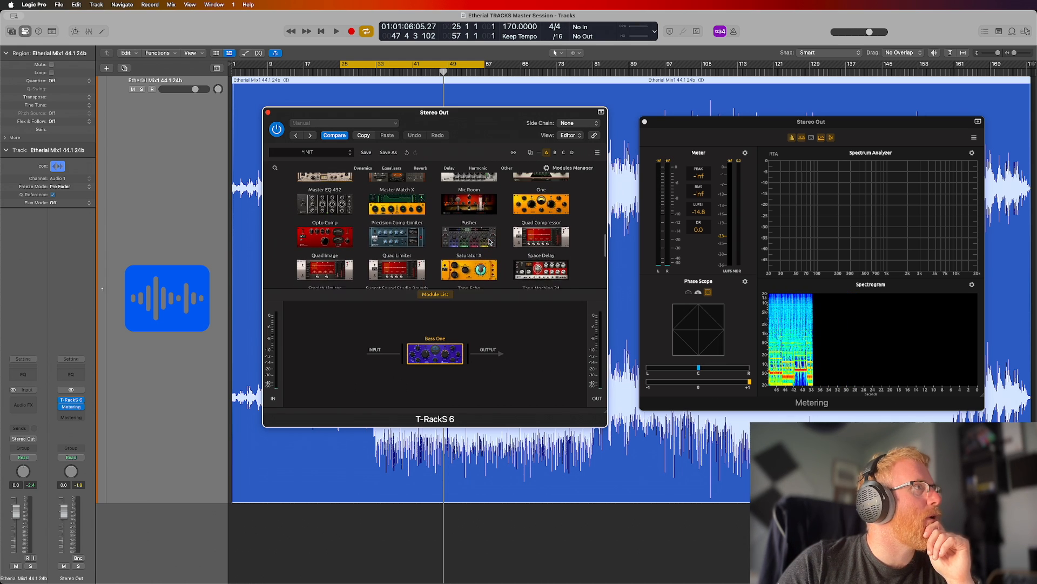
pyautogui.scroll(-4, 490, 242)
pyautogui.scroll(5, 489, 241)
pyautogui.scroll(2, 490, 241)
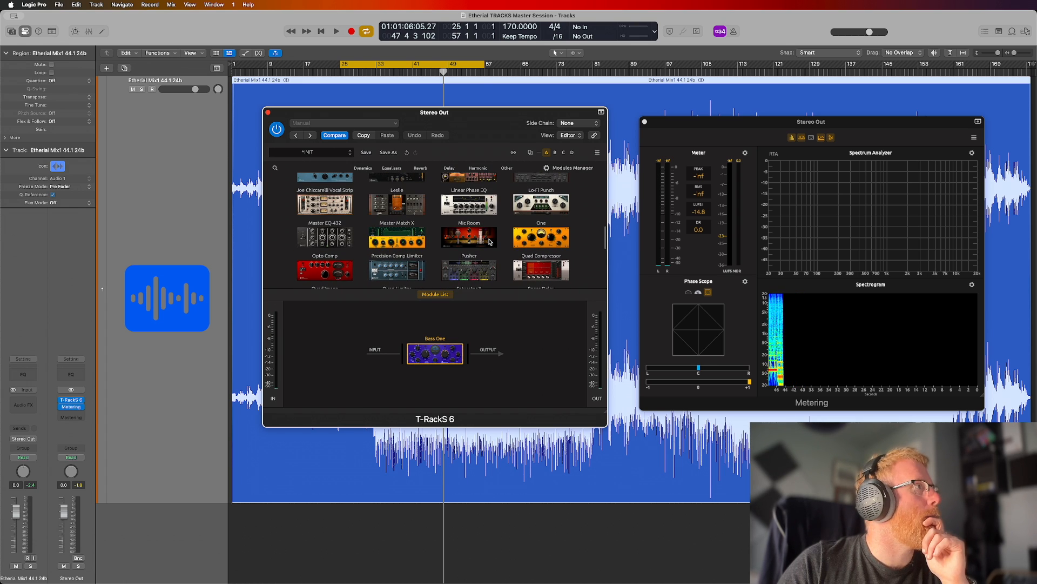
pyautogui.click(362, 169)
pyautogui.scroll(2, 421, 218)
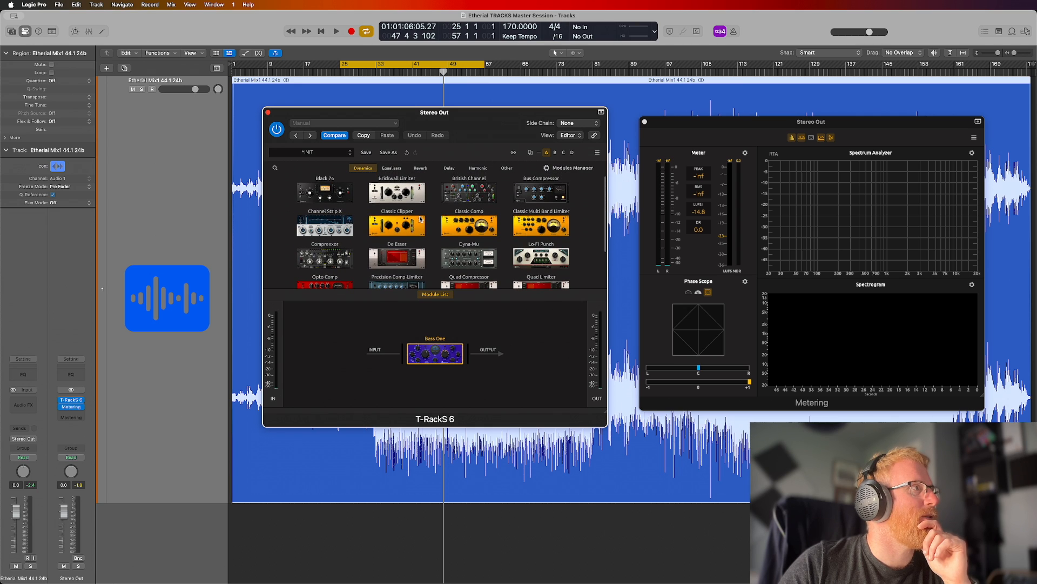
pyautogui.scroll(-2, 440, 205)
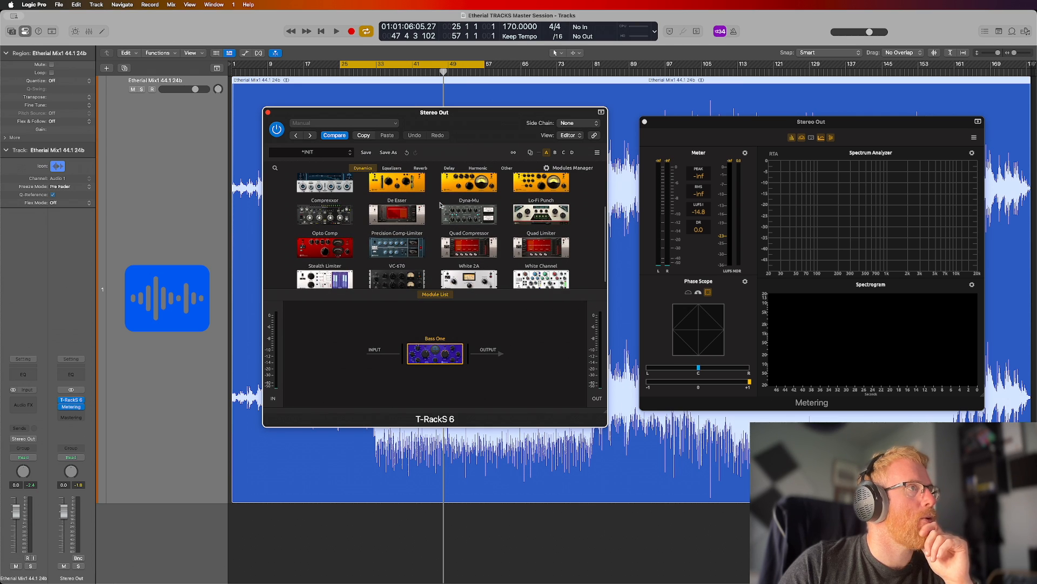
pyautogui.scroll(-1, 470, 248)
pyautogui.click(465, 251)
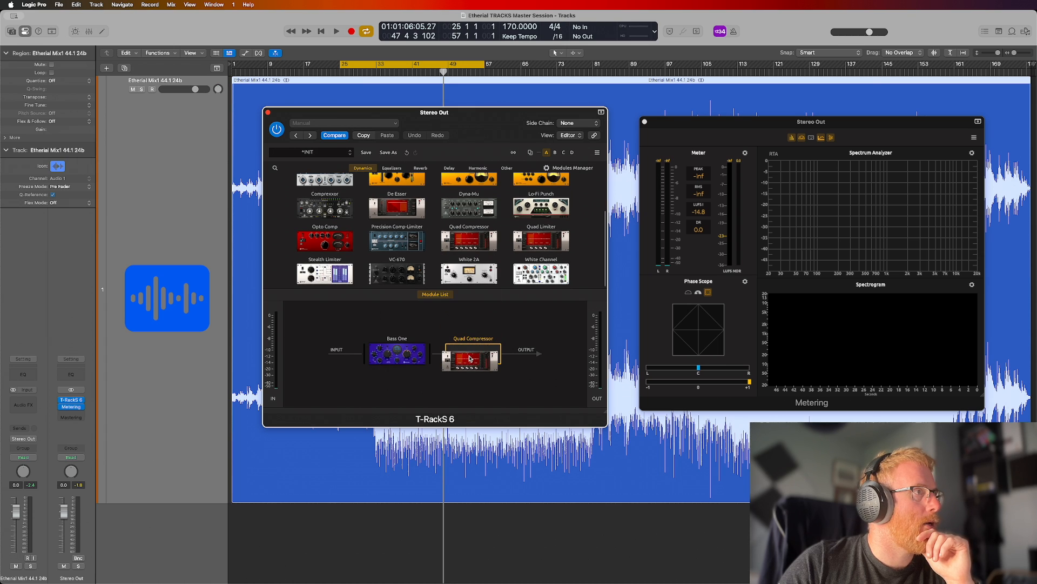
pyautogui.click(470, 351)
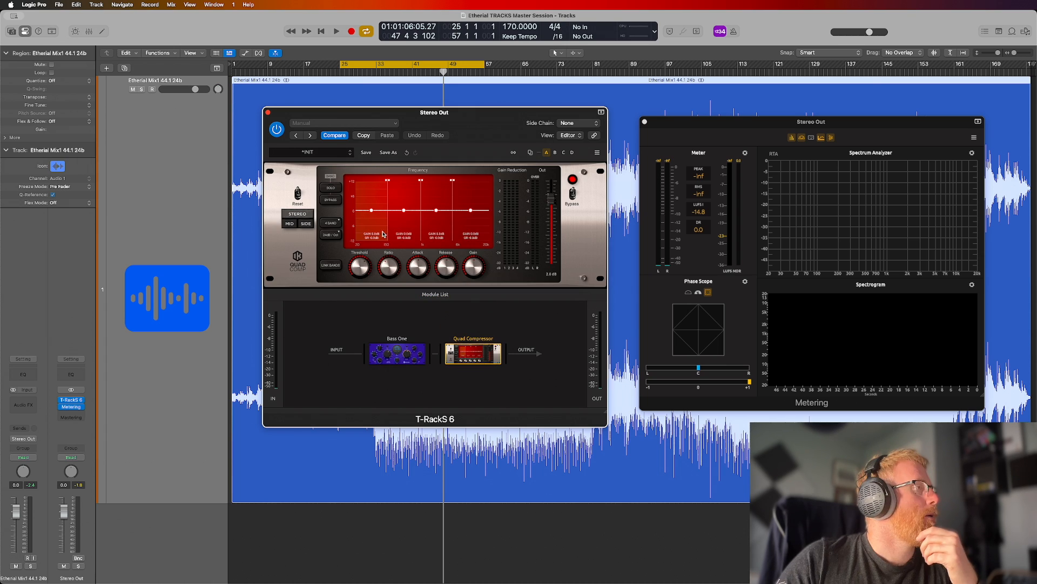
# Solo the Quad Compressor's lowest band and play with the cycle range moved to bars 33 to 65.
pyautogui.click(331, 188)
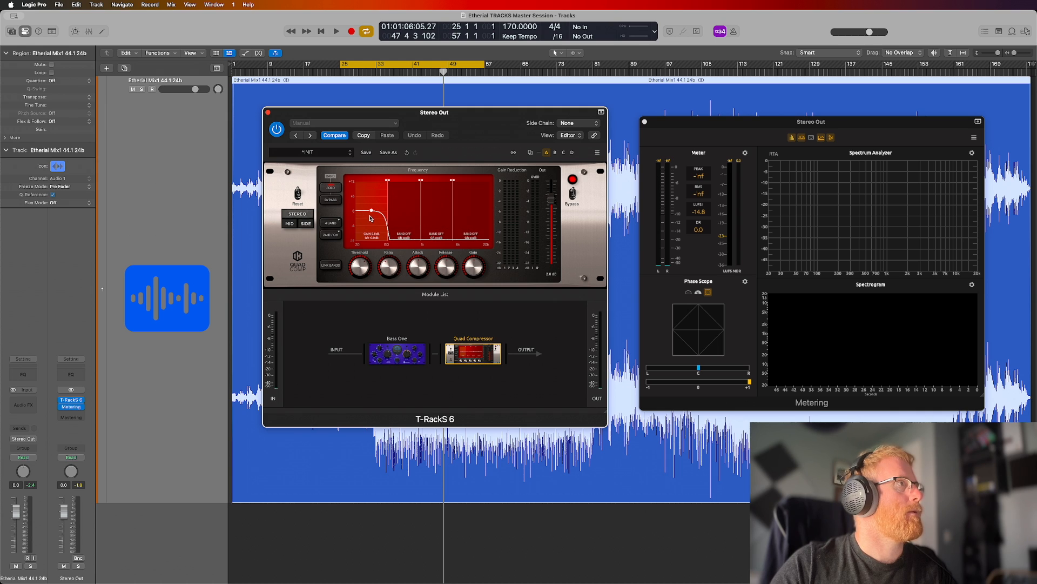
pyautogui.press('space')
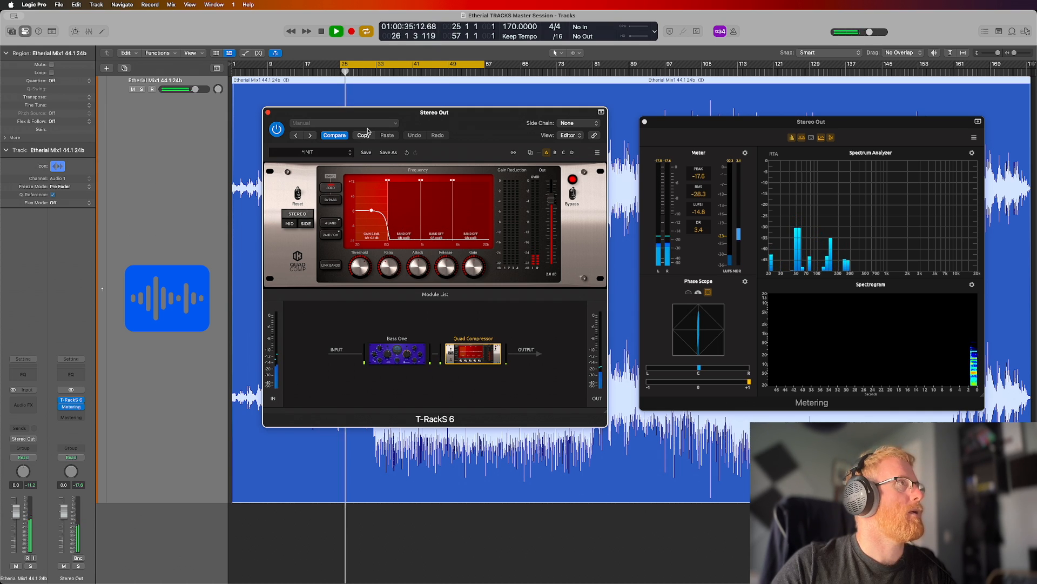
pyautogui.moveTo(342, 65); pyautogui.dragTo(377, 65)
pyautogui.moveTo(484, 65); pyautogui.dragTo(520, 72)
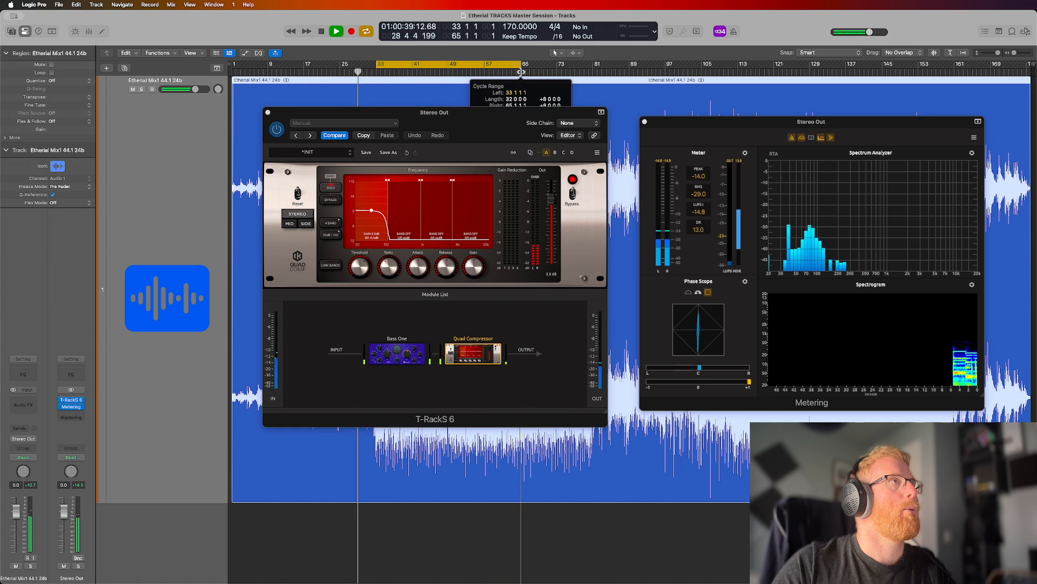
pyautogui.press('space')
pyautogui.press('space')
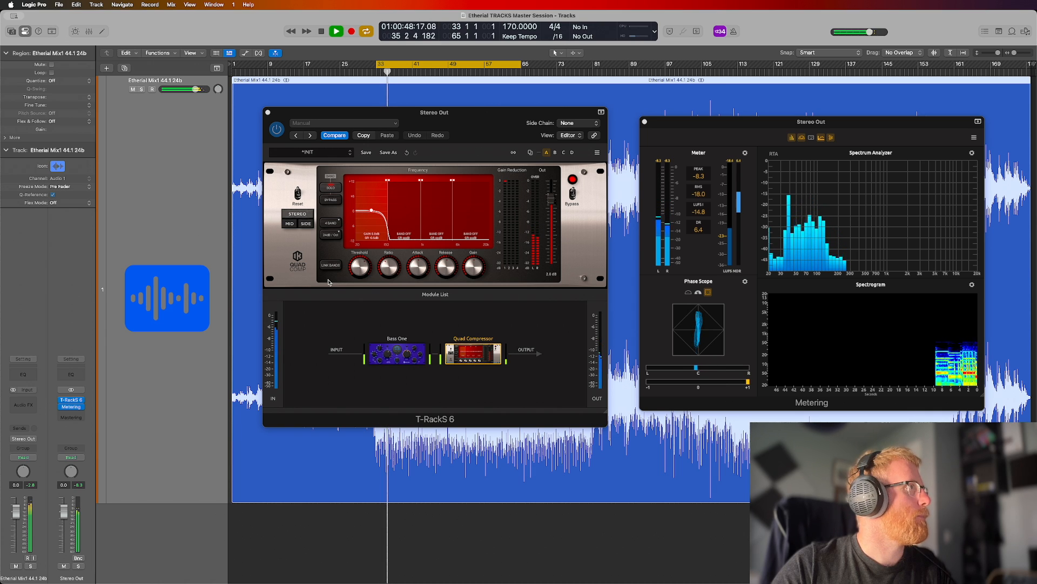
# Lower the Threshold of Quad Compressor's soloed lowest band and raise that band's Gain to make up the level.
pyautogui.click(364, 266)
pyautogui.moveTo(363, 266); pyautogui.dragTo(363, 456)
pyautogui.moveTo(371, 356); pyautogui.dragTo(393, 253)
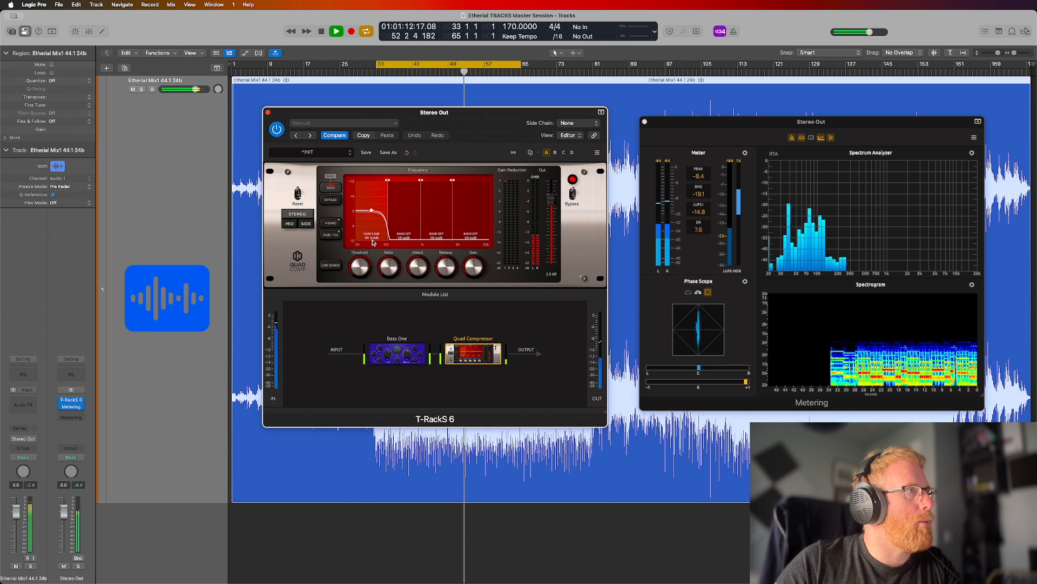
pyautogui.moveTo(363, 270)
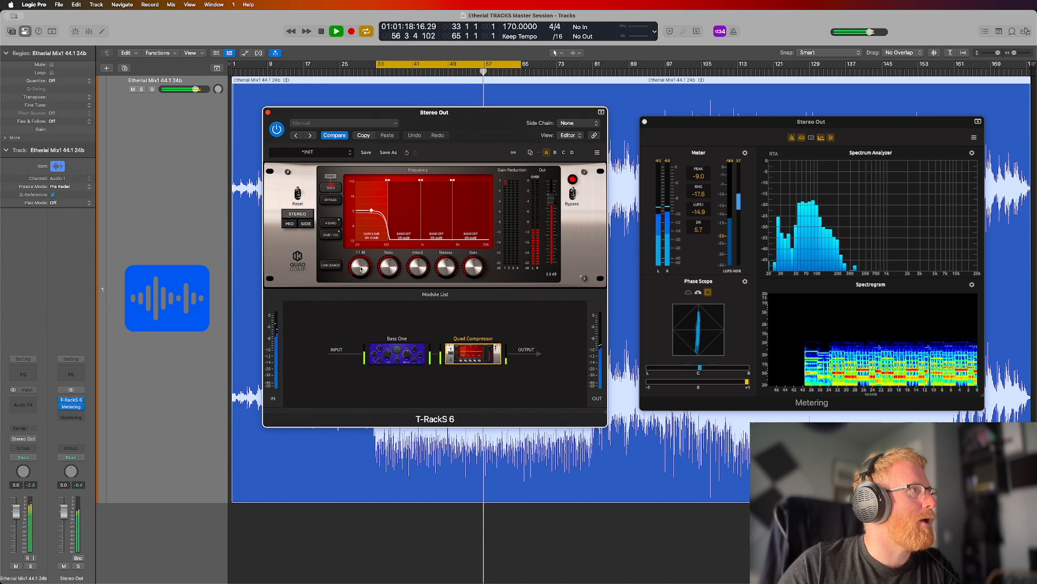
pyautogui.moveTo(361, 267)
pyautogui.mouseDown()
pyautogui.moveTo(361, 284)
pyautogui.moveTo(361, 274)
pyautogui.mouseUp()
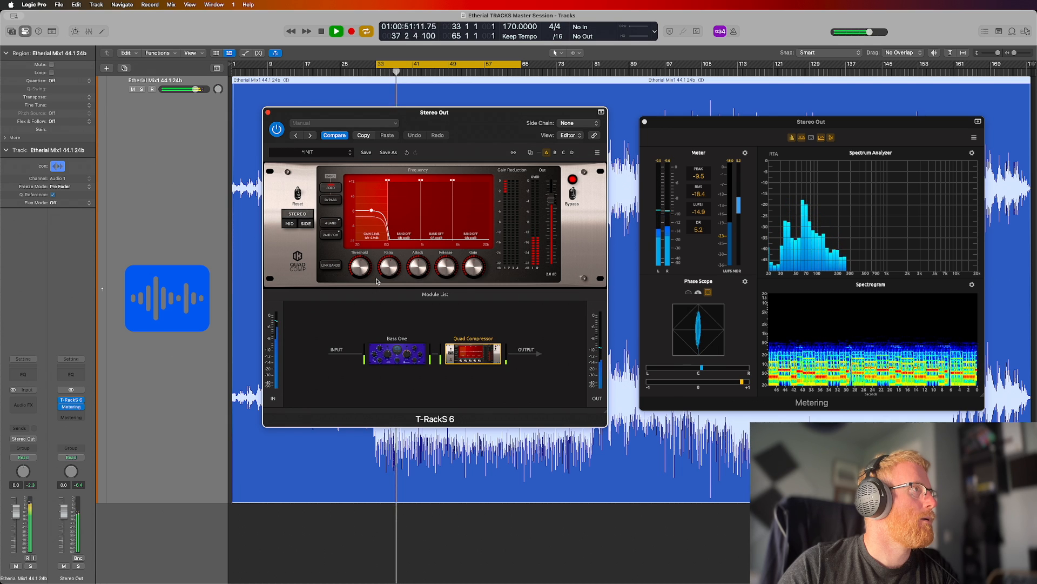
pyautogui.moveTo(476, 272); pyautogui.dragTo(477, 264)
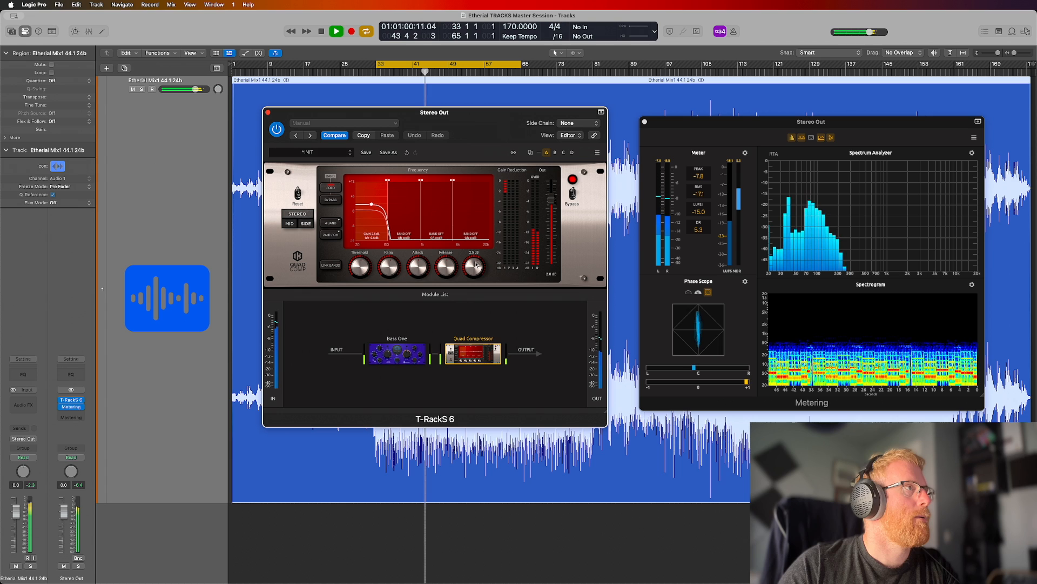
# Unsolo Quad Compressor's lowest band and compare the full mix with the module bypassed and active.
pyautogui.click(329, 189)
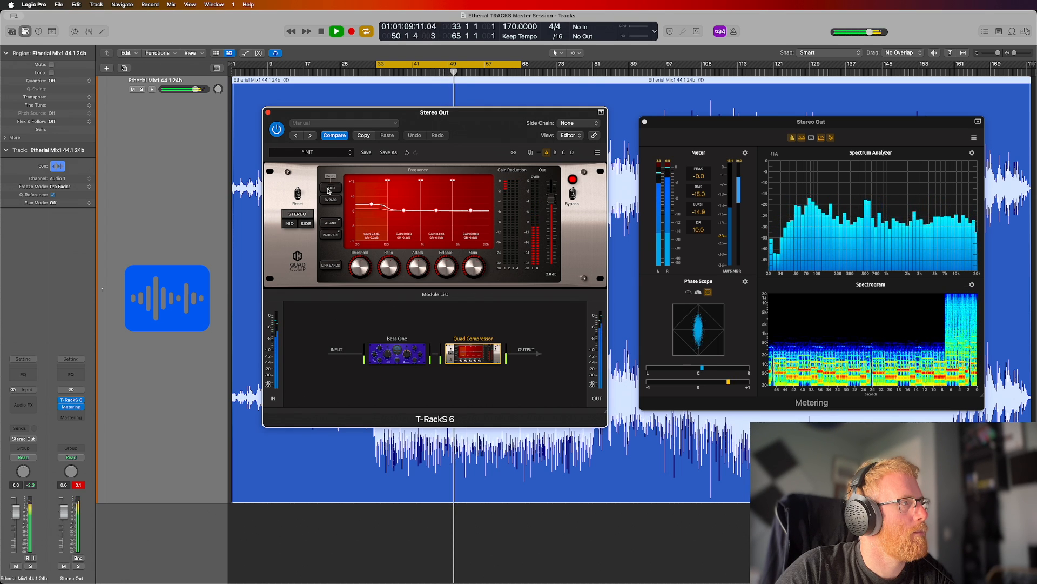
pyautogui.click(461, 373)
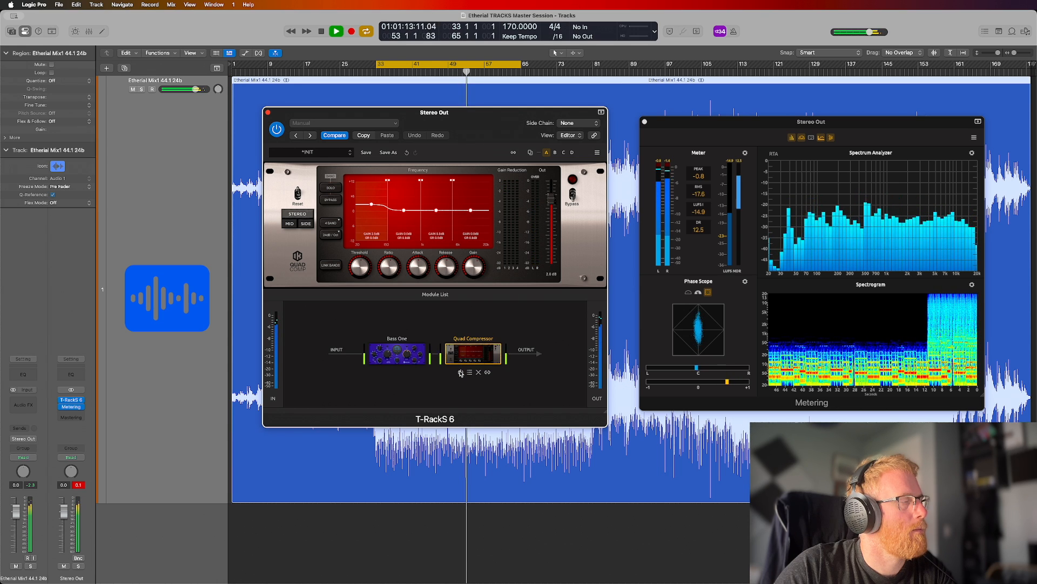
pyautogui.click(461, 373)
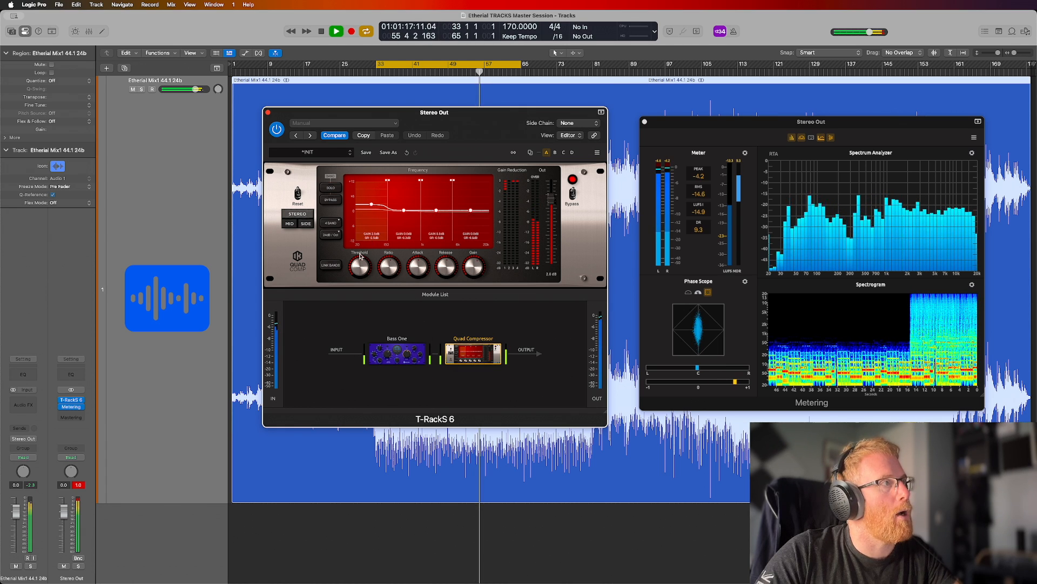
# Raise the lowest band's Threshold slightly in Quad Compressor and reduce its makeup Gain.
pyautogui.moveTo(361, 272)
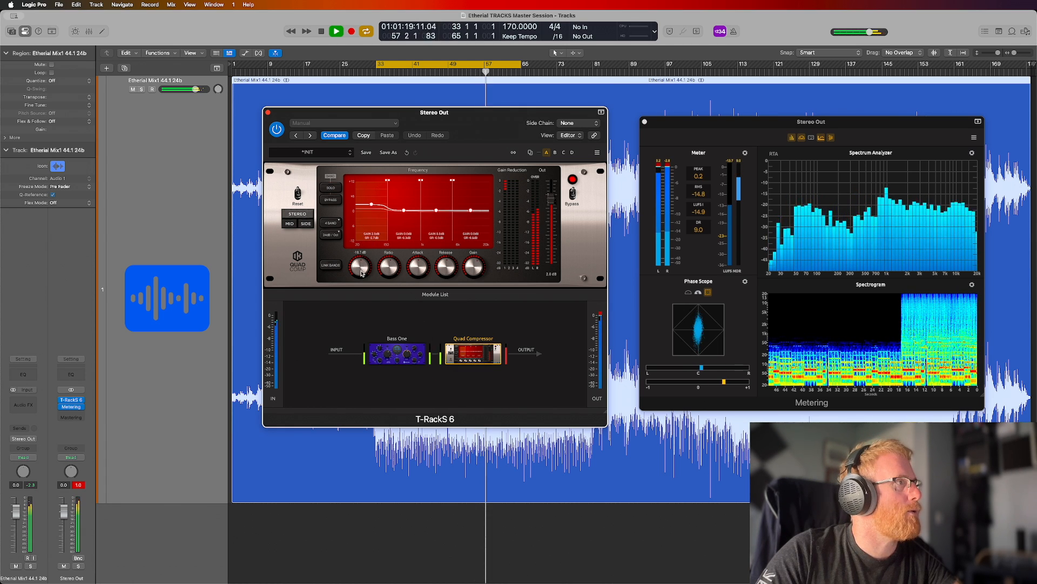
pyautogui.moveTo(361, 273); pyautogui.dragTo(361, 270)
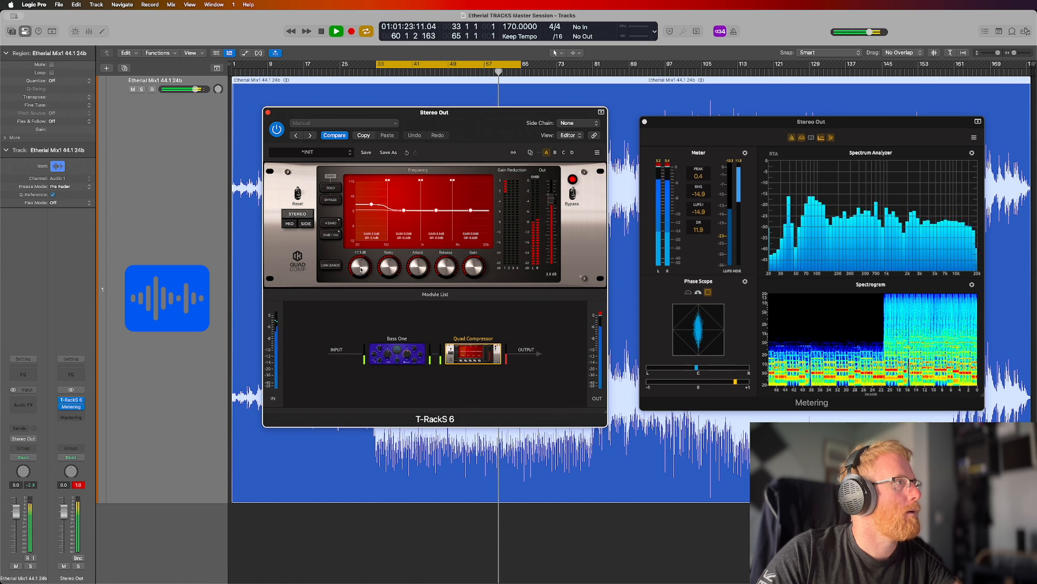
pyautogui.moveTo(479, 268)
pyautogui.moveTo(478, 269); pyautogui.dragTo(477, 273)
pyautogui.moveTo(363, 271)
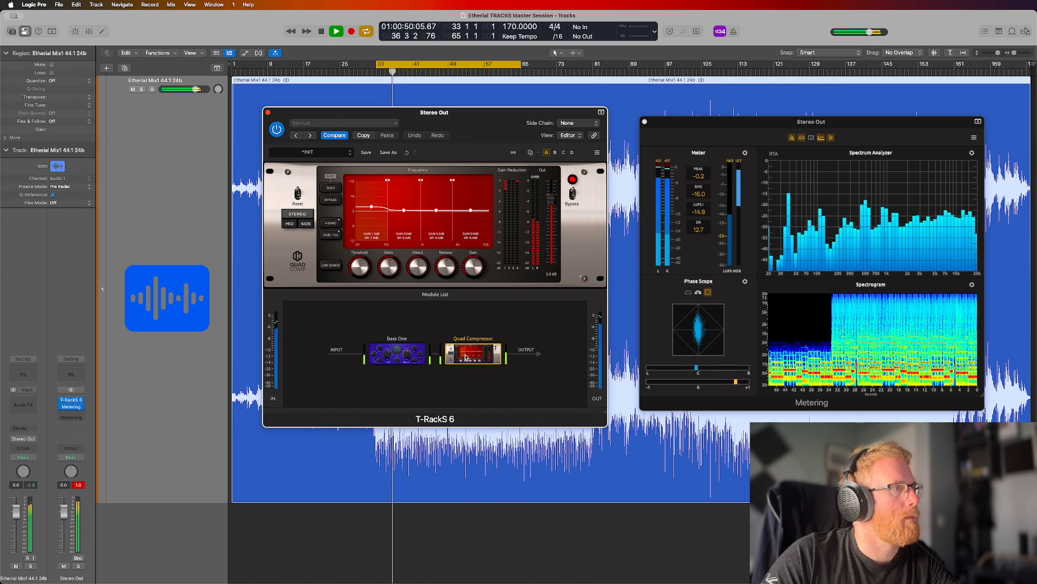
# Compare Quad Compressor bypassed and active during playback, clear the Stereo Out peak reading, and stop playback.
pyautogui.click(461, 373)
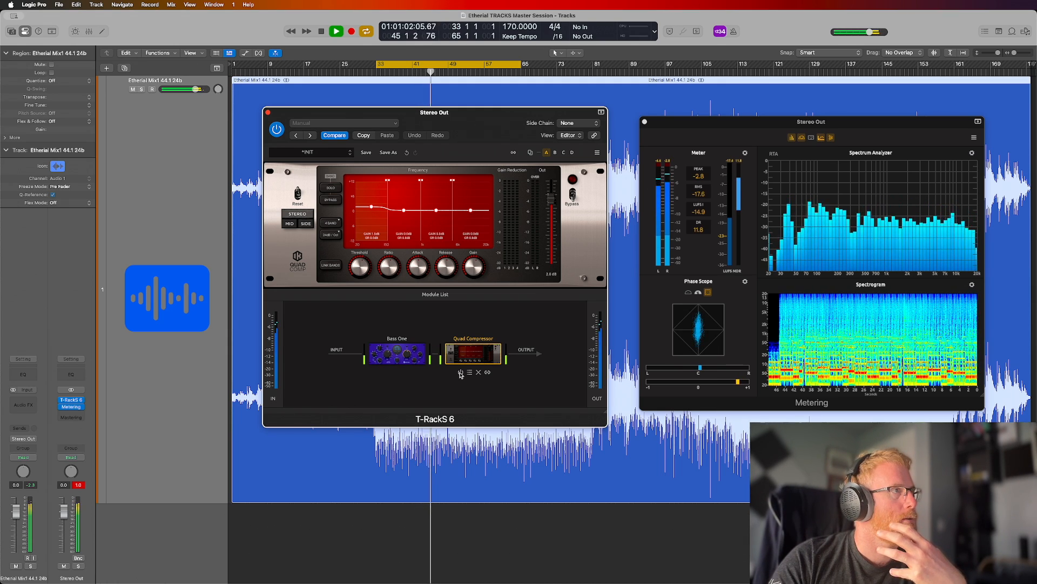
pyautogui.click(461, 372)
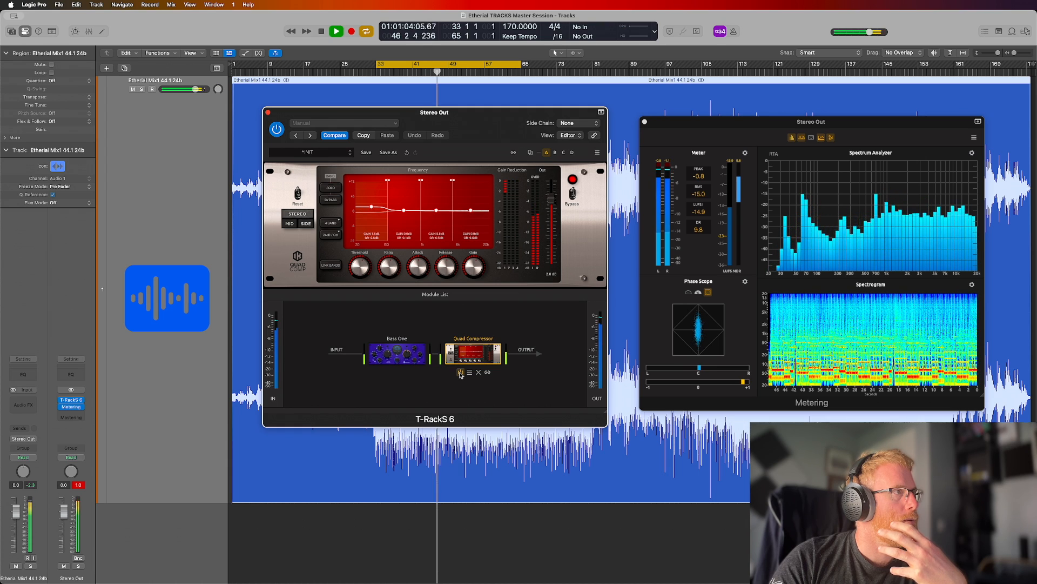
pyautogui.click(80, 485)
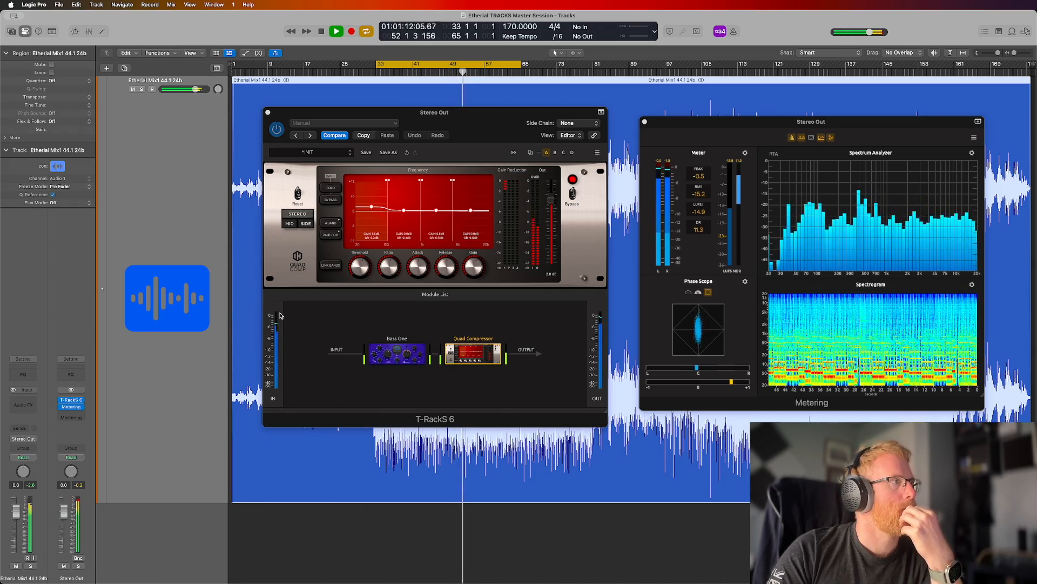
pyautogui.press('v')
pyautogui.press('v')
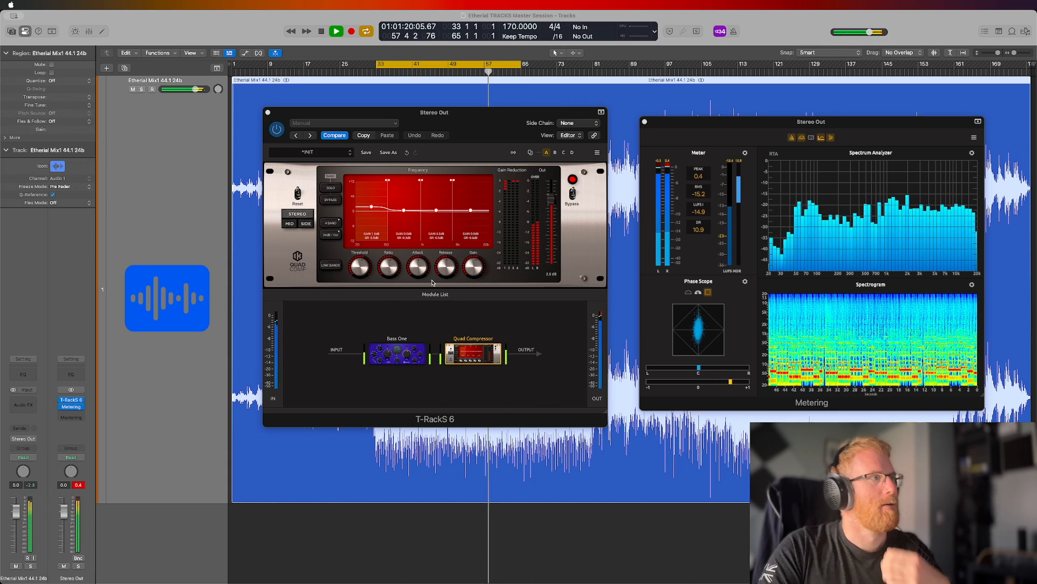
pyautogui.press('space')
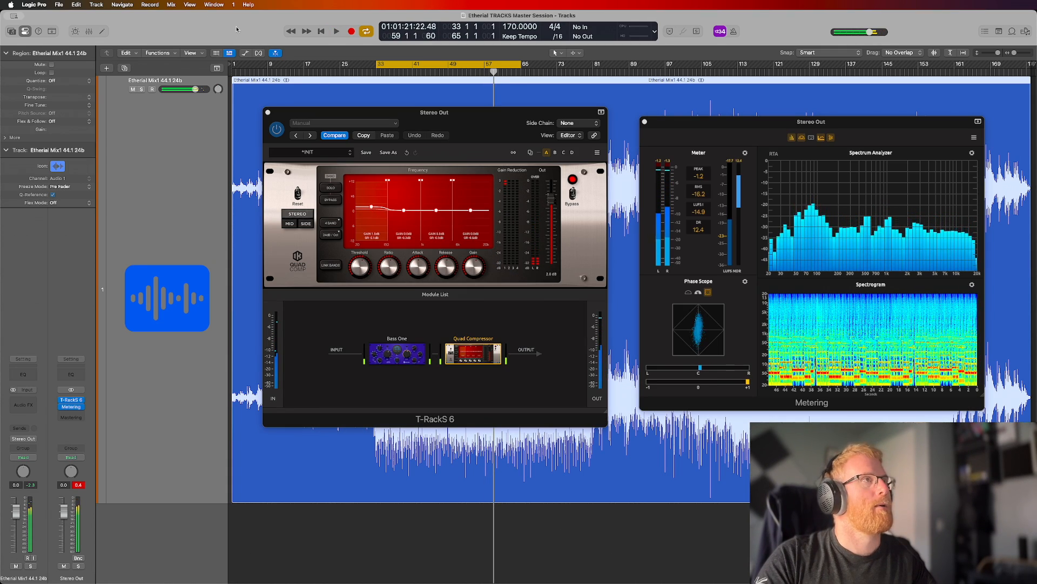
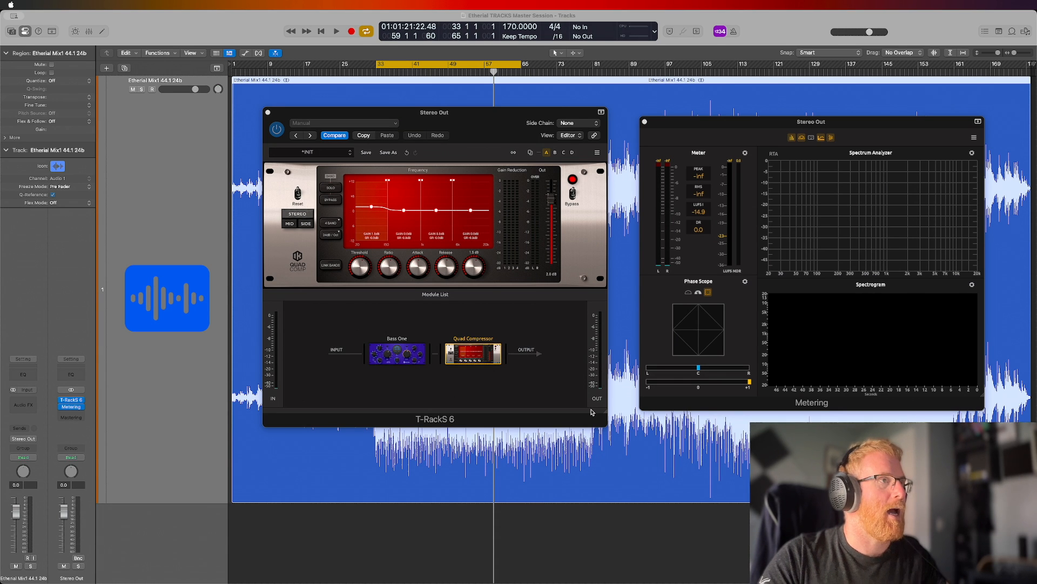
# Replay the cycle range to check Quad Compressor's effect on the full mix by bypassing and re-enabling it, ending with playback stopped.
pyautogui.press('space')
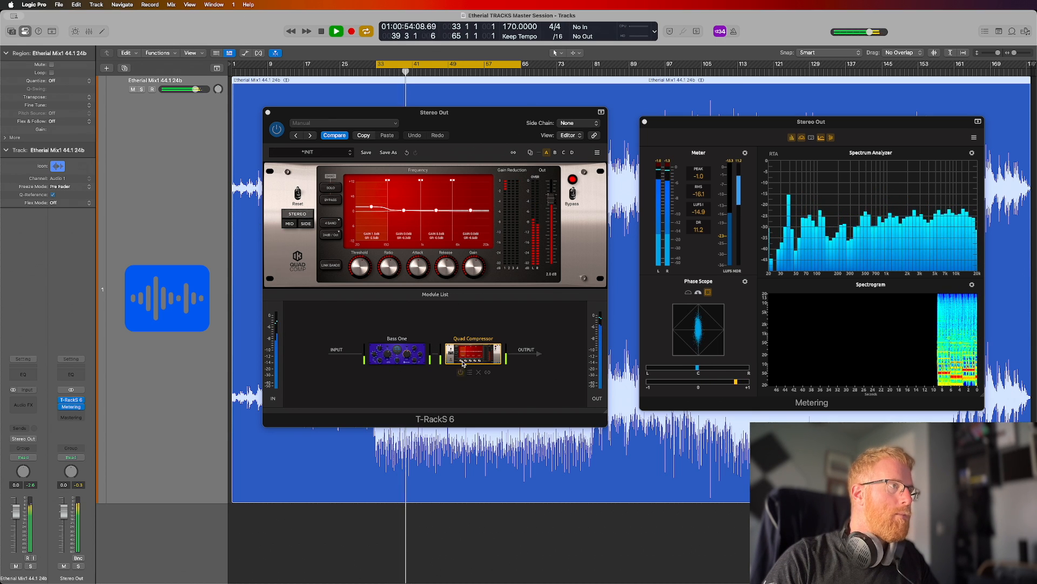
pyautogui.moveTo(461, 373)
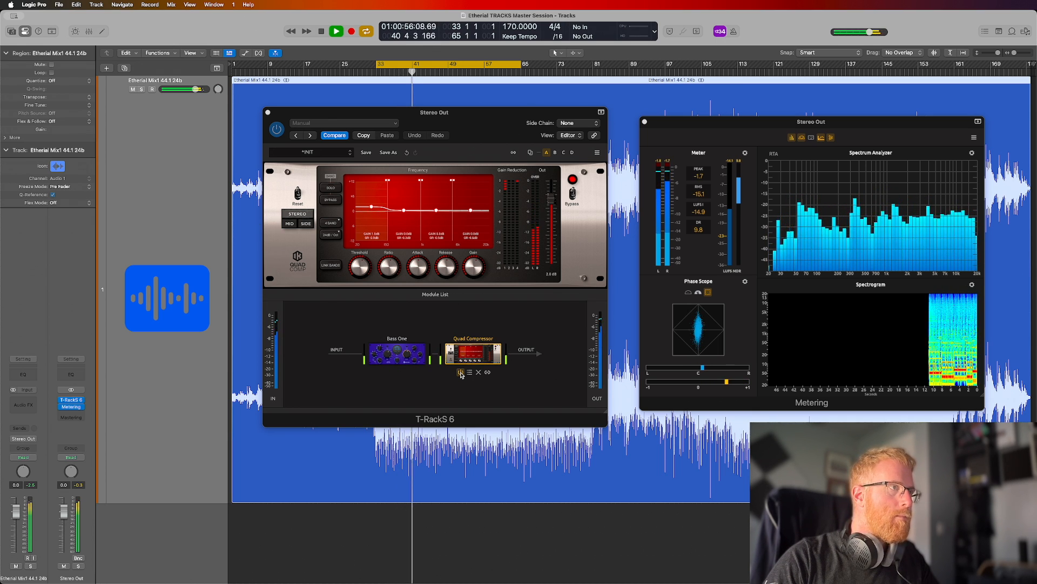
pyautogui.click(461, 372)
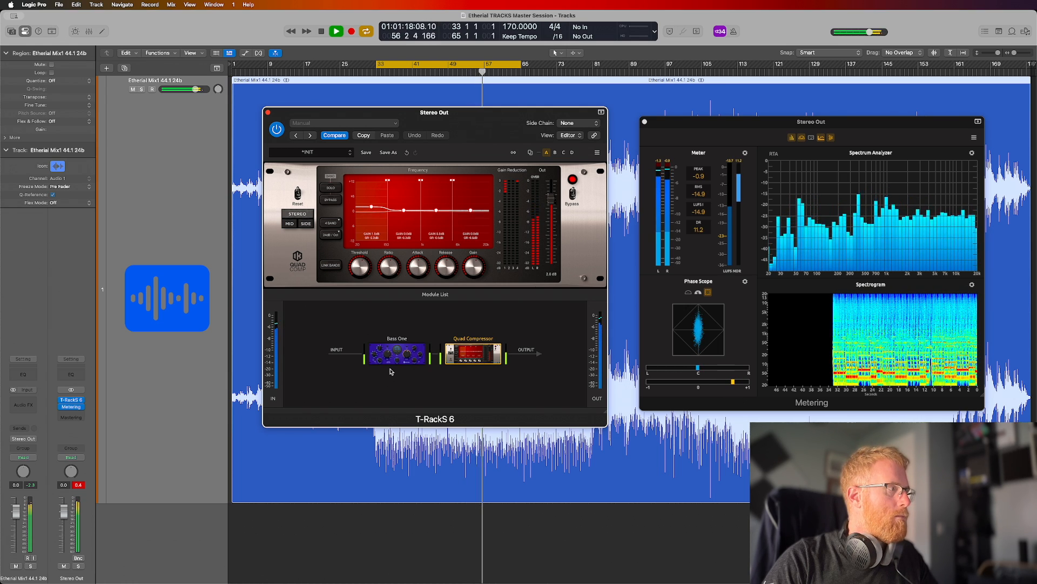
pyautogui.click(134, 476)
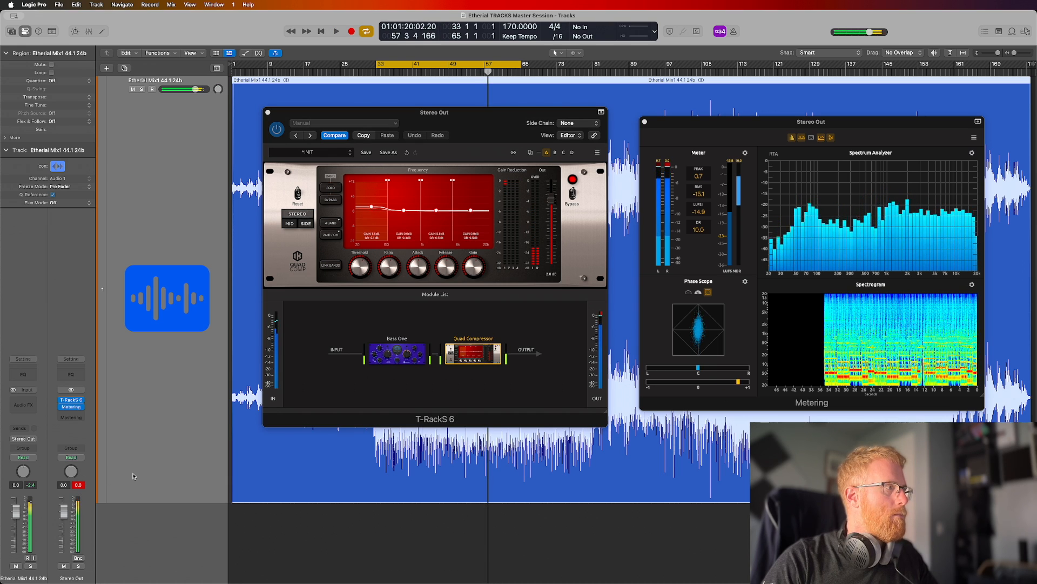
pyautogui.press('space')
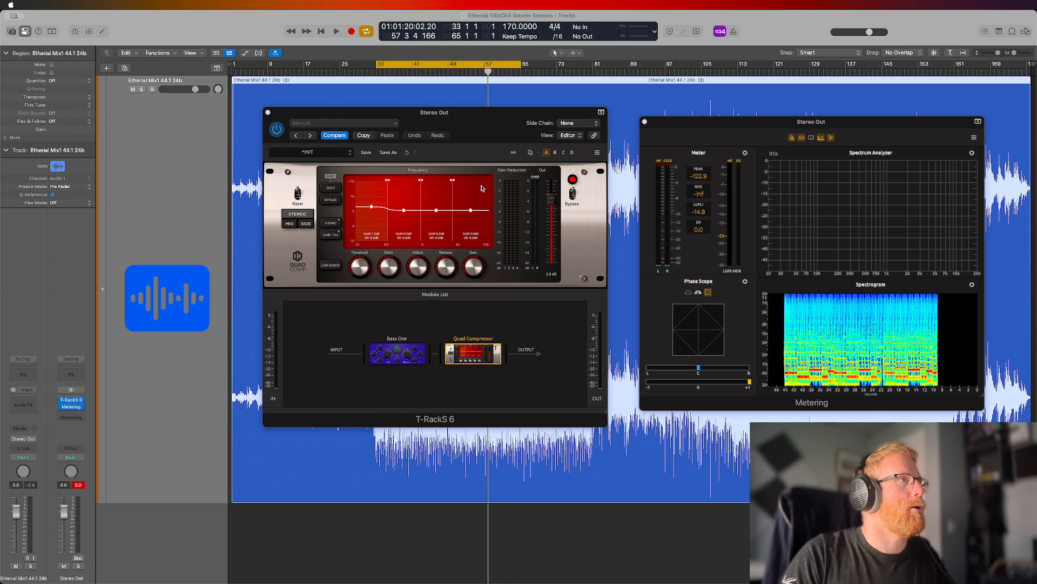
# Review Bass One's Lo Cut setting and return to the Quad Compressor controls.
pyautogui.click(459, 142)
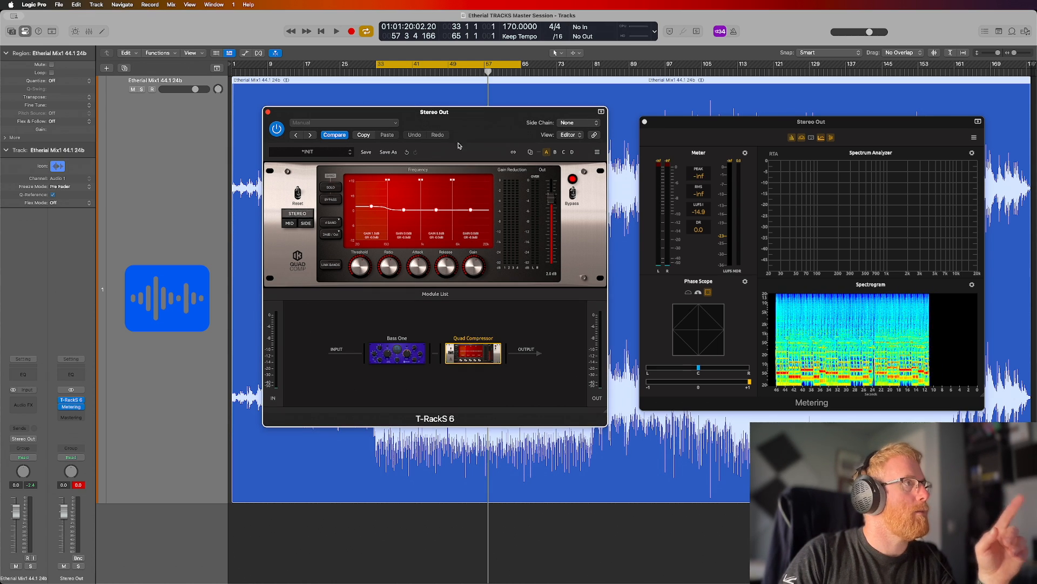
pyautogui.click(387, 361)
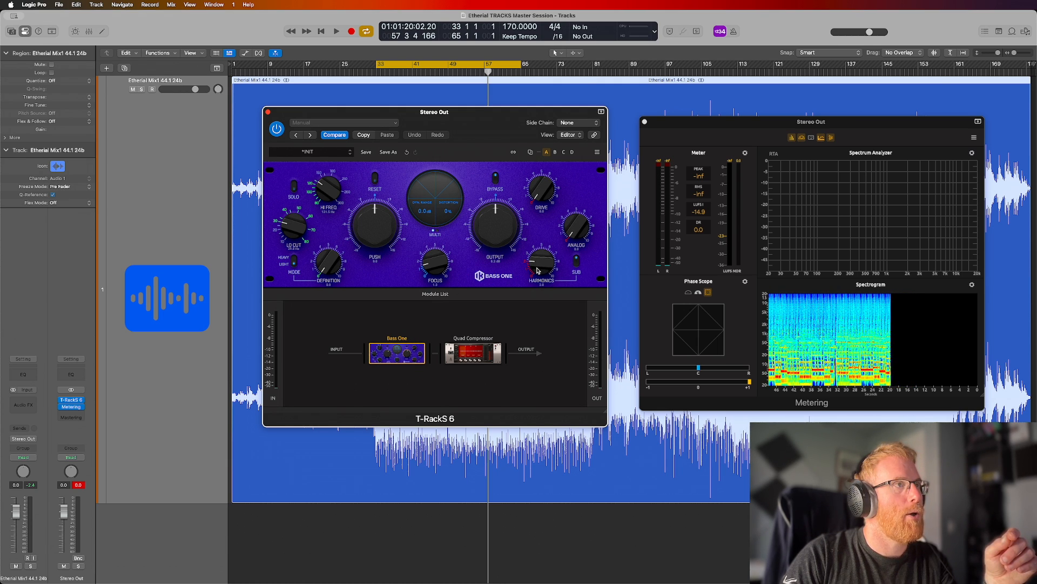
pyautogui.moveTo(295, 230); pyautogui.dragTo(296, 225)
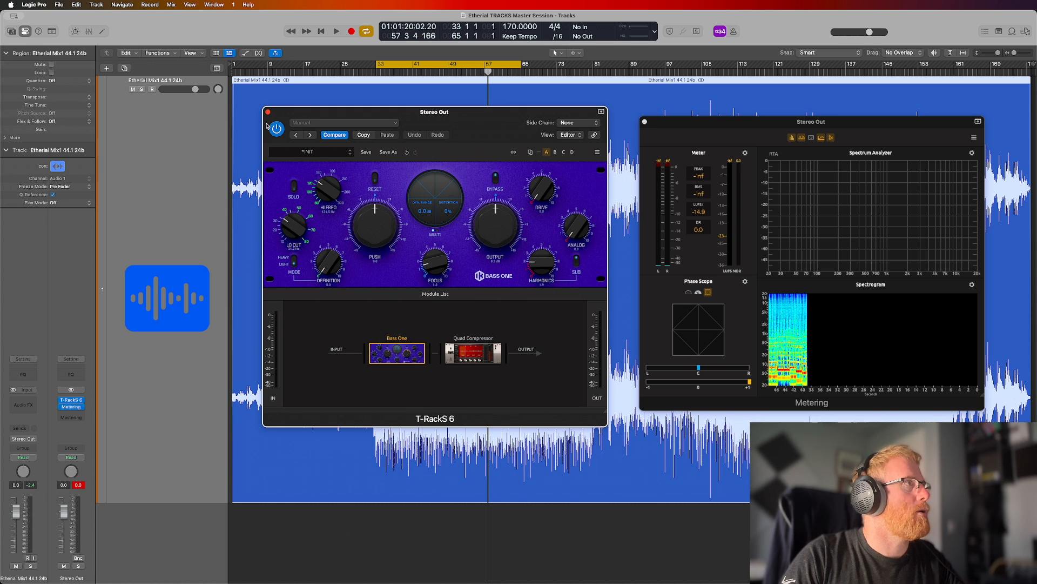
pyautogui.click(472, 352)
# Listen to the cycle range through both modules, stop playback, and check the Attack value of Quad Compressor's lowest band.
pyautogui.press('space')
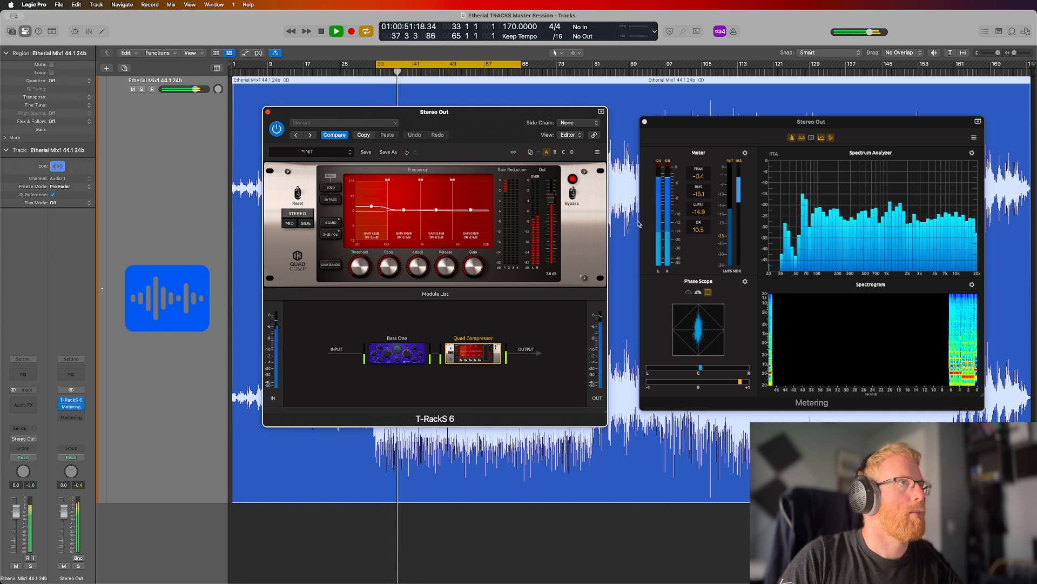
pyautogui.click(626, 189)
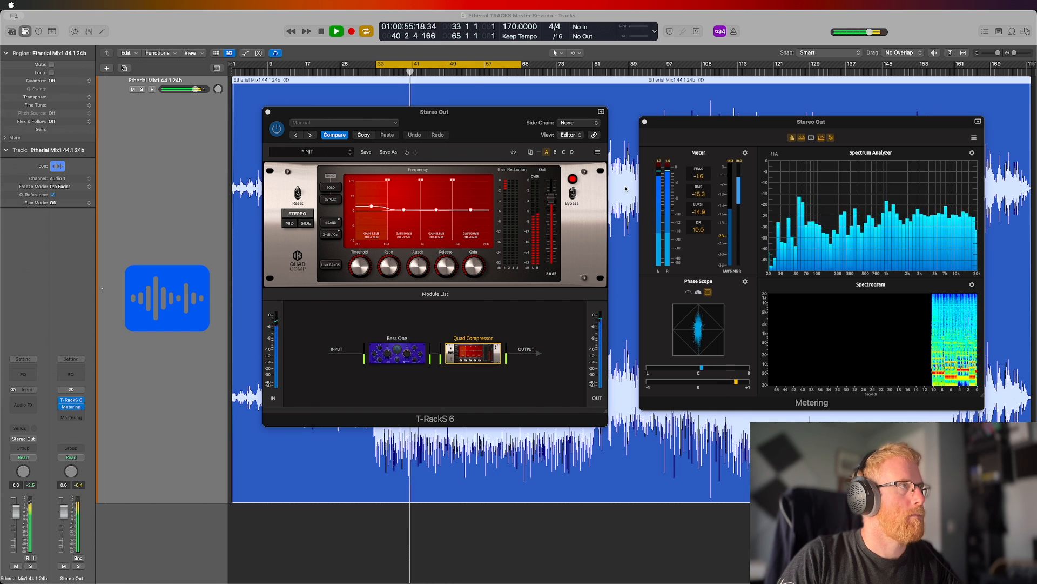
pyautogui.click(479, 116)
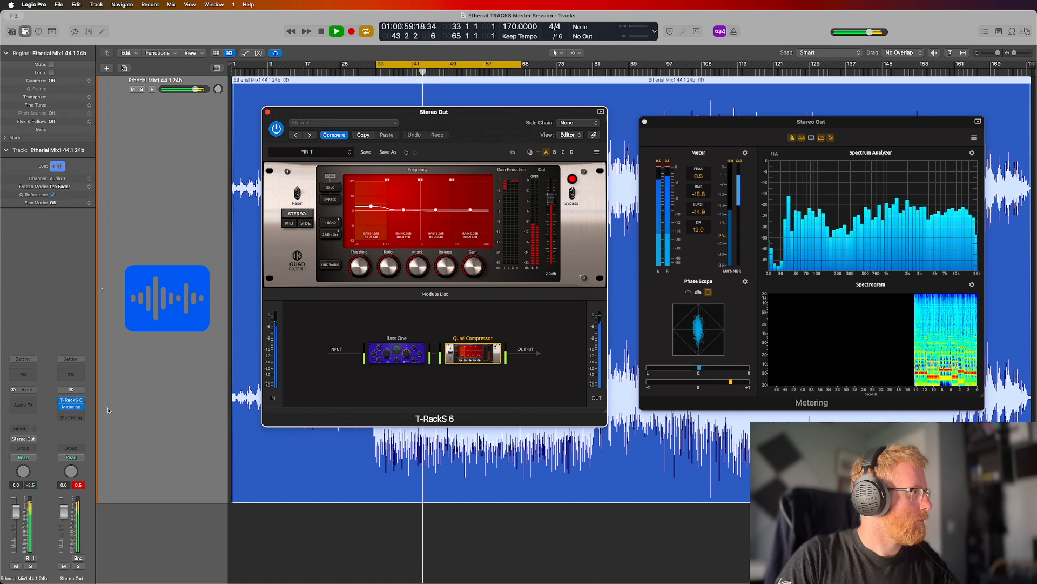
pyautogui.click(113, 424)
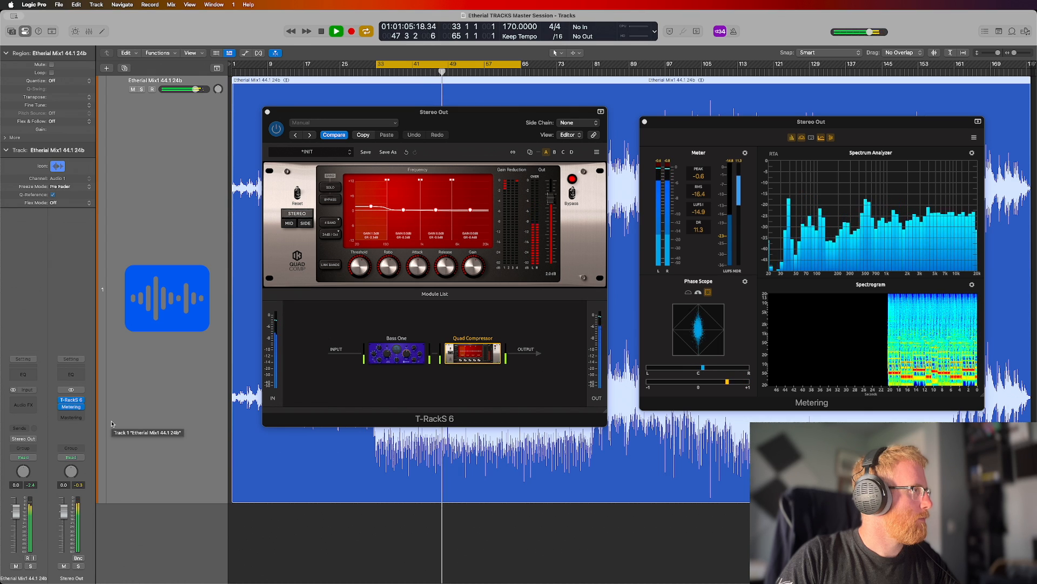
pyautogui.press('space')
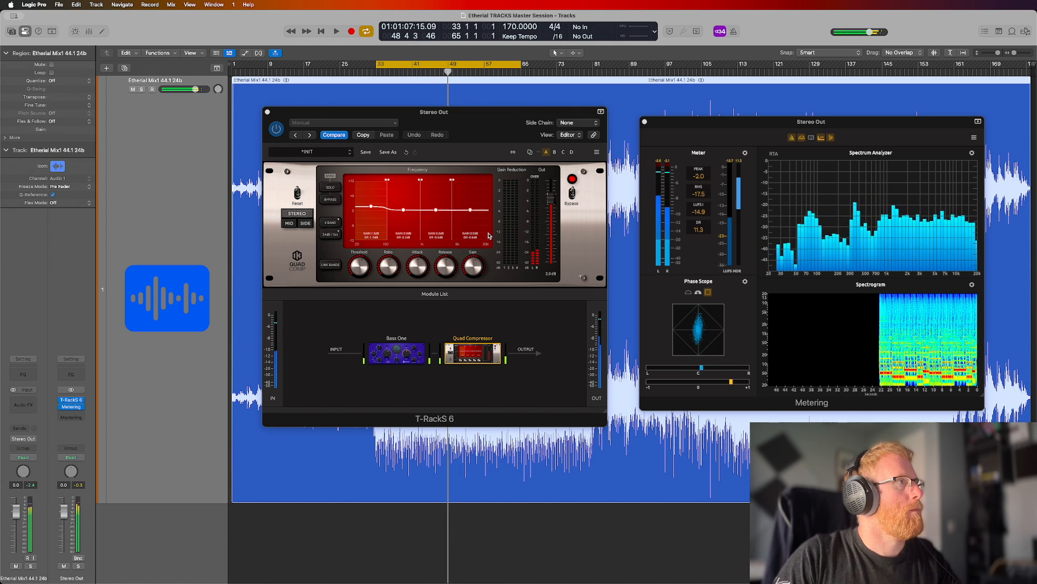
pyautogui.click(417, 273)
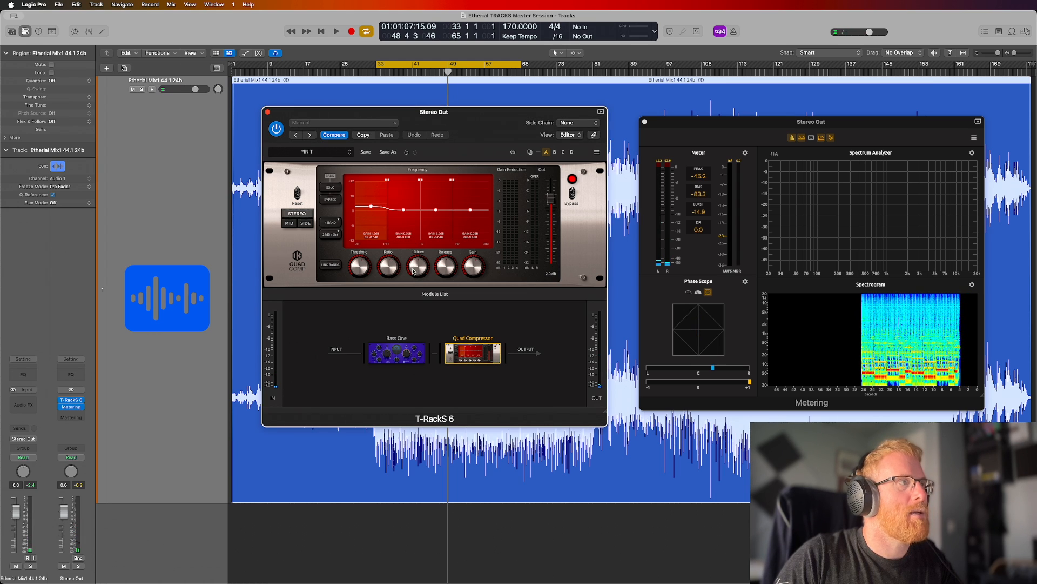
pyautogui.moveTo(419, 270); pyautogui.dragTo(419, 269)
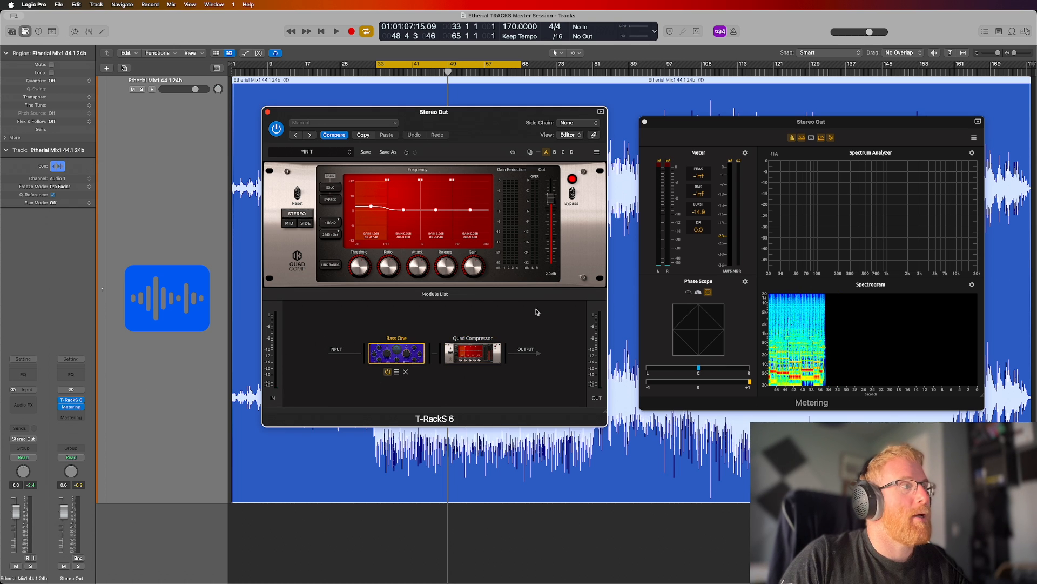
# Lower Bass One's Output slightly and replay the mix with the Stereo Out peak reading cleared and Quad Compressor shown.
pyautogui.click(411, 358)
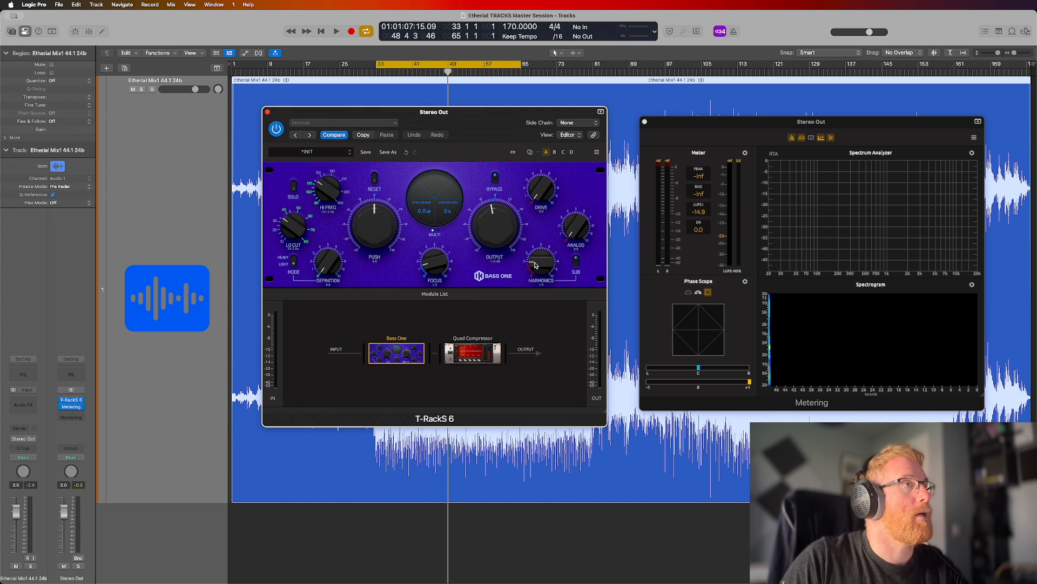
pyautogui.press('space')
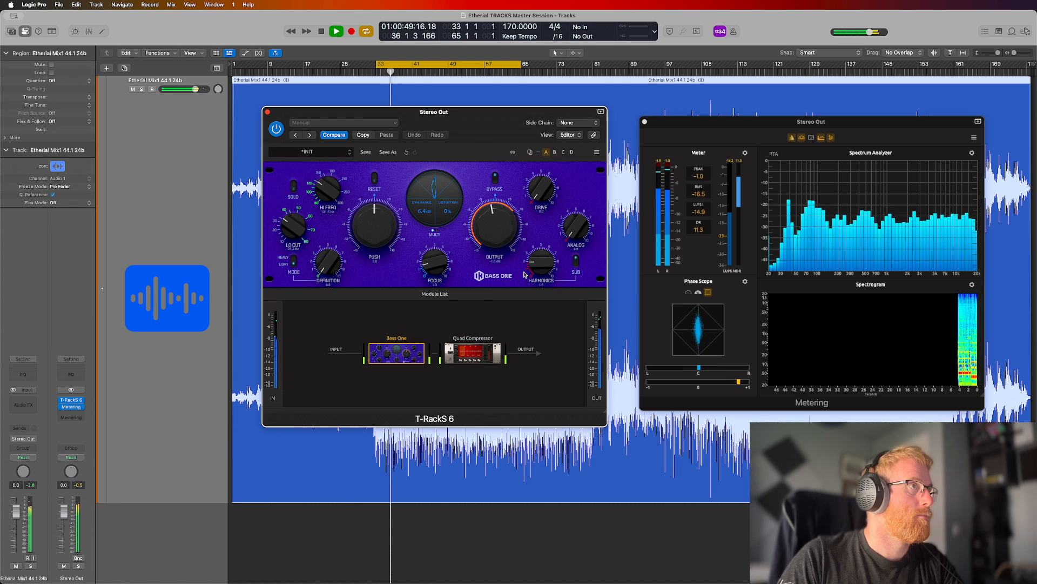
pyautogui.click(477, 352)
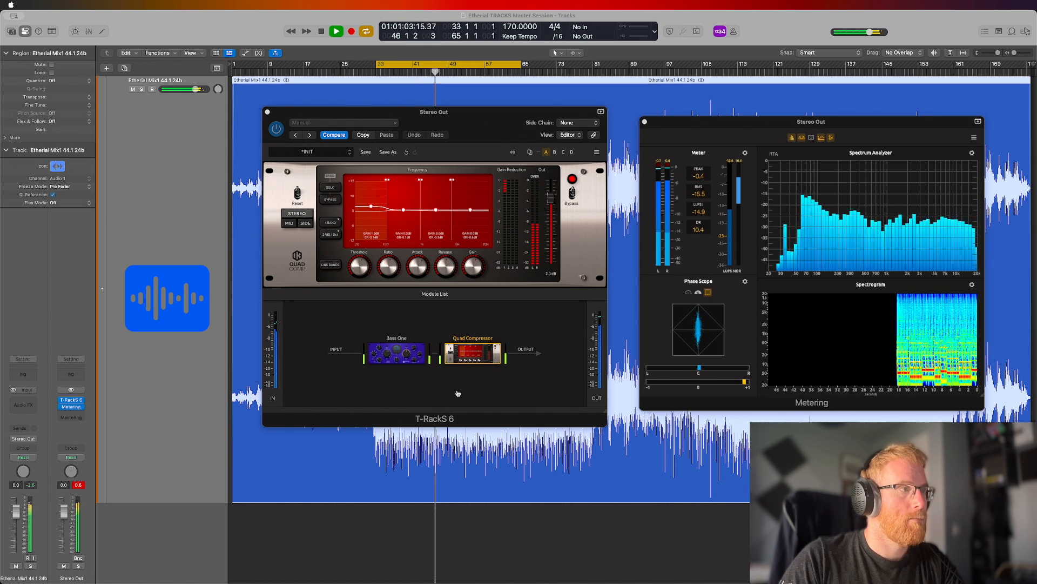
pyautogui.click(79, 485)
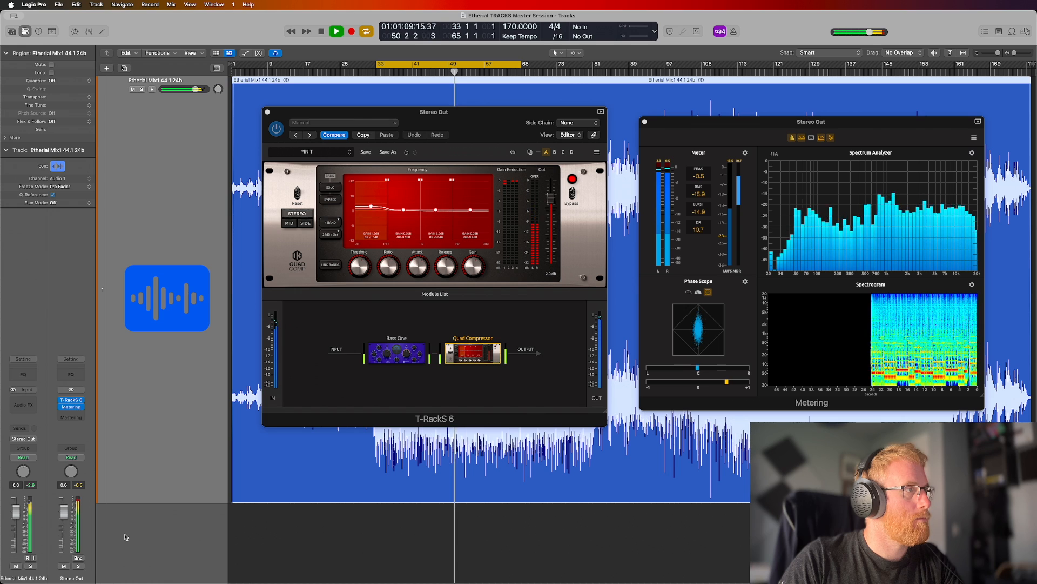
# Stop the mix, trim Bass One's Output slightly further, and restart playback of the cycle range.
pyautogui.press('Return')
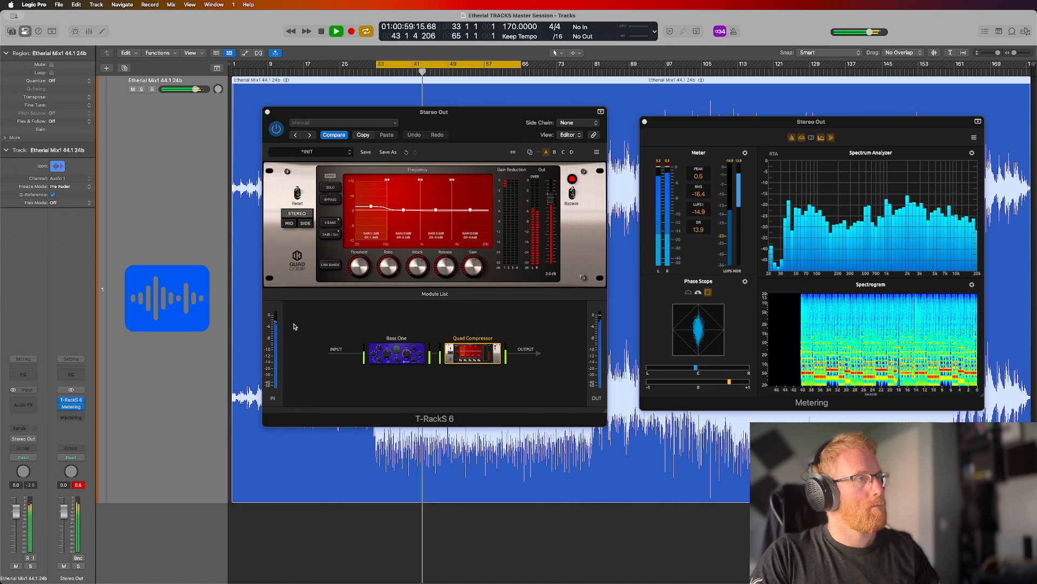
pyautogui.press('space')
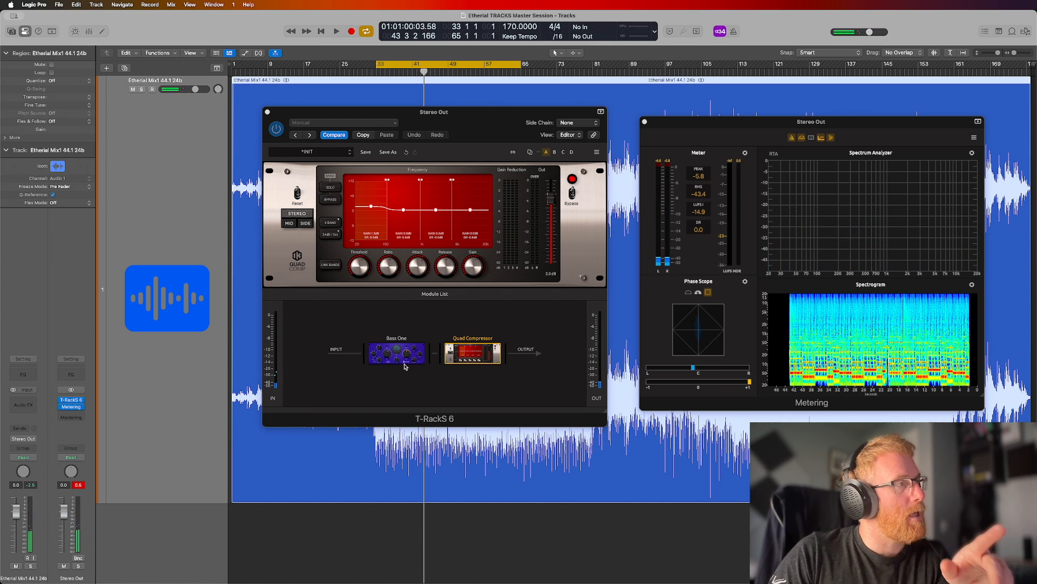
pyautogui.click(400, 354)
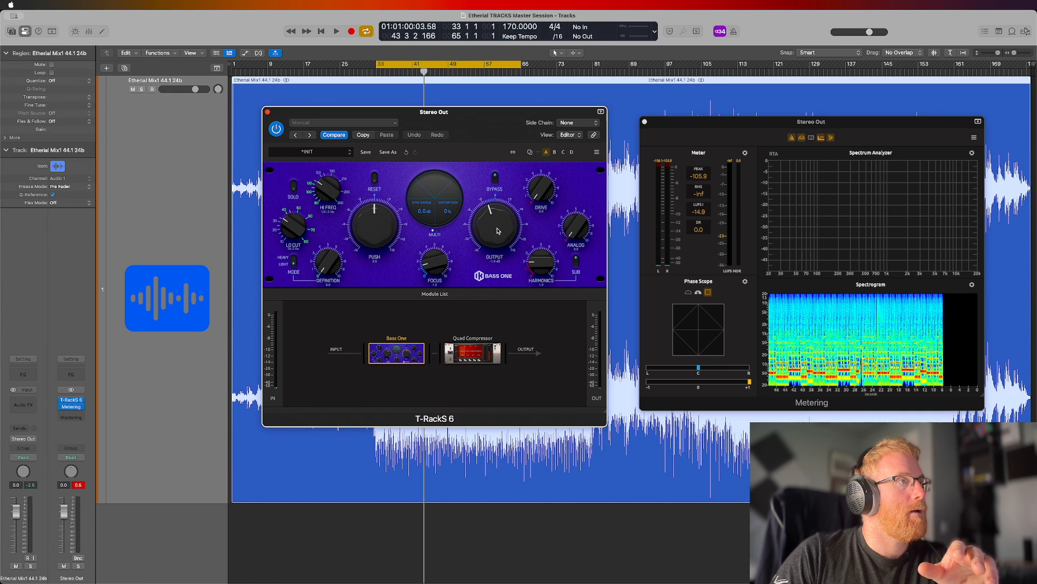
pyautogui.moveTo(499, 230); pyautogui.dragTo(498, 232)
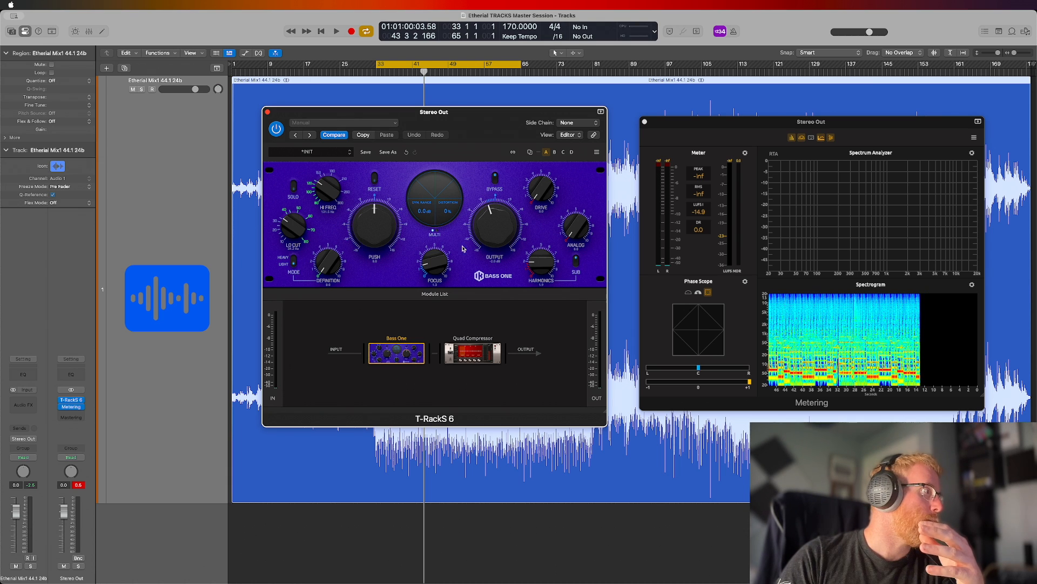
pyautogui.press('space')
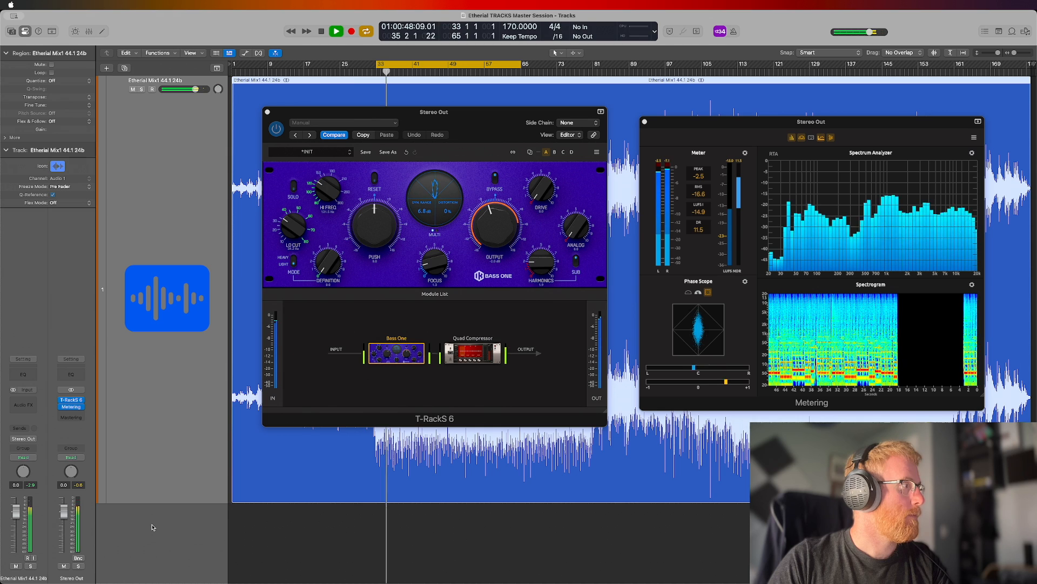
# Audition Quad Compressor's highest and upper-mid bands by soloing each in turn, returning to the full mix after each.
pyautogui.click(474, 354)
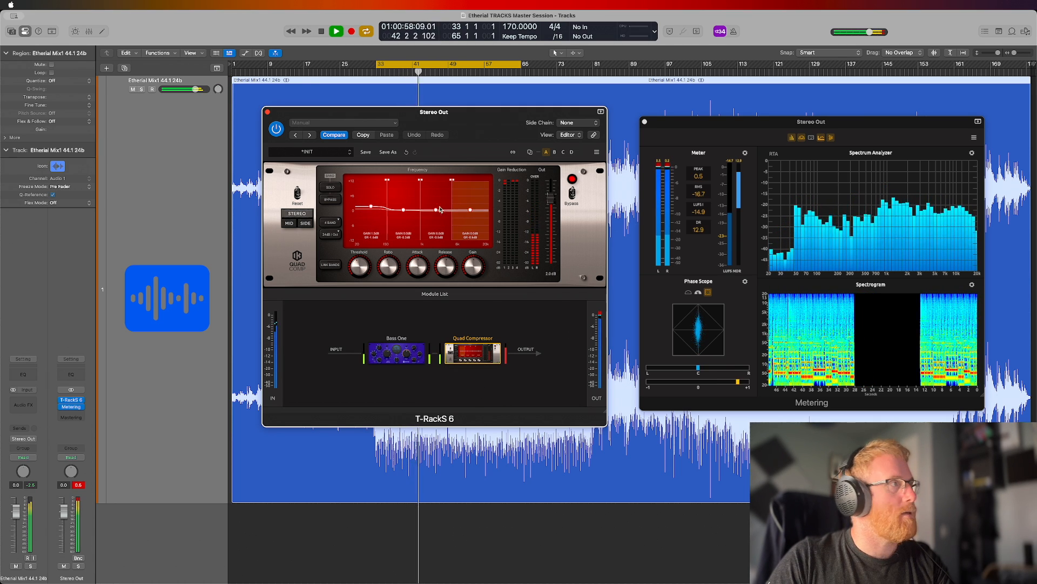
pyautogui.click(330, 187)
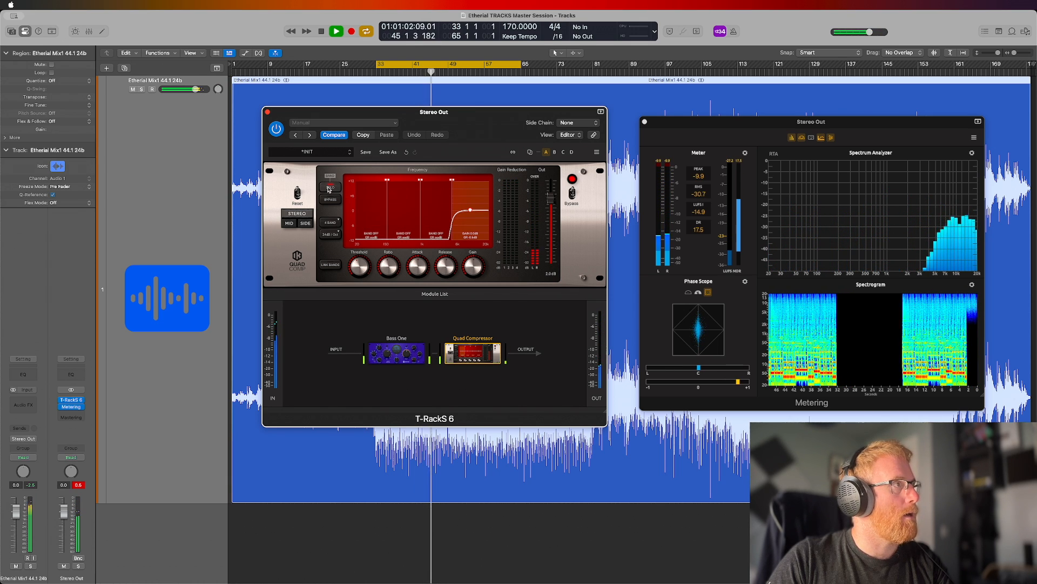
pyautogui.click(329, 187)
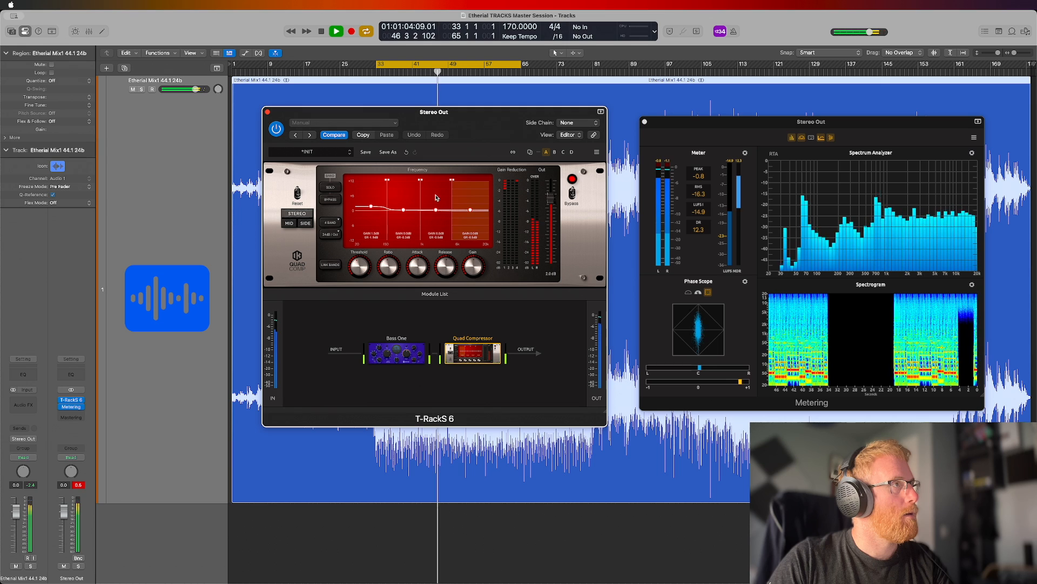
pyautogui.click(331, 189)
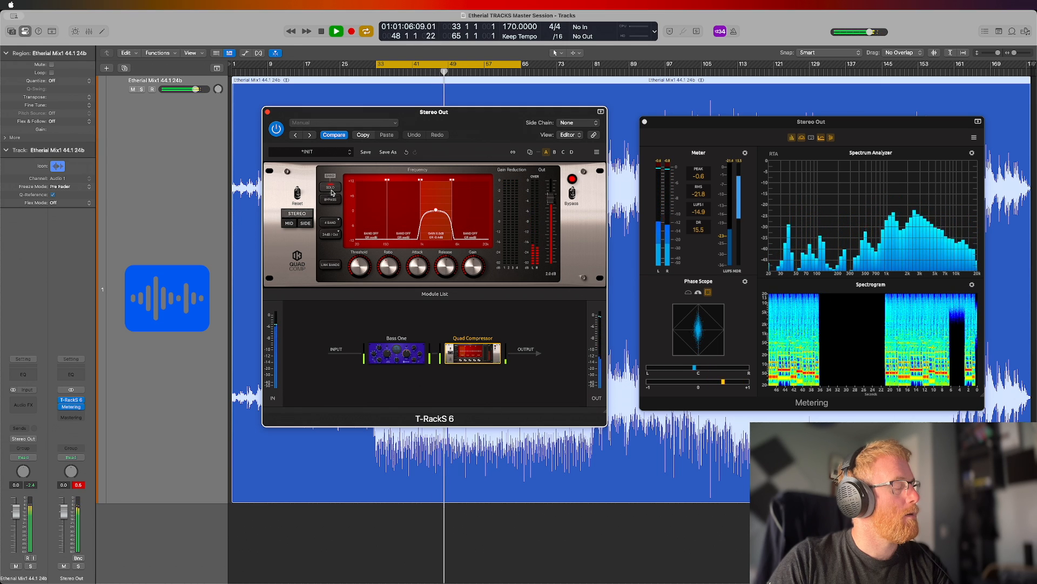
pyautogui.click(330, 188)
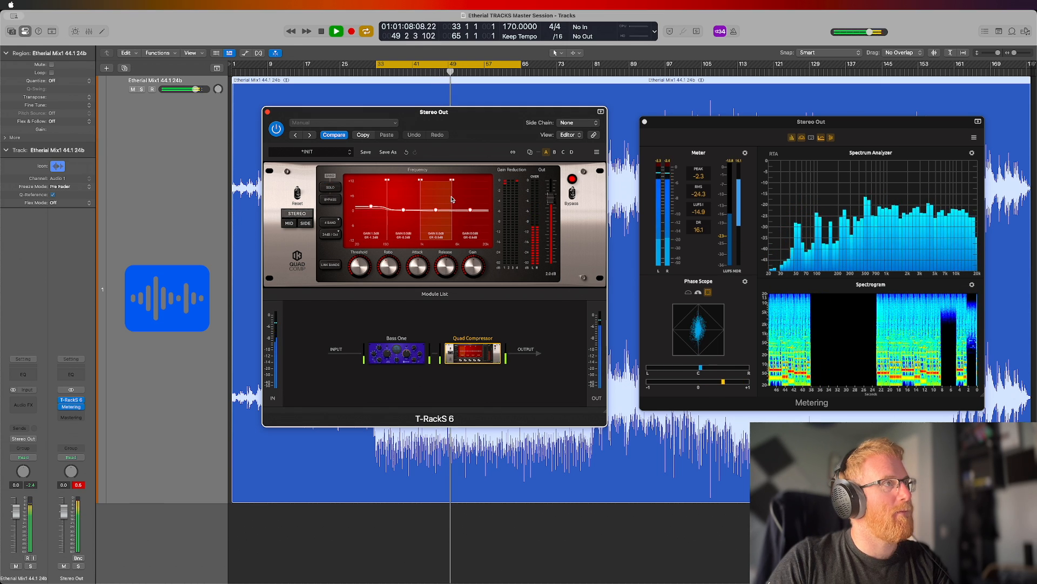
pyautogui.click(331, 187)
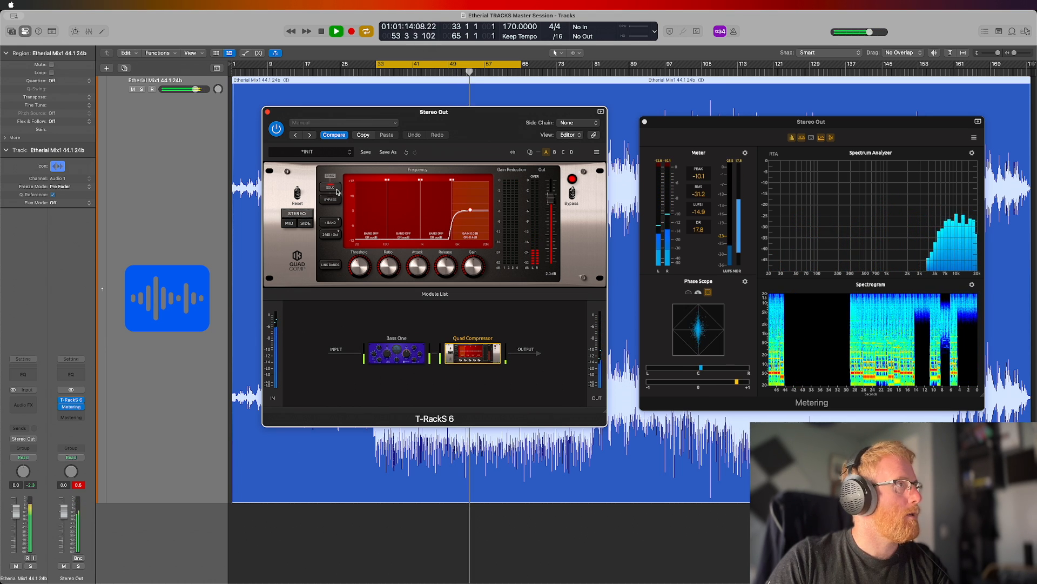
pyautogui.click(336, 189)
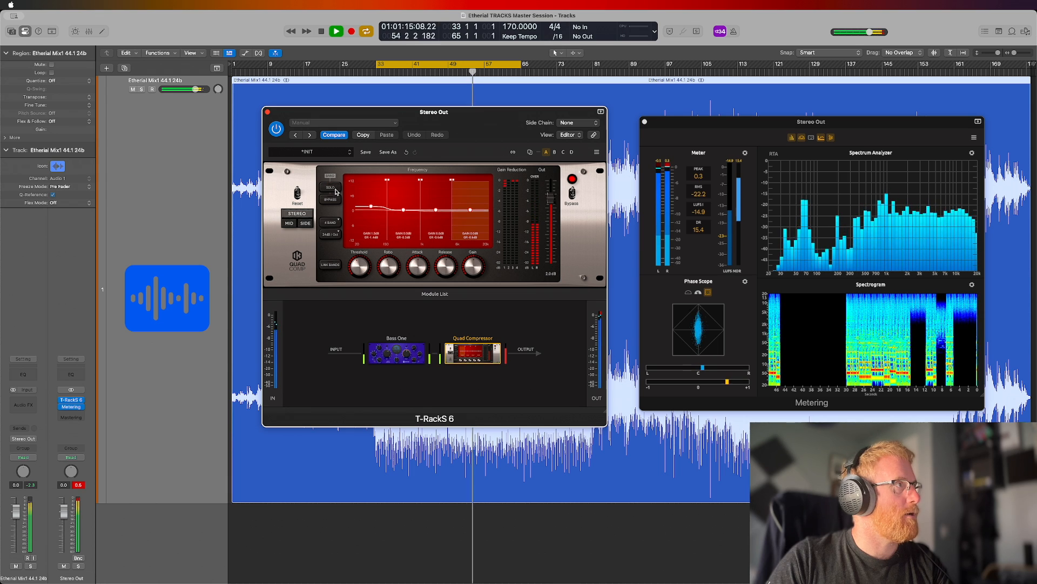
# Add a De Esser module after Quad Compressor, clear the Stereo Out peak reading, and show the De Esser controls.
pyautogui.click(432, 295)
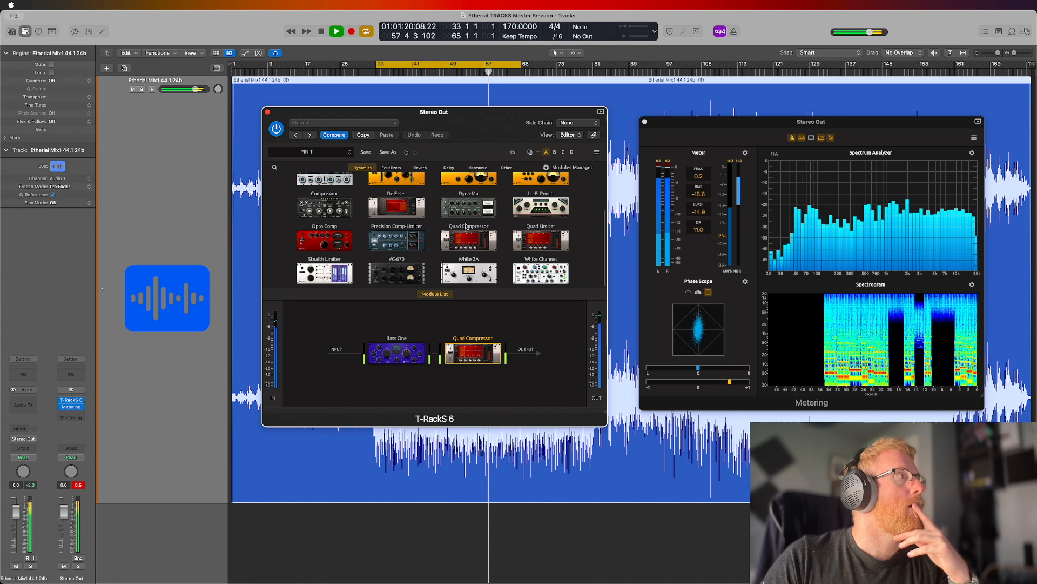
pyautogui.moveTo(458, 255); pyautogui.dragTo(509, 365)
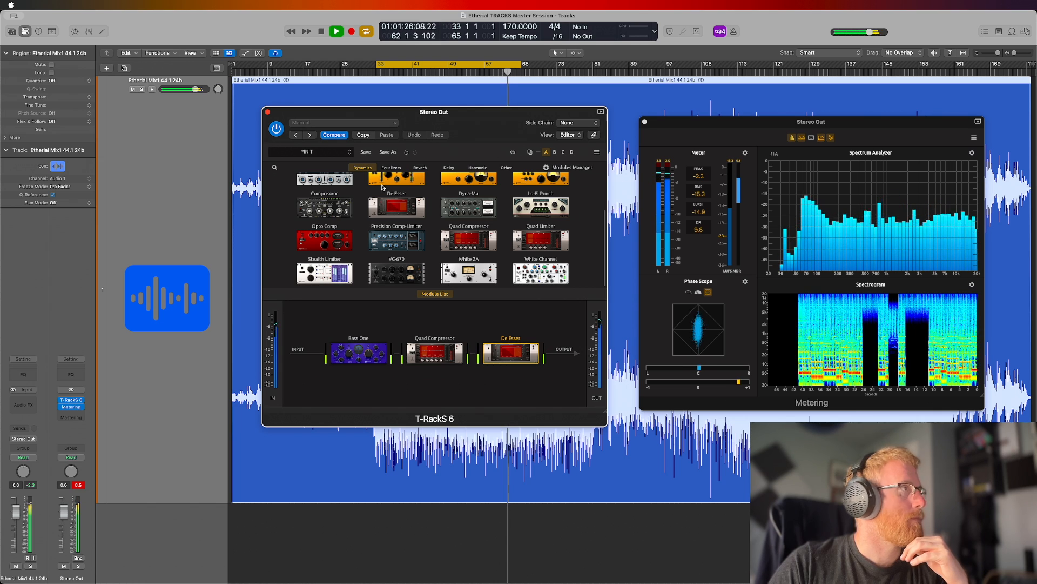
pyautogui.moveTo(511, 356)
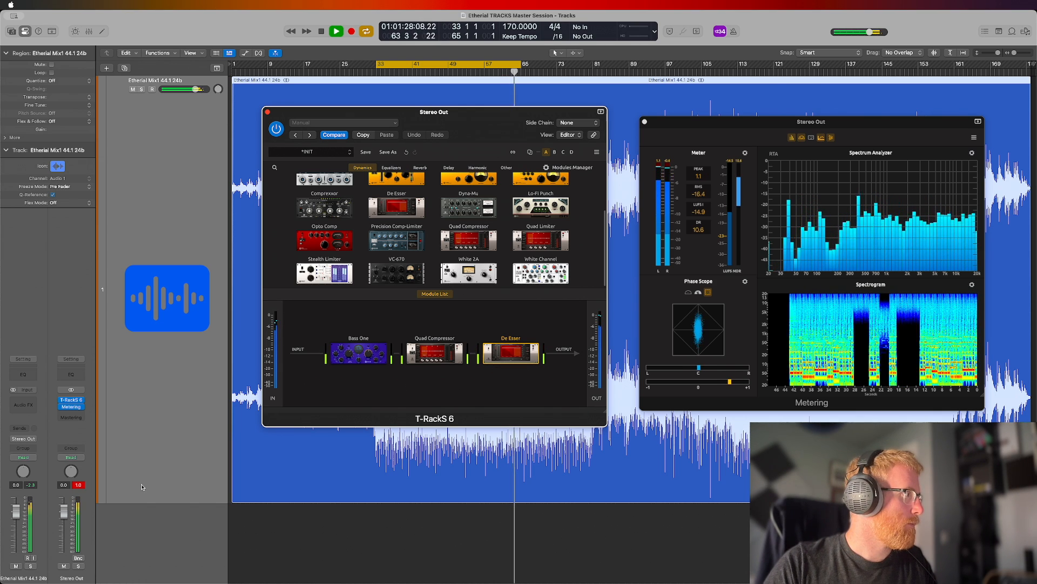
pyautogui.click(78, 485)
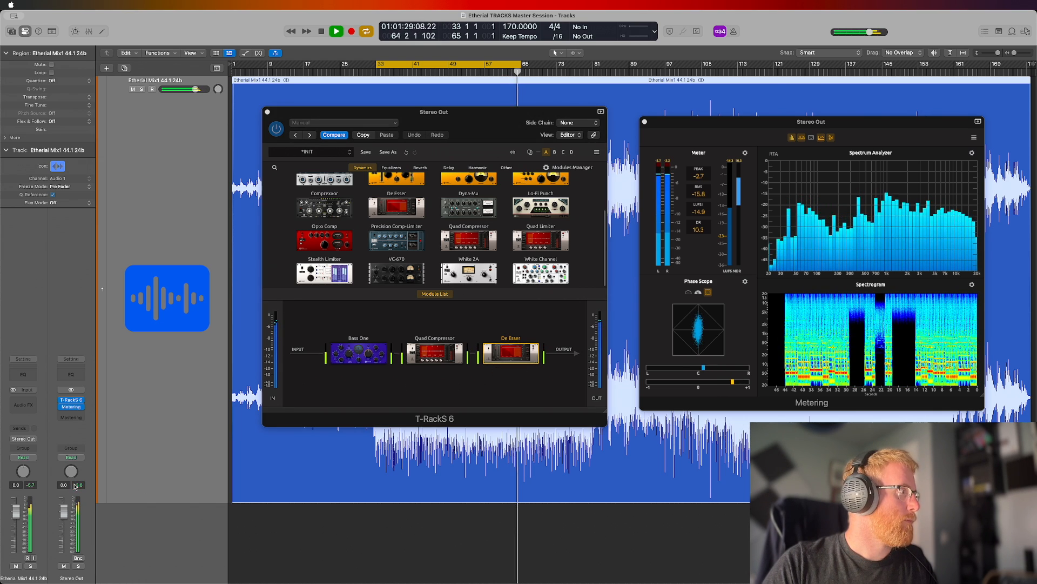
pyautogui.click(510, 354)
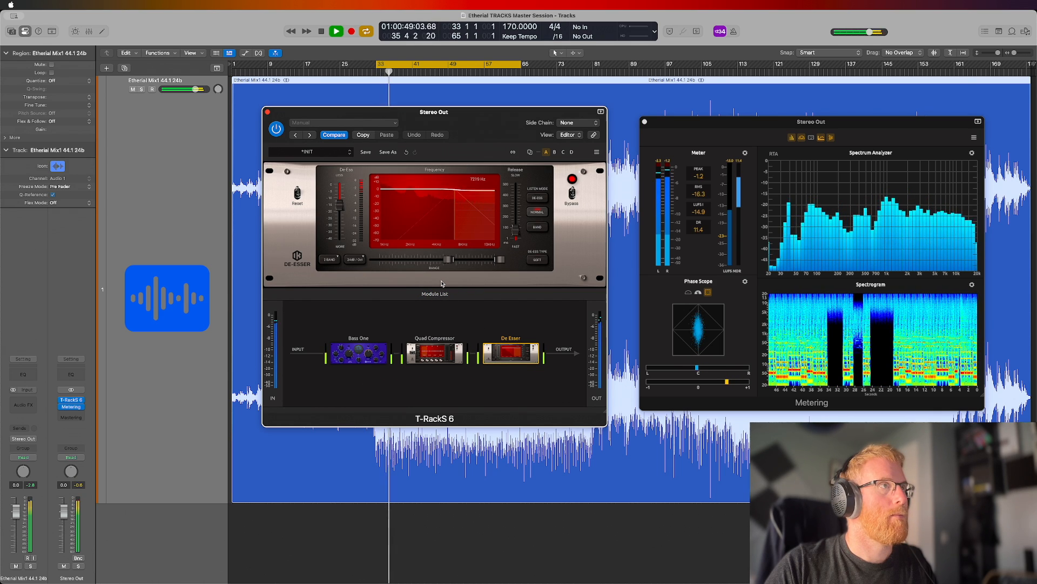
# Set De Esser's Listen Mode to De-Ess and its band mode to 3 Band.
pyautogui.click(539, 199)
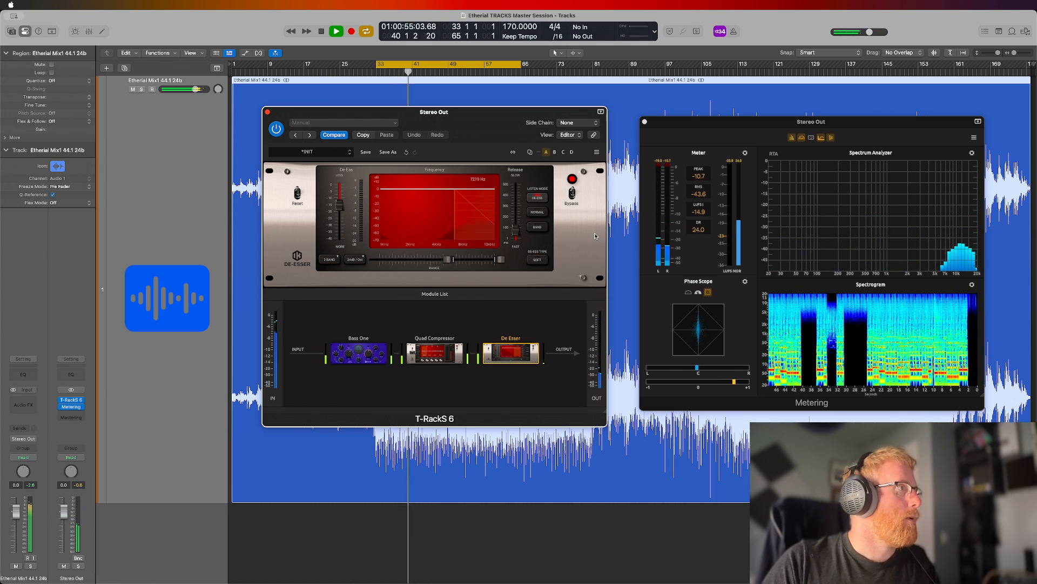
pyautogui.click(329, 259)
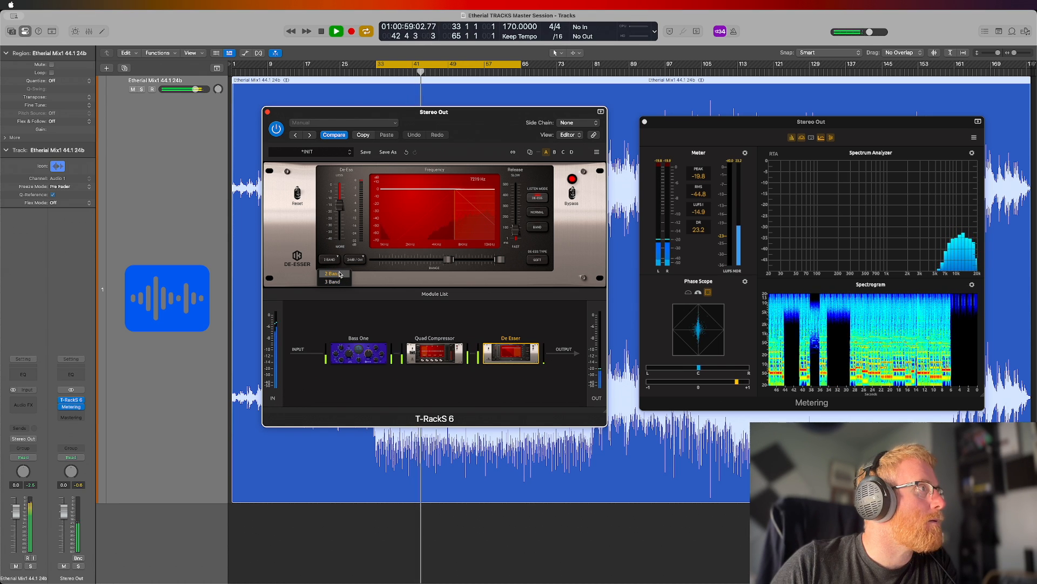
pyautogui.click(333, 281)
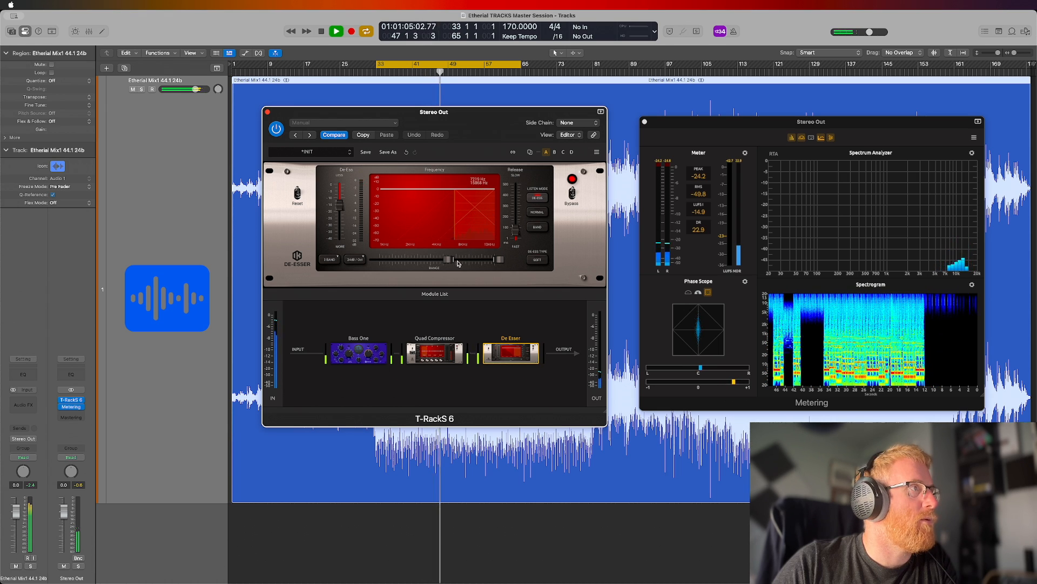
# Set De Esser's frequency range to about 3 kHz to 7.9 kHz and its De-Ess fader slightly toward More.
pyautogui.moveTo(448, 260); pyautogui.dragTo(434, 264)
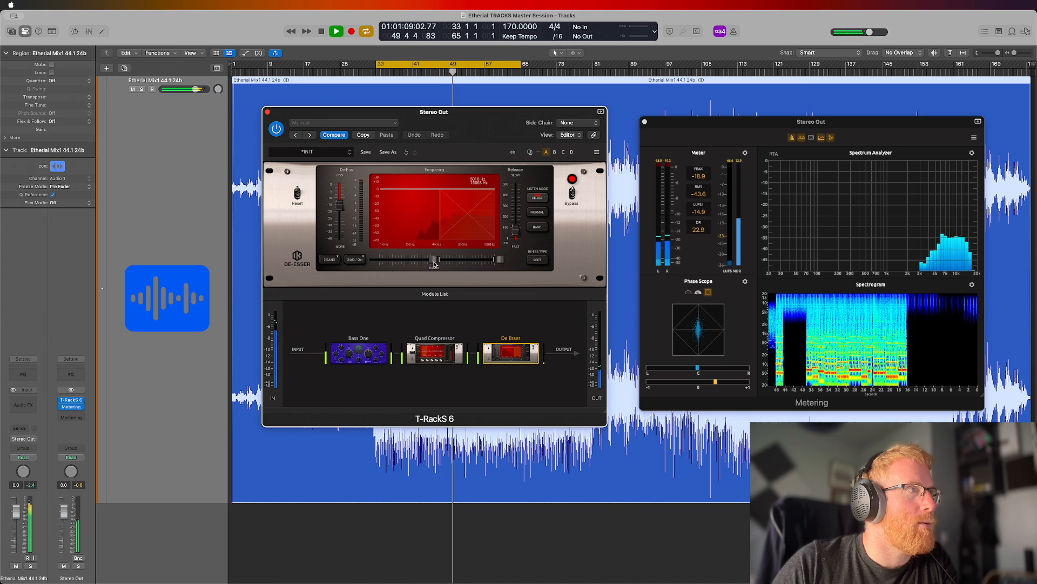
pyautogui.moveTo(497, 263); pyautogui.dragTo(487, 267)
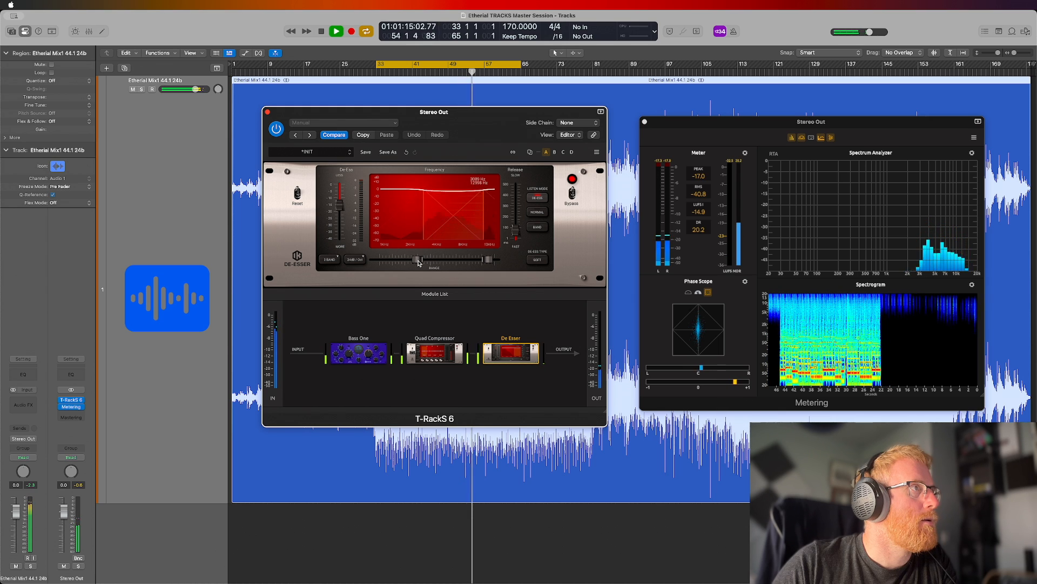
pyautogui.moveTo(488, 261); pyautogui.dragTo(465, 263)
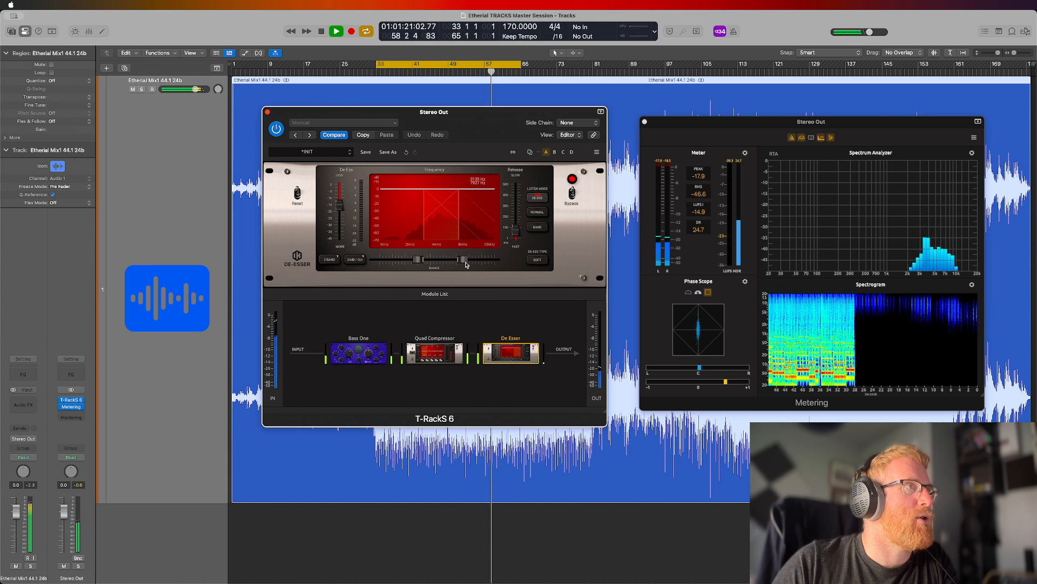
pyautogui.moveTo(419, 261); pyautogui.dragTo(418, 261)
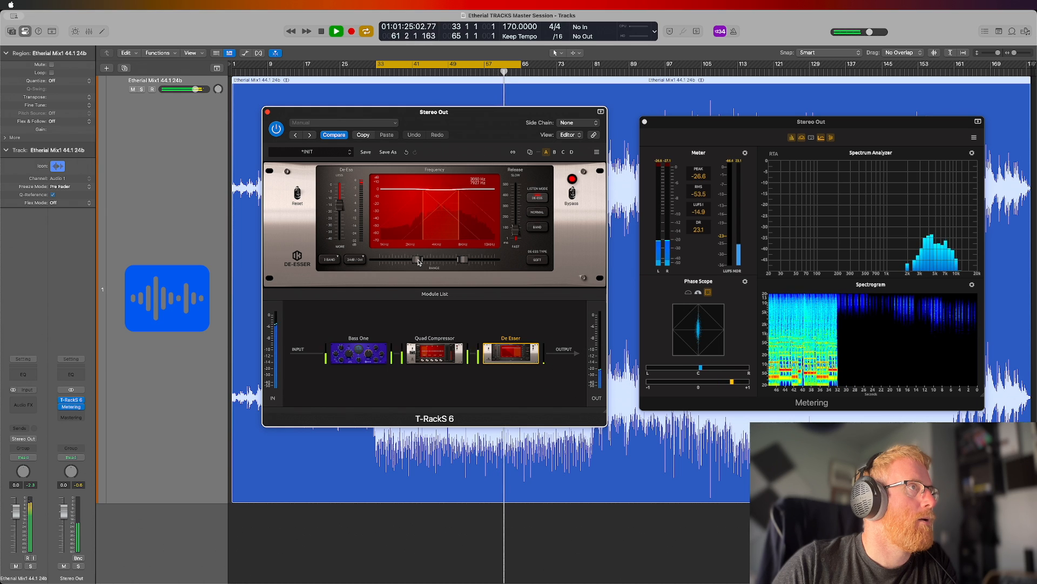
pyautogui.moveTo(336, 211)
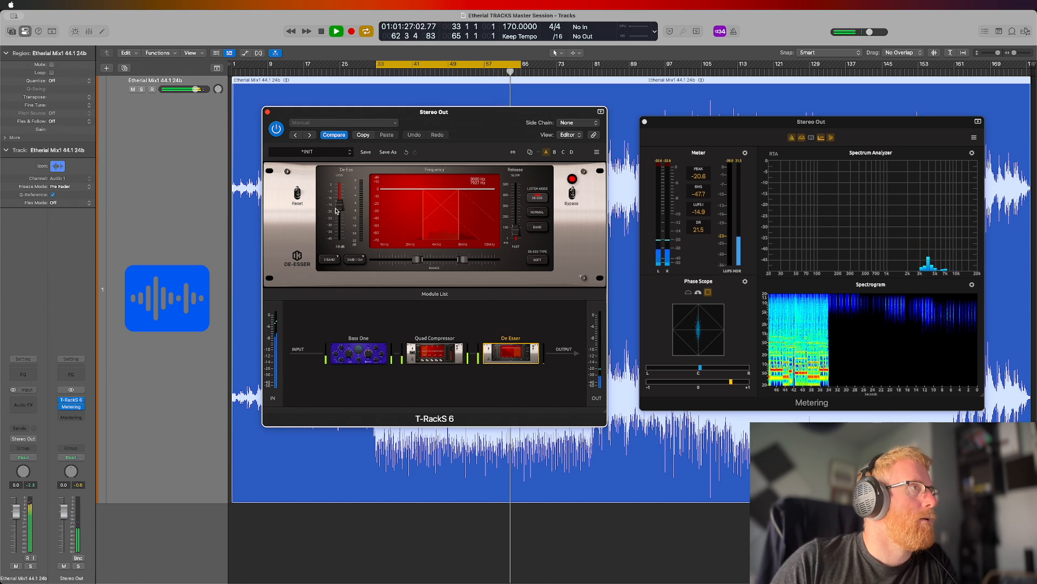
pyautogui.moveTo(336, 210); pyautogui.dragTo(340, 213)
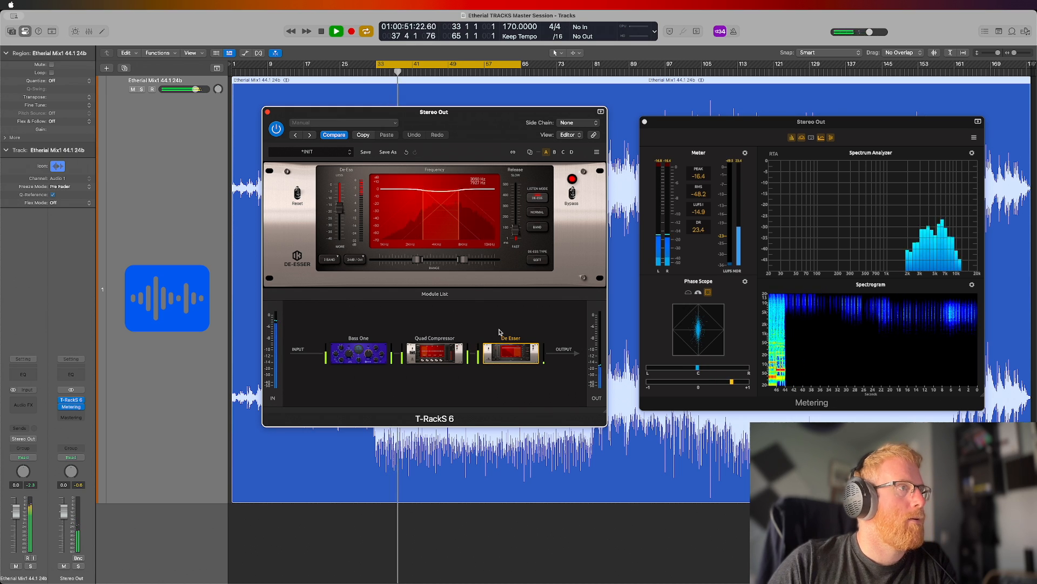
# Return De Esser's Listen Mode to Normal and compare the full mix with the module bypassed and re-enabled.
pyautogui.click(543, 212)
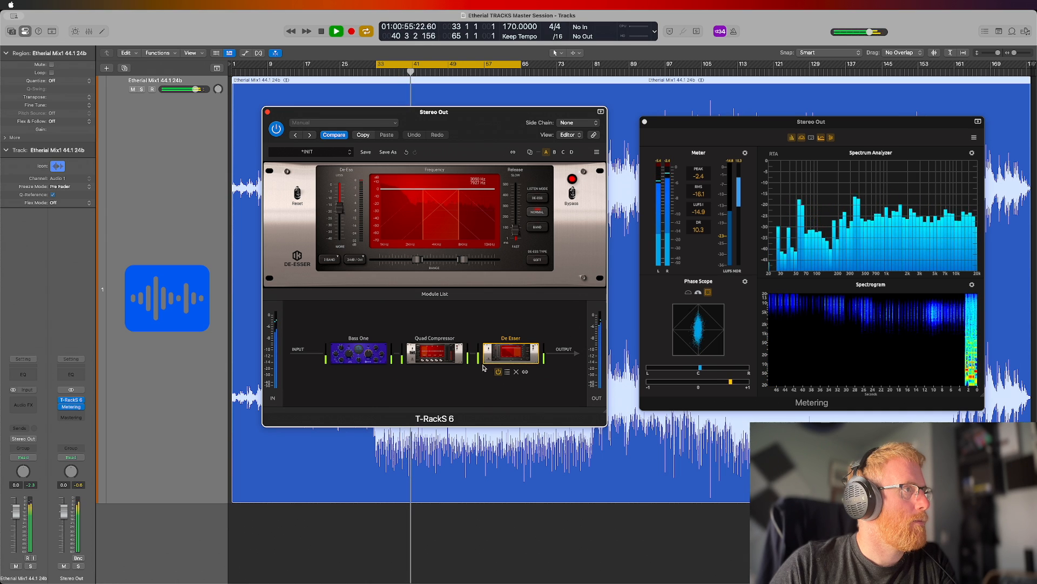
pyautogui.click(497, 373)
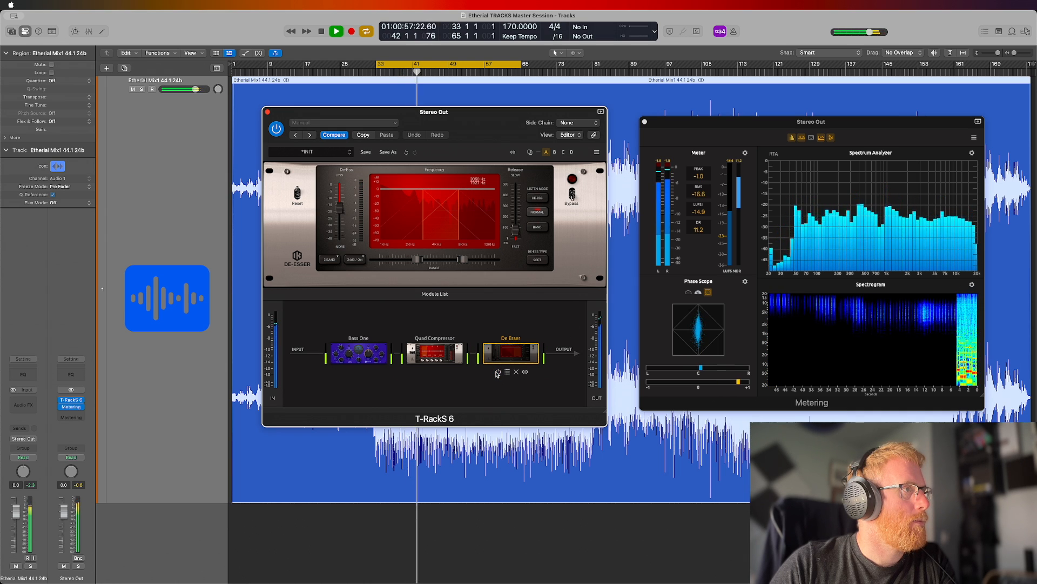
pyautogui.click(498, 372)
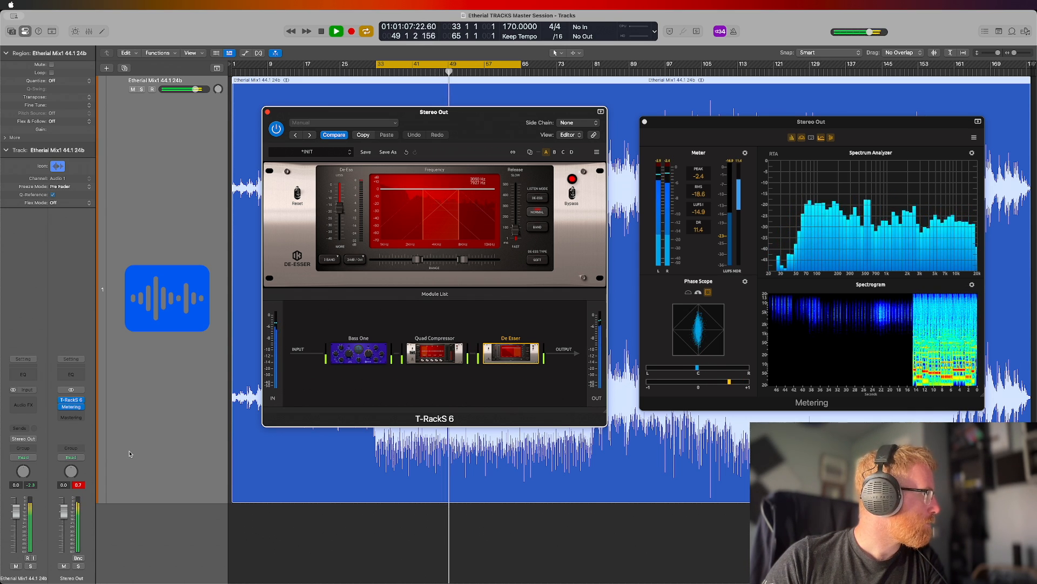
# Lower Bass One's Output a little during playback, clearing the Stereo Out peak reading before and after the adjustment.
pyautogui.click(117, 477)
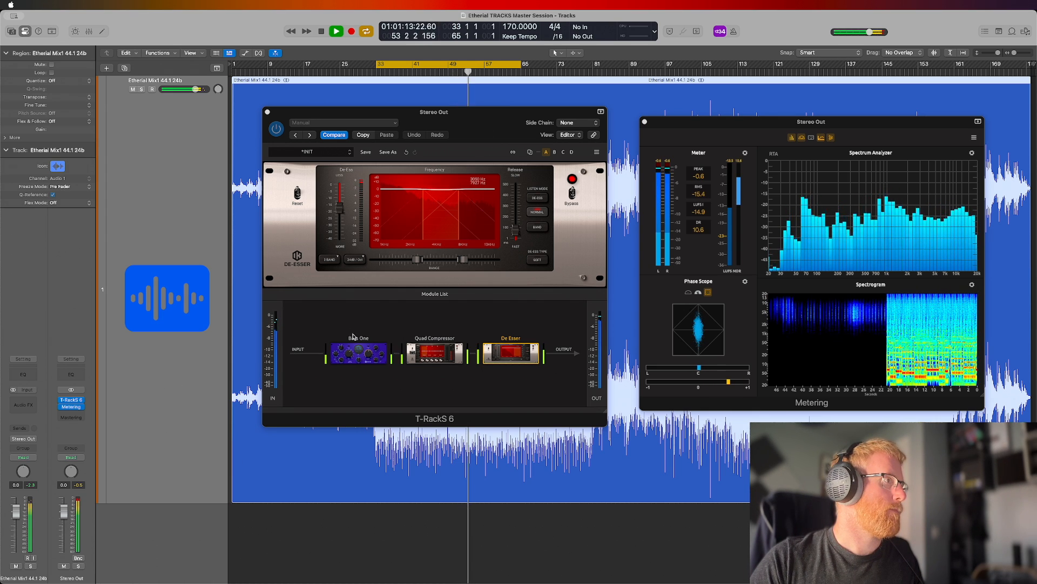
pyautogui.click(361, 354)
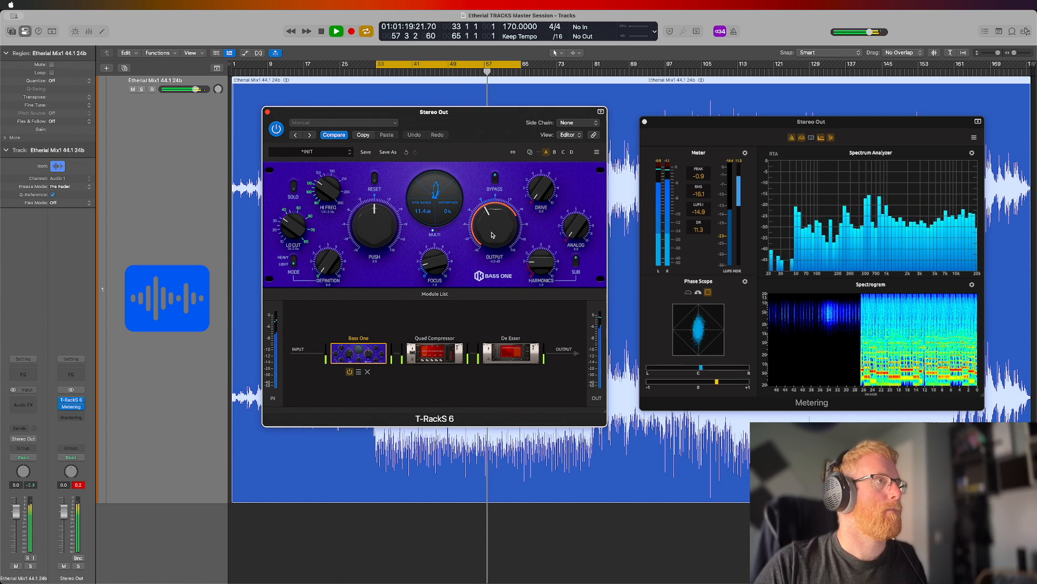
pyautogui.click(79, 485)
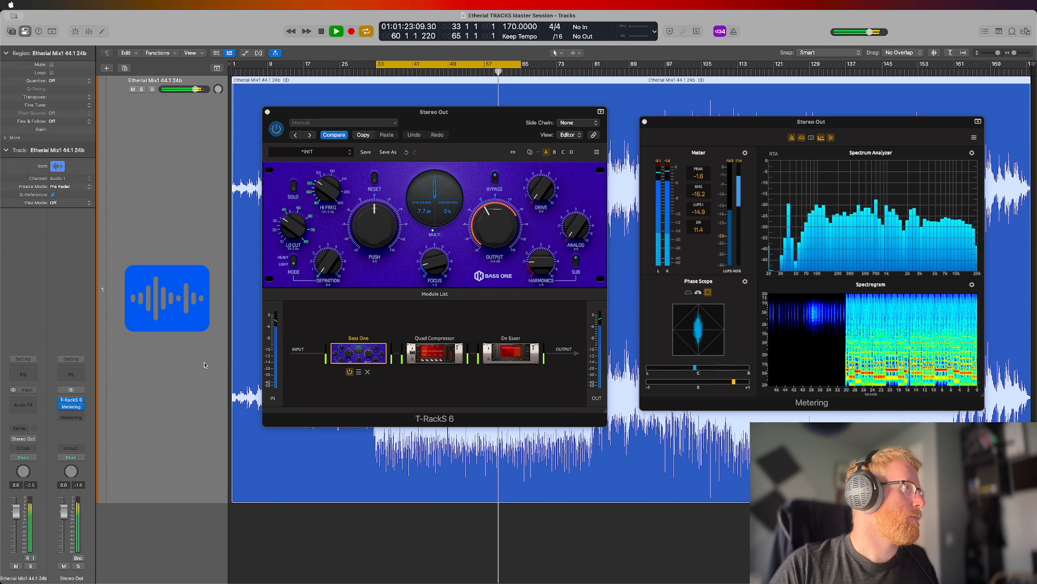
# Show De Esser again and recheck its effect on the playing mix by bypassing and re-enabling it.
pyautogui.click(511, 352)
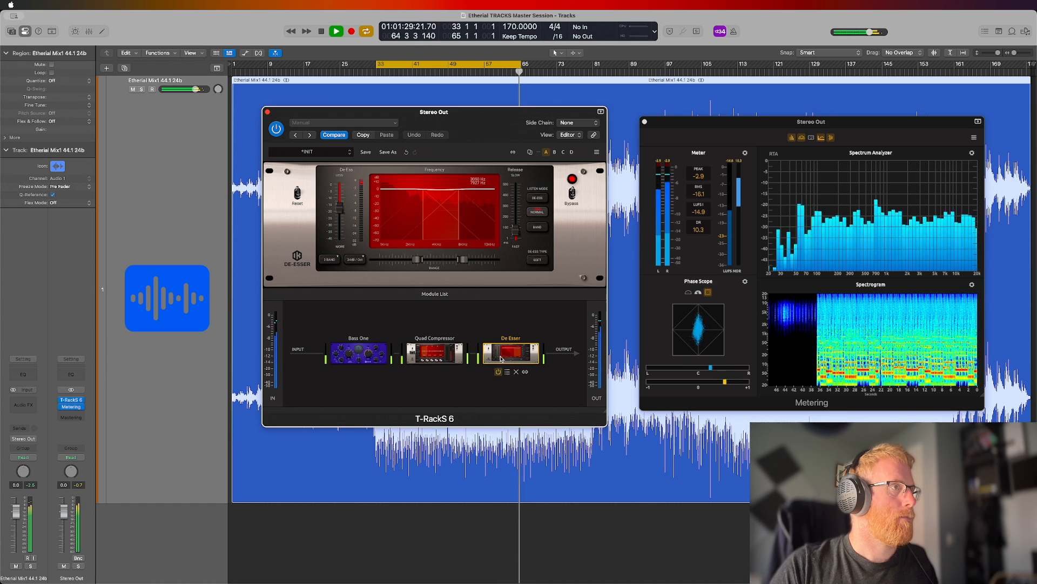
pyautogui.click(498, 372)
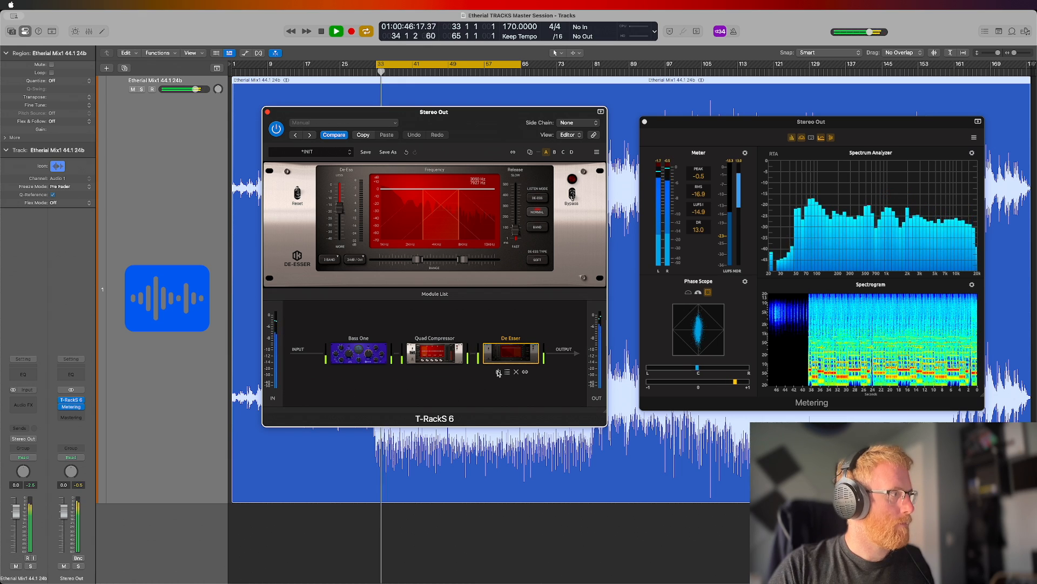
pyautogui.click(498, 371)
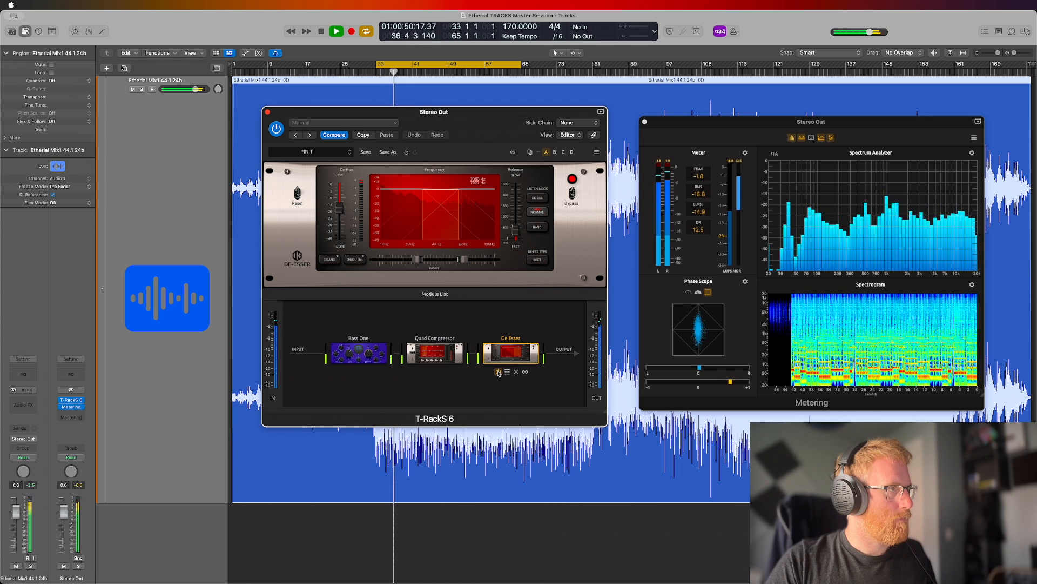
# Audition what De Esser removes by playing in De-Ess listen mode, and return its Listen Mode to Normal.
pyautogui.press('space')
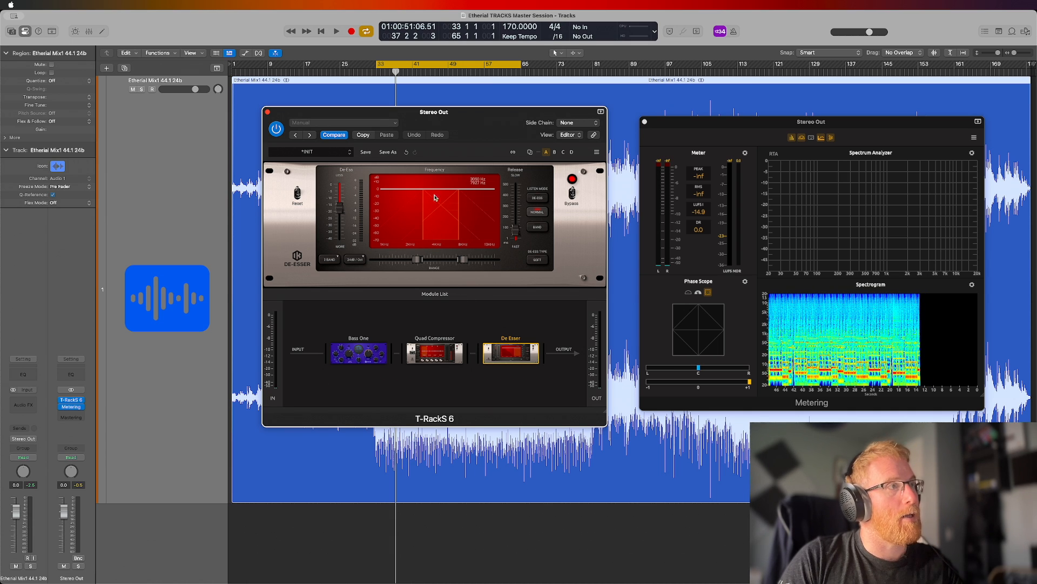
pyautogui.click(548, 199)
pyautogui.press('space')
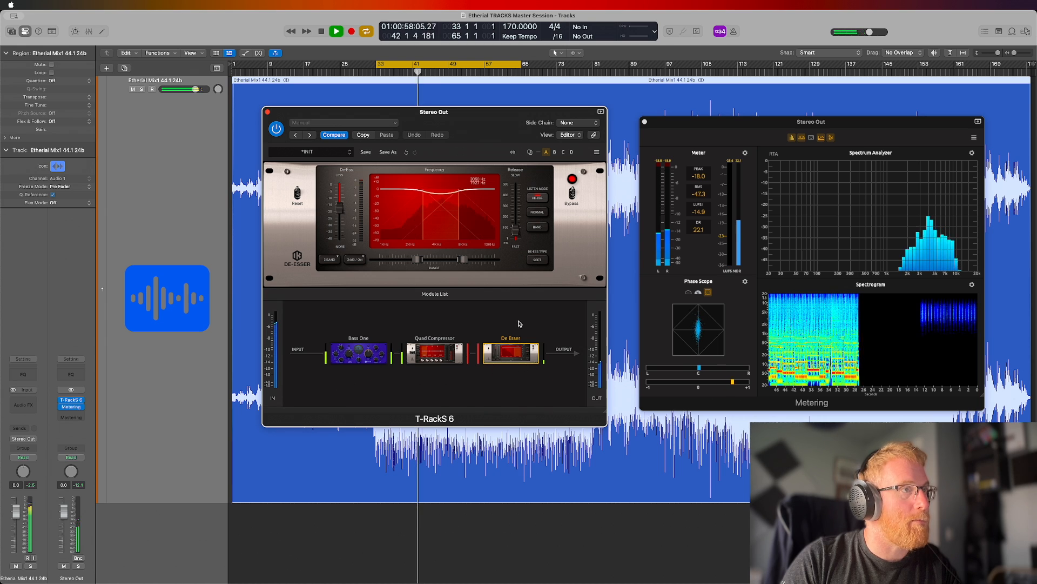
pyautogui.click(537, 212)
# Compare the playing mix with De Esser bypassed and re-enabled, and briefly hide and show the plug-in windows.
pyautogui.moveTo(498, 372)
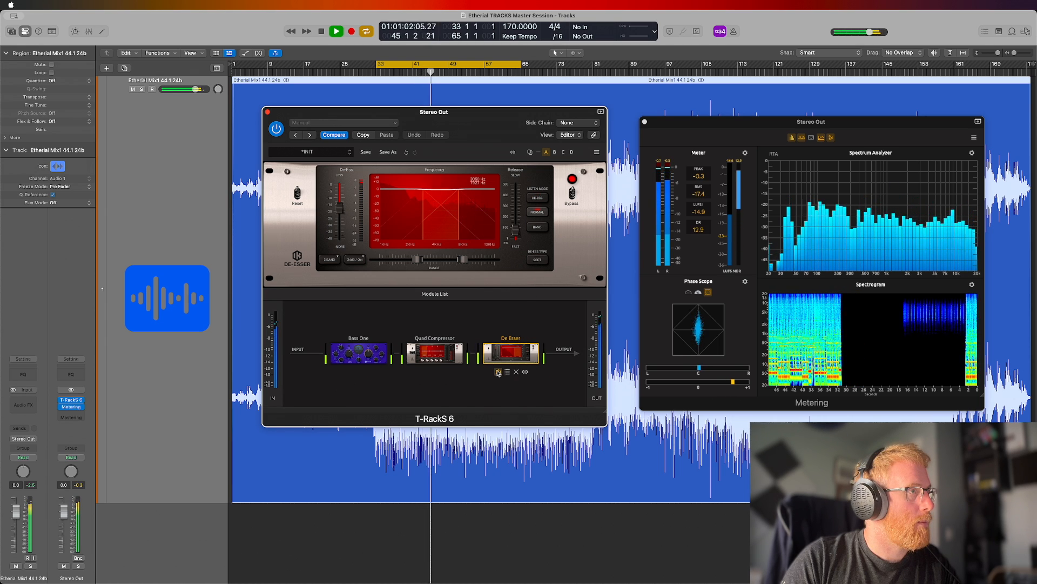
pyautogui.click(499, 372)
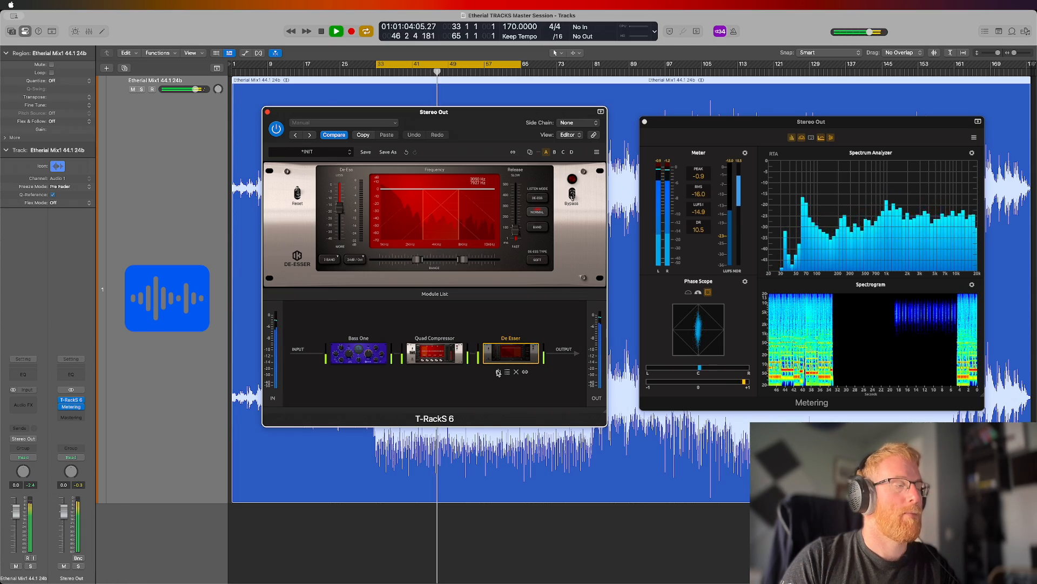
pyautogui.click(498, 372)
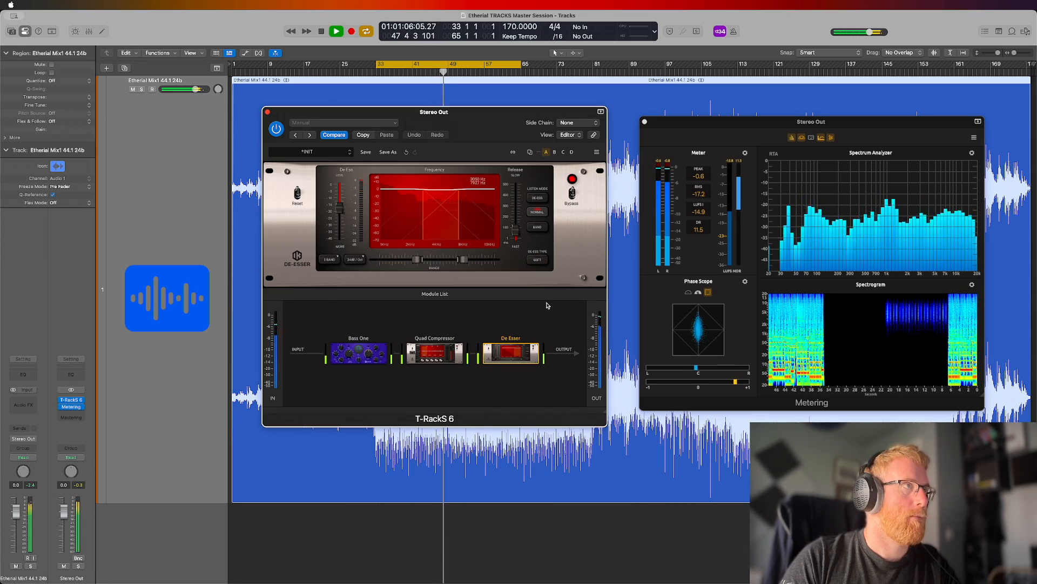
pyautogui.press('v')
pyautogui.press('v')
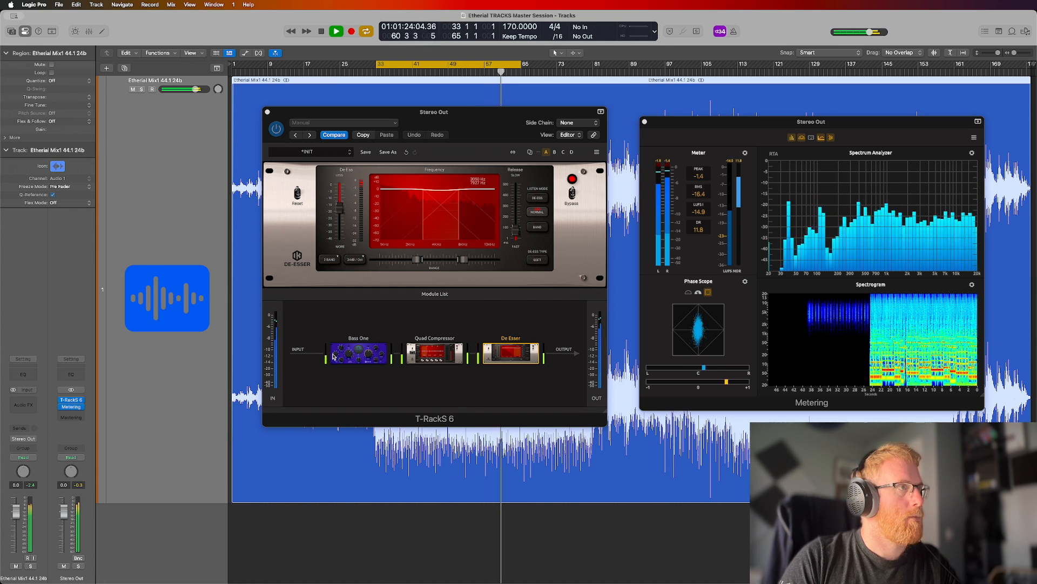
# Browse the module list's Dynamics, Other and Harmonic categories for a further module for the chain.
pyautogui.click(435, 294)
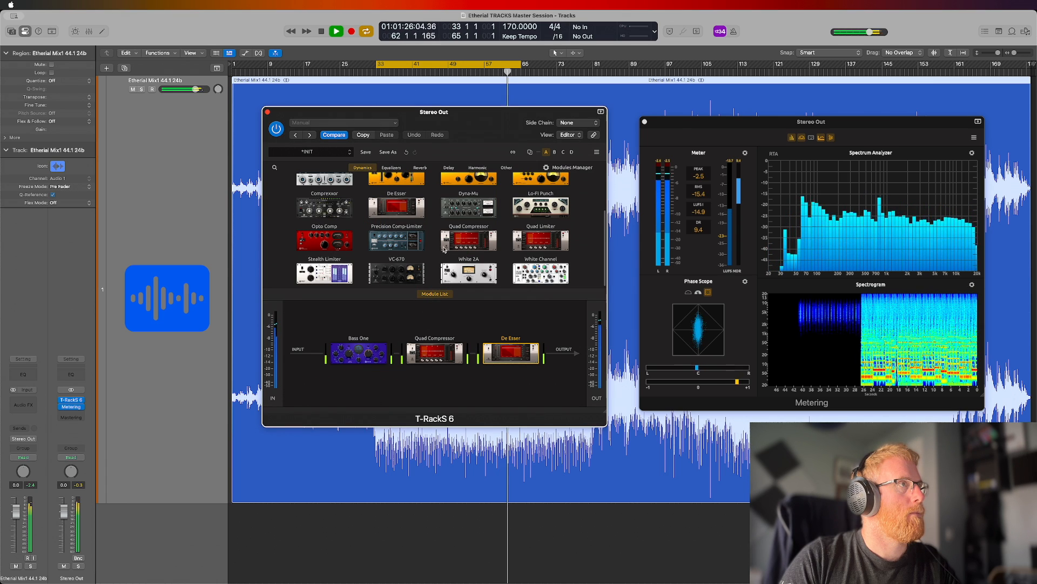
pyautogui.scroll(1, 444, 249)
pyautogui.scroll(1, 446, 247)
pyautogui.scroll(-10, 445, 247)
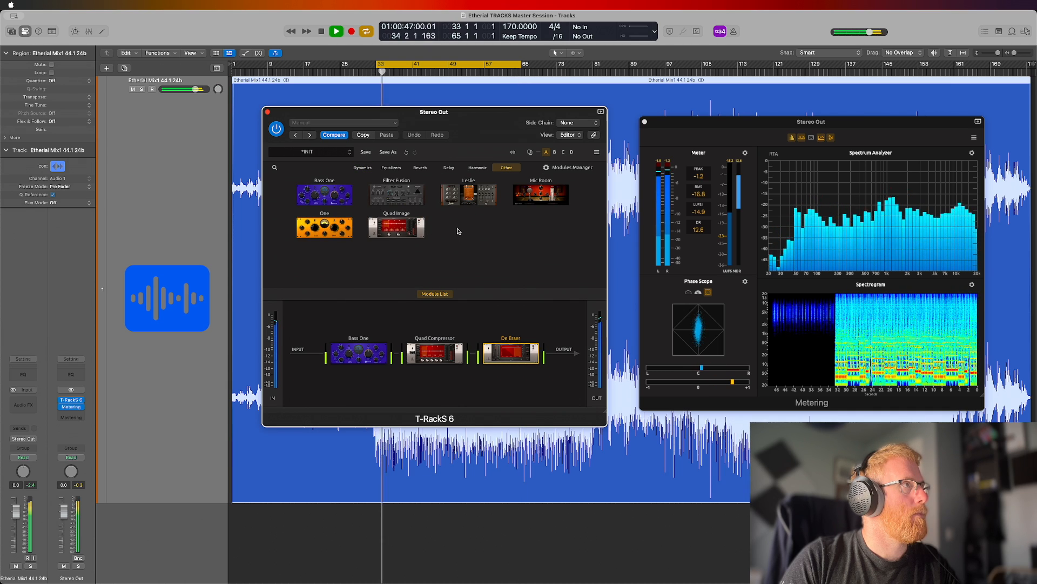
pyautogui.click(477, 168)
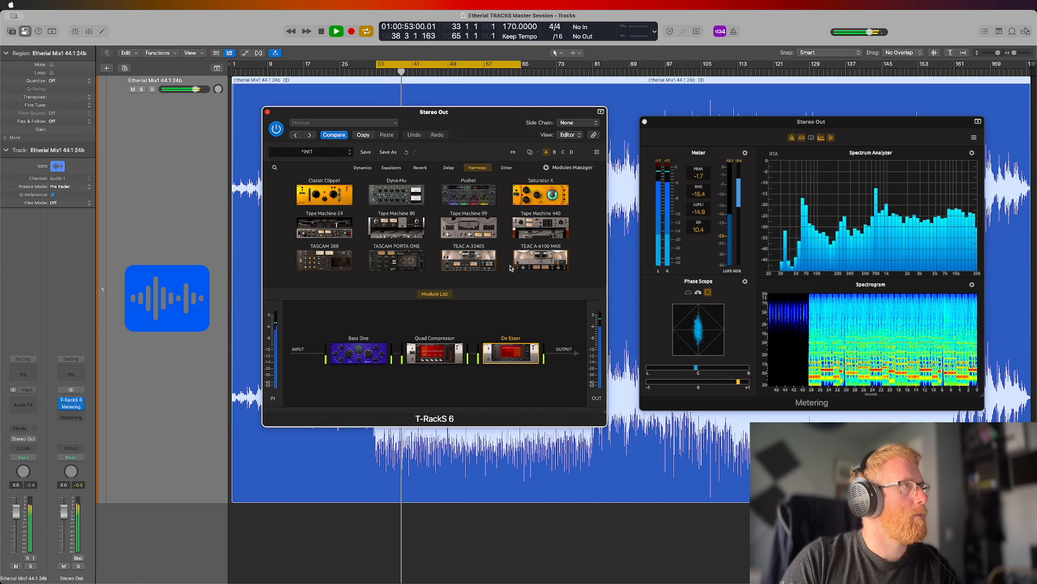
pyautogui.click(362, 167)
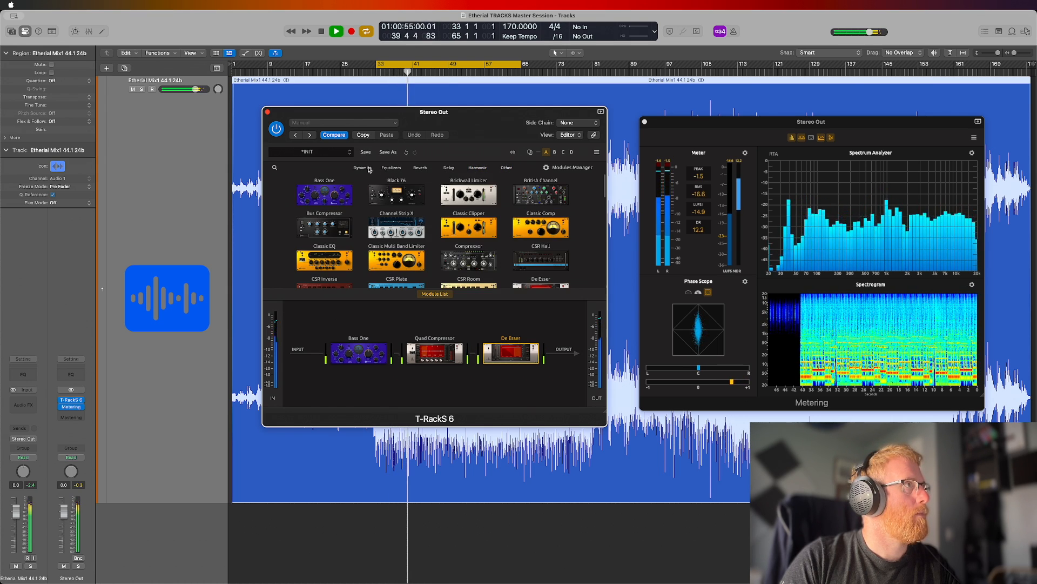
pyautogui.scroll(-3, 435, 189)
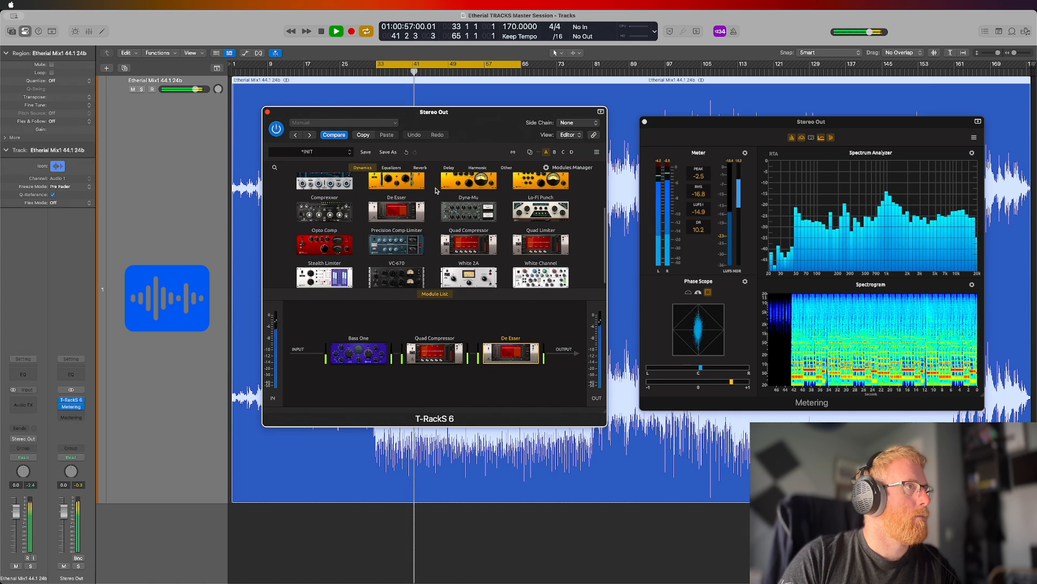
pyautogui.scroll(4, 437, 190)
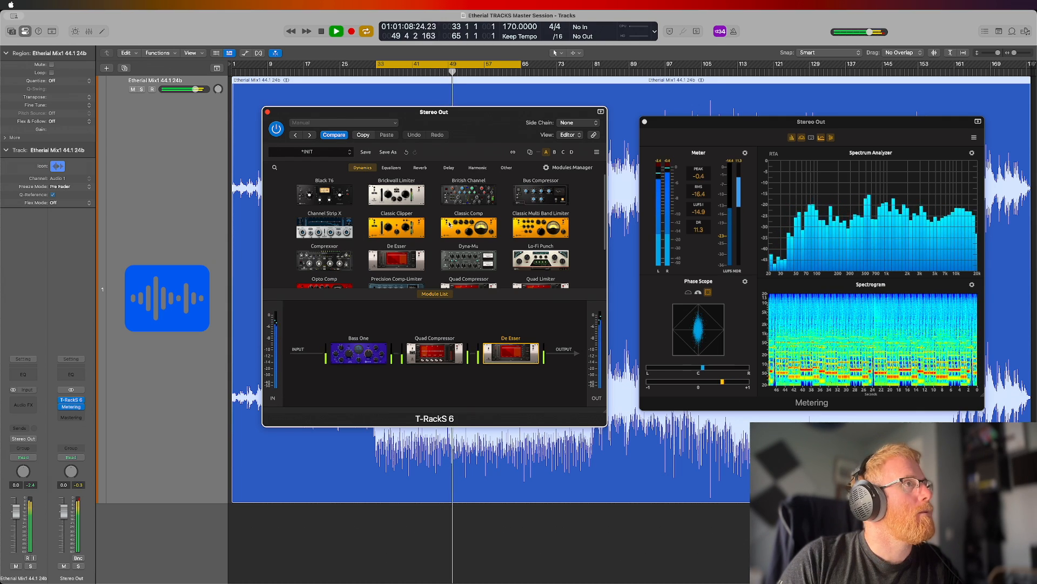
pyautogui.scroll(-3, 449, 223)
# Set the audio region's gain to -3.0 dB and clear the Stereo Out peak reading.
pyautogui.click(322, 81)
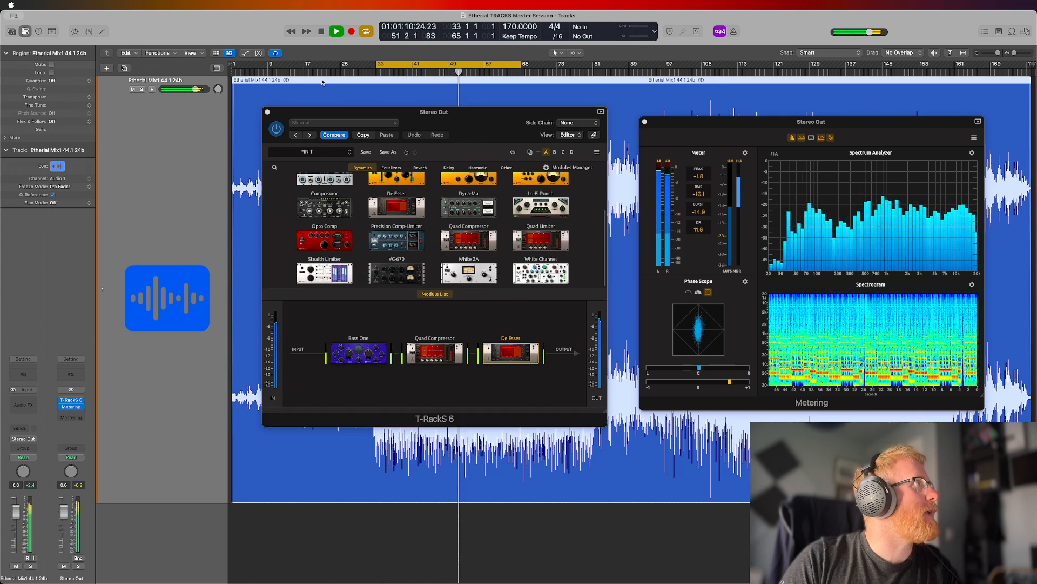
pyautogui.doubleClick(54, 129)
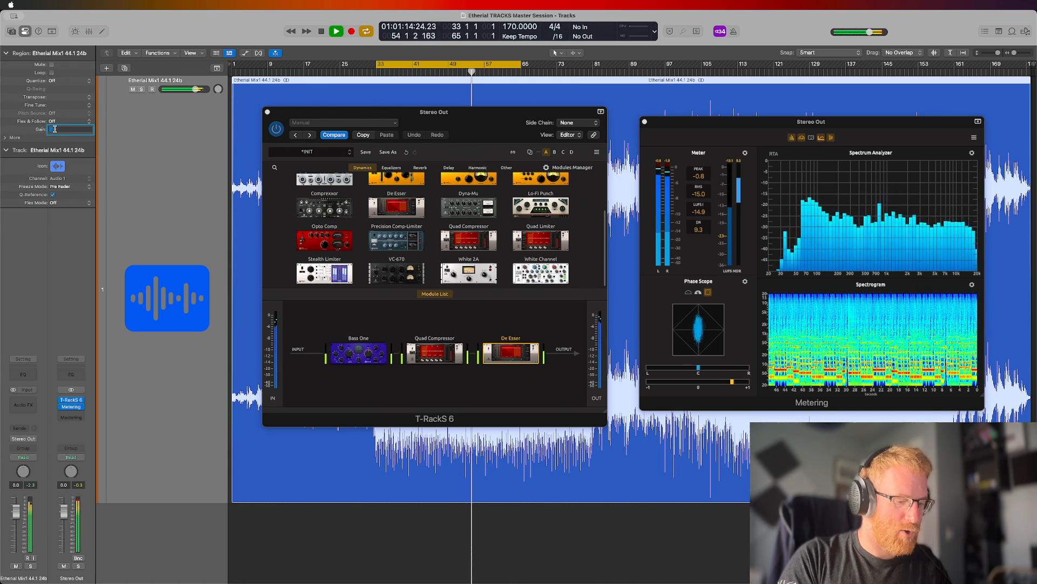
pyautogui.write('-3')
pyautogui.press('Return')
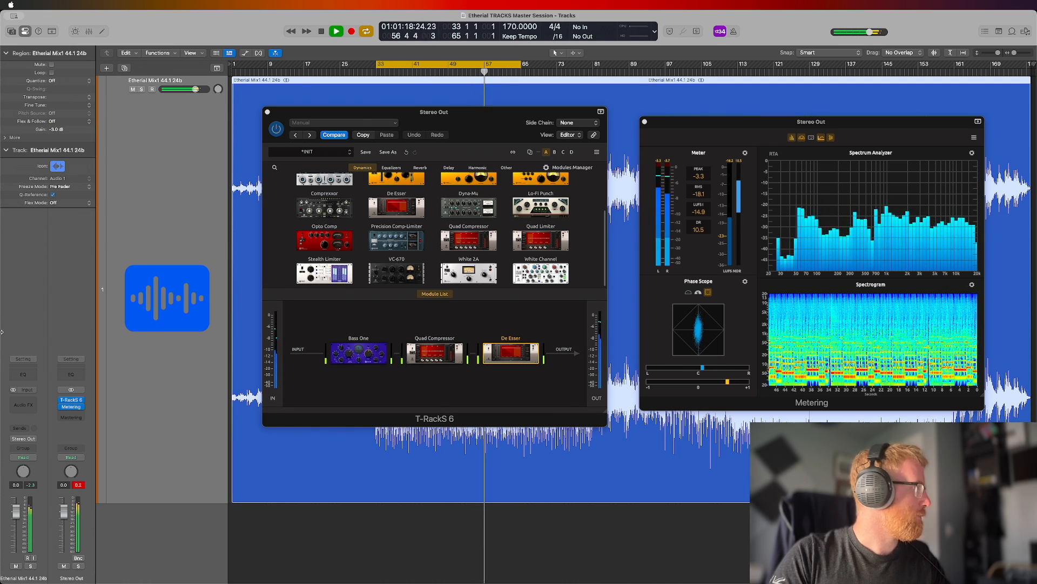
pyautogui.click(76, 484)
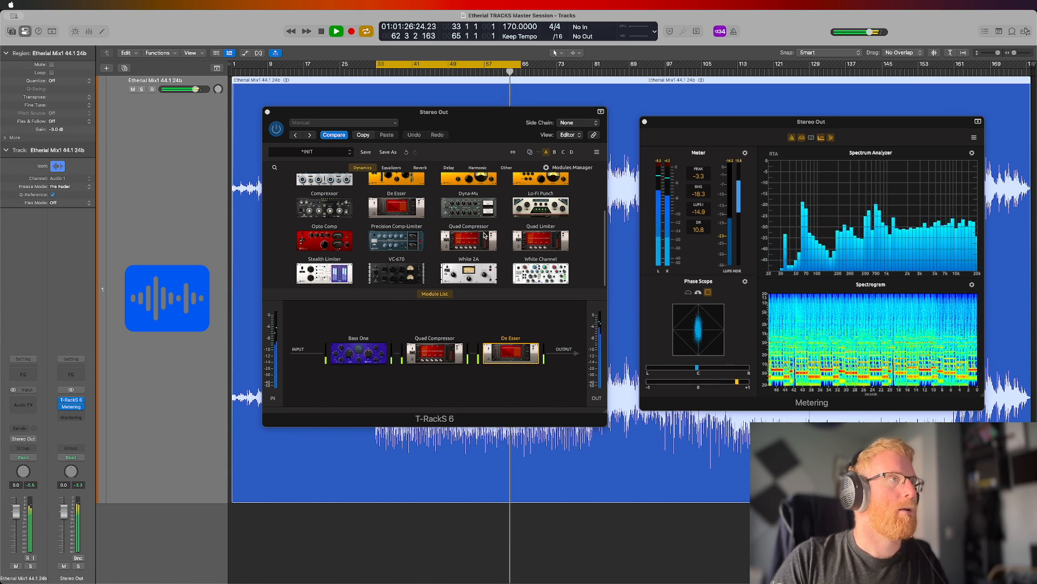
# Stop playback, turn off the cycle range and play the mix from the beginning.
pyautogui.hotkey('ctrl', 'Up')
pyautogui.click(353, 363)
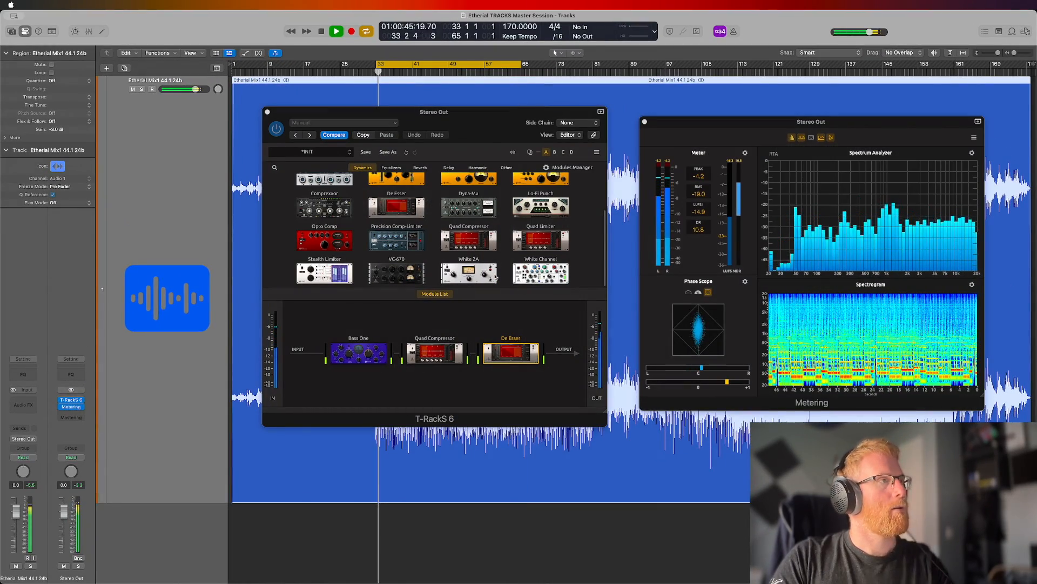
pyautogui.press('space')
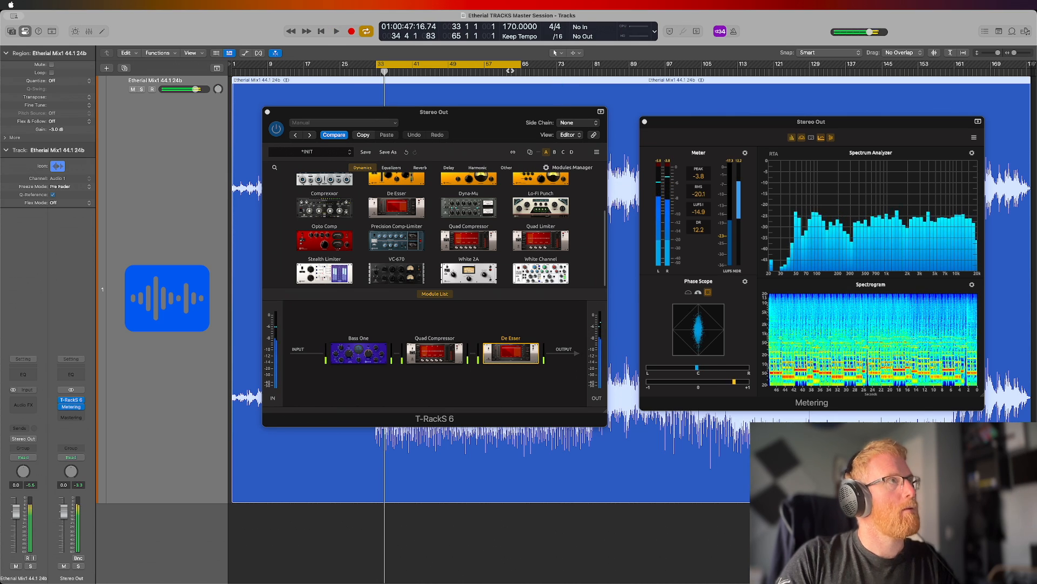
pyautogui.click(480, 67)
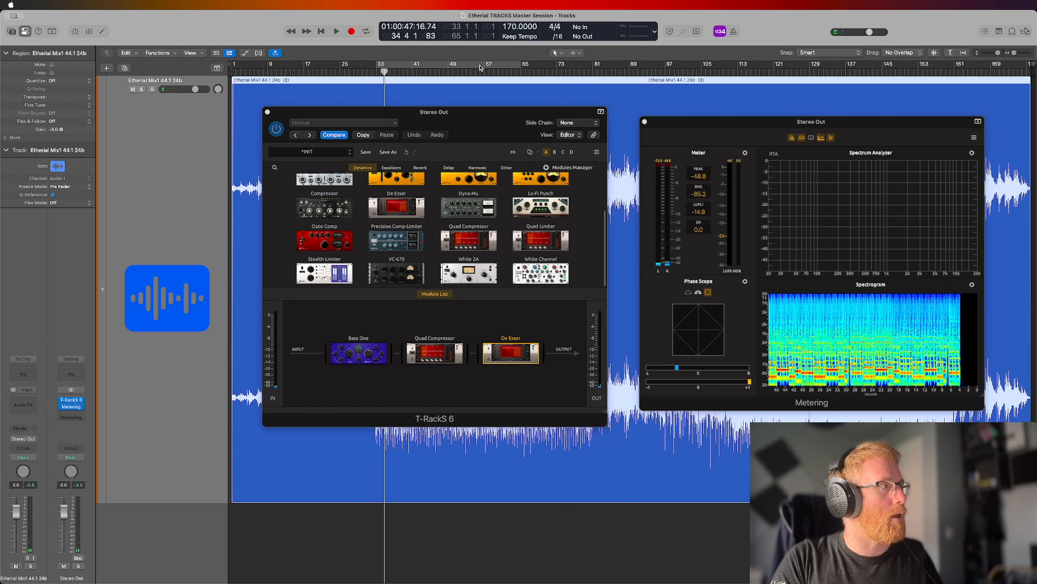
pyautogui.press('Return')
pyautogui.press('space')
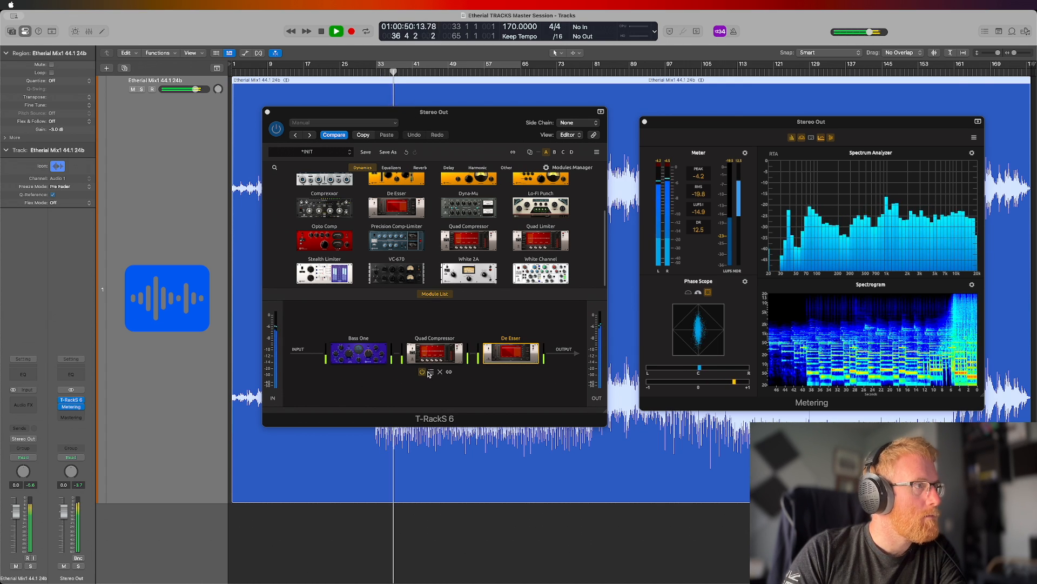
# Compare the playing mix with Quad Compressor bypassed and re-enabled, and stop playback.
pyautogui.click(422, 373)
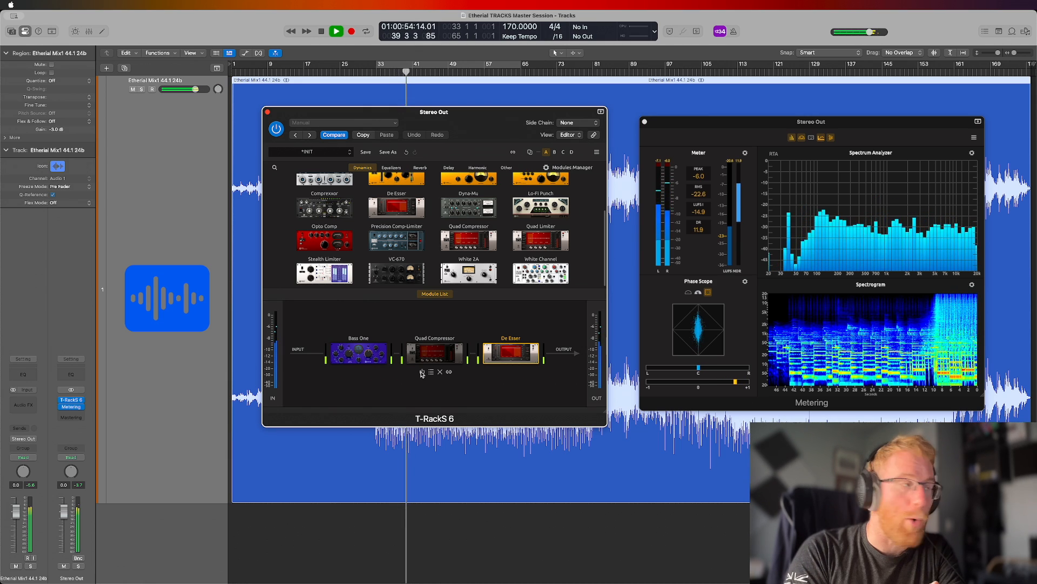
pyautogui.click(422, 372)
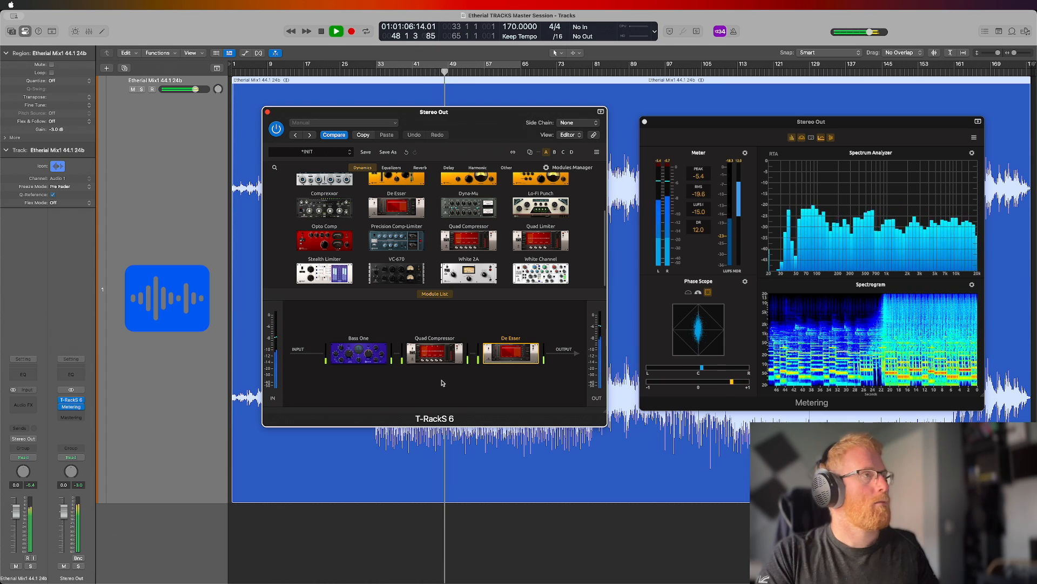
pyautogui.press('space')
# Add the EQual equalizer in series after De Esser, trying it in parallel first, and show its controls.
pyautogui.click(391, 168)
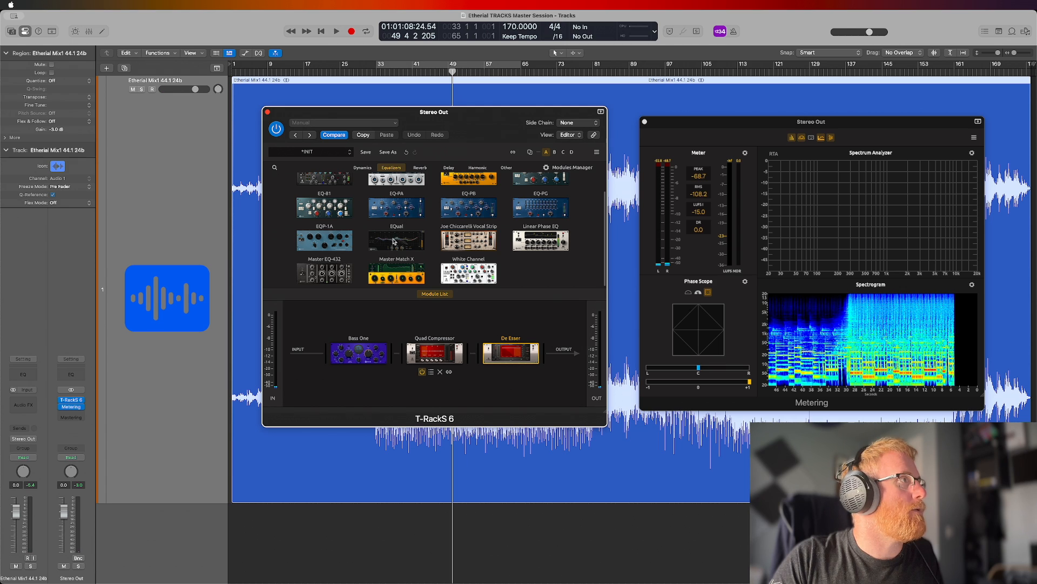
pyautogui.moveTo(385, 241); pyautogui.dragTo(556, 355)
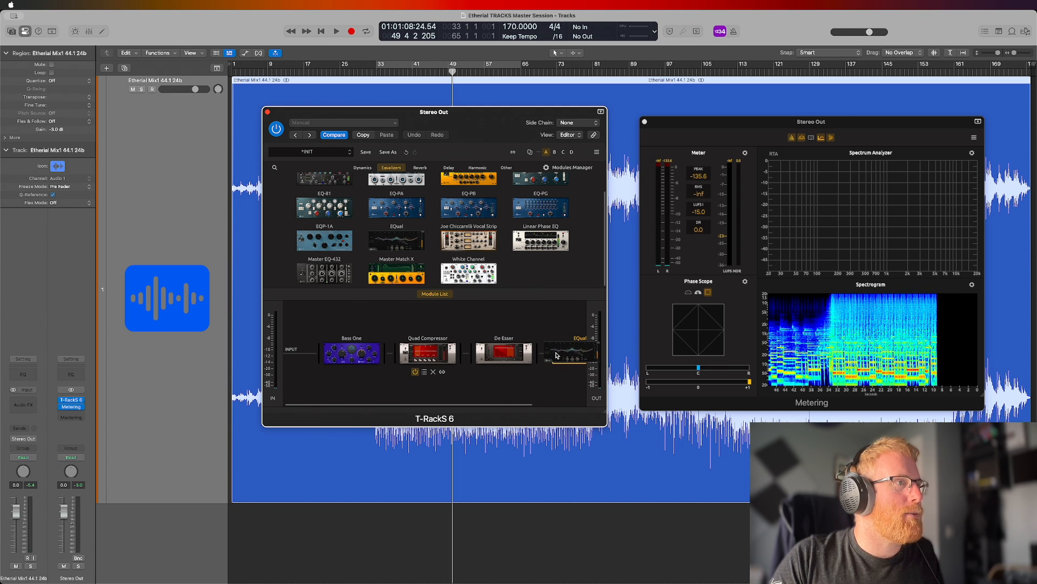
pyautogui.moveTo(555, 356); pyautogui.dragTo(510, 377)
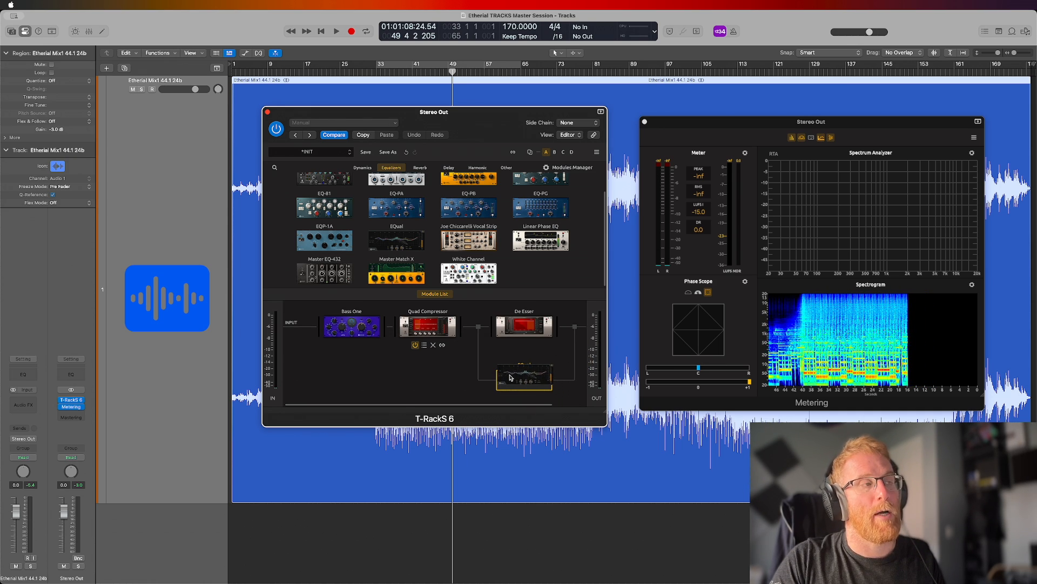
pyautogui.moveTo(511, 377); pyautogui.dragTo(555, 351)
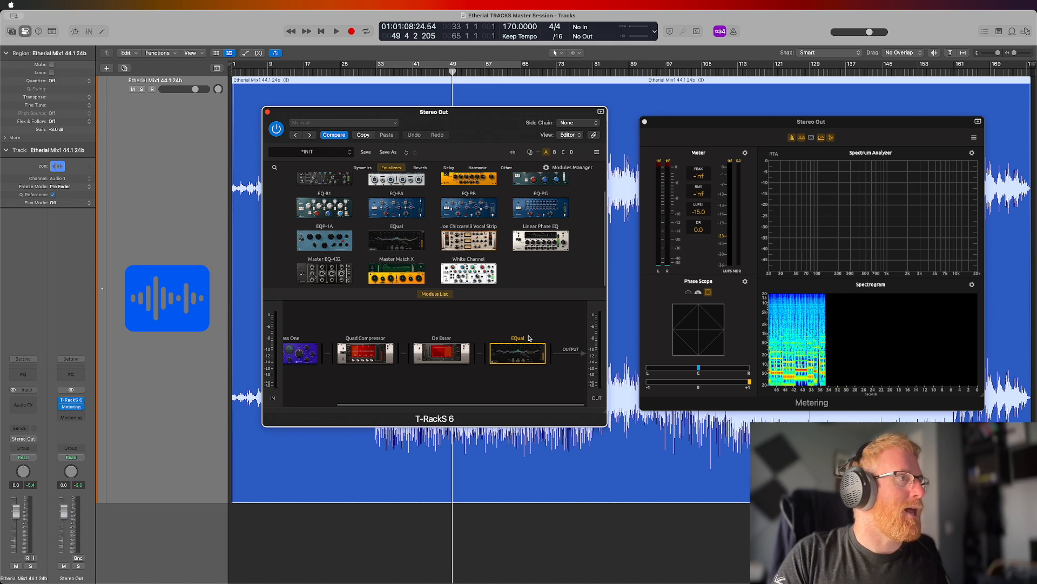
pyautogui.click(436, 295)
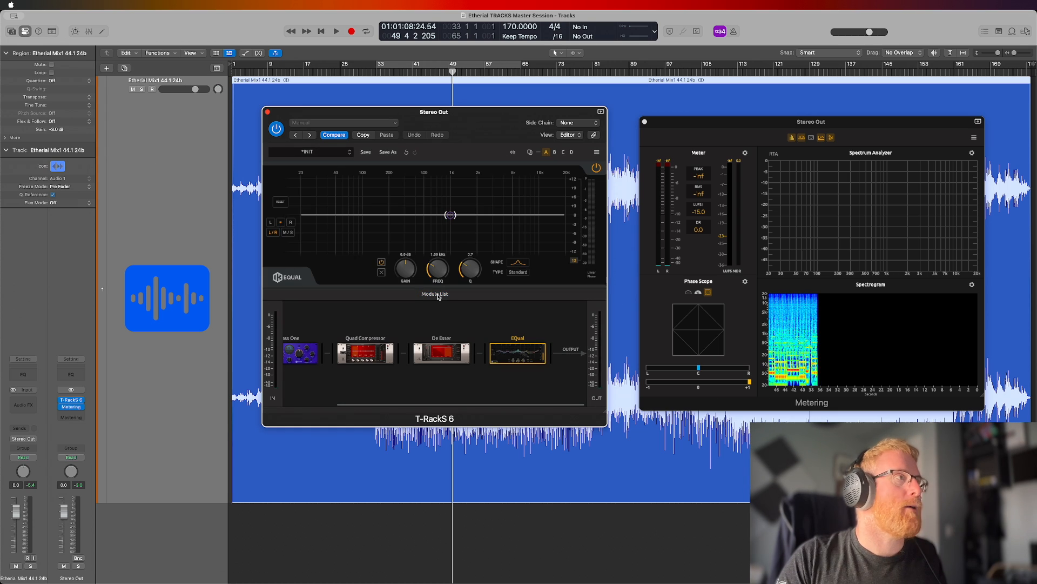
# Try EQual in M/S mode during playback and return it to L/R.
pyautogui.click(288, 233)
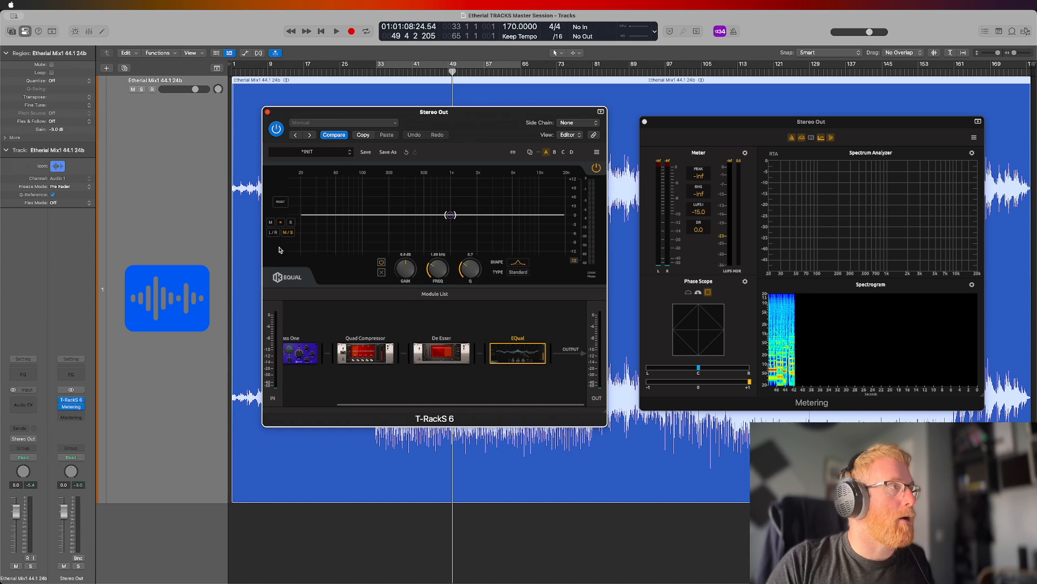
pyautogui.press('space')
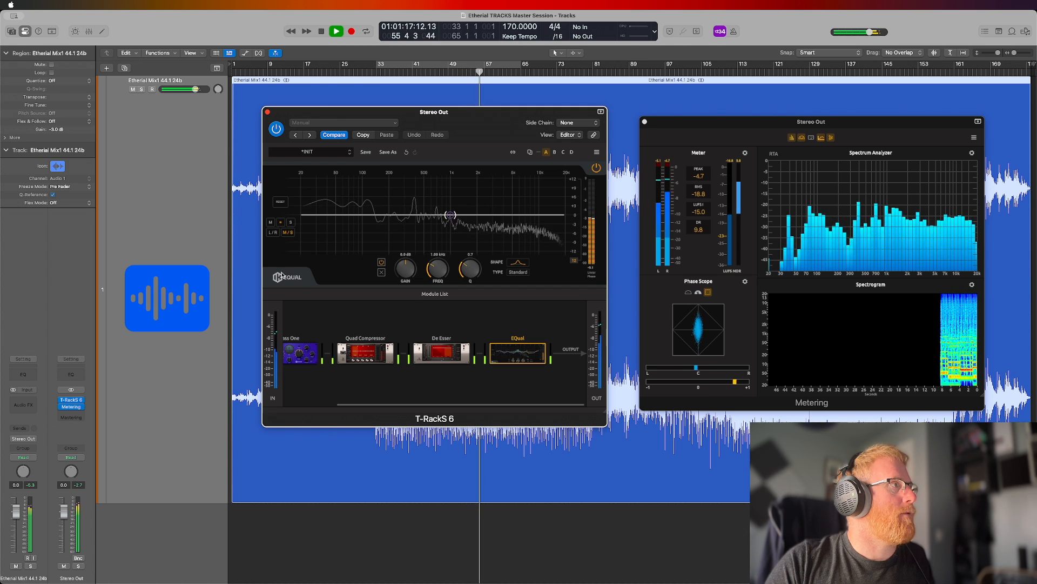
pyautogui.click(273, 233)
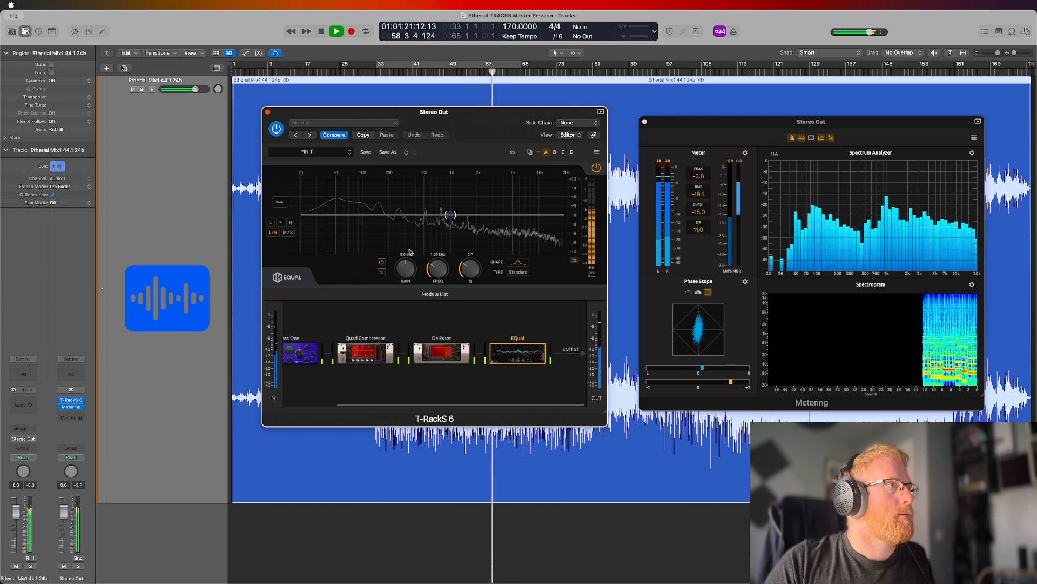
# Examine the filter types and shapes available for EQual's band without choosing a new one.
pyautogui.click(521, 273)
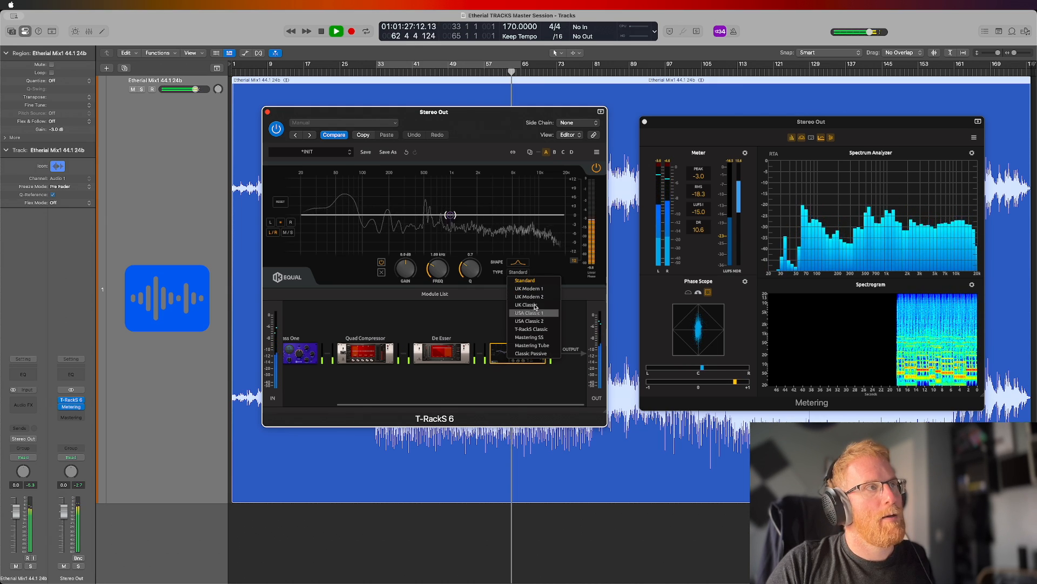
pyautogui.click(545, 268)
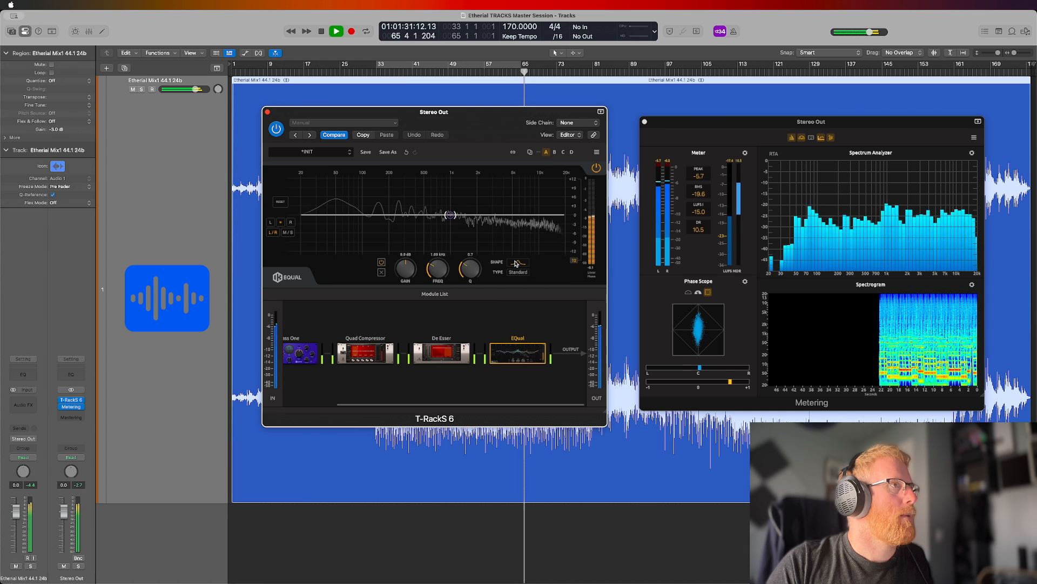
pyautogui.click(518, 263)
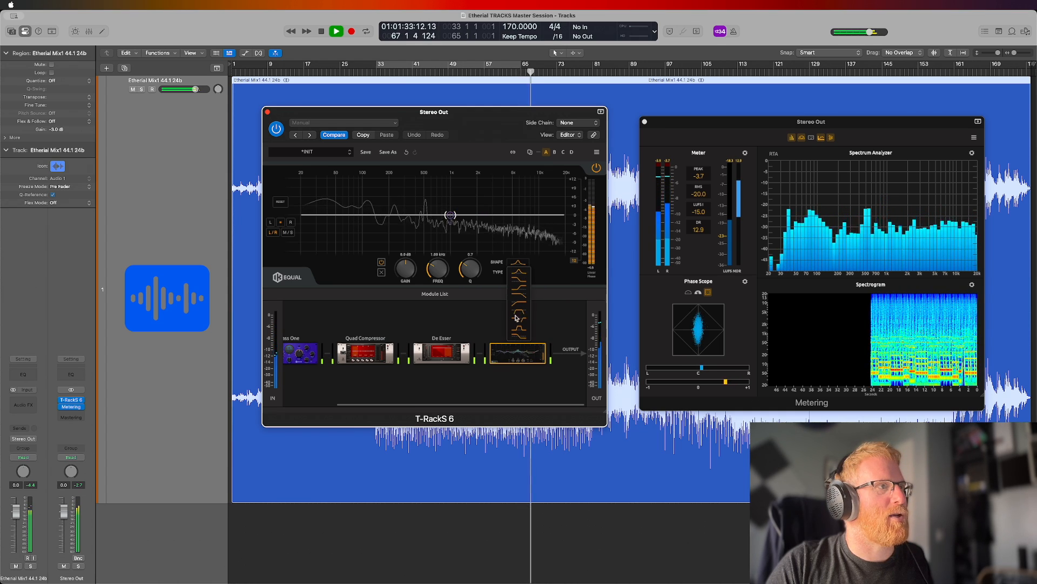
pyautogui.click(534, 258)
# Move EQual's band down to about 34 Hz and set its shape to high-pass.
pyautogui.moveTo(430, 216); pyautogui.dragTo(308, 216)
pyautogui.click(518, 262)
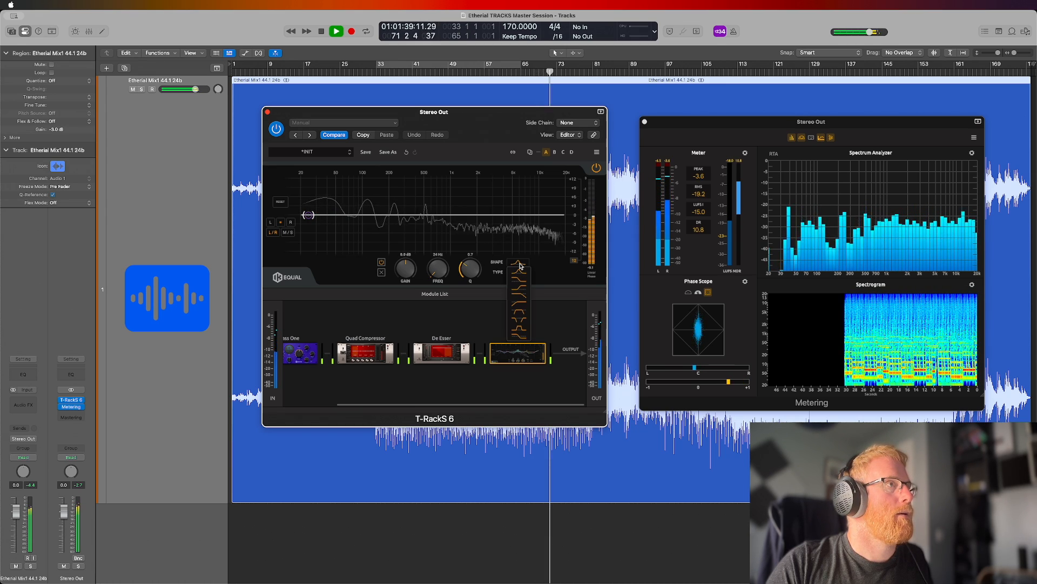
pyautogui.click(523, 305)
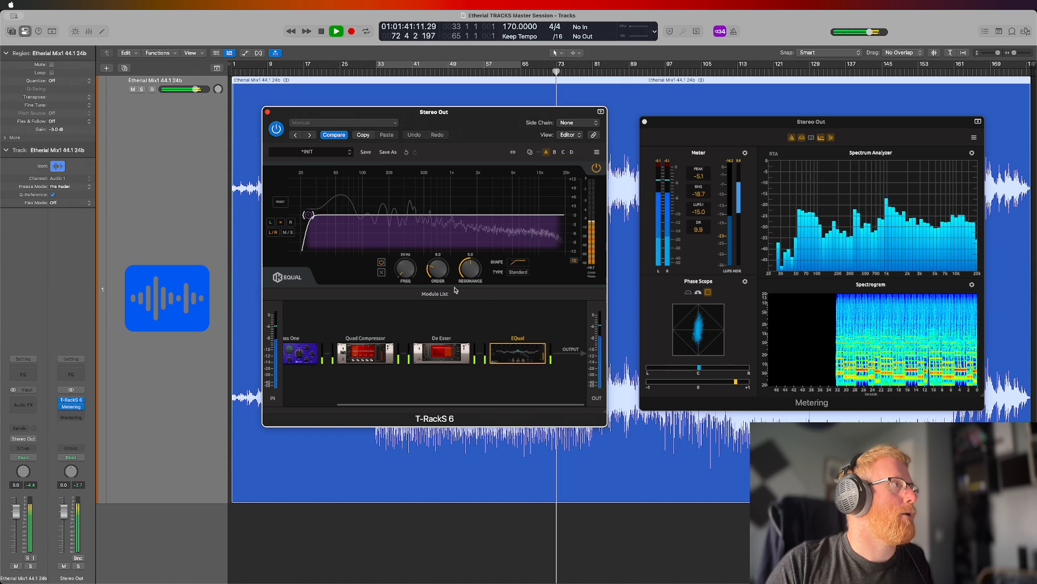
# Raise EQual's high-pass cutoff to about 28 Hz and narrow its graph to a 6 dB range.
pyautogui.moveTo(310, 218); pyautogui.dragTo(313, 218)
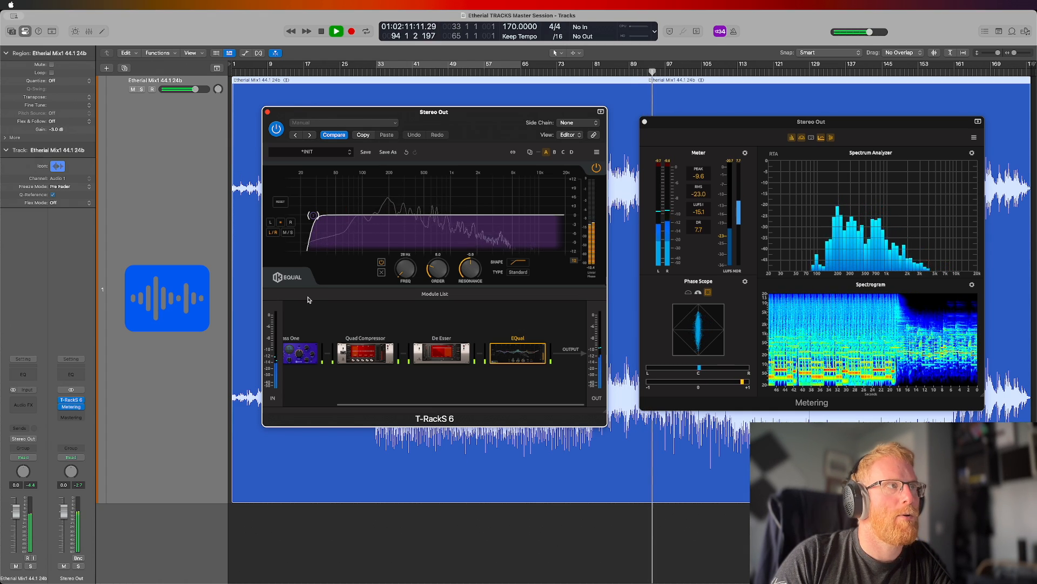
pyautogui.click(151, 519)
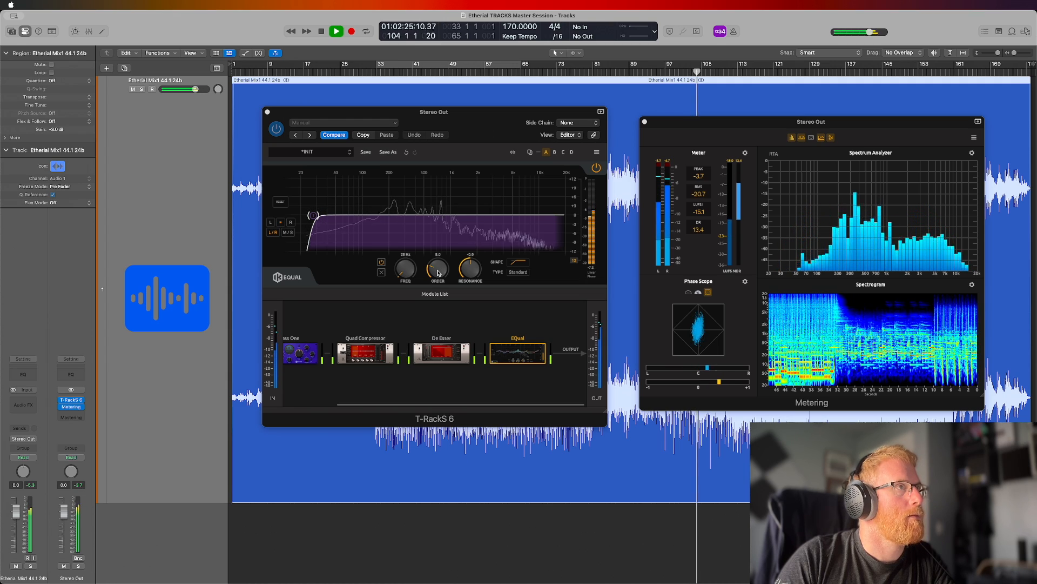
pyautogui.click(575, 263)
pyautogui.click(576, 264)
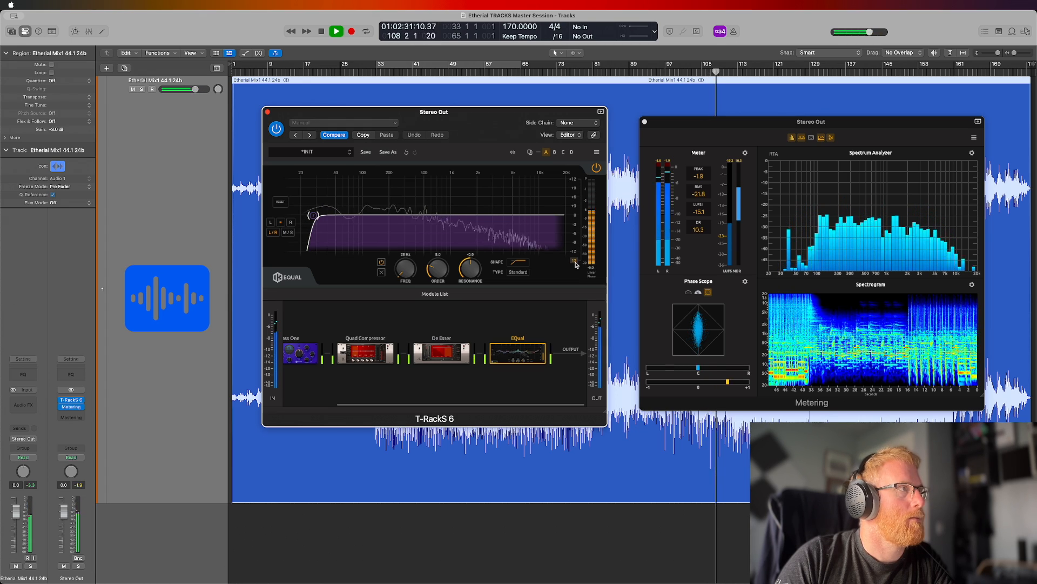
pyautogui.click(575, 263)
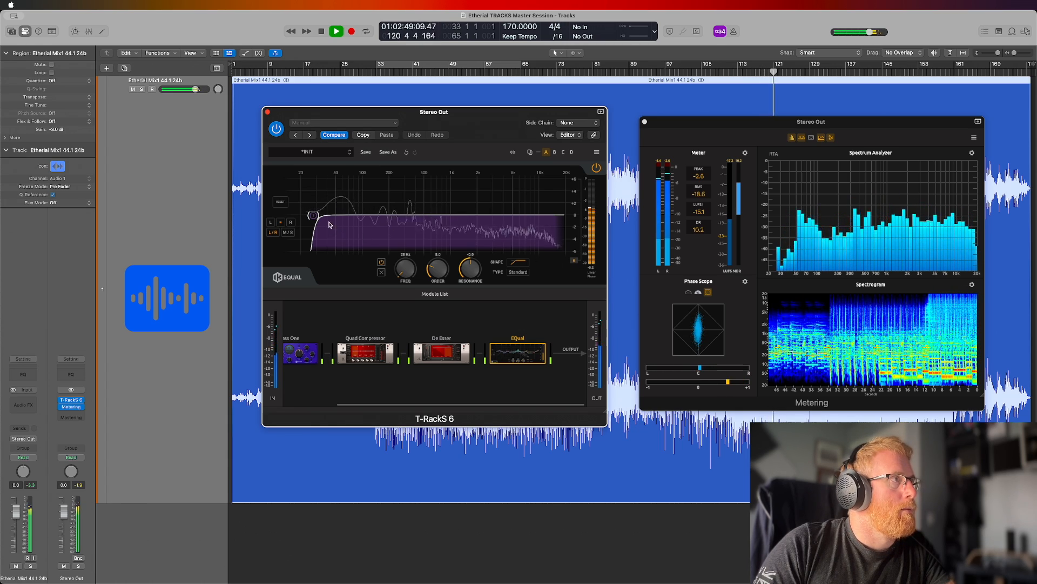
# Add a flat bell band at about 110 Hz to EQual, trying M/S mode but staying in L/R.
pyautogui.click(367, 217)
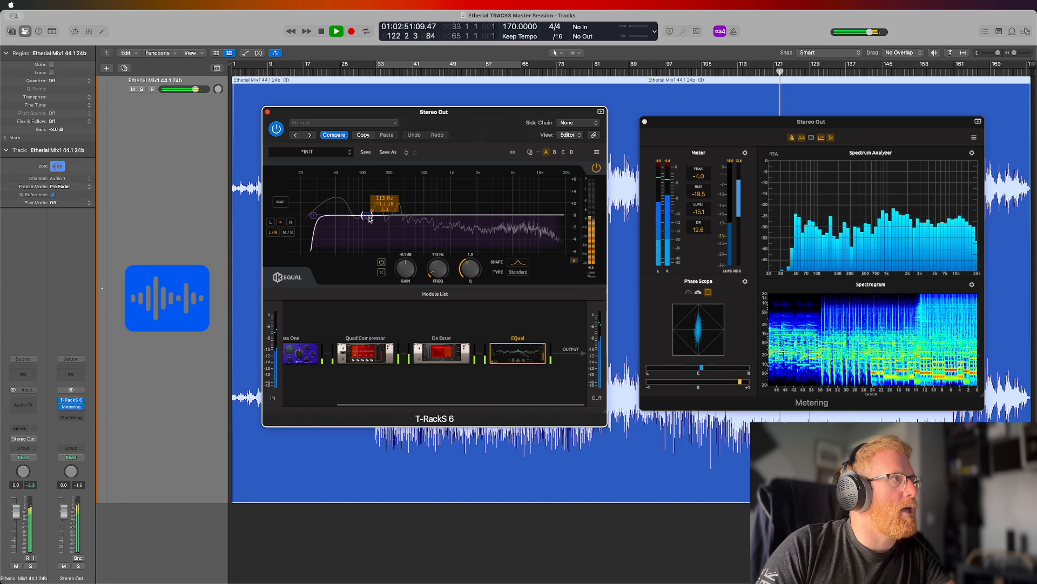
pyautogui.click(288, 232)
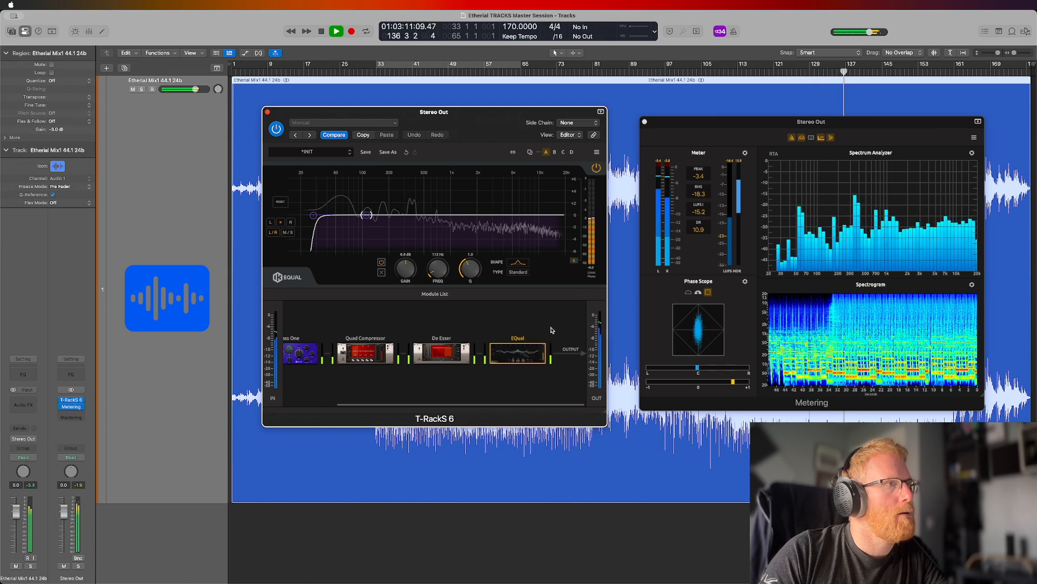
# Add a second EQual in series beside the first and set it to M/S mode with a band in place.
pyautogui.click(435, 295)
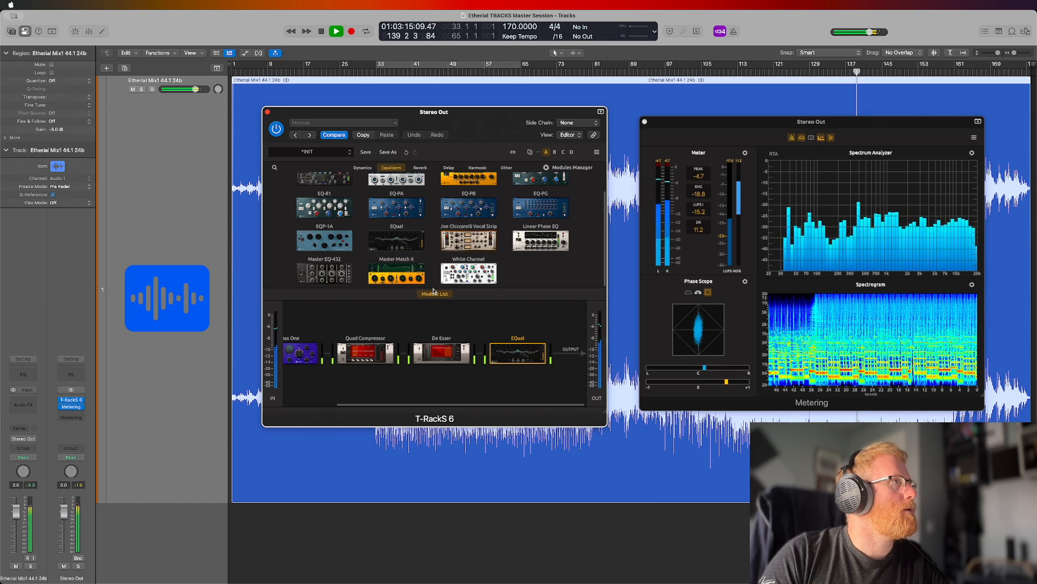
pyautogui.moveTo(399, 243); pyautogui.dragTo(573, 358)
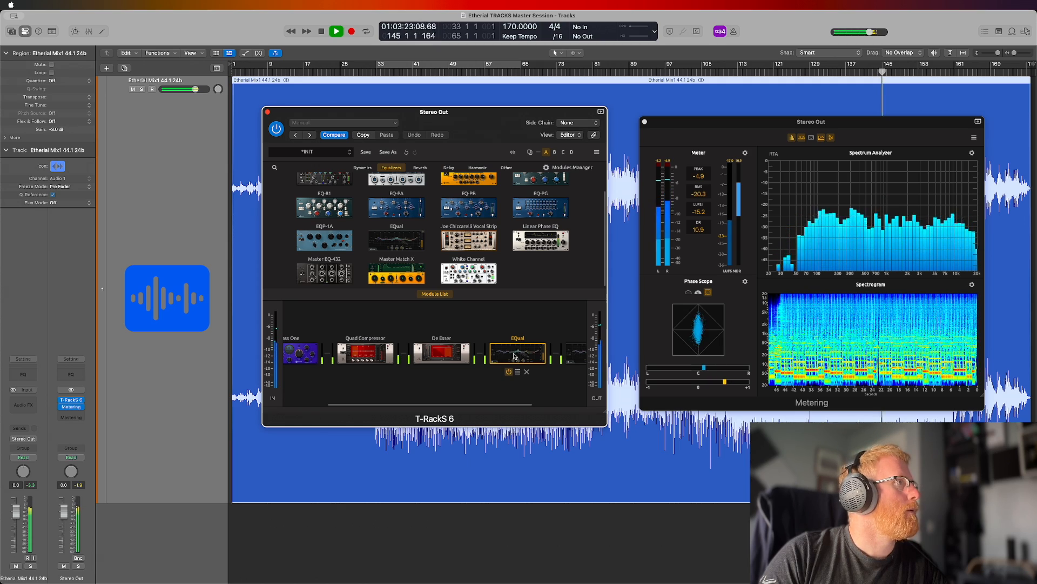
pyautogui.click(431, 295)
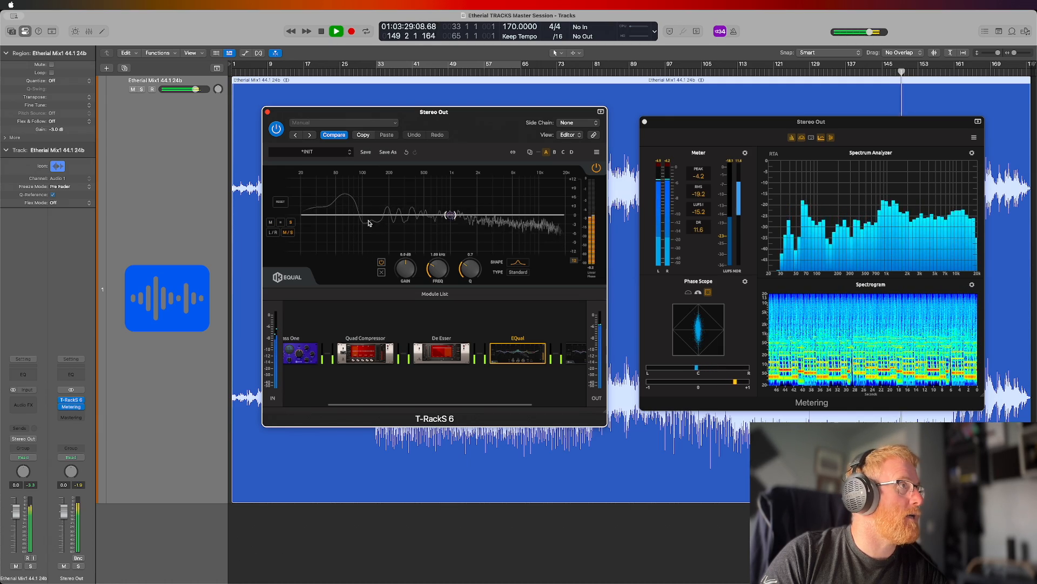
# Make the M/S EQual's side-channel band a high-pass with its cutoff at about 50 Hz while looping bars 33 to 65.
pyautogui.click(518, 263)
pyautogui.click(517, 303)
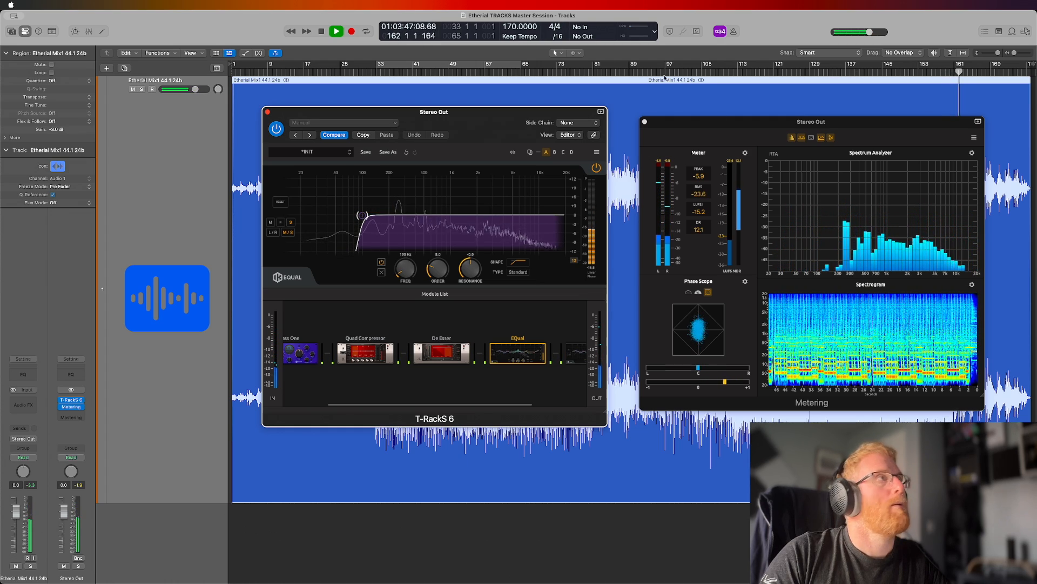
pyautogui.click(445, 63)
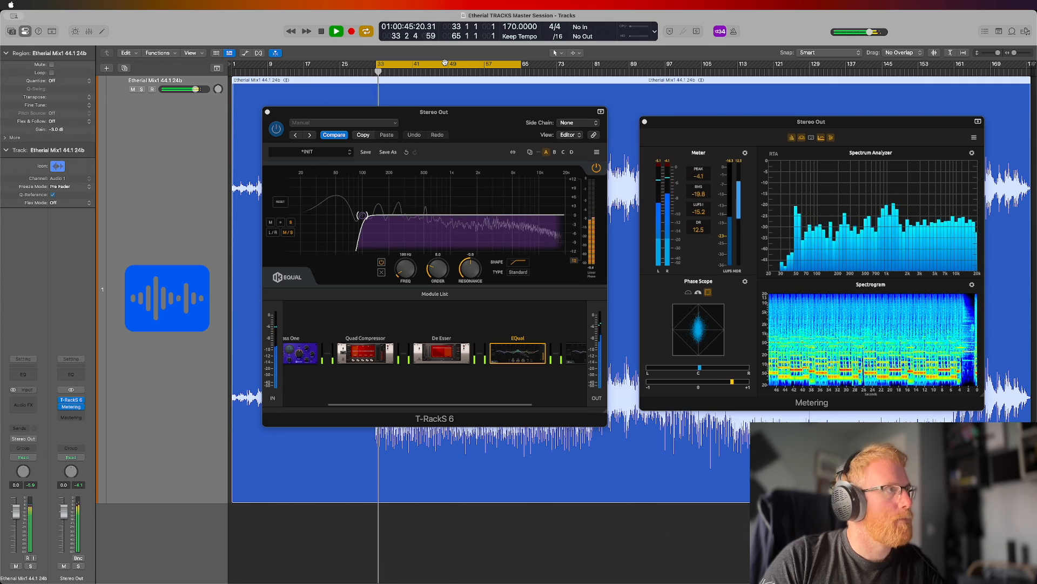
pyautogui.moveTo(361, 217); pyautogui.dragTo(335, 215)
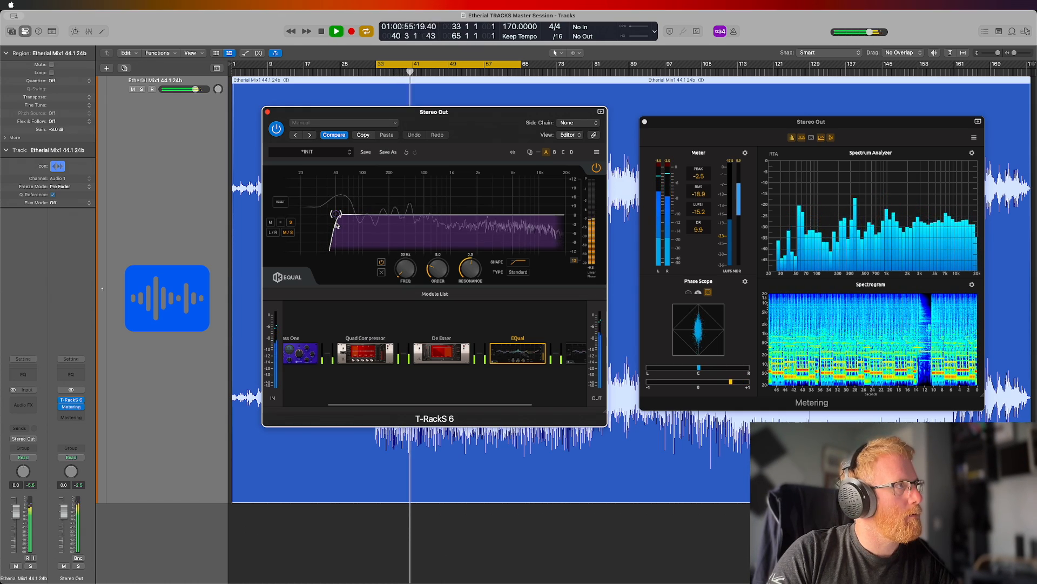
# Compare the sound with the M/S EQual bypassed and active during playback, leave it active and stop playback.
pyautogui.moveTo(511, 374)
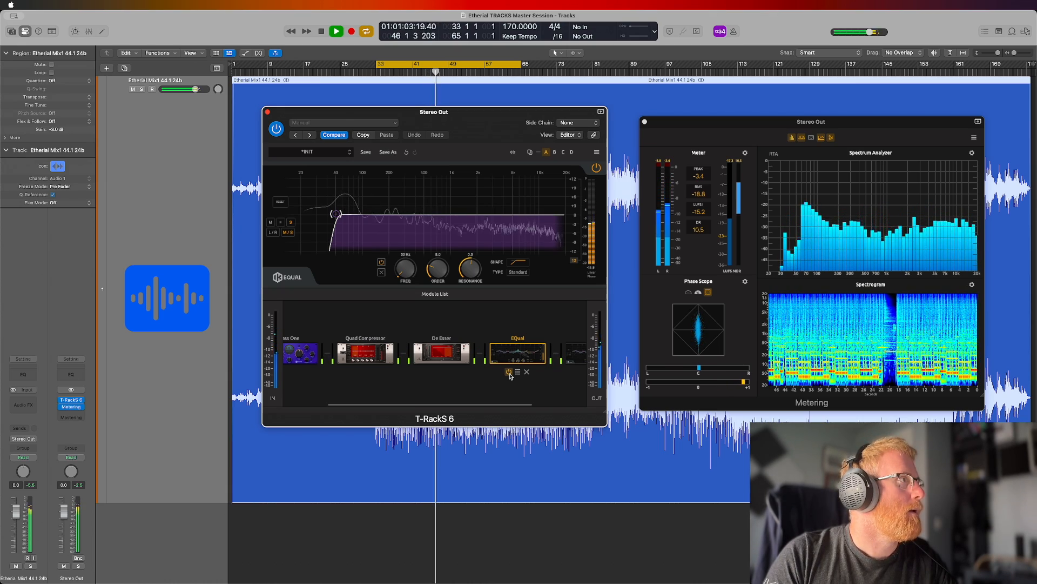
pyautogui.click(510, 372)
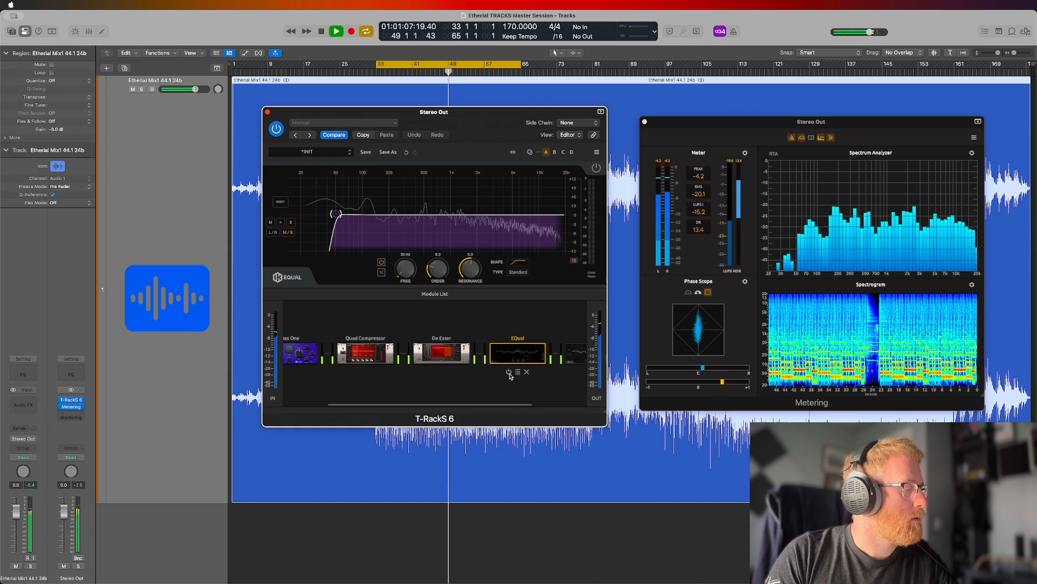
pyautogui.click(510, 373)
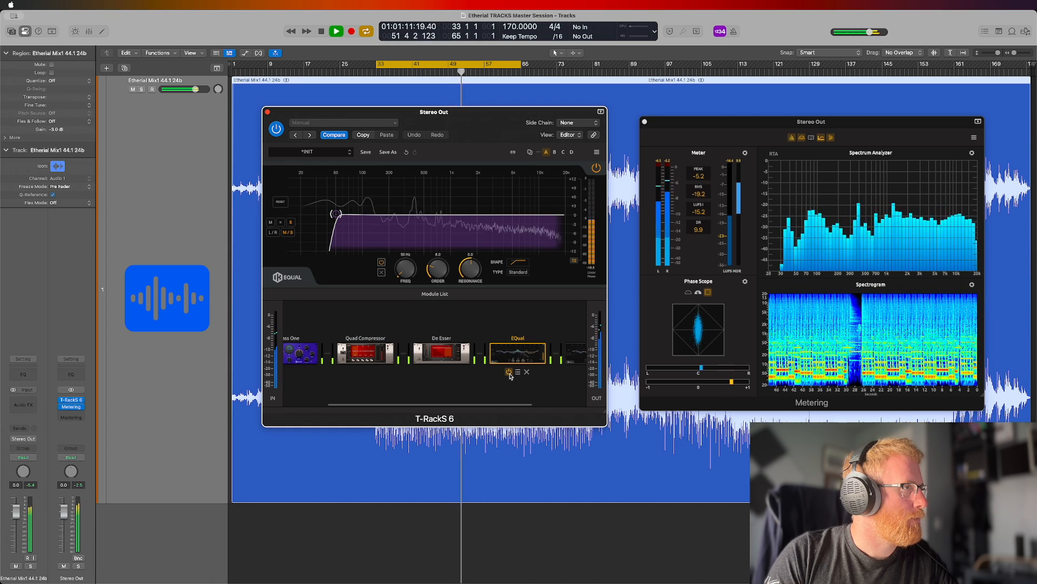
pyautogui.click(510, 373)
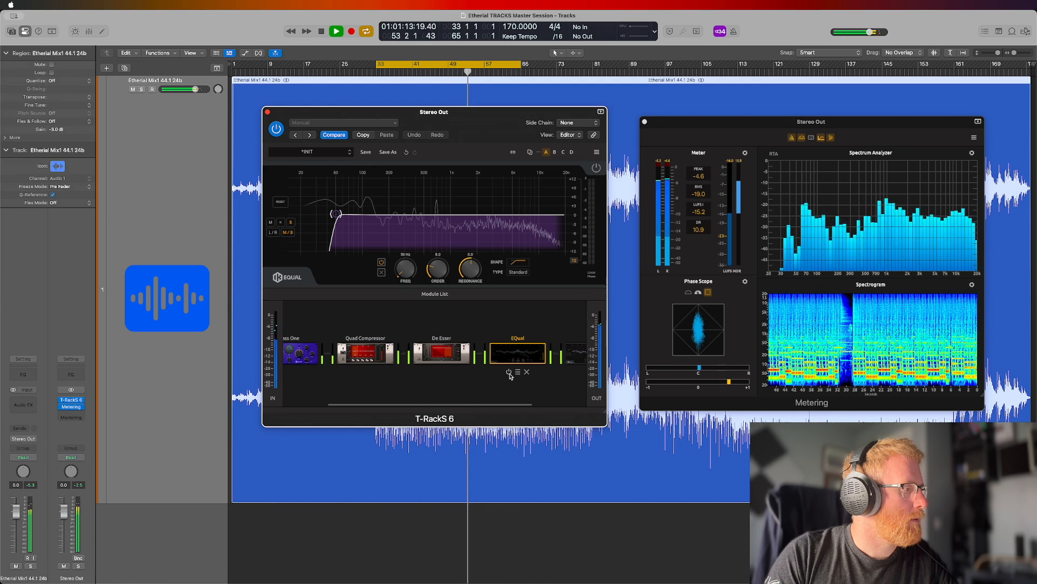
pyautogui.click(510, 373)
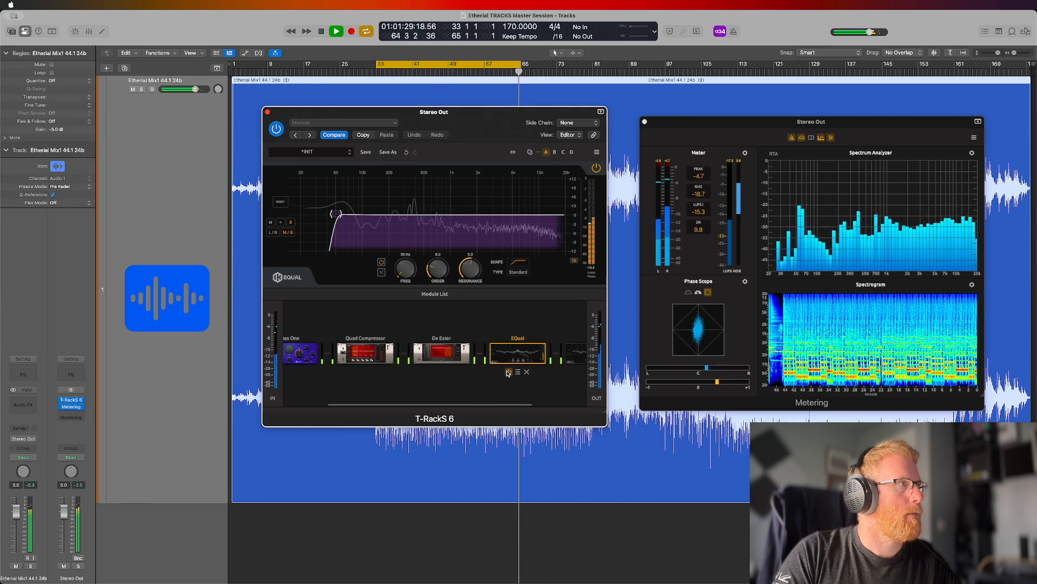
pyautogui.click(509, 371)
pyautogui.click(508, 372)
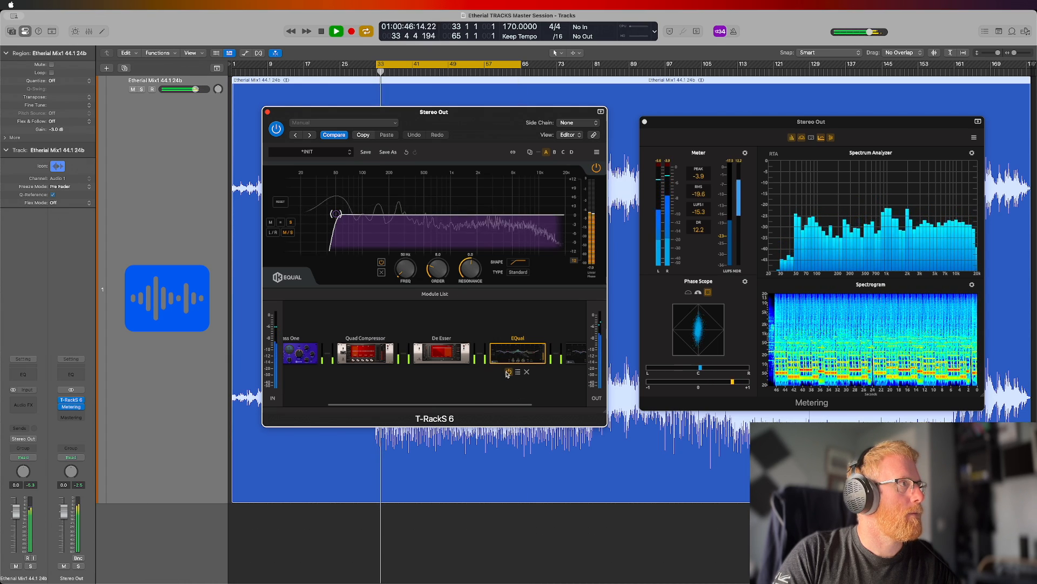
pyautogui.press('space')
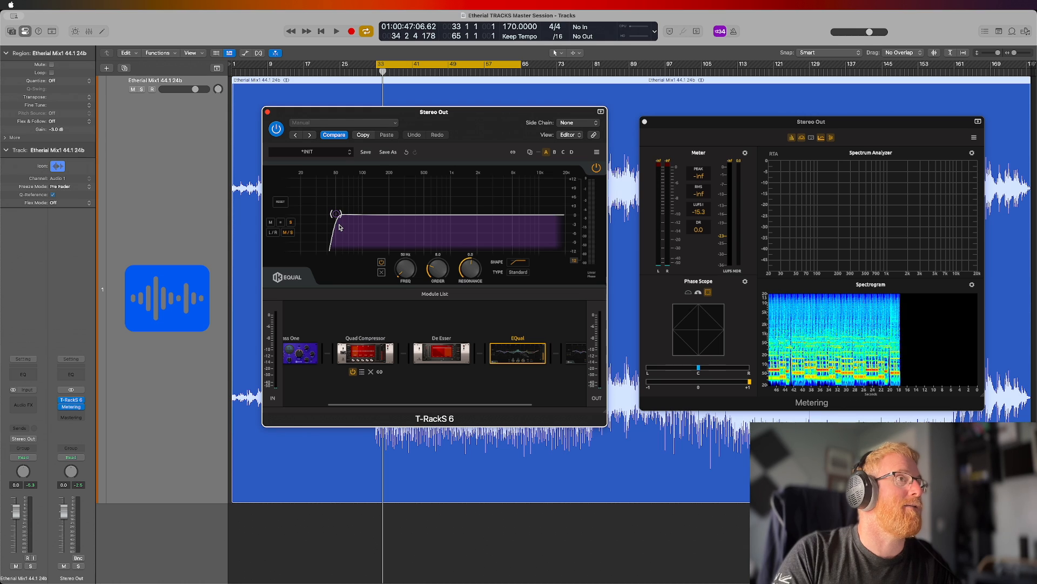
# Play the loop again with the output end of the module chain in view and stop playback.
pyautogui.press('space')
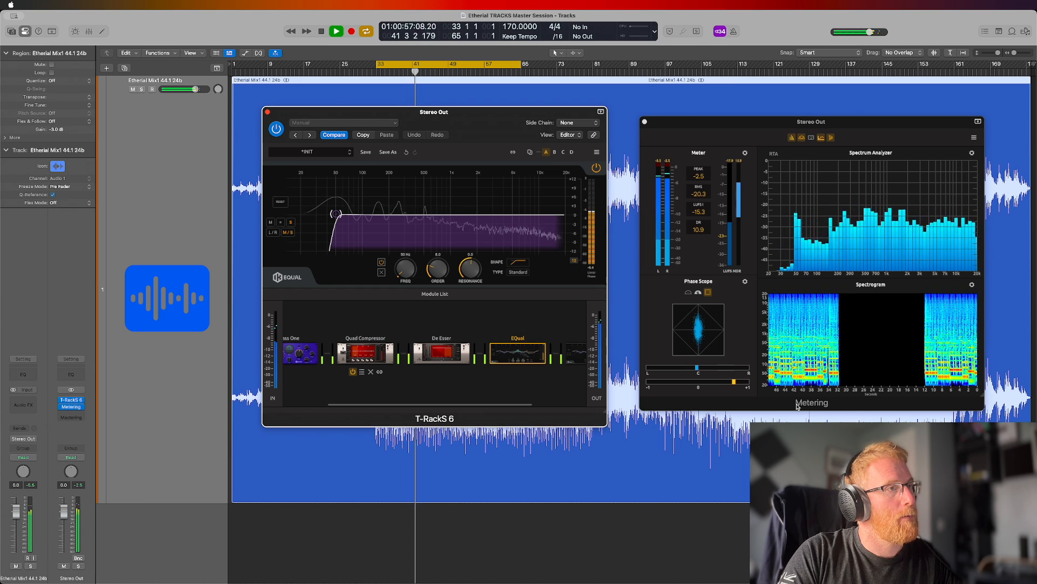
pyautogui.moveTo(505, 405); pyautogui.dragTo(561, 410)
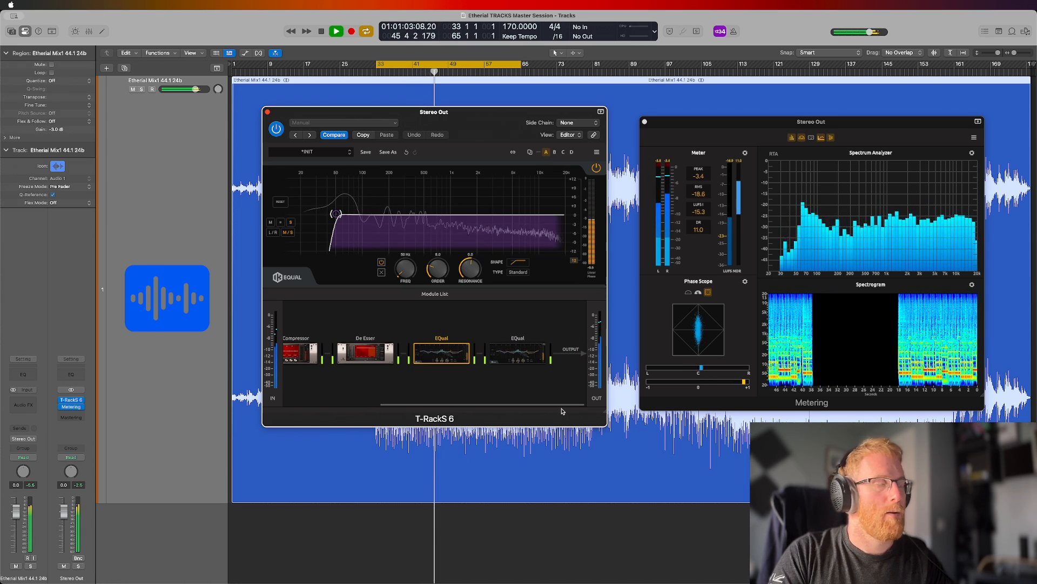
pyautogui.hotkey('ctrl', 'Up')
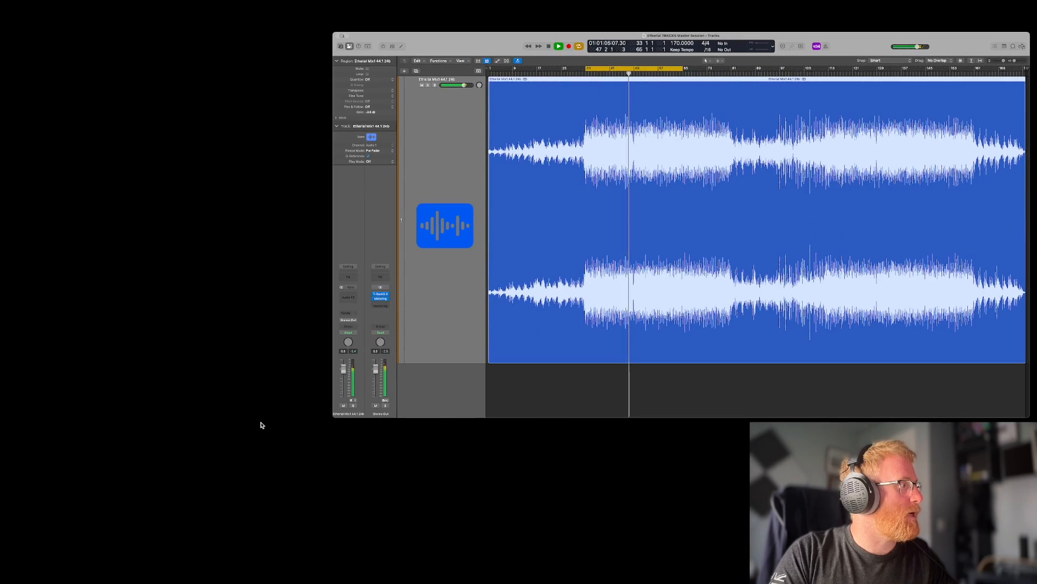
pyautogui.click(261, 423)
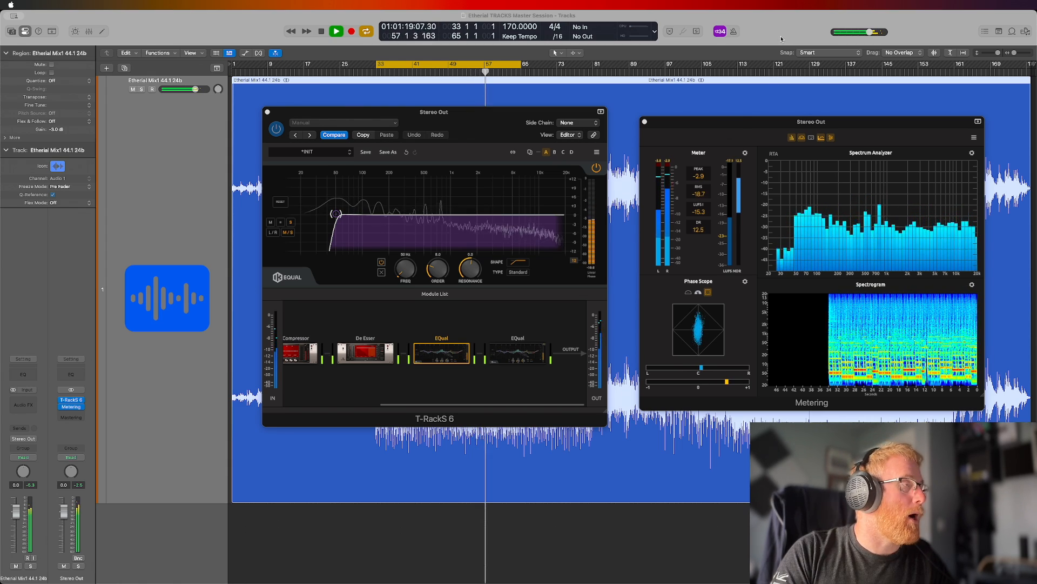
pyautogui.click(488, 116)
pyautogui.press('space')
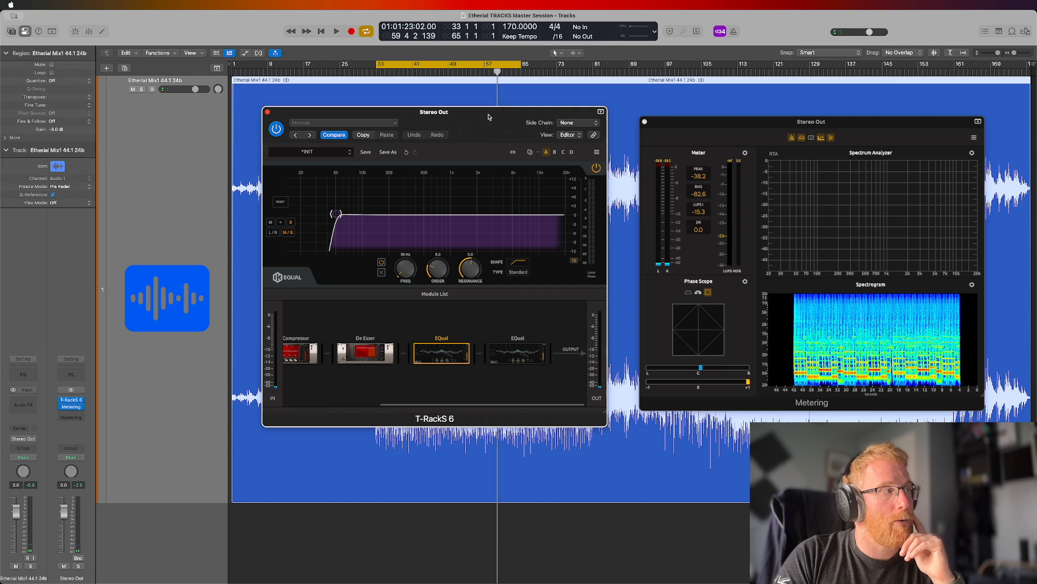
# Examine the Master category of plug-ins available for the audio track's insert slot without adding any.
pyautogui.click(55, 324)
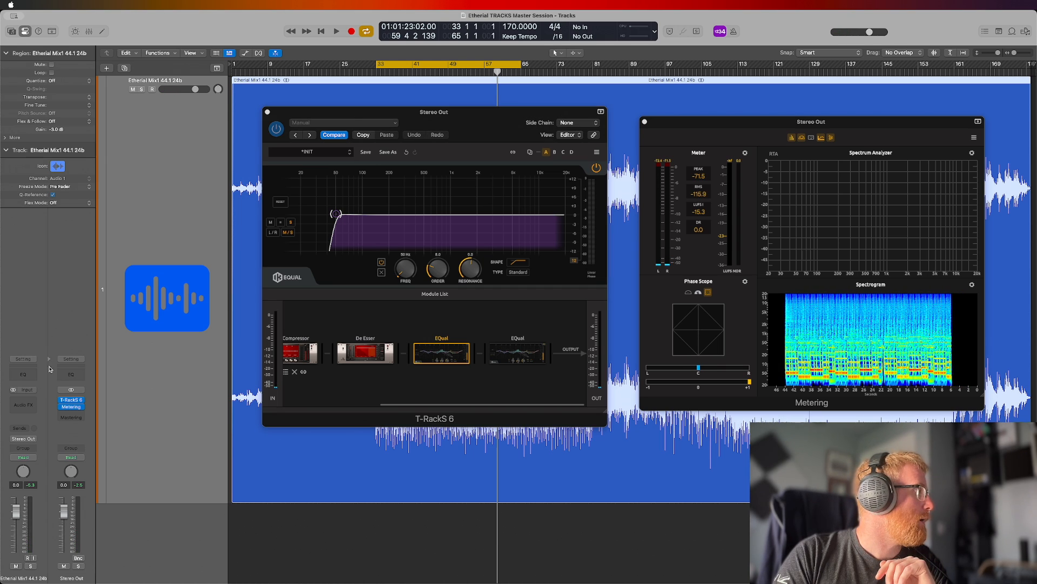
pyautogui.click(33, 402)
pyautogui.moveTo(49, 425)
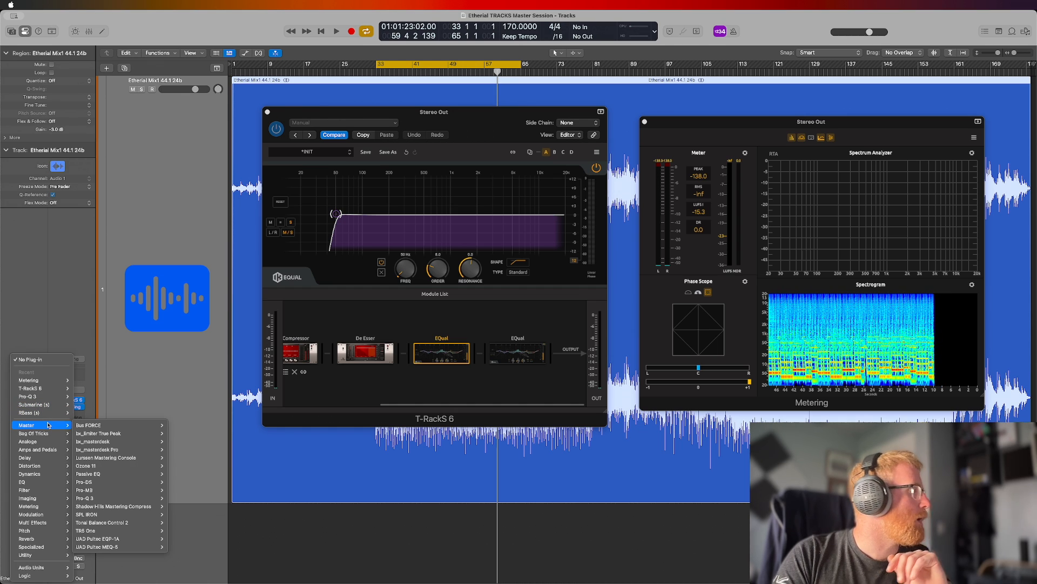
pyautogui.moveTo(106, 427)
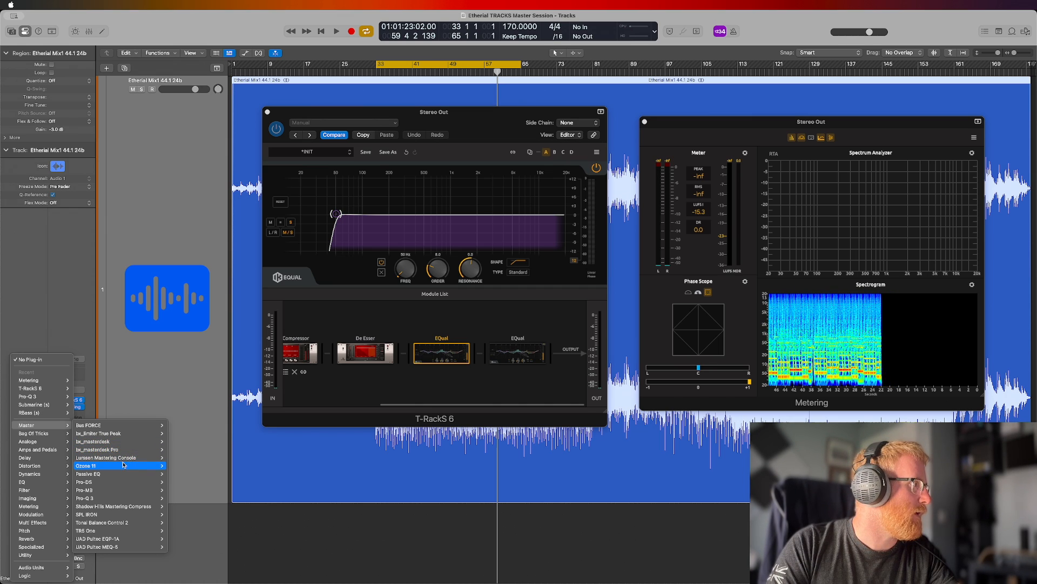
pyautogui.moveTo(140, 463)
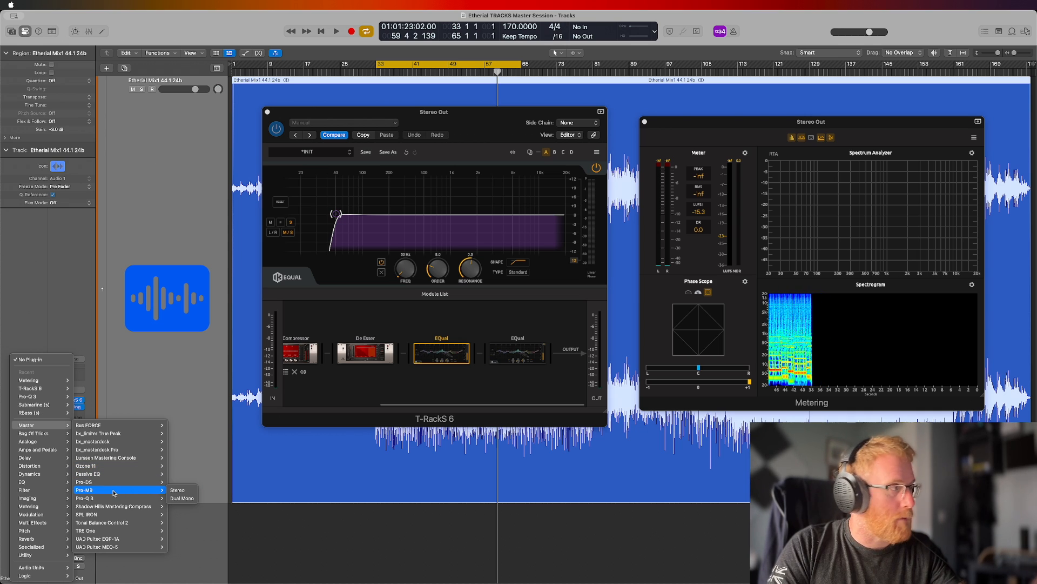
pyautogui.moveTo(112, 499)
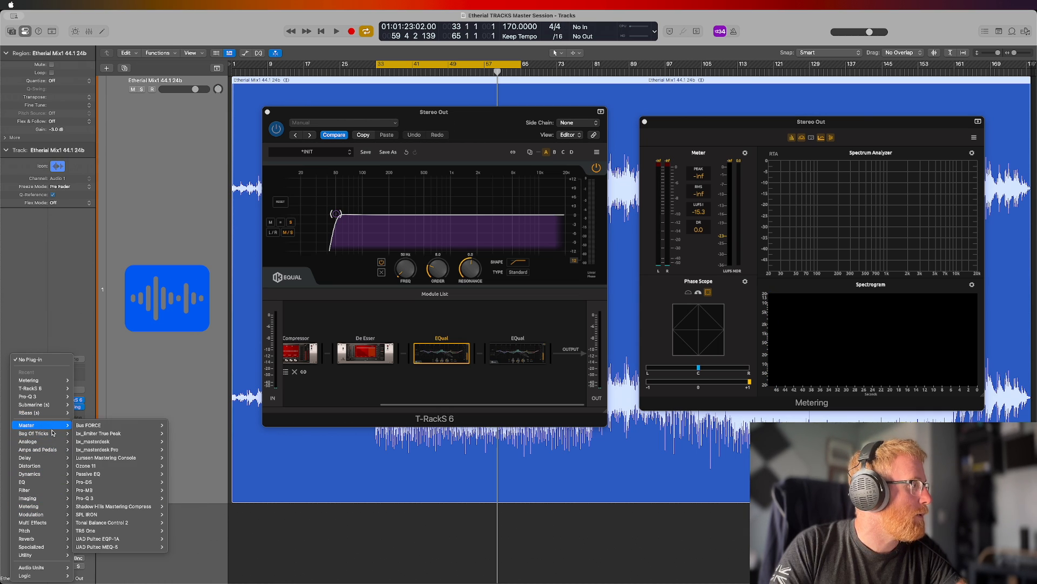
pyautogui.moveTo(143, 524)
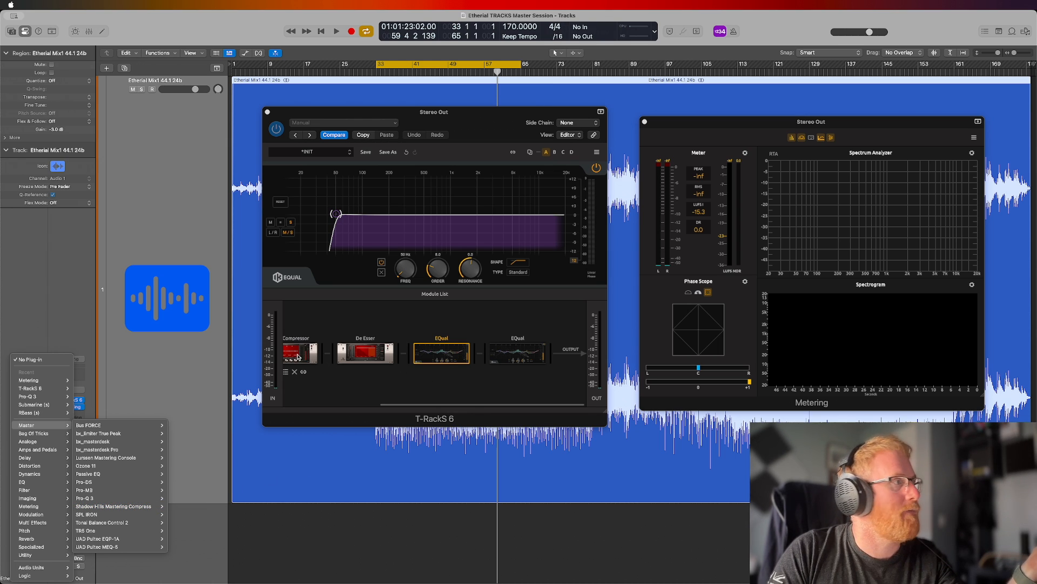
pyautogui.click(397, 399)
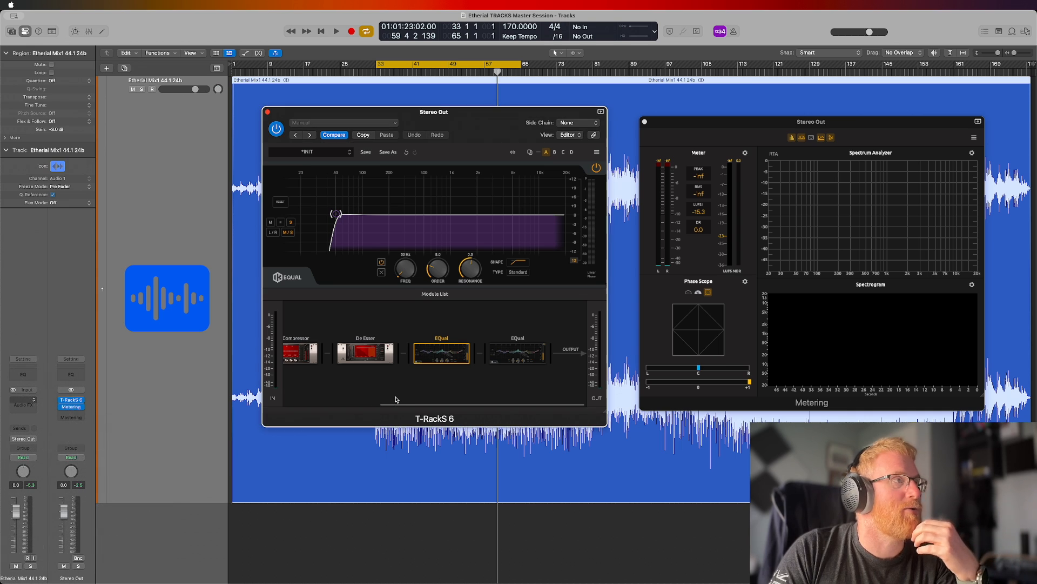
# Add the Classic Clipper module to the end of the T-RackS 6 chain, after the second EQual, and show its controls.
pyautogui.click(519, 419)
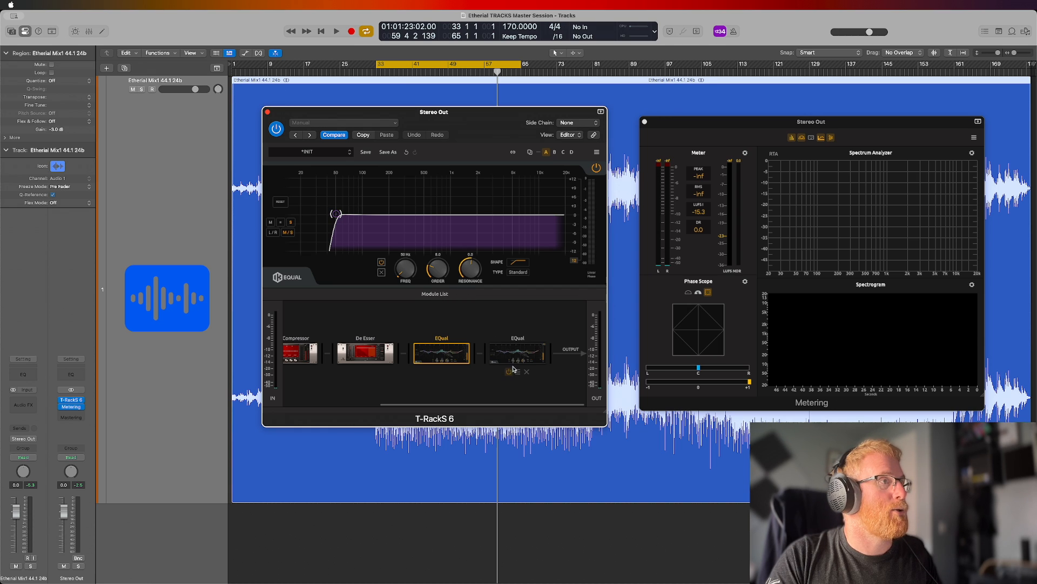
pyautogui.click(428, 294)
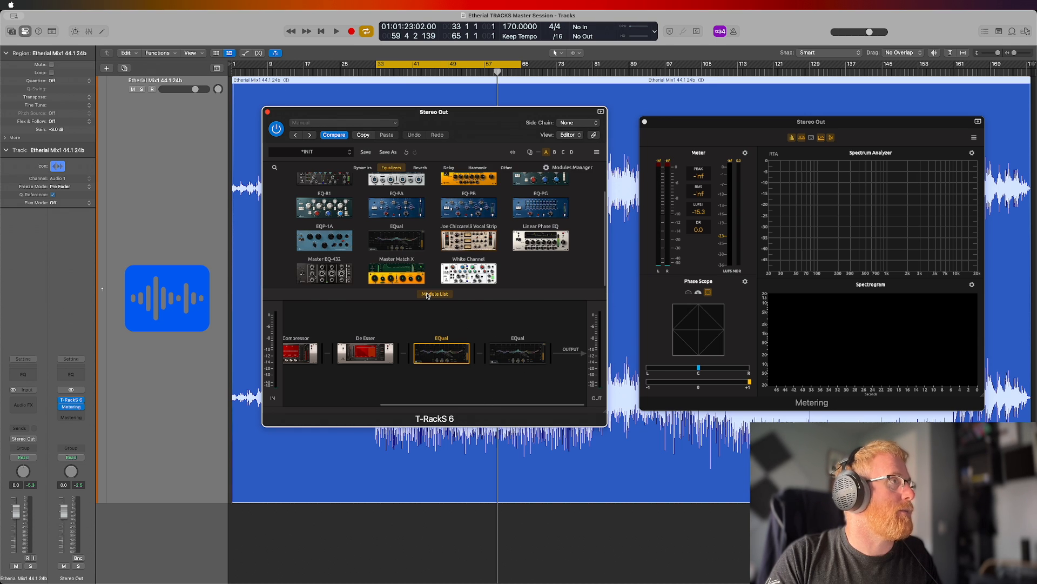
pyautogui.scroll(2, 456, 254)
pyautogui.scroll(-2, 457, 257)
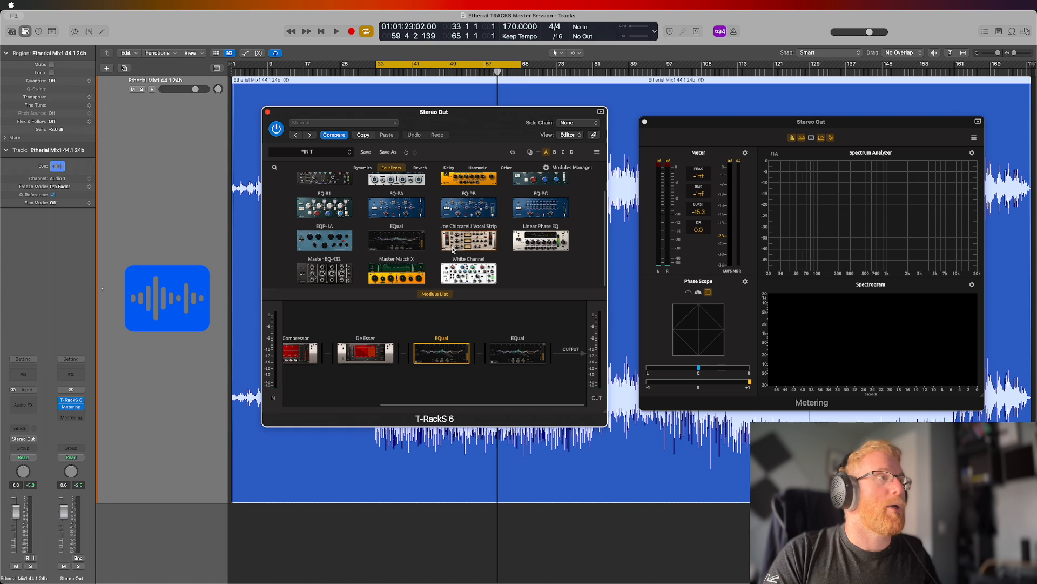
pyautogui.scroll(2, 455, 251)
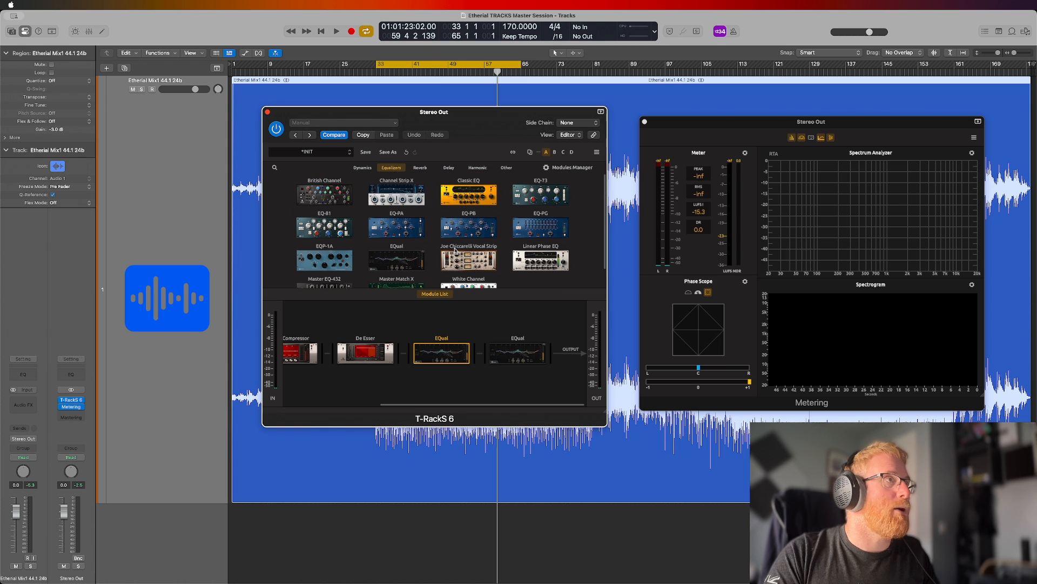
pyautogui.click(394, 169)
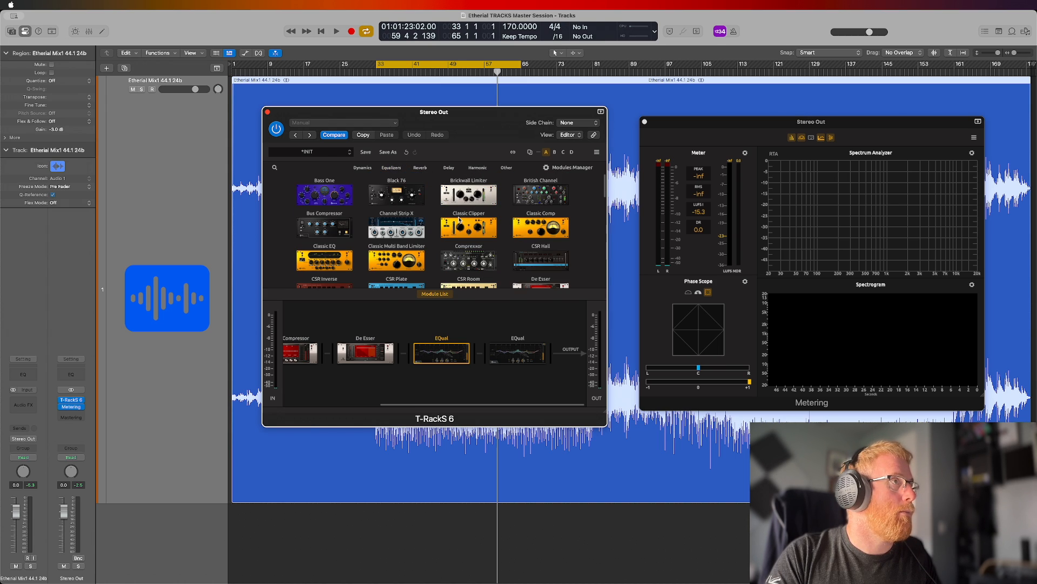
pyautogui.moveTo(473, 219); pyautogui.dragTo(555, 347)
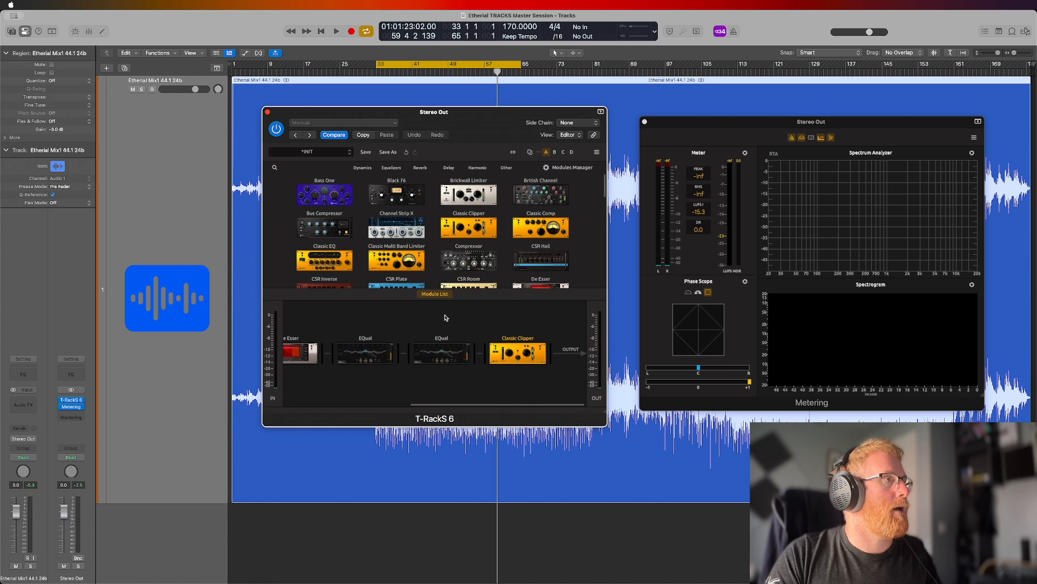
pyautogui.click(435, 293)
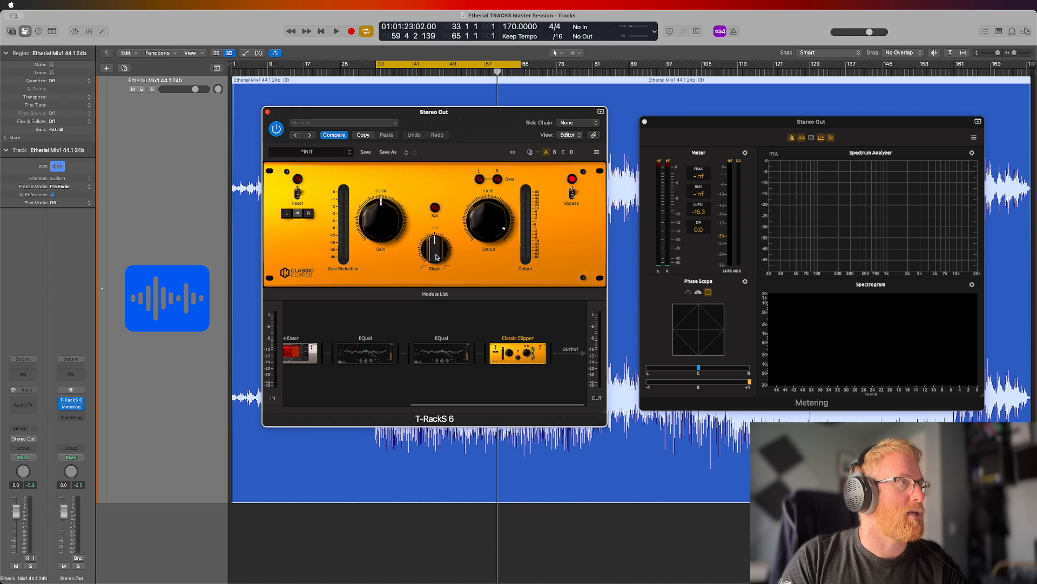
# Turn down the Classic Clipper's slope and fine-tune its output level while the bars 33 to 65 loop plays.
pyautogui.press('space')
pyautogui.moveTo(437, 257); pyautogui.dragTo(439, 346)
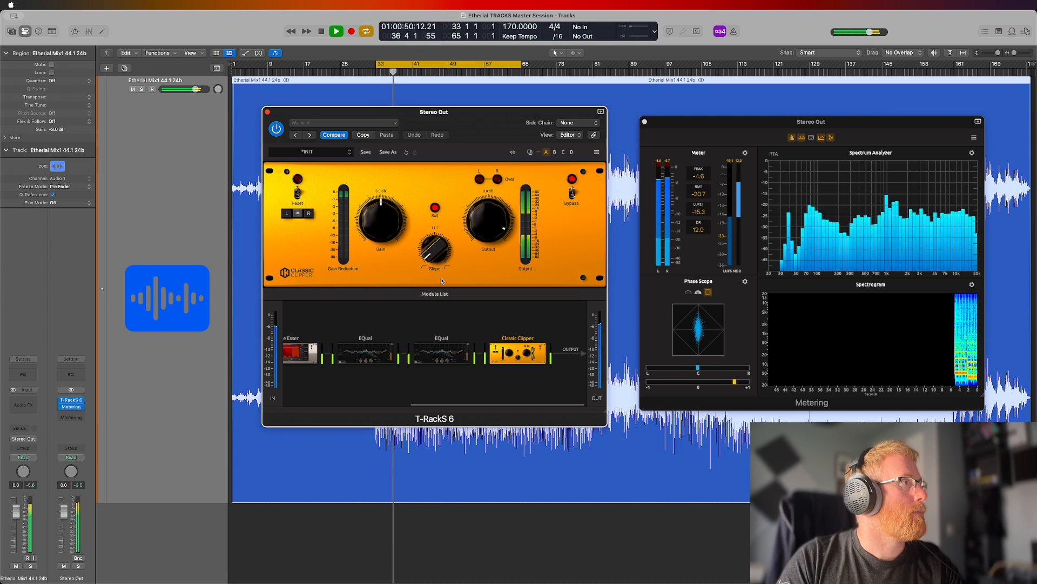
pyautogui.moveTo(434, 257); pyautogui.dragTo(432, 252)
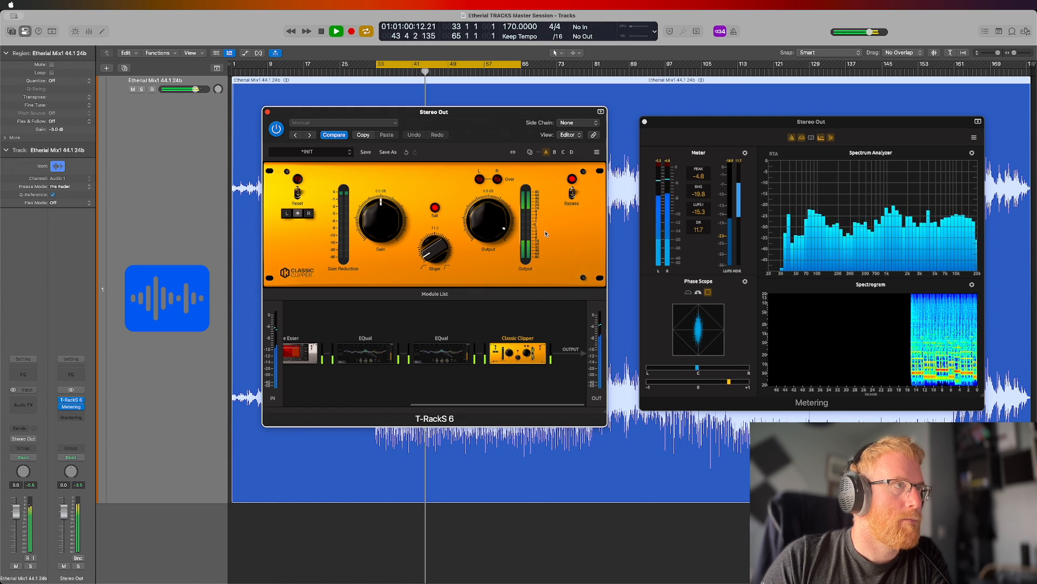
pyautogui.scroll(-3, 491, 230)
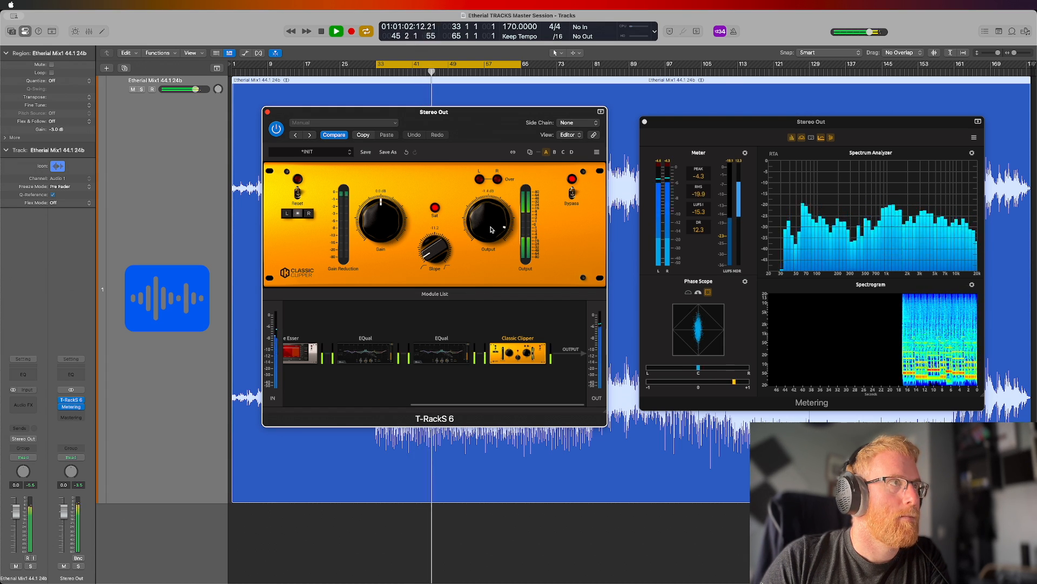
pyautogui.scroll(1, 490, 229)
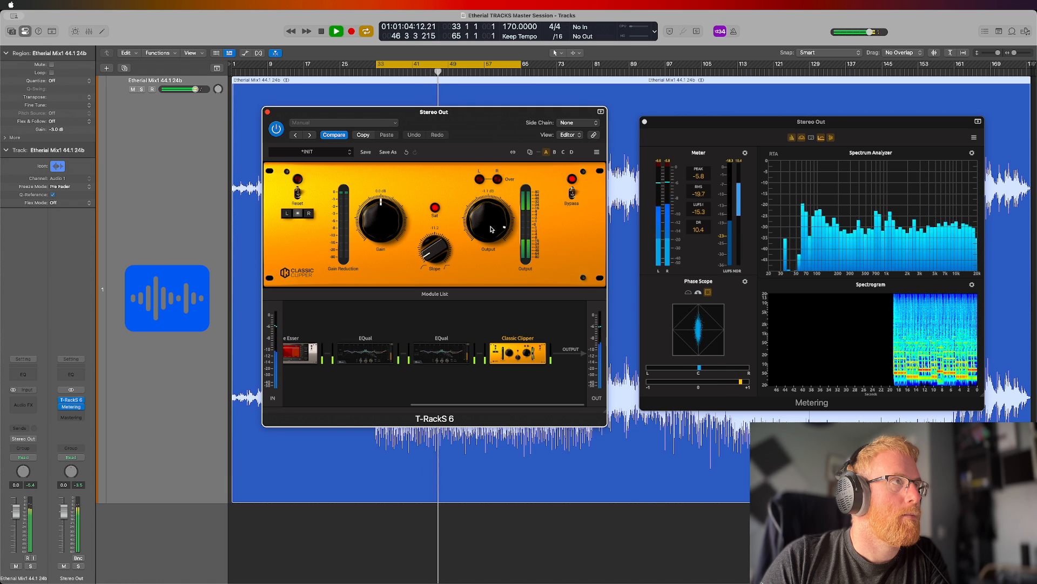
pyautogui.scroll(1, 491, 229)
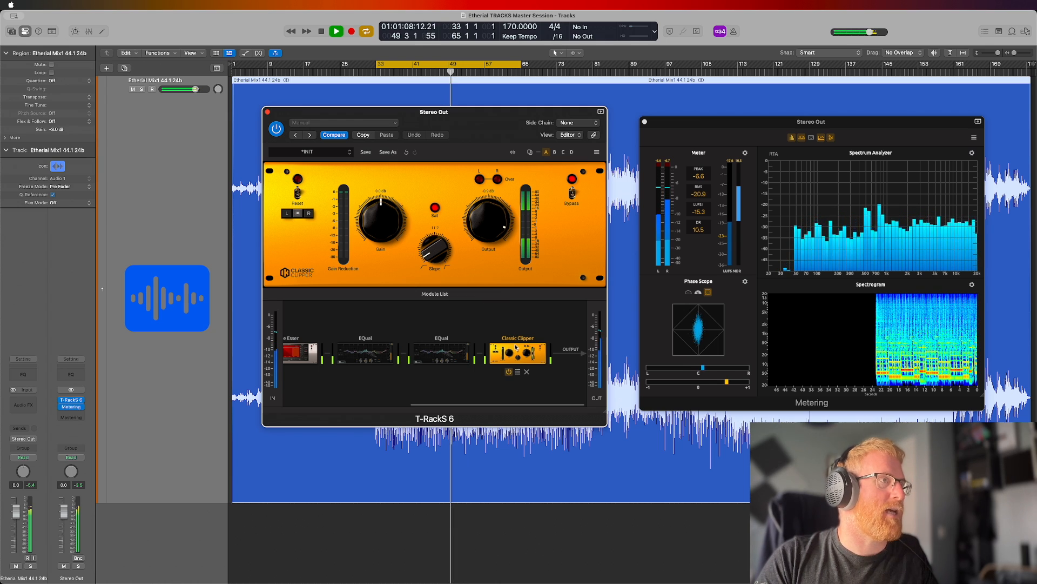
# Compare the Classic Clipper bypassed and active while trimming its output slightly, leave it active and stop playback.
pyautogui.click(507, 372)
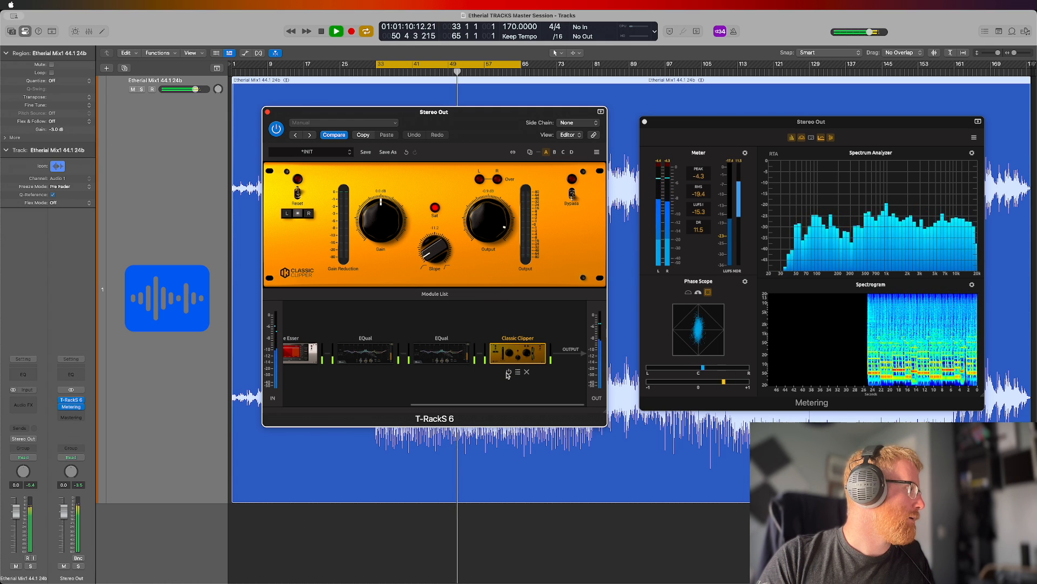
pyautogui.click(335, 443)
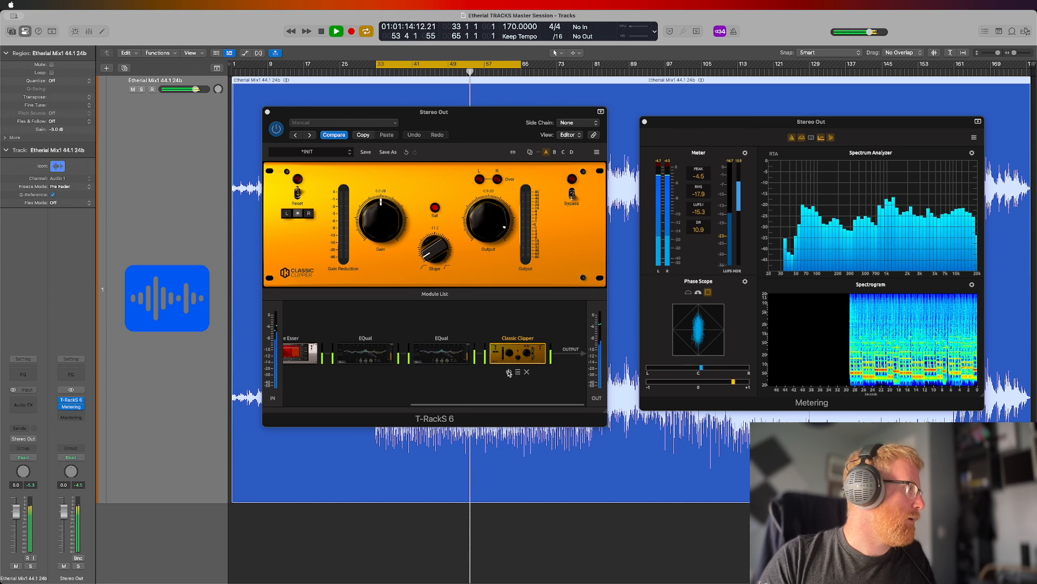
pyautogui.click(509, 372)
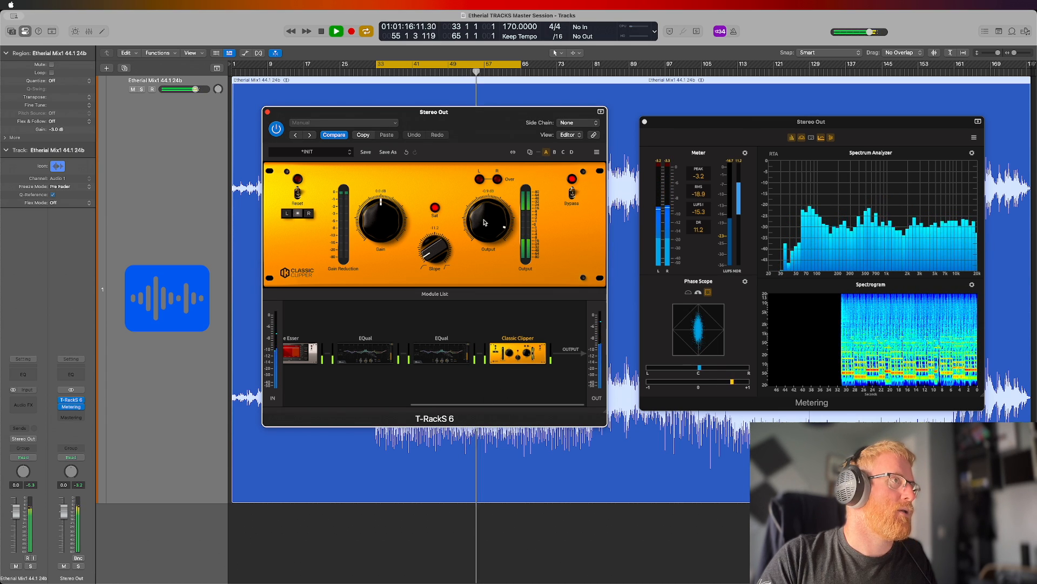
pyautogui.moveTo(485, 221); pyautogui.dragTo(485, 222)
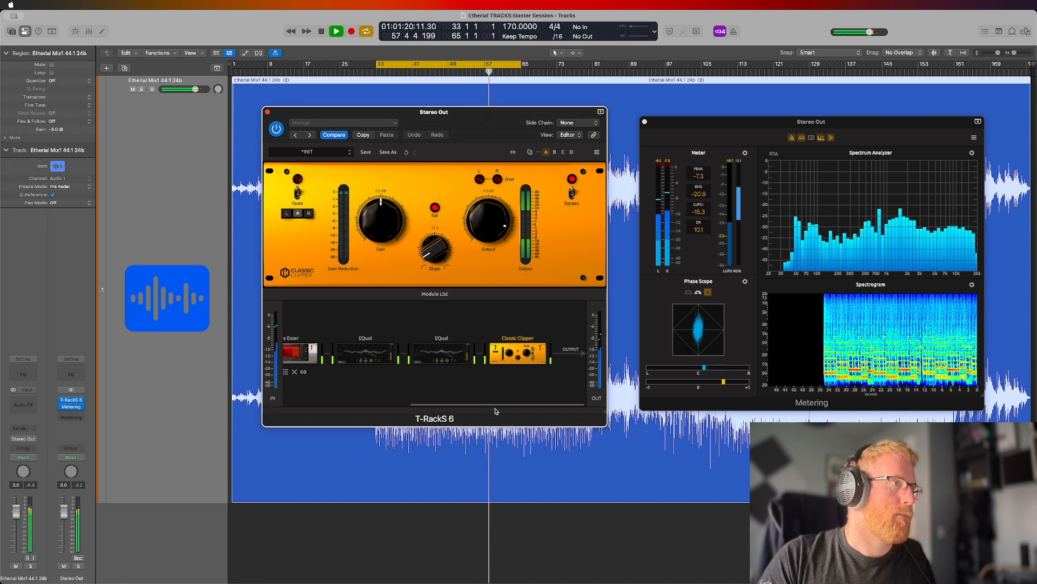
pyautogui.click(510, 372)
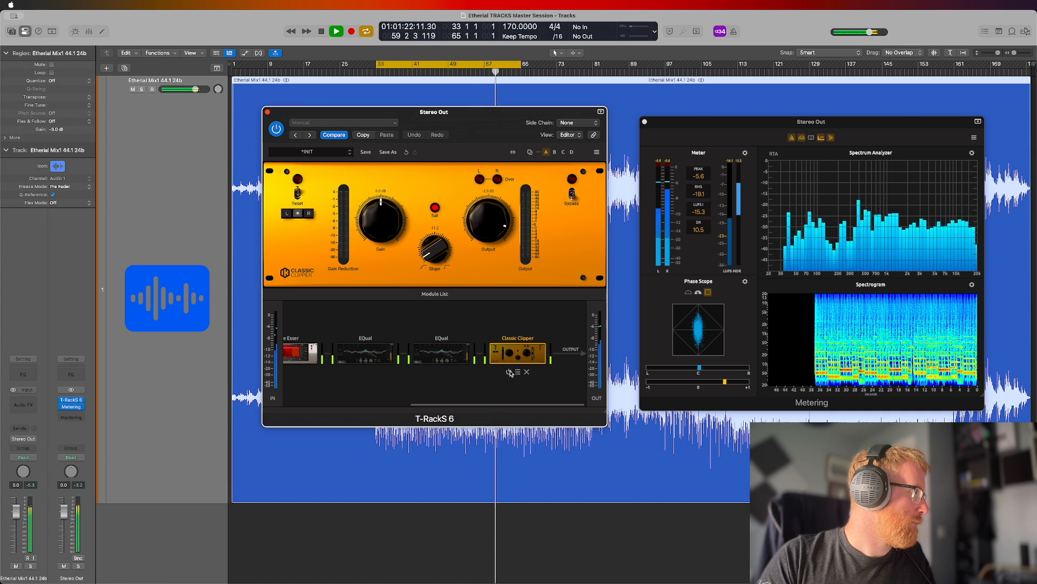
pyautogui.click(510, 373)
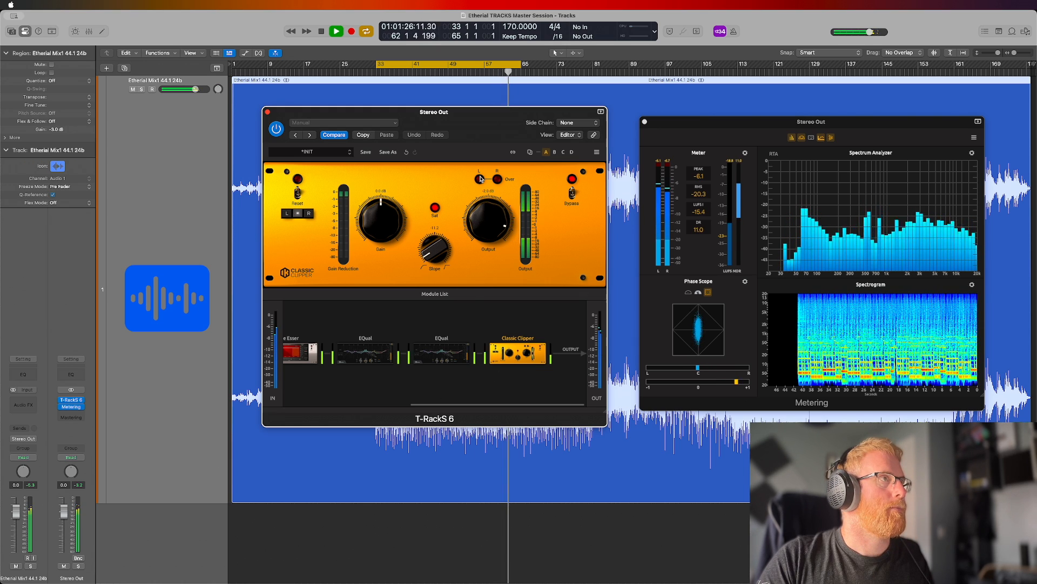
pyautogui.press('space')
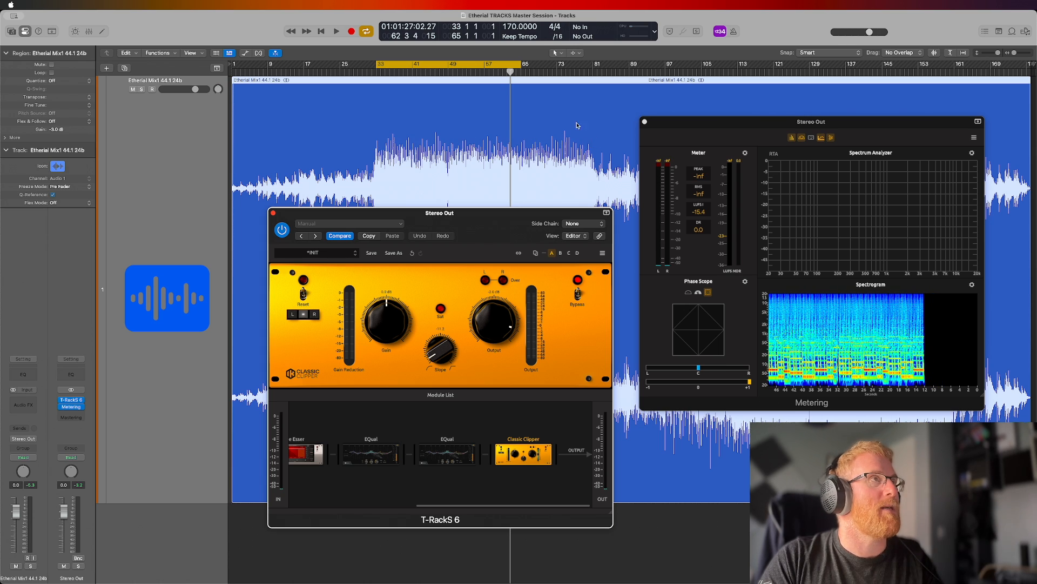
# Extend the cycle range to bar 81 and move the T-RackS 6 window back up beside the Metering window.
pyautogui.moveTo(517, 65); pyautogui.dragTo(593, 65)
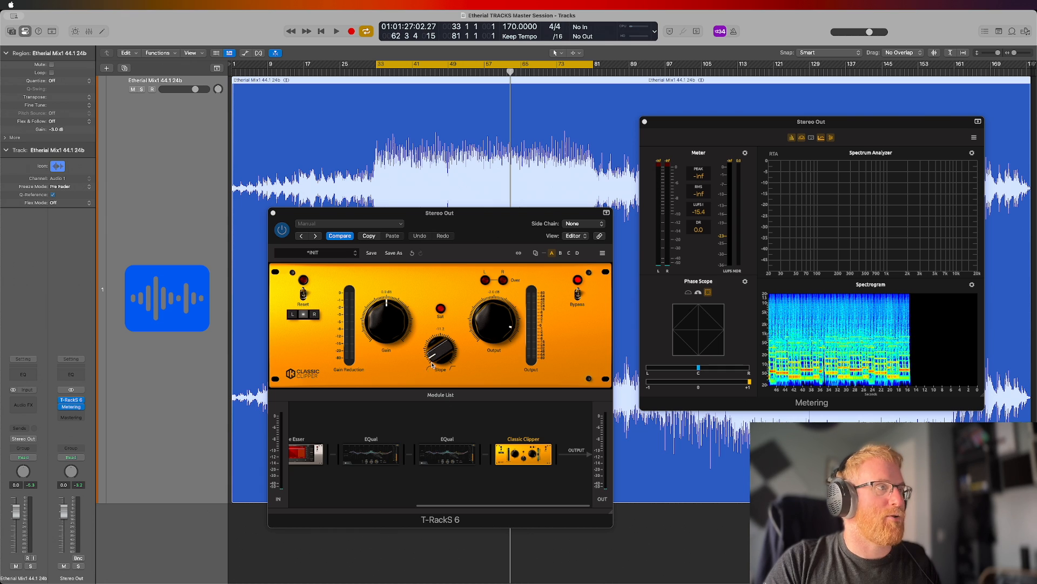
pyautogui.moveTo(480, 221); pyautogui.dragTo(491, 131)
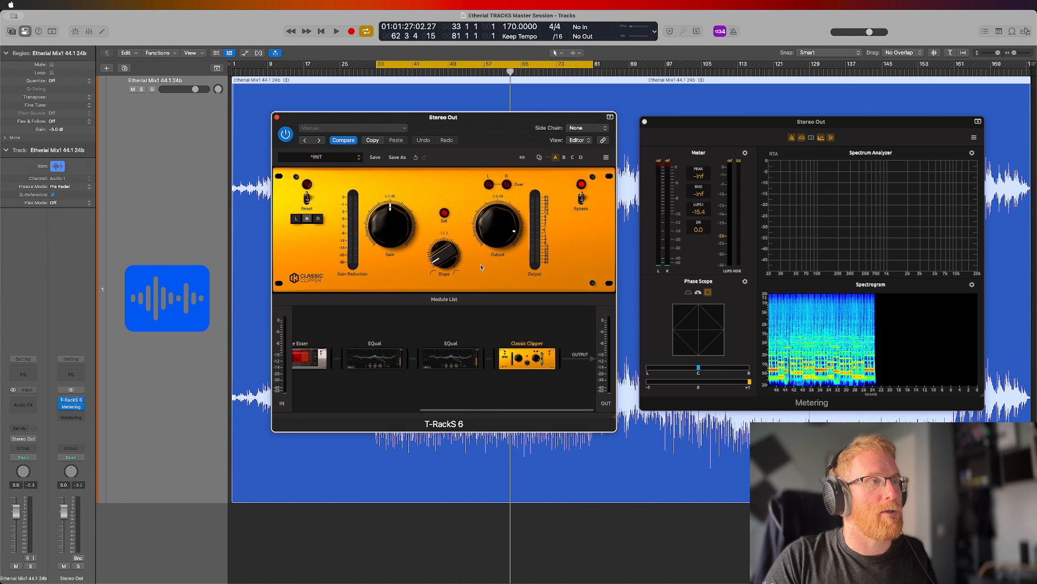
# Add the One module to the end of the chain, after the Classic Clipper, and show its controls.
pyautogui.click(440, 301)
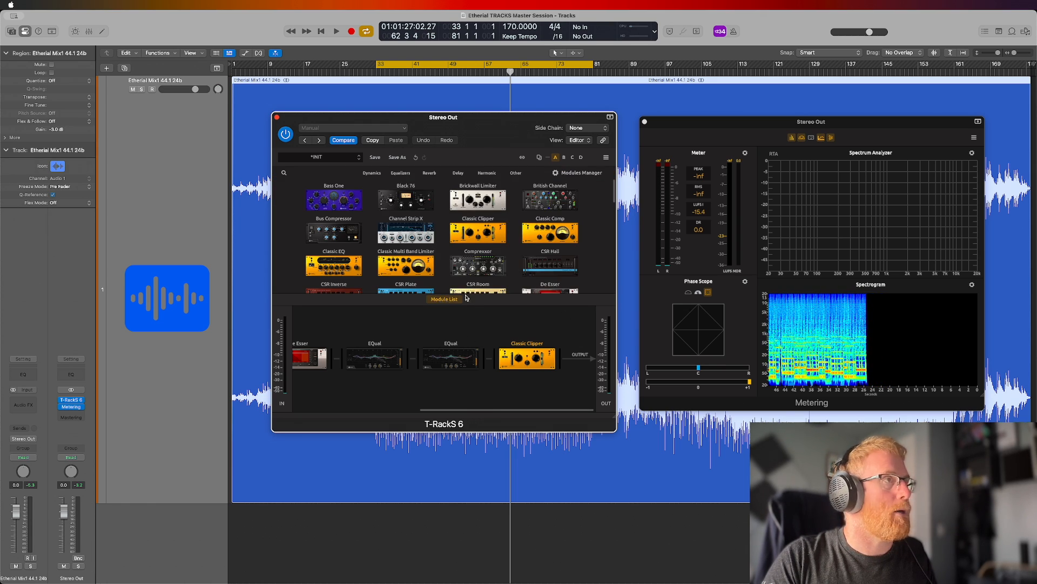
pyautogui.scroll(-10, 475, 221)
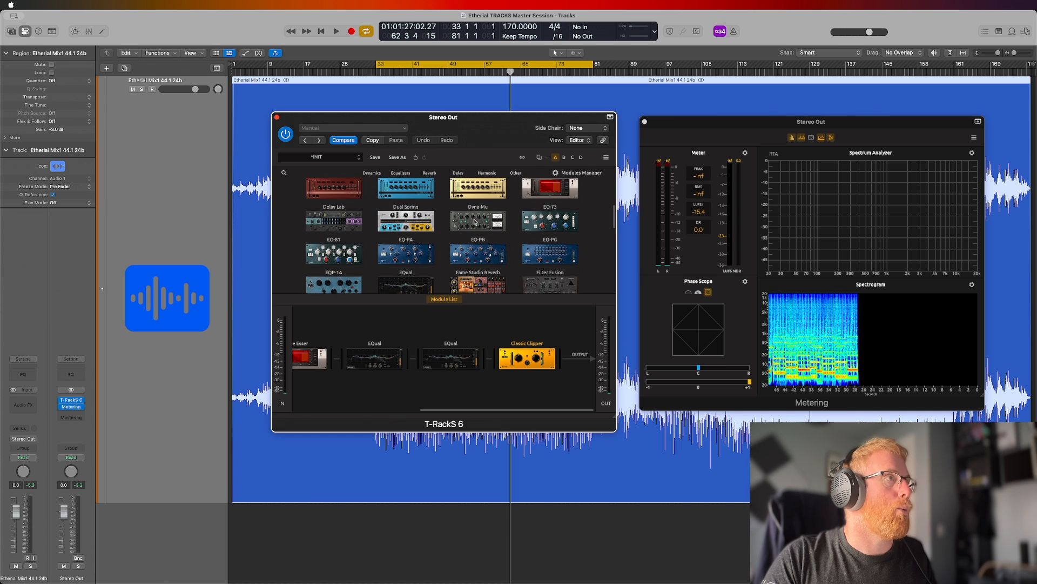
pyautogui.moveTo(550, 200); pyautogui.dragTo(595, 362)
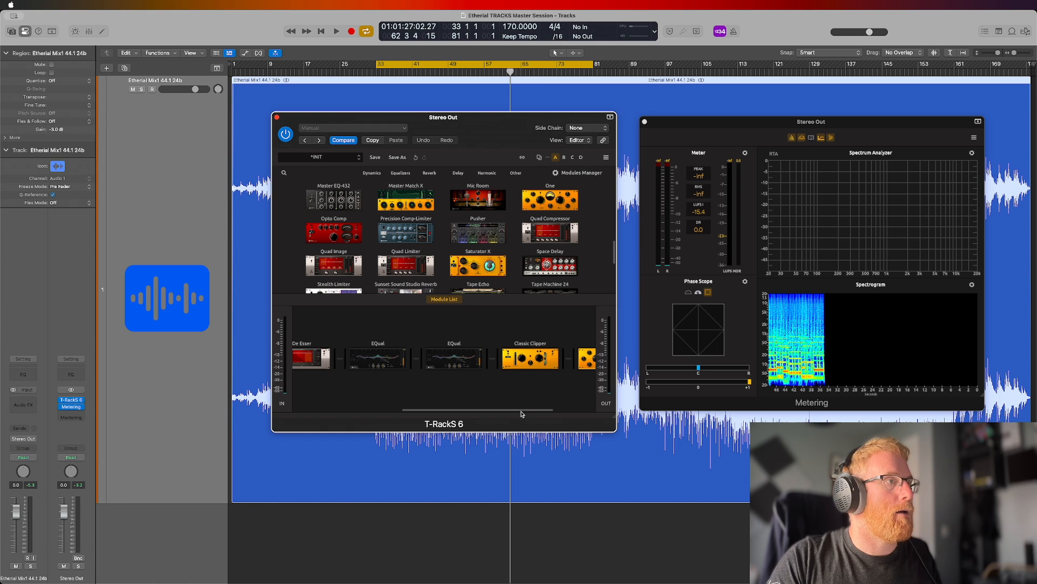
pyautogui.moveTo(522, 413); pyautogui.dragTo(563, 414)
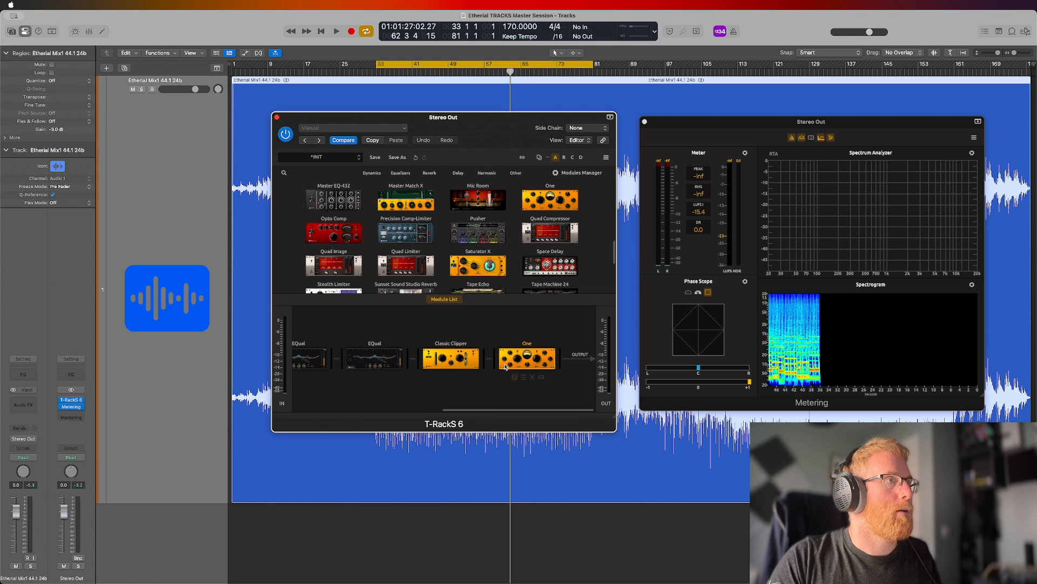
pyautogui.click(450, 300)
# Examine the user-created presets in the T-RackS 6 presets browser and close it without loading any.
pyautogui.click(324, 158)
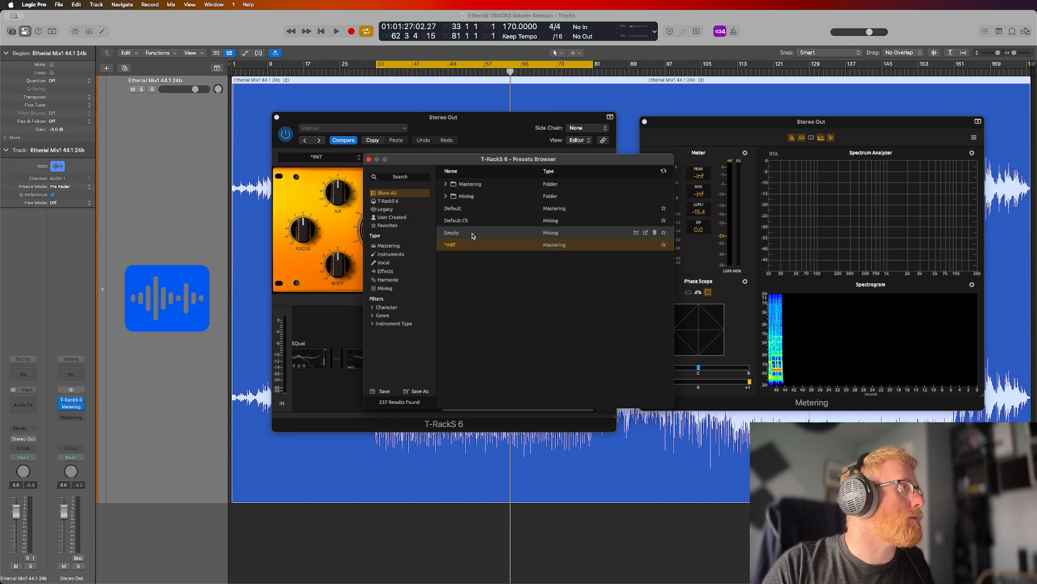
pyautogui.click(398, 219)
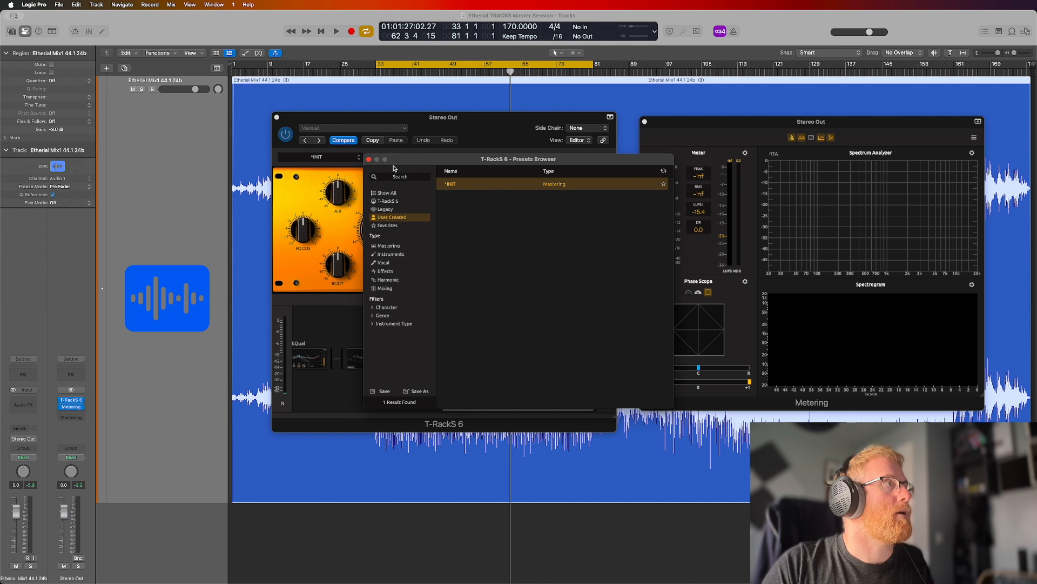
pyautogui.click(368, 159)
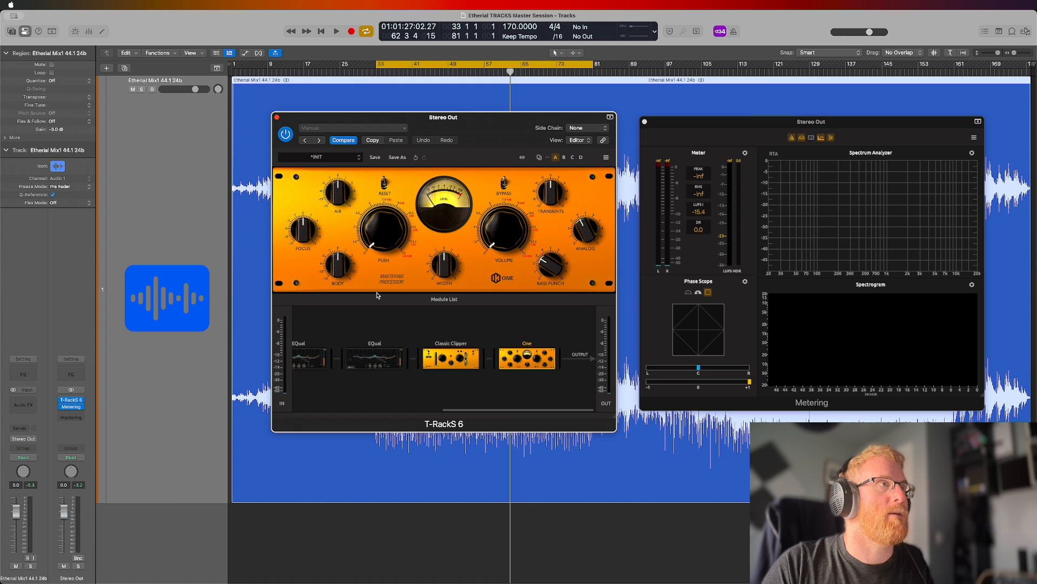
# Play the beginning of the bars 33 to 81 loop with the One module in the chain and stop playback.
pyautogui.press('space')
pyautogui.moveTo(537, 357)
pyautogui.moveTo(447, 265)
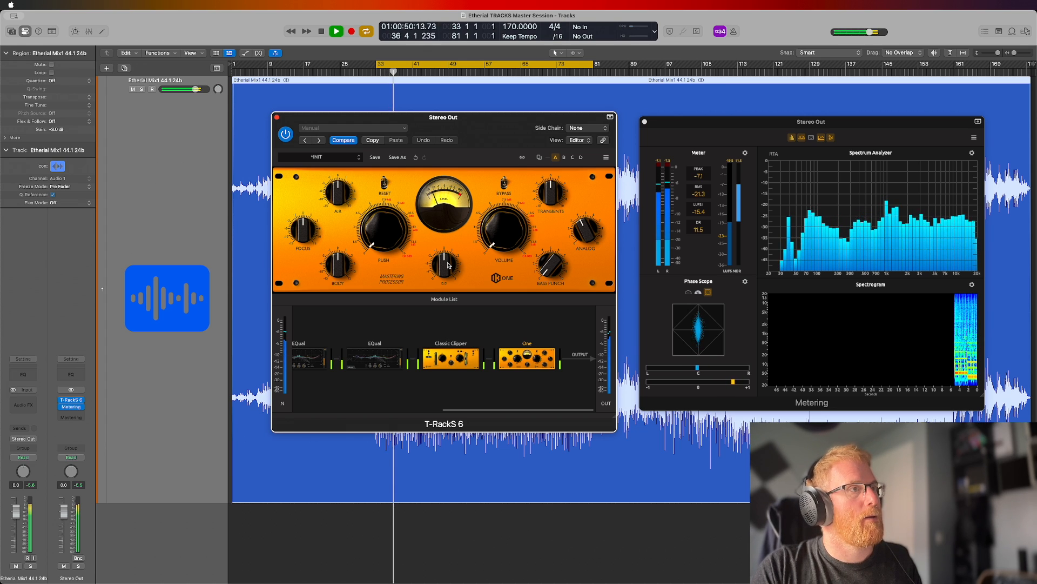
pyautogui.press('space')
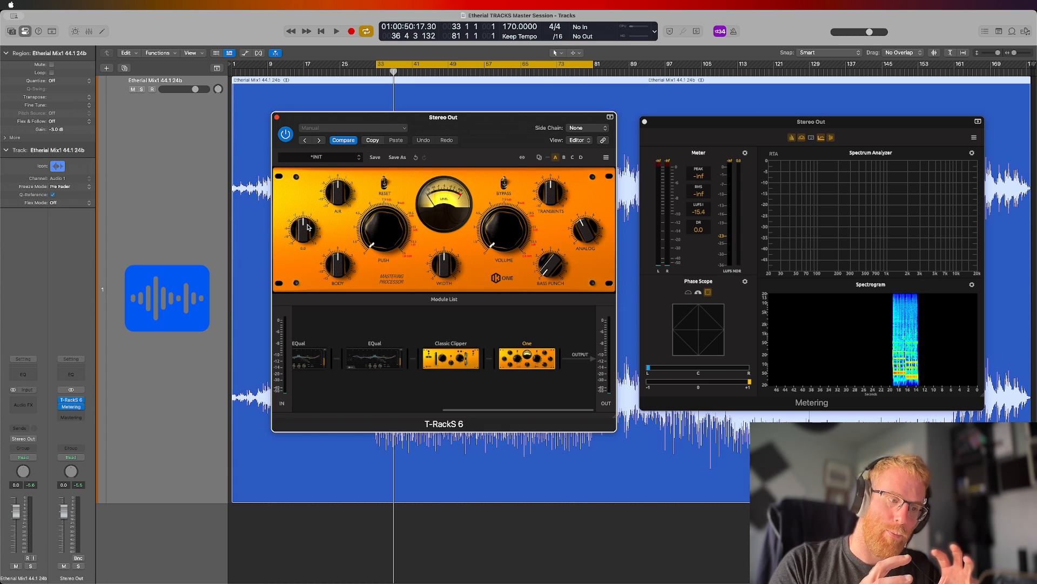
# Restart the loop and adjust the One module's Focus by ear to a moderately raised setting.
pyautogui.press('space')
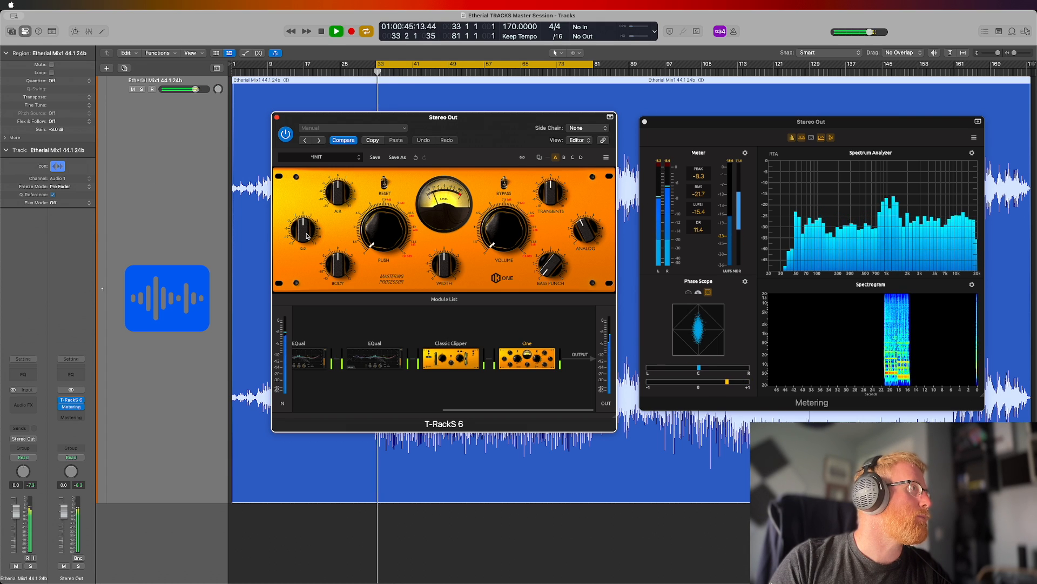
pyautogui.moveTo(309, 227); pyautogui.dragTo(311, 203)
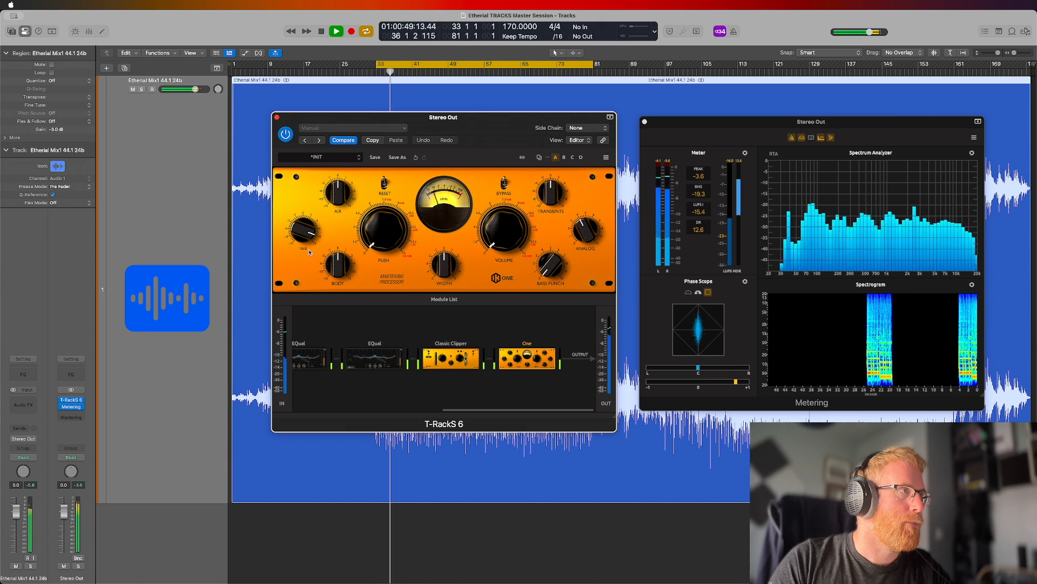
pyautogui.moveTo(303, 236)
pyautogui.mouseDown()
pyautogui.moveTo(304, 225)
pyautogui.moveTo(302, 260)
pyautogui.moveTo(307, 238)
pyautogui.mouseUp()
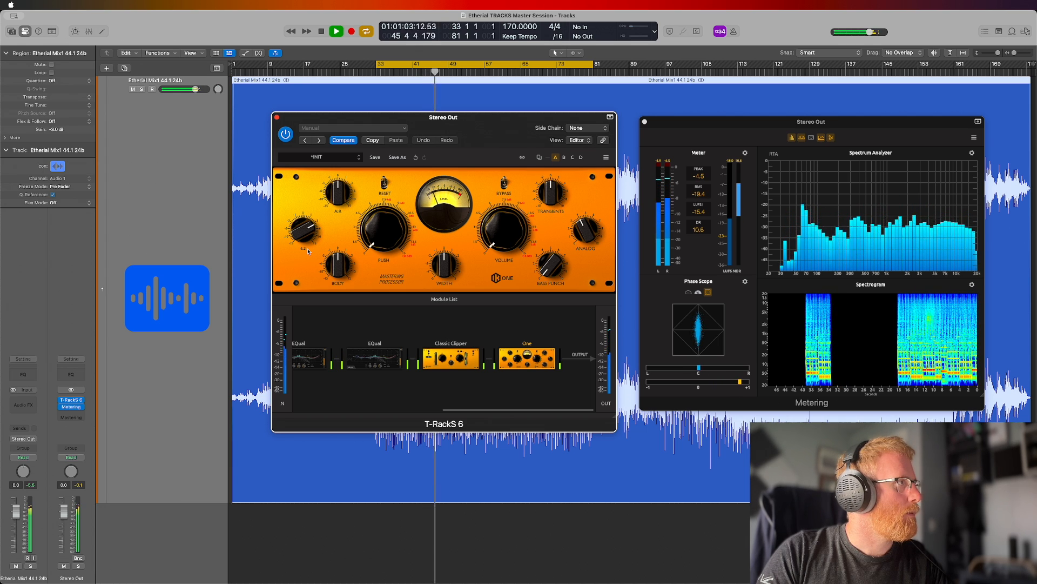
# Compare the playing loop with the One module bypassed and active, turn its Air slightly down and stop playback.
pyautogui.moveTo(517, 376)
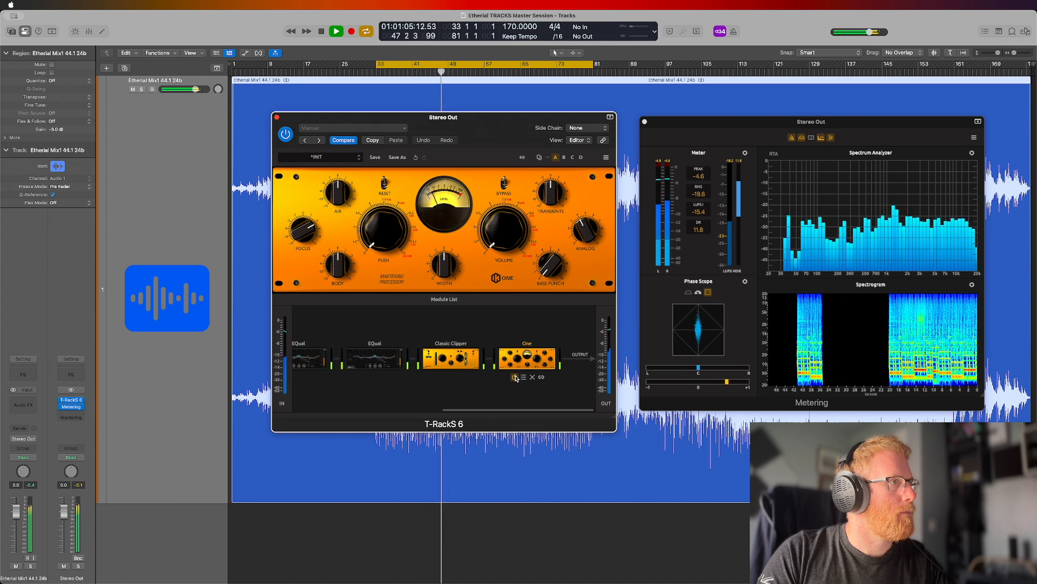
pyautogui.click(515, 377)
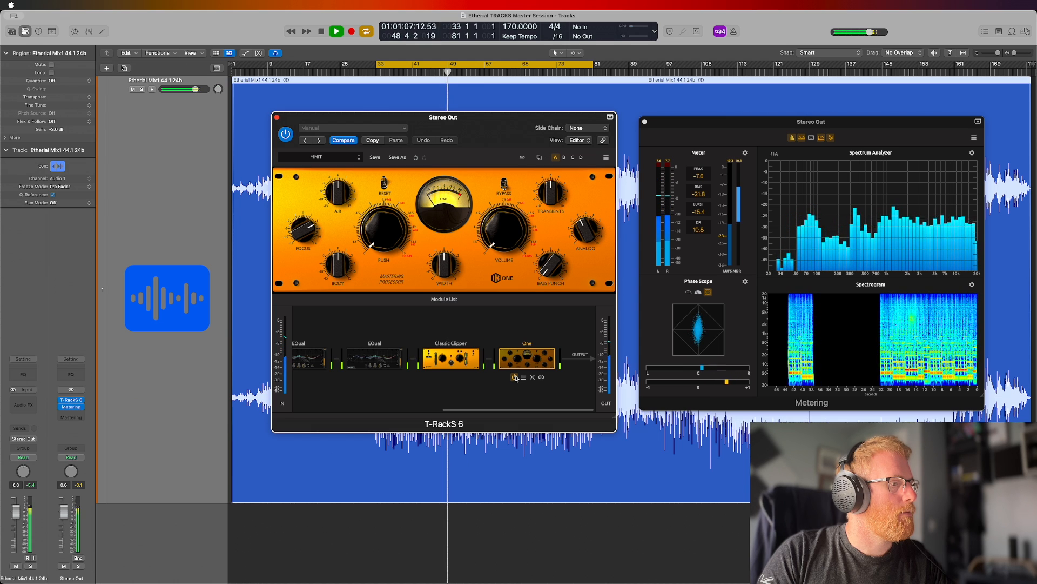
pyautogui.click(515, 376)
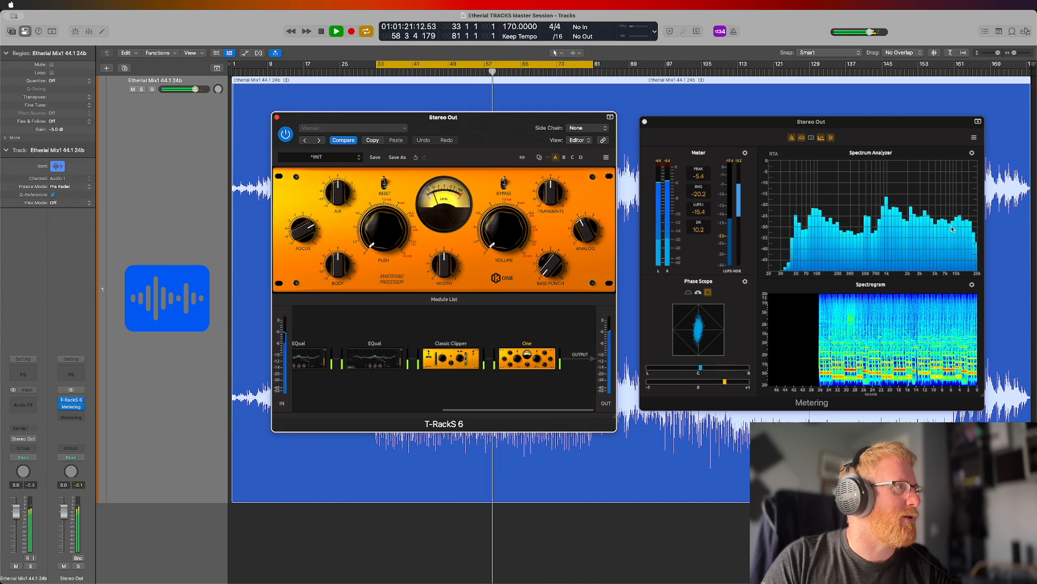
pyautogui.moveTo(346, 198); pyautogui.dragTo(345, 205)
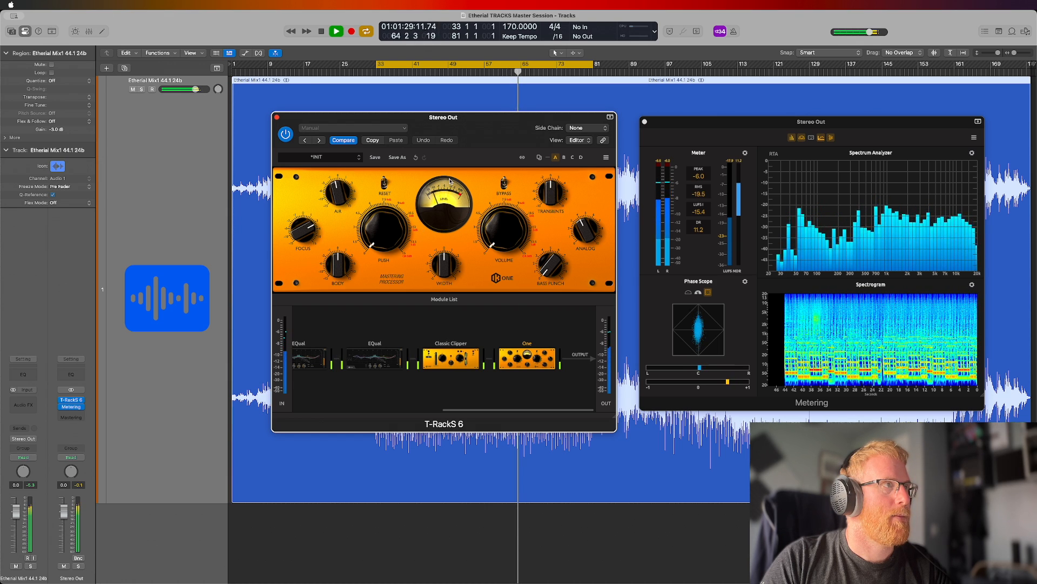
pyautogui.press('space')
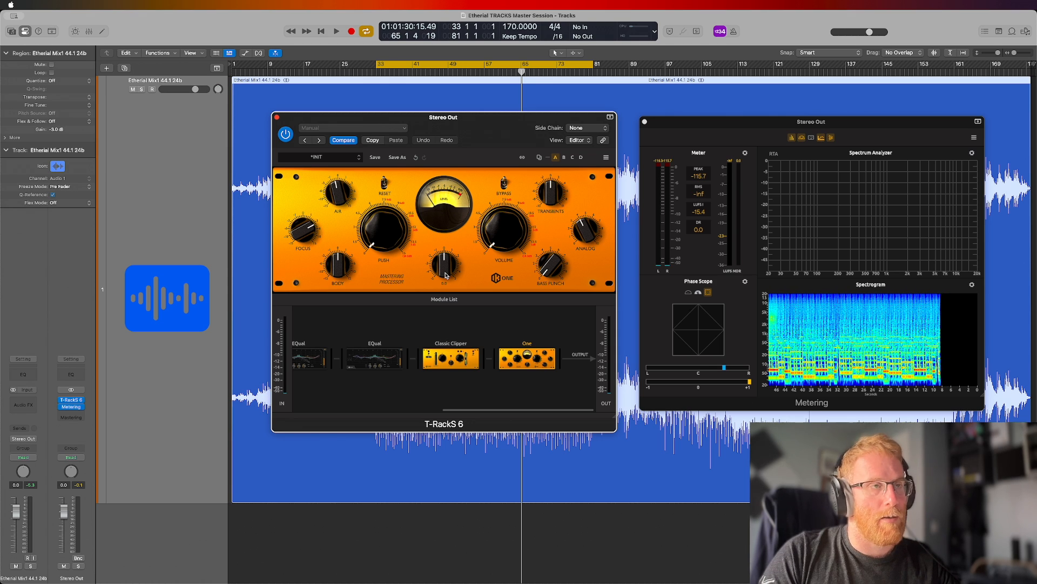
# Restart the loop and try narrower and wider Width settings on the One module, leaving Width moderately raised.
pyautogui.press('space')
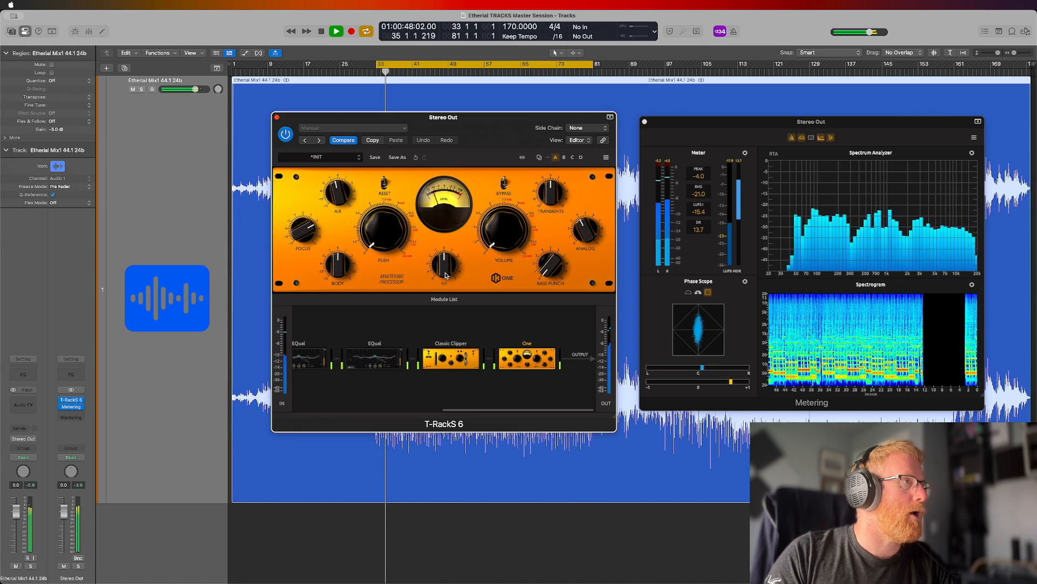
pyautogui.moveTo(446, 275); pyautogui.dragTo(445, 388)
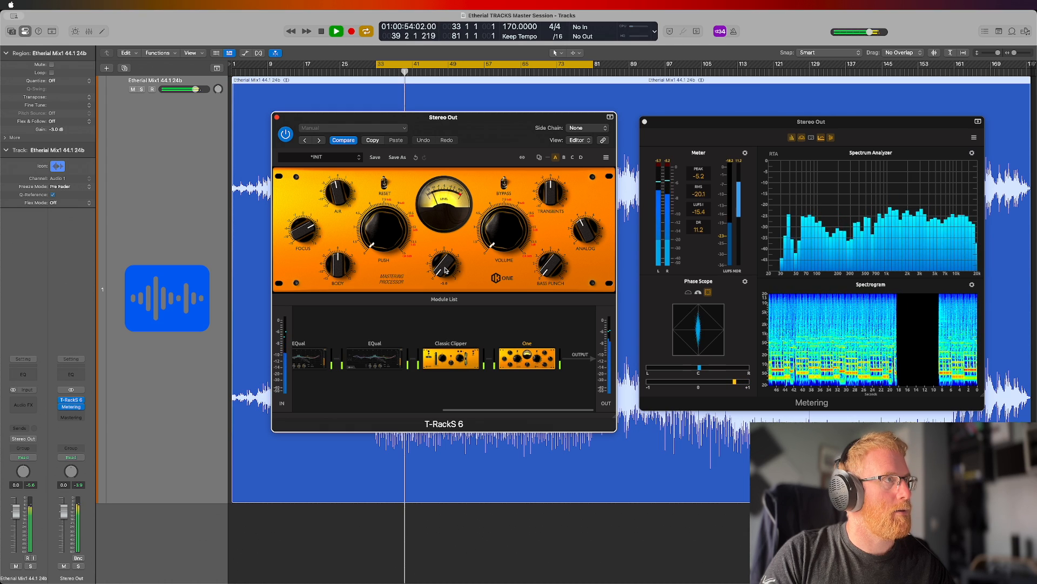
pyautogui.moveTo(447, 268); pyautogui.dragTo(443, 218)
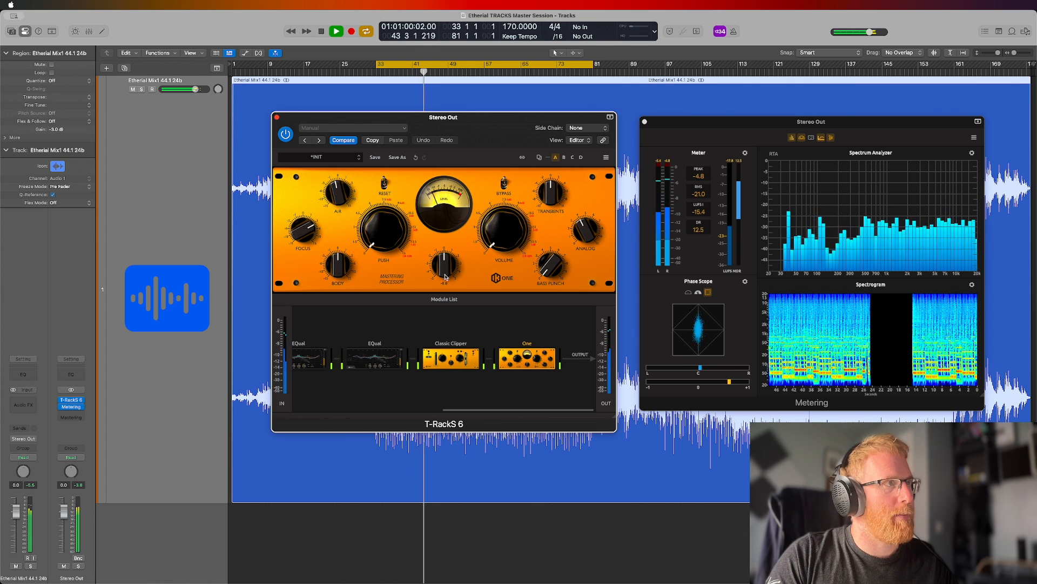
pyautogui.moveTo(446, 278)
pyautogui.mouseDown()
pyautogui.moveTo(452, 242)
pyautogui.moveTo(453, 280)
pyautogui.moveTo(458, 264)
pyautogui.mouseUp()
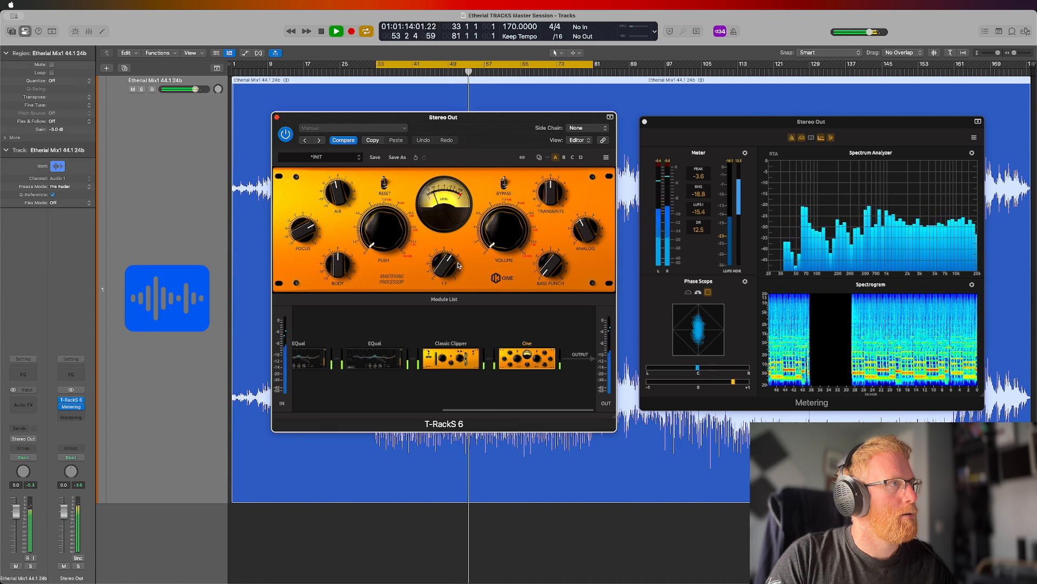
# Compare the loop with the One module bypassed and active, and turn its Analog amount down.
pyautogui.click(515, 377)
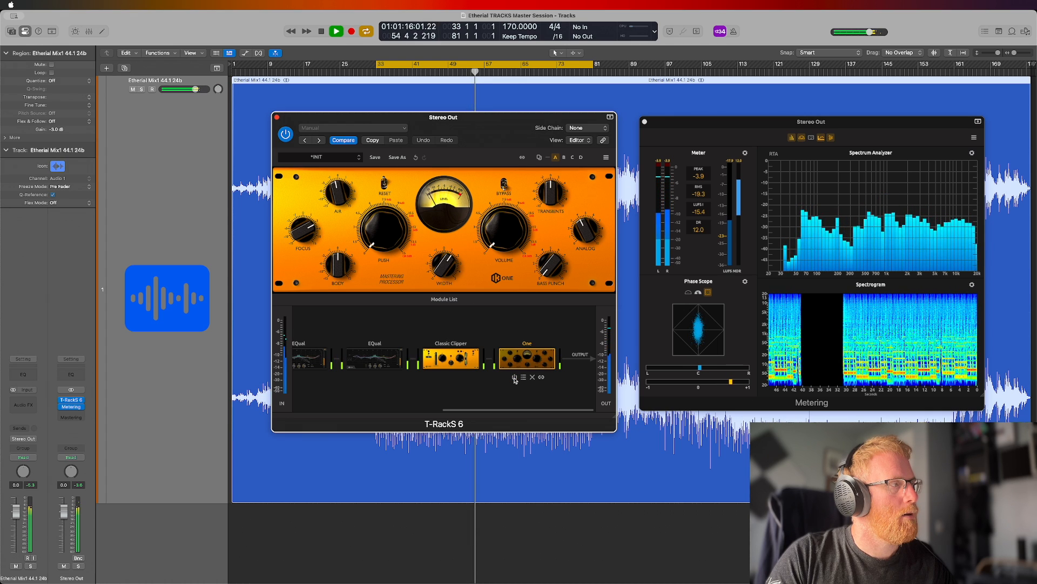
pyautogui.click(514, 378)
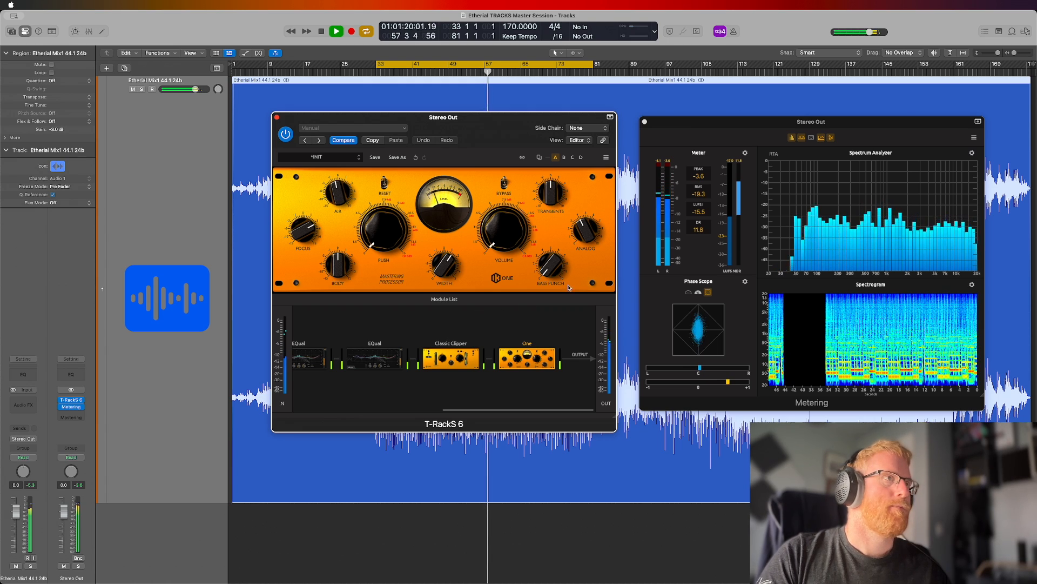
pyautogui.moveTo(583, 231)
pyautogui.moveTo(583, 231); pyautogui.dragTo(588, 237)
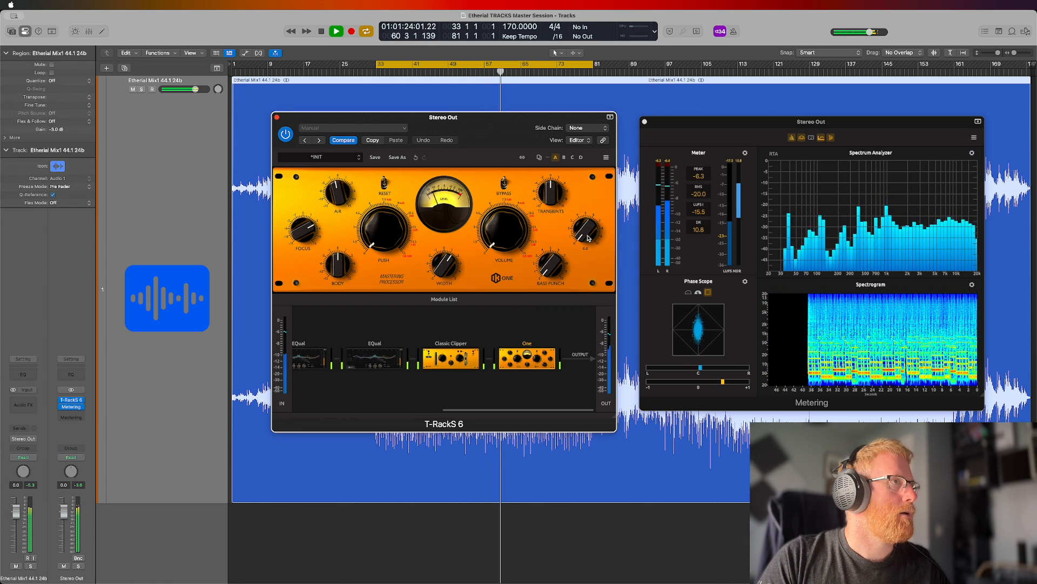
# Try a strong Transients boost on the One module, return Transients to its centre setting and stop playback.
pyautogui.moveTo(554, 200)
pyautogui.moveTo(554, 200); pyautogui.dragTo(556, 160)
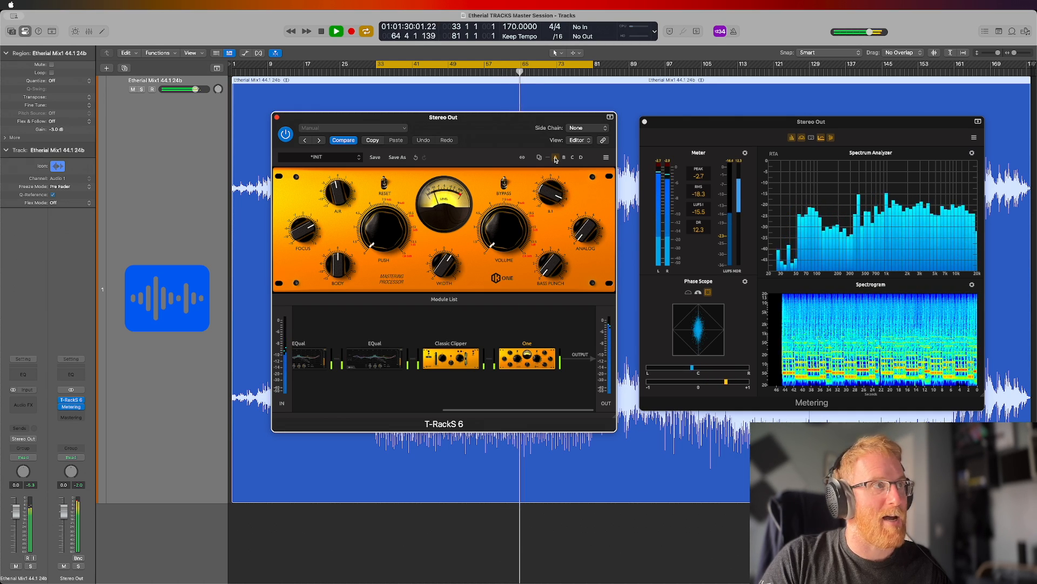
pyautogui.moveTo(556, 160); pyautogui.dragTo(554, 200)
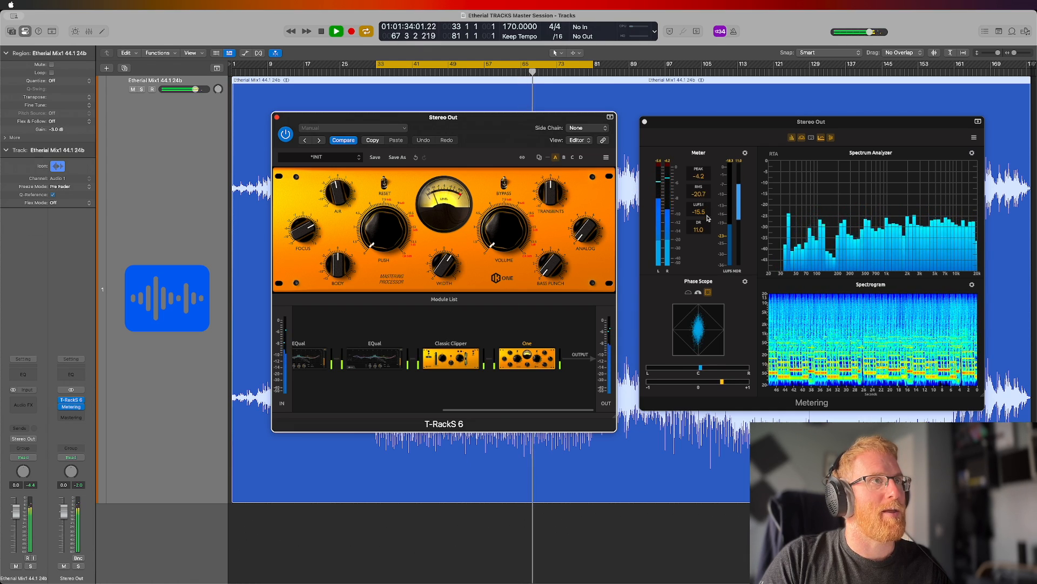
pyautogui.press('space')
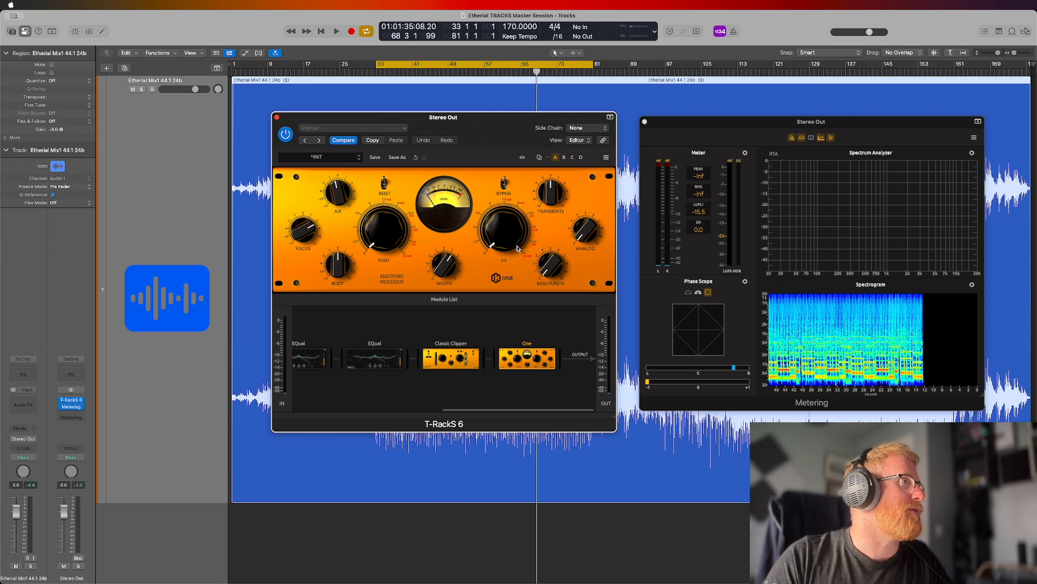
# Restart the loop, raise the One module's Volume moderately by ear and stop playback.
pyautogui.click(698, 214)
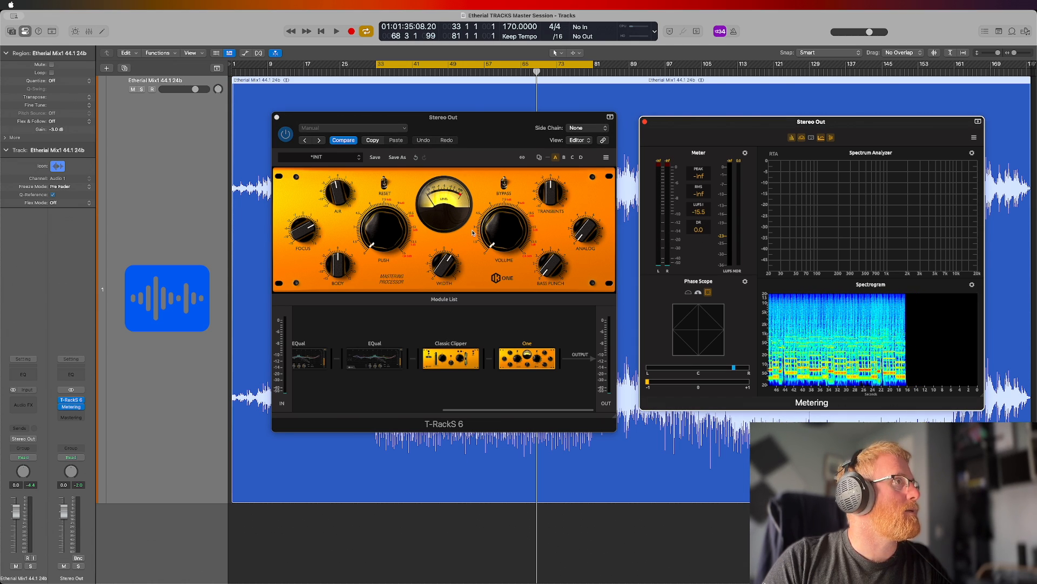
pyautogui.press('space')
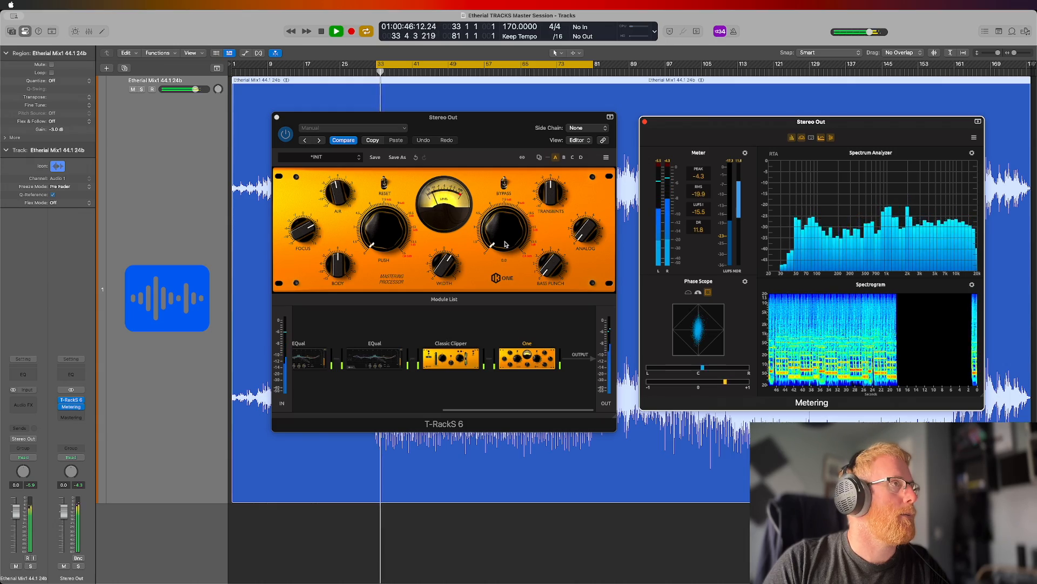
pyautogui.moveTo(505, 245); pyautogui.dragTo(503, 241)
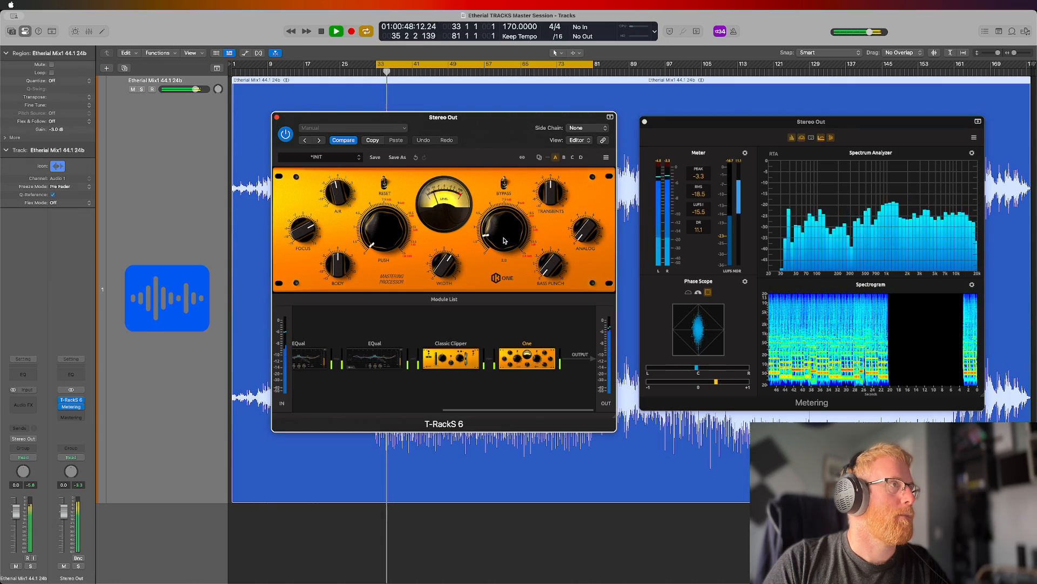
pyautogui.hotkey('ctrl', 'Up')
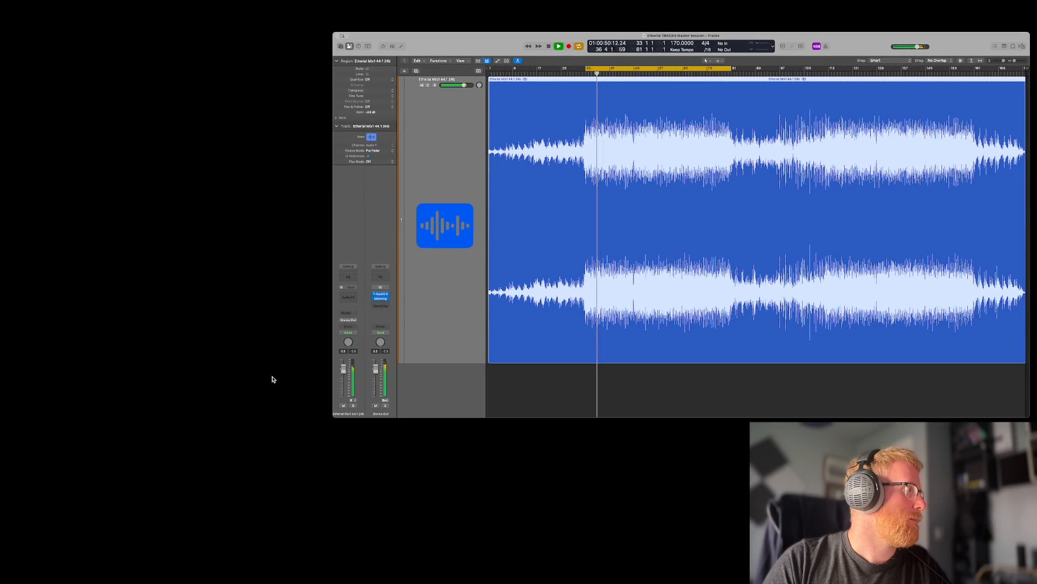
pyautogui.hotkey('ctrl', 'Up')
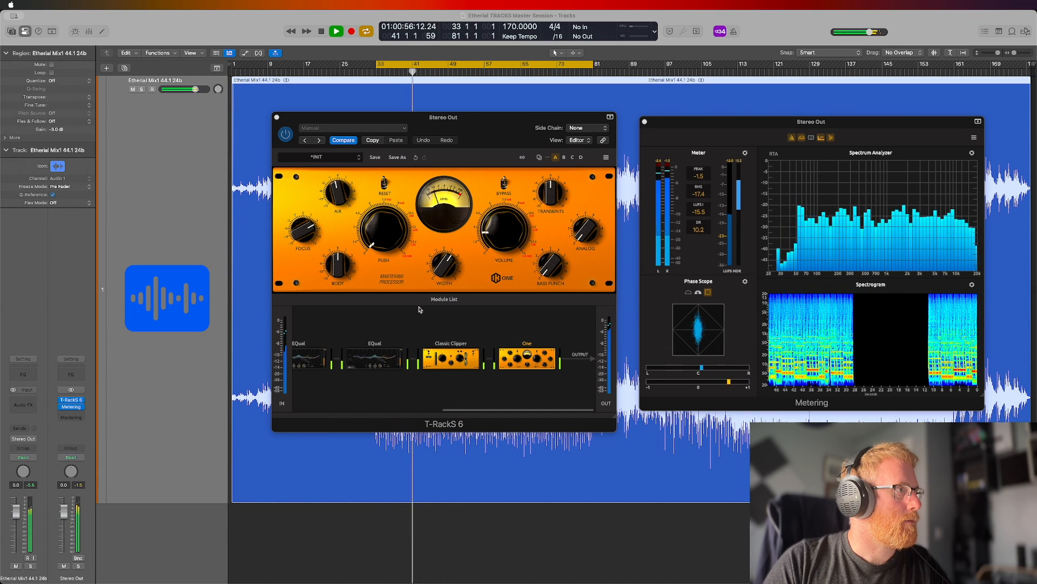
pyautogui.click(500, 122)
pyautogui.press('space')
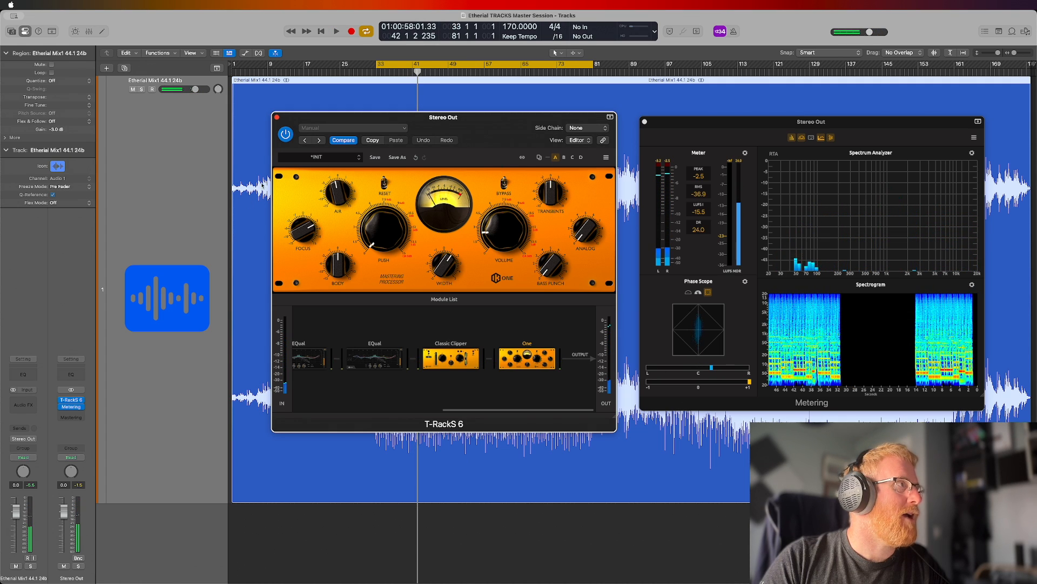
# Insert the Tokyo Dawn Labs DeEdger in stereo on the audio track, view its controls and remove the plug-in again.
pyautogui.press('super+Tab')
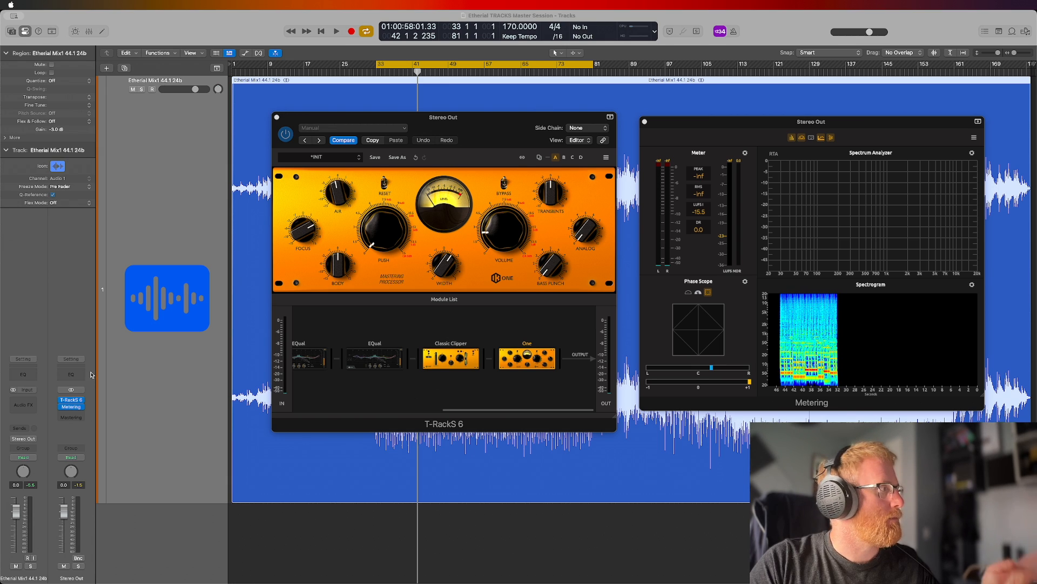
pyautogui.click(132, 382)
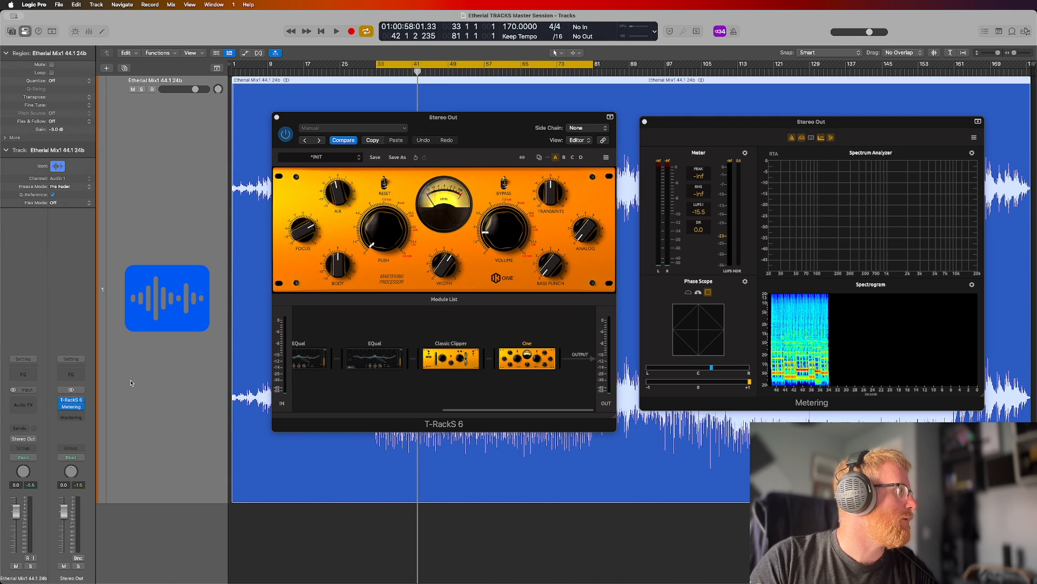
pyautogui.click(33, 404)
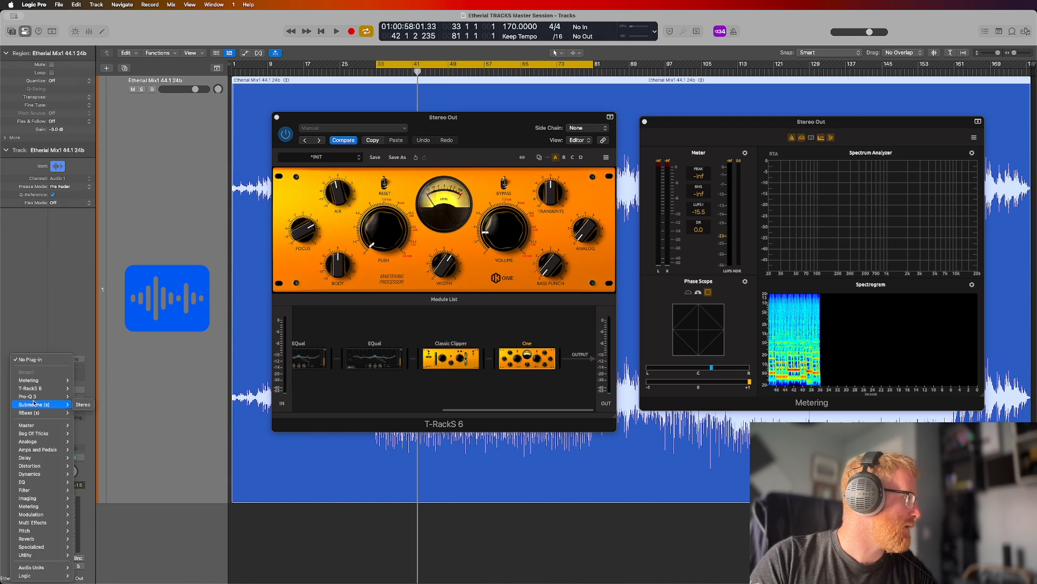
pyautogui.moveTo(46, 568)
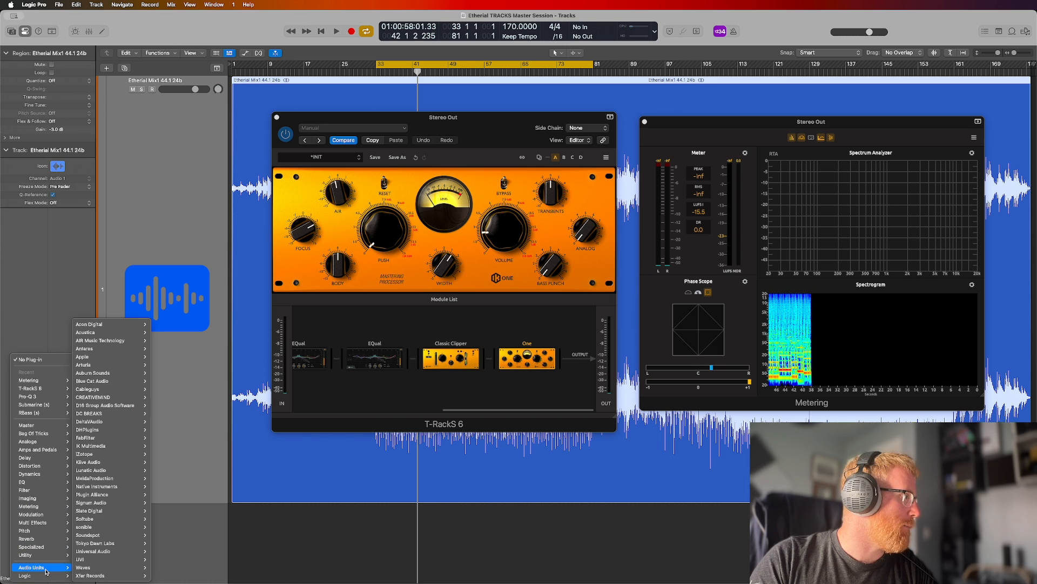
pyautogui.moveTo(97, 544)
pyautogui.moveTo(172, 543)
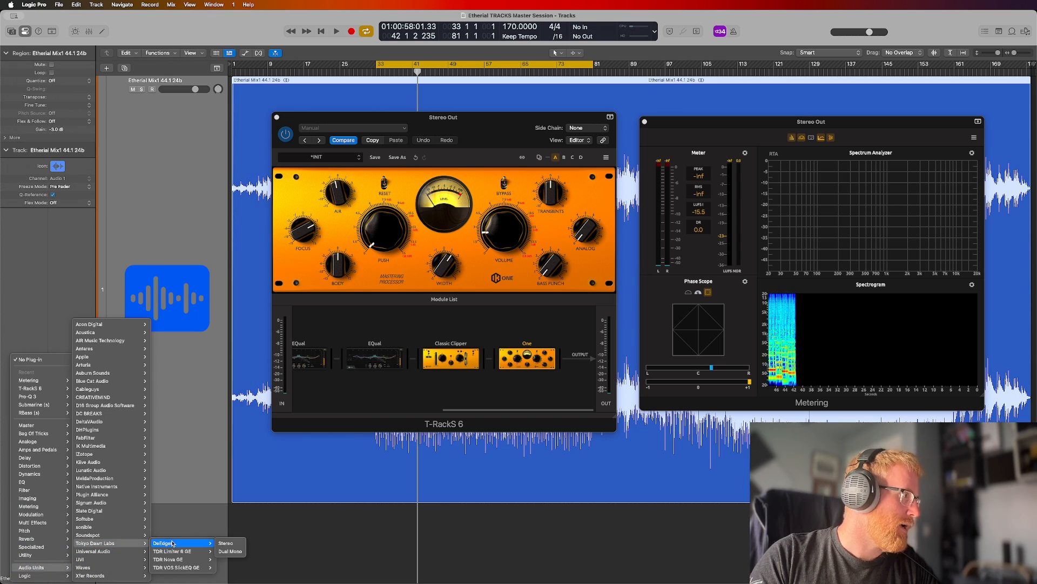
pyautogui.click(229, 545)
pyautogui.moveTo(470, 122); pyautogui.dragTo(593, 111)
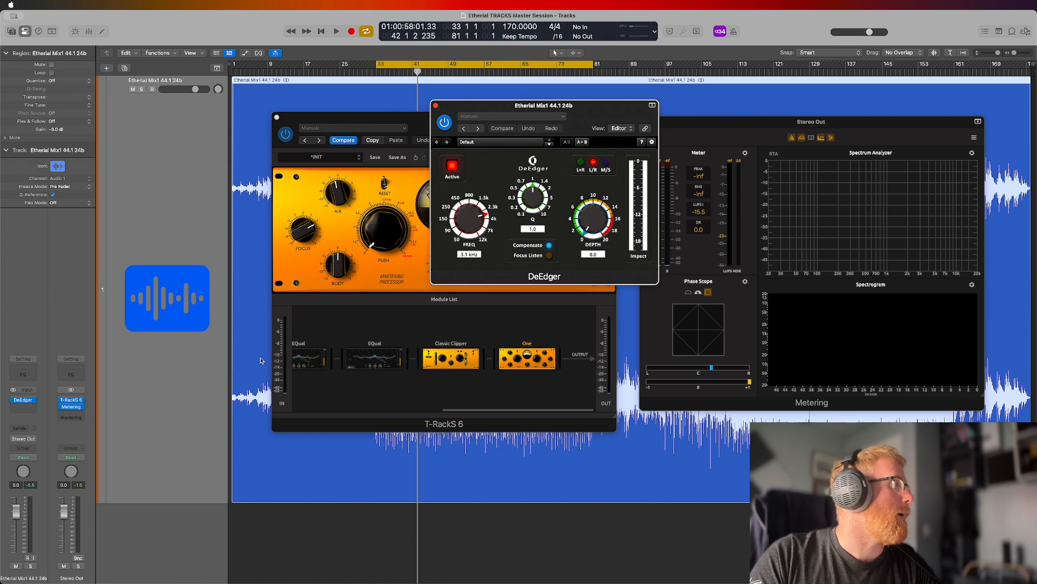
pyautogui.click(37, 403)
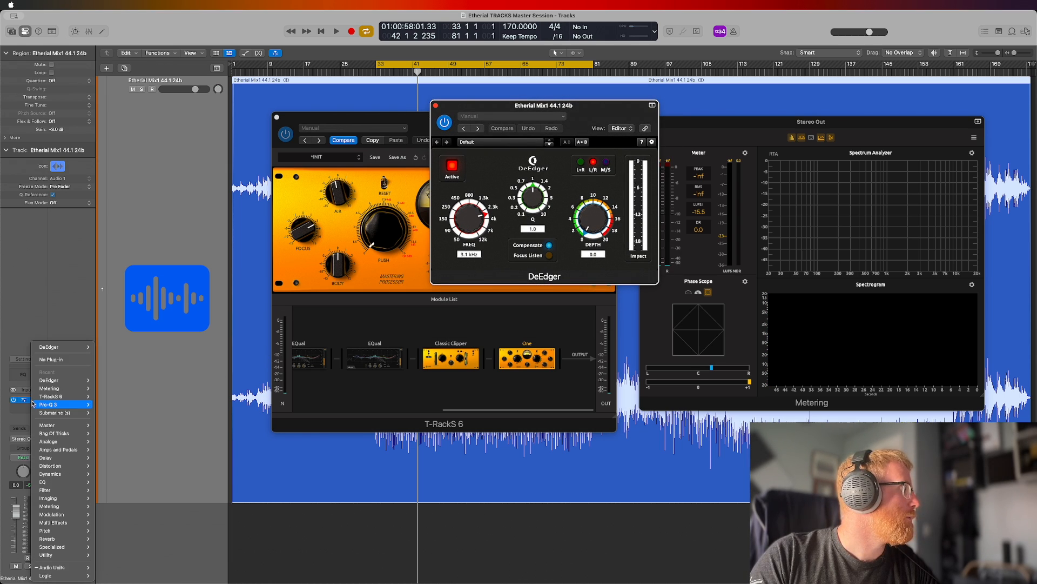
pyautogui.click(69, 359)
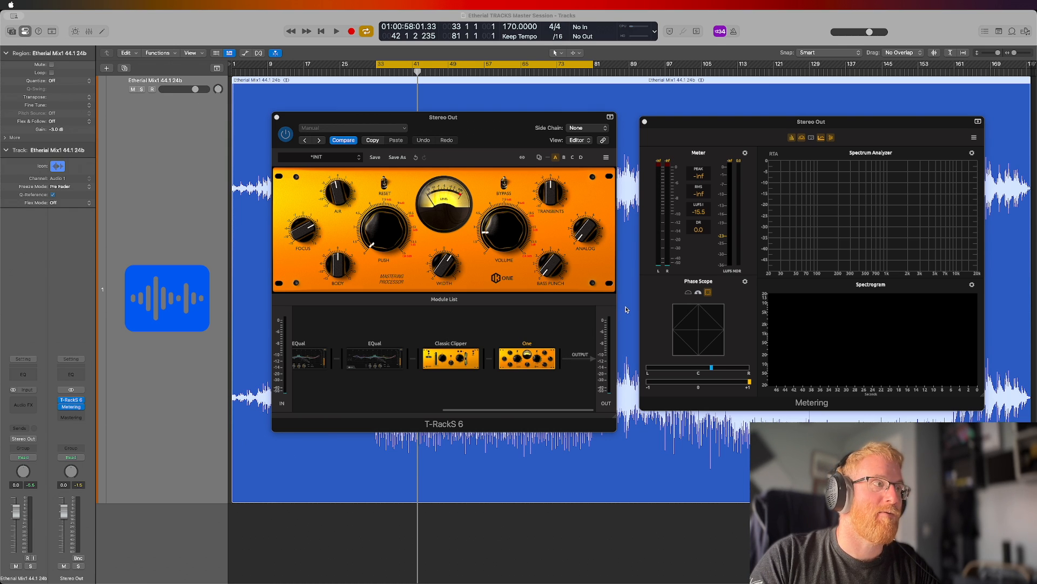
# Restart the loop, raise the One module's Volume further while watching the output peak and loudness meters, and stop playback.
pyautogui.press('space')
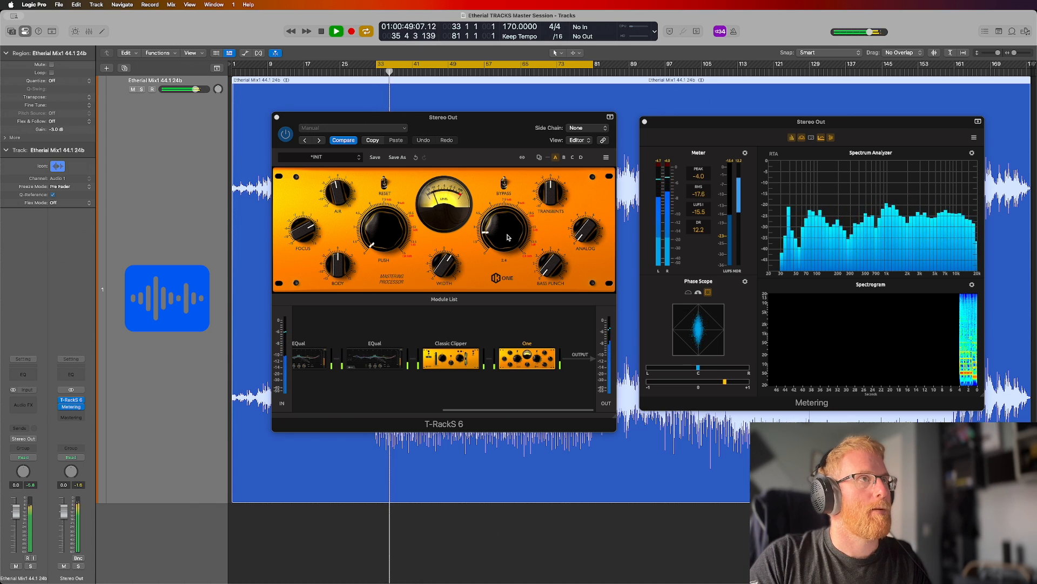
pyautogui.moveTo(505, 238); pyautogui.dragTo(510, 222)
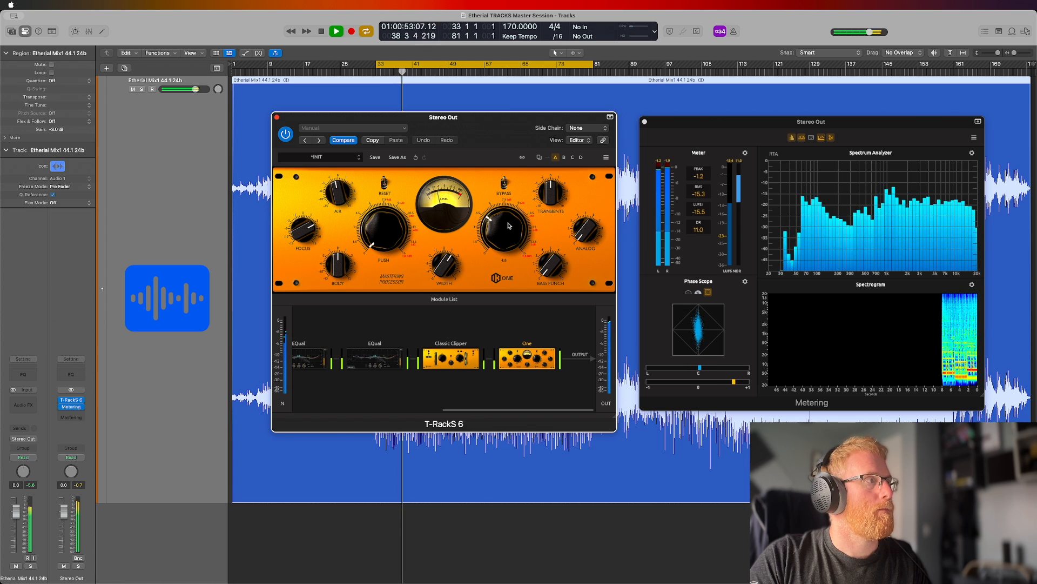
pyautogui.moveTo(501, 239); pyautogui.dragTo(504, 233)
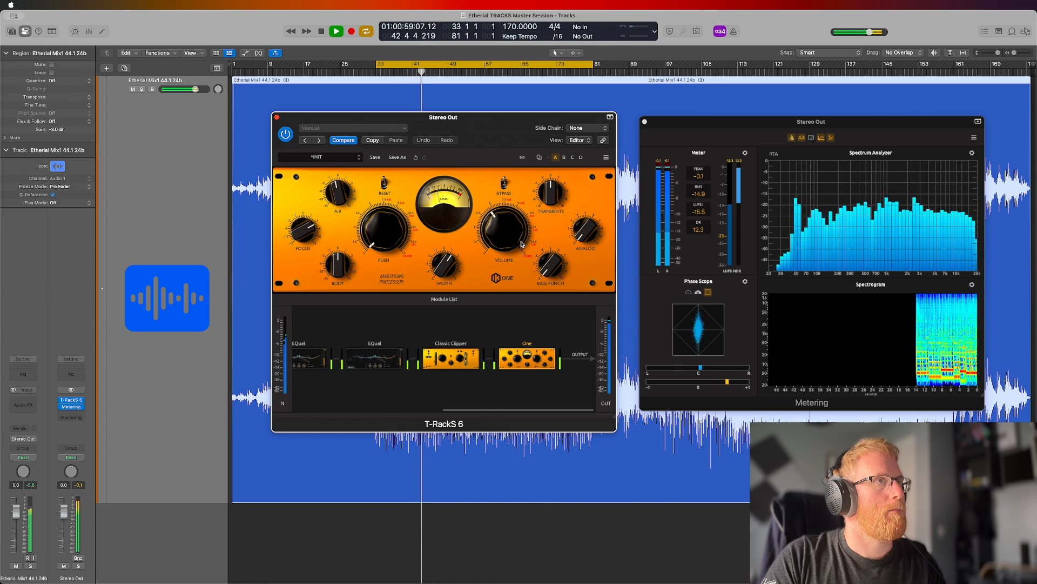
pyautogui.click(690, 221)
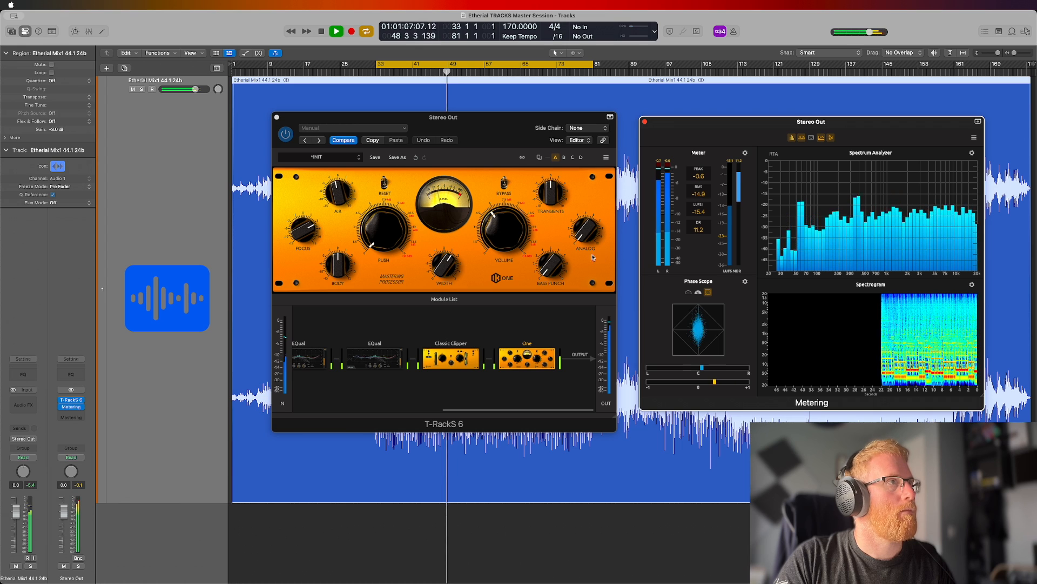
pyautogui.click(509, 240)
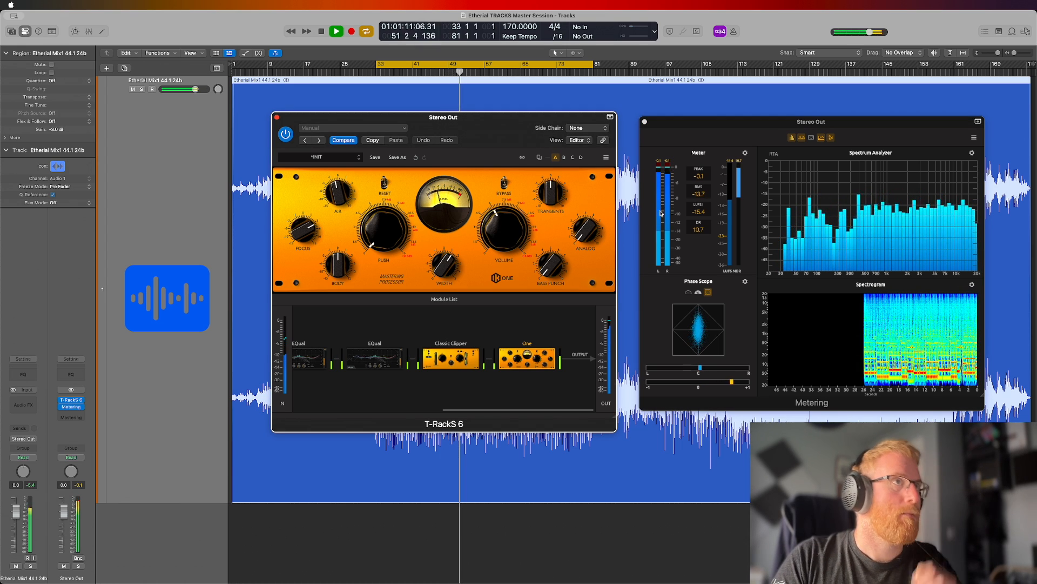
pyautogui.press('space')
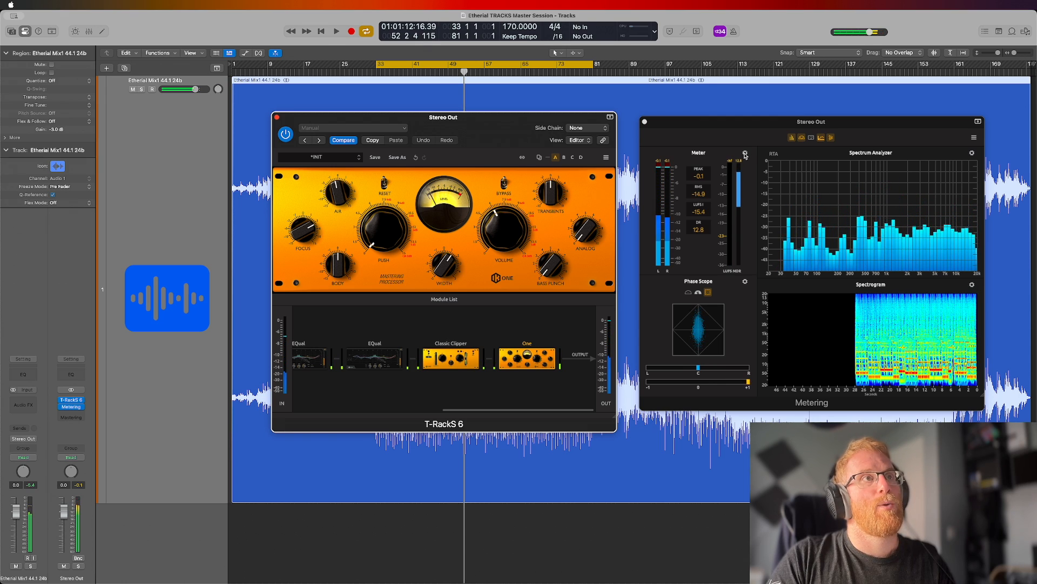
# Examine the Metering plug-in's meter settings for the numeric LUFS read-out and the LUFS meter.
pyautogui.click(747, 154)
pyautogui.click(682, 163)
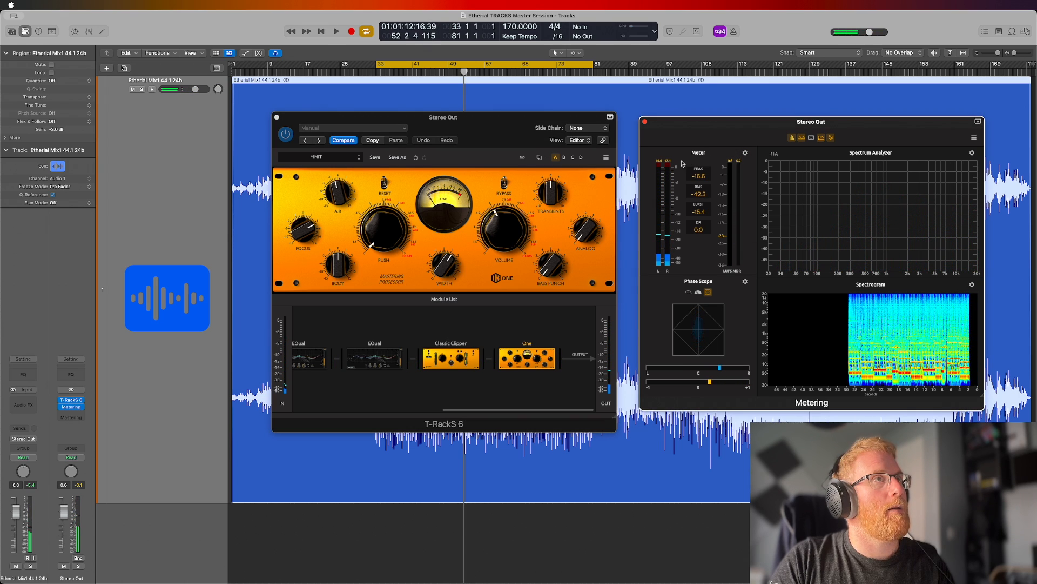
pyautogui.click(745, 154)
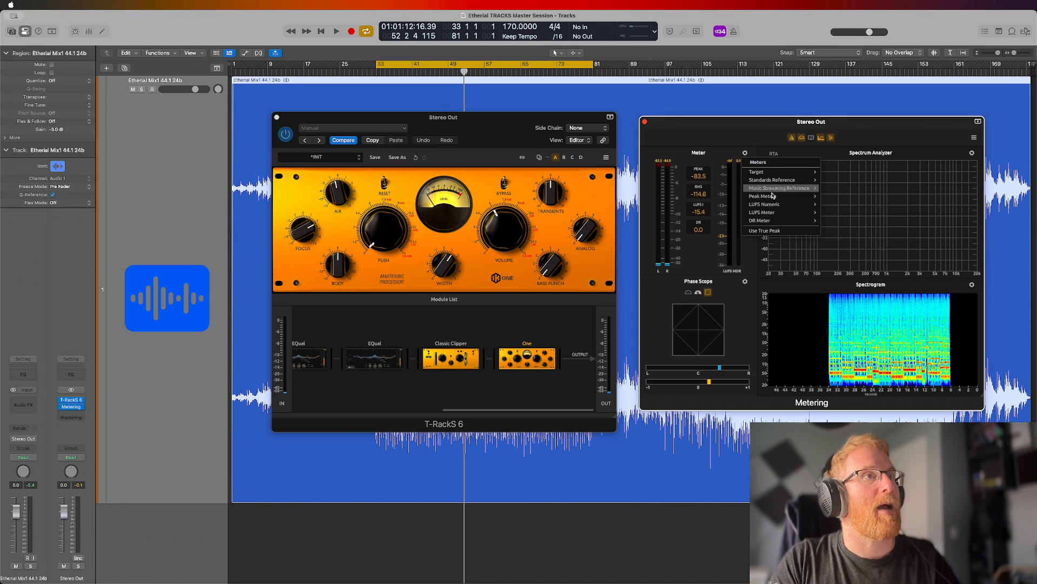
pyautogui.moveTo(776, 208)
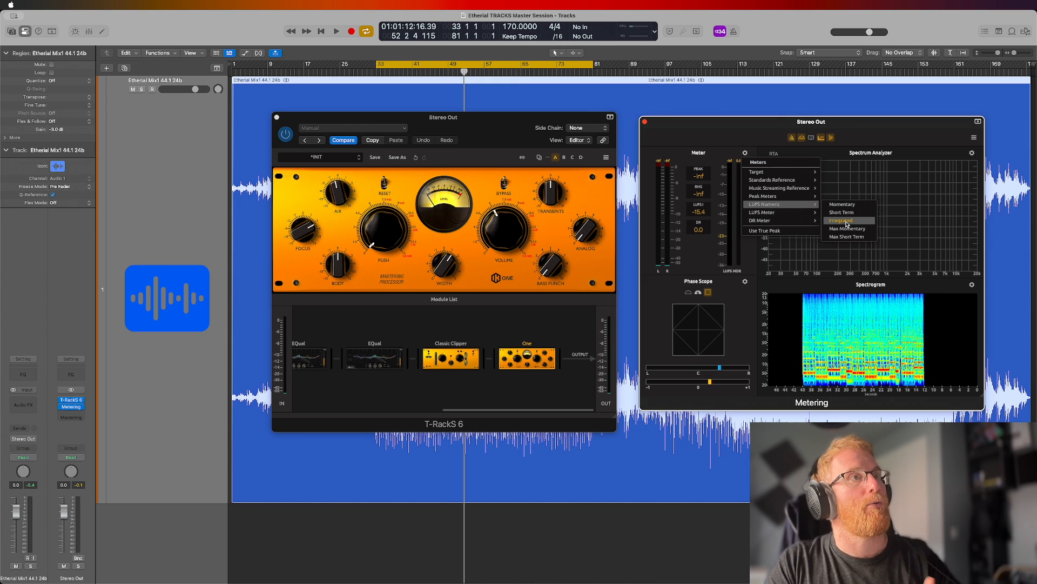
pyautogui.moveTo(810, 216)
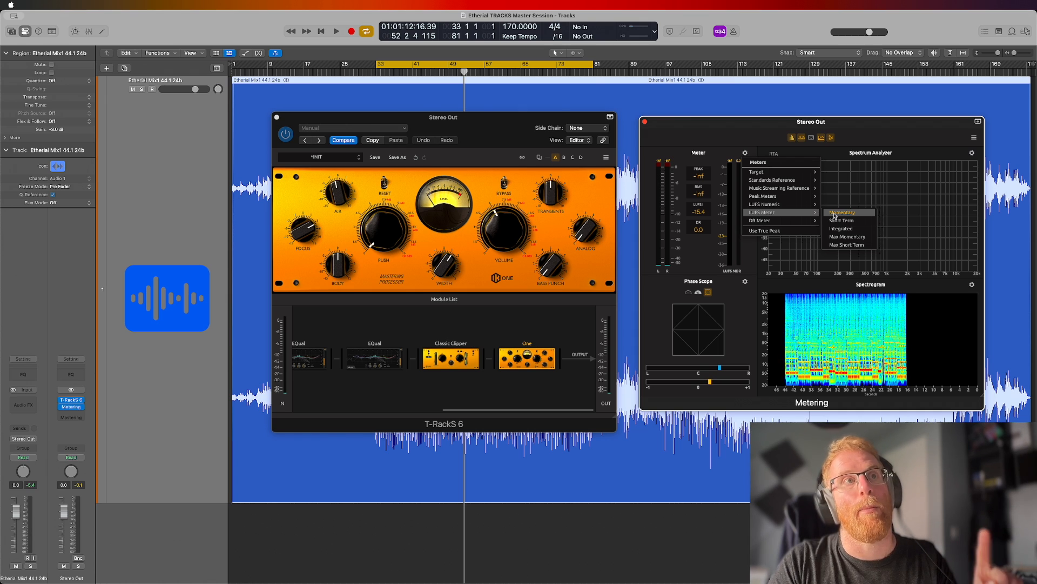
# Set the LUFS meter in the Metering plug-in to Momentary and turn off cycle playback for the looped section.
pyautogui.click(834, 212)
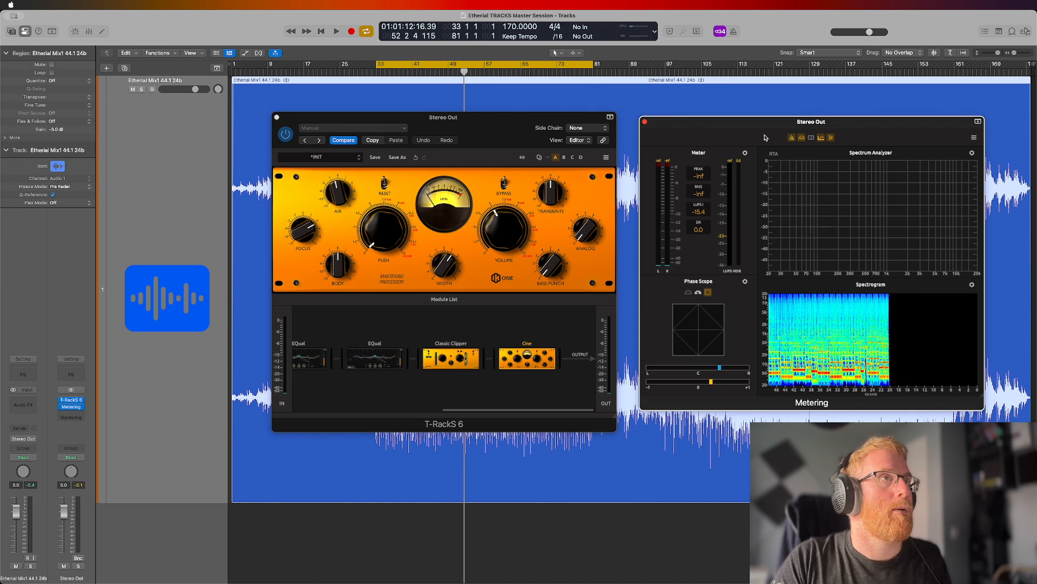
pyautogui.press('space')
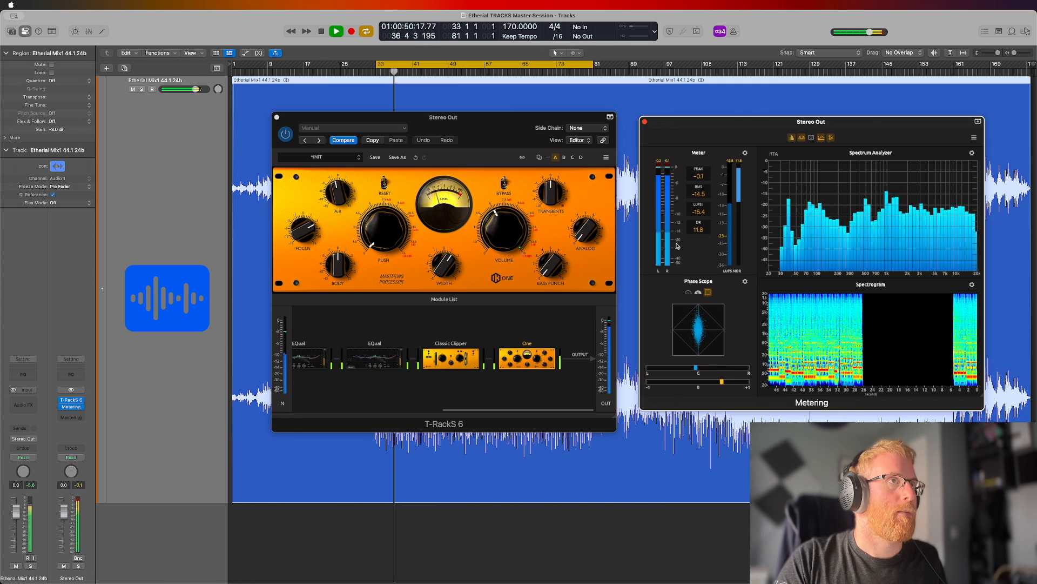
pyautogui.click(448, 68)
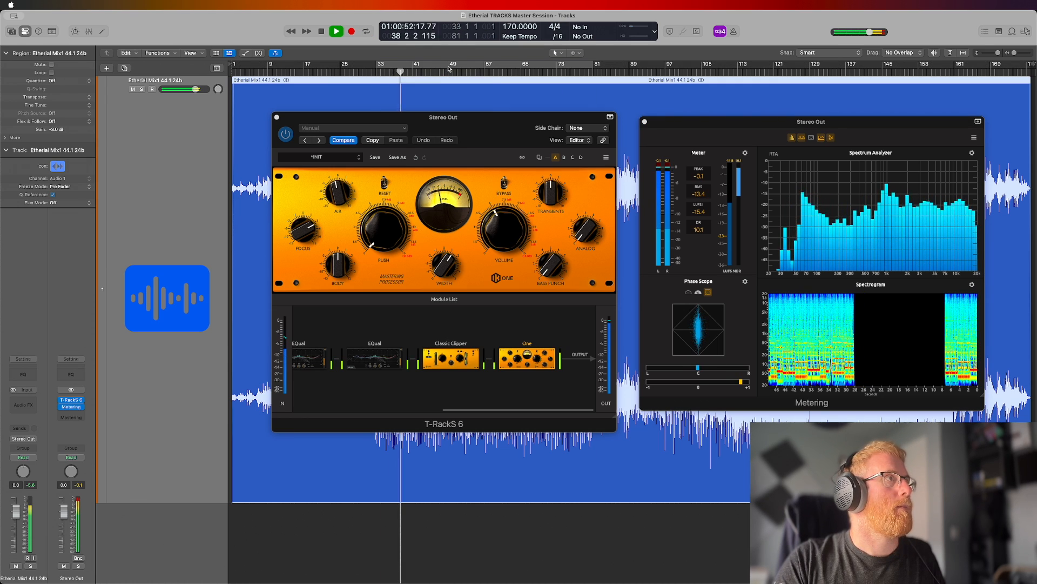
pyautogui.press('space')
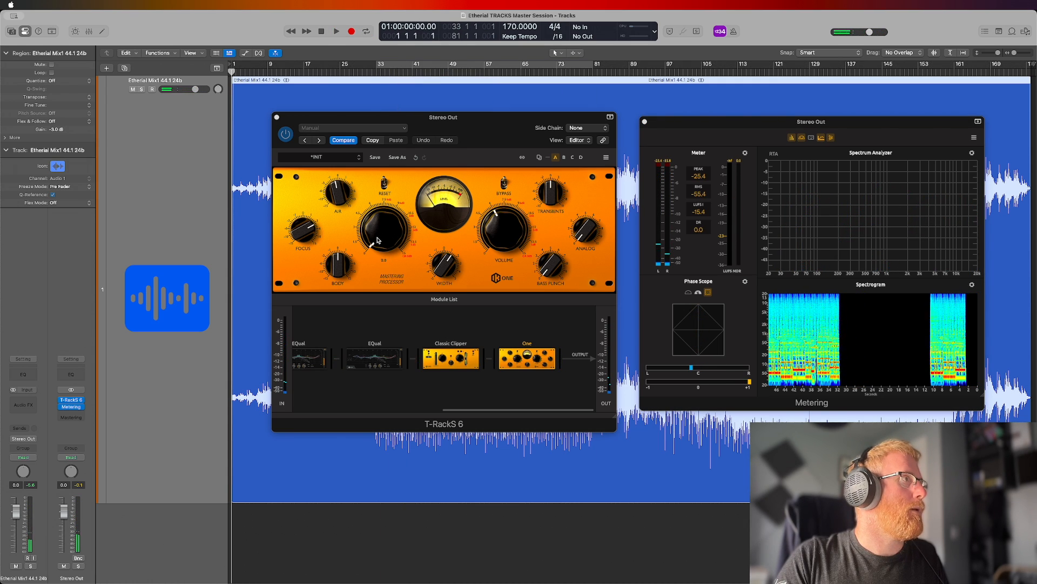
# Play the track from the beginning to check the One module's processing against the meters.
pyautogui.click(381, 244)
pyautogui.moveTo(382, 244); pyautogui.dragTo(381, 241)
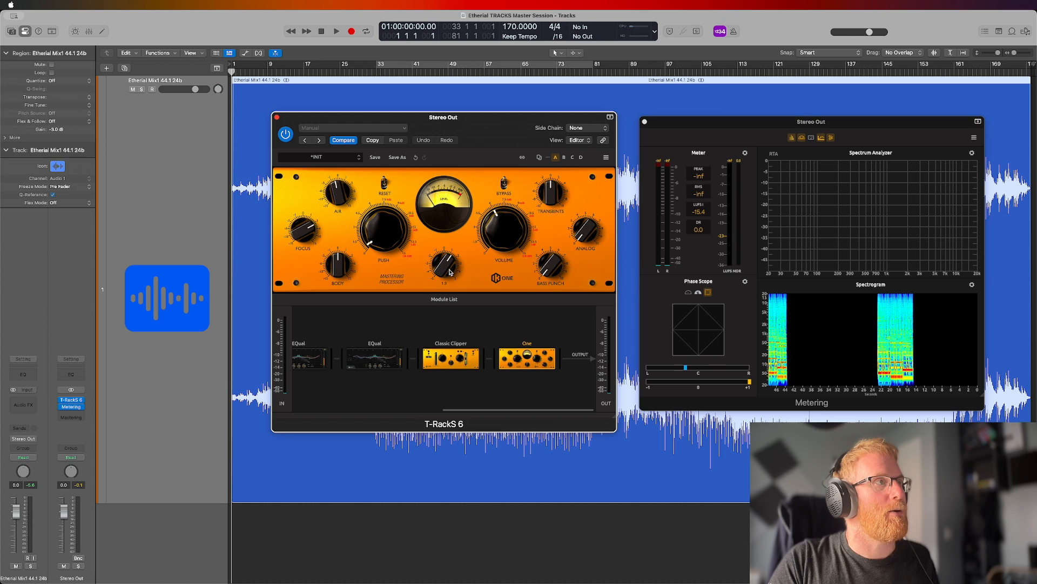
pyautogui.press('space')
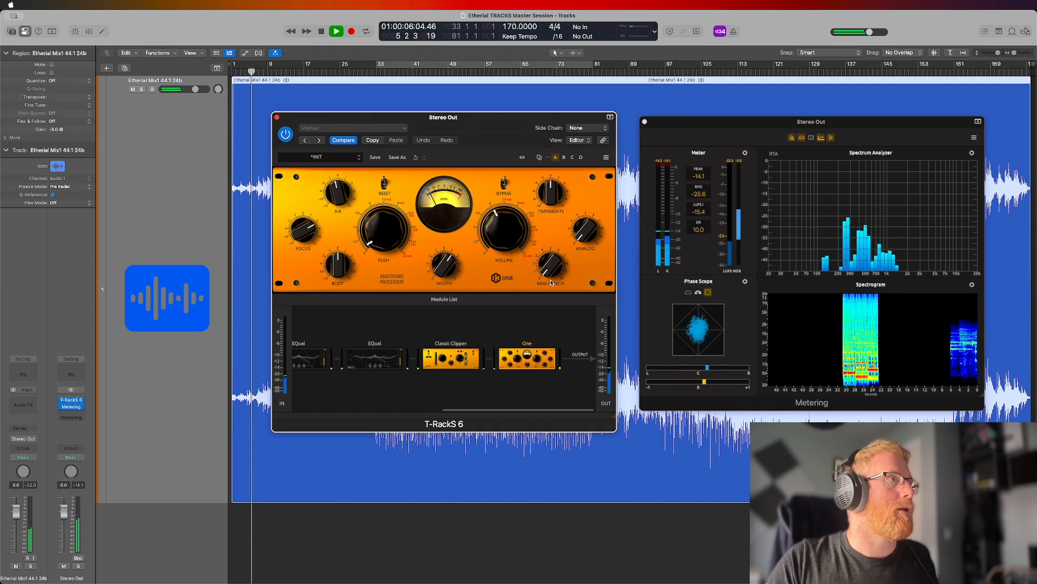
pyautogui.hotkey('ctrl', 'Up')
pyautogui.hotkey('ctrl', 'Up')
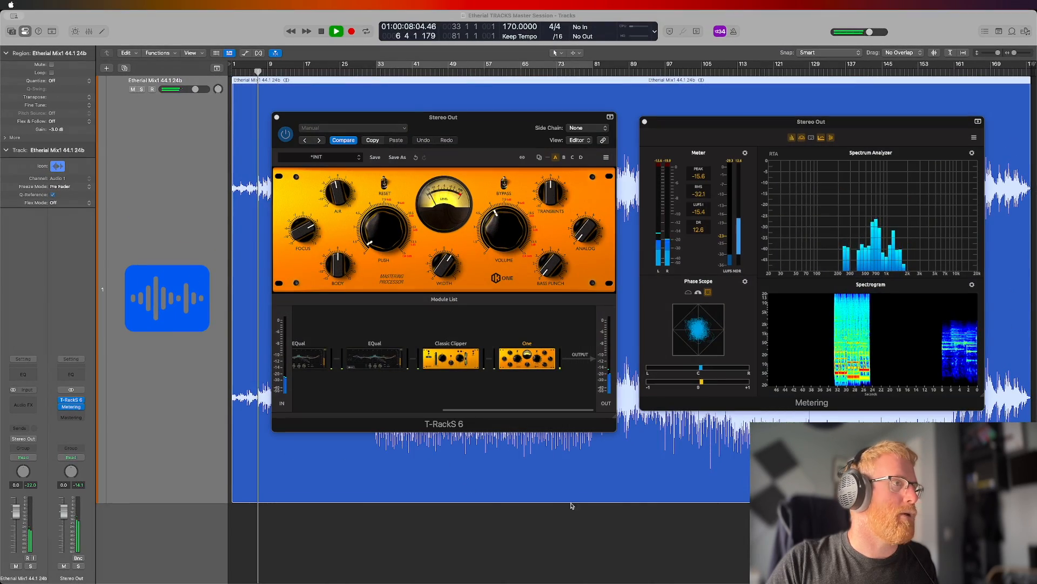
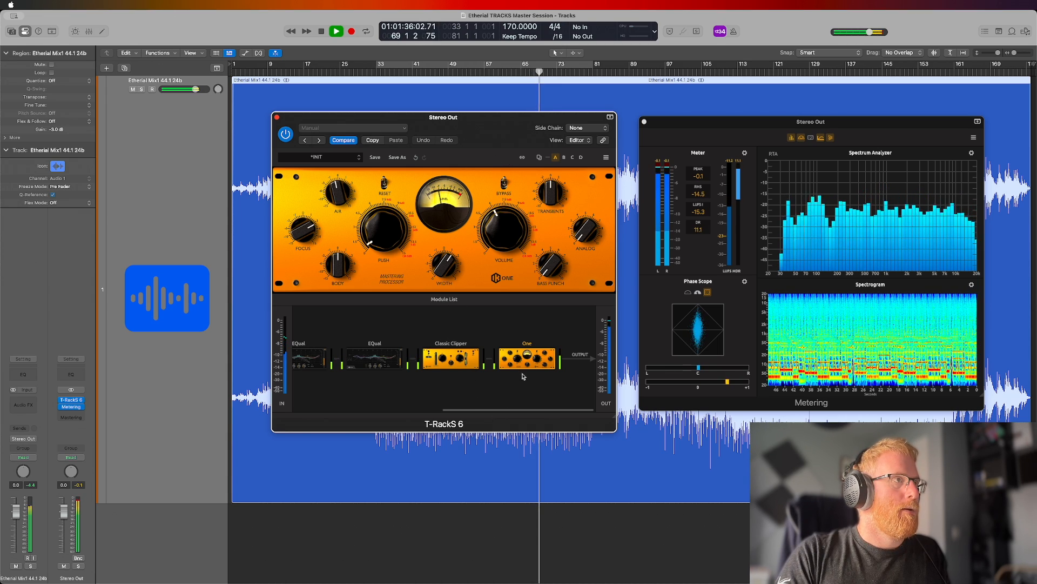
# Add the Stealth Limiter from the Dynamics modules to the end of the T-RackS 6 chain, after the One module.
pyautogui.click(452, 300)
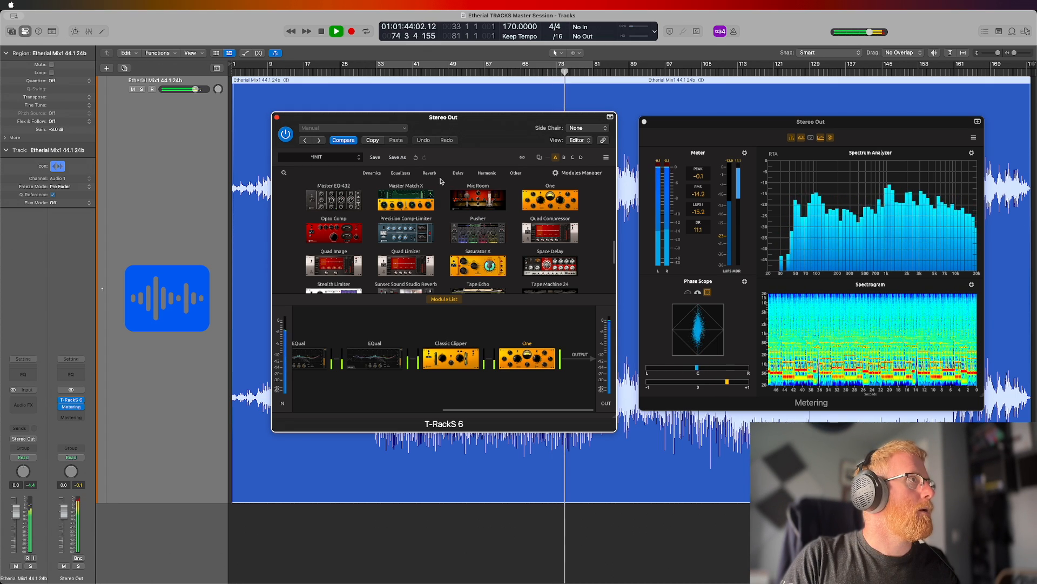
pyautogui.click(372, 173)
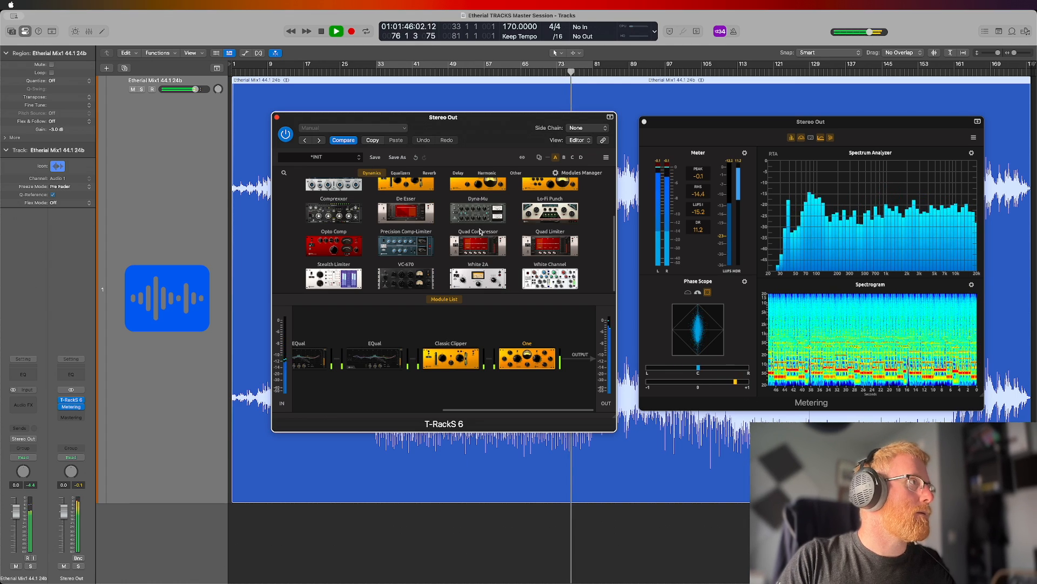
pyautogui.moveTo(331, 279); pyautogui.dragTo(578, 366)
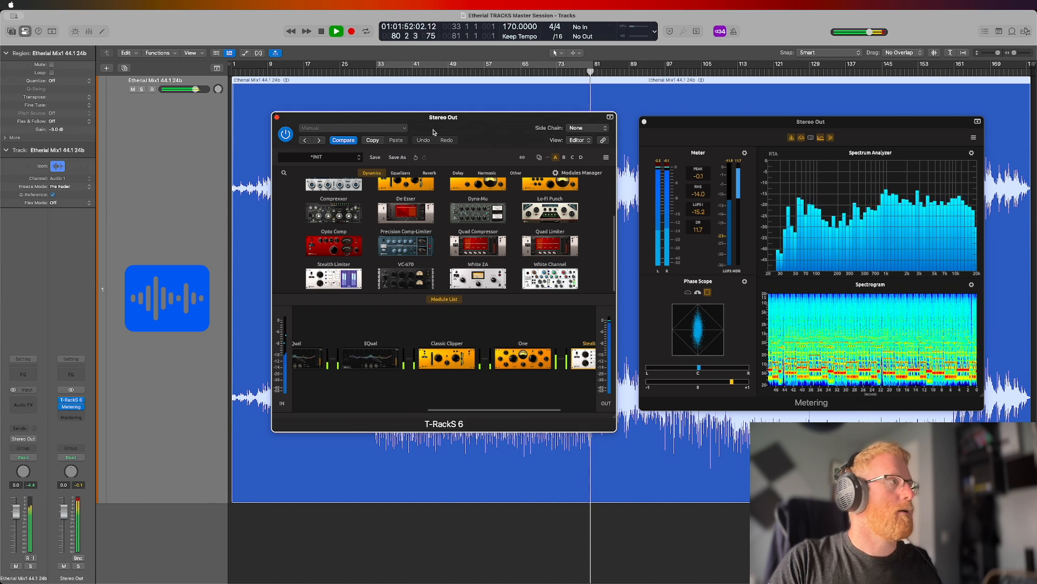
pyautogui.click(250, 195)
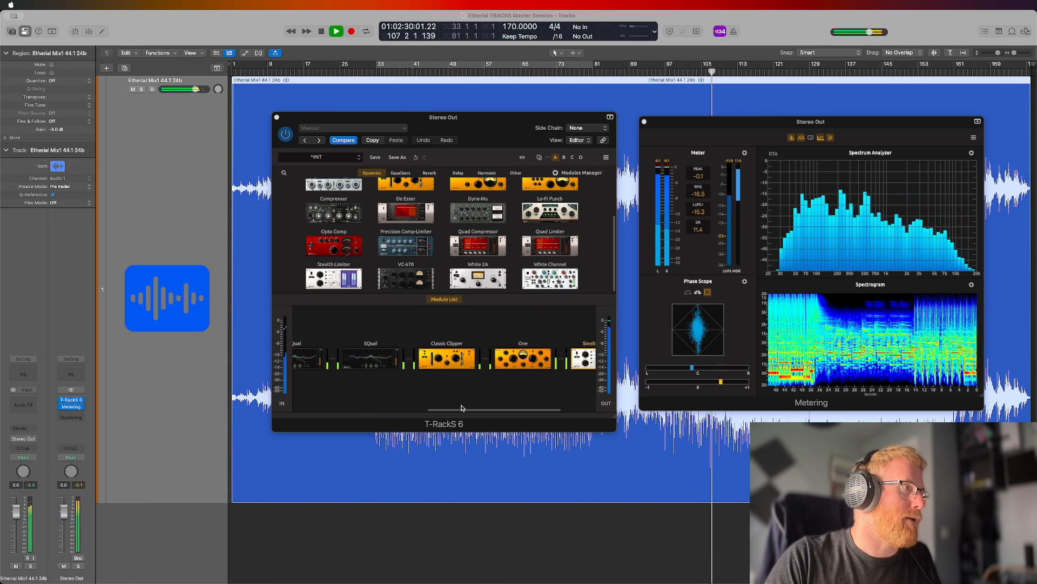
# Insert the Passive EQ in stereo from the Master plug-ins on the Etherial Mix1 audio channel.
pyautogui.click(23, 404)
pyautogui.moveTo(46, 429)
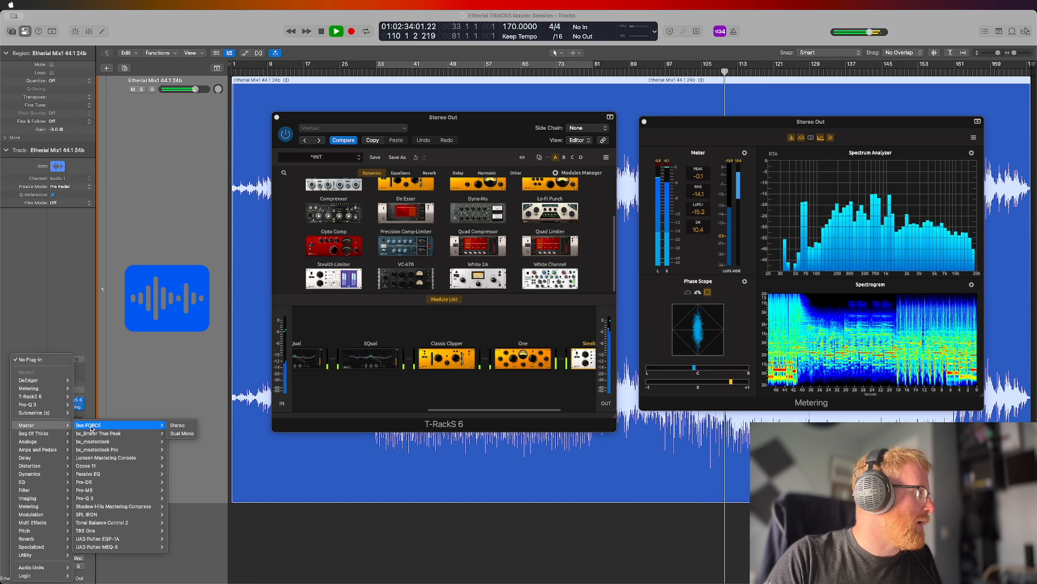
pyautogui.moveTo(127, 480)
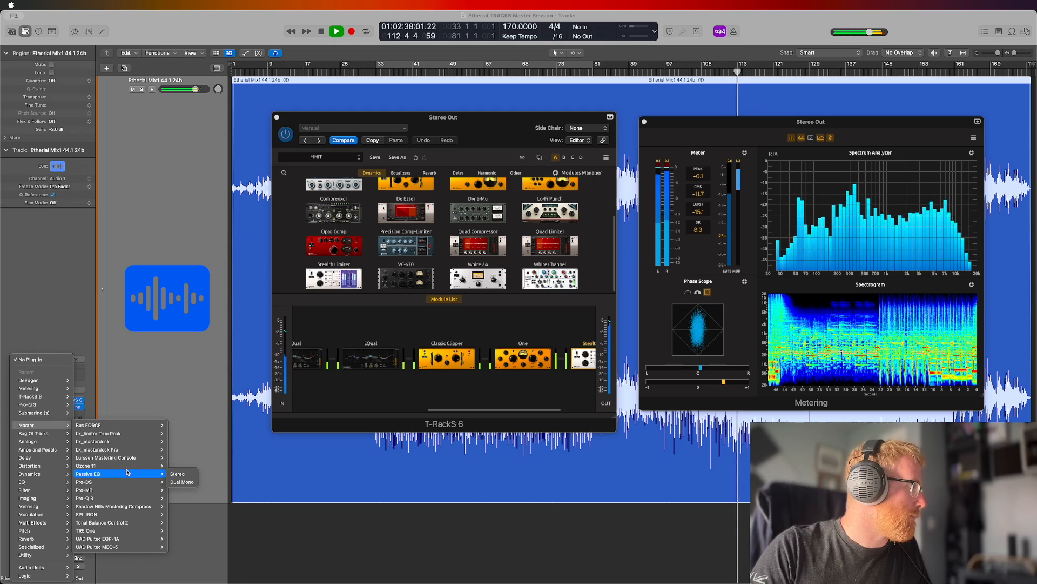
pyautogui.click(175, 474)
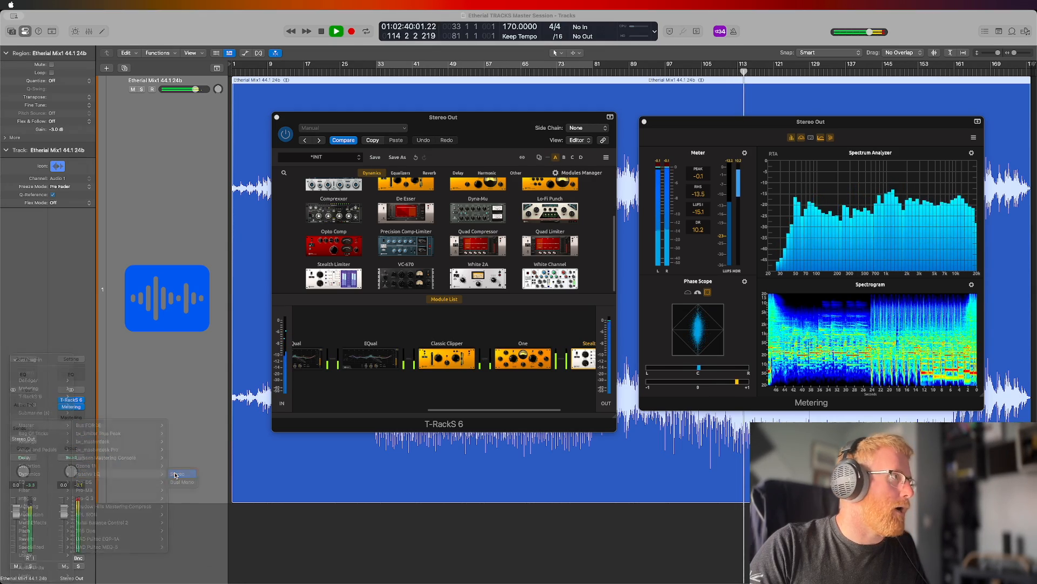
pyautogui.moveTo(558, 129); pyautogui.dragTo(532, 161)
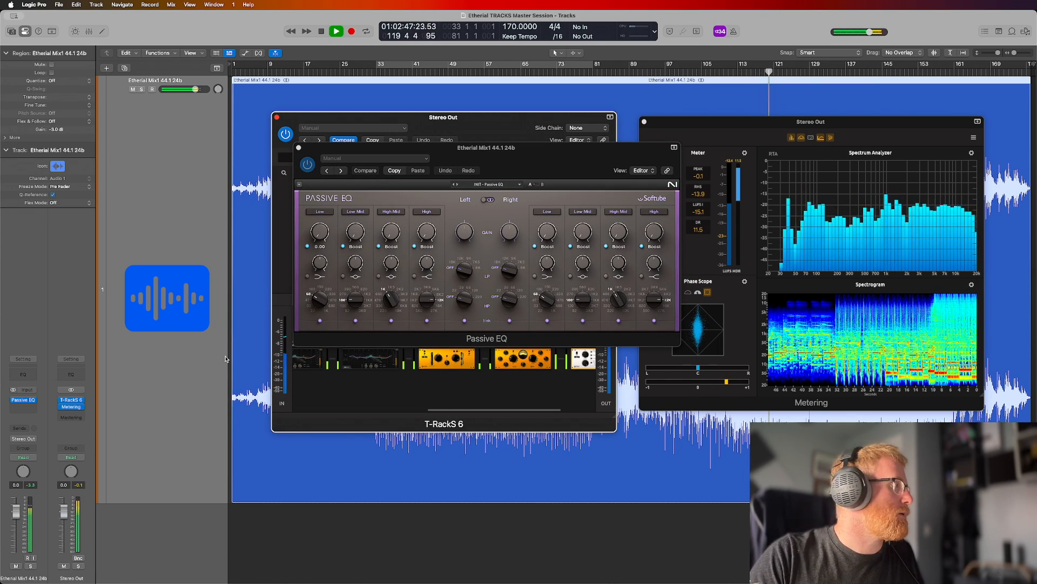
# Remove the Passive EQ from the Etherial Mix1 audio channel.
pyautogui.click(36, 404)
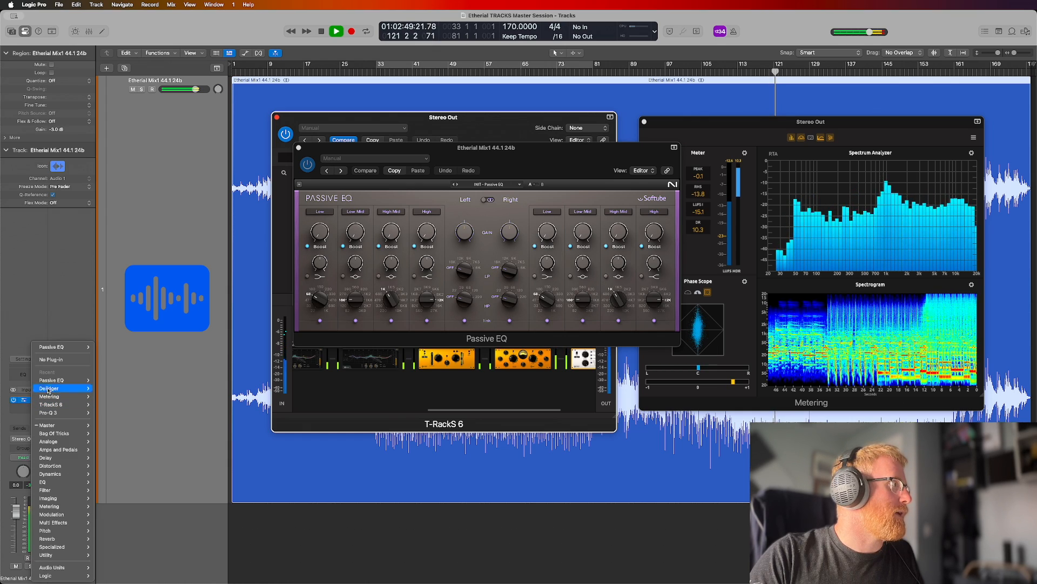
pyautogui.click(65, 359)
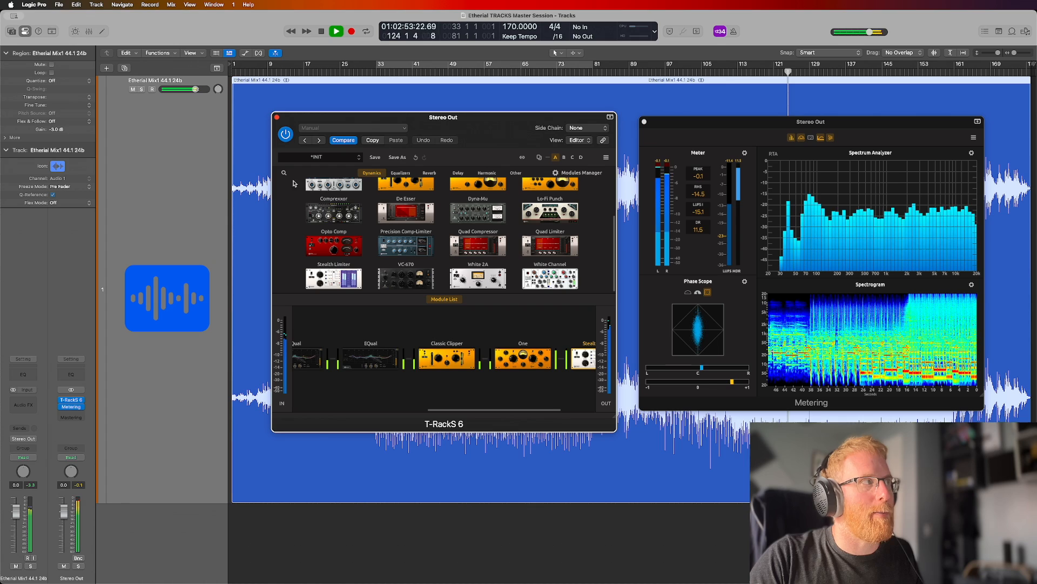
pyautogui.press('super+Tab')
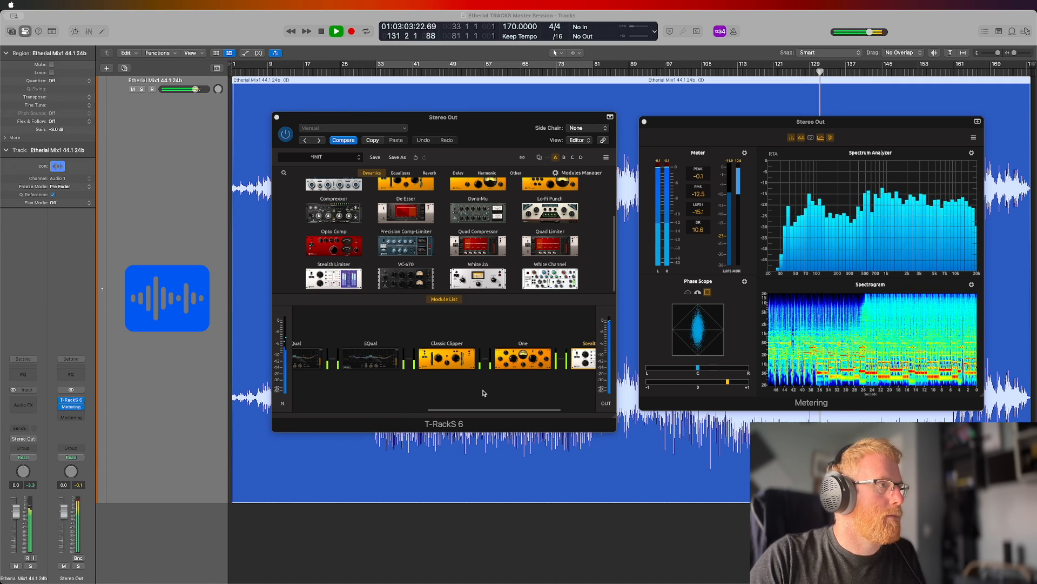
# Stop playback and show the Stealth Limiter's controls in T-RackS 6 in place of the module list.
pyautogui.press('space')
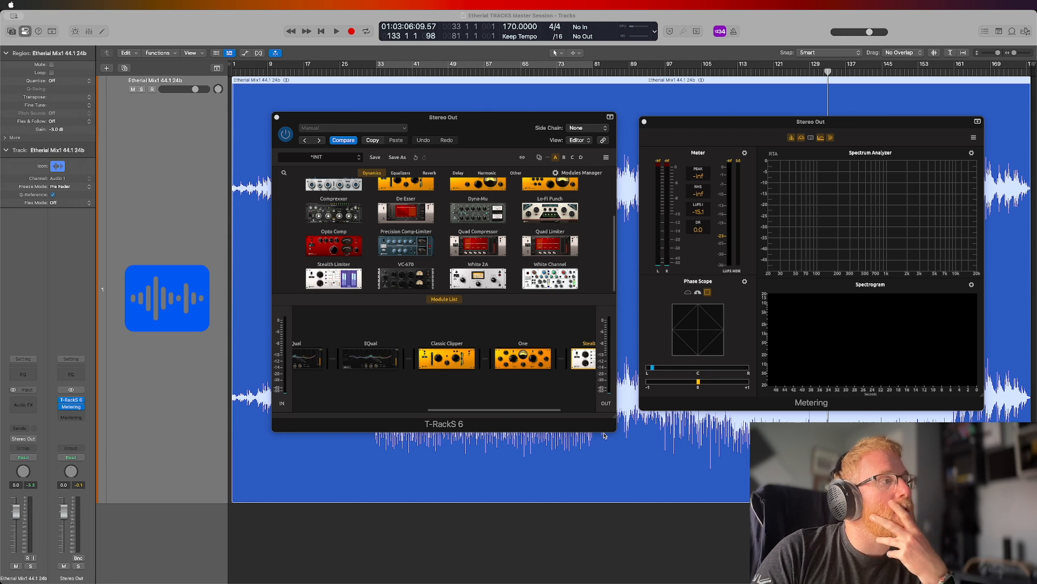
pyautogui.press('v')
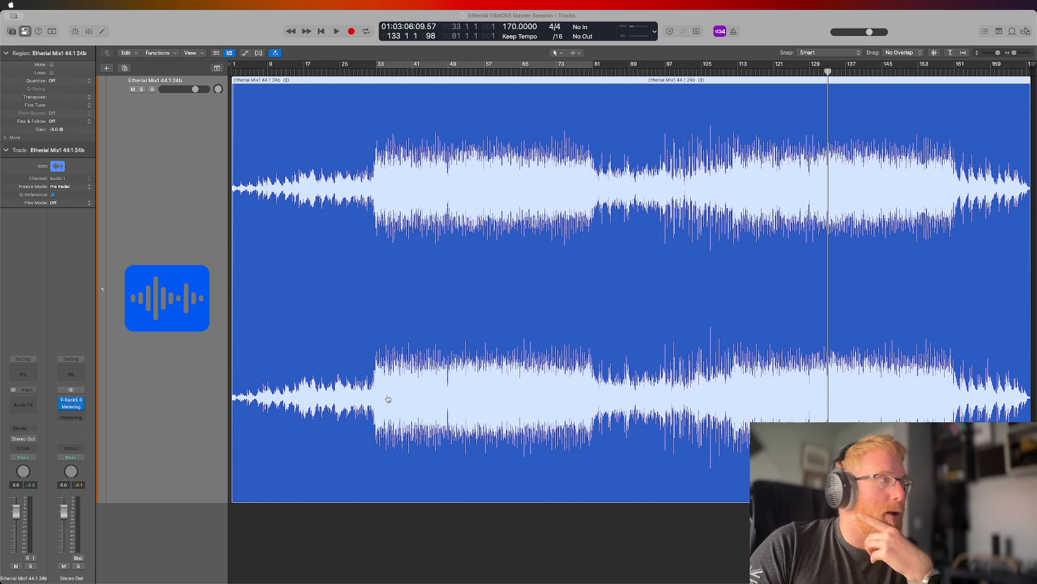
pyautogui.click(72, 403)
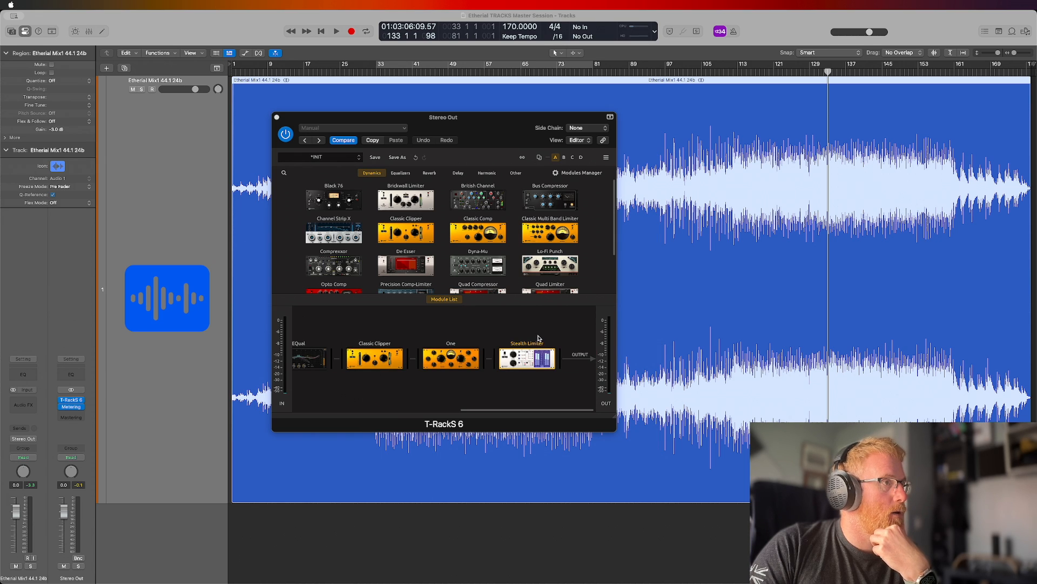
pyautogui.click(534, 361)
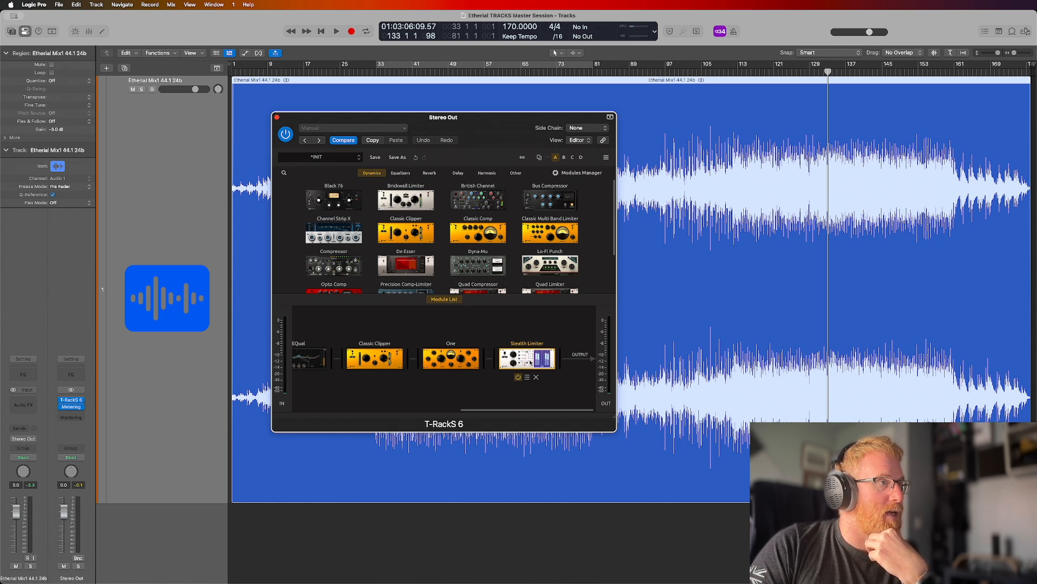
pyautogui.click(449, 301)
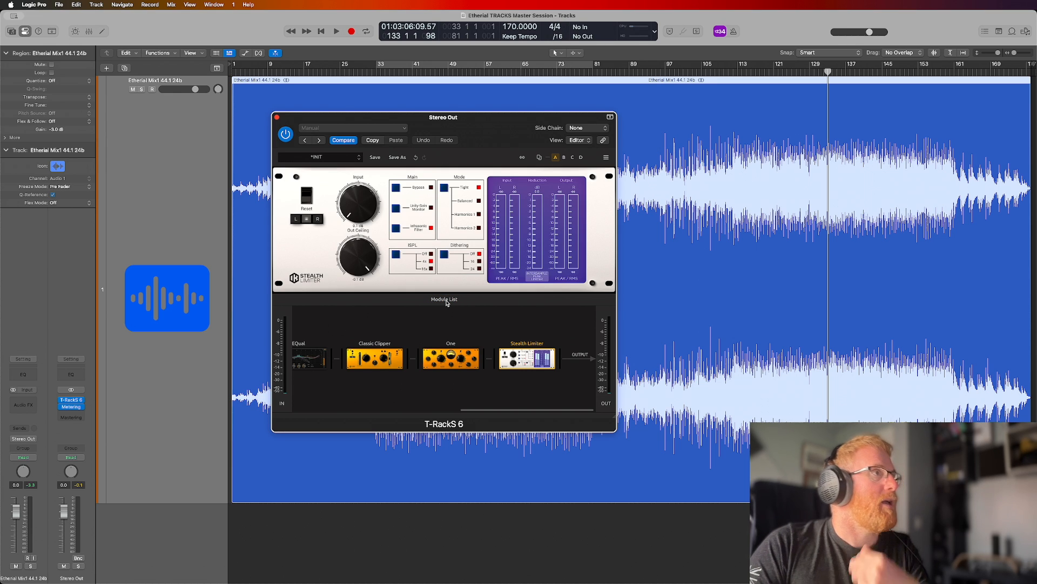
# Arrange the T-RackS 6 and Metering windows side by side so that both are fully visible.
pyautogui.moveTo(503, 133); pyautogui.dragTo(416, 141)
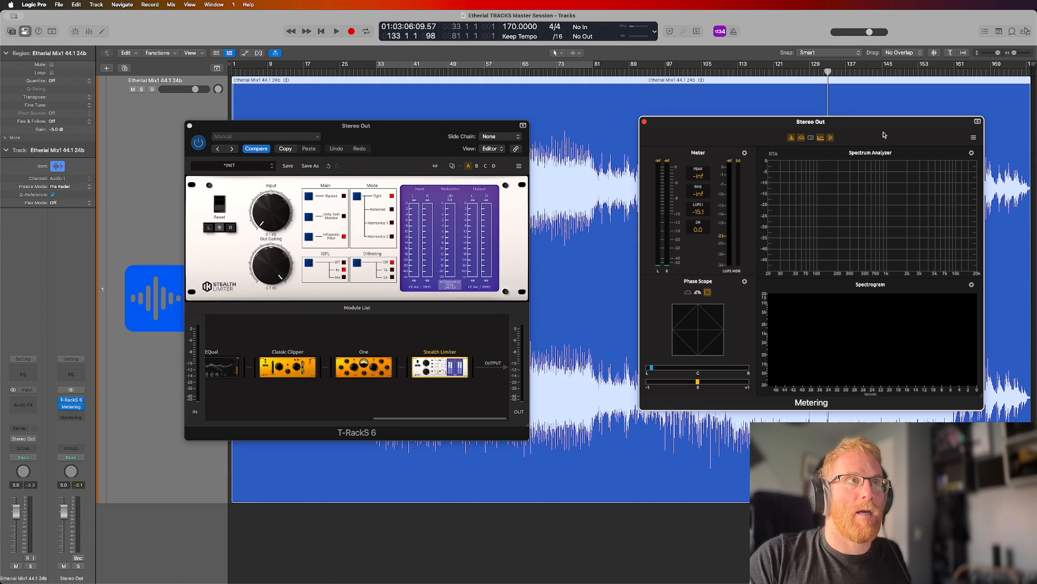
pyautogui.moveTo(865, 120); pyautogui.dragTo(796, 130)
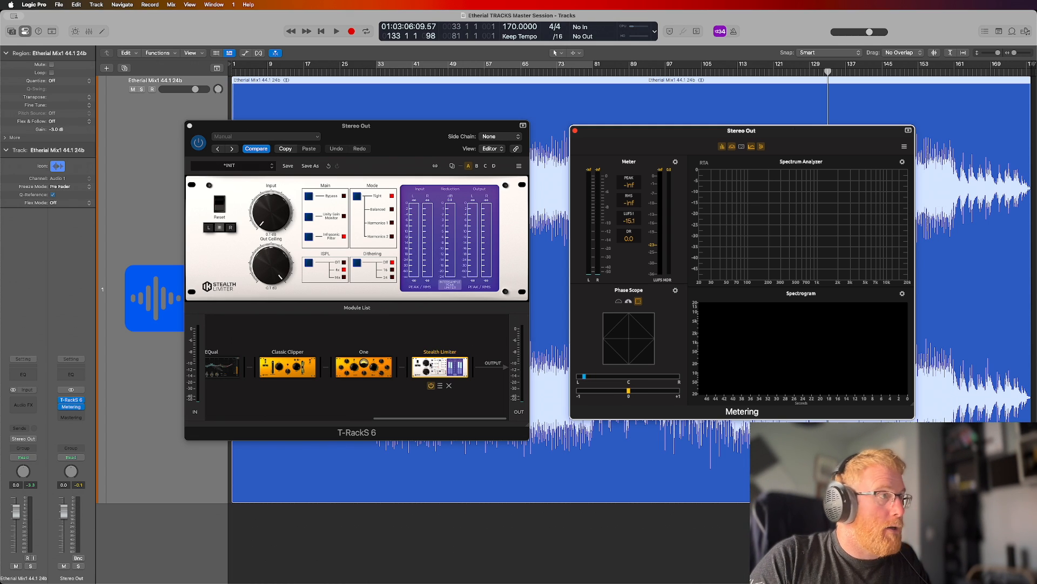
pyautogui.moveTo(371, 366)
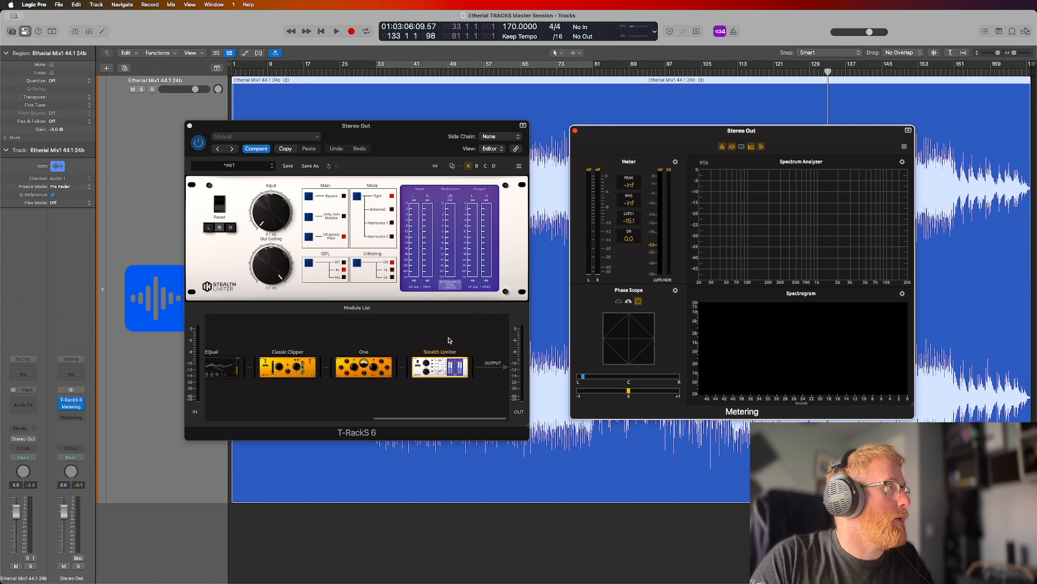
# Play the track and set the Stealth Limiter's Out Ceiling to about -0.1 dB.
pyautogui.press('space')
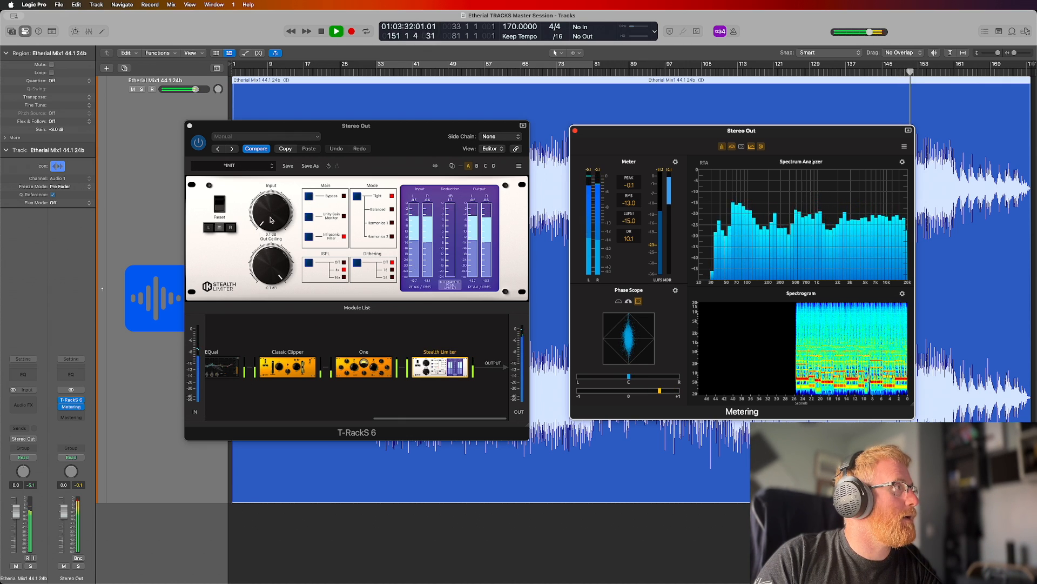
pyautogui.moveTo(271, 219); pyautogui.dragTo(269, 221)
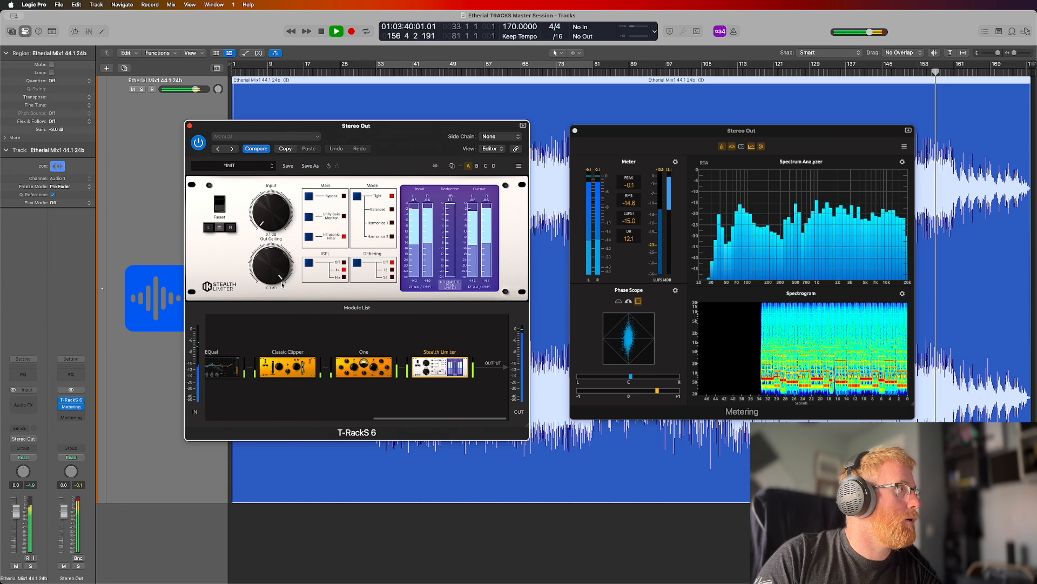
pyautogui.moveTo(277, 276); pyautogui.dragTo(277, 272)
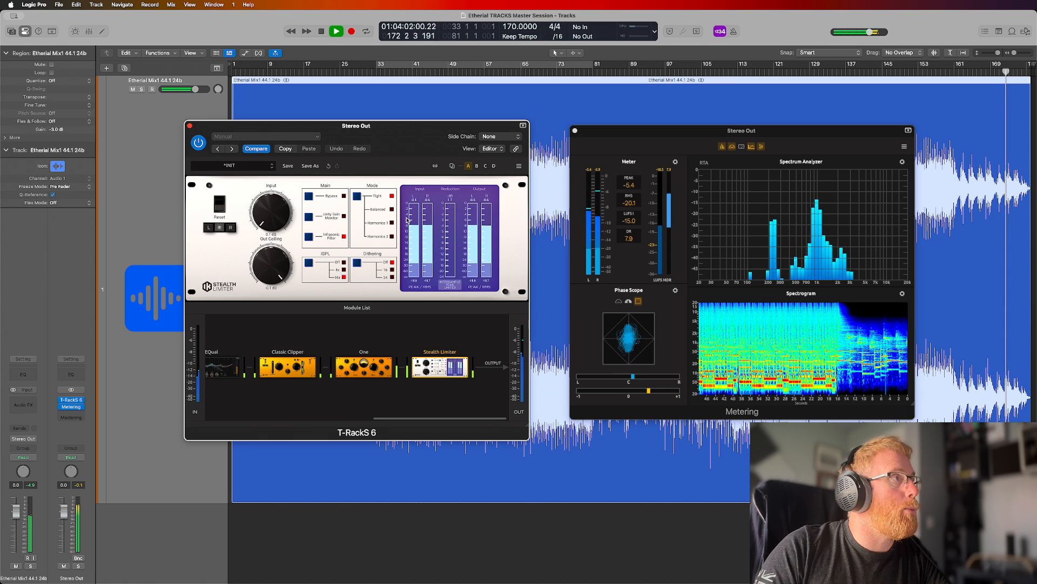
# Raise the Stealth Limiter's Input to about 5 dB and play the track from the beginning to check the loudness.
pyautogui.moveTo(280, 221); pyautogui.dragTo(274, 205)
pyautogui.press('Return')
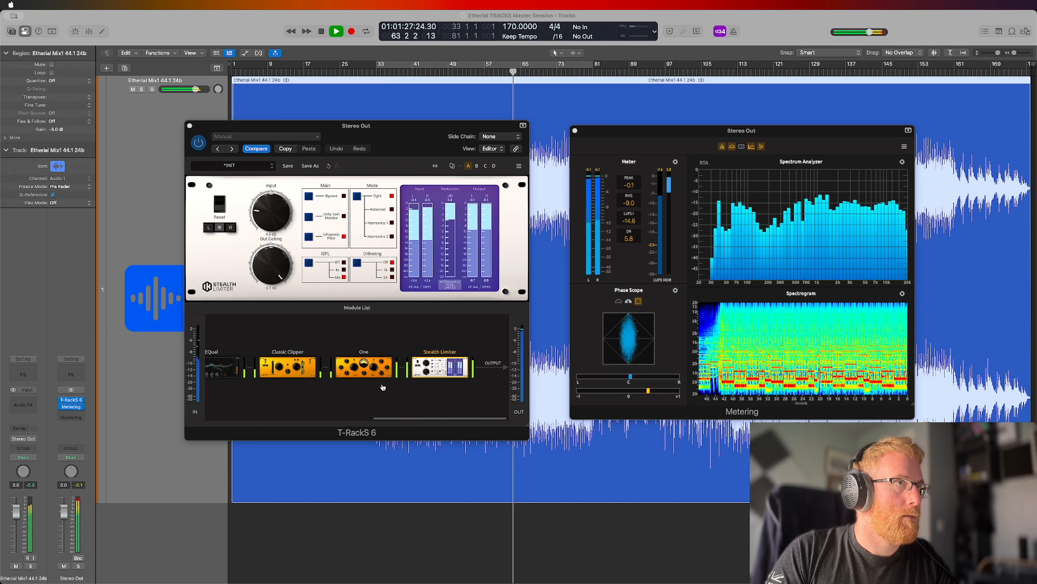
pyautogui.click(656, 140)
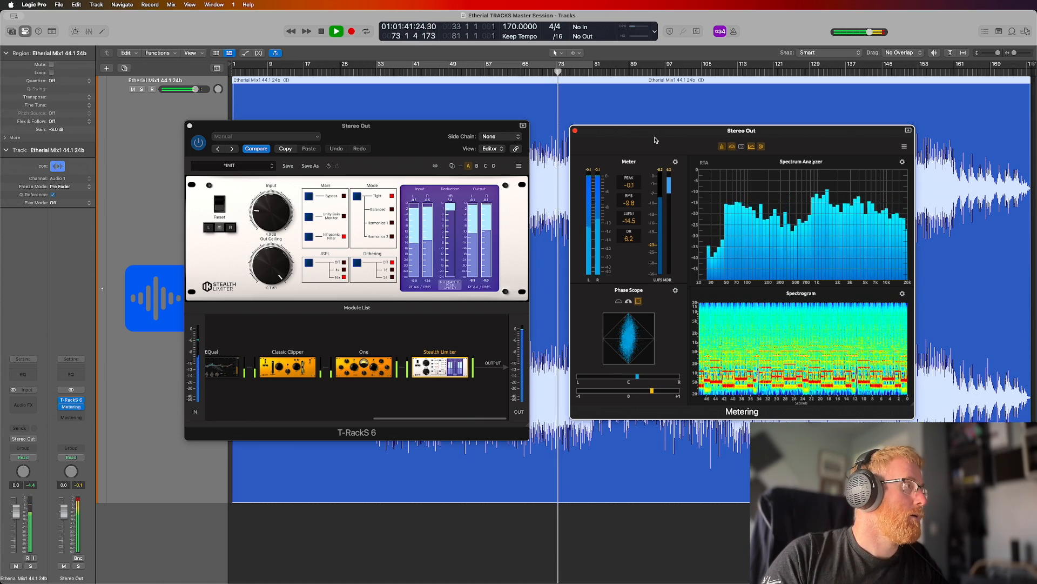
# Raise the Stealth Limiter's Input further to about 8 dB and restart playback from the beginning.
pyautogui.click(272, 223)
pyautogui.moveTo(272, 224); pyautogui.dragTo(273, 209)
pyautogui.press('Return')
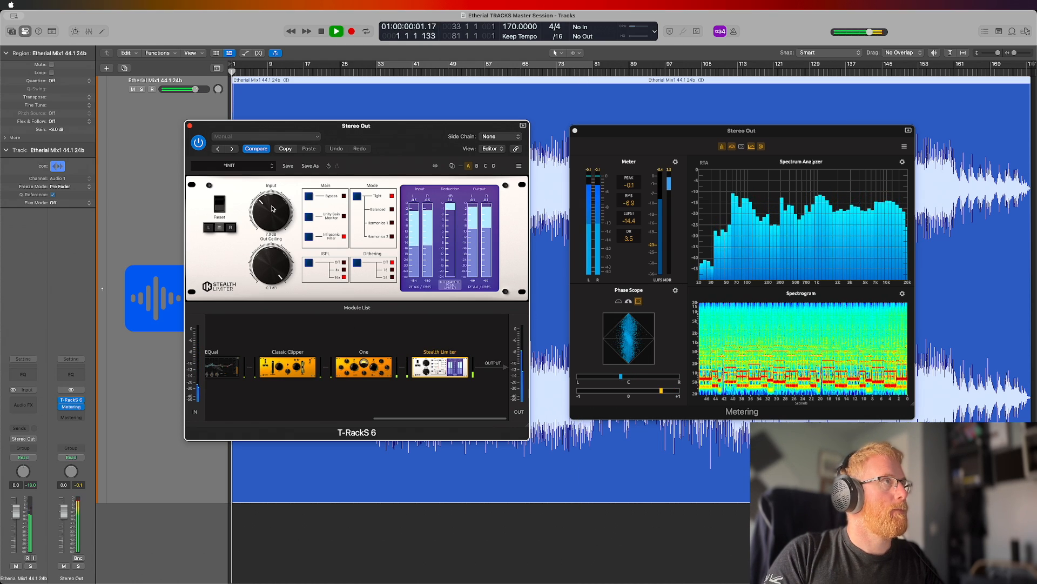
# Play from about bar 29 and switch the Phase Scope to its semicircular outline display.
pyautogui.click(364, 71)
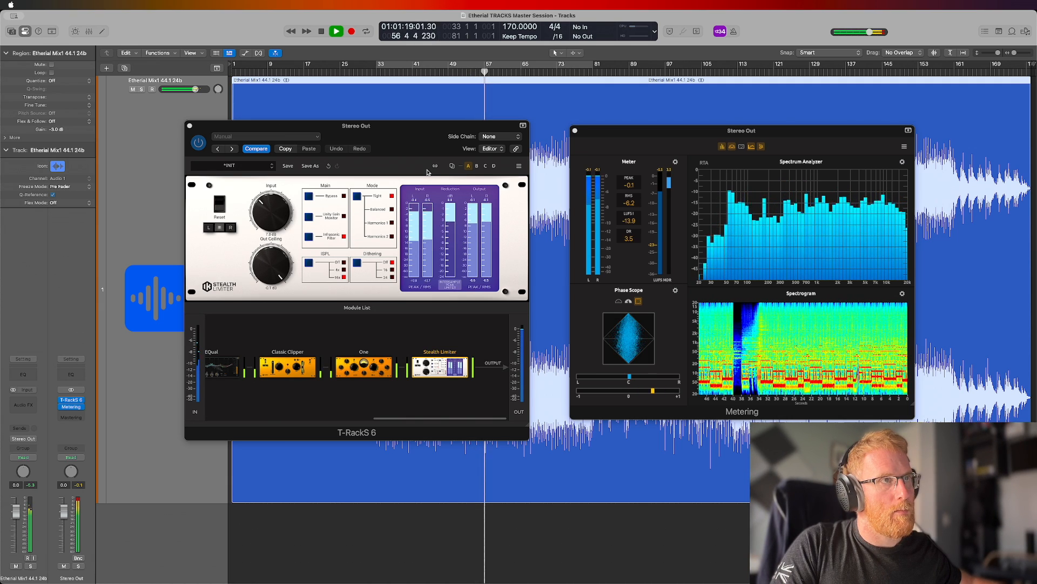
pyautogui.click(628, 301)
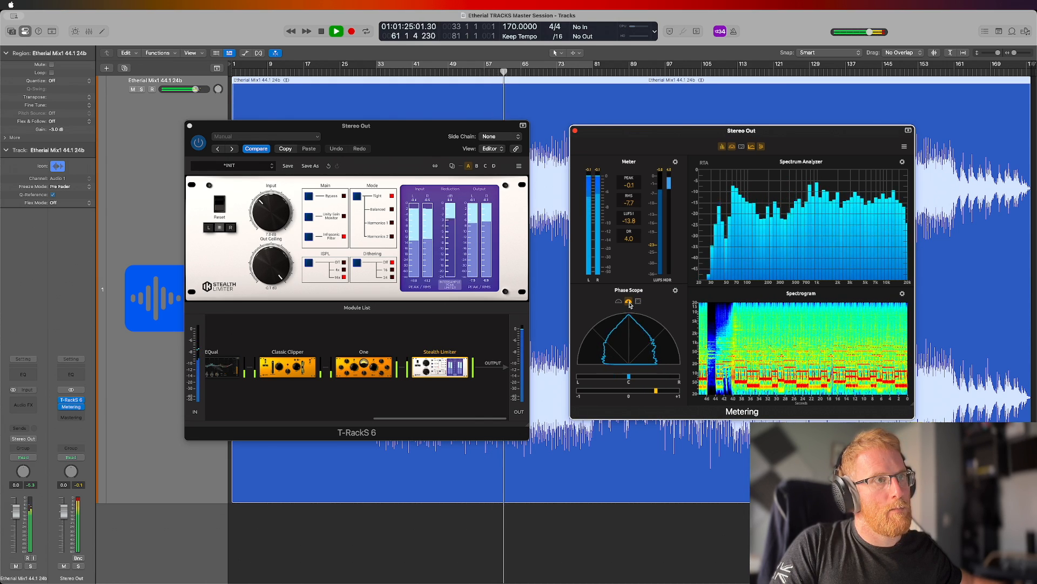
# Stop playback, move the Stealth Limiter ahead of One in the T-RackS 6 module chain, and show One's controls.
pyautogui.click(619, 302)
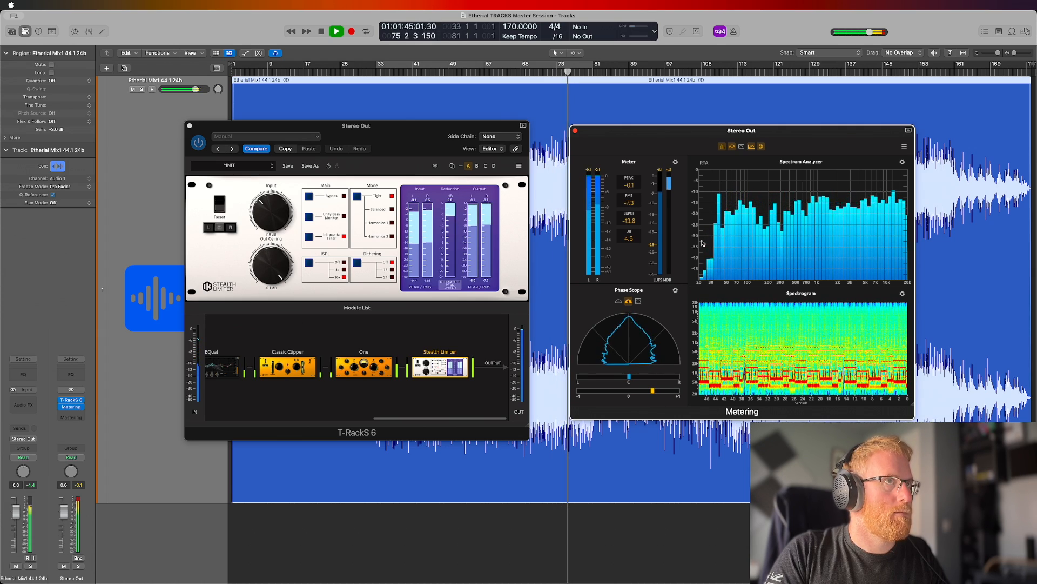
pyautogui.press('space')
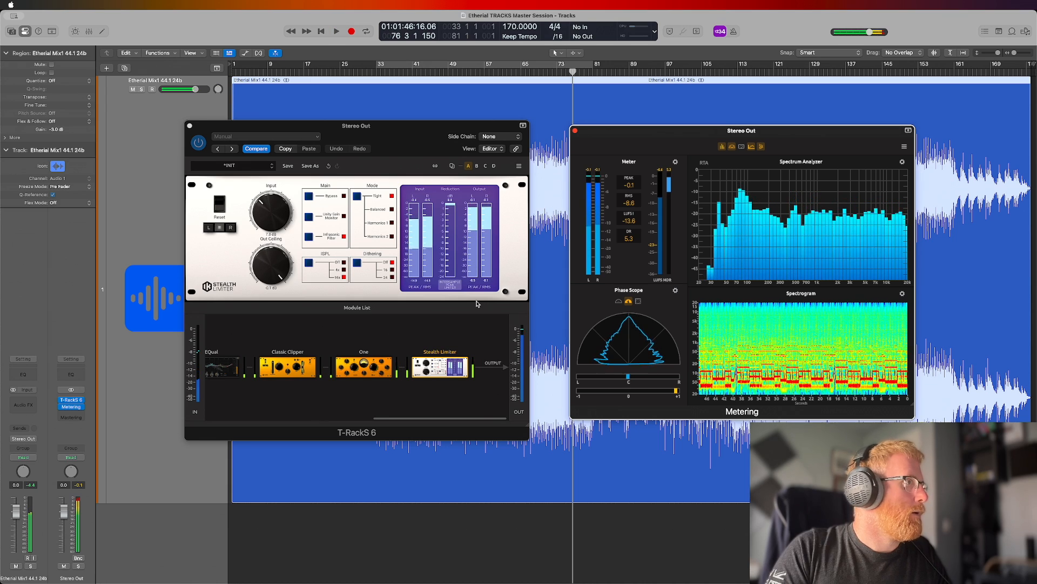
pyautogui.moveTo(442, 369)
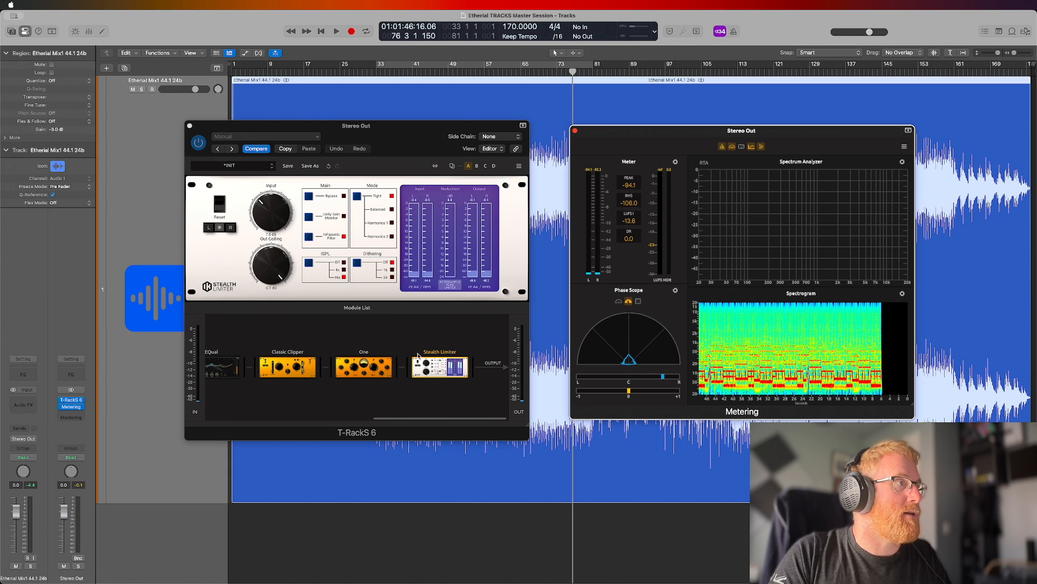
pyautogui.moveTo(434, 366); pyautogui.dragTo(377, 366)
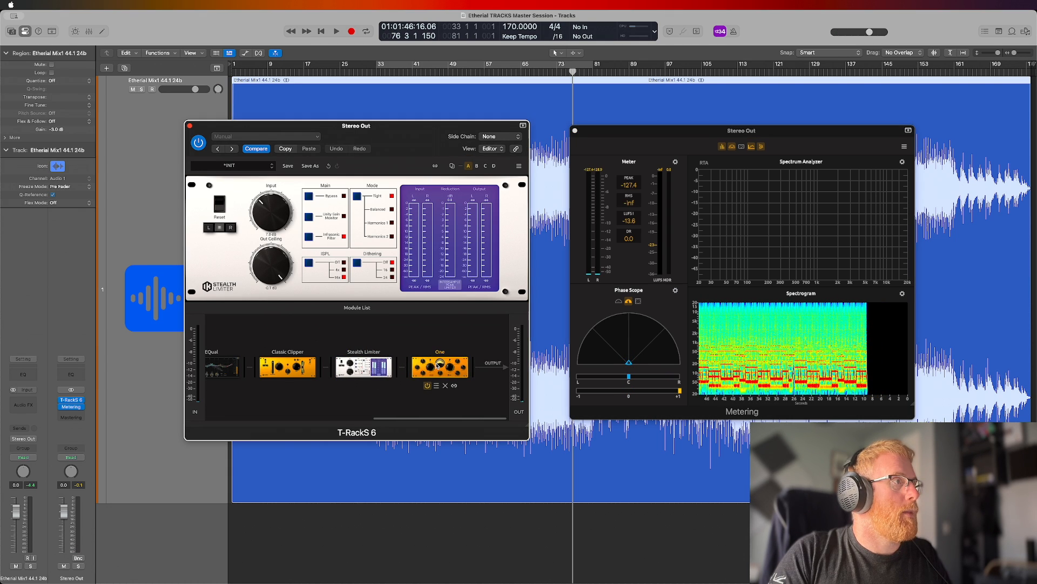
pyautogui.click(427, 361)
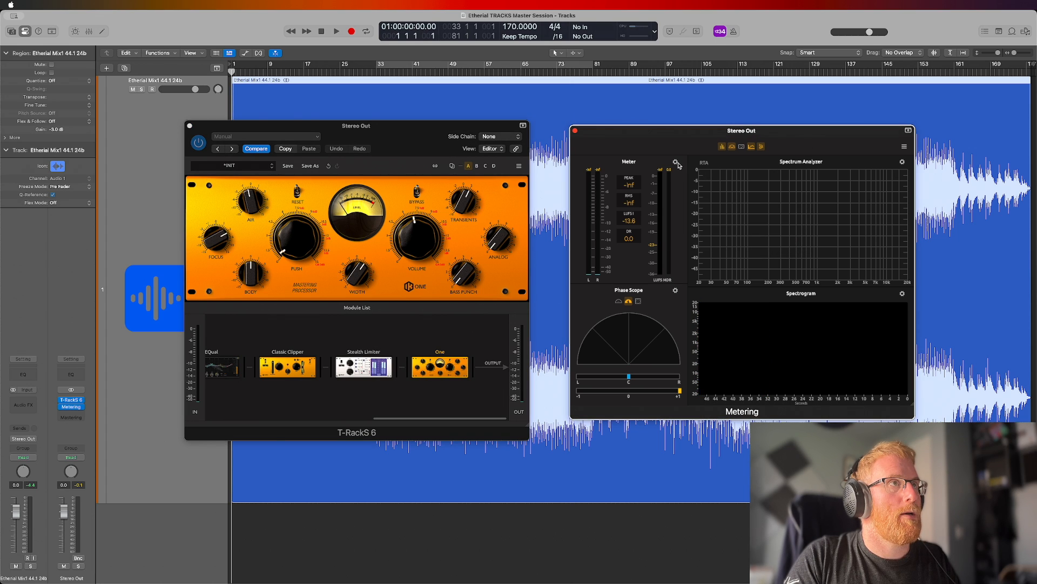
# Set the Metering plug-in's LUFS Numeric readout to Momentary and its LUFS Meter to Integrated.
pyautogui.click(677, 163)
pyautogui.moveTo(711, 215)
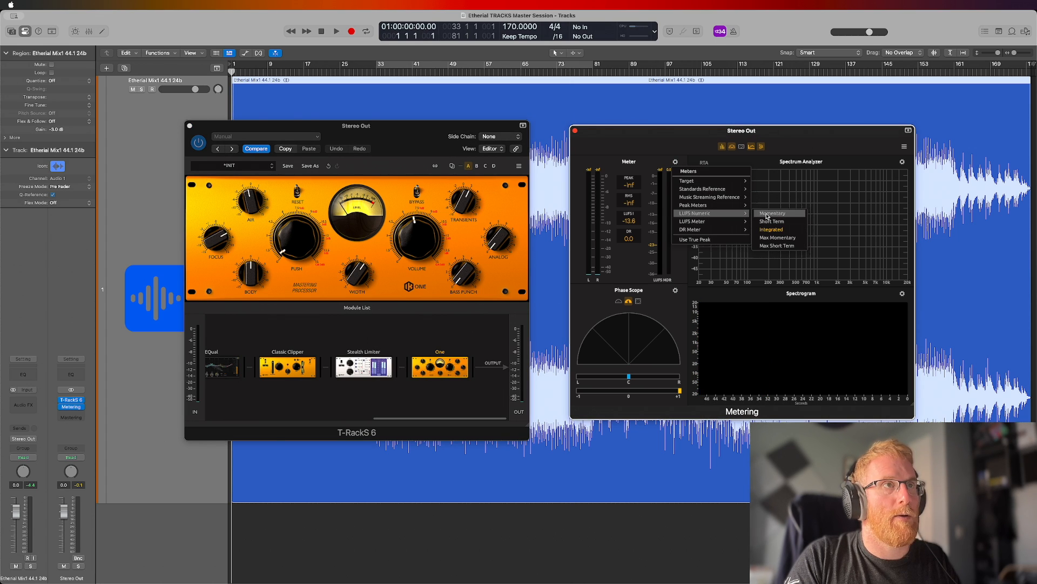
pyautogui.click(788, 215)
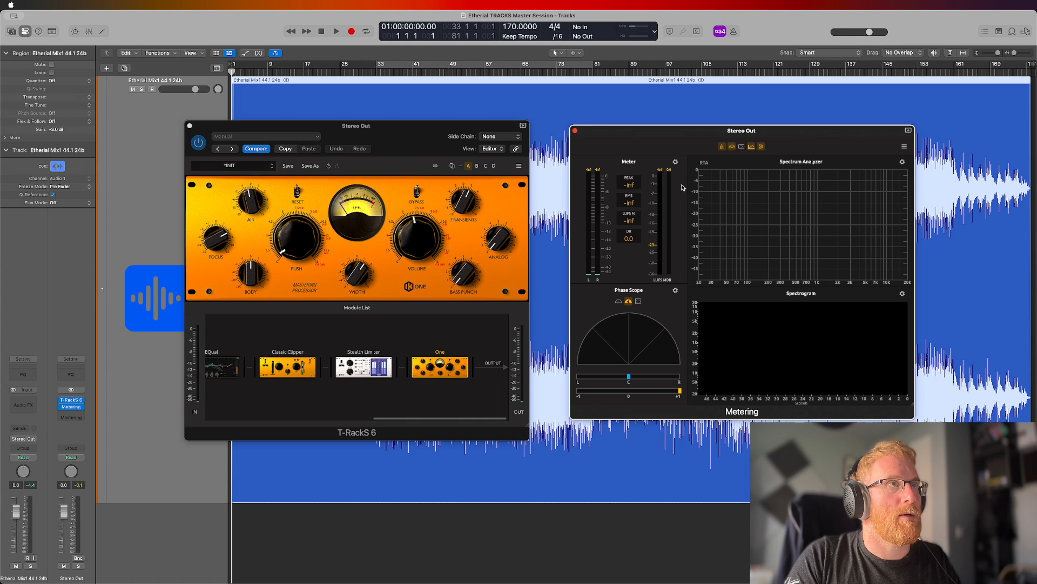
pyautogui.click(676, 163)
pyautogui.moveTo(724, 225)
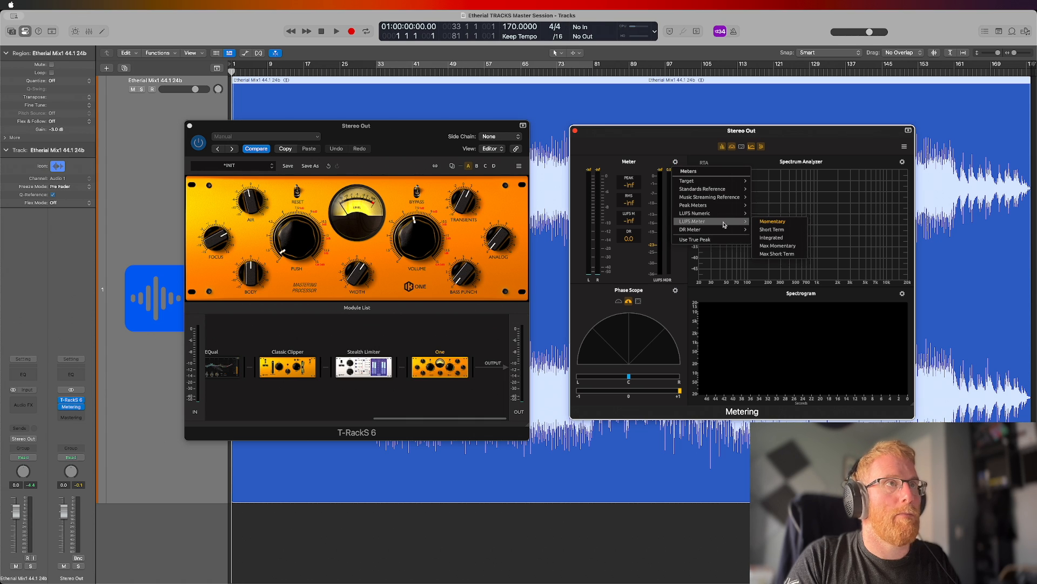
pyautogui.click(784, 238)
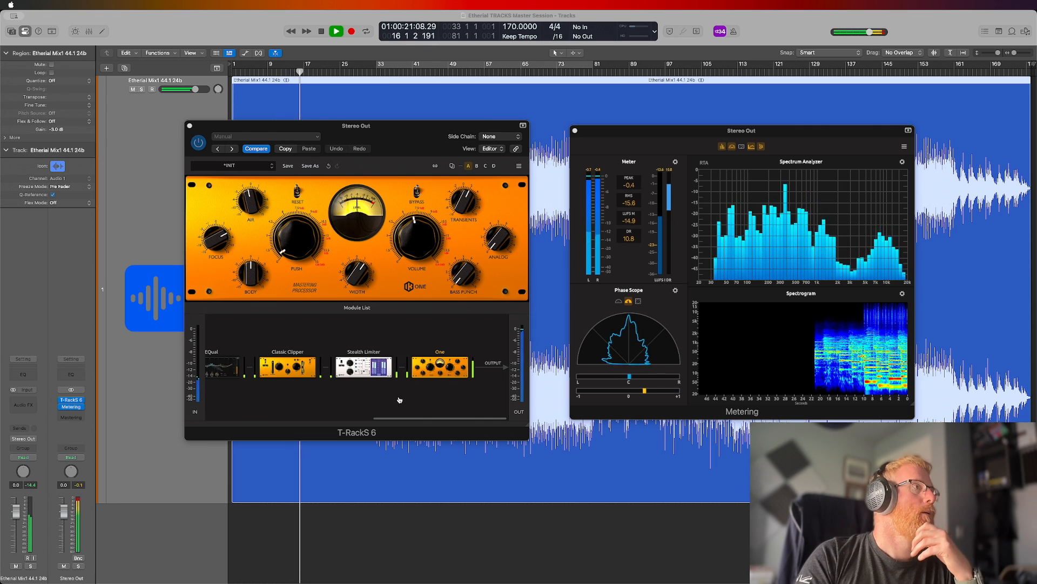
# Hide the plug-in windows and insert the Loudness Meter on the Stereo Out channel after Metering.
pyautogui.click(82, 414)
pyautogui.click(93, 331)
pyautogui.press('v')
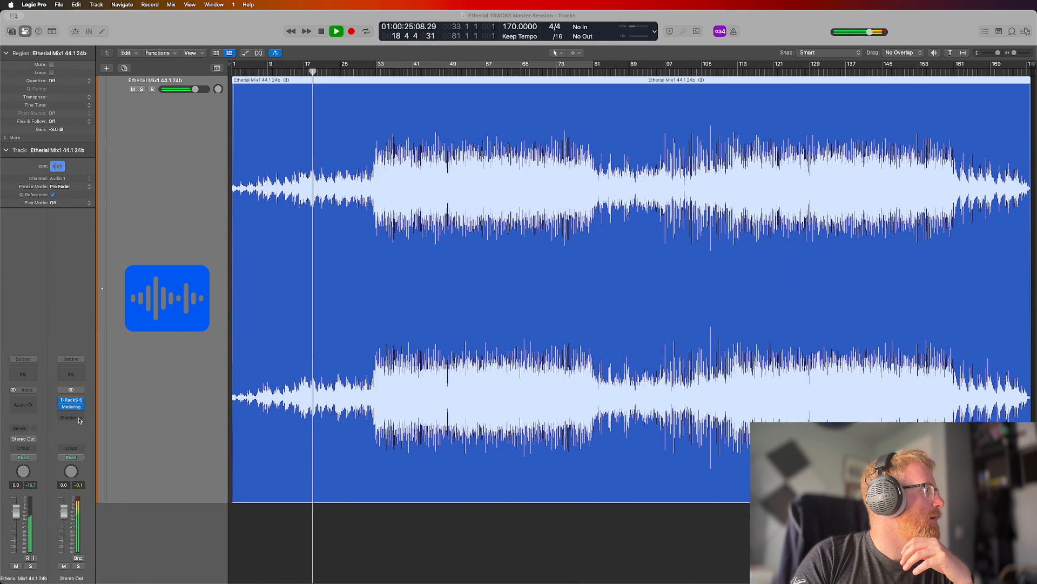
pyautogui.click(83, 414)
pyautogui.moveTo(86, 554)
pyautogui.moveTo(88, 502)
pyautogui.moveTo(149, 540)
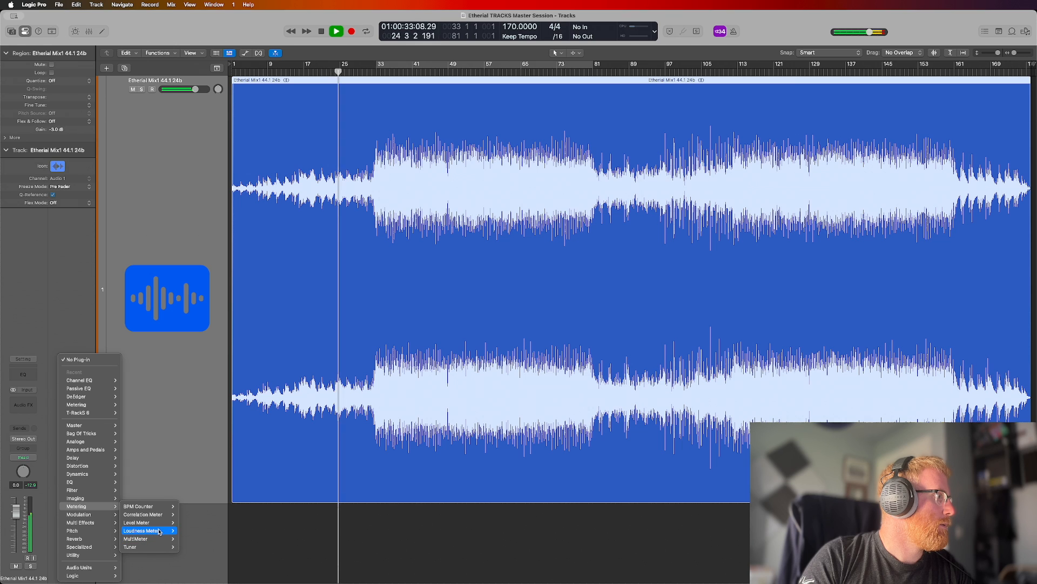
pyautogui.click(189, 530)
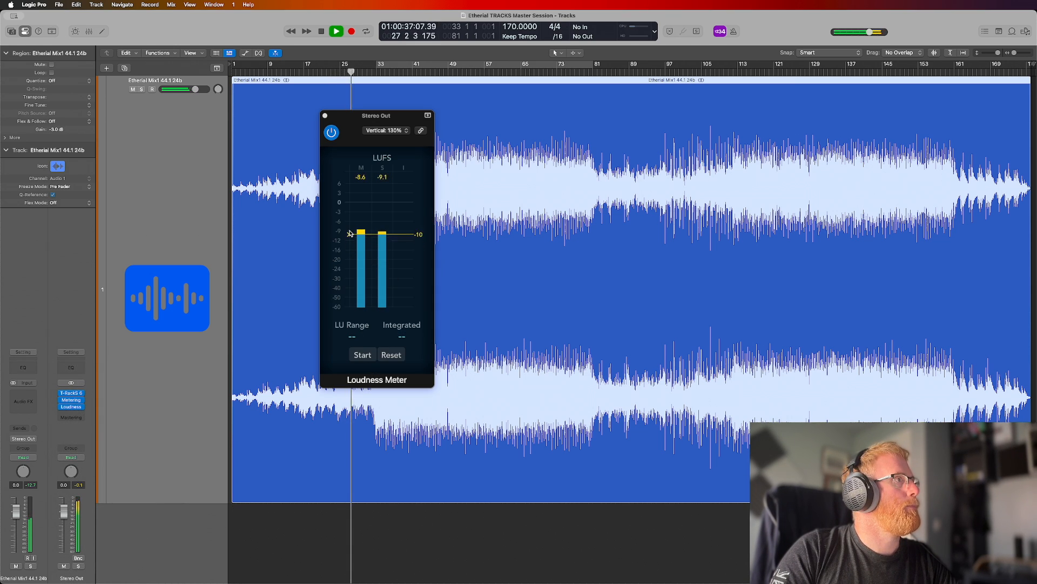
# Start the Loudness Meter's integrated measurement and move its window away from the middle of the waveform.
pyautogui.click(362, 354)
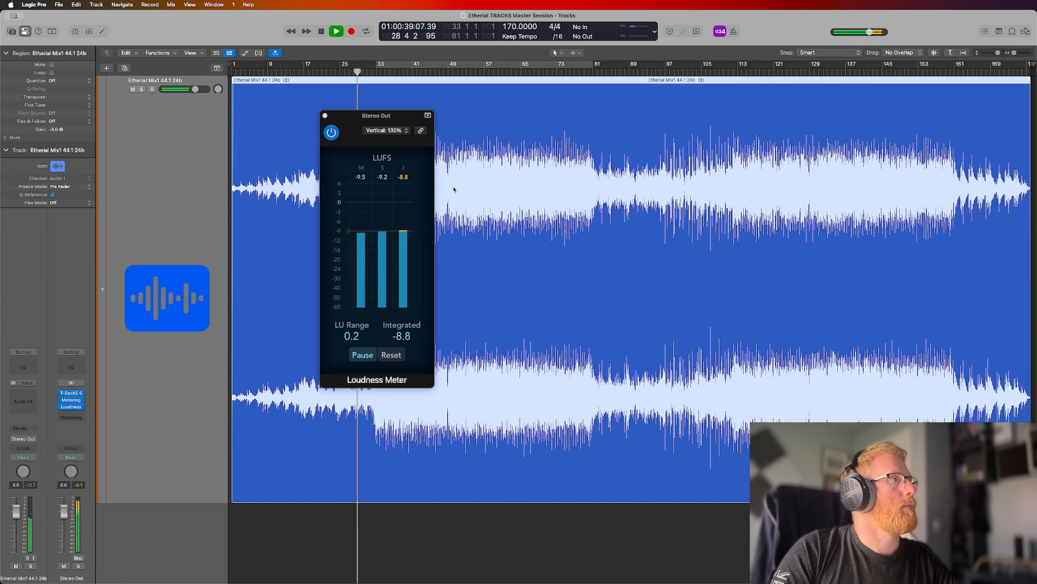
pyautogui.moveTo(353, 120); pyautogui.dragTo(899, 184)
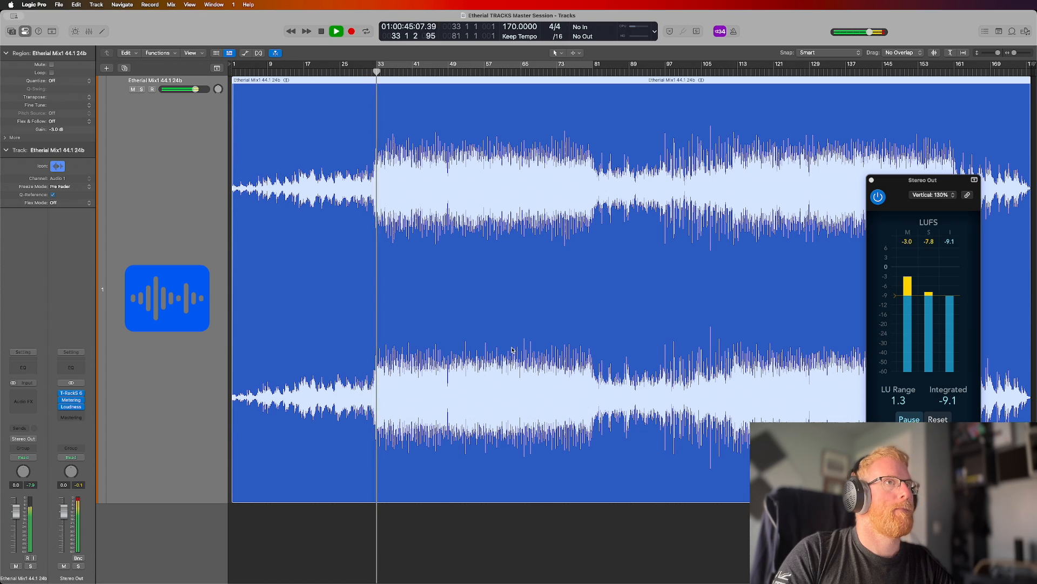
pyautogui.hotkey('ctrl', 'Up')
pyautogui.click(244, 409)
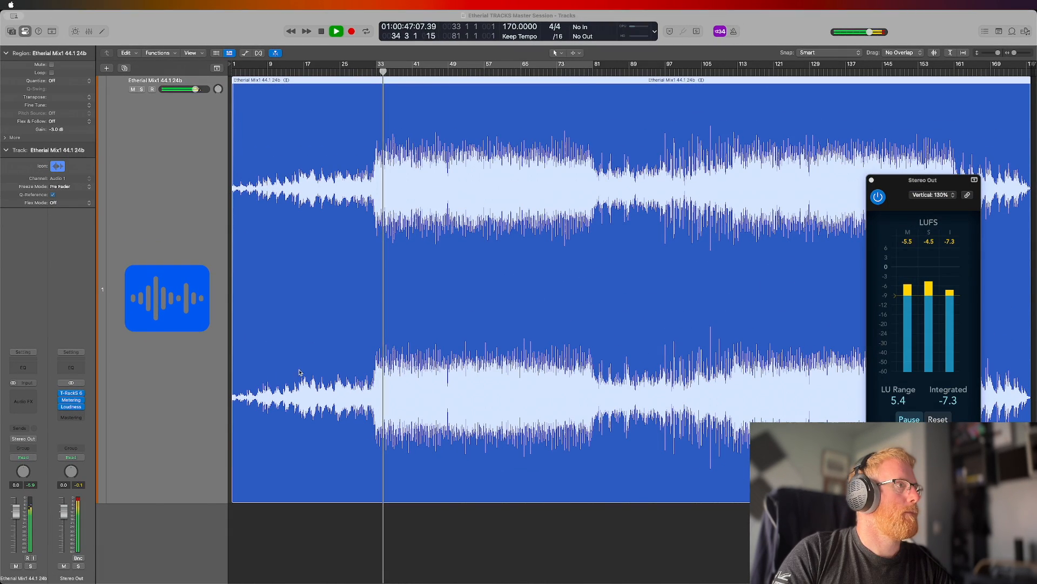
# Reopen T-RackS 6 and Metering and arrange them side by side with the Loudness Meter.
pyautogui.click(71, 393)
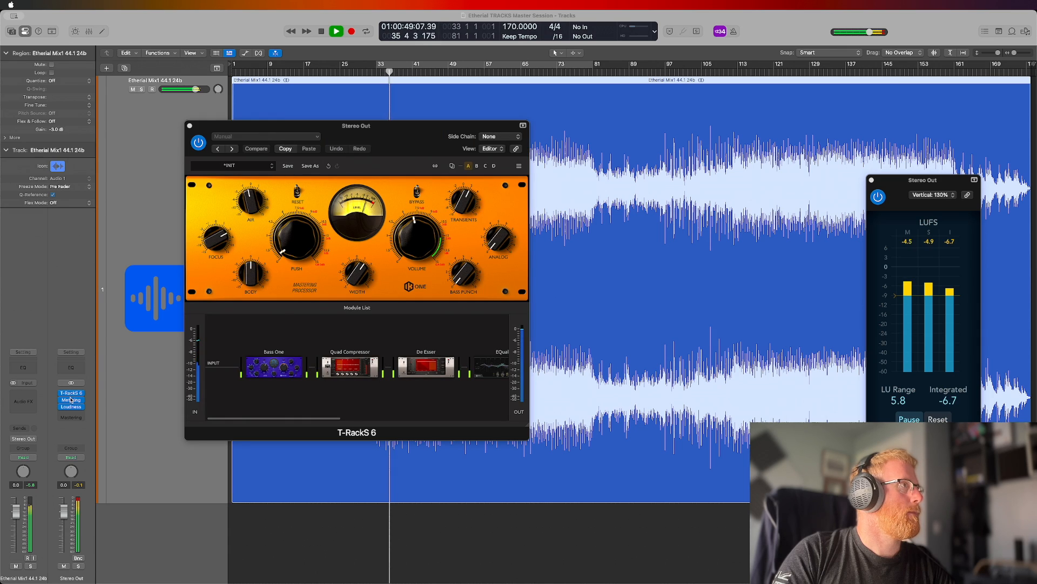
pyautogui.click(71, 399)
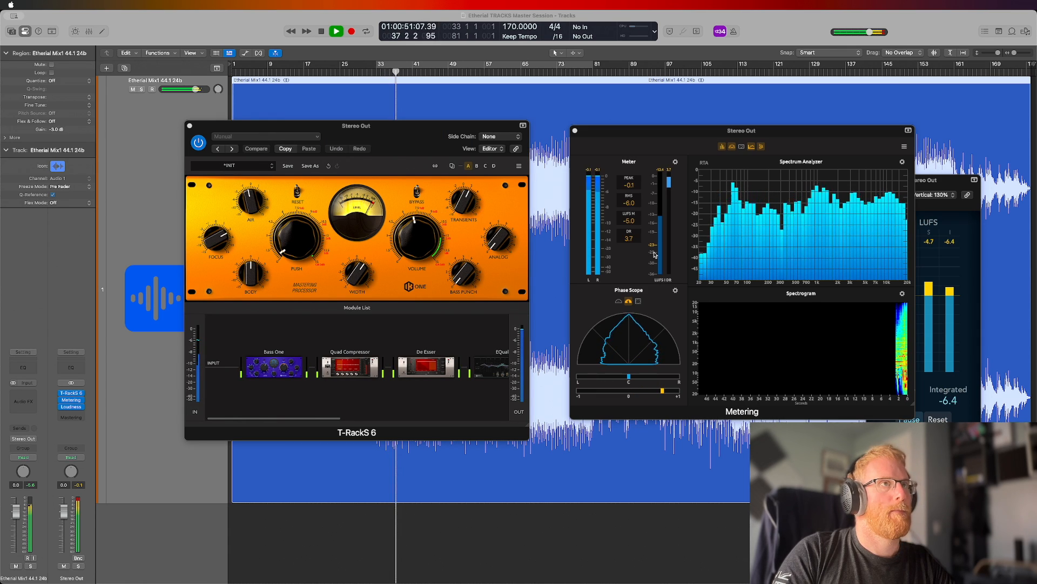
pyautogui.moveTo(455, 140); pyautogui.dragTo(397, 99)
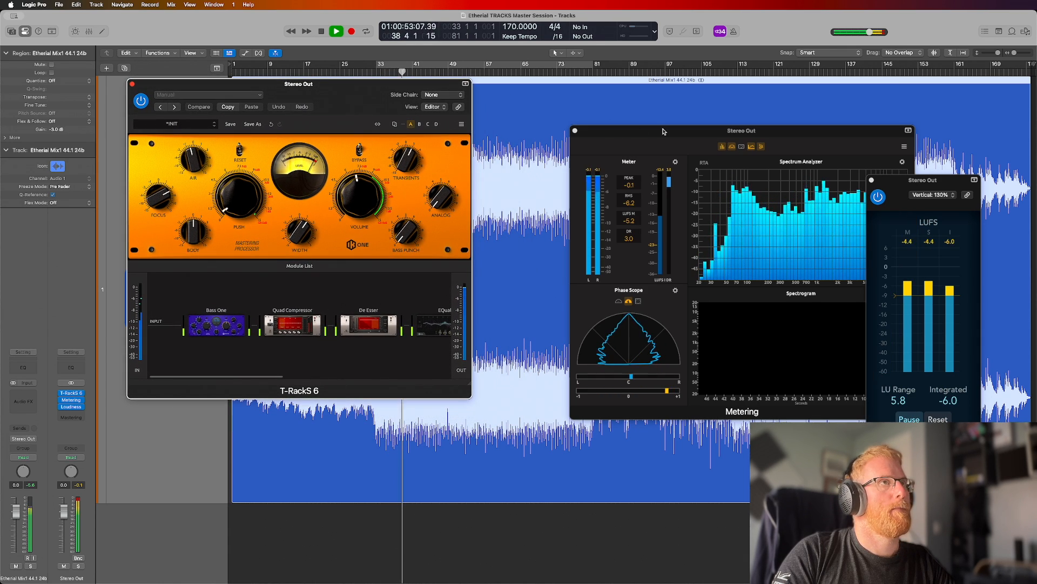
pyautogui.moveTo(736, 135); pyautogui.dragTo(645, 92)
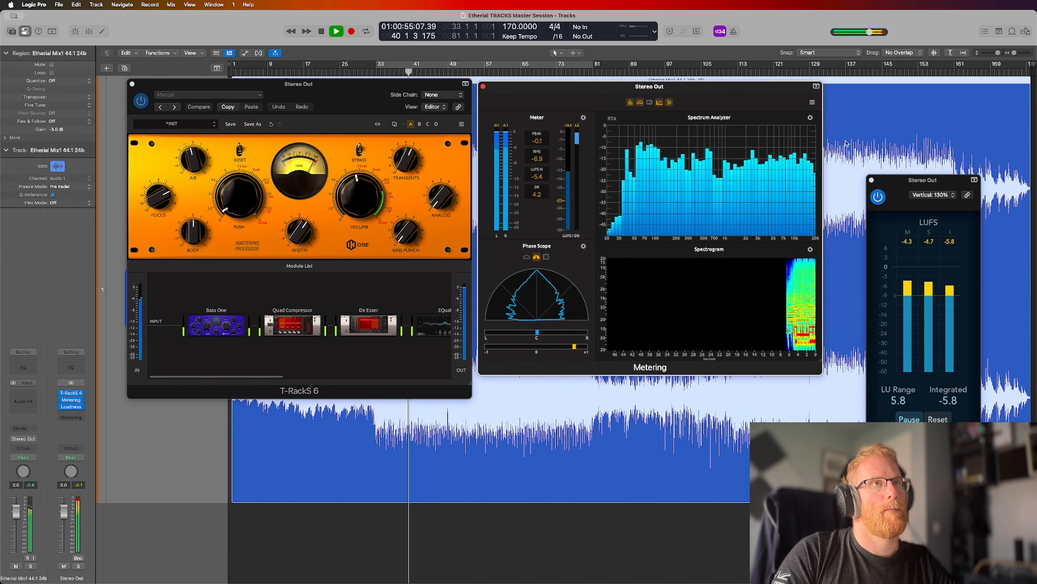
pyautogui.moveTo(911, 176); pyautogui.dragTo(880, 95)
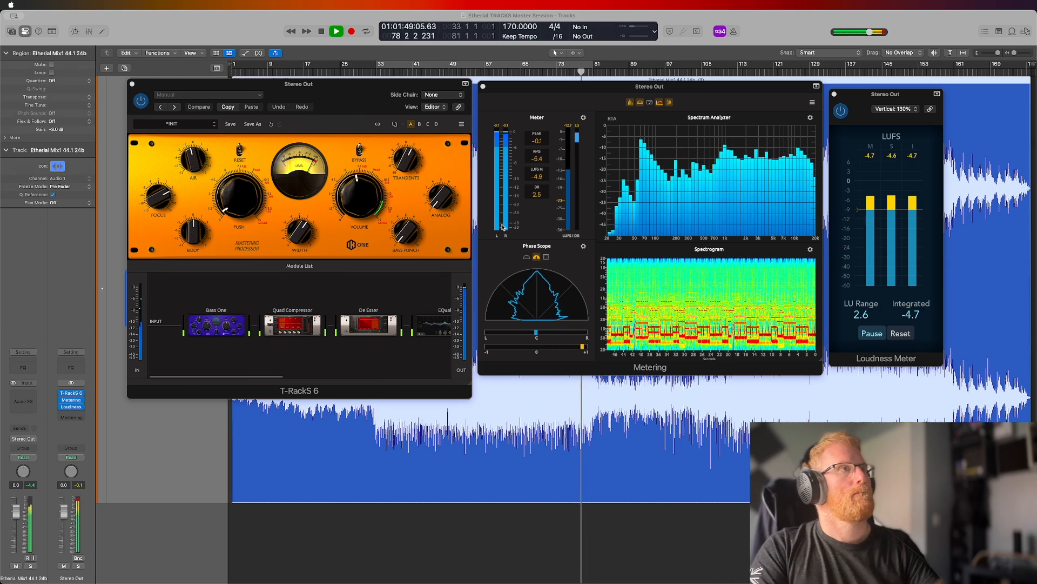
# Stop playback at about bar 83 and set the Metering plug-in's meter Target to Dance.
pyautogui.click(597, 88)
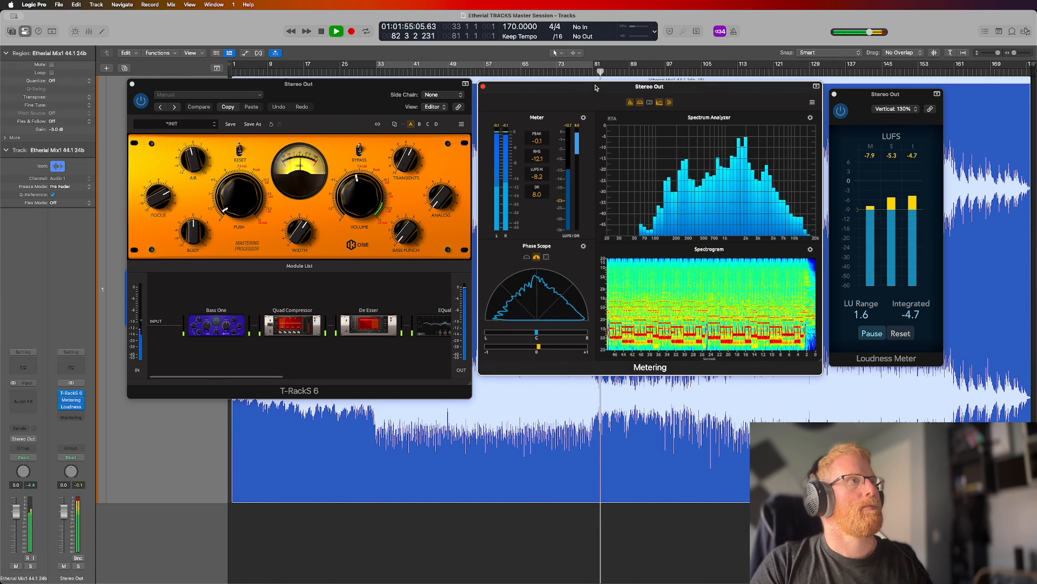
pyautogui.press('space')
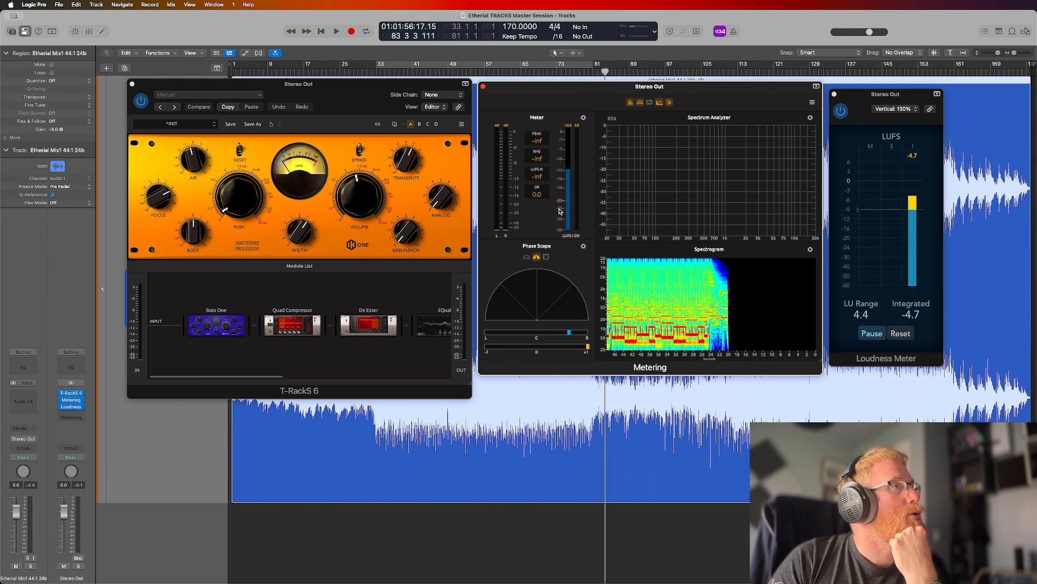
pyautogui.click(584, 118)
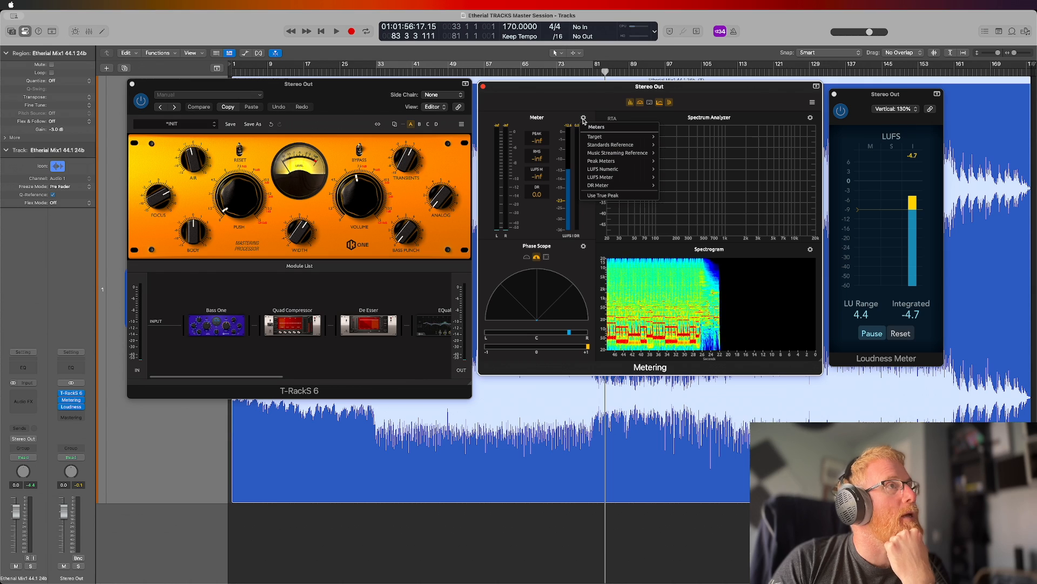
pyautogui.moveTo(625, 139)
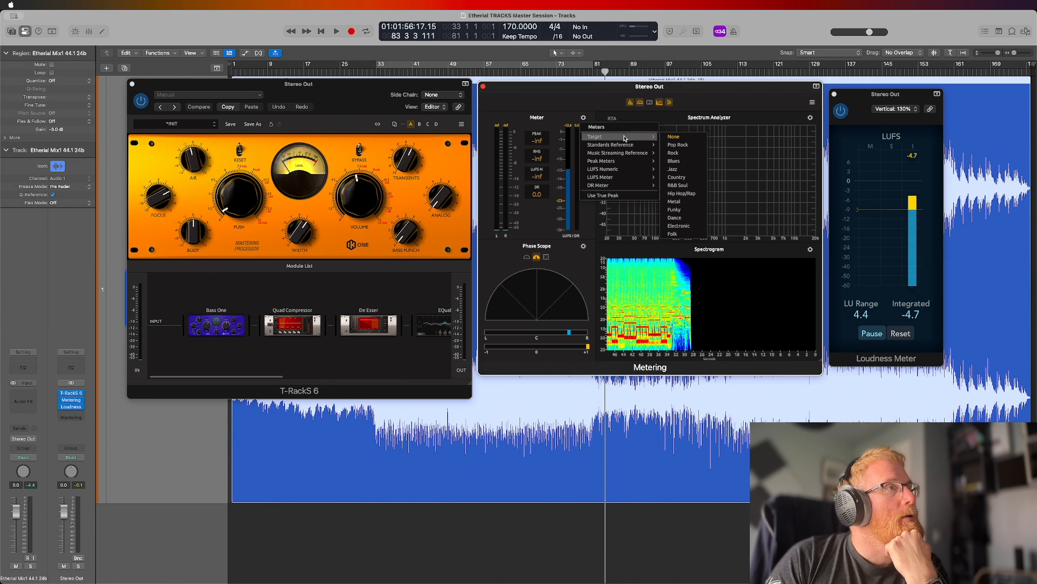
pyautogui.click(559, 205)
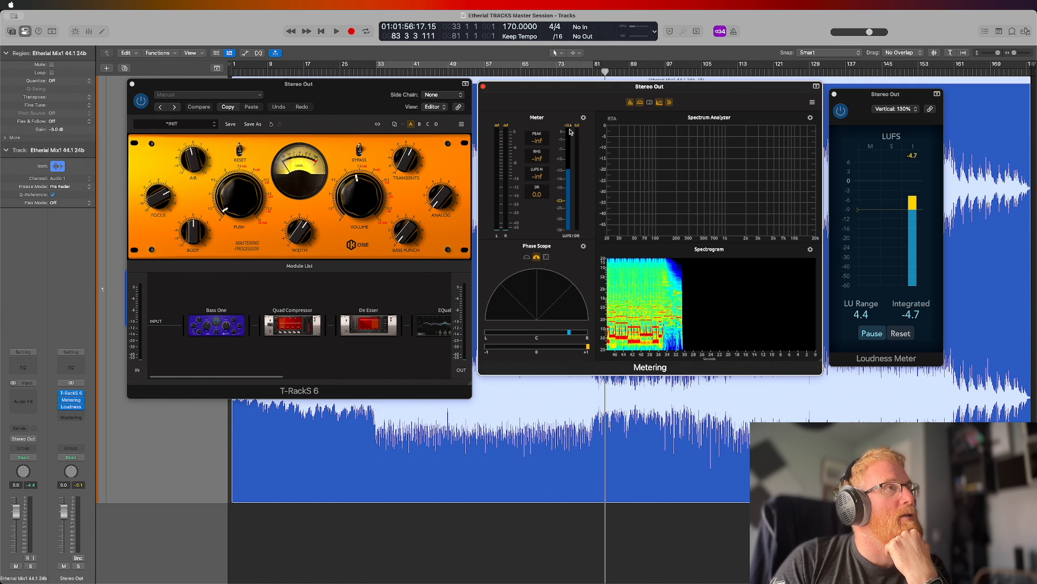
pyautogui.click(583, 118)
pyautogui.moveTo(622, 139)
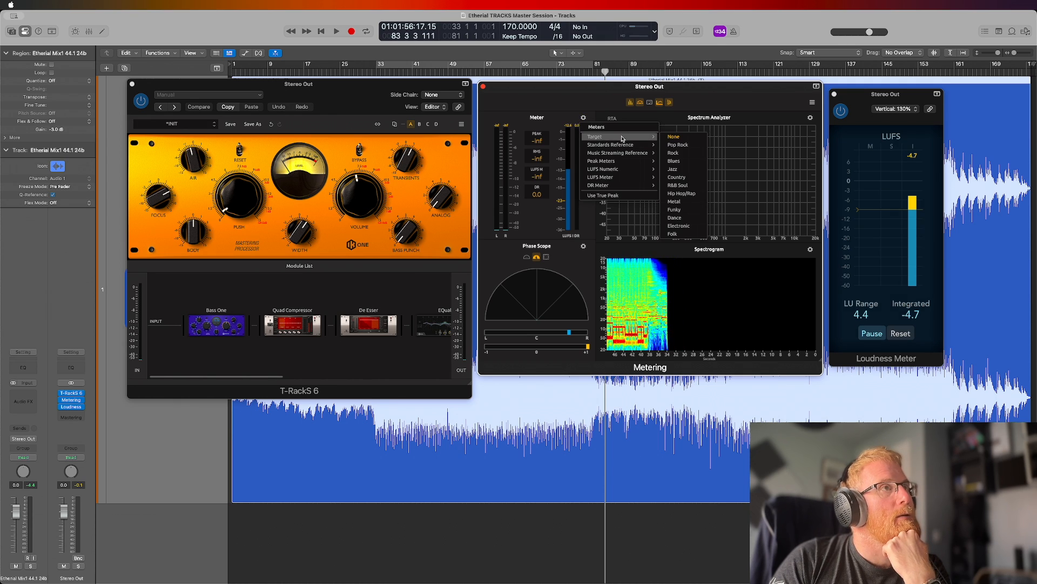
pyautogui.click(677, 219)
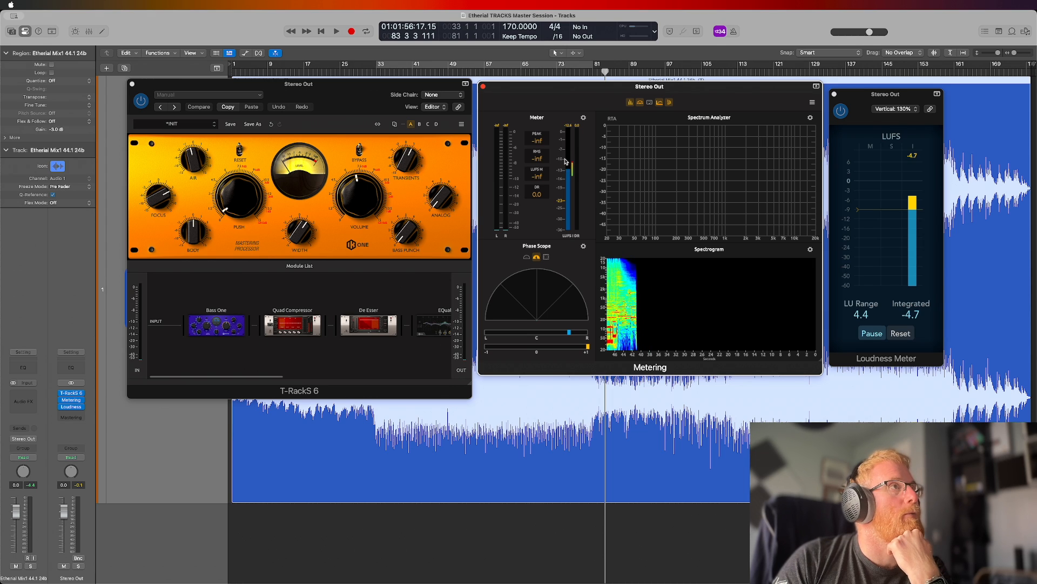
# Set the Metering plug-in's Standards Reference to TR-B32.
pyautogui.click(583, 117)
pyautogui.moveTo(614, 146)
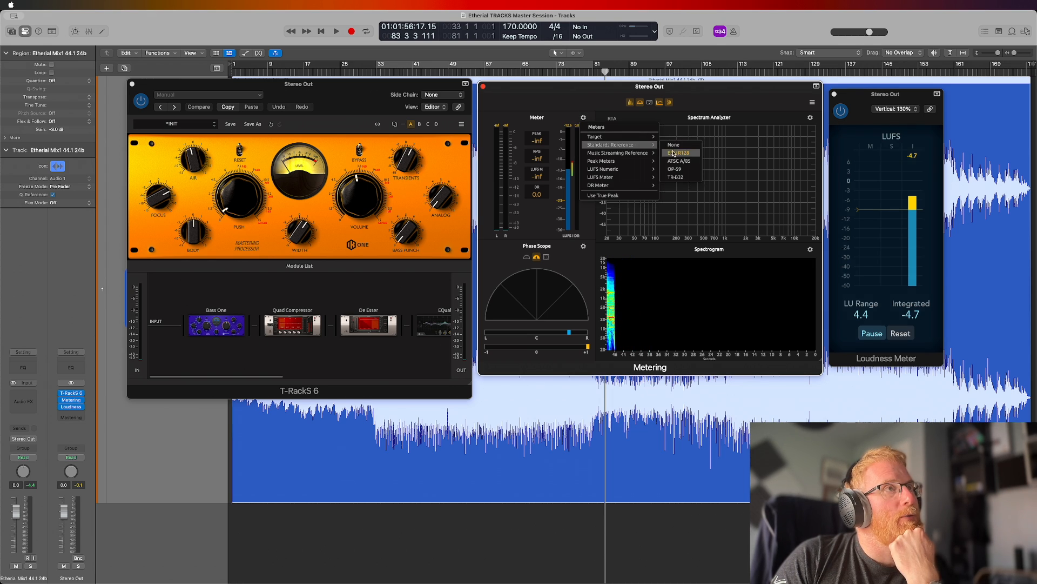
pyautogui.click(682, 178)
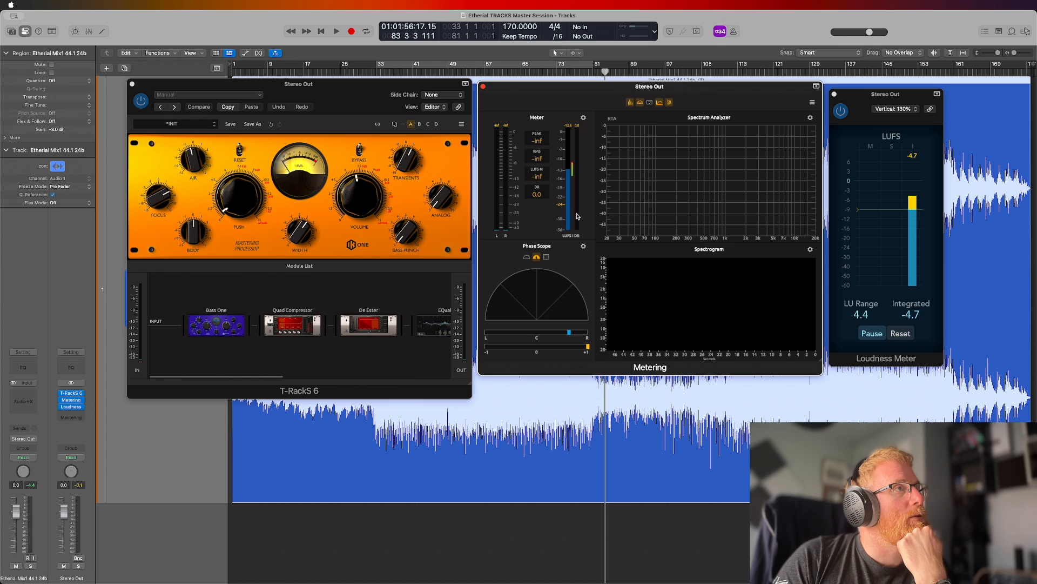
# Adjust the meter's Music Streaming Reference and switch its peak readout to True Peak.
pyautogui.click(583, 118)
pyautogui.click(675, 162)
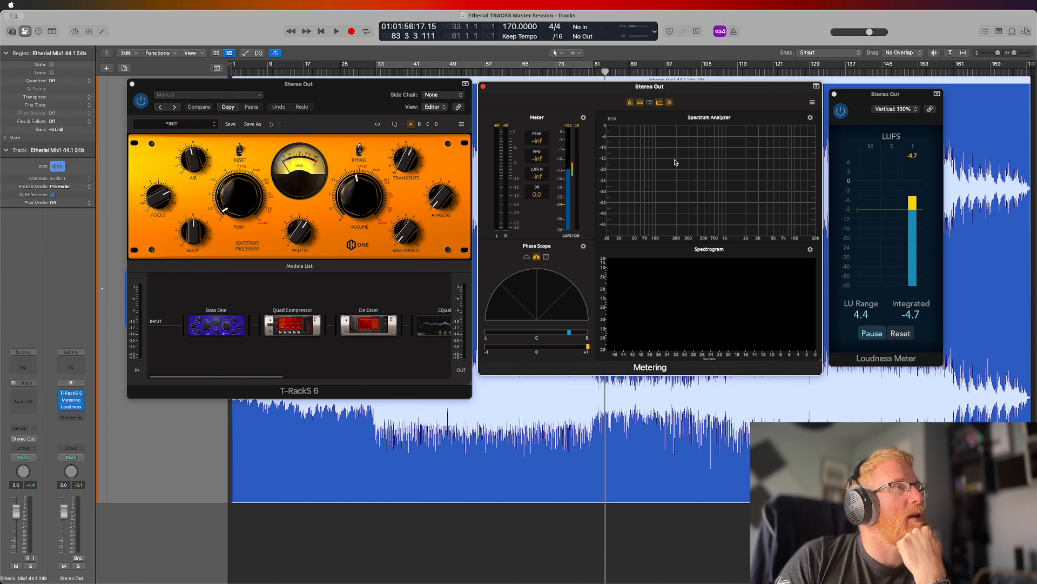
pyautogui.click(583, 117)
pyautogui.moveTo(627, 155)
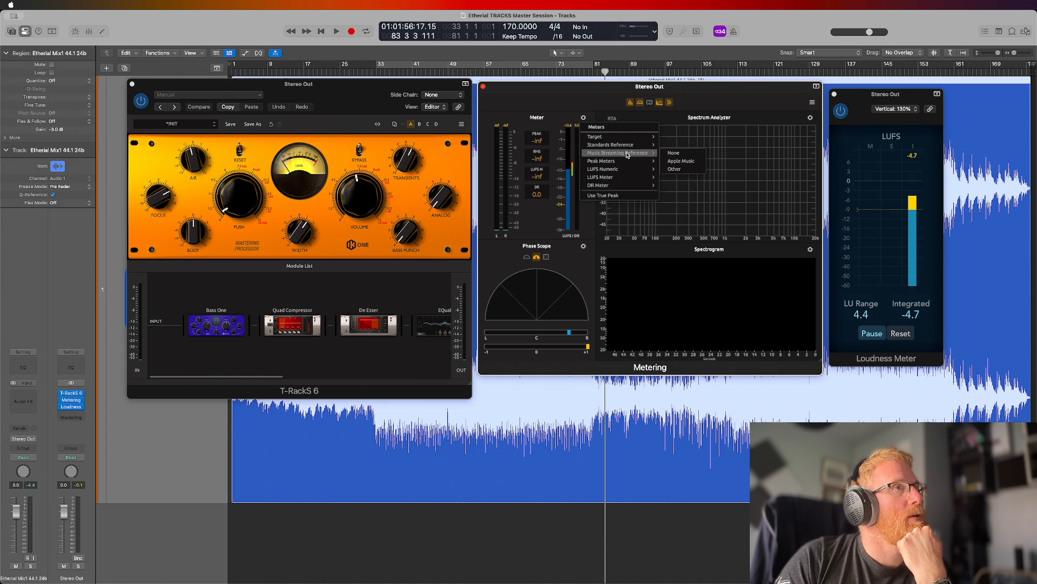
pyautogui.click(675, 154)
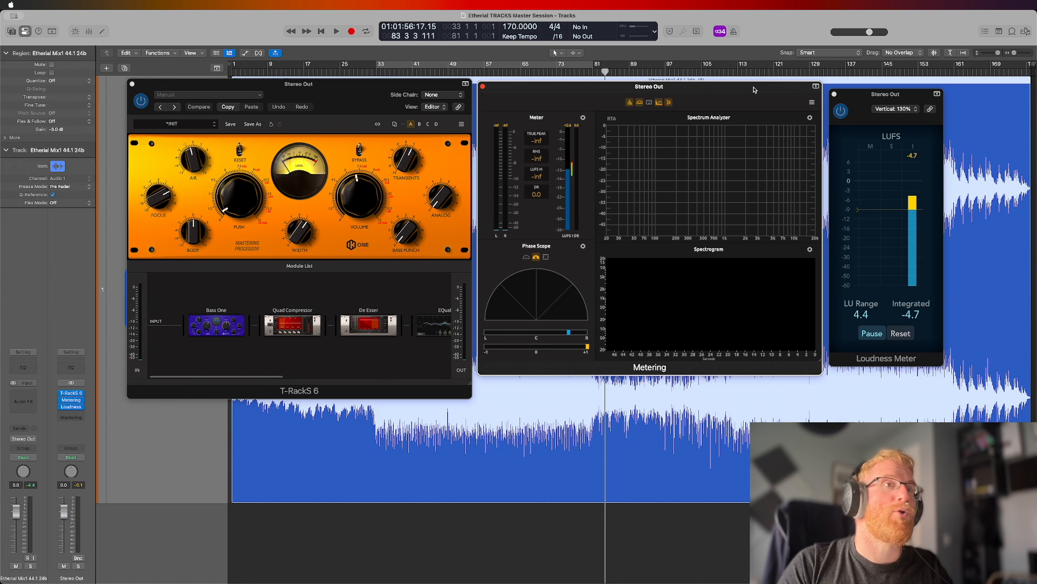
# Reset the Loudness Meter and play the loud section from bar 33 to 81 in a cycle.
pyautogui.click(908, 335)
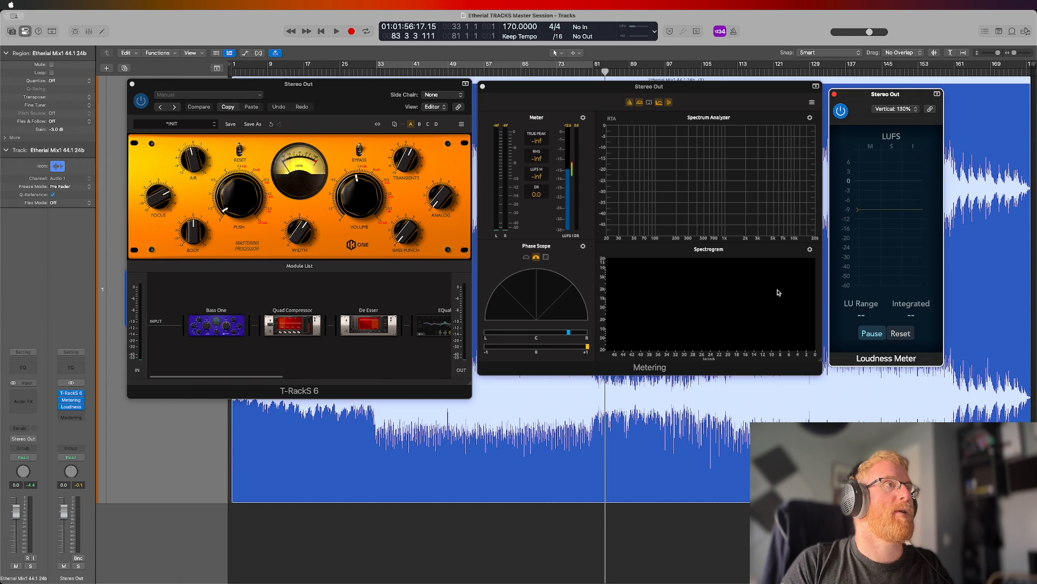
pyautogui.click(589, 146)
pyautogui.click(468, 64)
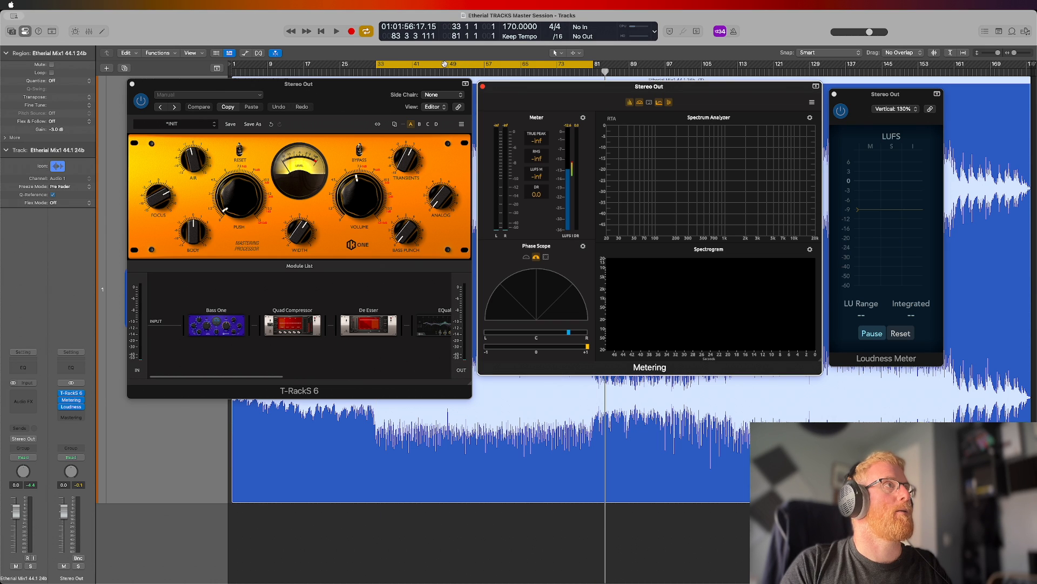
pyautogui.press('space')
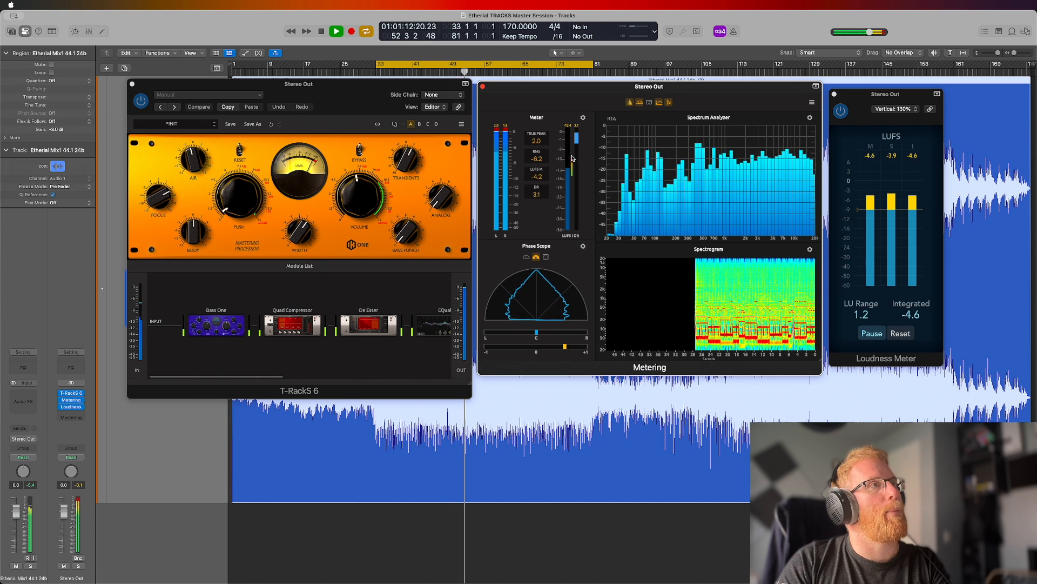
# Set the Metering plug-in's meter Target to Hip Hop/Rap while the cycled section plays.
pyautogui.click(583, 117)
pyautogui.moveTo(601, 137)
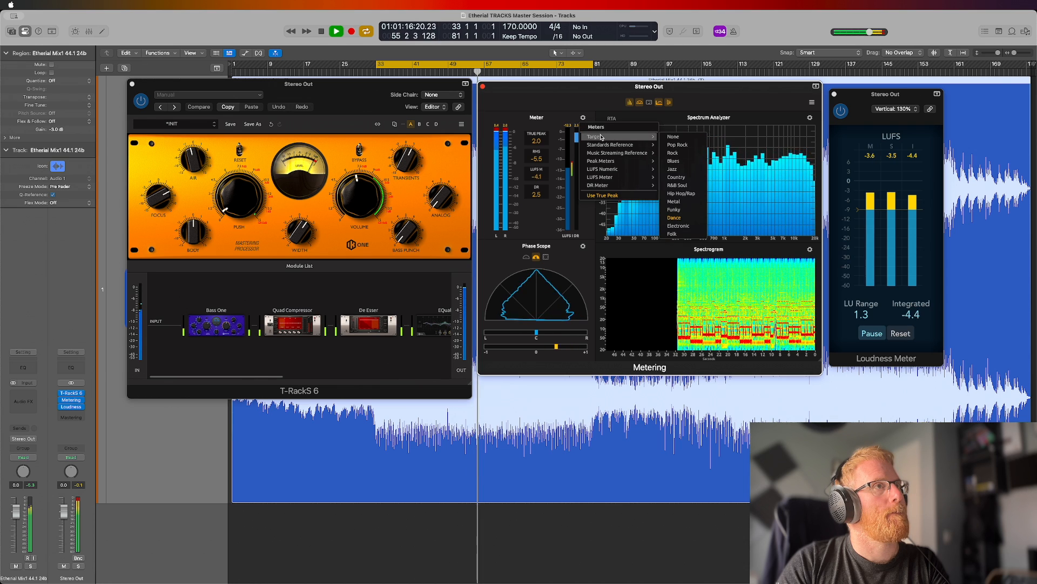
pyautogui.click(688, 197)
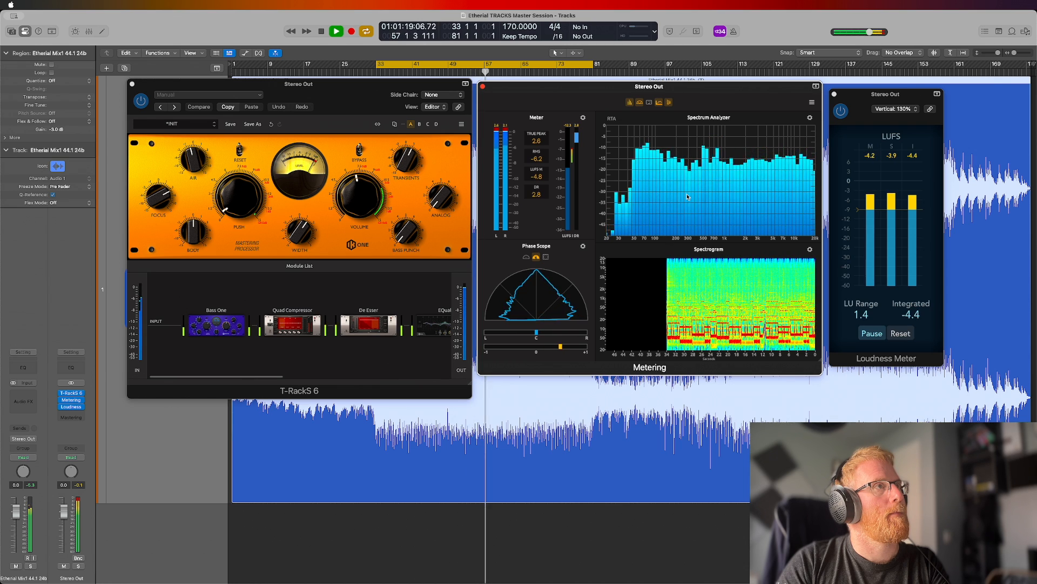
# Set the Metering plug-in's meter Target to None.
pyautogui.click(583, 119)
pyautogui.moveTo(615, 138)
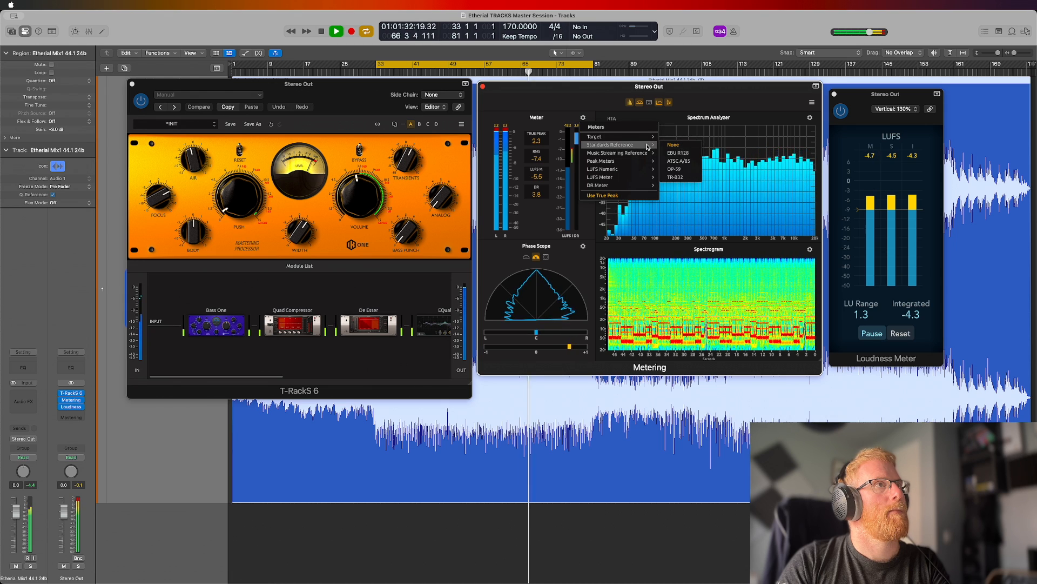
pyautogui.moveTo(649, 138)
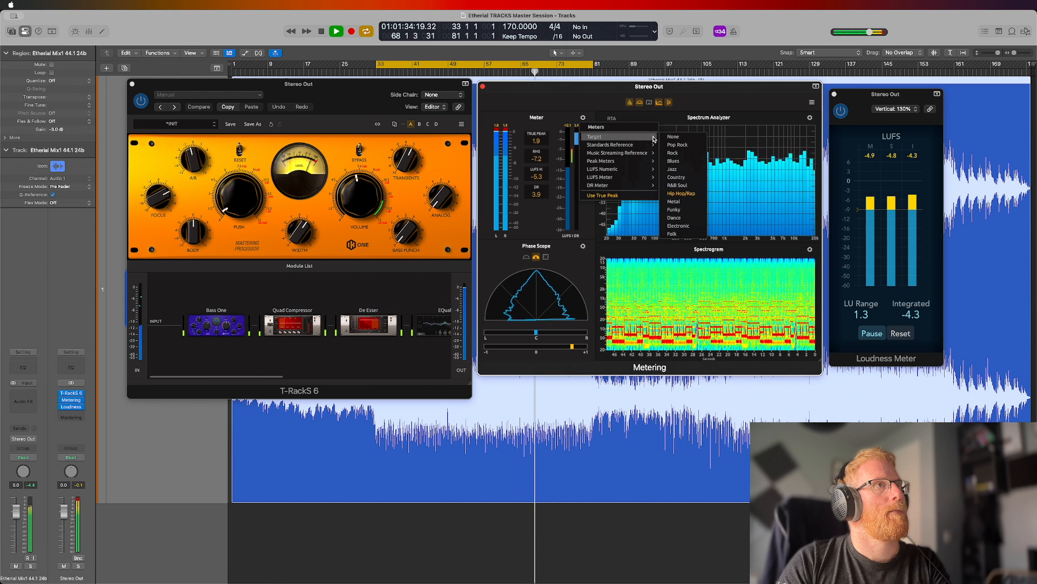
pyautogui.click(674, 138)
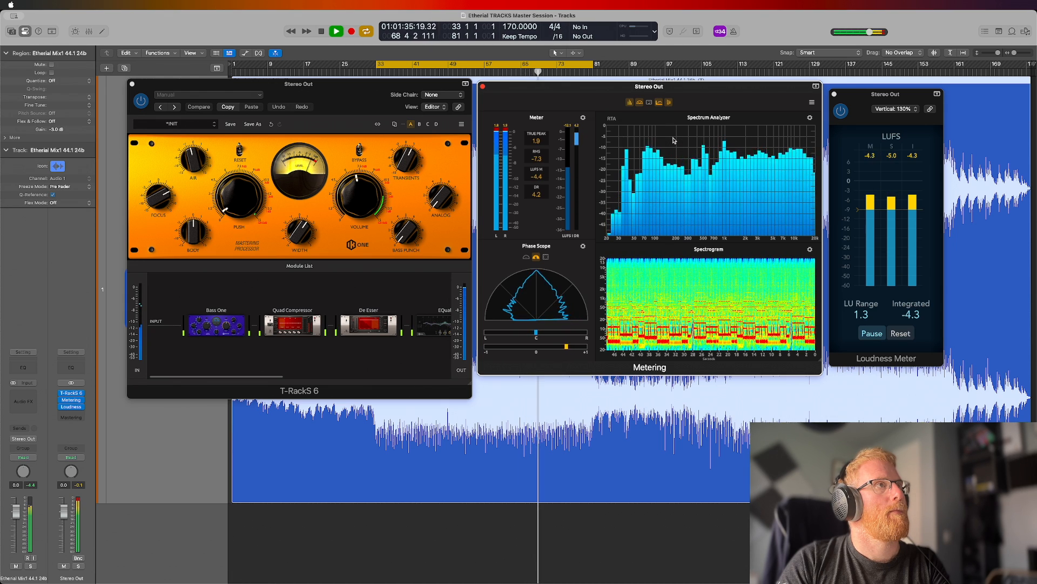
# Set the Metering plug-in's LUFS Numeric readout to Integrated and stop playback.
pyautogui.click(583, 119)
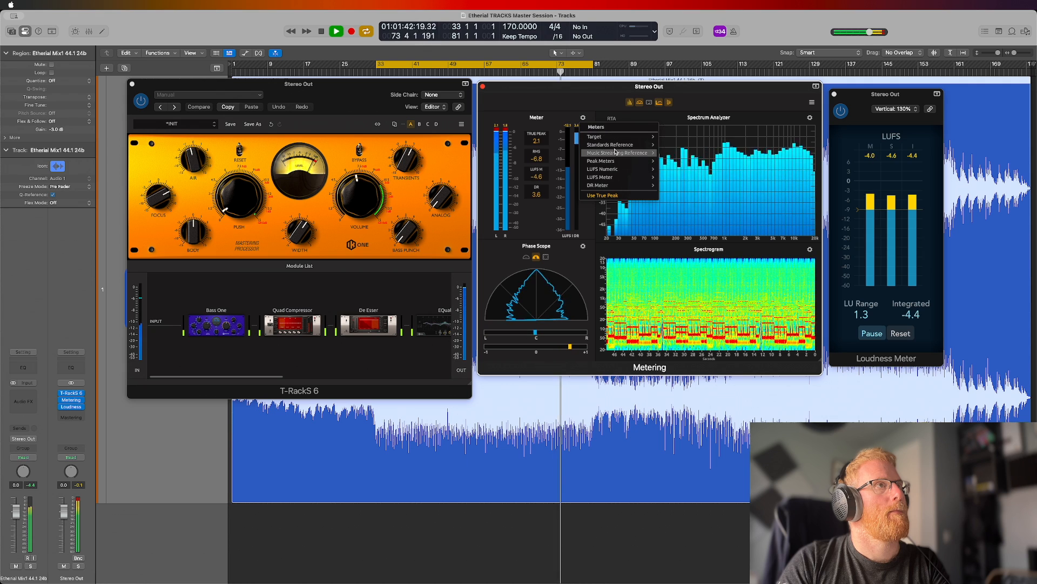
pyautogui.moveTo(619, 164)
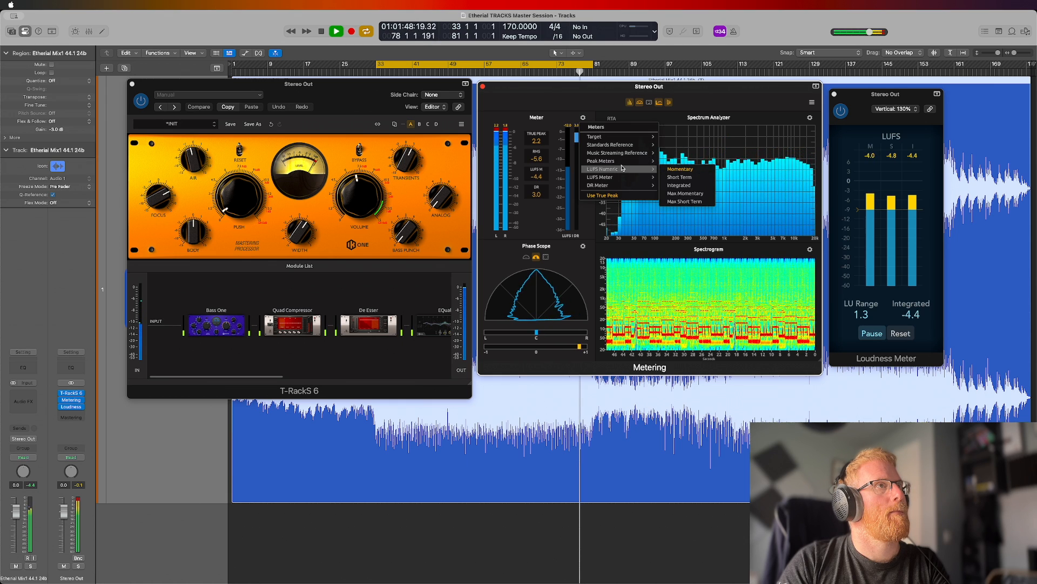
pyautogui.click(679, 185)
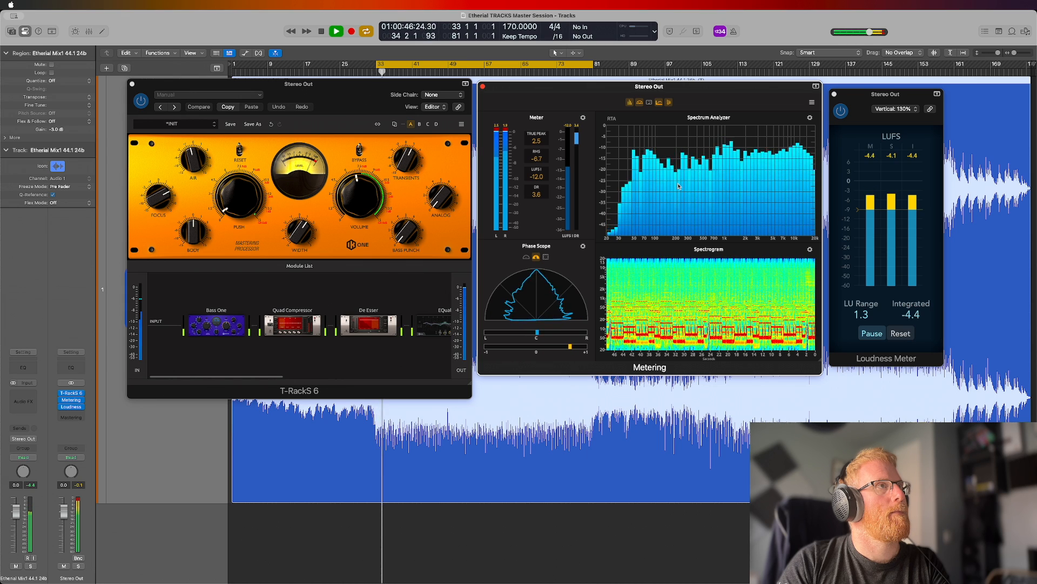
pyautogui.press('space')
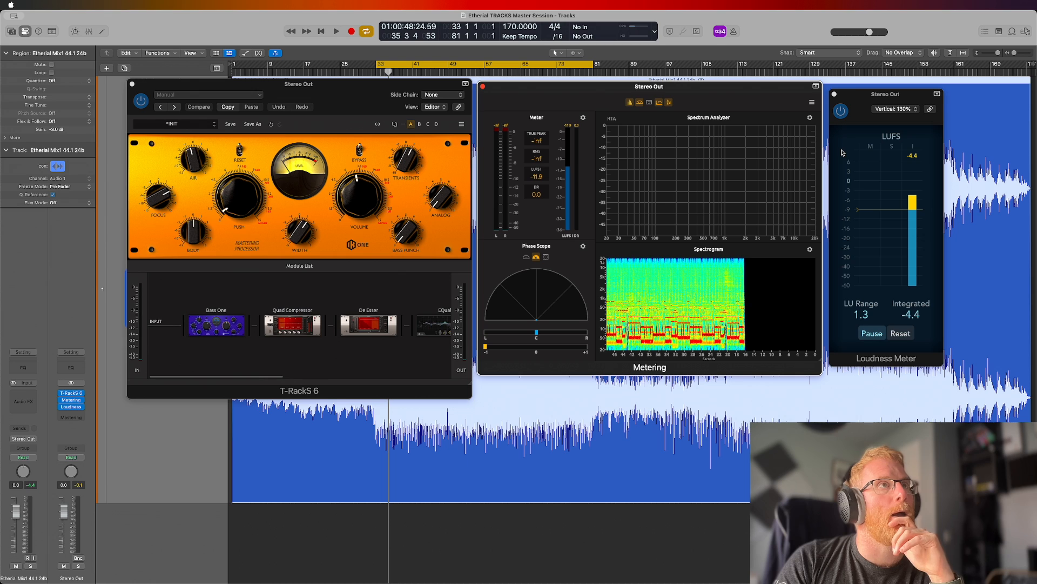
pyautogui.click(583, 118)
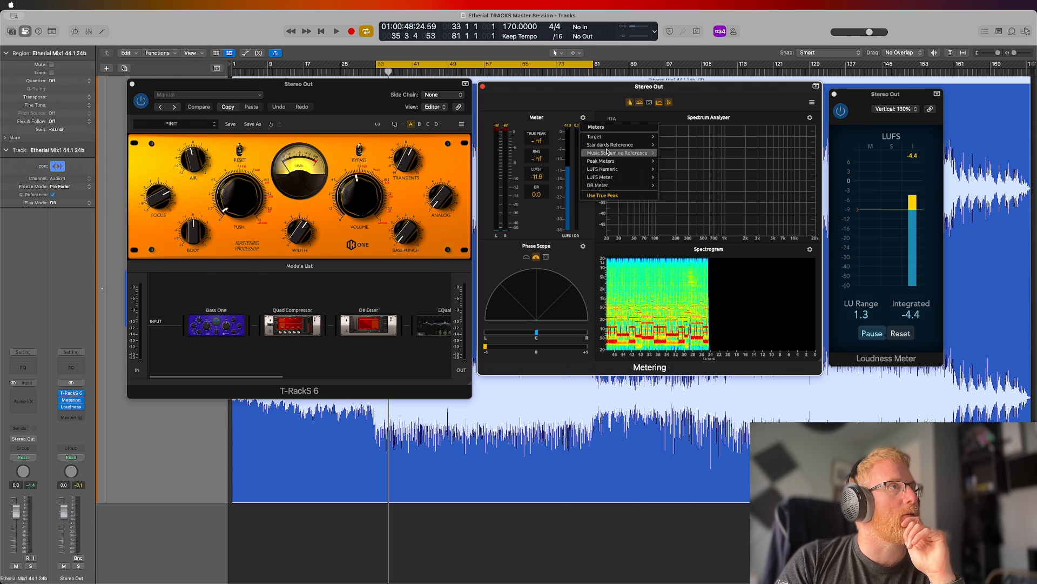
pyautogui.click(538, 102)
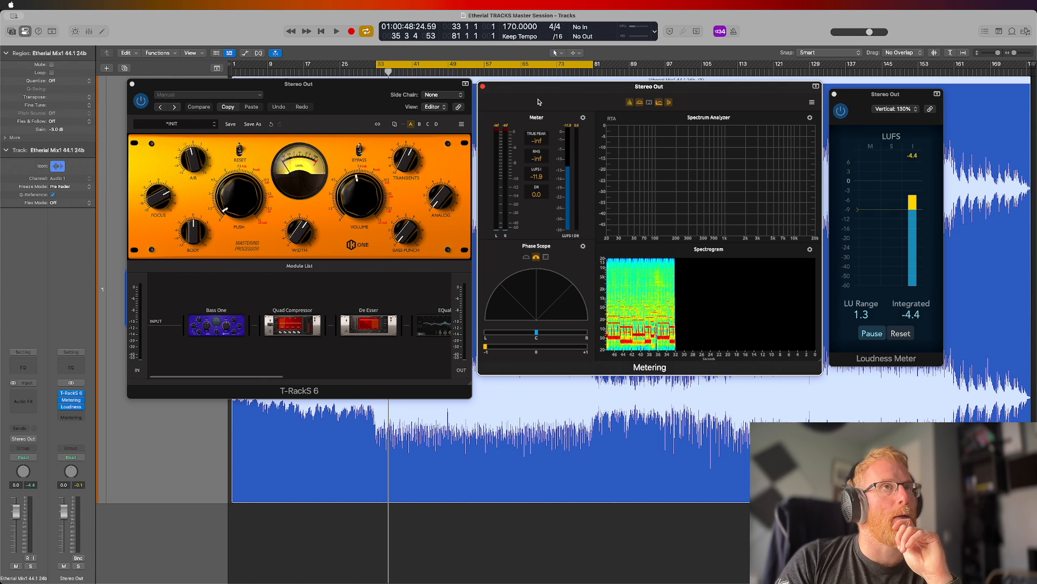
# Insert Ozone 11 after the Loudness Meter on the Stereo Out and move its window beside the Metering window.
pyautogui.click(71, 413)
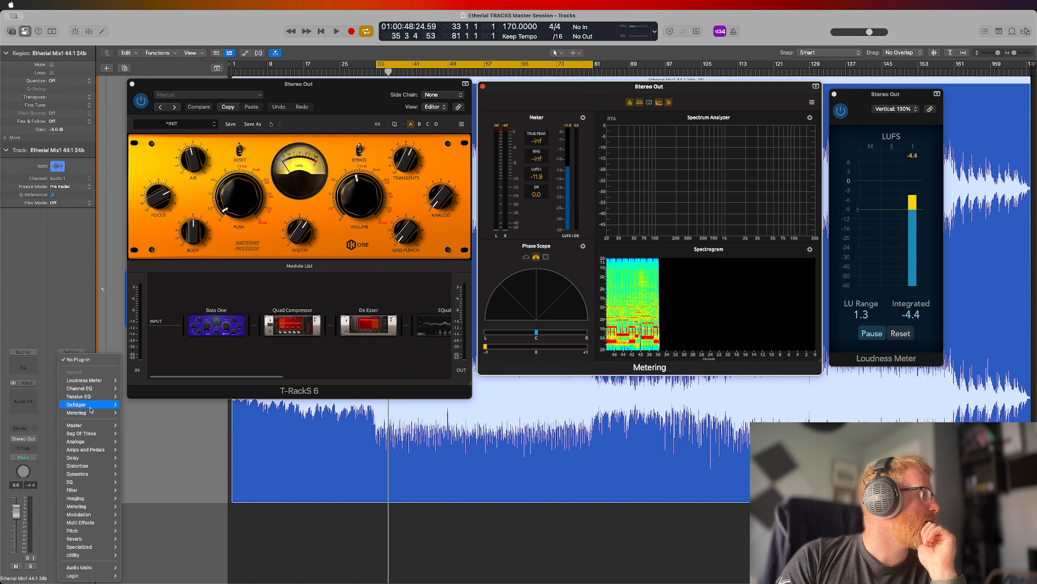
pyautogui.moveTo(92, 433)
pyautogui.click(222, 467)
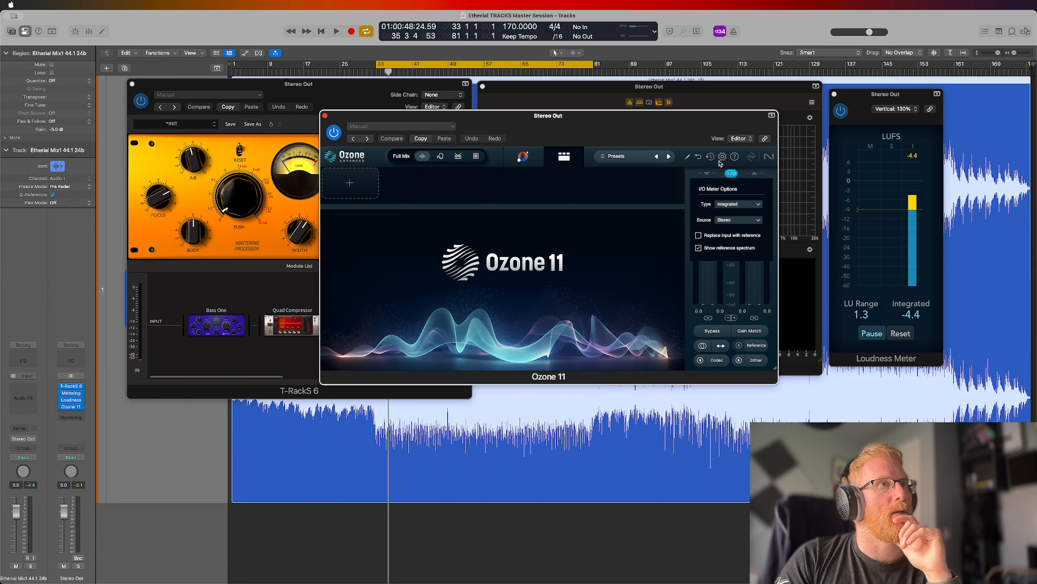
pyautogui.click(729, 175)
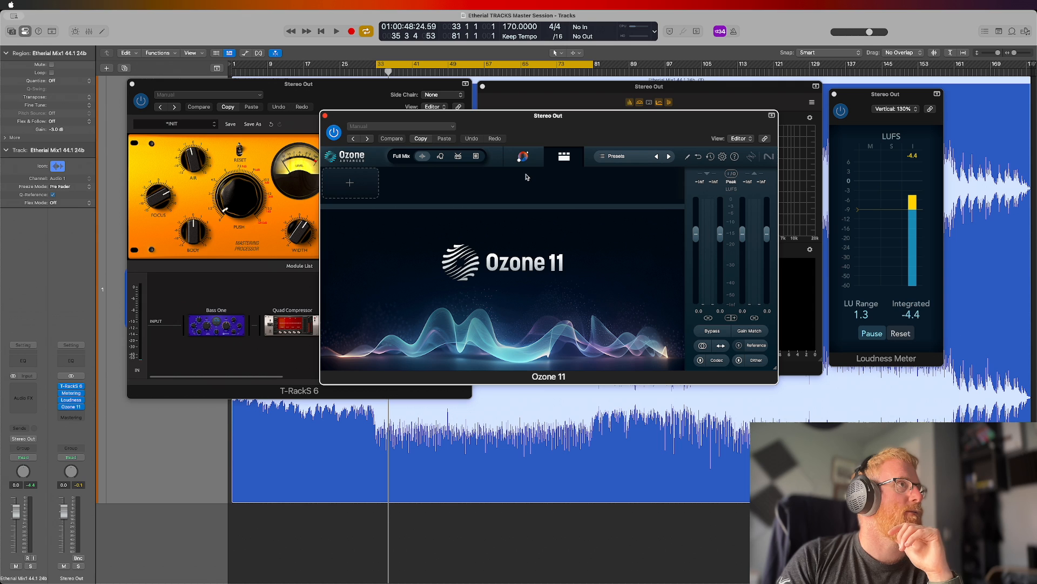
pyautogui.moveTo(586, 130); pyautogui.dragTo(281, 110)
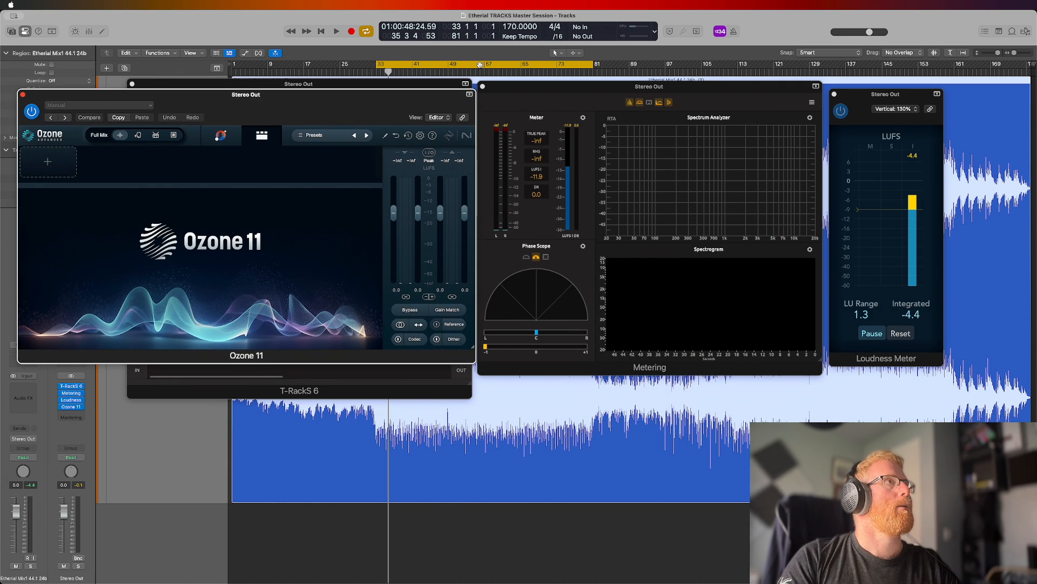
# Play the loud section briefly to compare integrated LUFS across Ozone 11, Metering and the Loudness Meter, and check the Metering plug-in's meter options.
pyautogui.press('space')
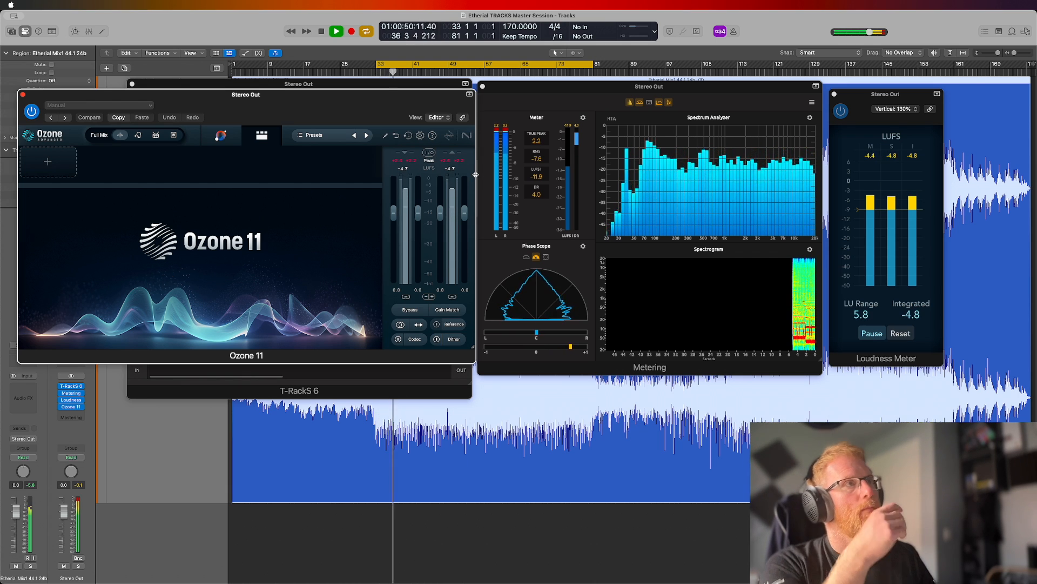
pyautogui.press('space')
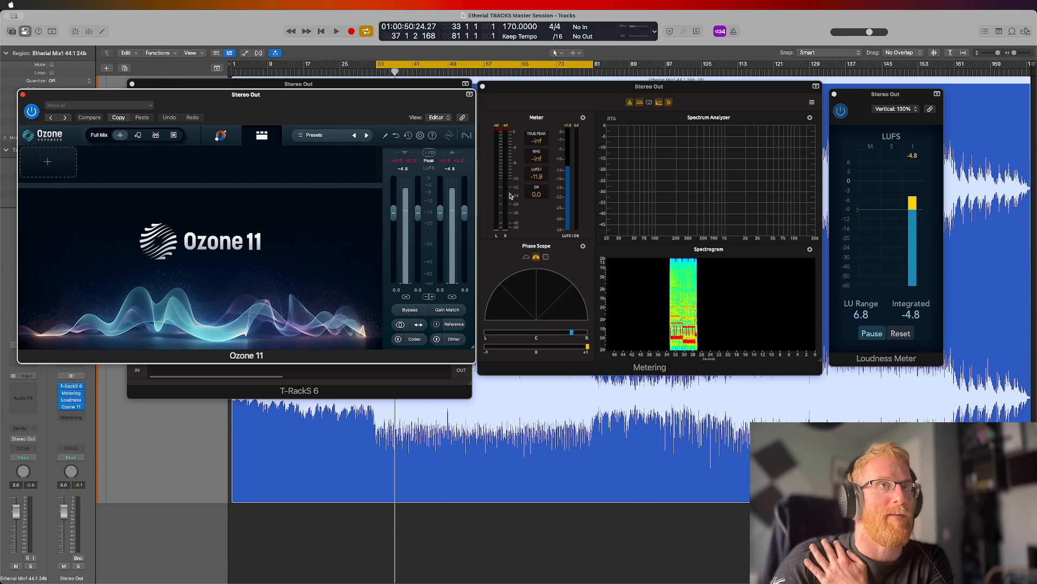
pyautogui.click(546, 166)
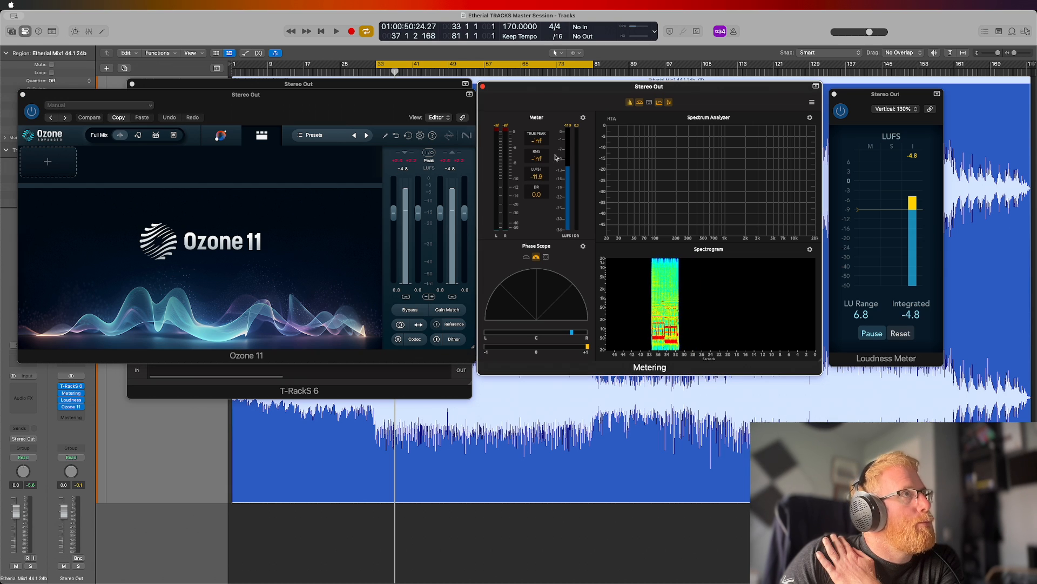
pyautogui.click(582, 118)
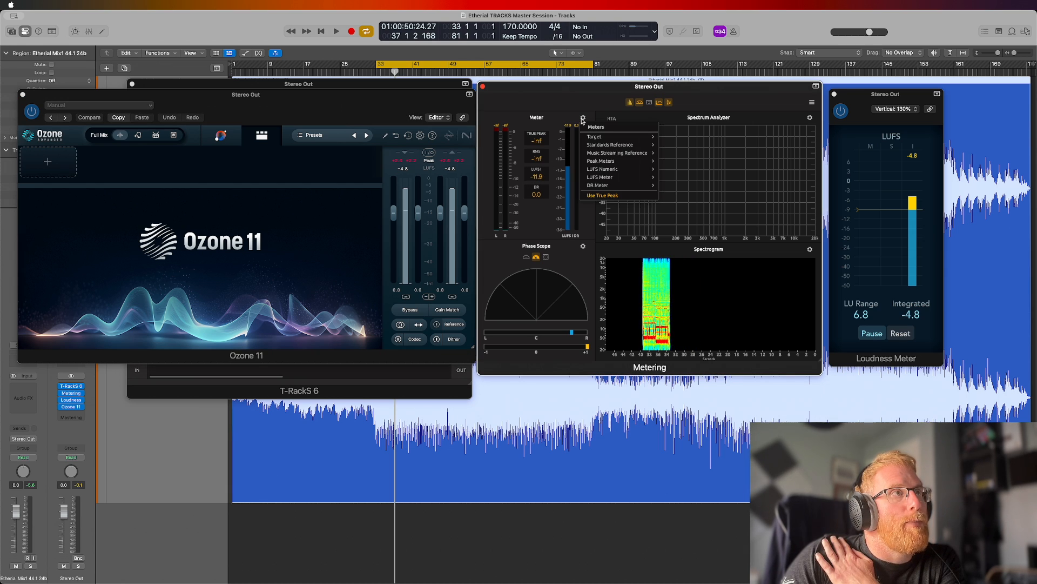
pyautogui.click(583, 118)
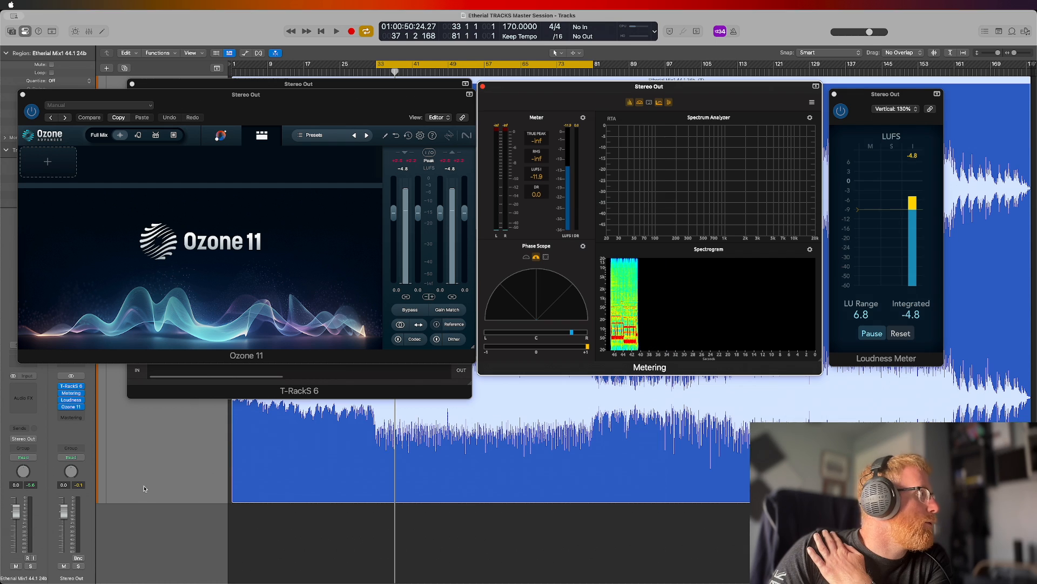
# Replace the Metering plug-in on the Stereo Out with a fresh IK Multimedia Metering instance and place its window between Ozone 11 and the Loudness Meter.
pyautogui.click(83, 394)
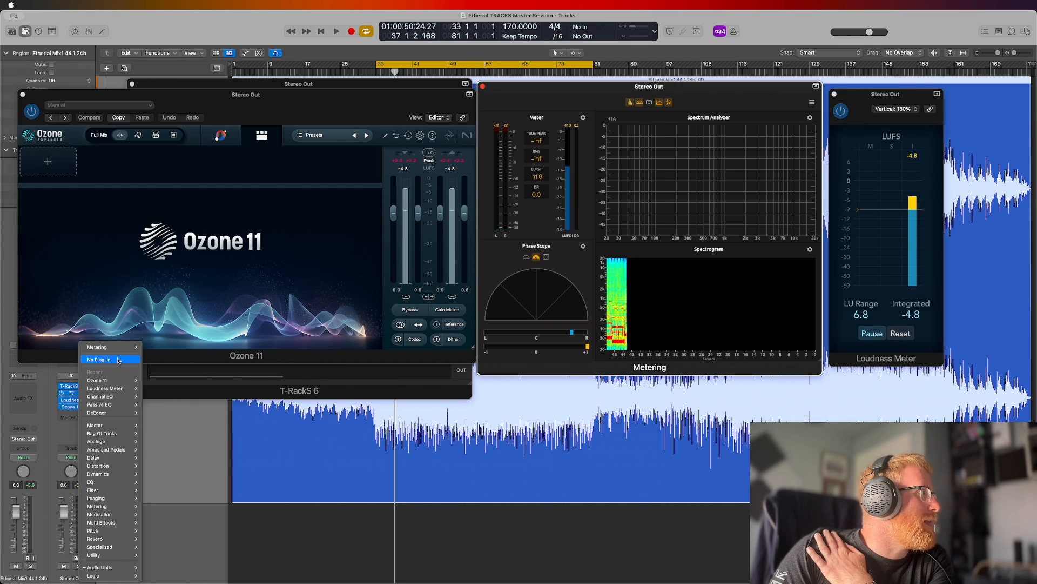
pyautogui.click(117, 360)
pyautogui.click(70, 394)
pyautogui.moveTo(76, 425)
pyautogui.moveTo(160, 442)
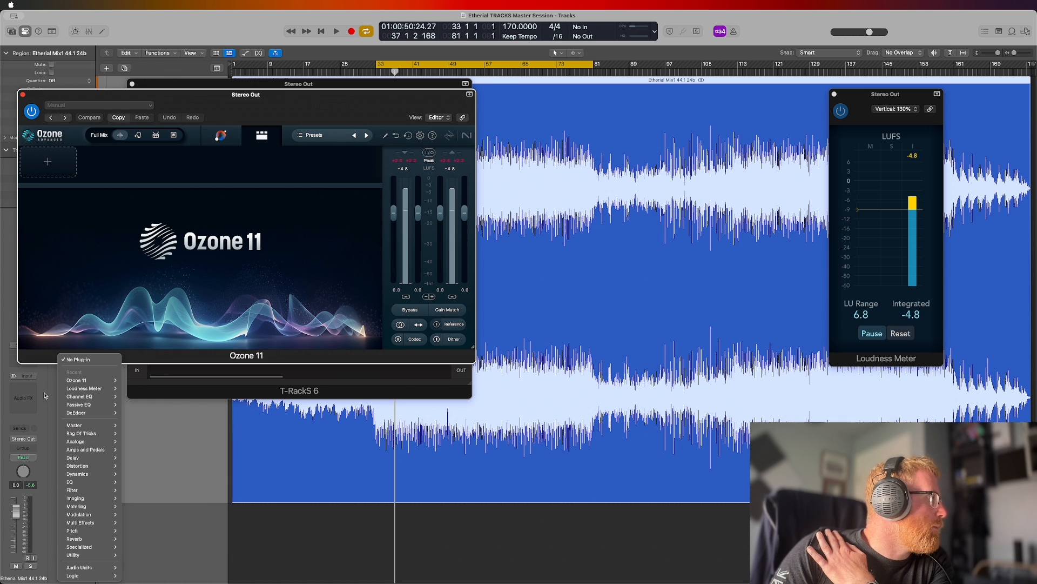
pyautogui.moveTo(82, 567)
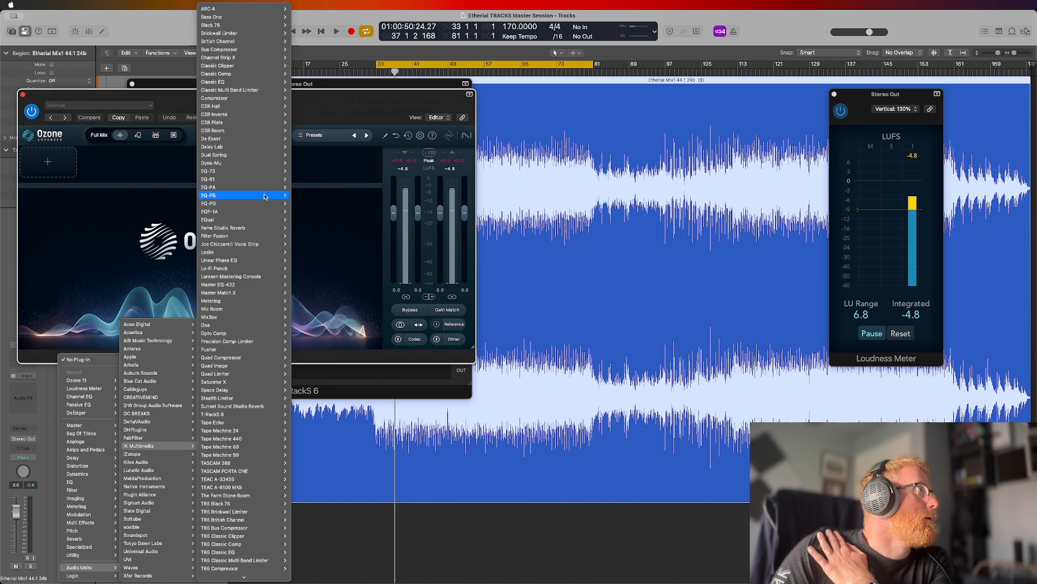
pyautogui.scroll(-10, 264, 195)
pyautogui.moveTo(264, 195)
pyautogui.scroll(10, 265, 196)
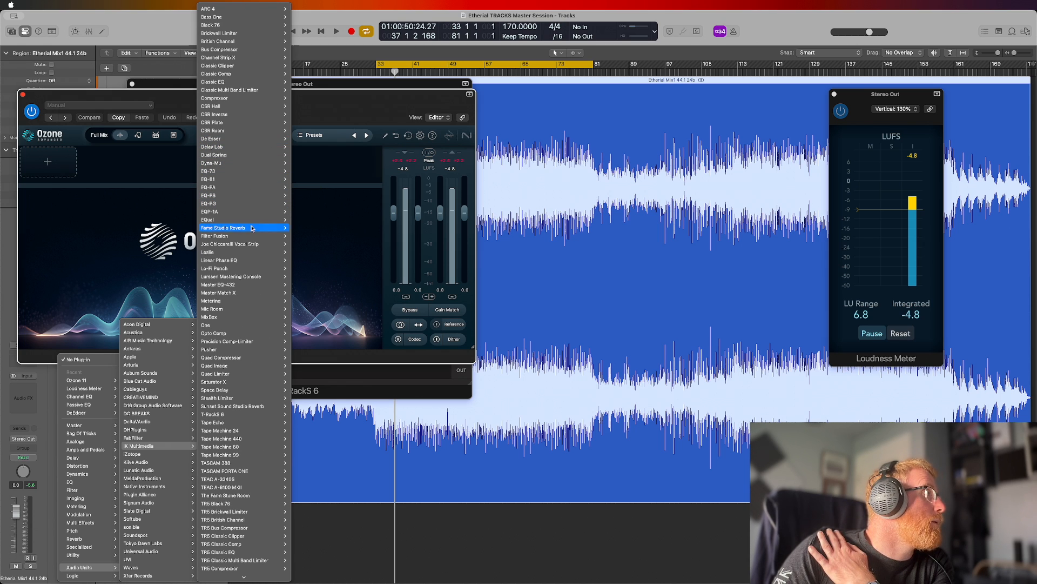
pyautogui.moveTo(246, 304)
pyautogui.click(300, 304)
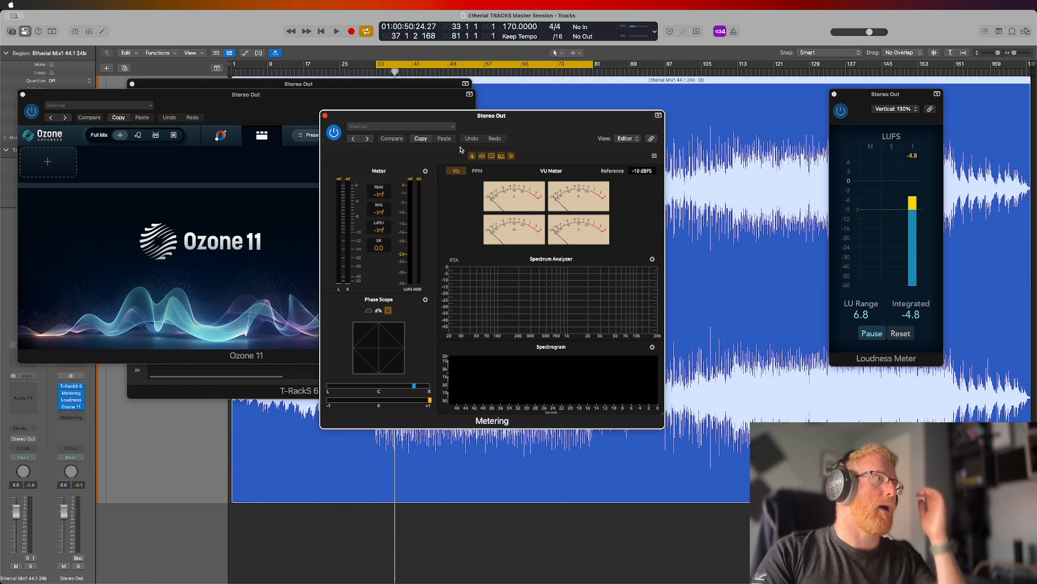
pyautogui.moveTo(456, 115); pyautogui.dragTo(618, 110)
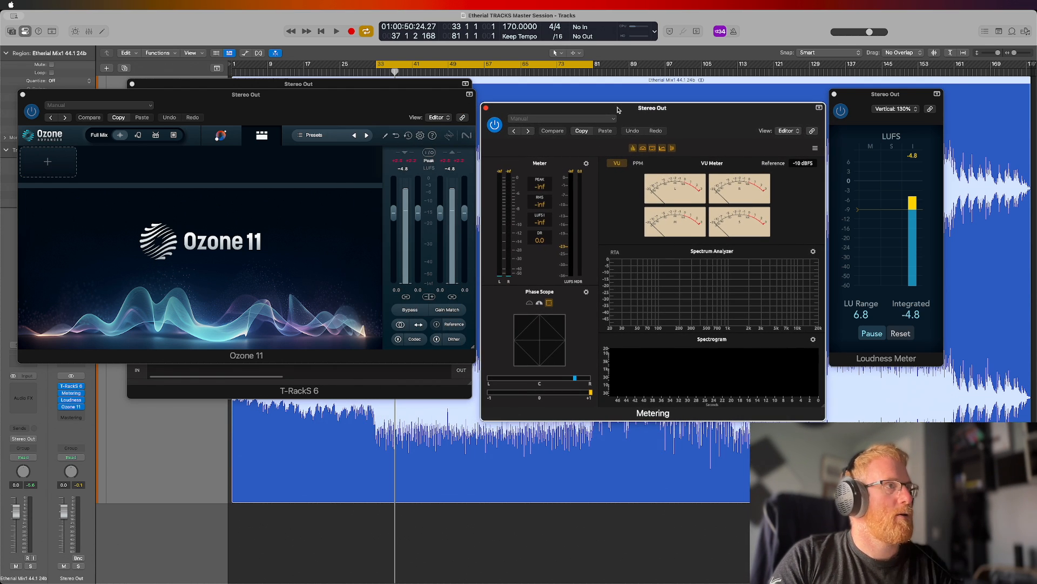
# Play the loud section to about bar 43 to compare the new Metering instance's integrated LUFS with the other meters.
pyautogui.press('space')
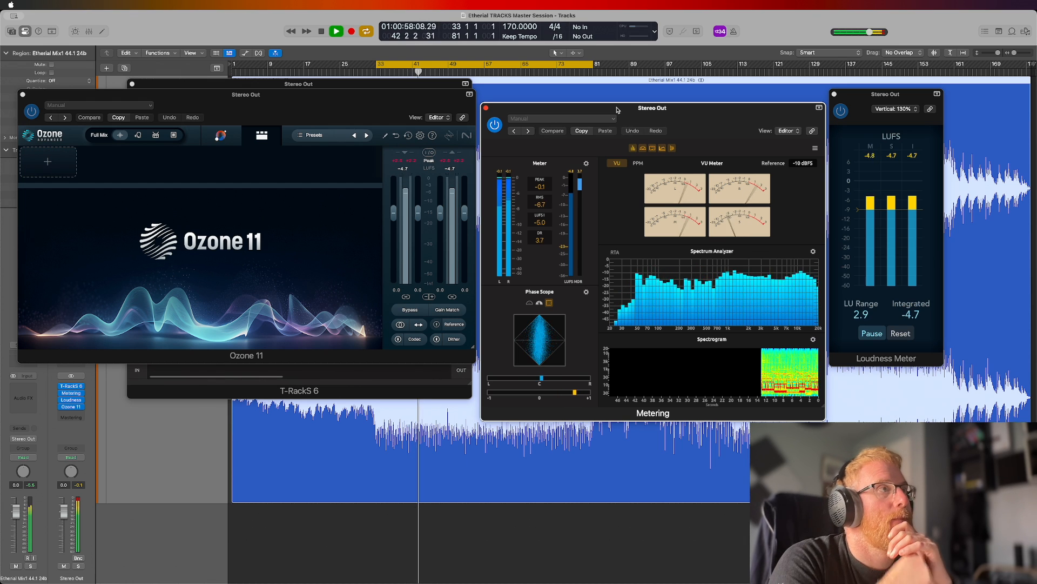
pyautogui.press('space')
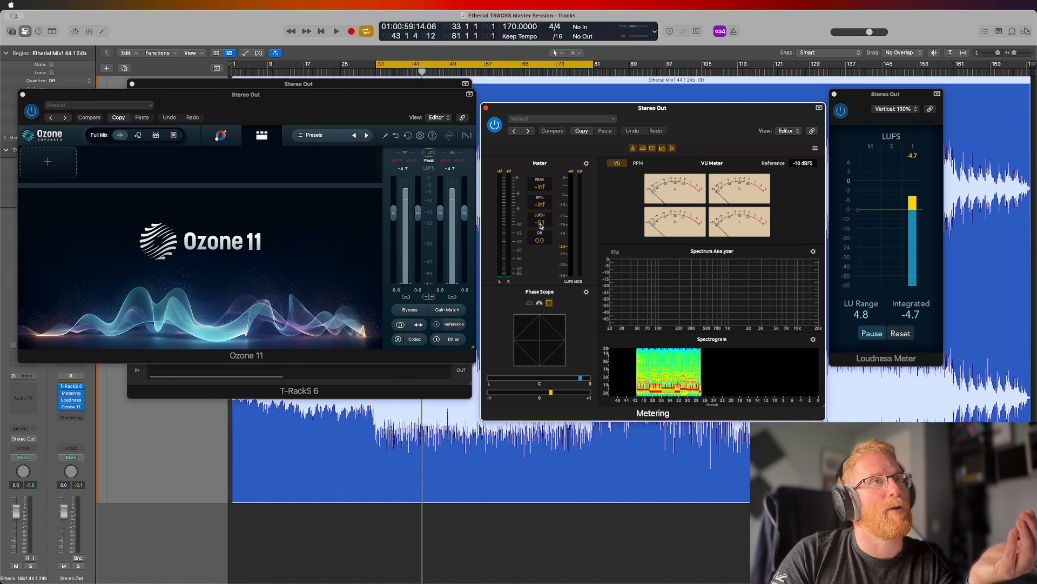
# Reset the Loudness Meter and Ozone 11's input and output meters, and replay the start of the loud section to compare readings.
pyautogui.click(900, 333)
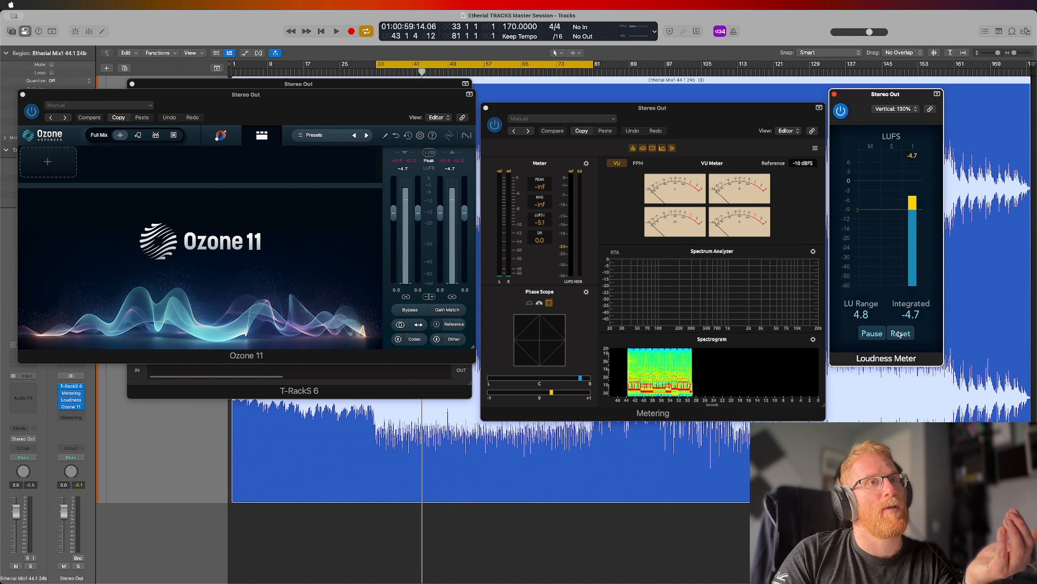
pyautogui.click(452, 171)
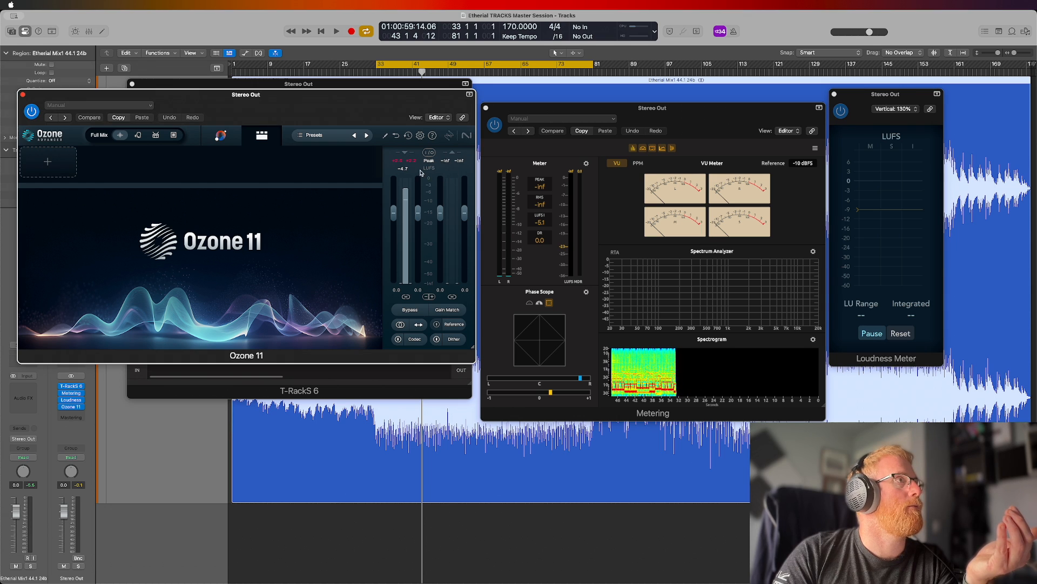
pyautogui.click(403, 171)
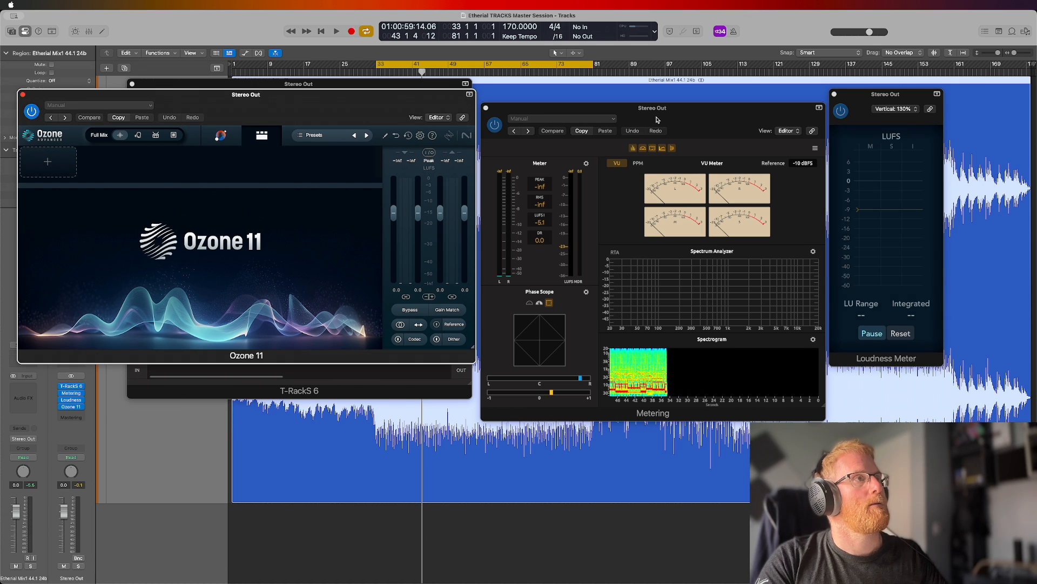
pyautogui.press('space')
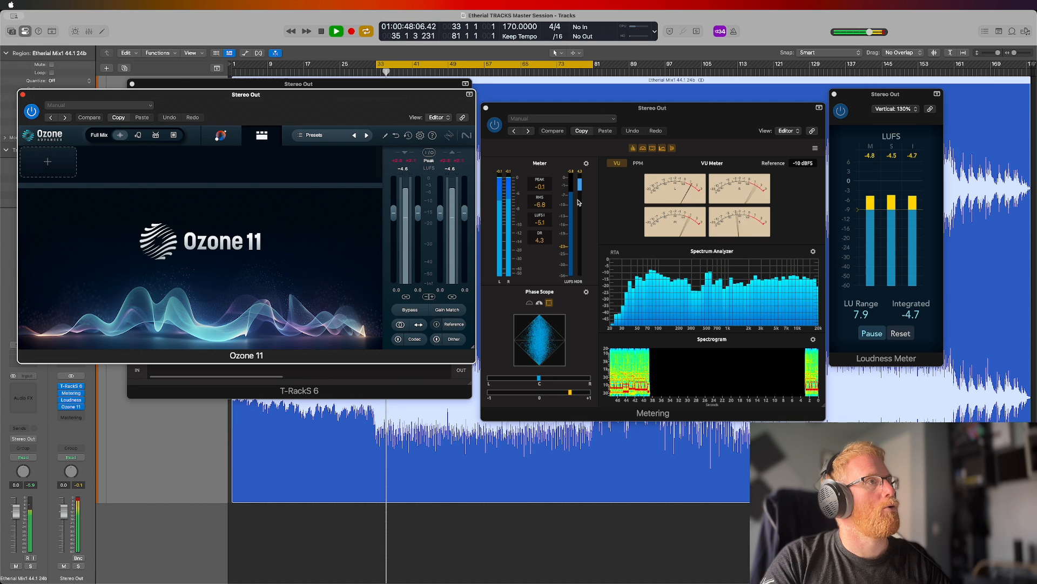
pyautogui.press('space')
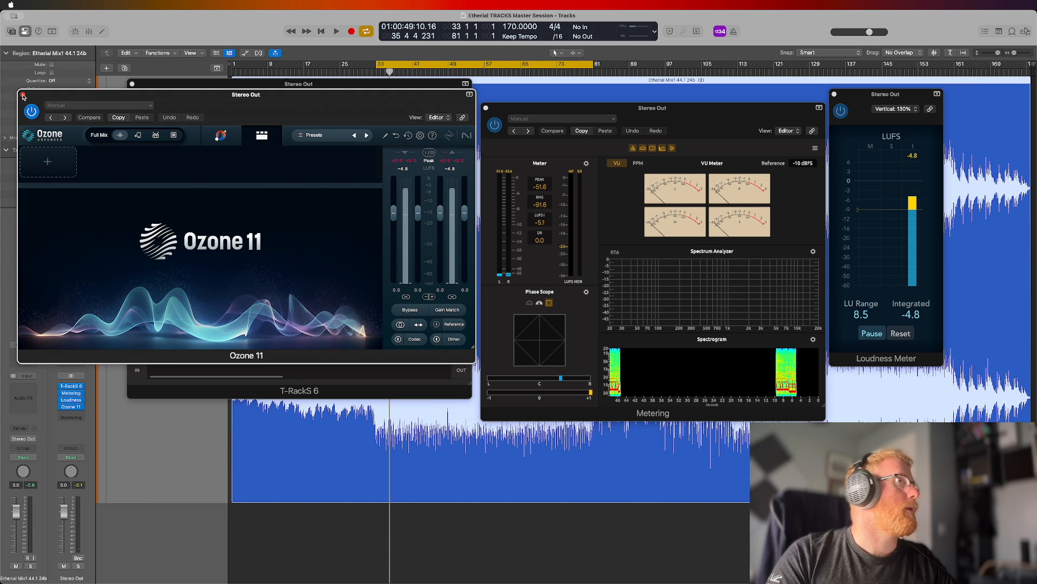
# Close the Ozone 11 window and bring the T-RackS 6 window with the One module to the front.
pyautogui.press('super+w')
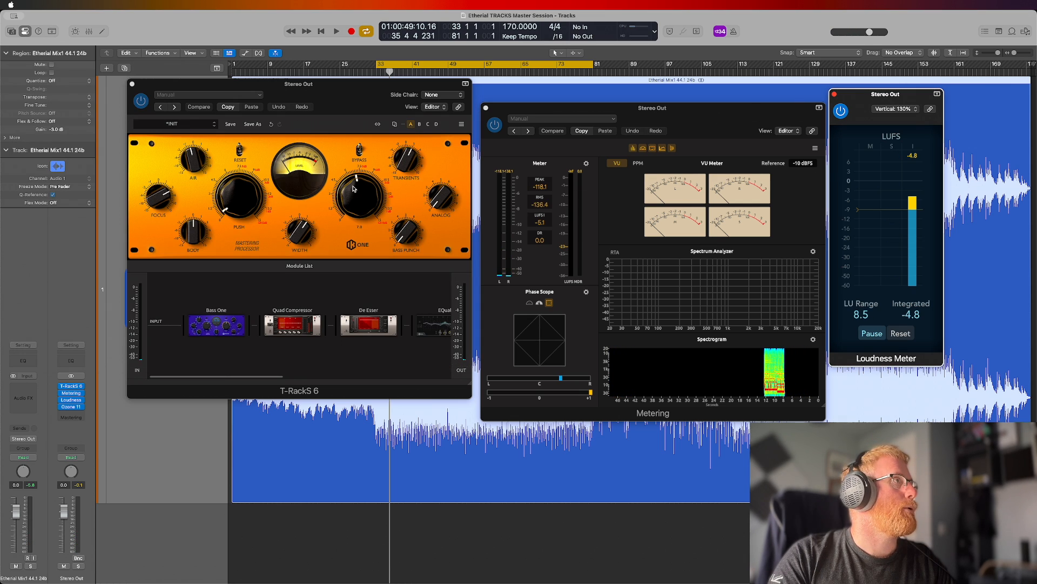
pyautogui.click(409, 161)
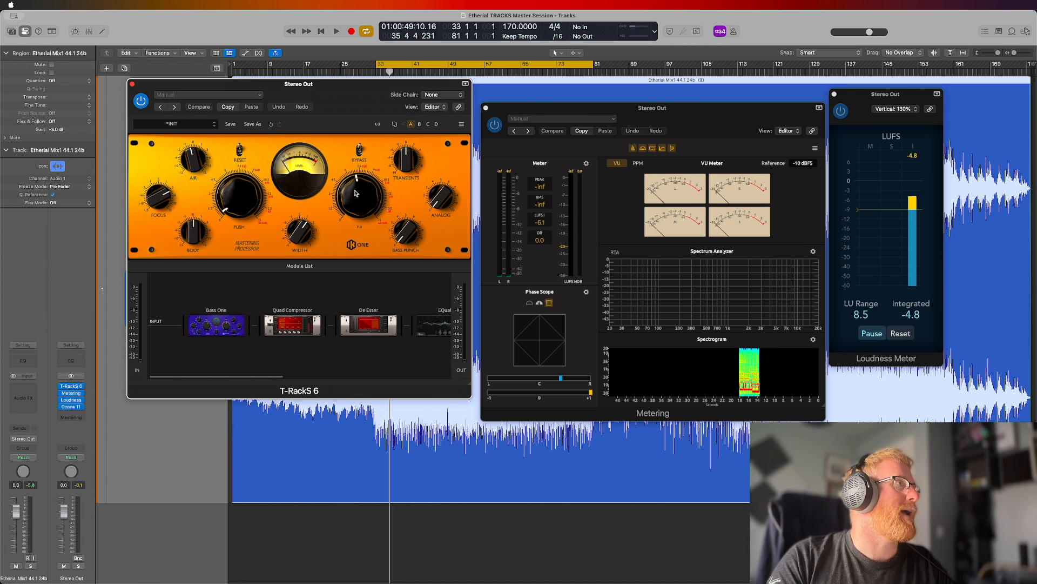
# Lower the One module's Volume, turn off cycle playback and align the T-RackS 6 window with the Metering window.
pyautogui.moveTo(356, 203); pyautogui.dragTo(354, 214)
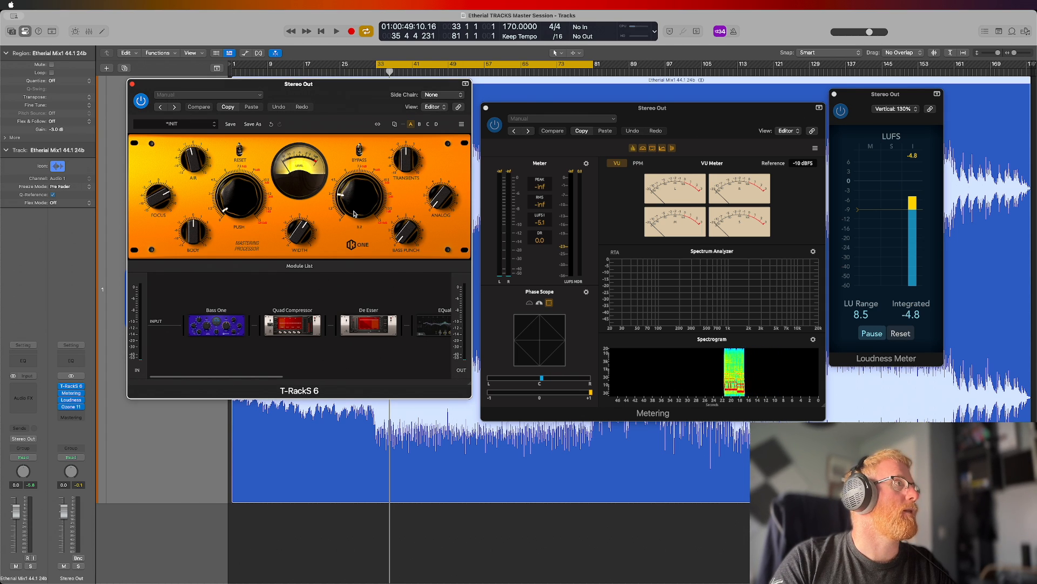
pyautogui.click(444, 66)
pyautogui.moveTo(369, 85); pyautogui.dragTo(372, 110)
pyautogui.click(333, 495)
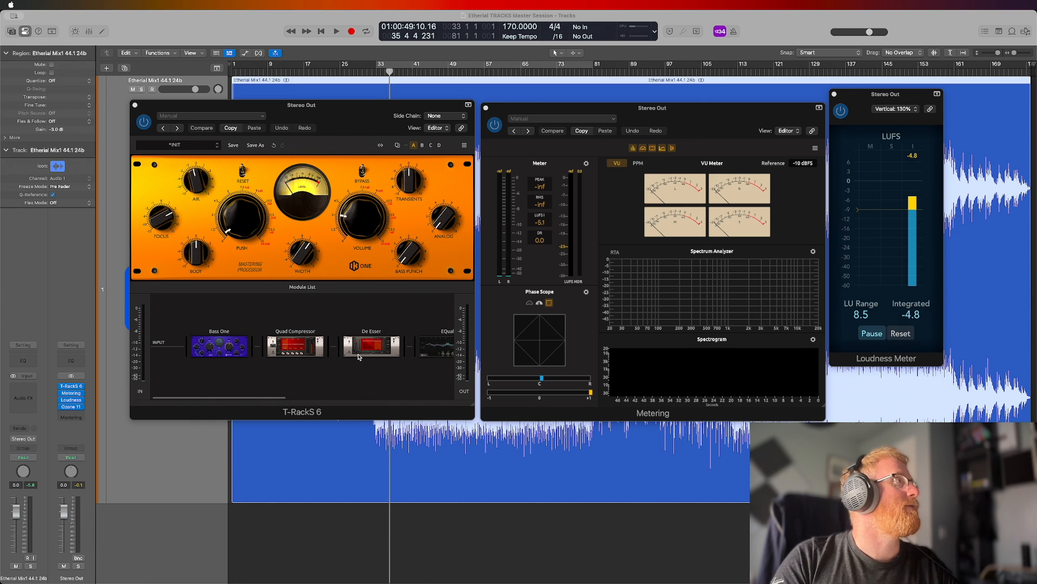
pyautogui.click(268, 145)
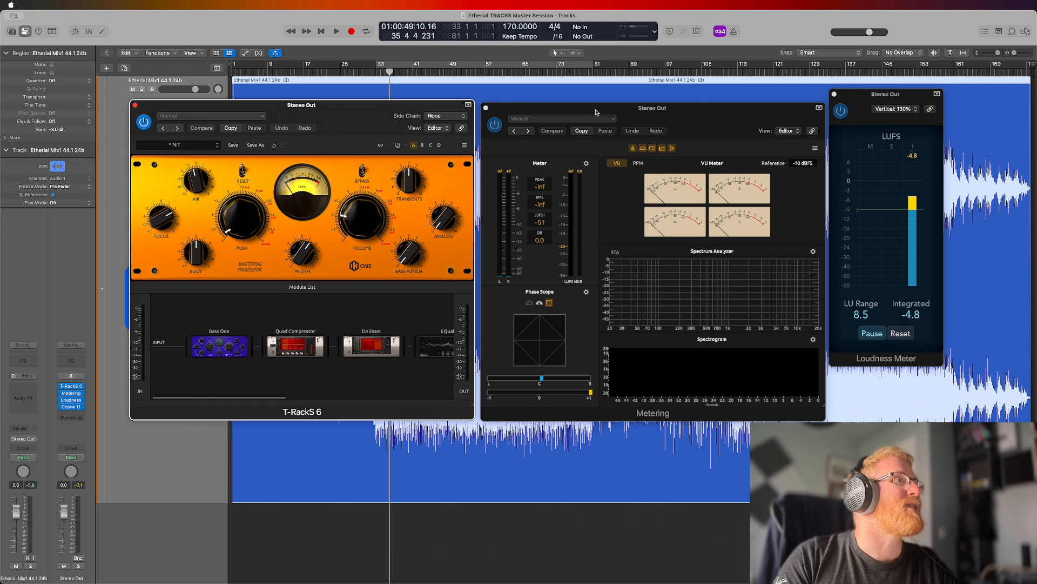
# Hide the Phase Scope and VU Meter sections in Metering and switch its peak readout to true peak.
pyautogui.click(542, 224)
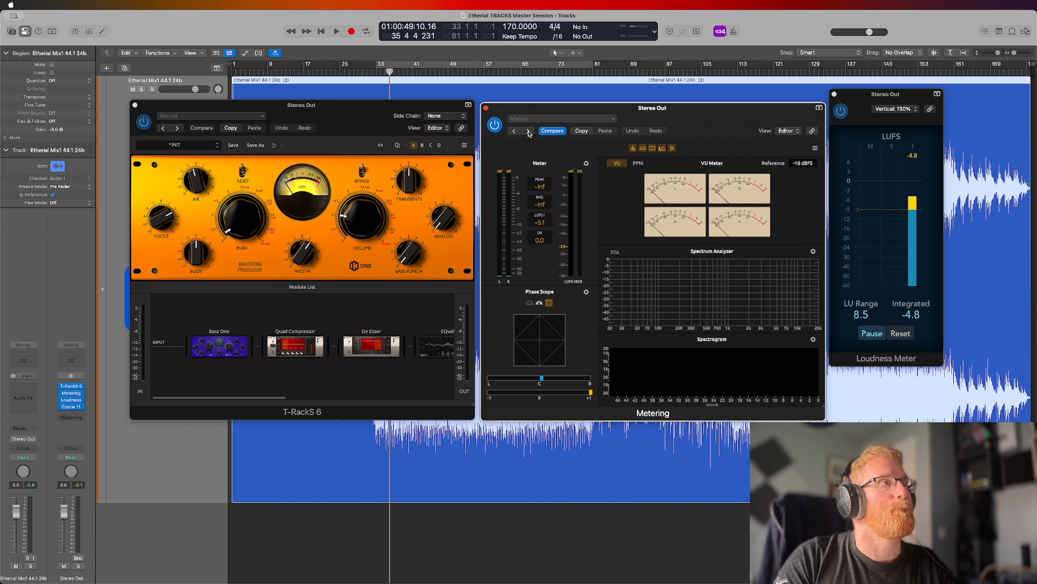
pyautogui.click(547, 118)
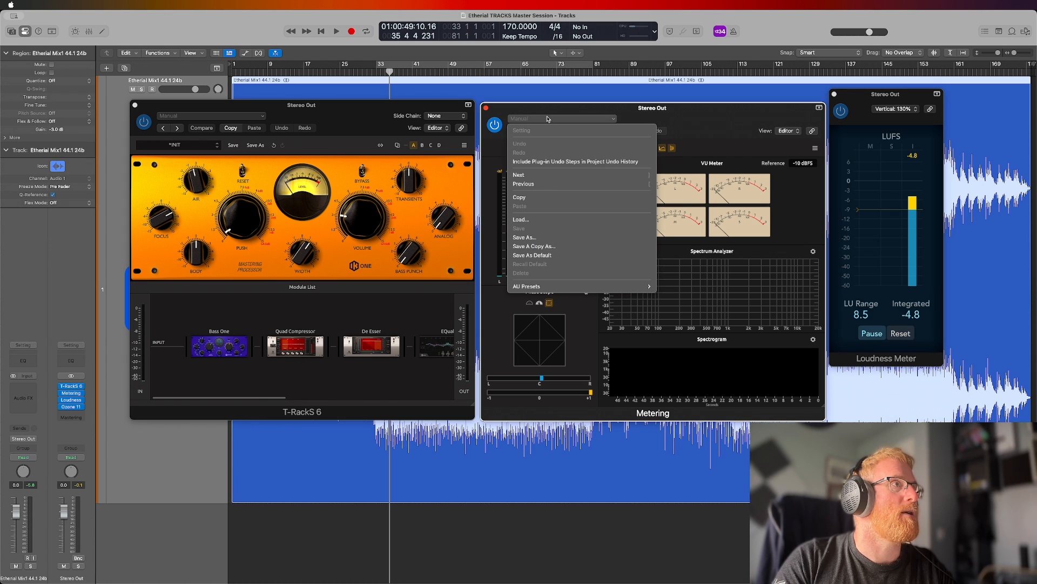
pyautogui.click(815, 149)
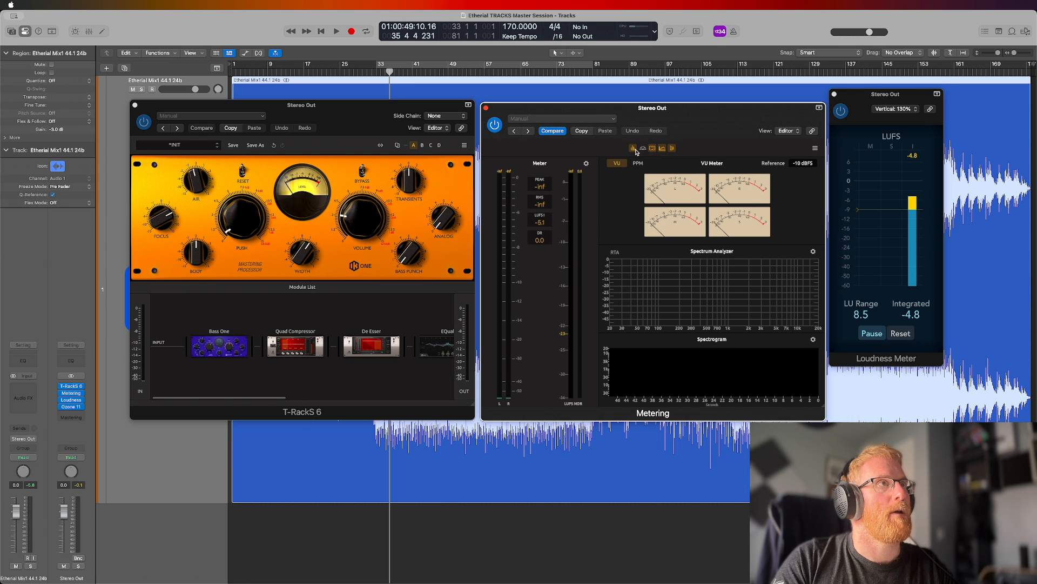
pyautogui.click(635, 149)
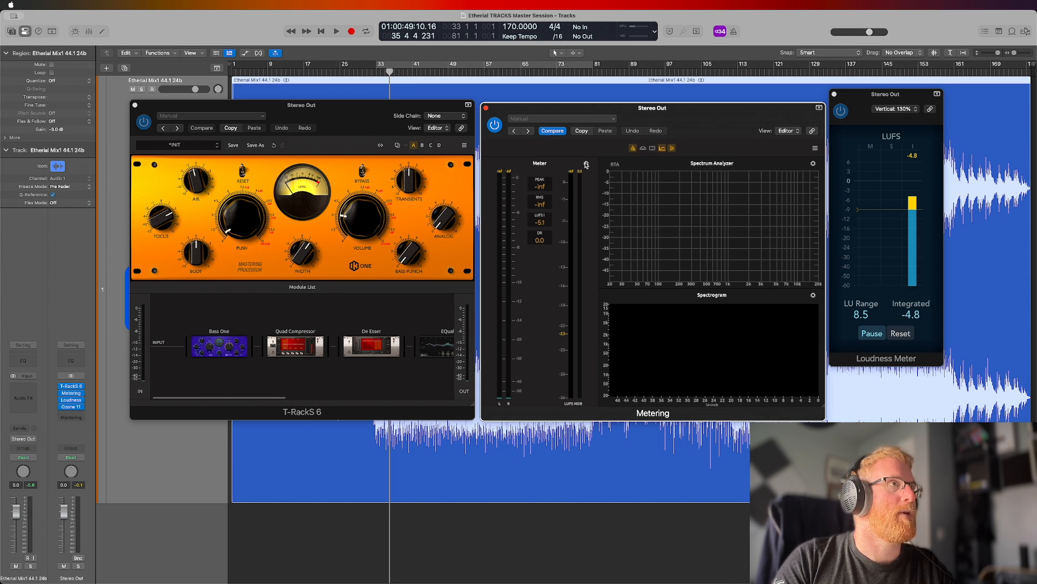
pyautogui.press('space')
pyautogui.press('space')
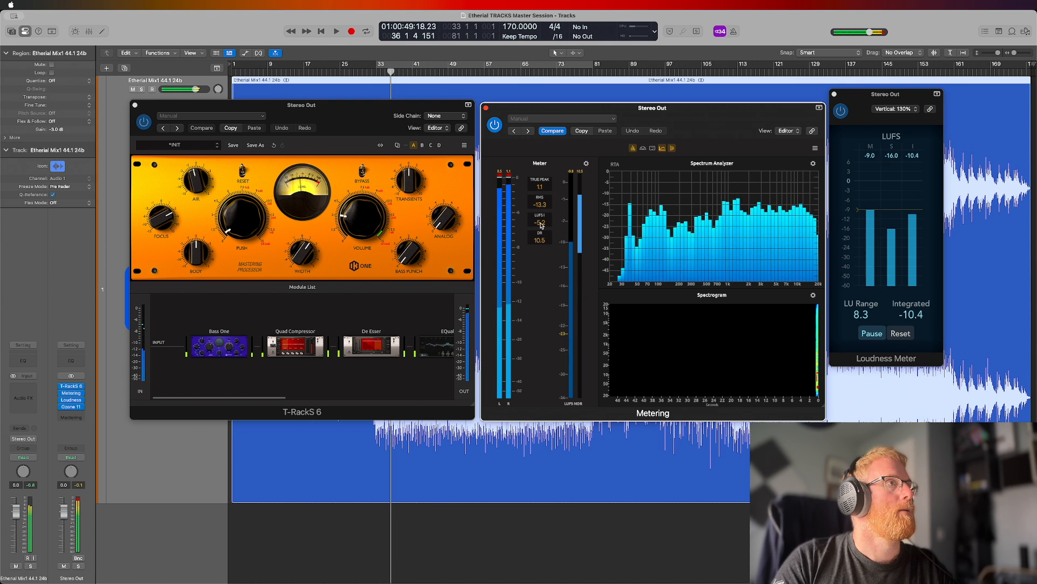
# Show the end of the T-RackS 6 module chain and play the track from bar 1 to measure its overall loudness.
pyautogui.click(542, 225)
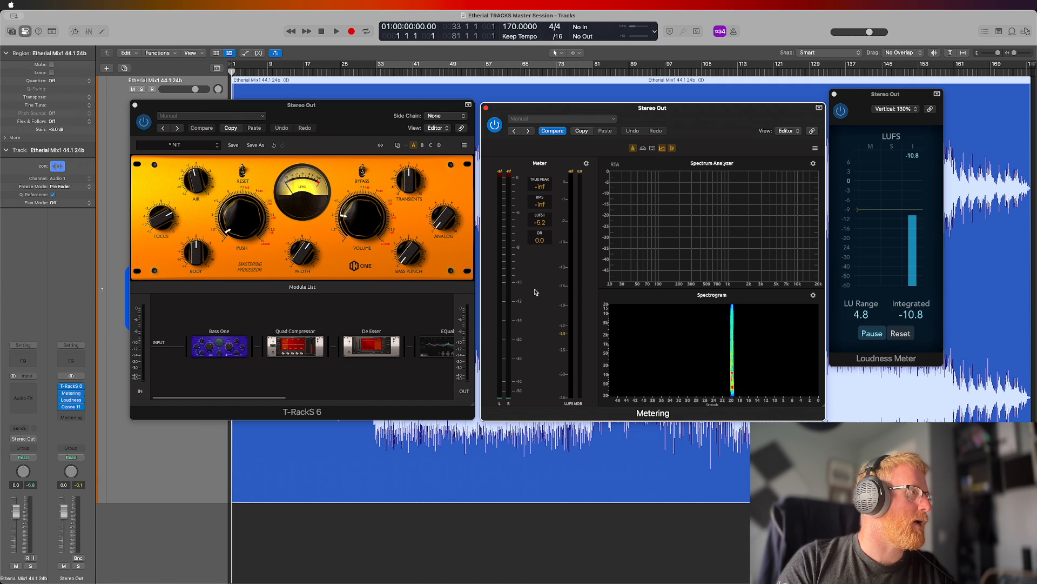
pyautogui.moveTo(280, 397); pyautogui.dragTo(444, 403)
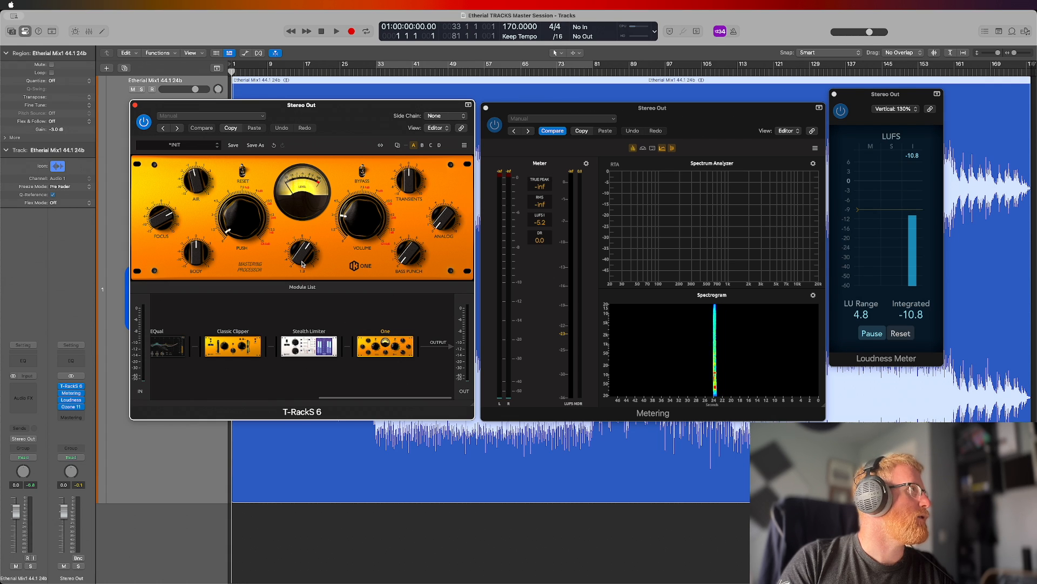
pyautogui.press('space')
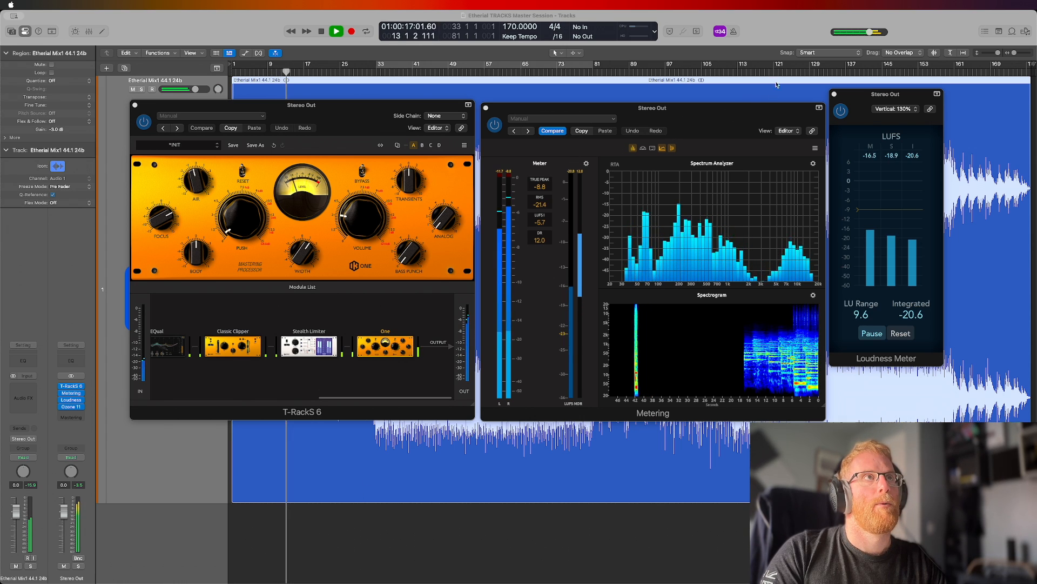
# Align the Loudness Meter and T-RackS 6 windows with Metering, and extend the Loudness Meter to match Metering's height.
pyautogui.moveTo(862, 98)
pyautogui.mouseDown()
pyautogui.moveTo(862, 125)
pyautogui.moveTo(863, 113)
pyautogui.mouseUp()
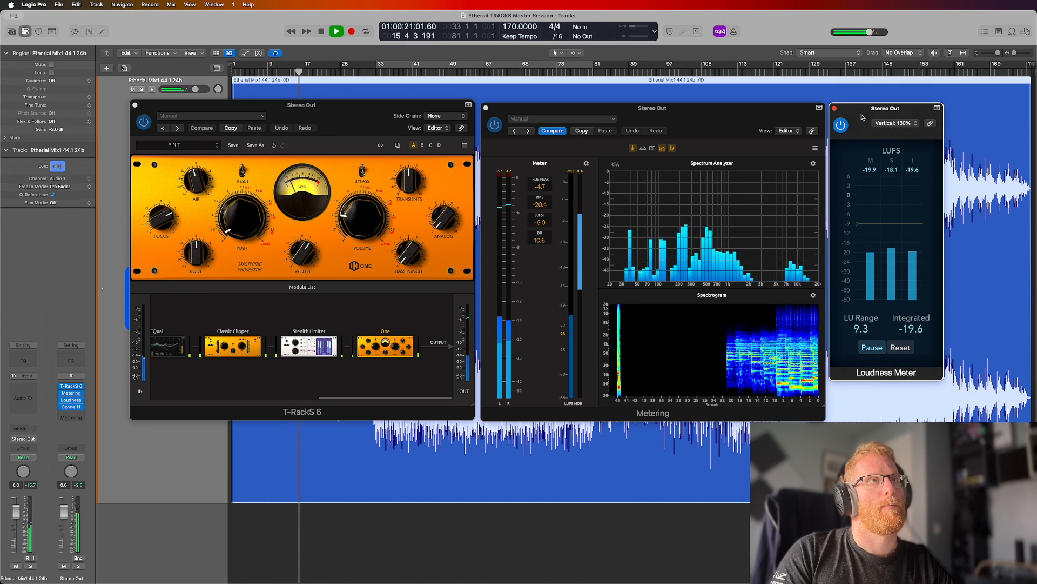
pyautogui.moveTo(867, 379); pyautogui.dragTo(867, 421)
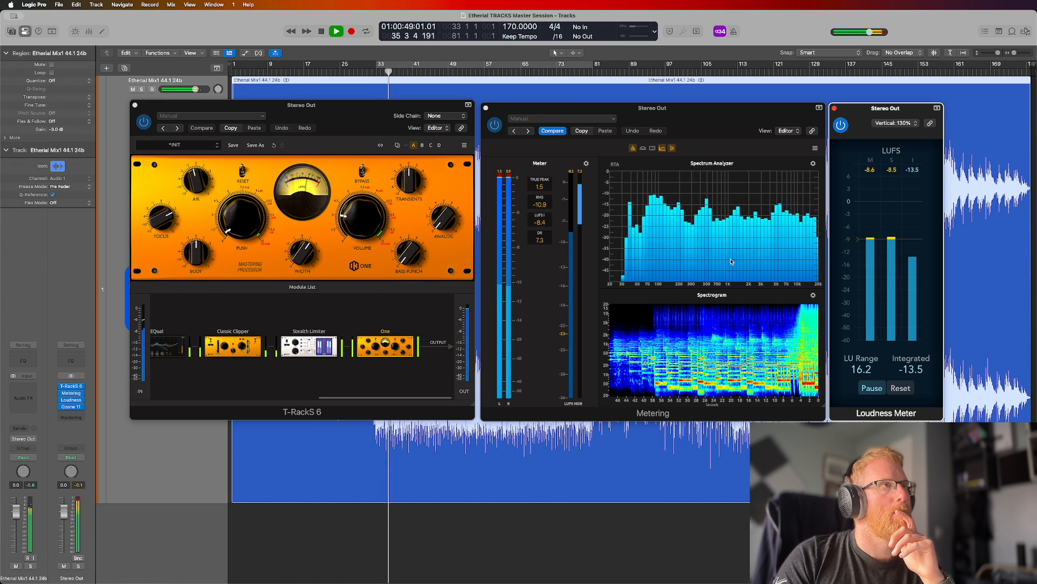
pyautogui.moveTo(377, 110); pyautogui.dragTo(376, 111)
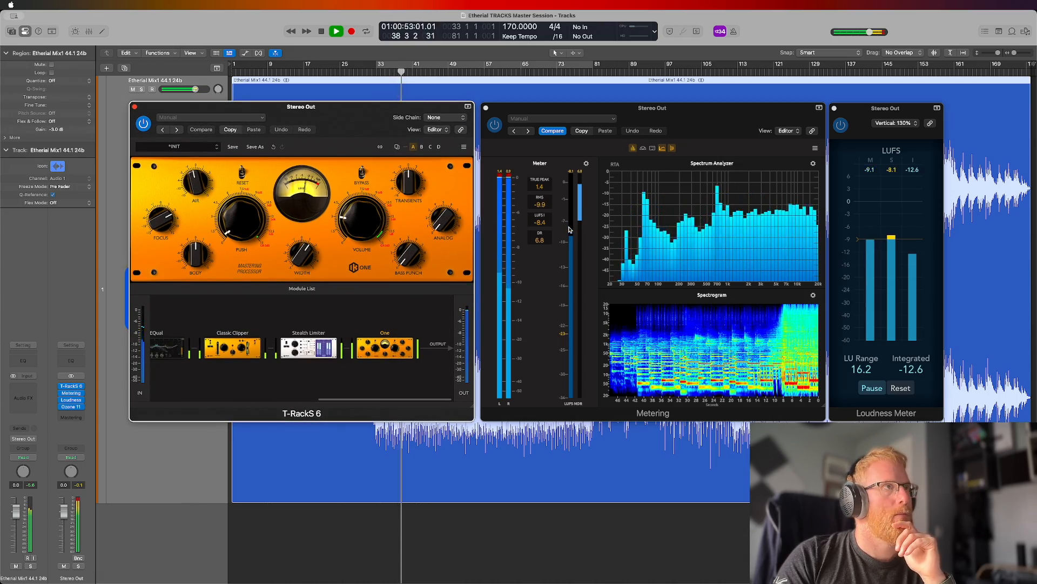
pyautogui.press('F3')
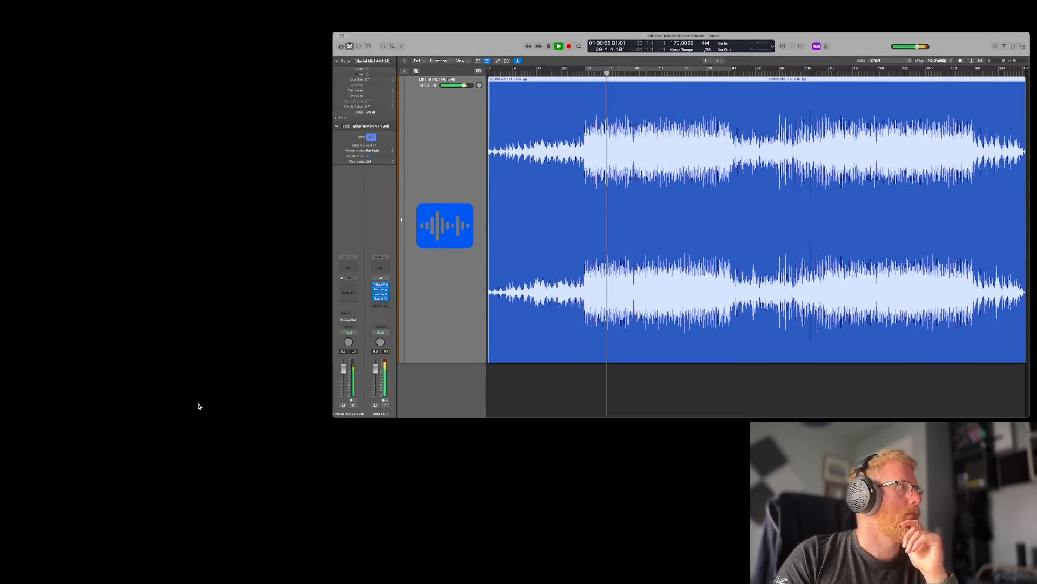
pyautogui.press('F3')
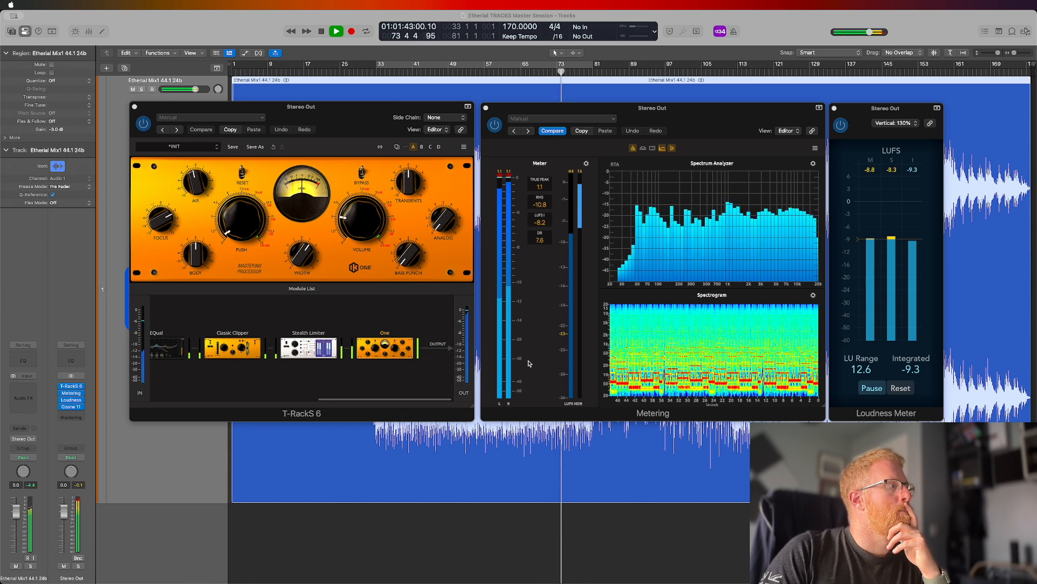
# Turn off Use True Peak in Metering to view the standard peak reading.
pyautogui.click(670, 109)
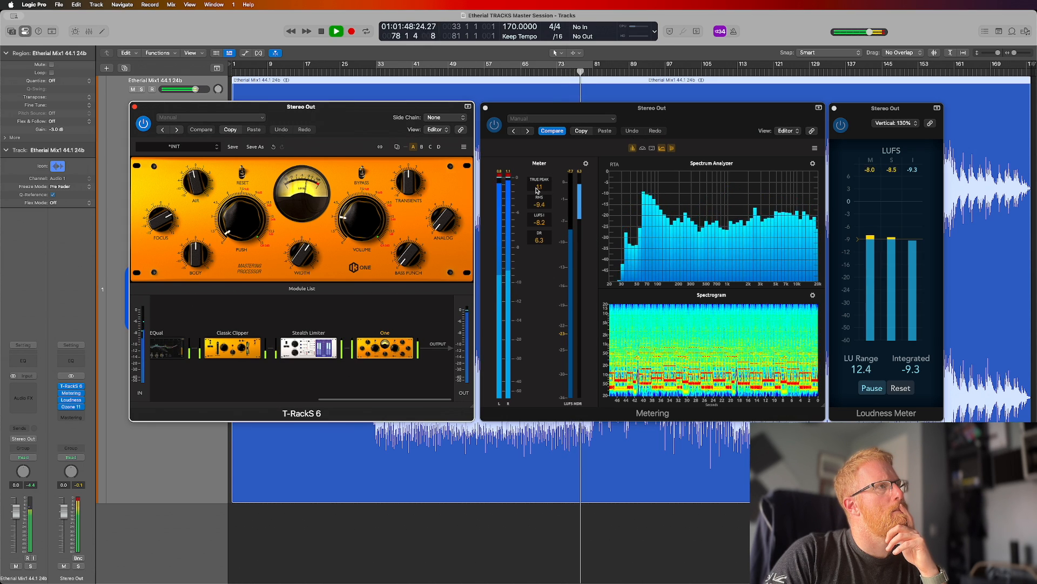
pyautogui.click(585, 163)
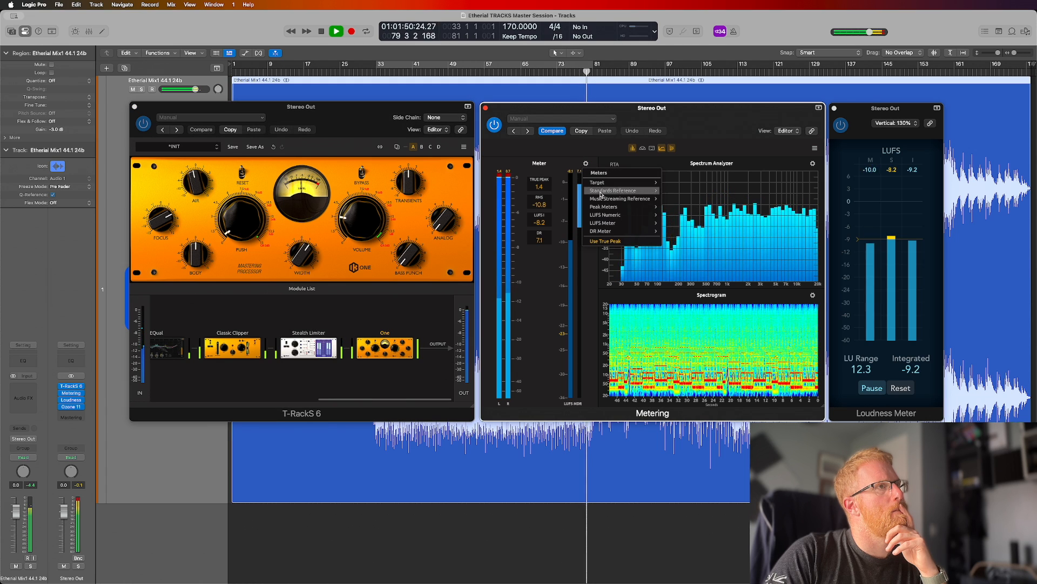
pyautogui.click(603, 242)
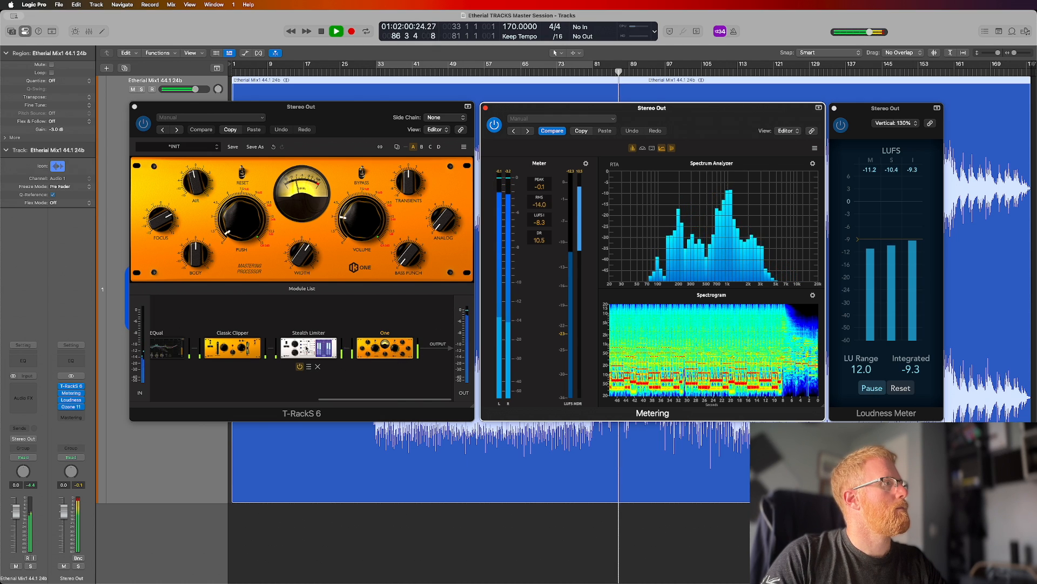
# Move the Stealth Limiter after the One module at the end of the chain, and turn on true peak metering.
pyautogui.click(303, 349)
pyautogui.moveTo(303, 349); pyautogui.dragTo(382, 356)
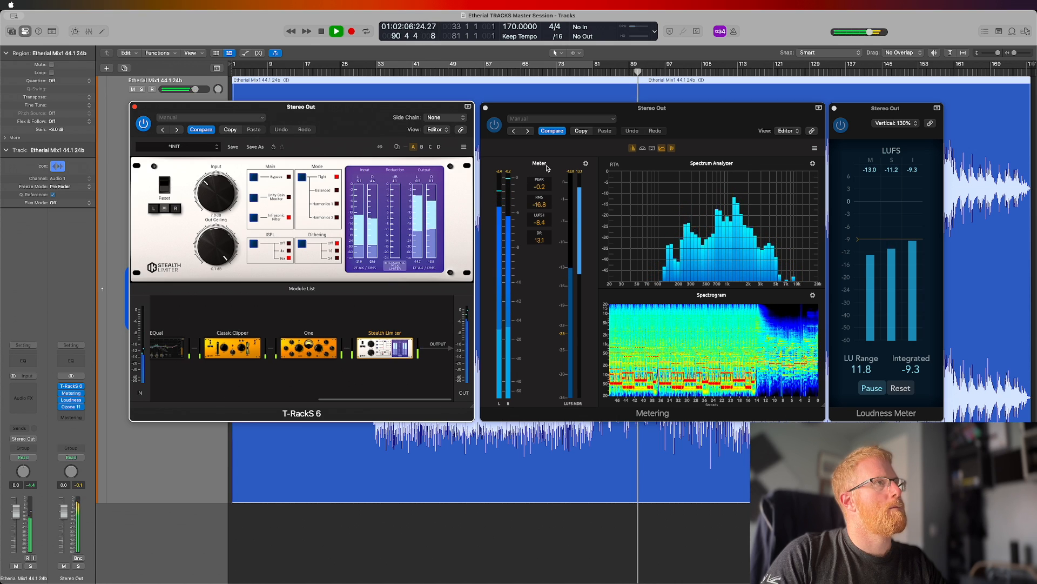
pyautogui.click(586, 164)
pyautogui.click(606, 240)
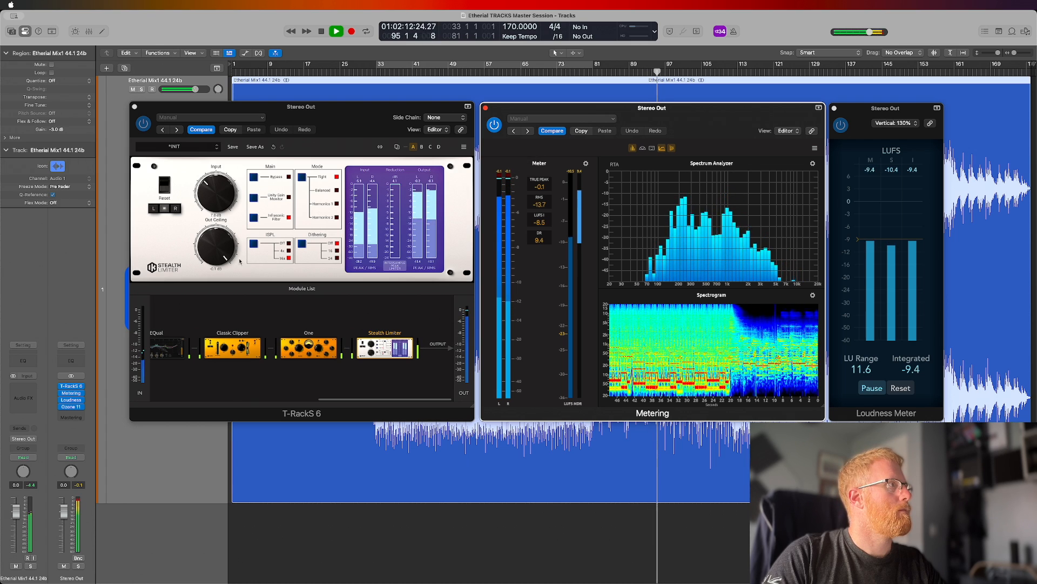
# Lower the Stealth Limiter's Out Ceiling slightly and check the true peak through the second loud section.
pyautogui.moveTo(222, 249); pyautogui.dragTo(221, 252)
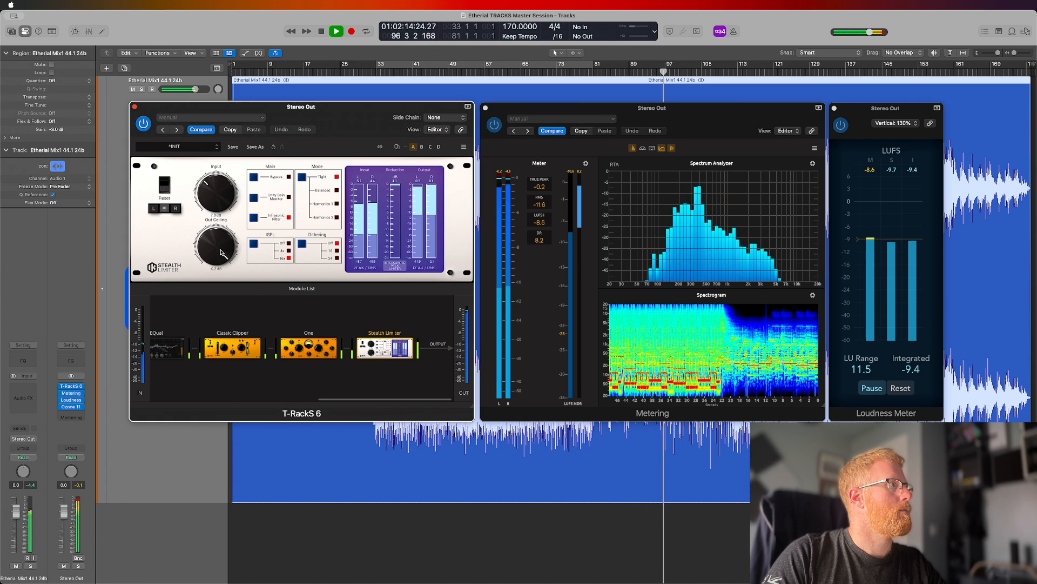
pyautogui.moveTo(220, 252); pyautogui.dragTo(221, 253)
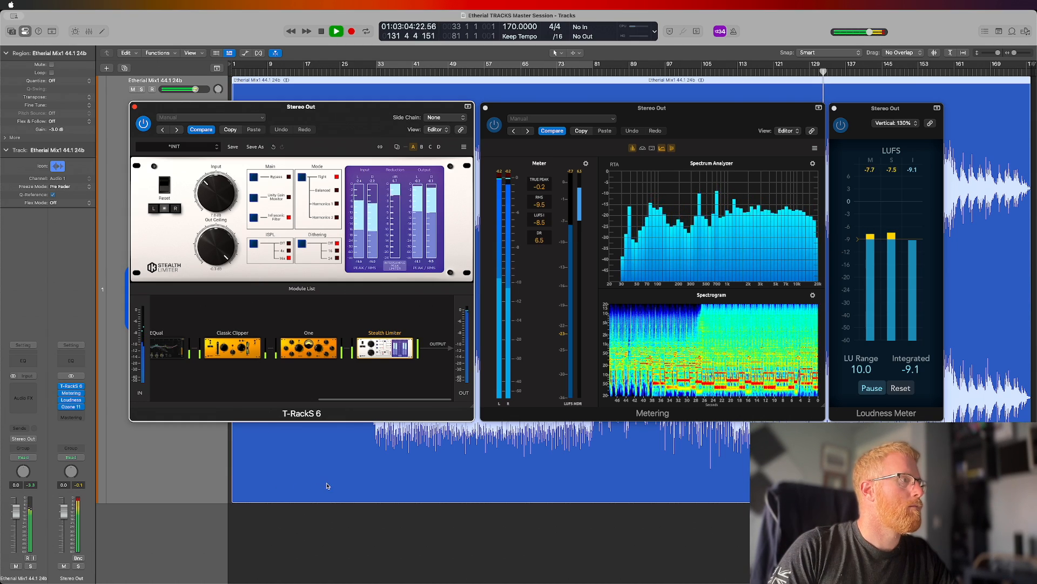
pyautogui.click(347, 496)
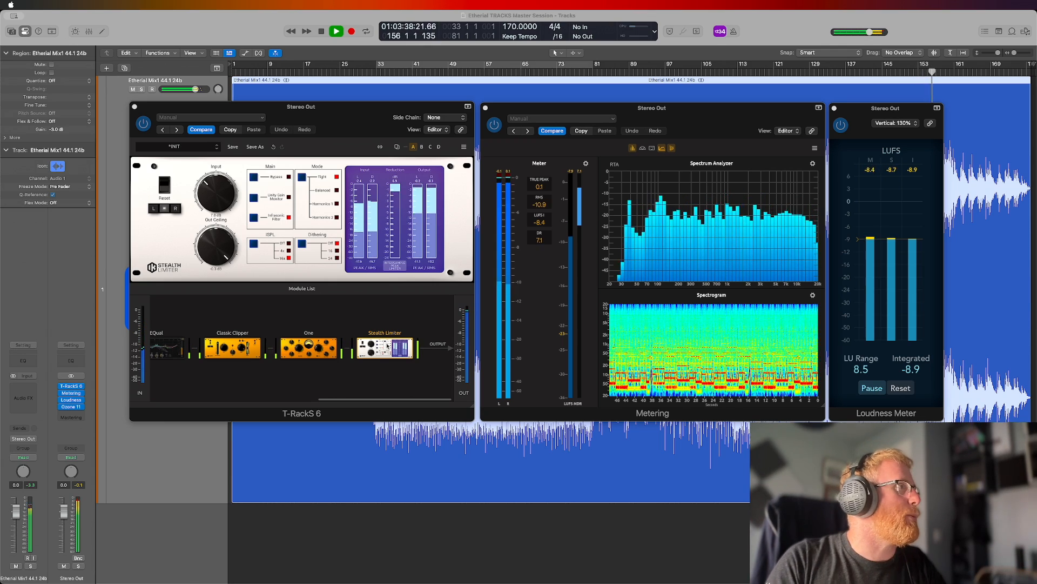
# Open the first EQual module in the T-RackS 6 chain, stop playback and add a bell band in the low mids.
pyautogui.click(361, 116)
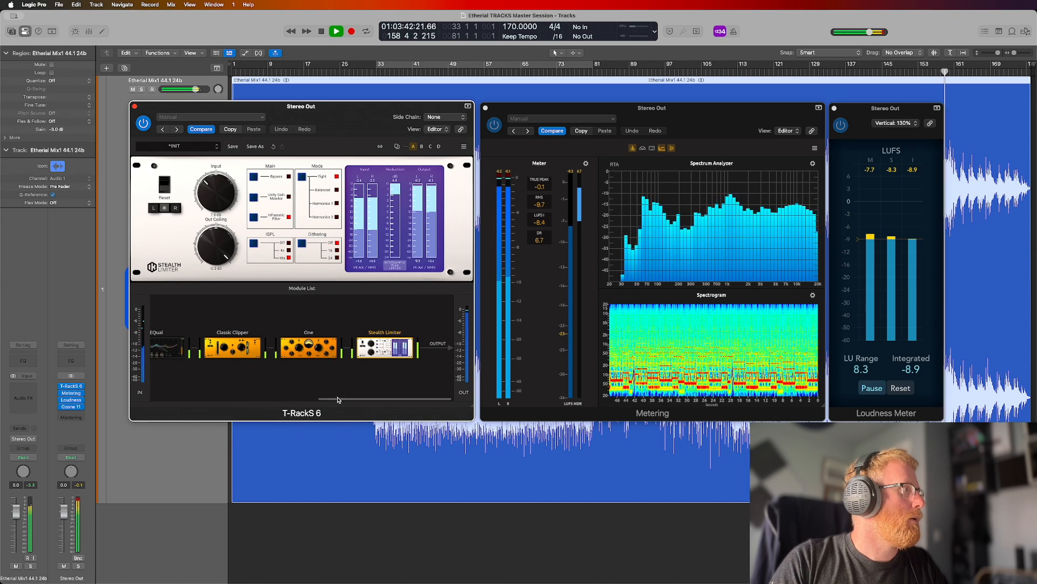
pyautogui.hscroll(-5, 244, 364)
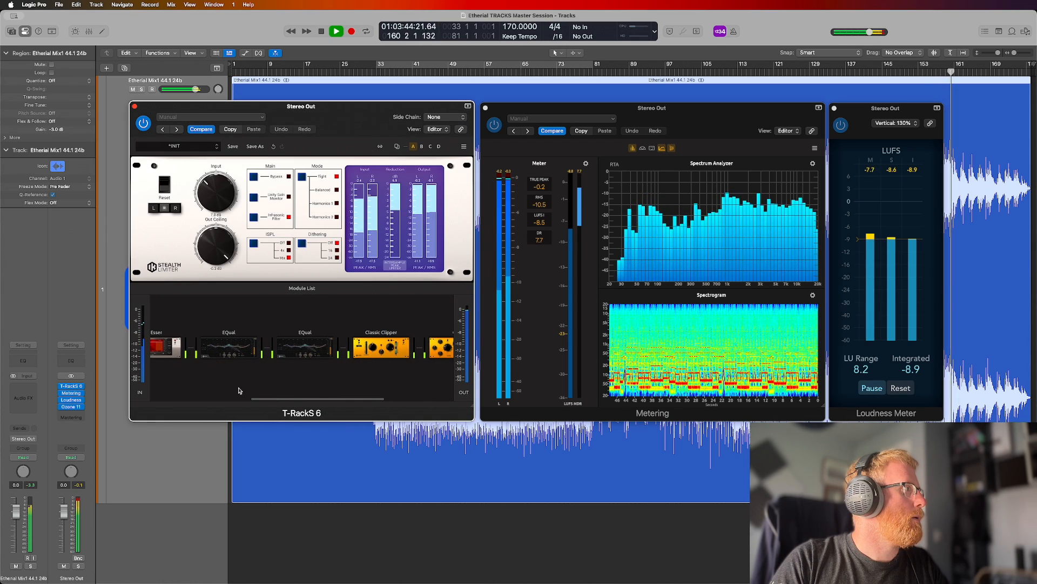
pyautogui.click(238, 352)
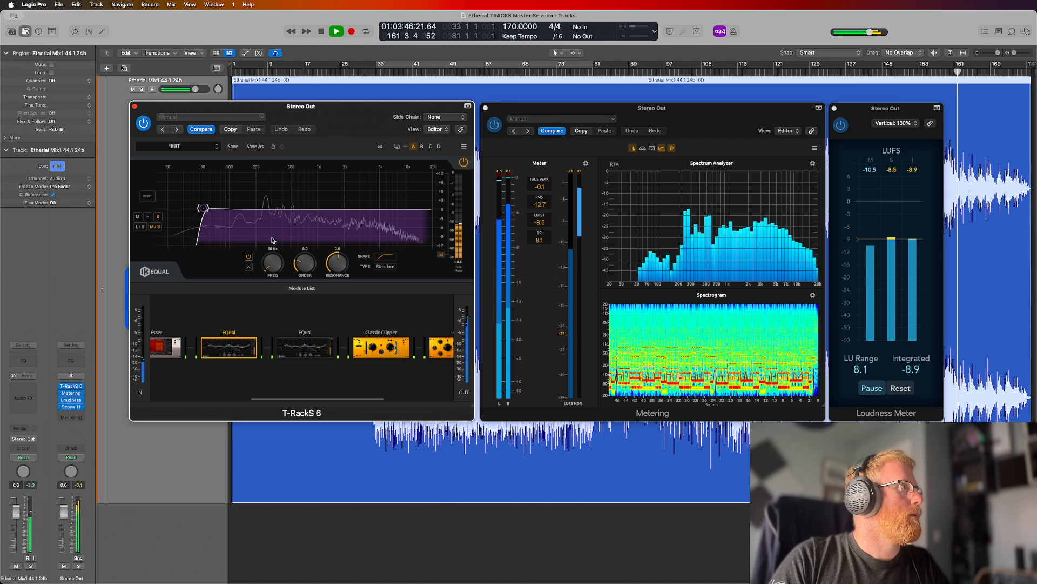
pyautogui.press('space')
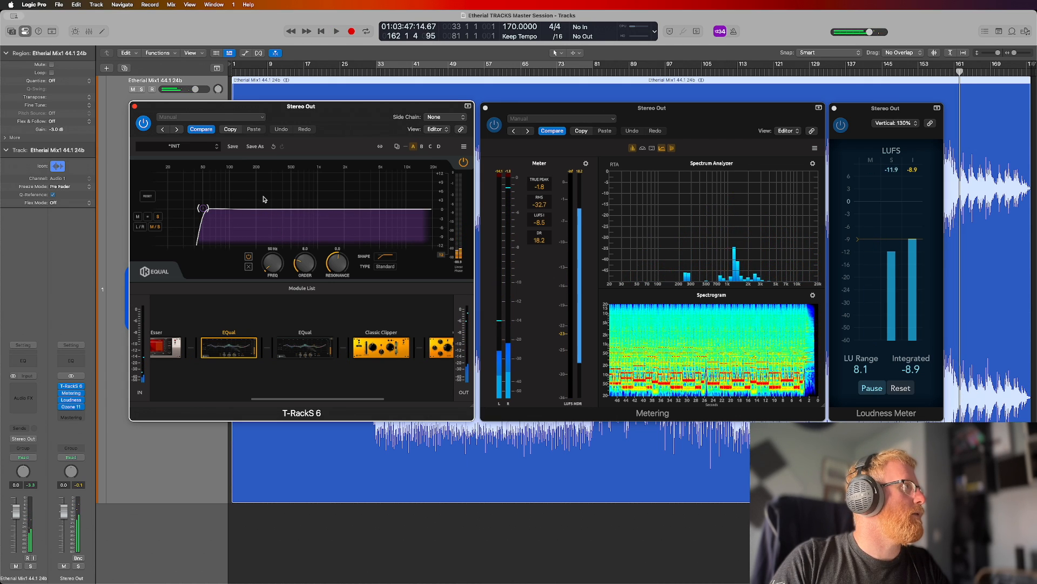
pyautogui.doubleClick(267, 213)
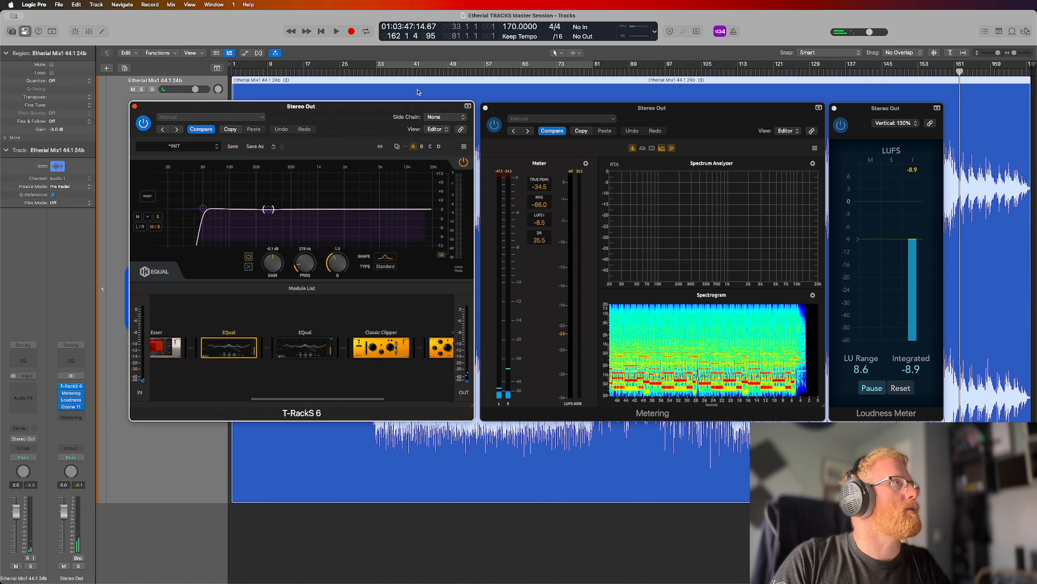
# Turn on the loop over the first loud section and sweep the new EQual band with a narrow boost of about 10 dB near 390 Hz.
pyautogui.click(410, 66)
pyautogui.press('space')
pyautogui.moveTo(268, 209); pyautogui.dragTo(300, 199)
pyautogui.press('space')
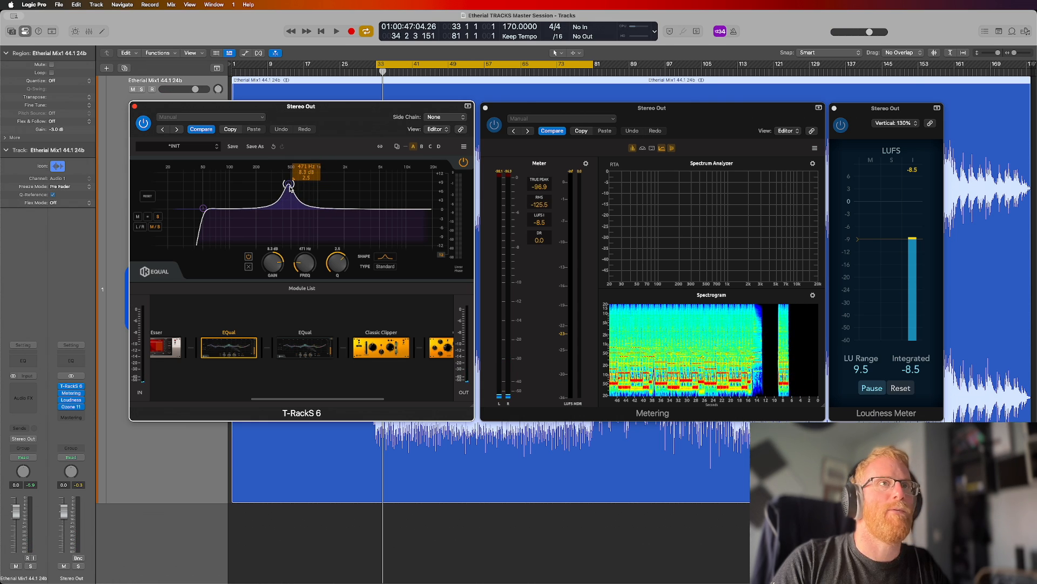
pyautogui.press('space')
pyautogui.moveTo(287, 198); pyautogui.dragTo(274, 181)
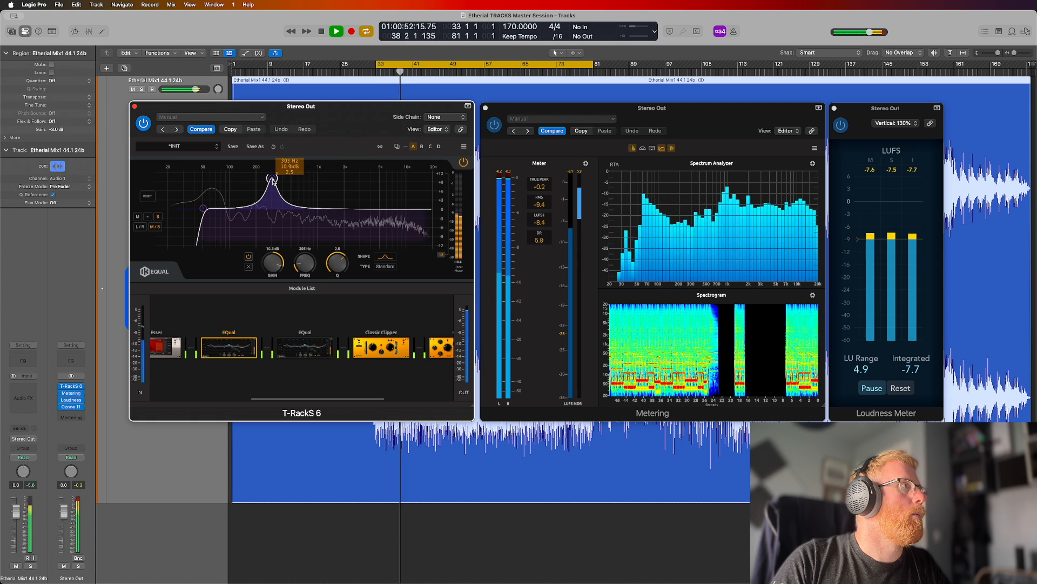
# Exaggerate the boost near 390 Hz further and replay the loop to hear the resonance.
pyautogui.press('space')
pyautogui.moveTo(273, 182); pyautogui.dragTo(271, 187)
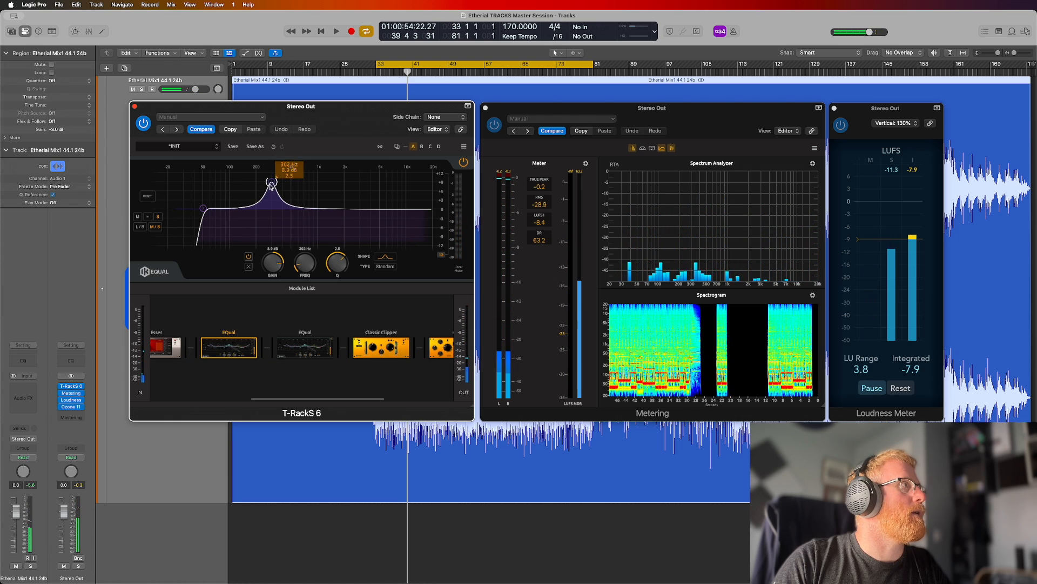
pyautogui.moveTo(271, 199); pyautogui.dragTo(273, 176)
pyautogui.press('space')
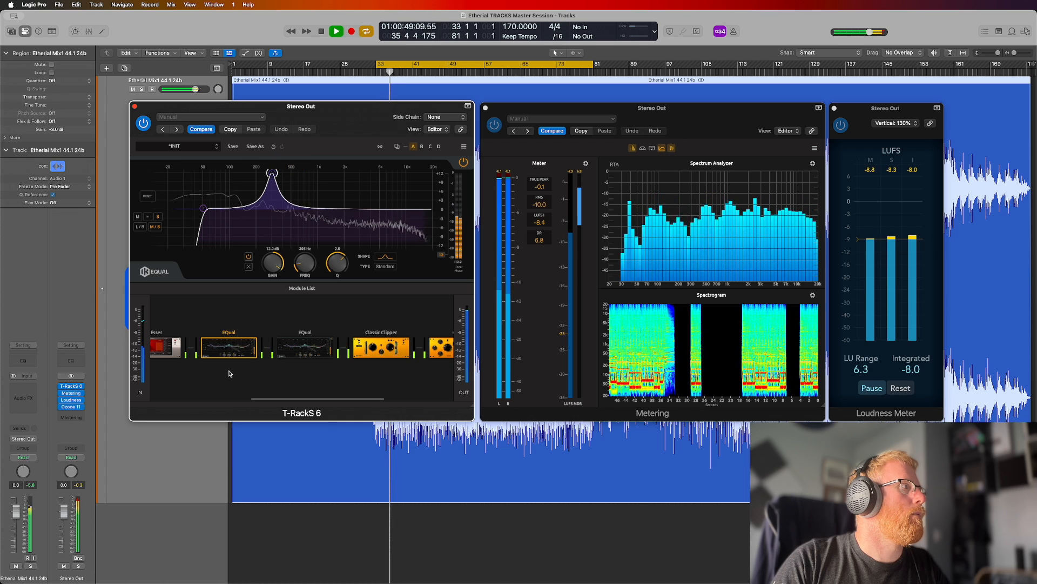
# Turn the EQual band near 390 Hz into a cut, narrow it with a higher Q and deepen its gain reduction.
pyautogui.moveTo(271, 208)
pyautogui.mouseDown()
pyautogui.moveTo(271, 219)
pyautogui.moveTo(291, 211)
pyautogui.mouseUp()
pyautogui.click(248, 267)
pyautogui.click(271, 216)
pyautogui.moveTo(336, 263); pyautogui.dragTo(337, 254)
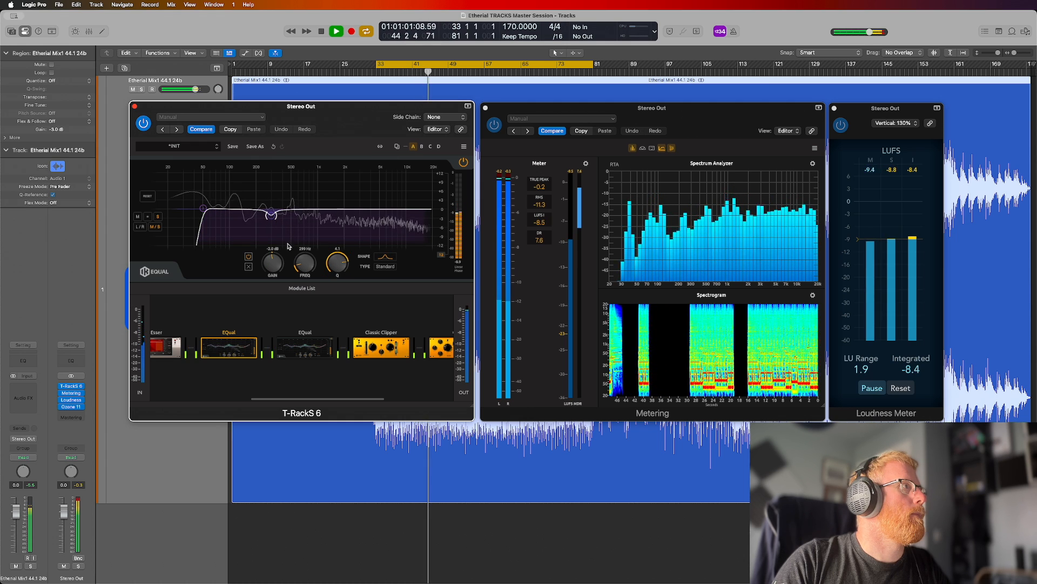
pyautogui.moveTo(275, 268)
pyautogui.mouseDown()
pyautogui.moveTo(279, 220)
pyautogui.moveTo(275, 272)
pyautogui.mouseUp()
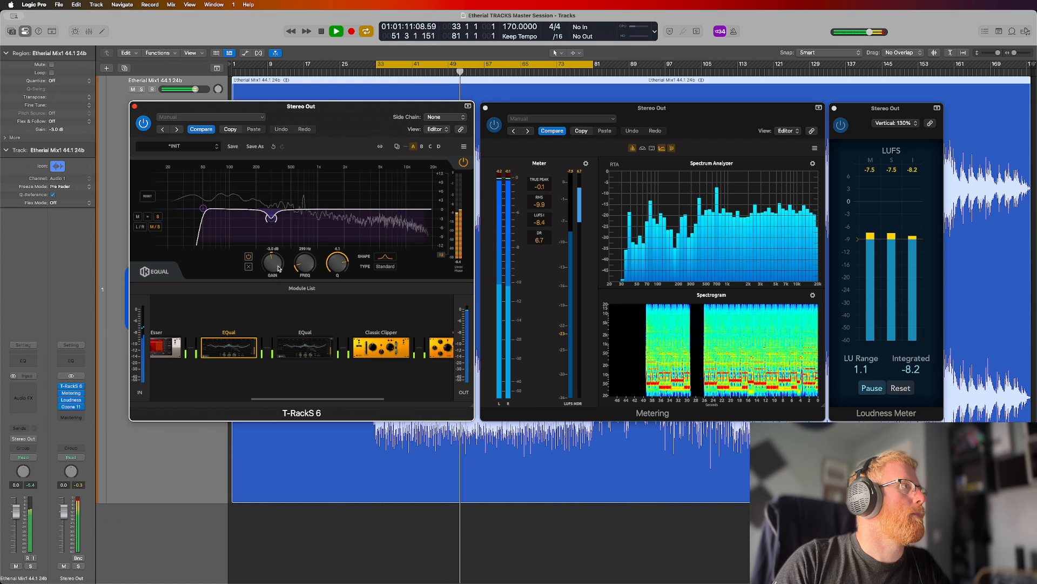
# Compare the loop with the first EQual module bypassed and active, and stop playback with the loop switched off.
pyautogui.moveTo(220, 367)
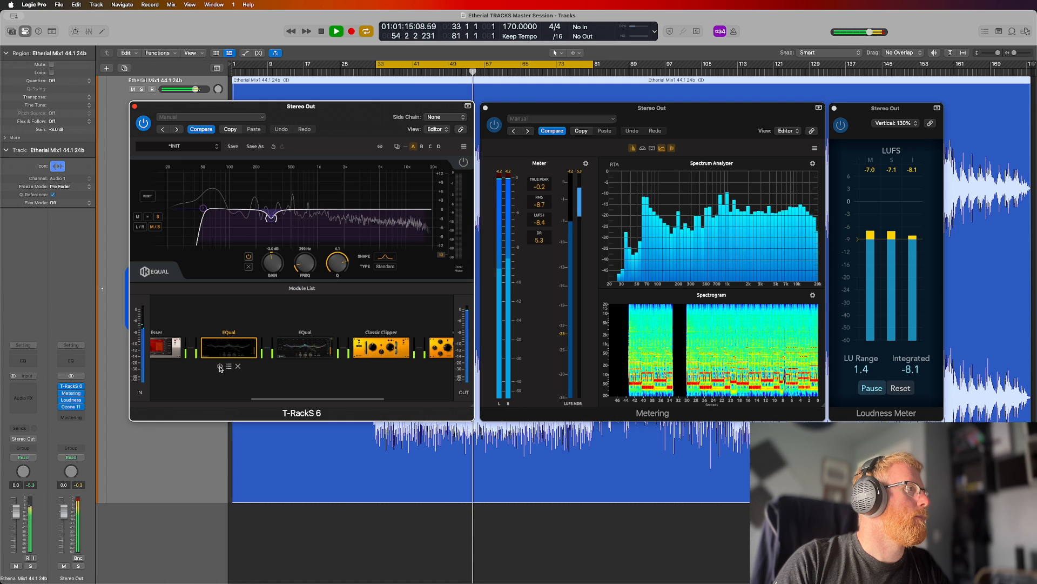
pyautogui.click(220, 367)
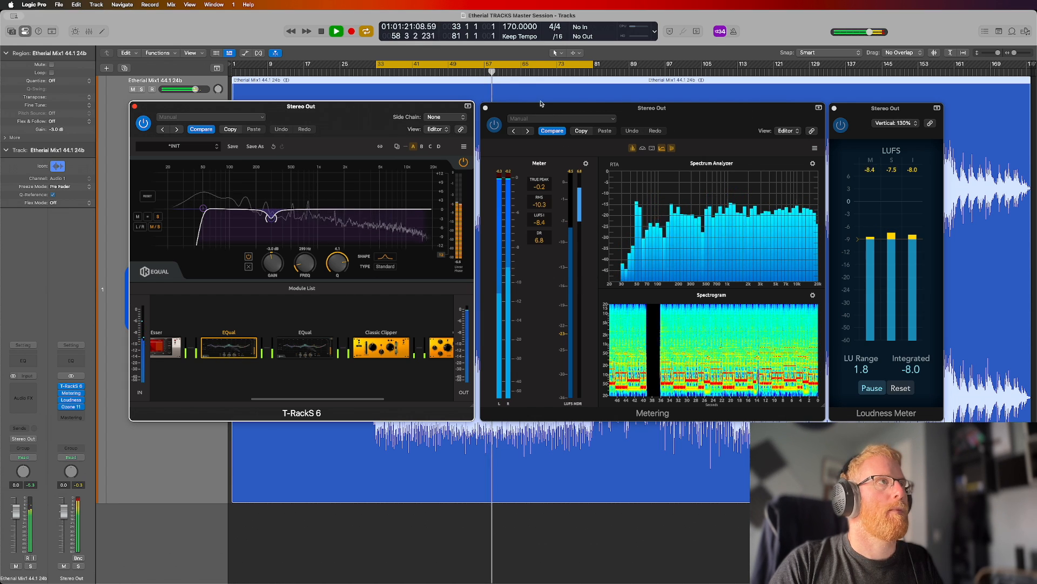
pyautogui.press('space')
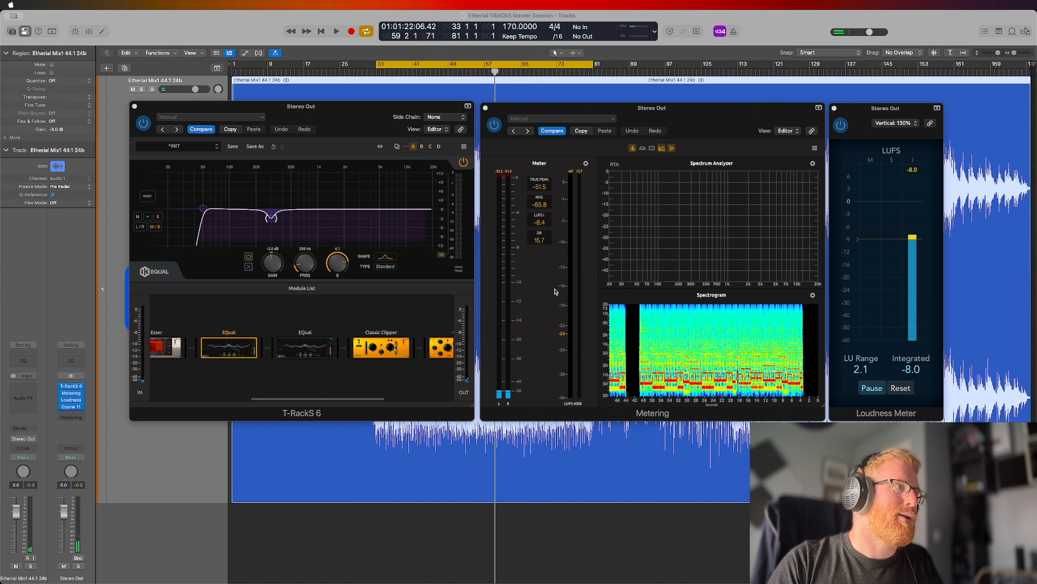
pyautogui.click(539, 66)
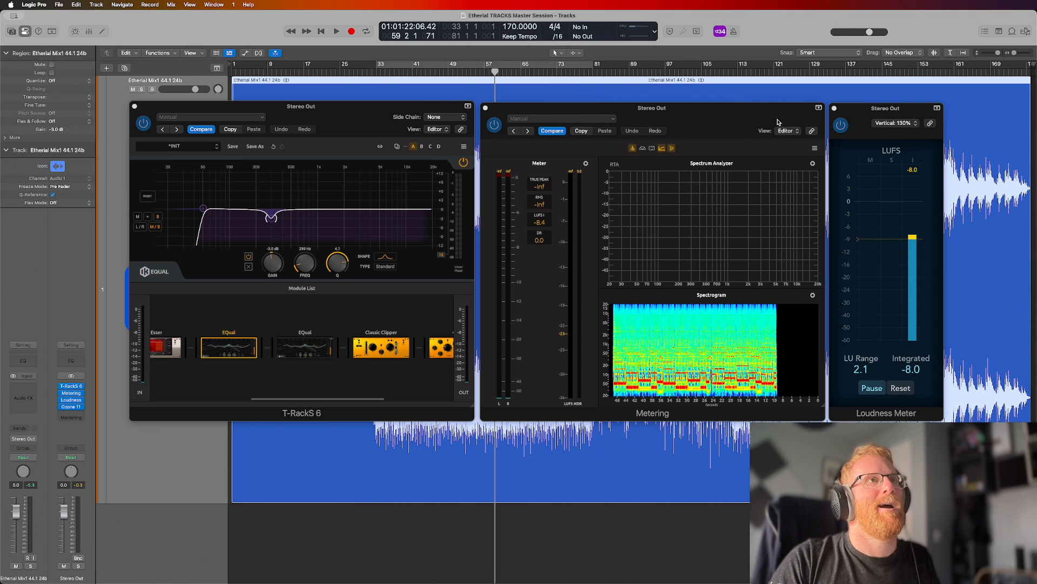
# Close the Loudness Meter, Metering and T-RackS 6 windows to leave only the arrangement in view.
pyautogui.click(835, 109)
pyautogui.moveTo(537, 110)
pyautogui.mouseDown()
pyautogui.moveTo(850, 111)
pyautogui.moveTo(780, 152)
pyautogui.moveTo(538, 109)
pyautogui.mouseUp()
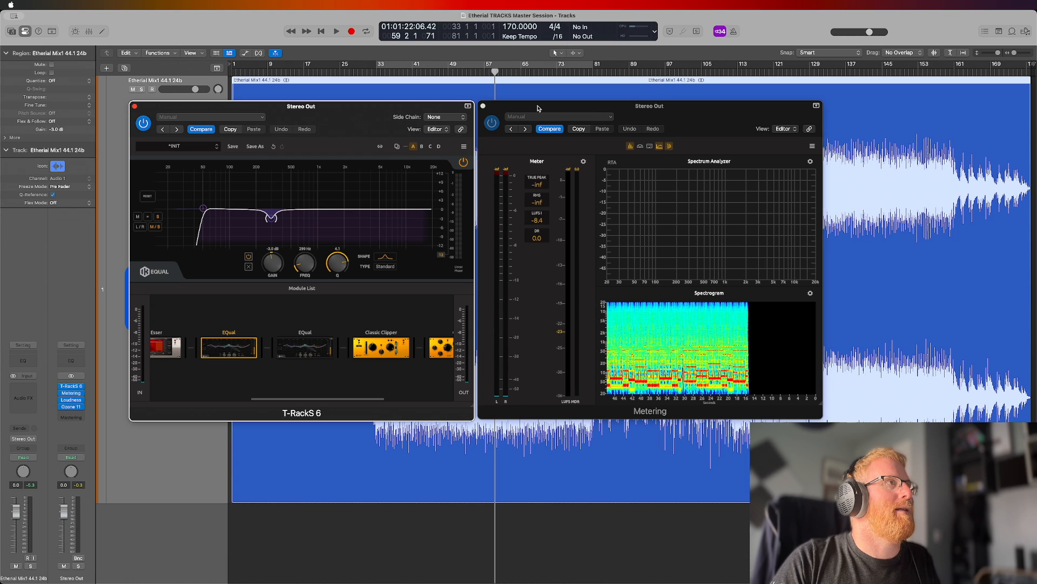
pyautogui.click(482, 106)
pyautogui.click(135, 106)
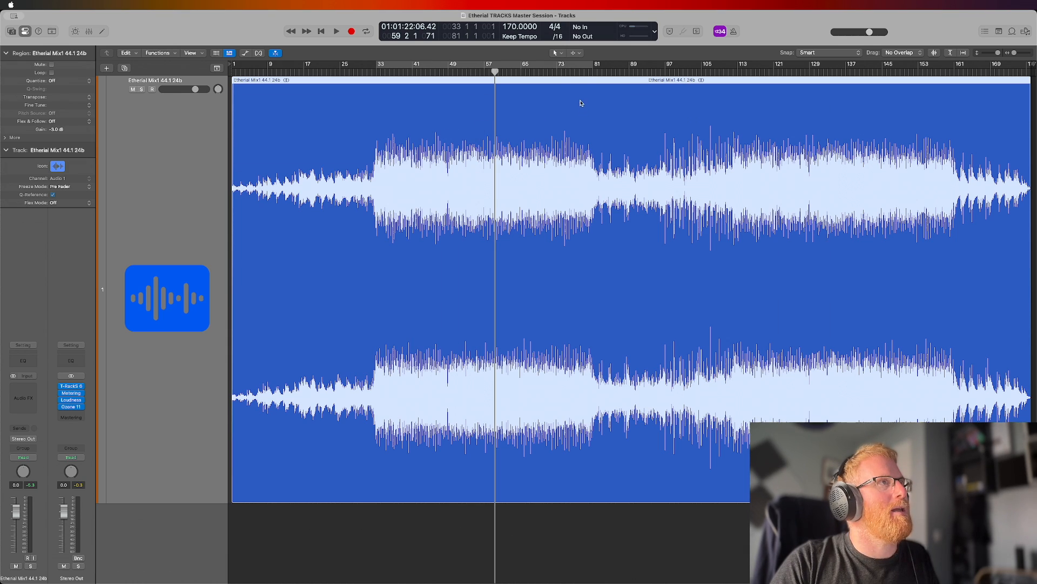
# Play the first loud section from bar 33 with the loop turned on.
pyautogui.click(576, 72)
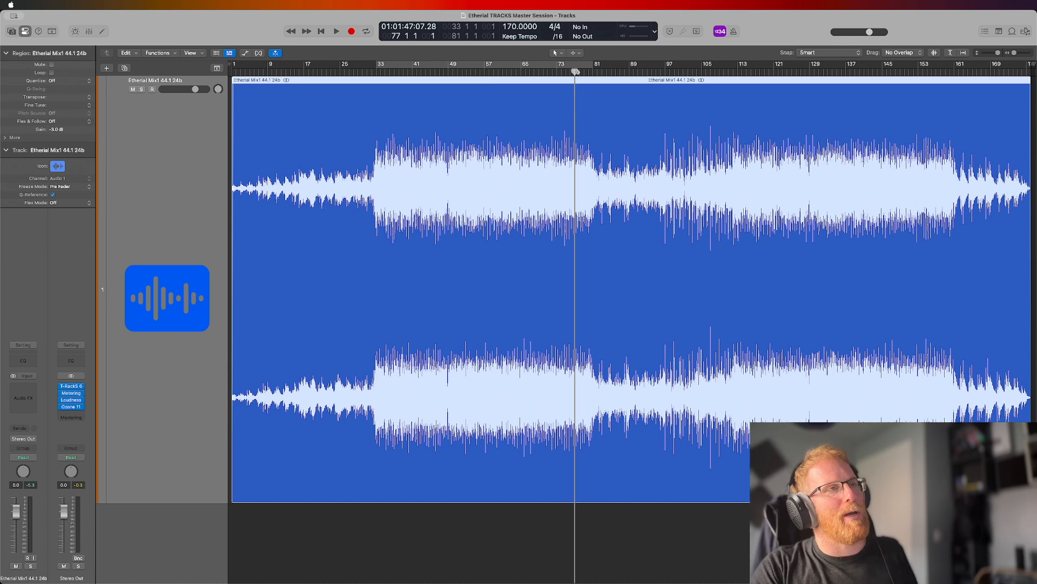
pyautogui.moveTo(576, 72); pyautogui.dragTo(376, 72)
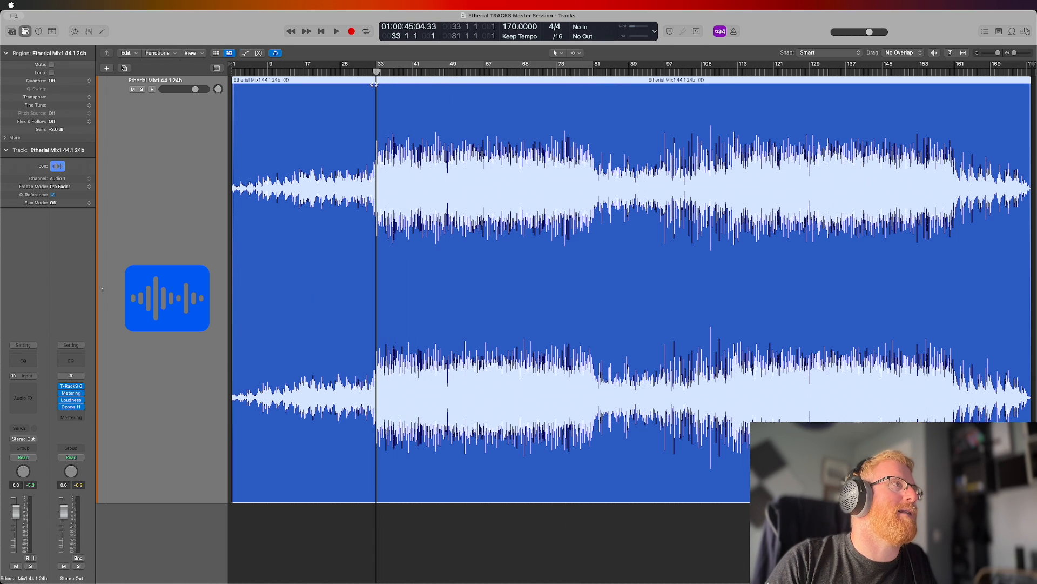
pyautogui.click(382, 65)
pyautogui.press('space')
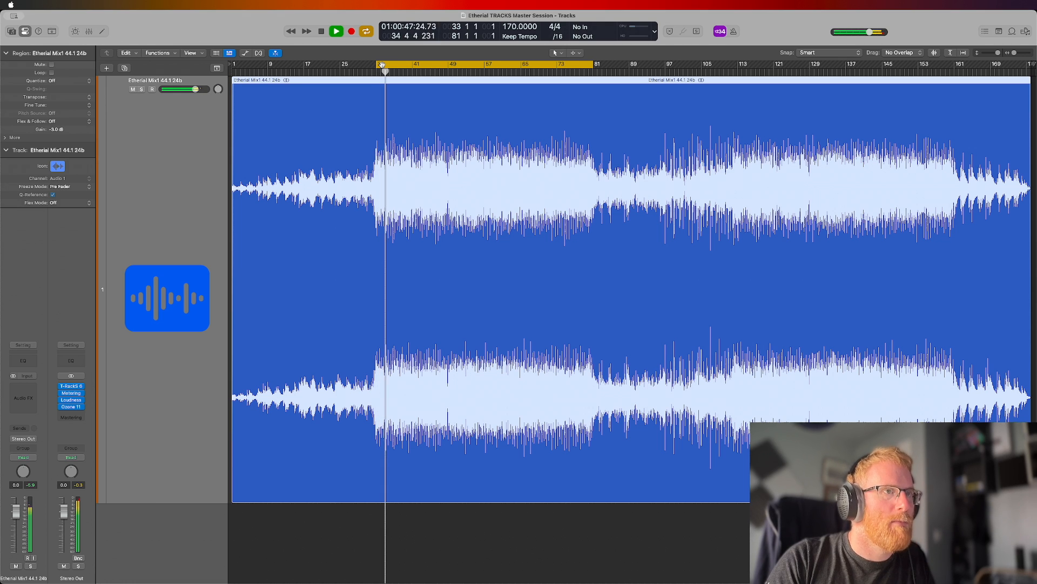
# Turn off the loop and audition the loud section, the transition near bar 81 and the build-up from about bar 96.
pyautogui.click(488, 66)
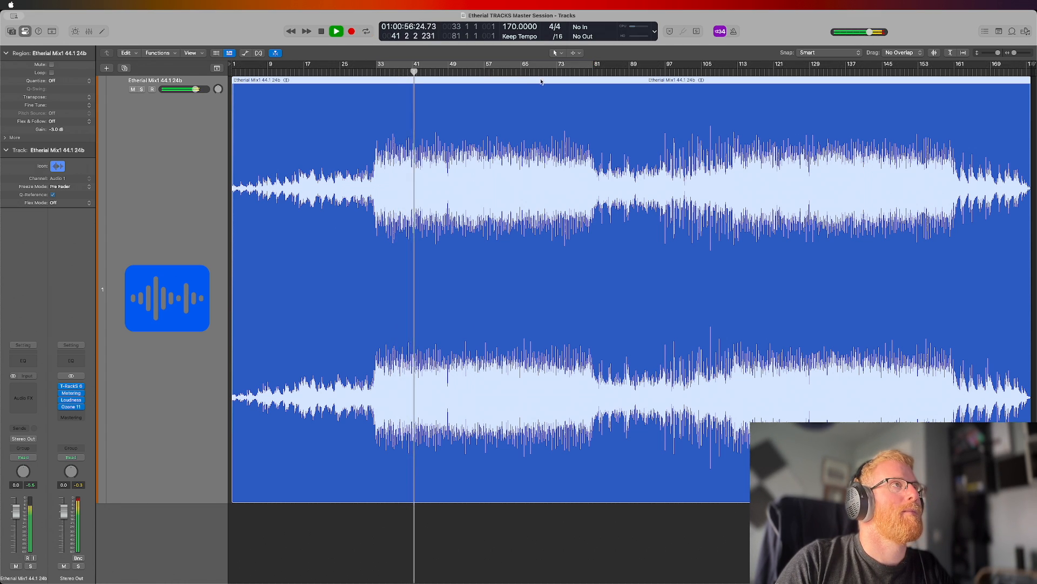
pyautogui.click(588, 72)
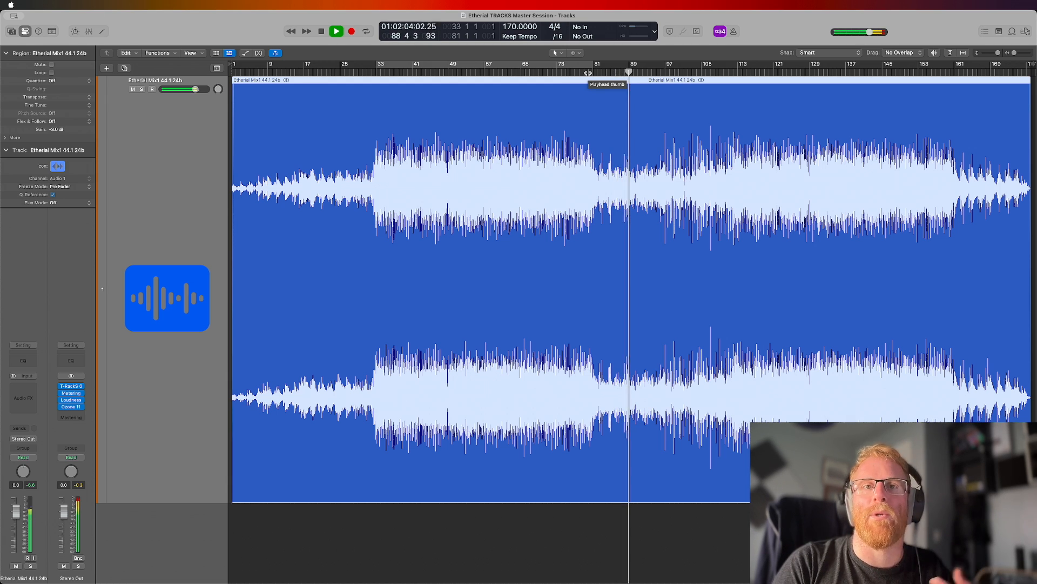
pyautogui.click(389, 71)
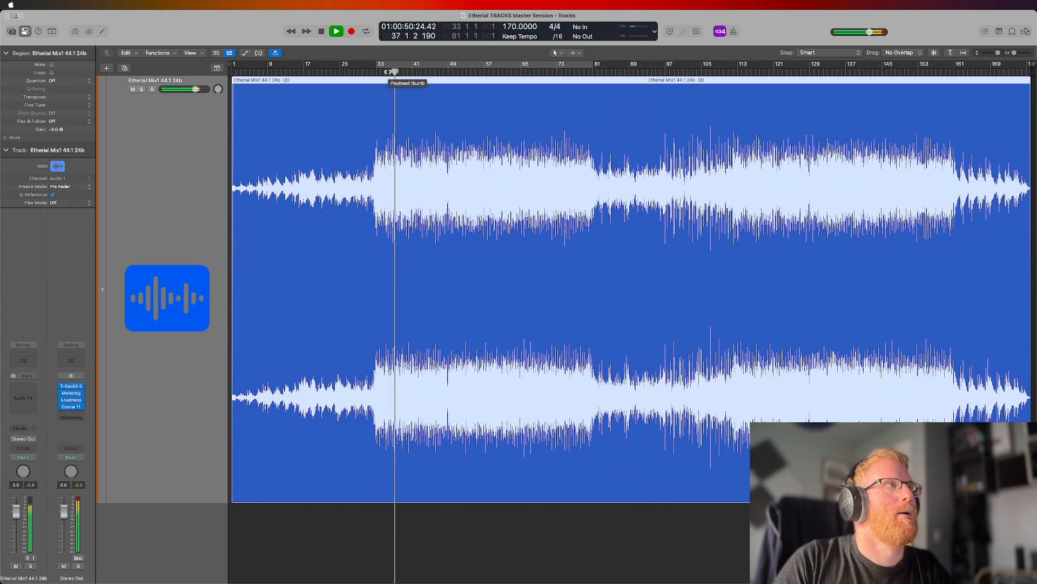
pyautogui.click(596, 72)
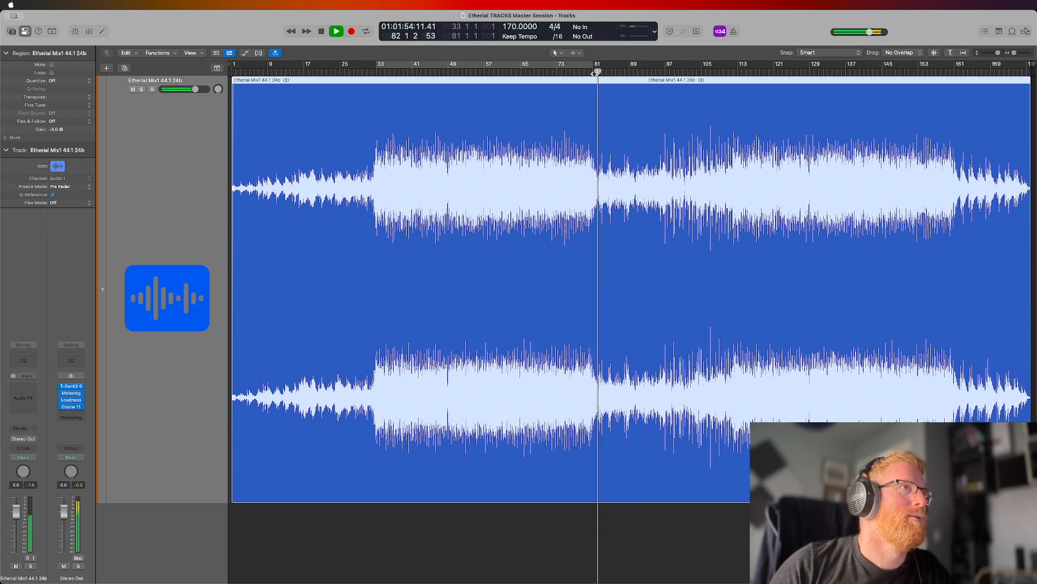
pyautogui.click(663, 73)
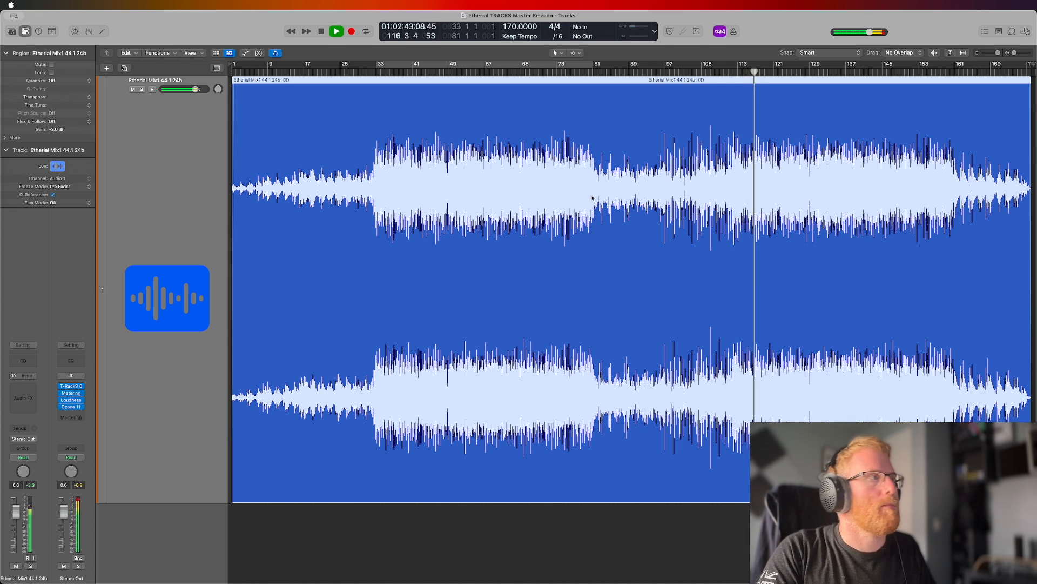
# Reopen T-RackS 6 from the Stereo Out channel and stop playback during the second loud section.
pyautogui.click(74, 386)
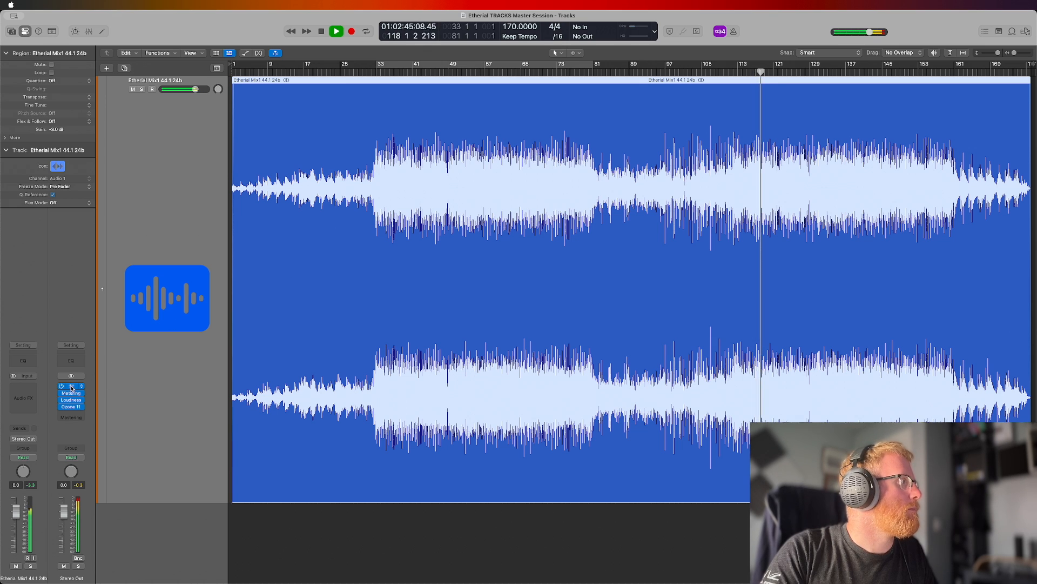
pyautogui.click(82, 408)
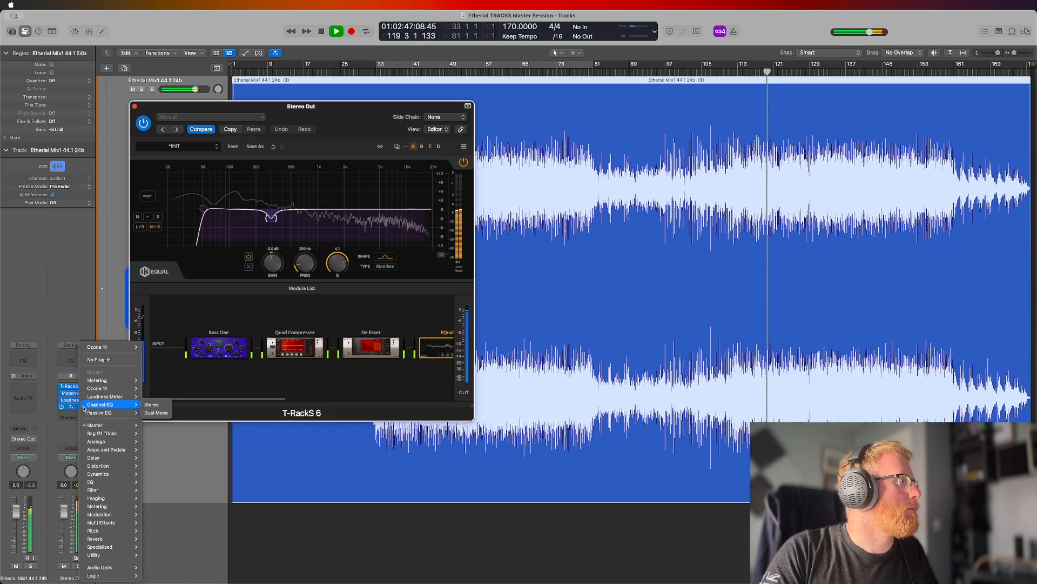
pyautogui.click(82, 301)
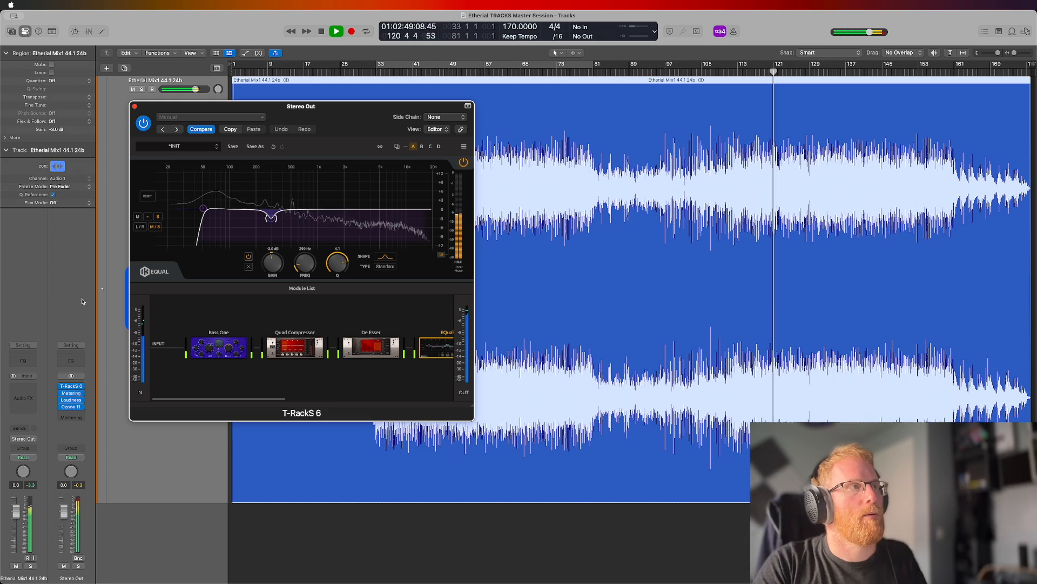
pyautogui.press('space')
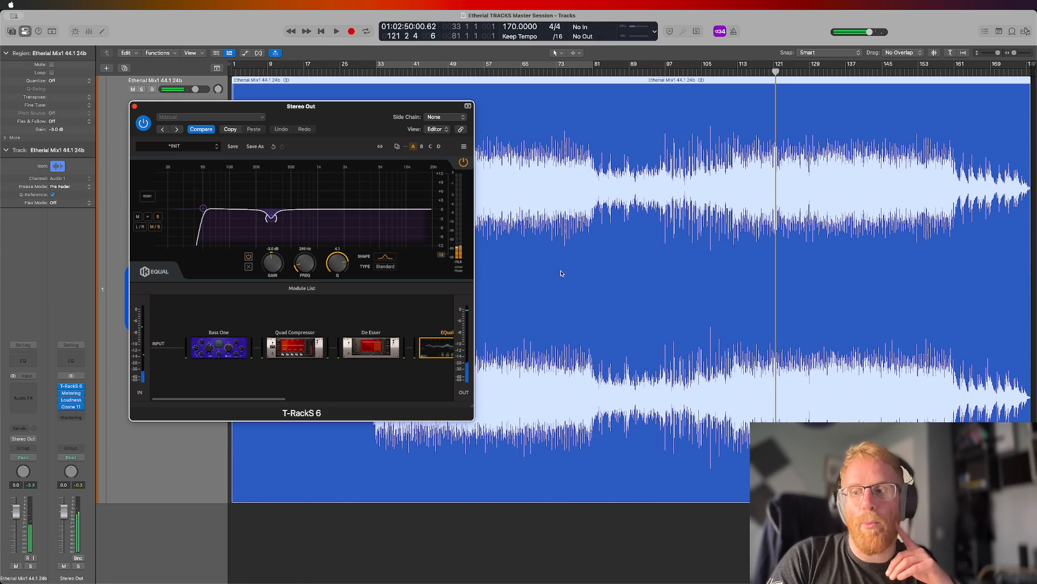
pyautogui.press('super+w')
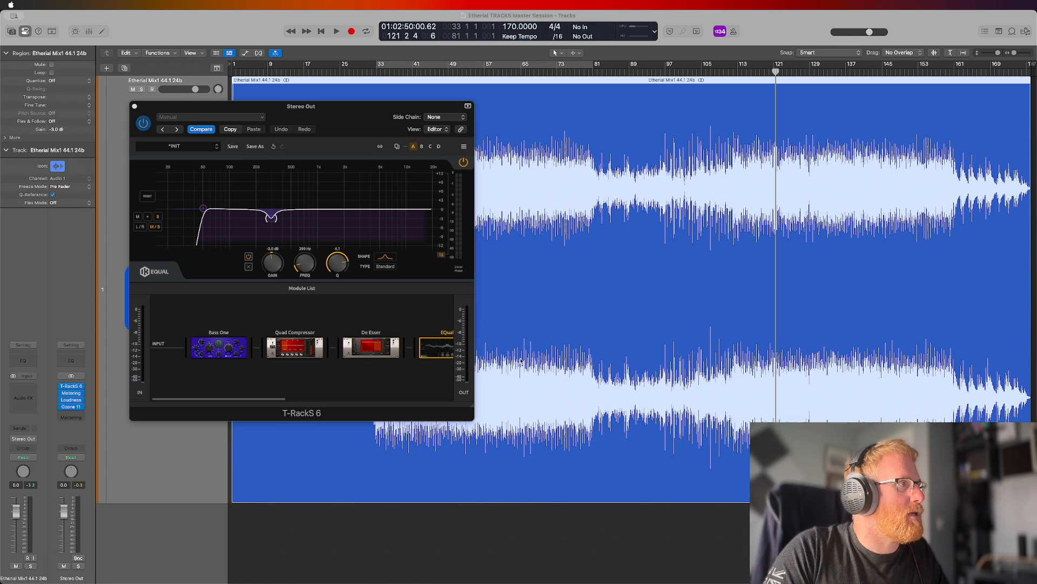
pyautogui.press('space')
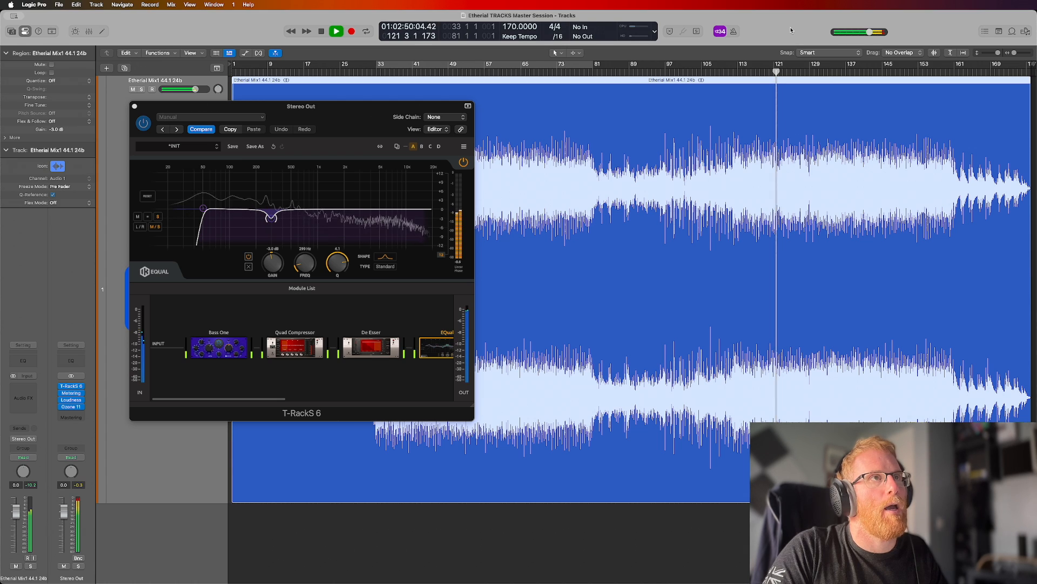
pyautogui.press('space')
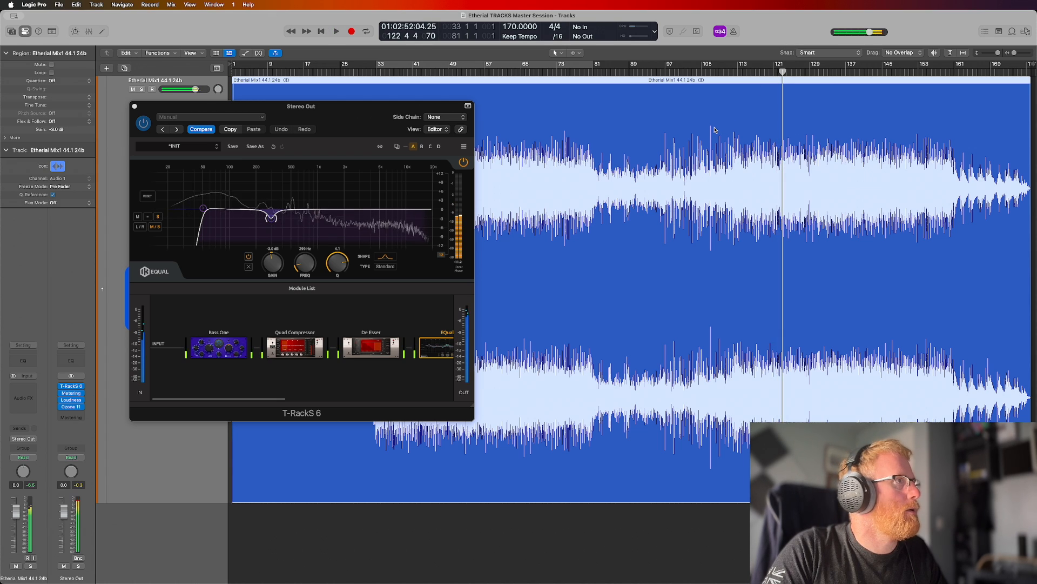
# Replace Ozone 11 on the Stereo Out channel with Tonal Balance Control 2 and switch it to the Fine view.
pyautogui.click(77, 413)
pyautogui.moveTo(108, 425)
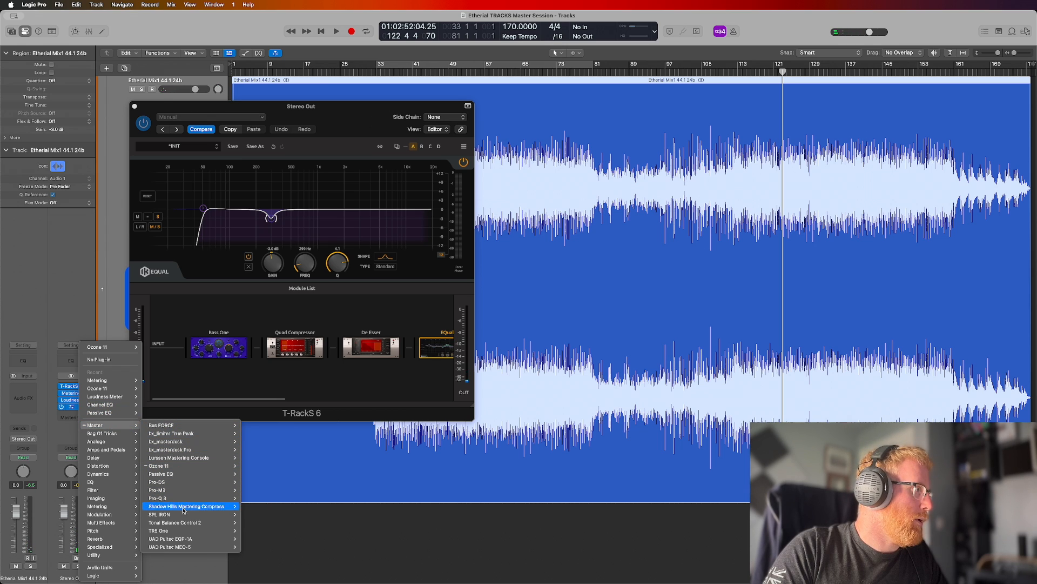
pyautogui.click(241, 522)
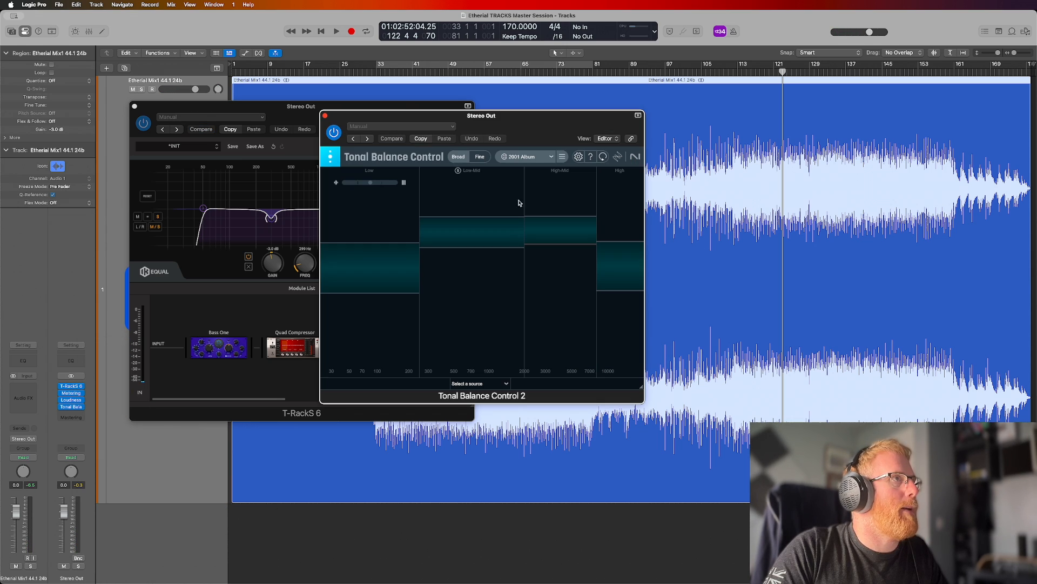
pyautogui.click(488, 159)
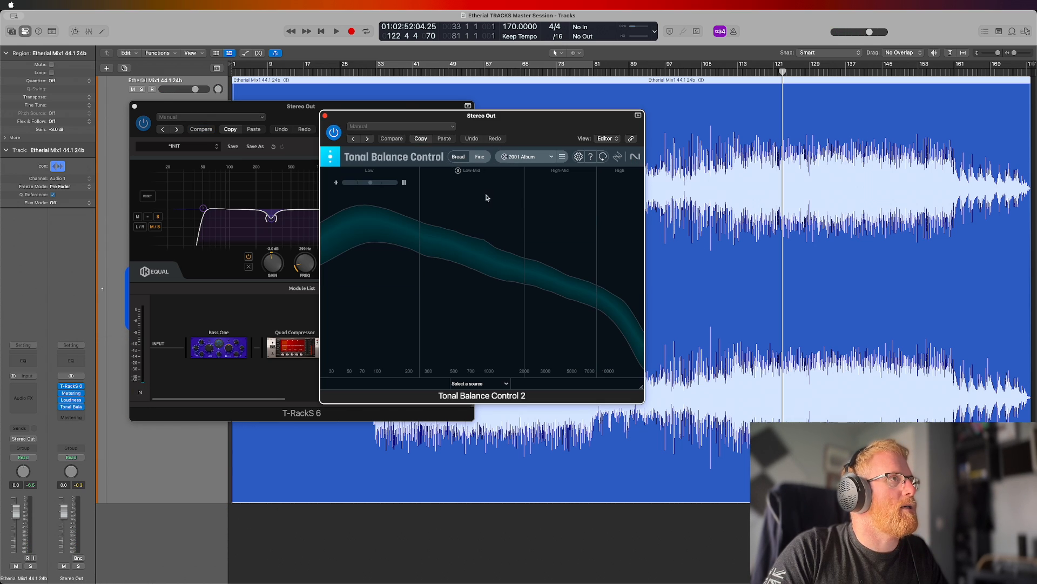
# Set the Tonal Balance Control 2 target to Pand Colour Album and loop the first loud section to check the master against it.
pyautogui.click(545, 156)
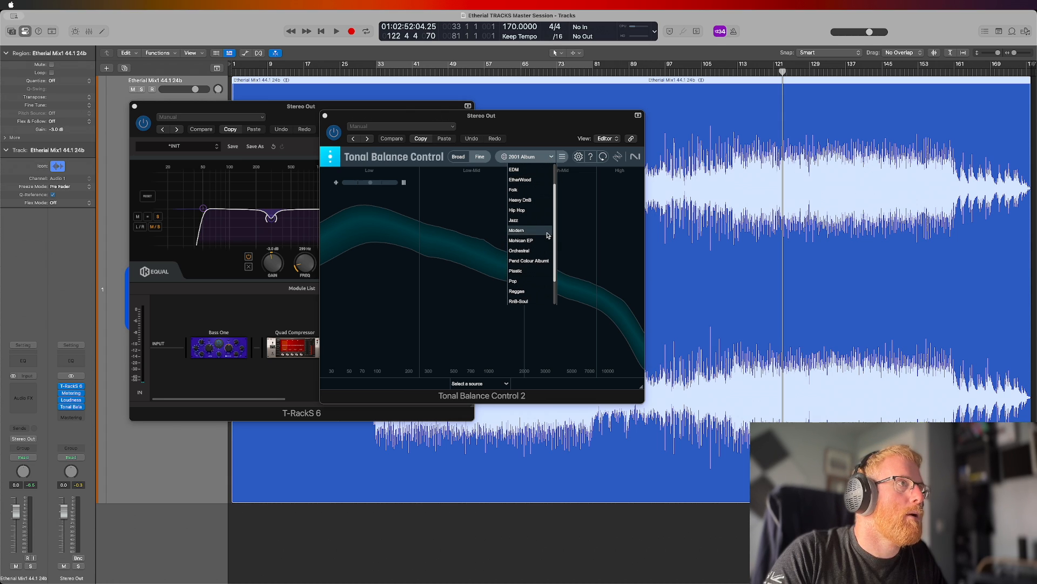
pyautogui.click(543, 261)
pyautogui.moveTo(523, 121); pyautogui.dragTo(735, 128)
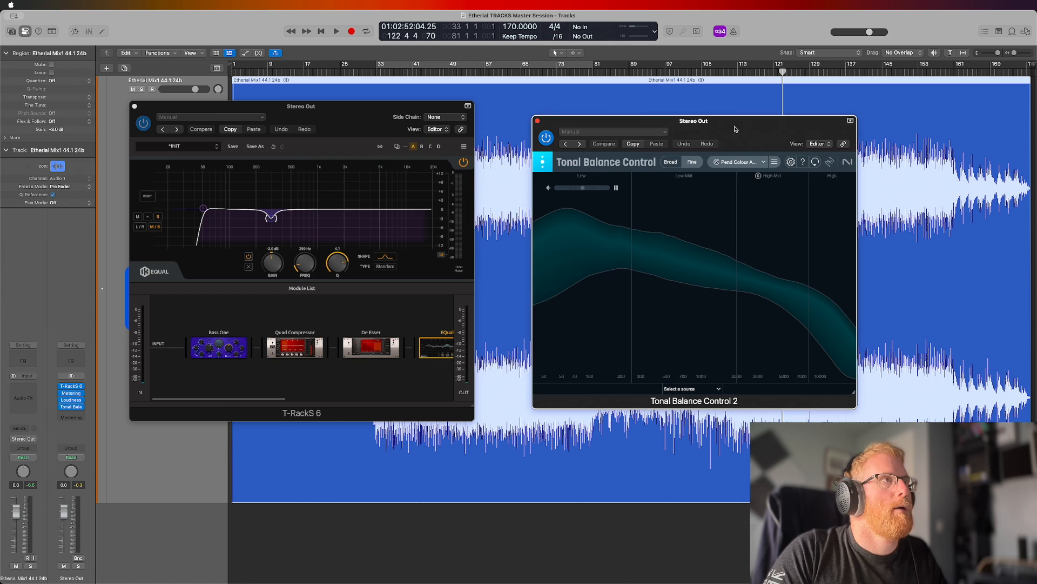
pyautogui.click(445, 67)
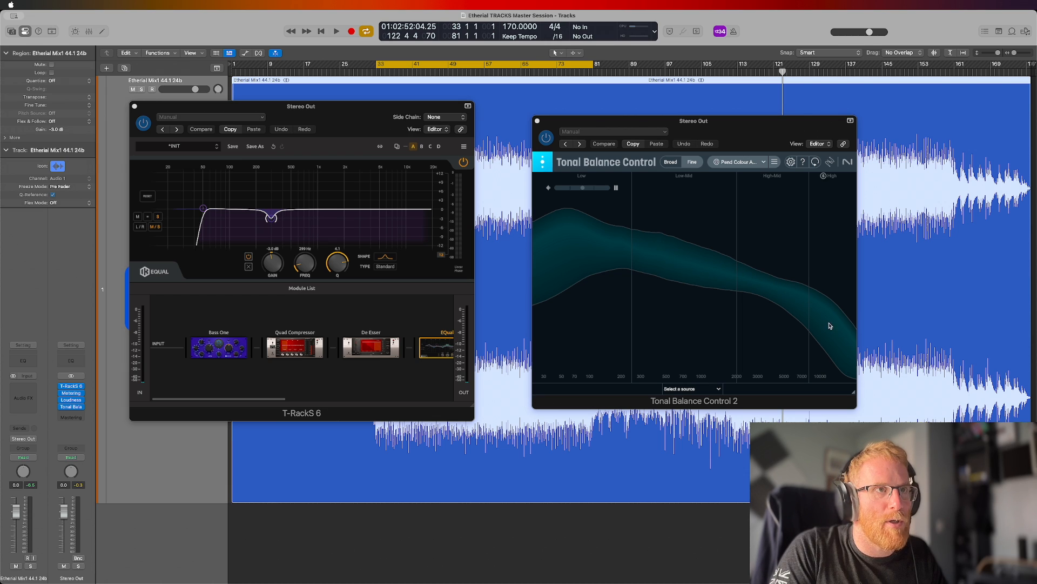
pyautogui.press('space')
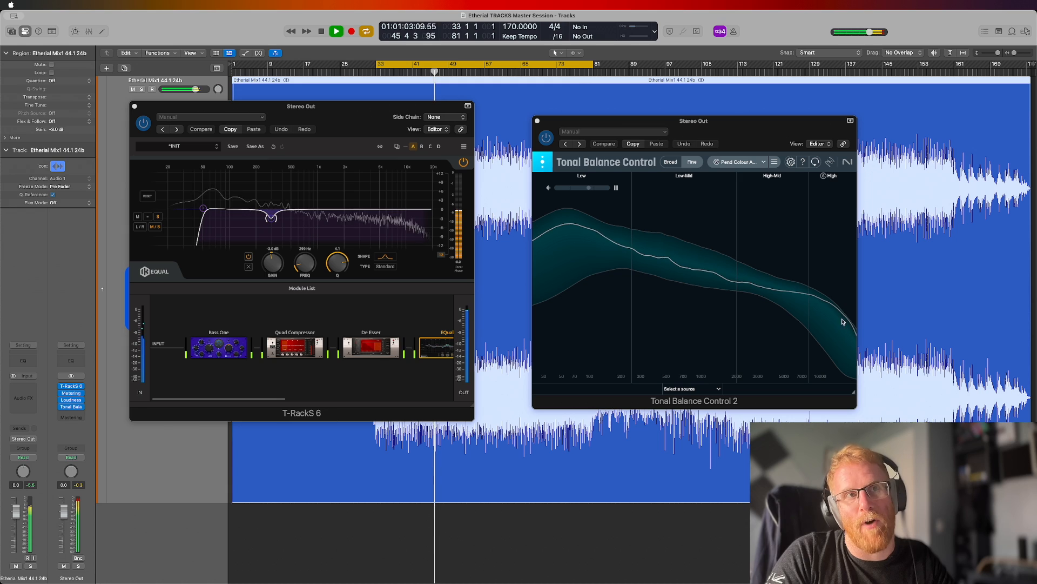
# Bring T-RackS 6 to the front, open the One module and lower its Air control slightly.
pyautogui.click(71, 387)
pyautogui.click(71, 386)
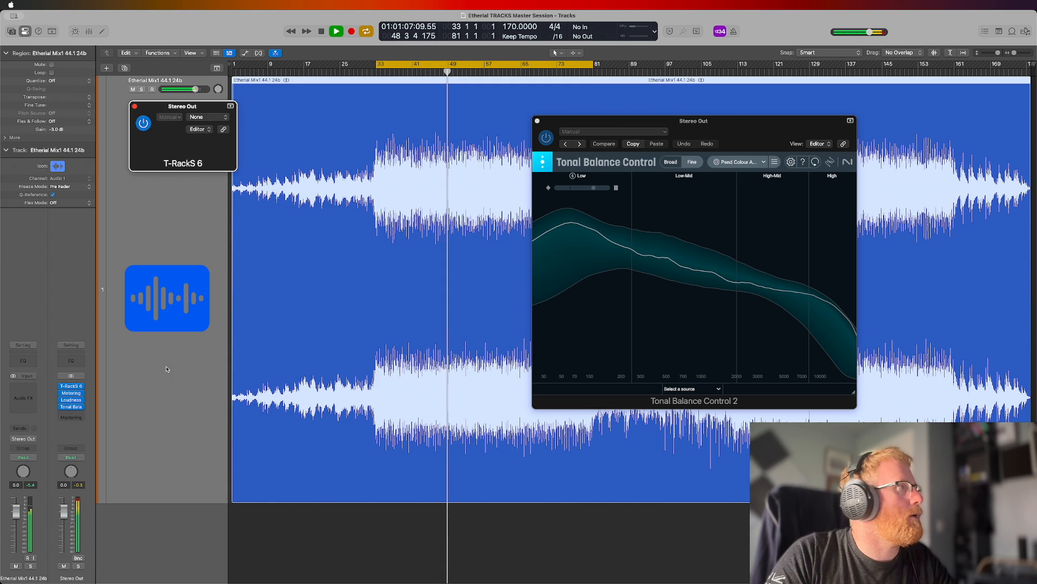
pyautogui.moveTo(253, 400); pyautogui.dragTo(379, 399)
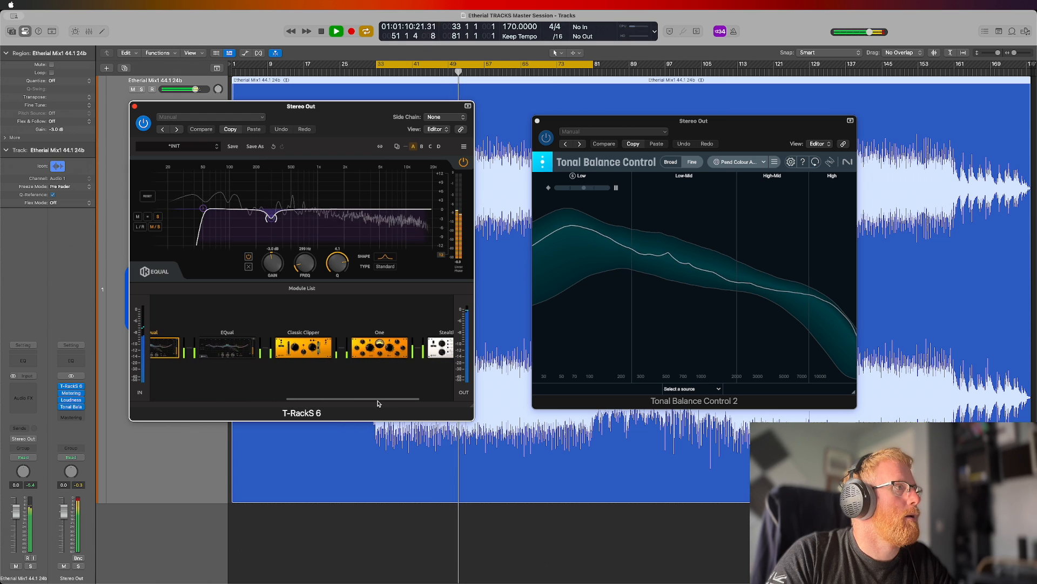
pyautogui.click(379, 344)
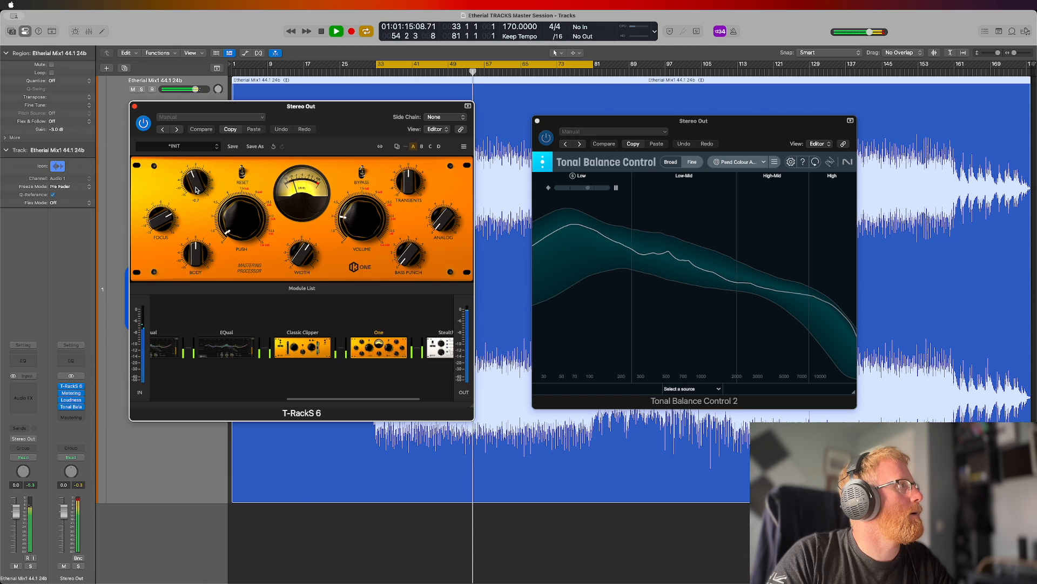
pyautogui.moveTo(195, 187); pyautogui.dragTo(196, 192)
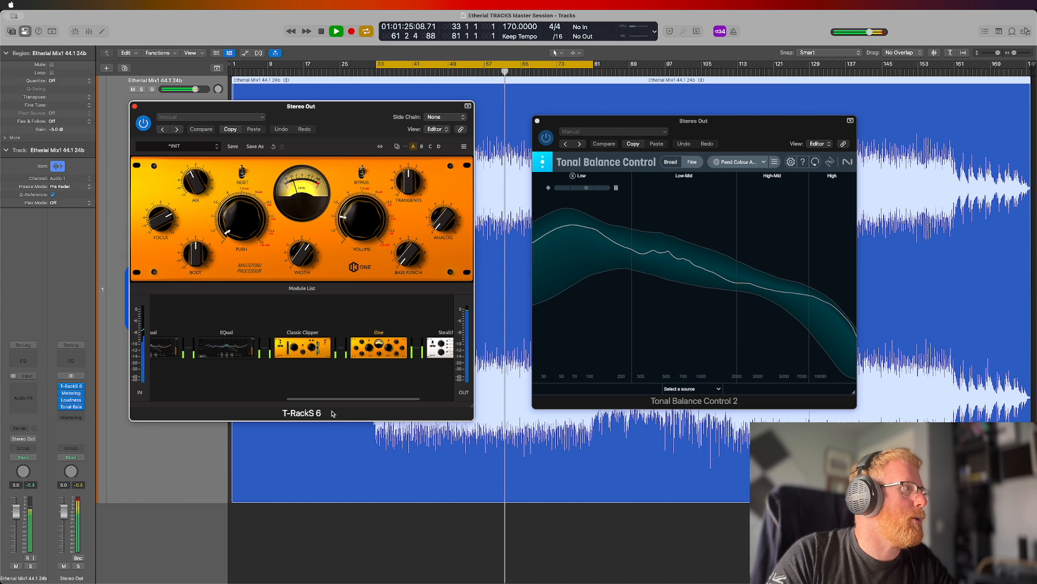
# In the first EQual module, add a gentle, broad boost at about 1.7 kHz with a Q of 0.8.
pyautogui.moveTo(336, 401); pyautogui.dragTo(282, 400)
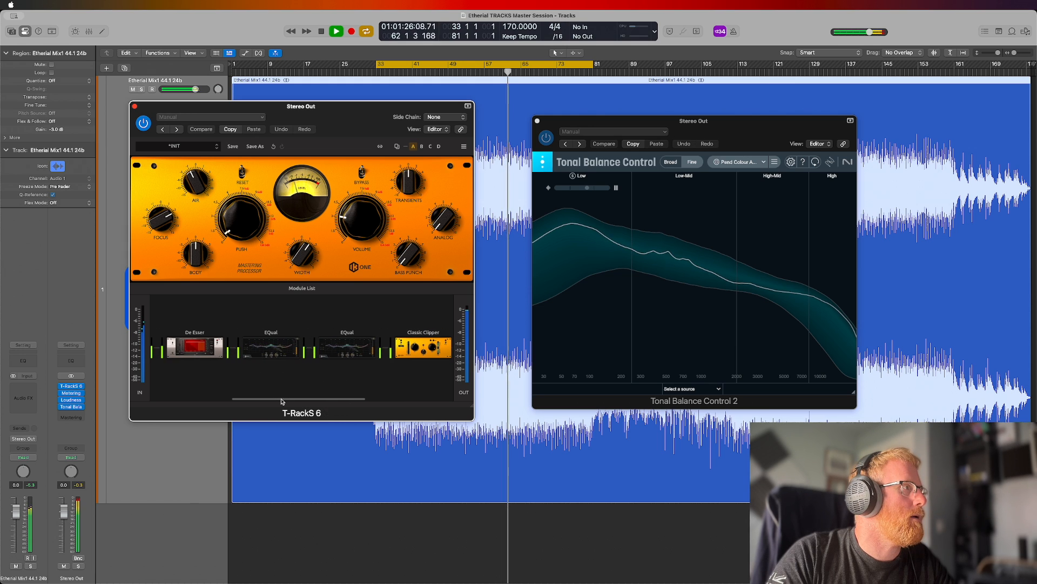
pyautogui.click(282, 340)
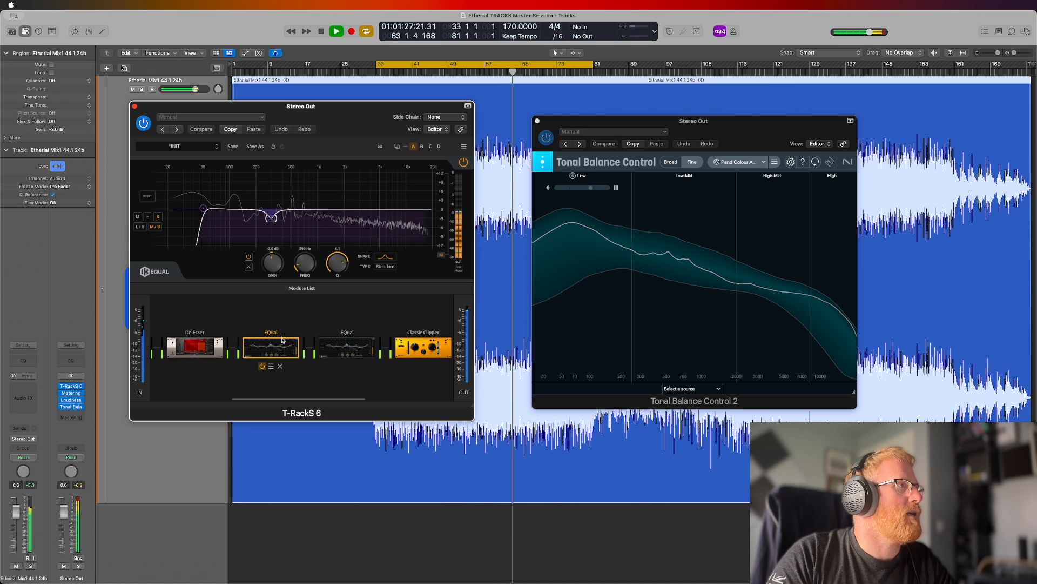
pyautogui.doubleClick(330, 209)
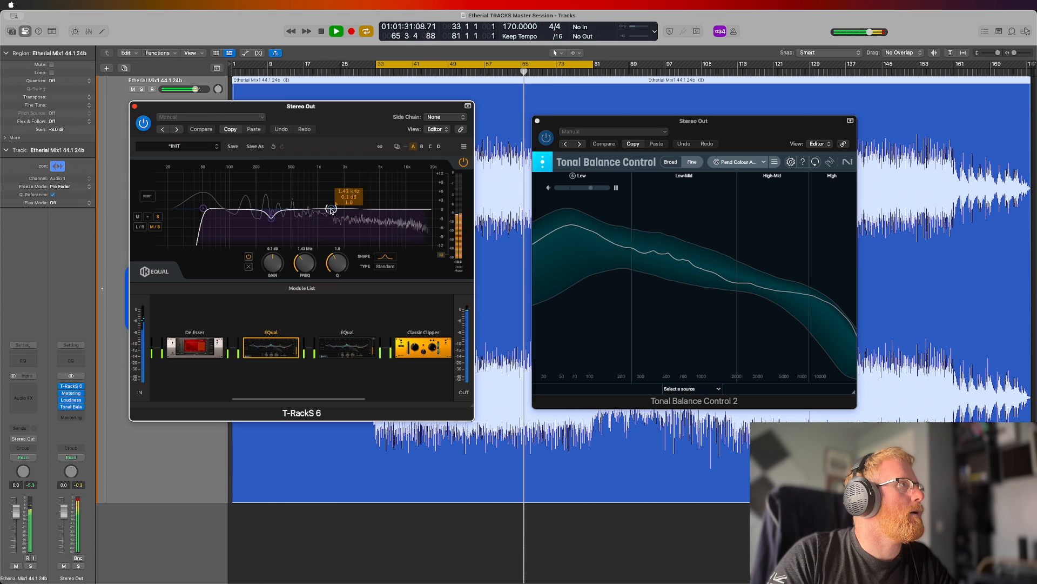
pyautogui.moveTo(331, 209); pyautogui.dragTo(330, 207)
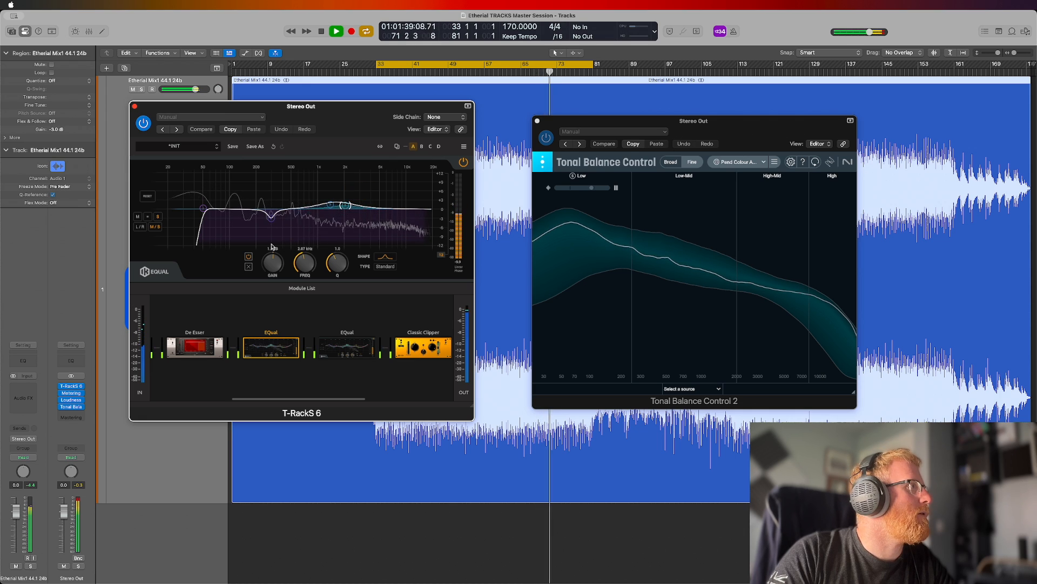
pyautogui.click(249, 266)
pyautogui.click(330, 206)
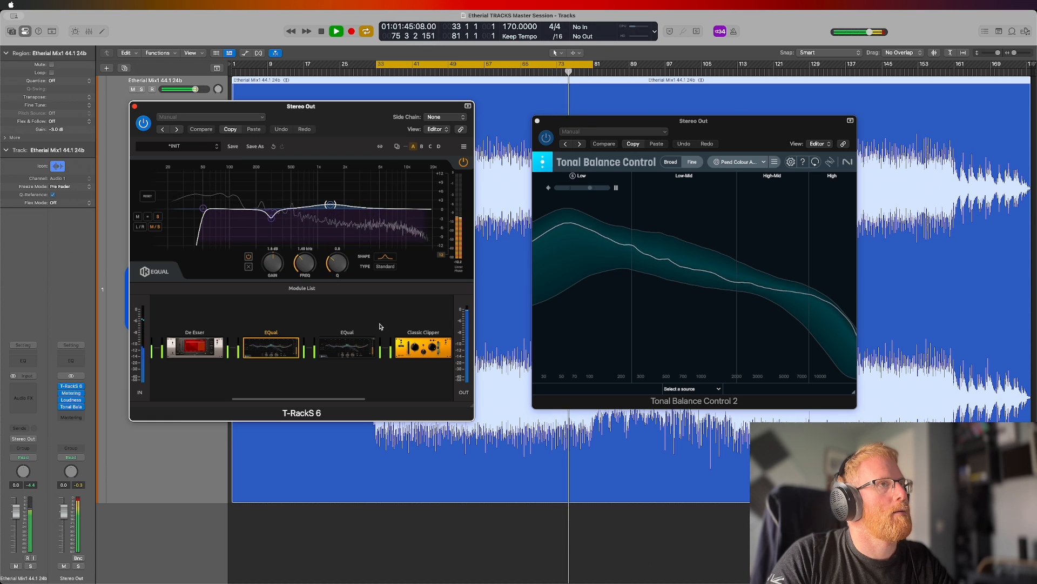
pyautogui.moveTo(304, 275); pyautogui.dragTo(310, 268)
# Compare the first EQual module bypassed and active during loop playback, leaving it switched on.
pyautogui.moveTo(263, 367)
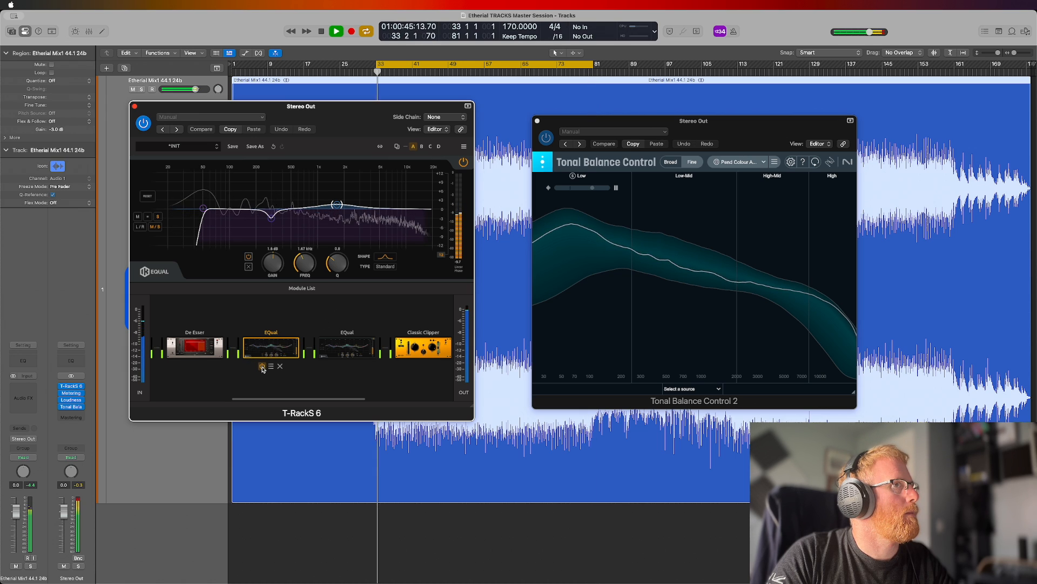
pyautogui.click(262, 367)
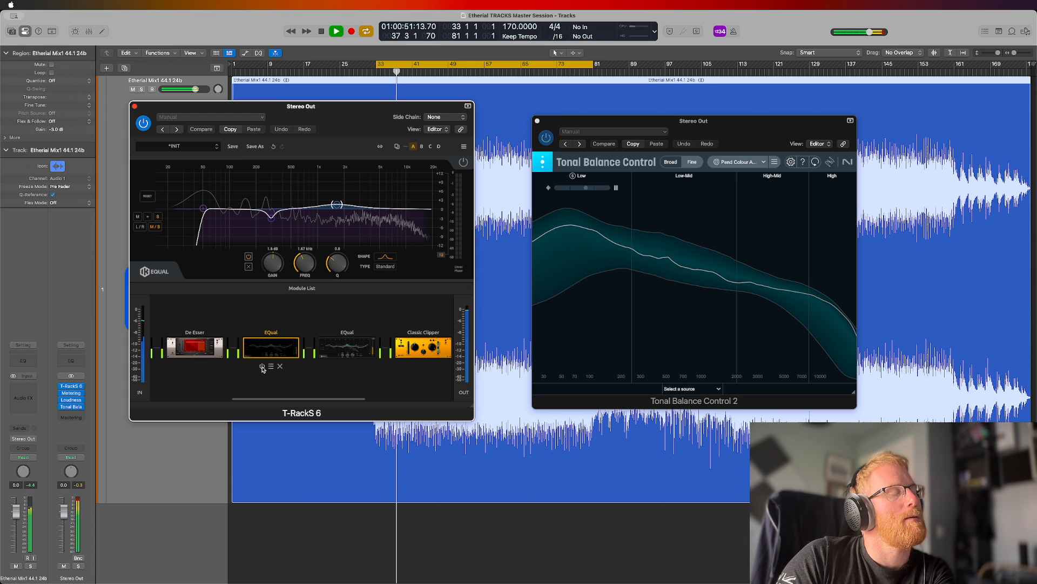
pyautogui.click(263, 367)
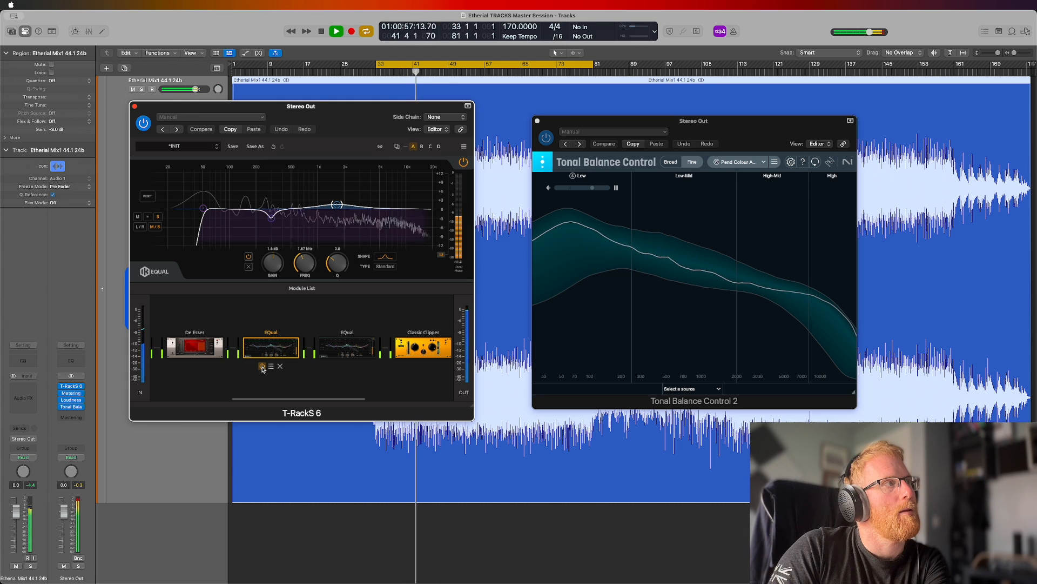
pyautogui.click(262, 367)
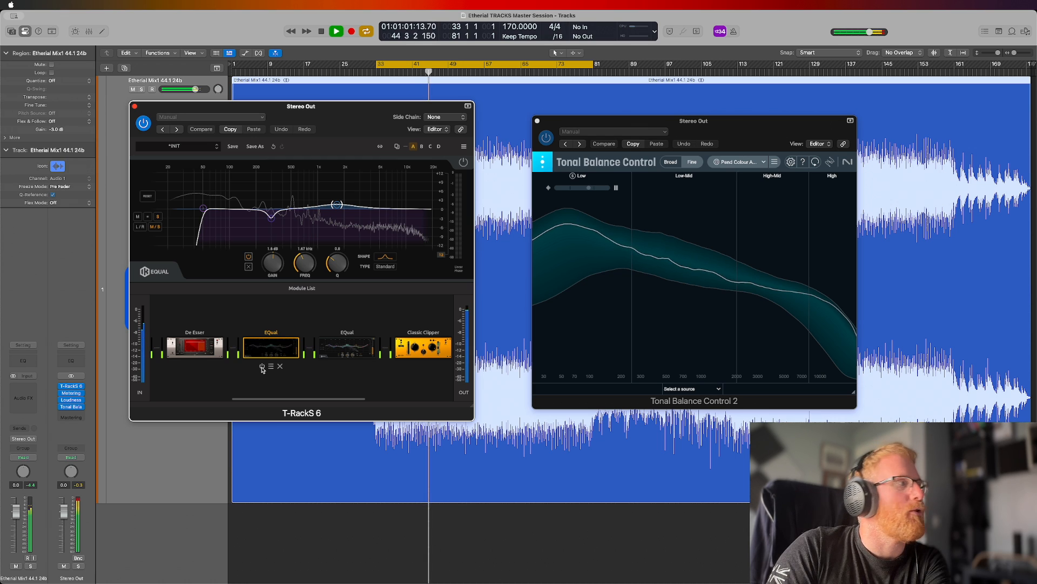
pyautogui.click(263, 367)
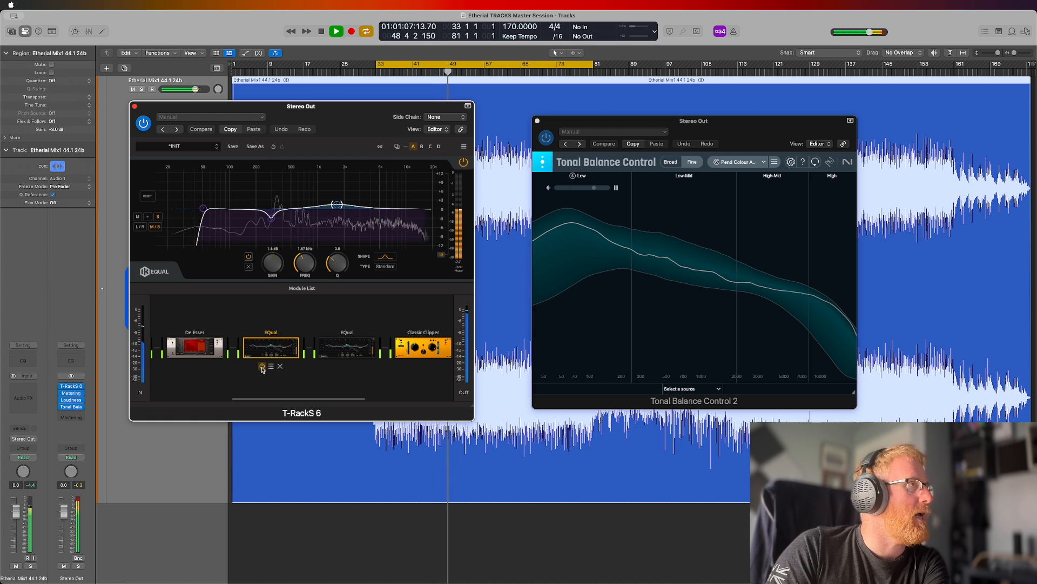
# Open the Stealth Limiter module and compare the master with the limiter bypassed and active.
pyautogui.moveTo(324, 402); pyautogui.dragTo(417, 406)
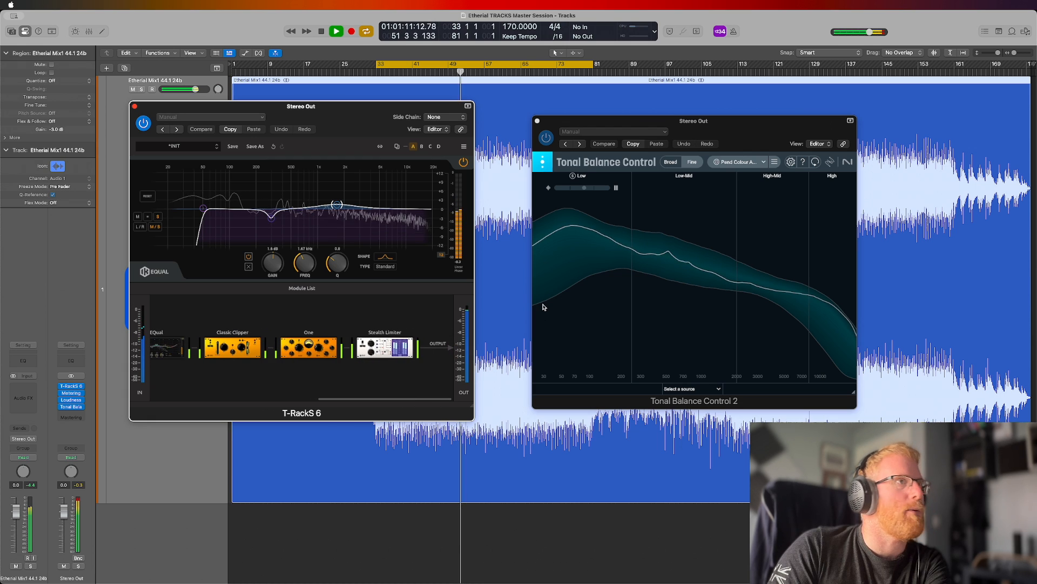
pyautogui.click(384, 344)
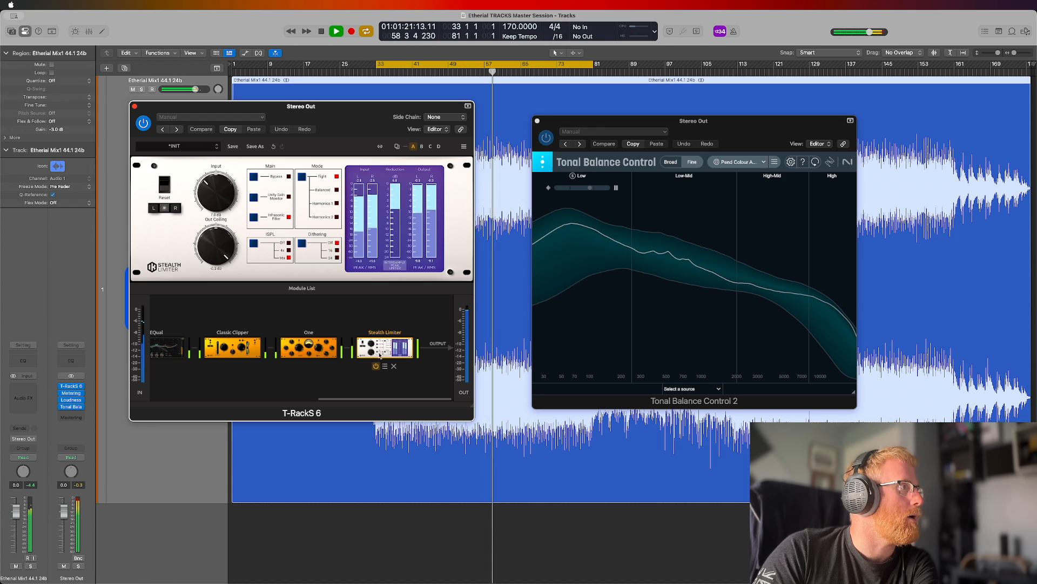
pyautogui.moveTo(376, 369)
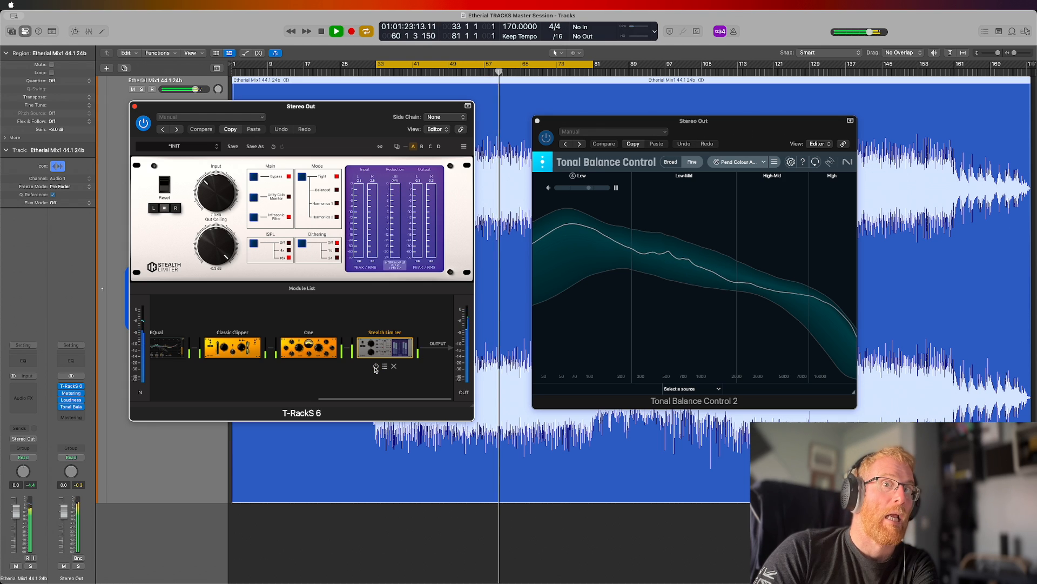
pyautogui.click(376, 368)
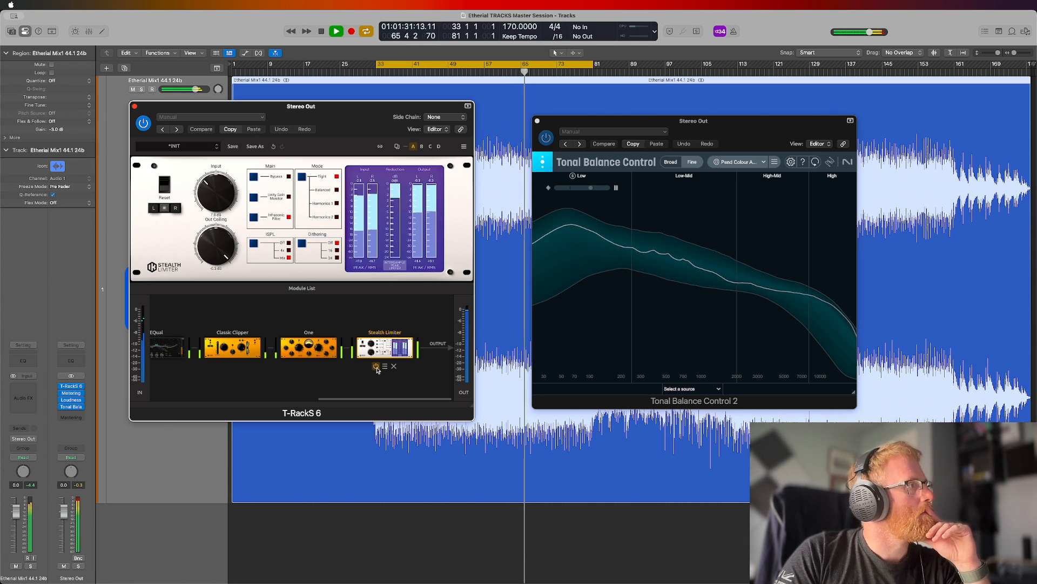
# Move the playback loop to the intro, bars 1 to 33, and play it.
pyautogui.press('space')
pyautogui.click(457, 68)
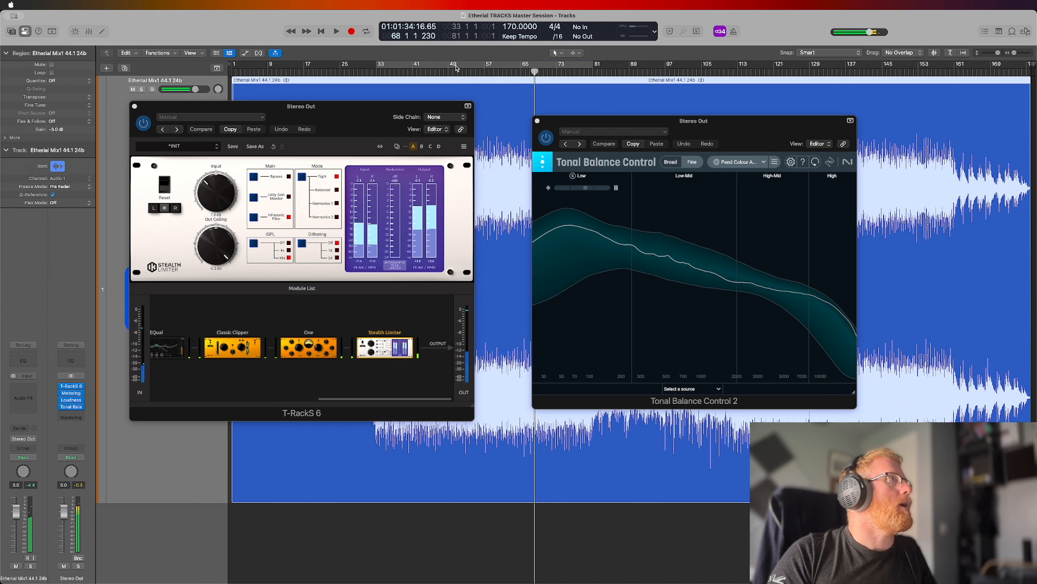
pyautogui.moveTo(374, 69); pyautogui.dragTo(229, 71)
pyautogui.press('space')
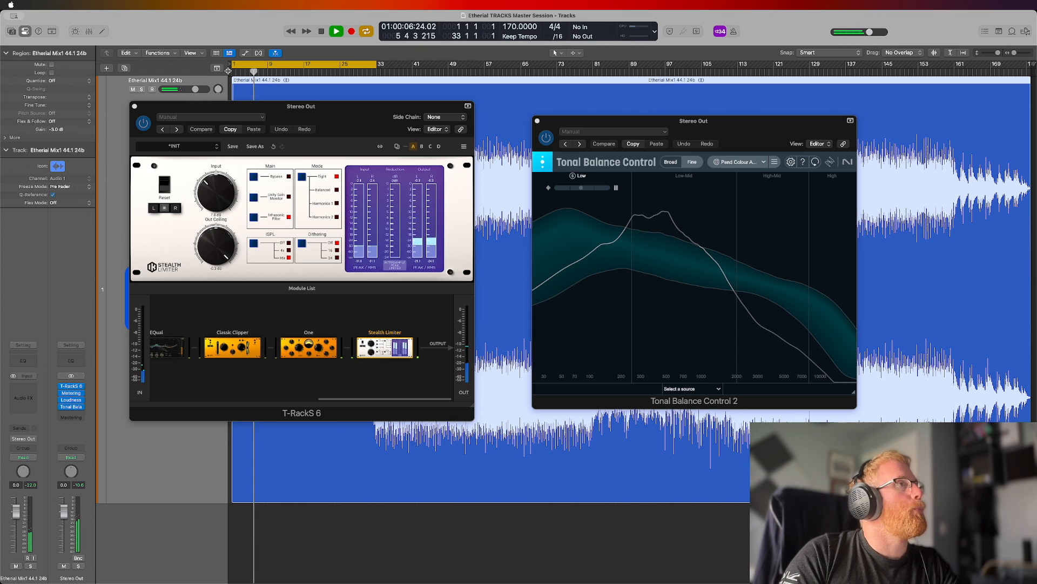
# Close Tonal Balance Control 2, turn off looping, and audition the track from bar 97 and the later build-up before stopping playback.
pyautogui.click(538, 122)
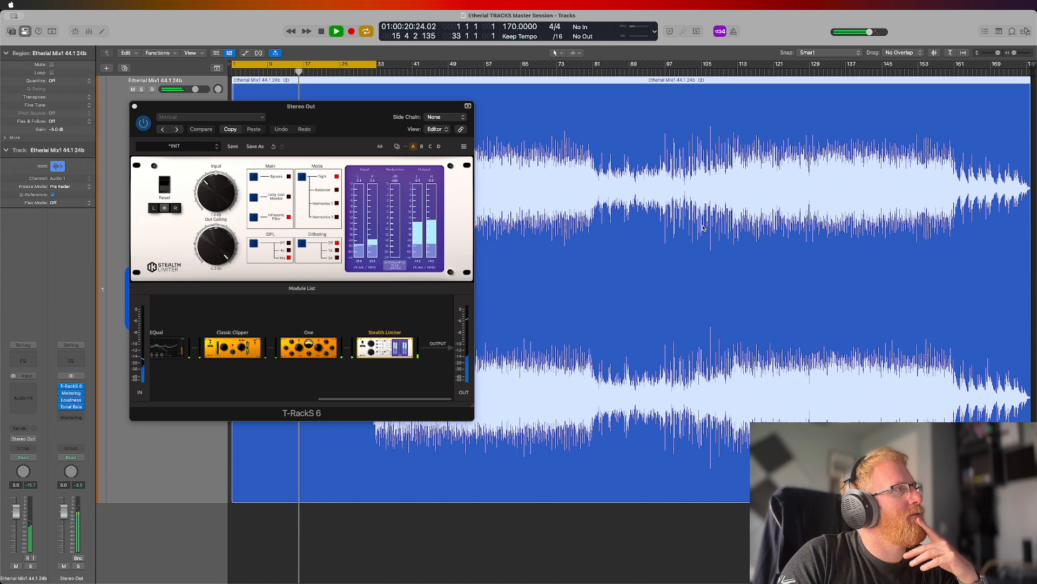
pyautogui.click(328, 66)
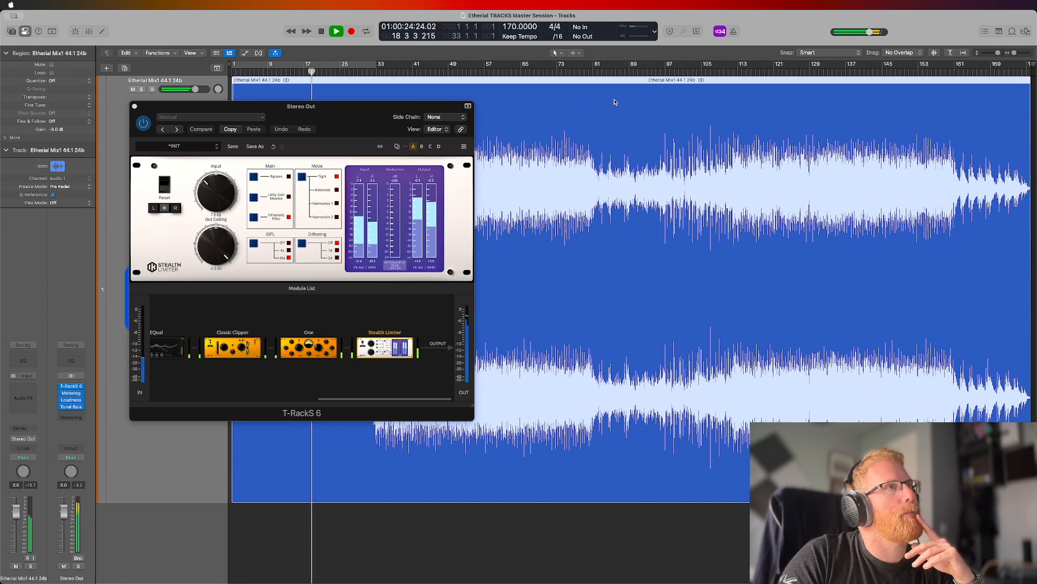
pyautogui.click(666, 70)
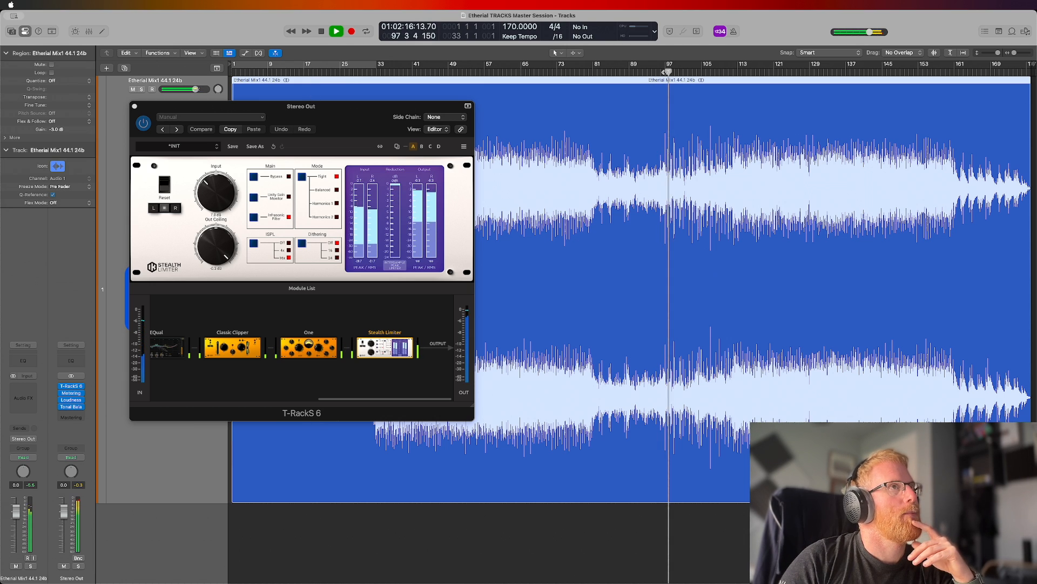
pyautogui.click(700, 72)
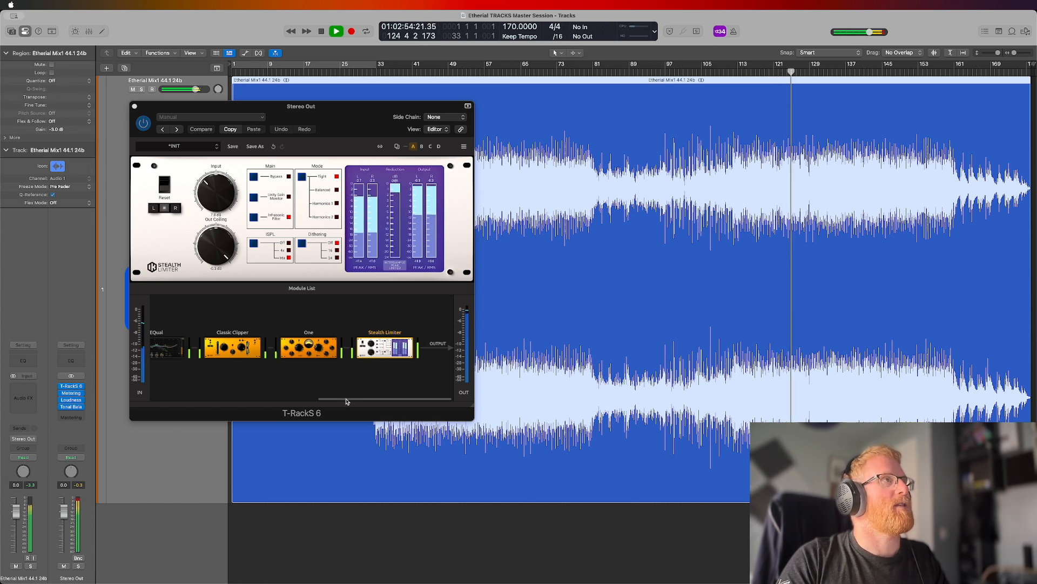
pyautogui.press('space')
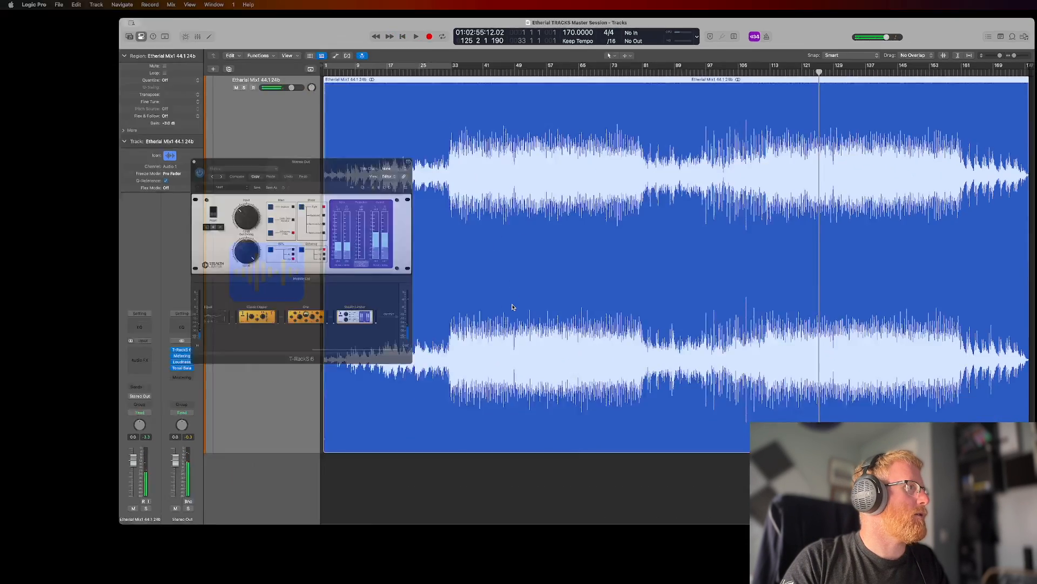
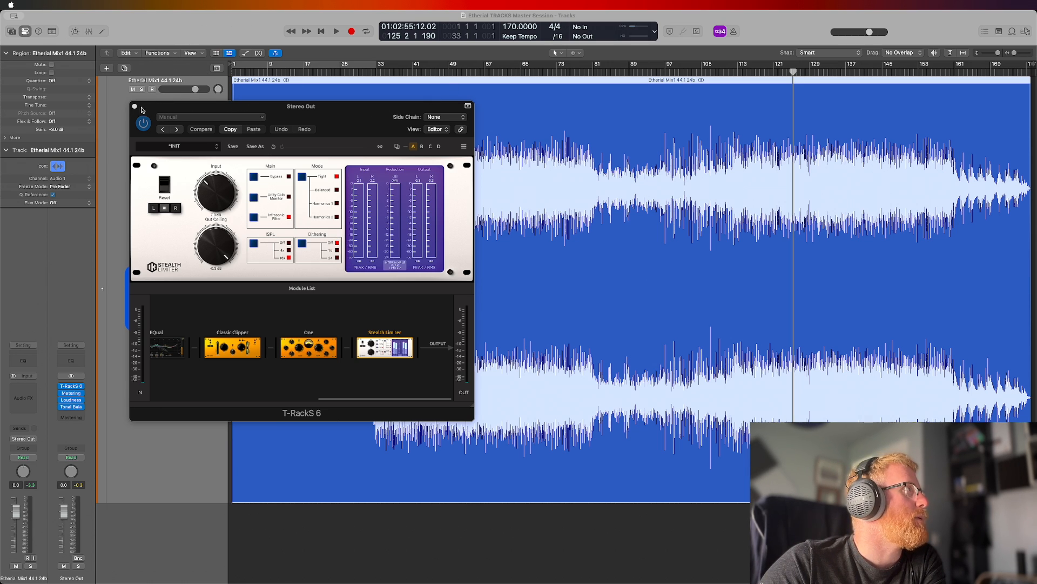
# Close T-RackS 6, insert Pro-Q 3 on the Etherial Mix1 track and add a flat low-frequency bell band from its piano display.
pyautogui.click(135, 107)
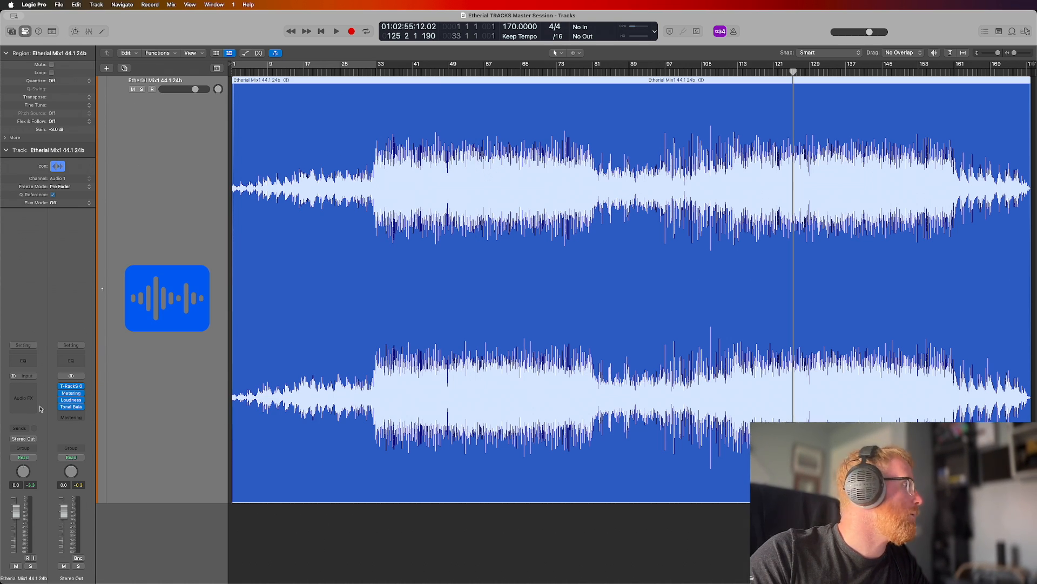
pyautogui.click(23, 401)
pyautogui.moveTo(47, 425)
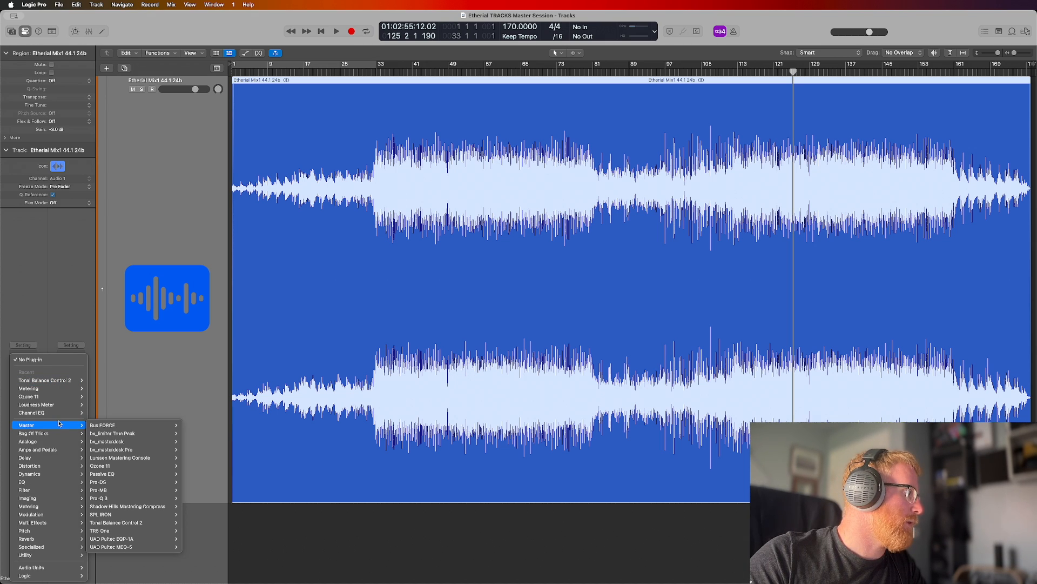
pyautogui.click(167, 498)
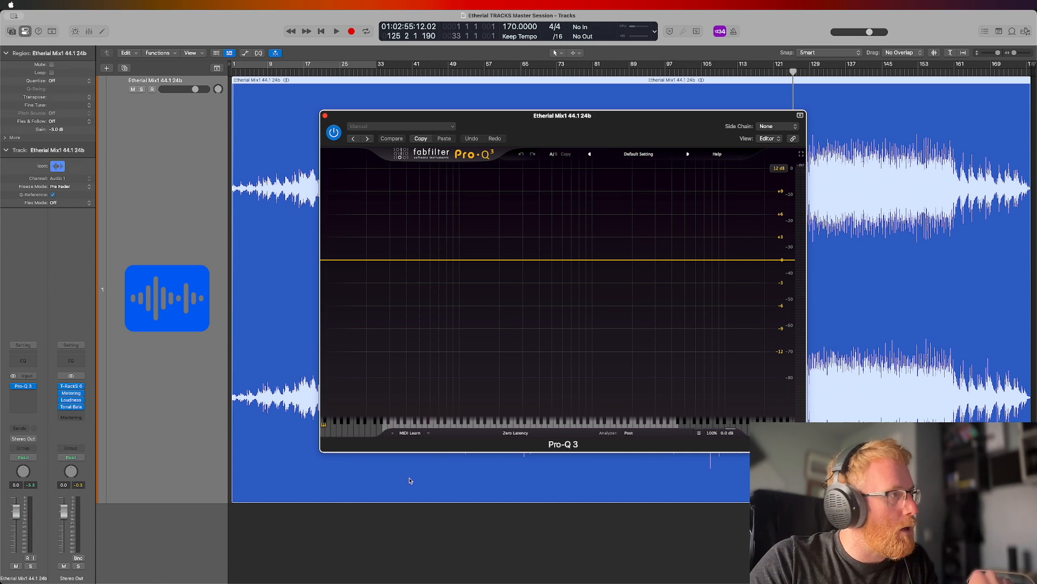
pyautogui.click(396, 427)
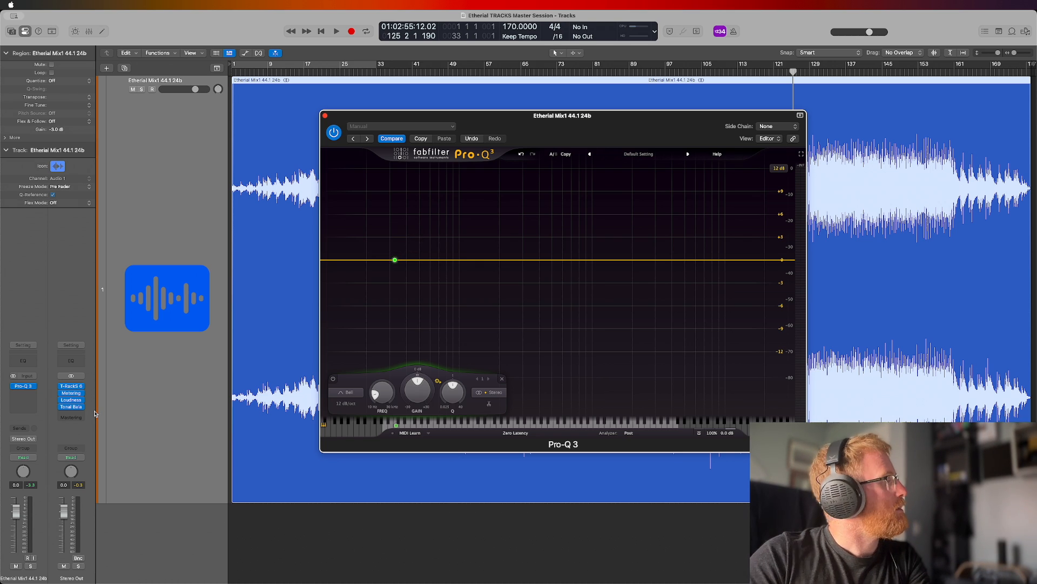
# Reopen Tonal Balance Control 2 and loop bars 49 to 65 briefly to examine the low end against the target.
pyautogui.click(71, 407)
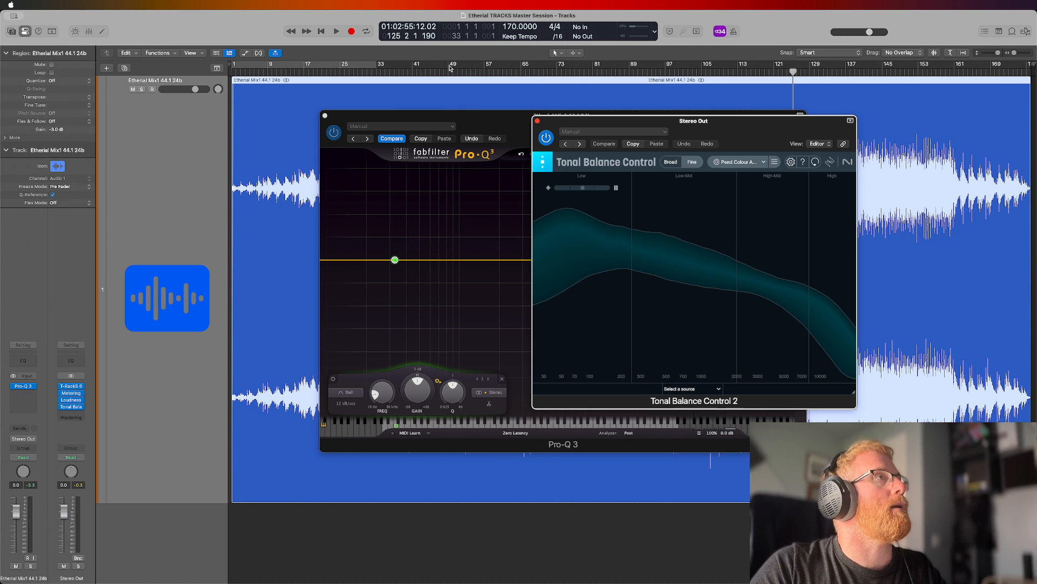
pyautogui.moveTo(450, 68); pyautogui.dragTo(519, 70)
pyautogui.press('space')
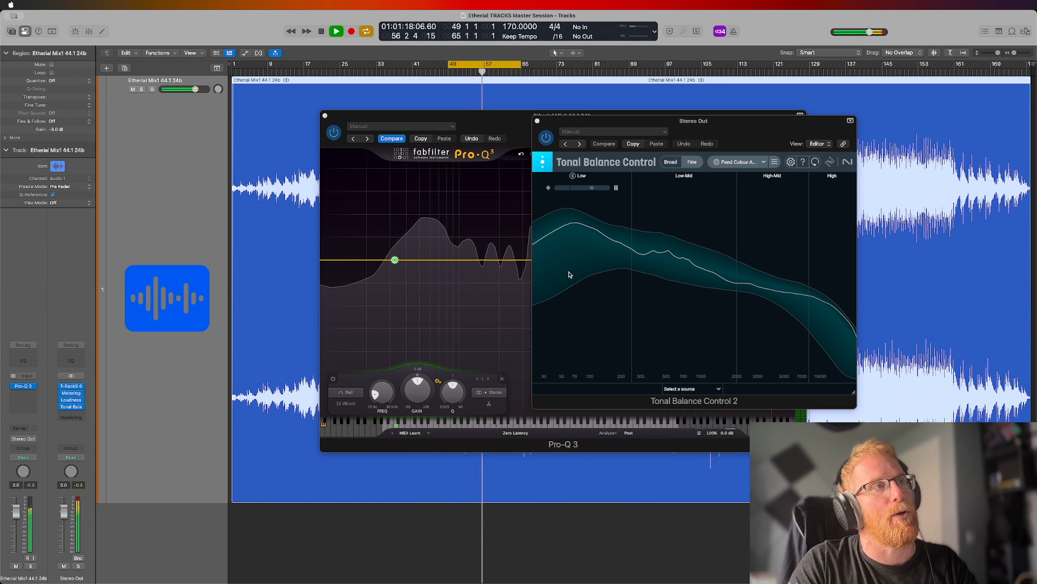
pyautogui.press('space')
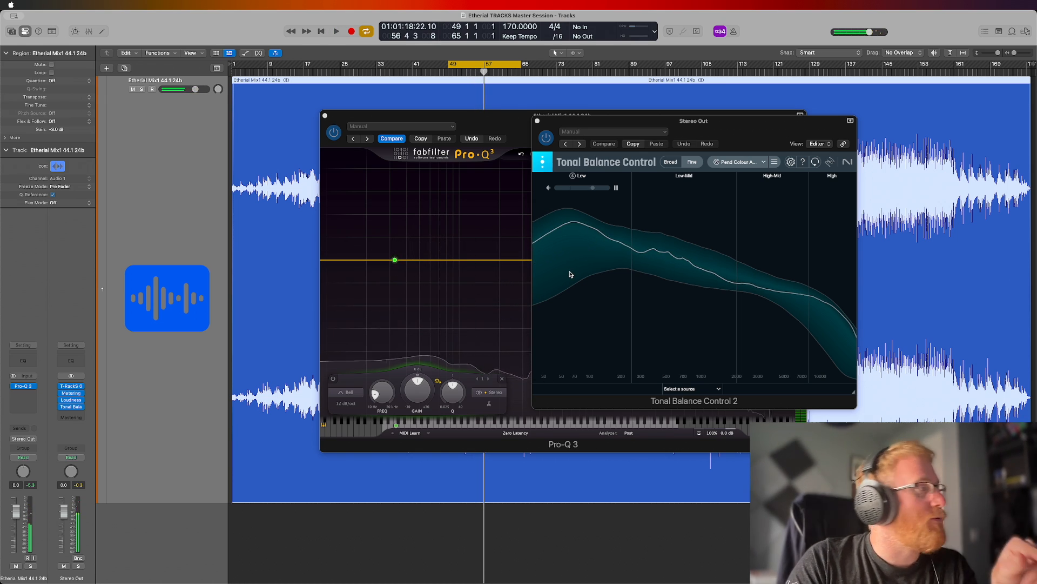
# Bring Pro-Q 3 to the front and add flat bands on successive low piano notes, including A#0, A0, G#0, G0 and F#0.
pyautogui.click(391, 426)
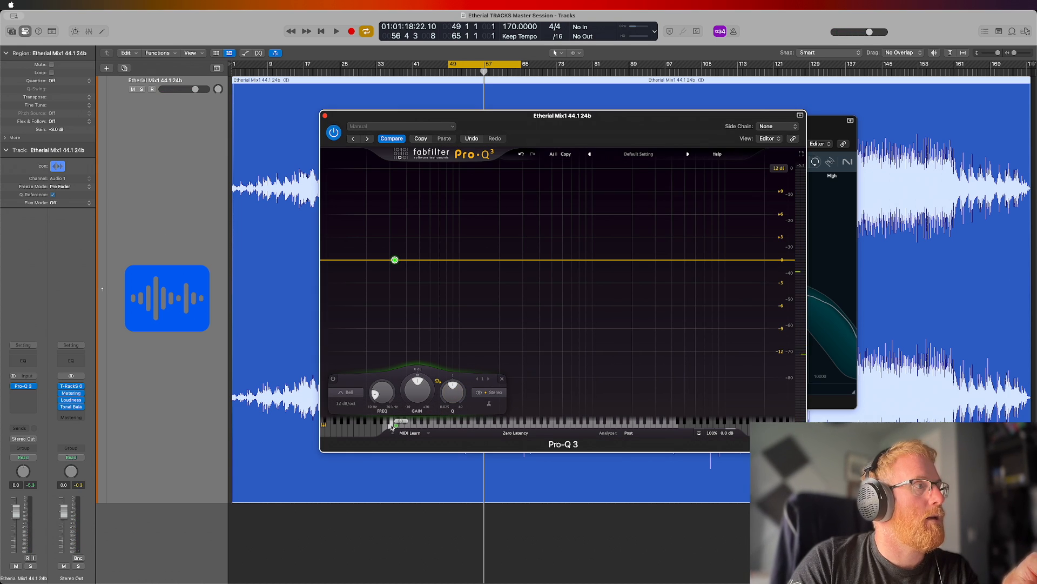
pyautogui.click(388, 426)
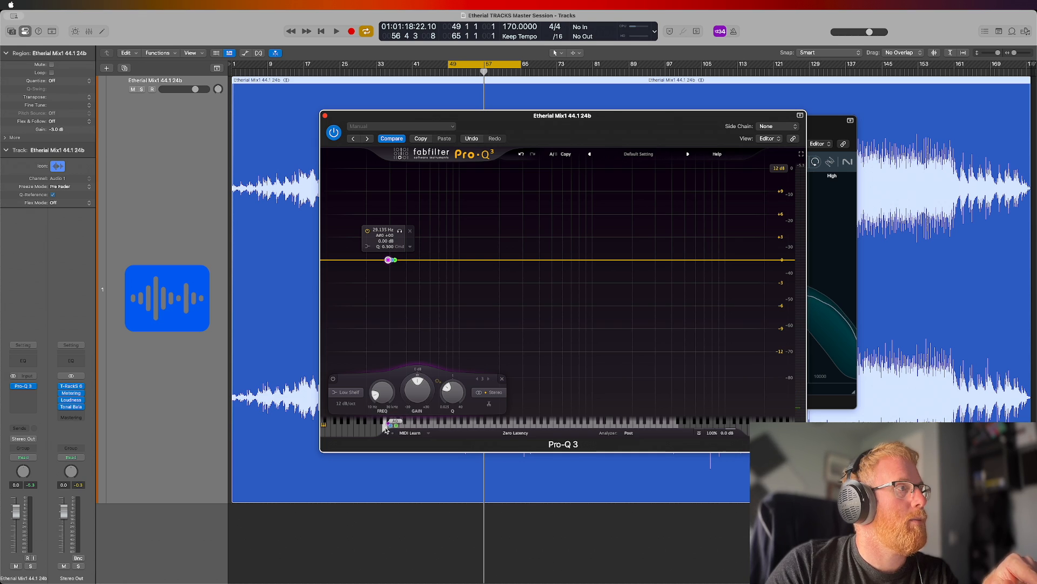
pyautogui.click(386, 427)
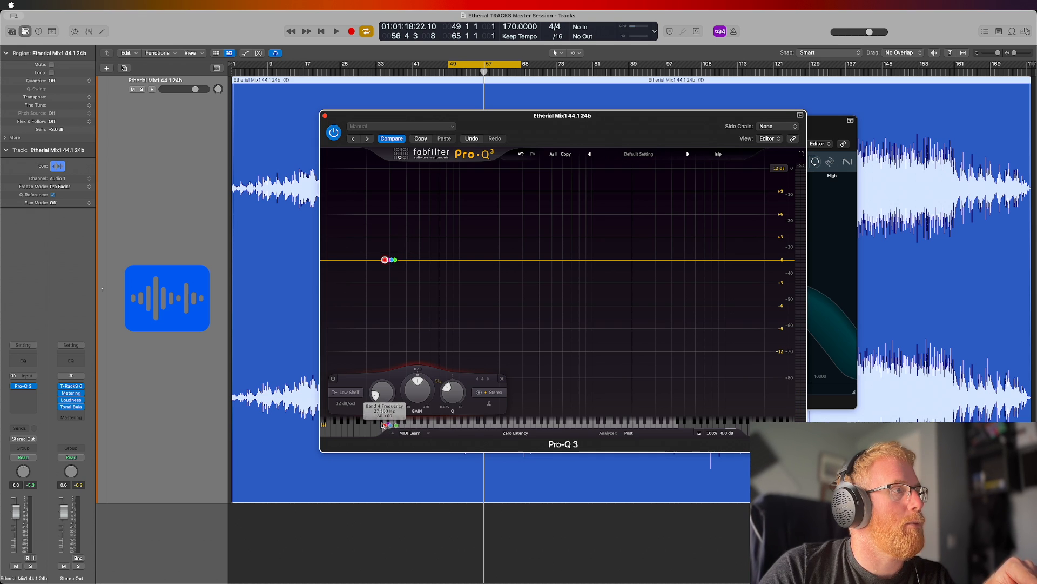
pyautogui.click(382, 425)
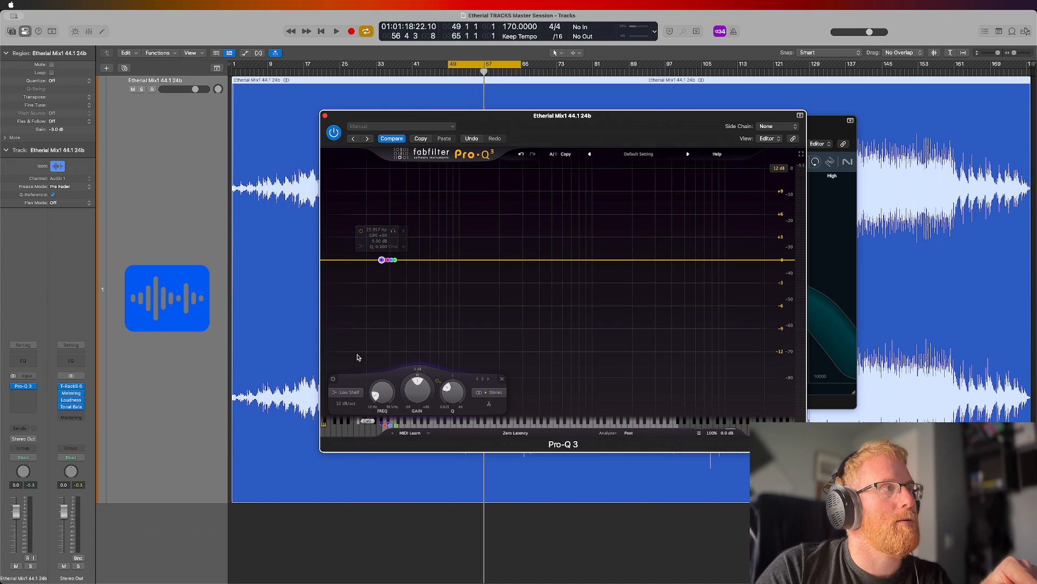
pyautogui.click(377, 425)
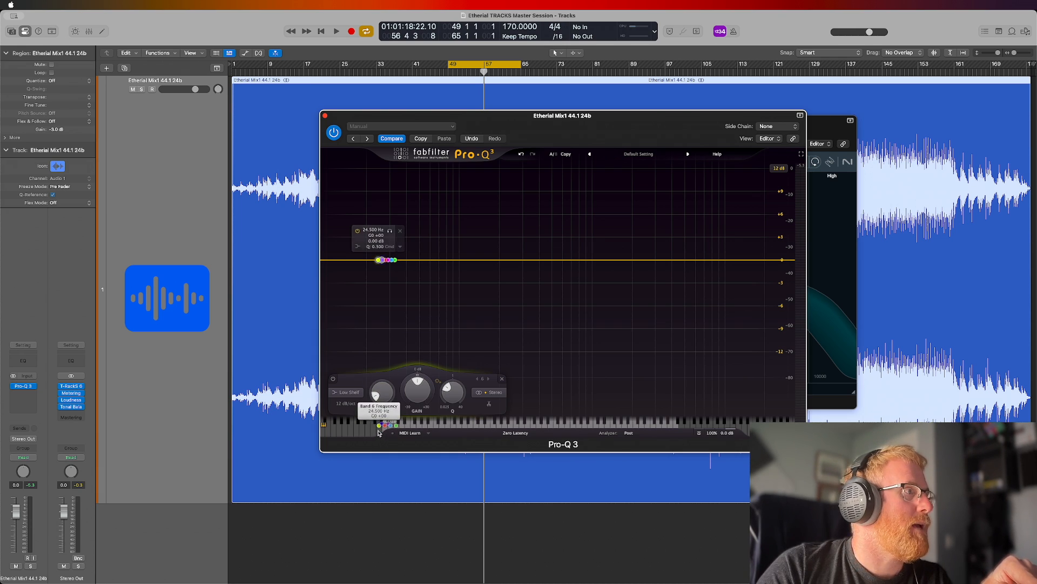
pyautogui.click(375, 423)
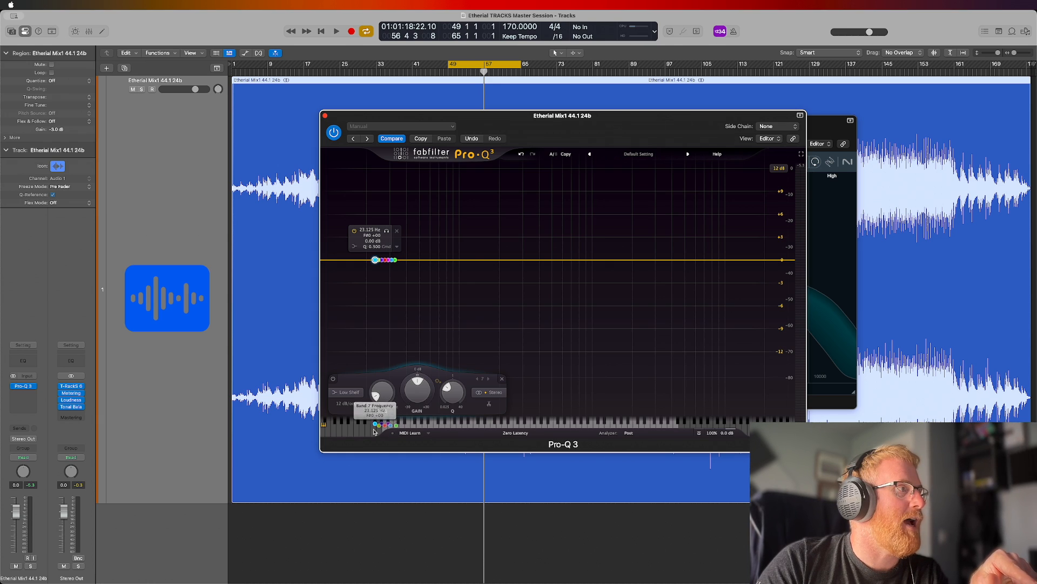
# Add a flat Pro-Q 3 band on F0 and replace the plug-in with Waves RBass (s) on the Etherial Mix1 track.
pyautogui.click(372, 430)
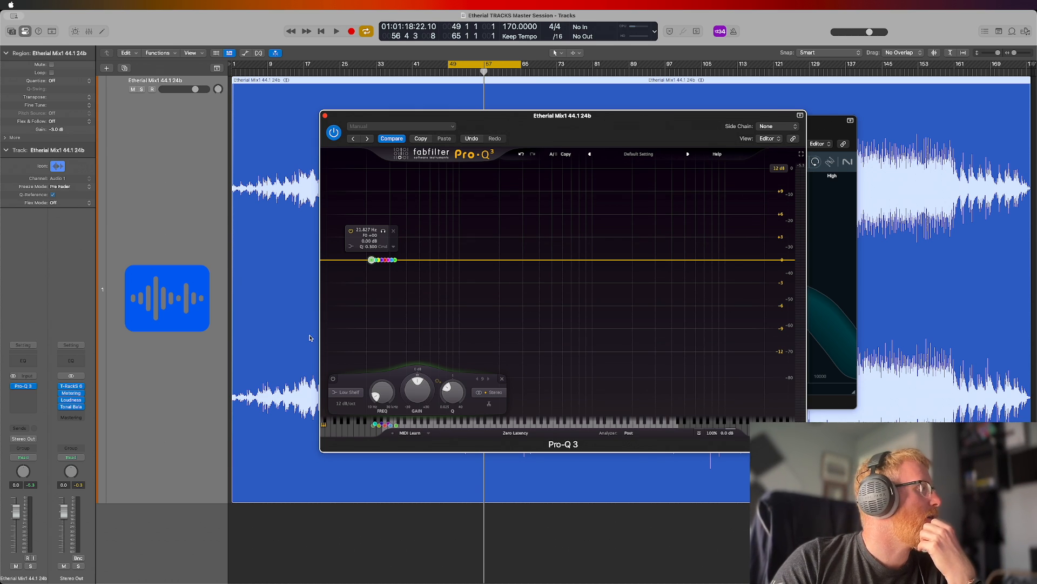
pyautogui.click(36, 387)
pyautogui.moveTo(37, 389)
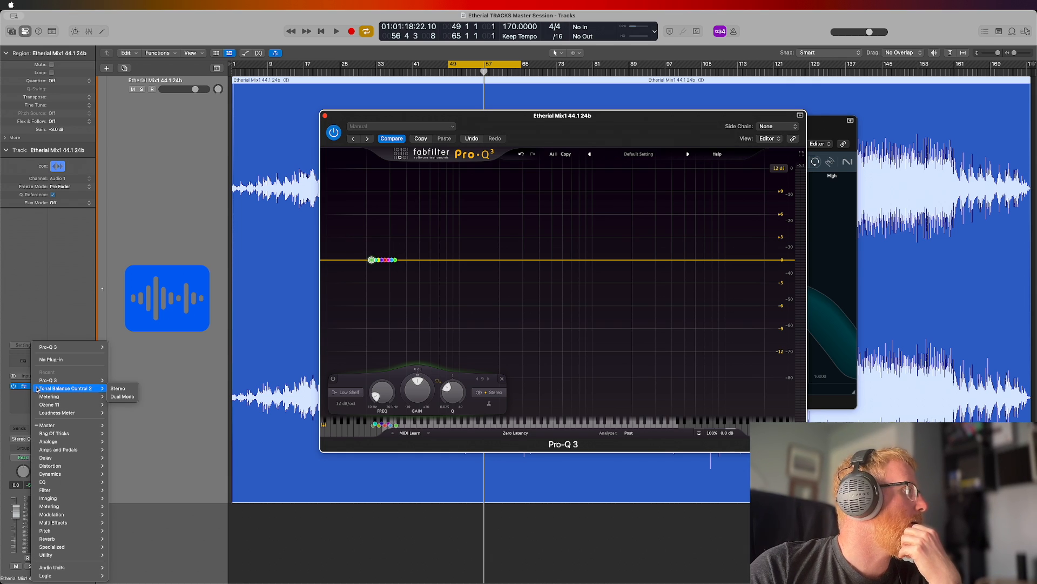
pyautogui.click(63, 346)
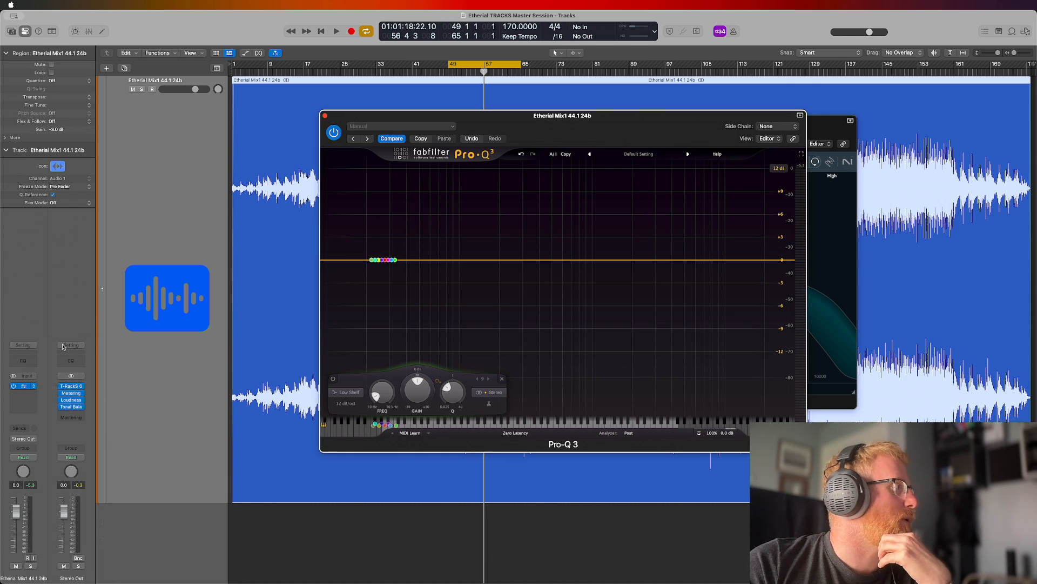
pyautogui.click(37, 388)
pyautogui.moveTo(59, 567)
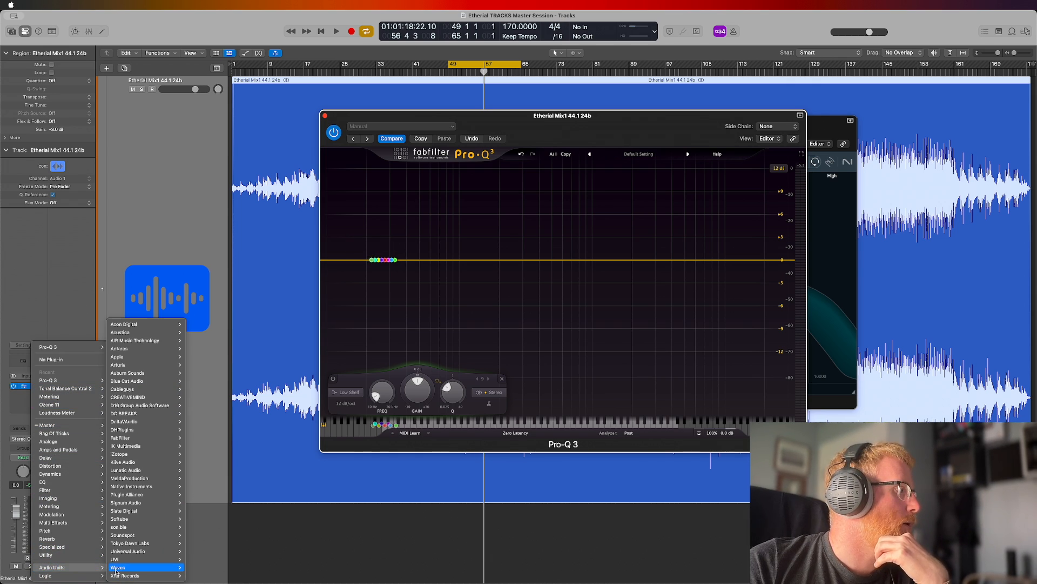
pyautogui.moveTo(123, 569)
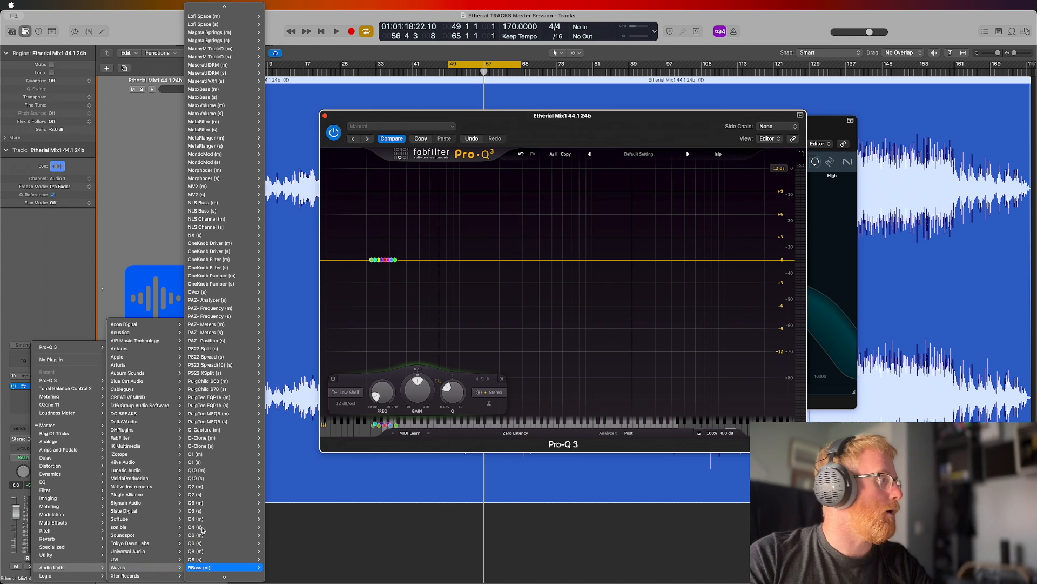
pyautogui.click(219, 568)
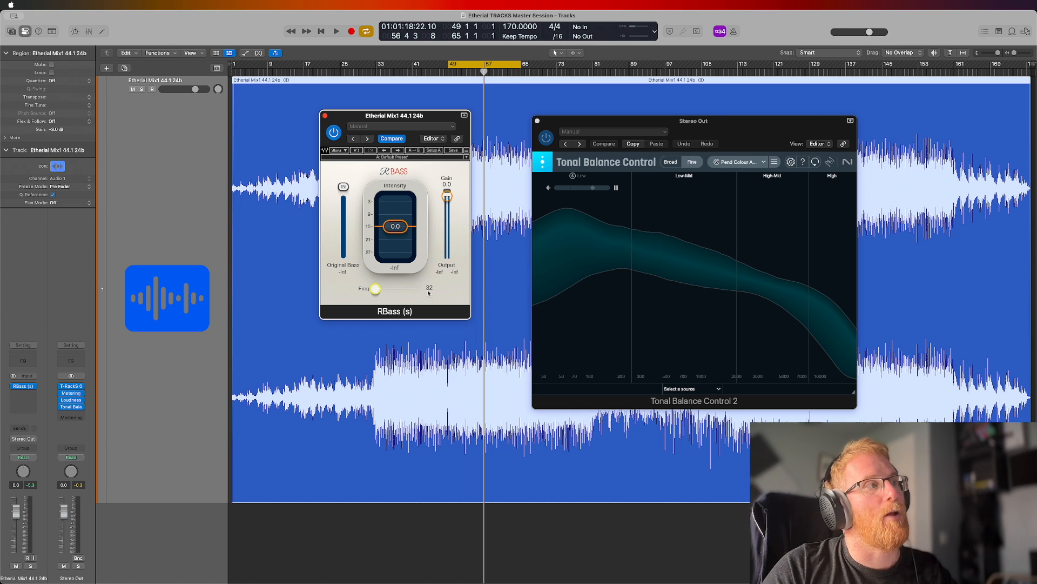
# Swap RBass for the stereo Waves Submarine (s) on the Etherial Mix1 track and switch off its Sub -2 generator.
pyautogui.click(35, 387)
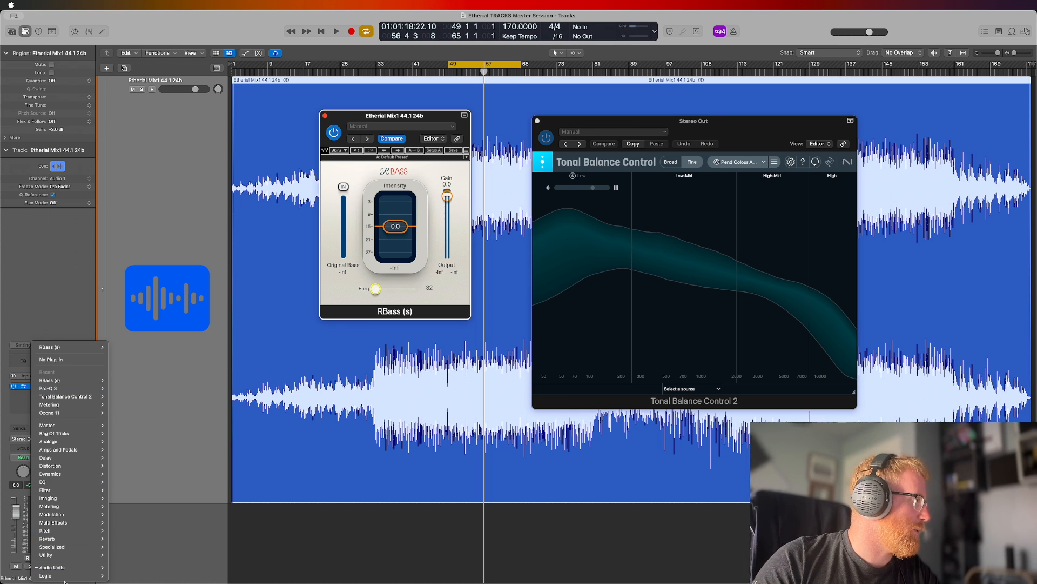
pyautogui.moveTo(73, 569)
pyautogui.moveTo(137, 570)
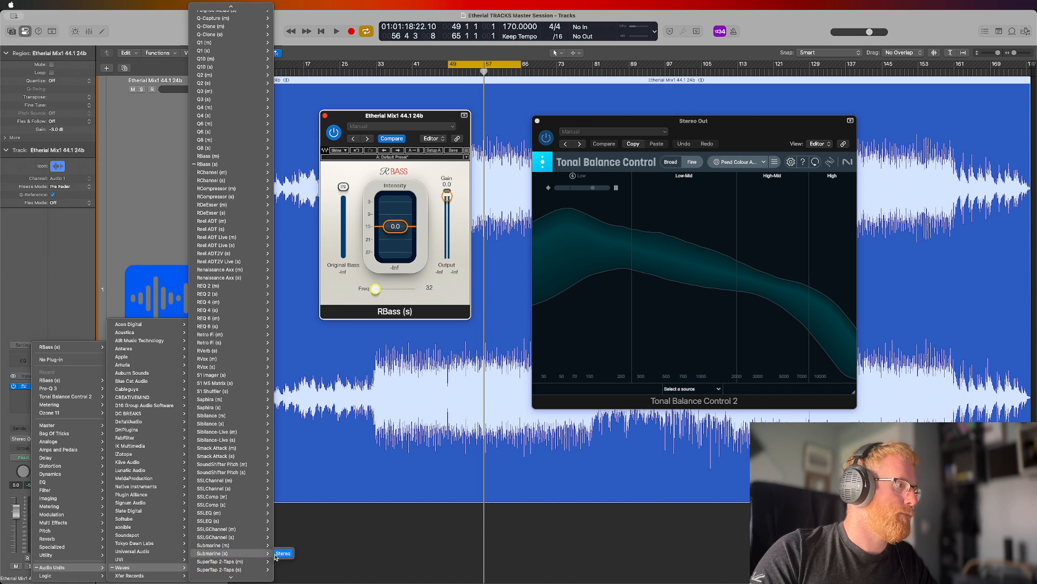
pyautogui.click(232, 553)
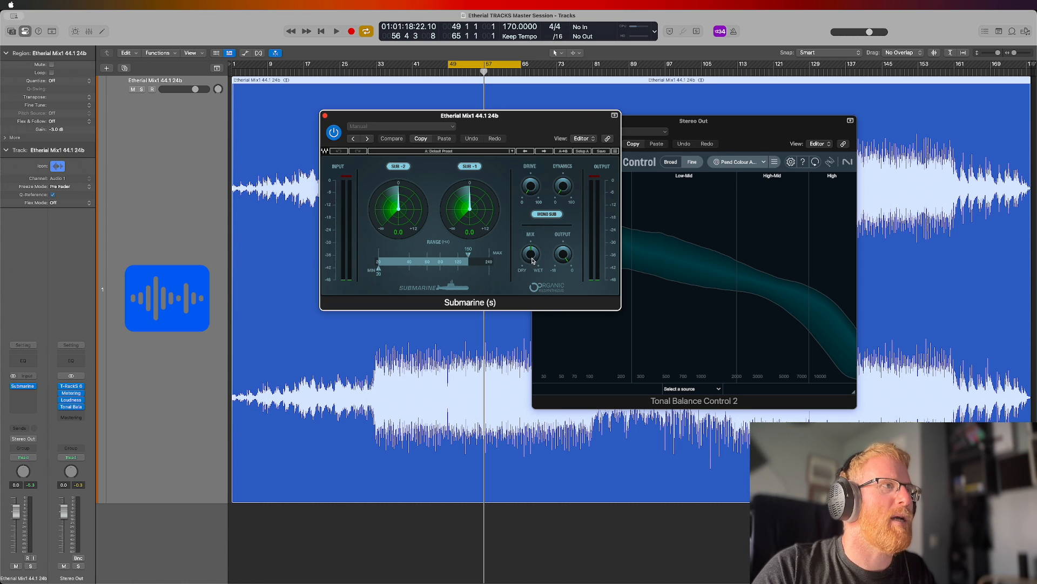
pyautogui.click(397, 167)
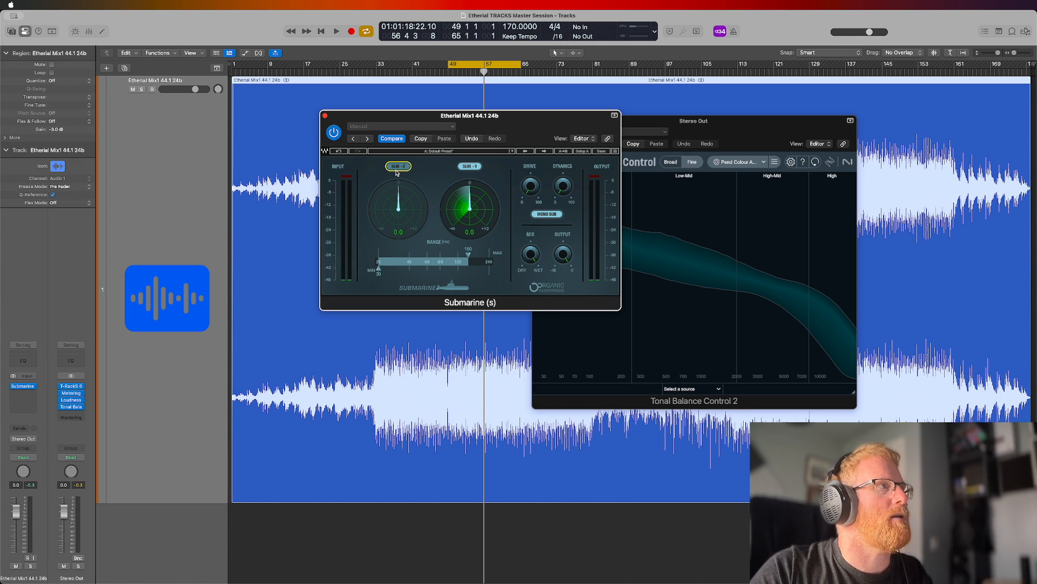
# Play the loop and set Submarine's range maximum to 40 Hz and its Sub -1 level to -12.0.
pyautogui.press('space')
pyautogui.moveTo(528, 122); pyautogui.dragTo(435, 154)
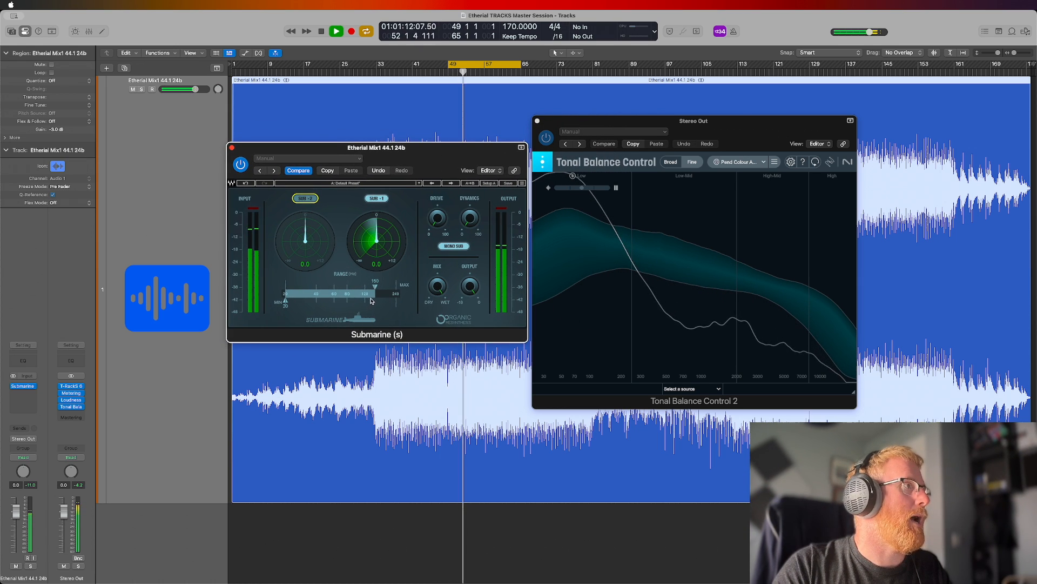
pyautogui.moveTo(375, 285); pyautogui.dragTo(282, 292)
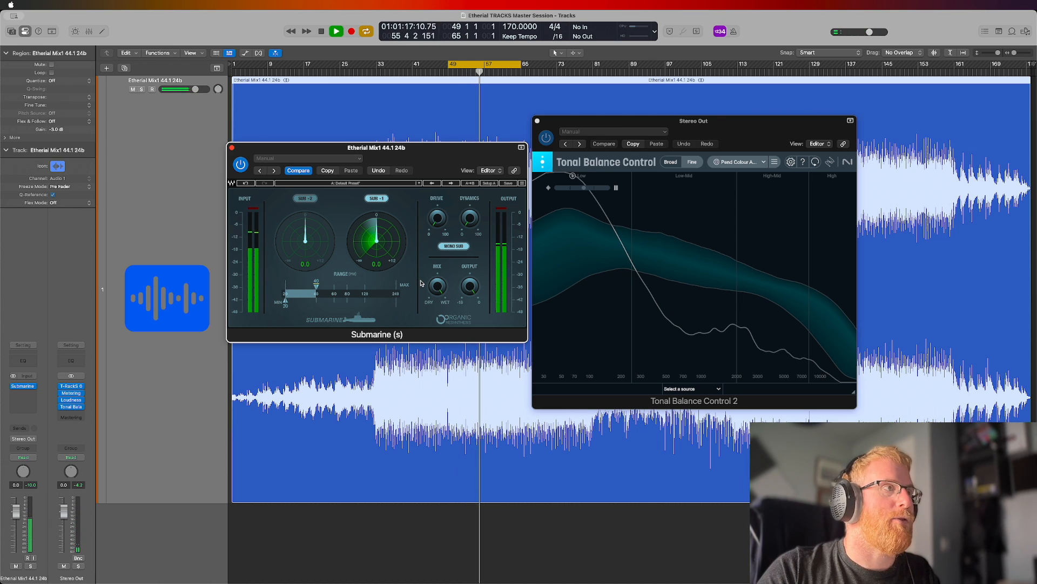
pyautogui.moveTo(377, 241); pyautogui.dragTo(383, 301)
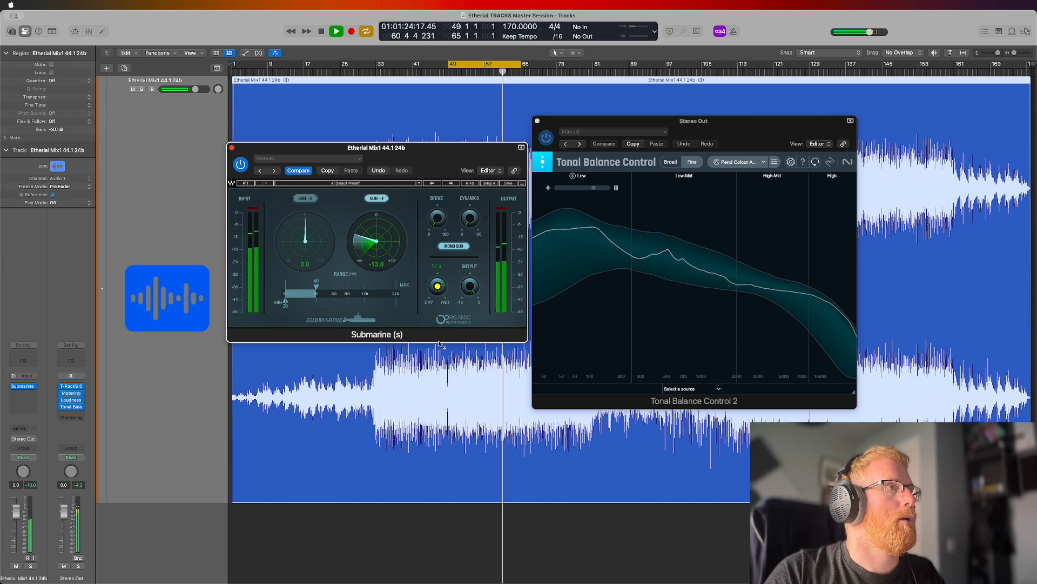
pyautogui.moveTo(438, 286); pyautogui.dragTo(438, 347)
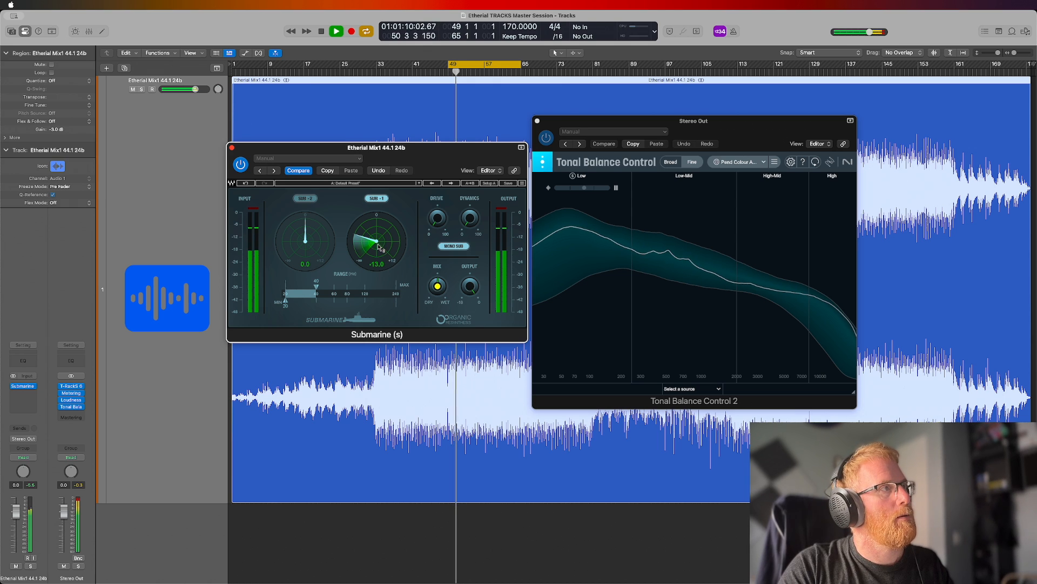
pyautogui.moveTo(377, 245); pyautogui.dragTo(378, 242)
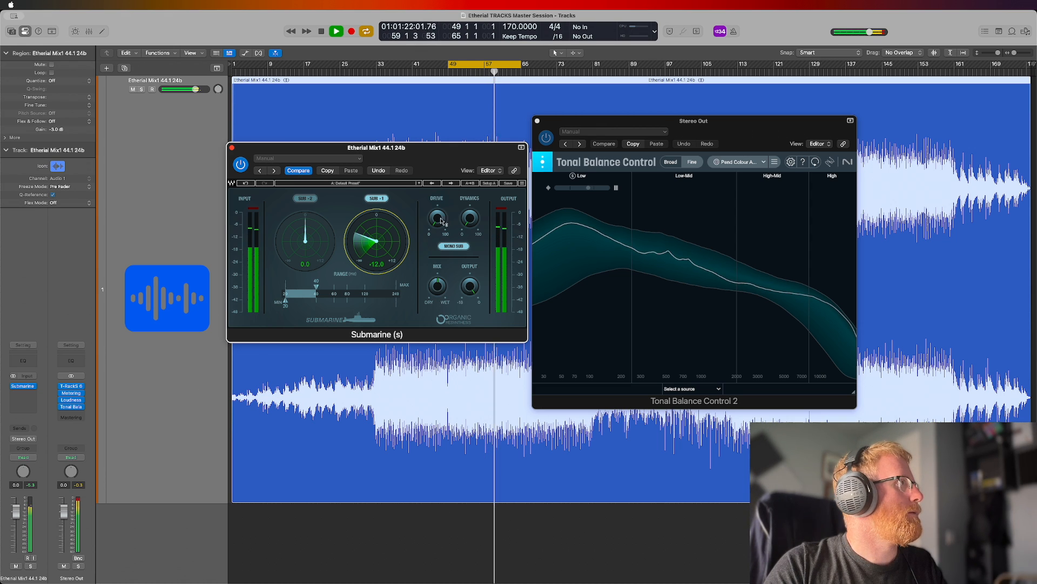
# Compare the looped section with Submarine bypassed and active, leave it active and stop playback.
pyautogui.click(241, 164)
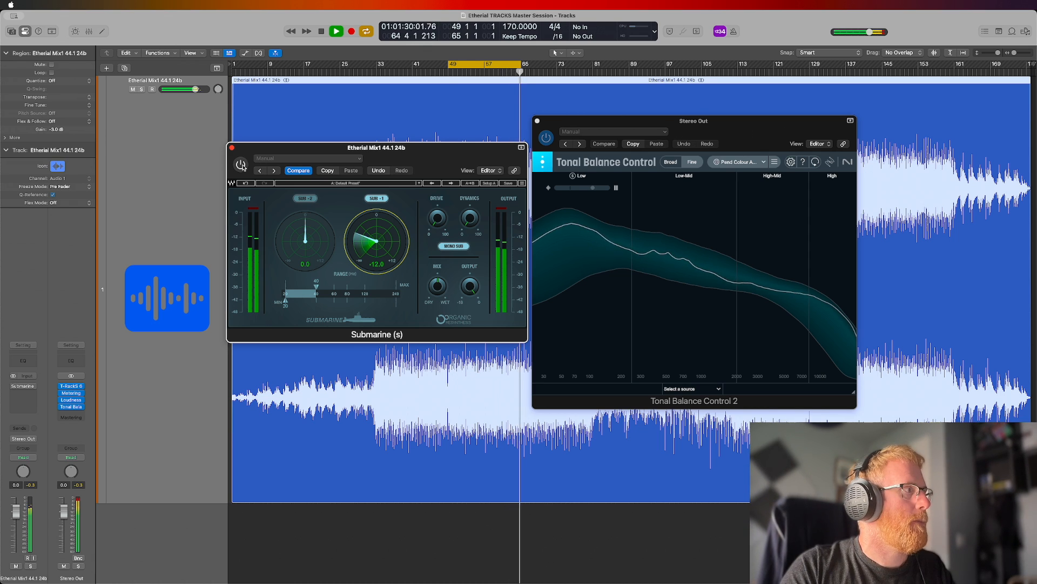
pyautogui.click(241, 164)
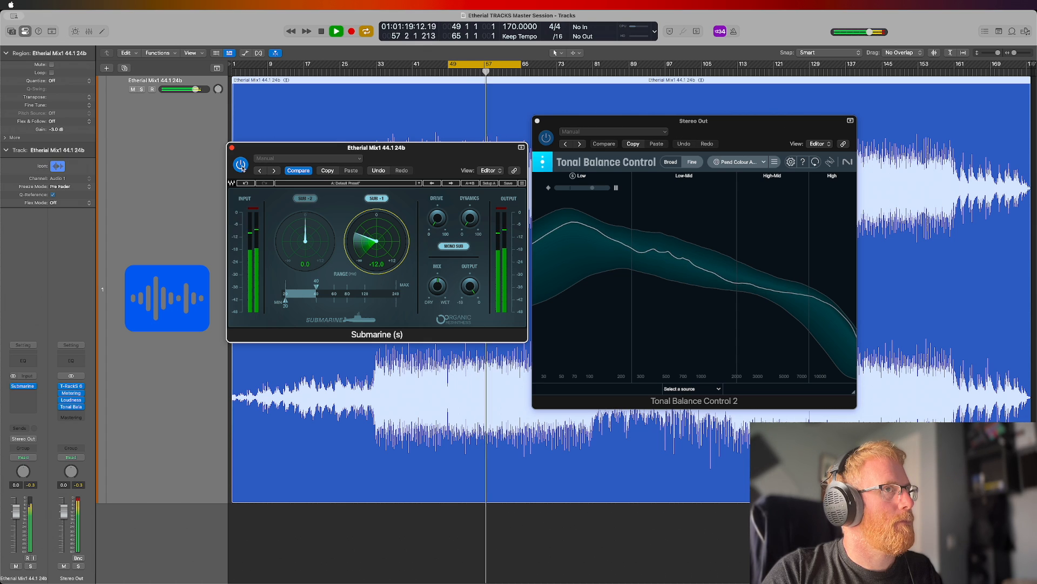
pyautogui.click(241, 165)
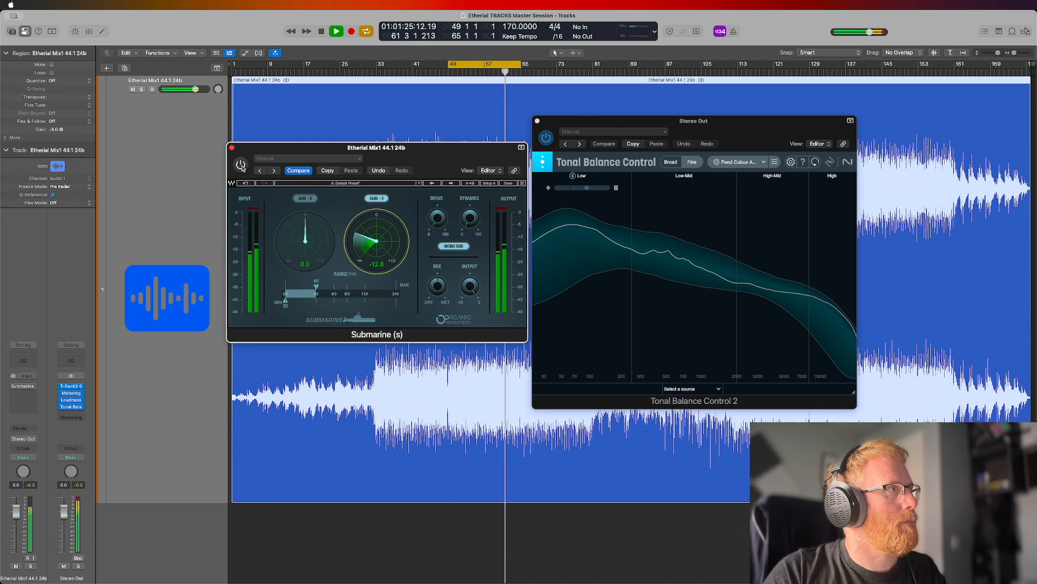
pyautogui.click(241, 165)
pyautogui.press('space')
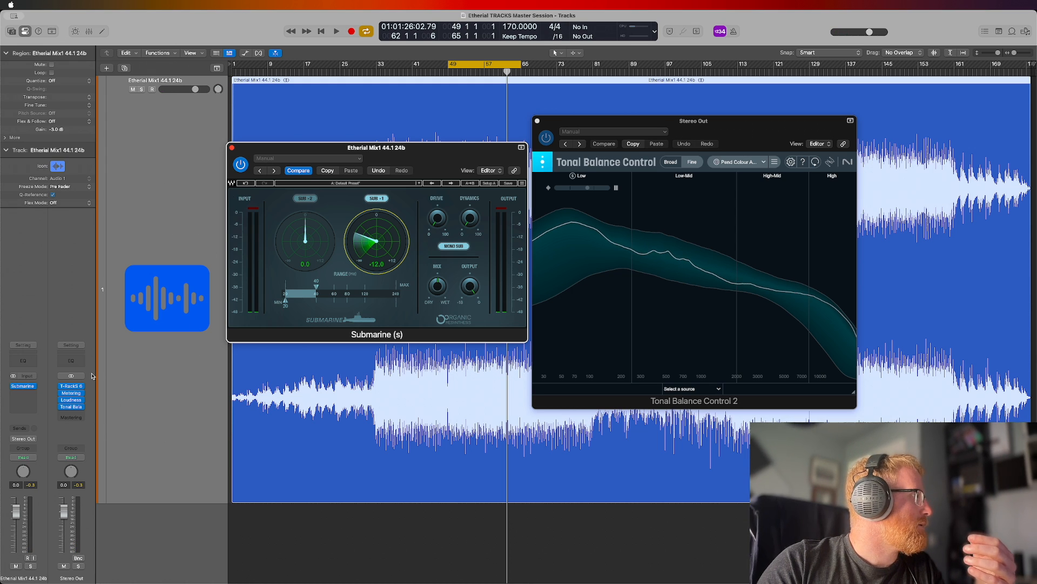
# Open T-RackS 6 on the Stereo Out and examine the first EQual module's high-pass band, toggling it off and back on.
pyautogui.click(71, 386)
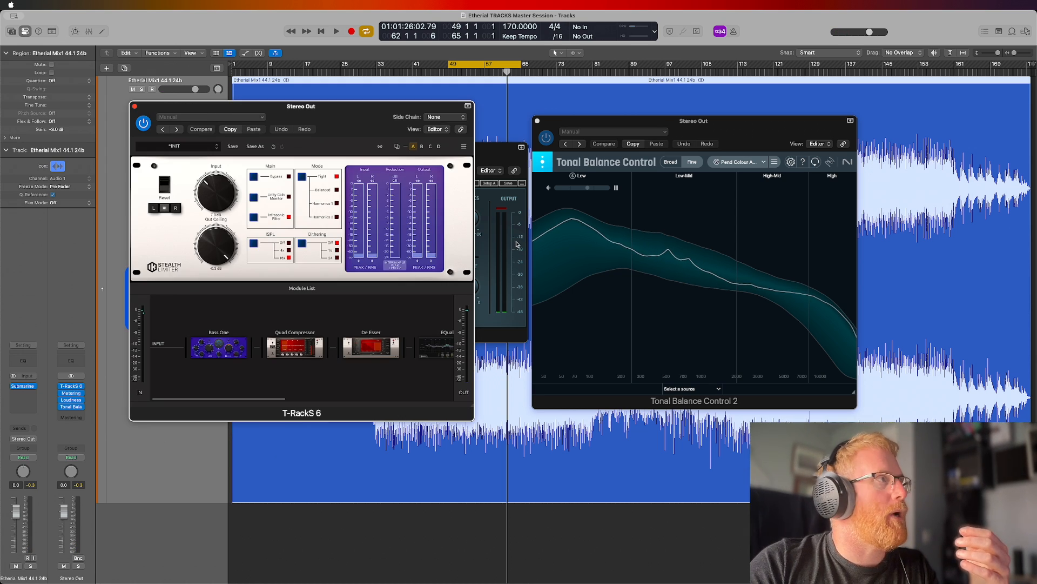
pyautogui.moveTo(281, 399); pyautogui.dragTo(365, 399)
pyautogui.click(256, 349)
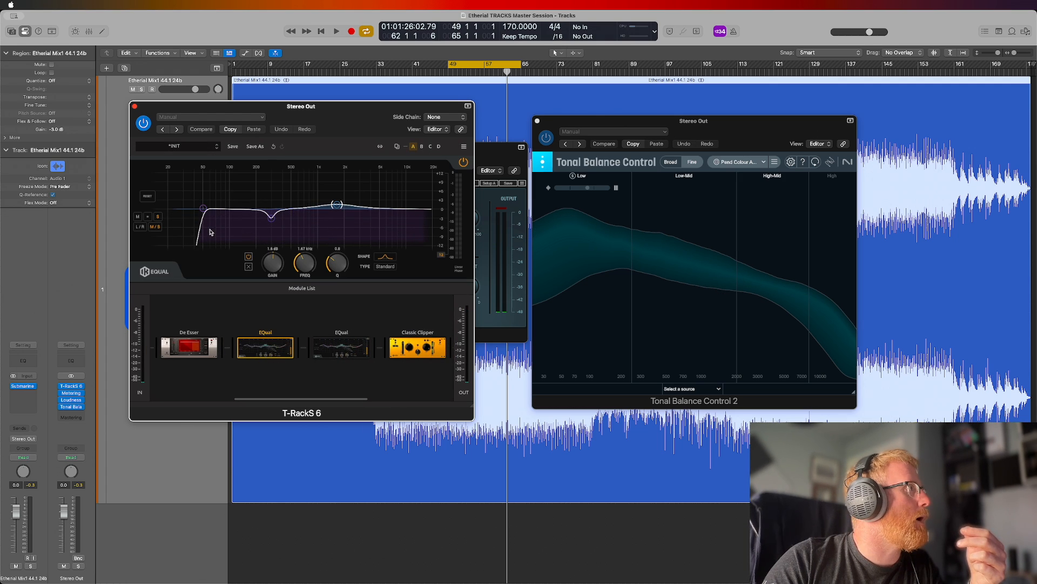
pyautogui.click(202, 208)
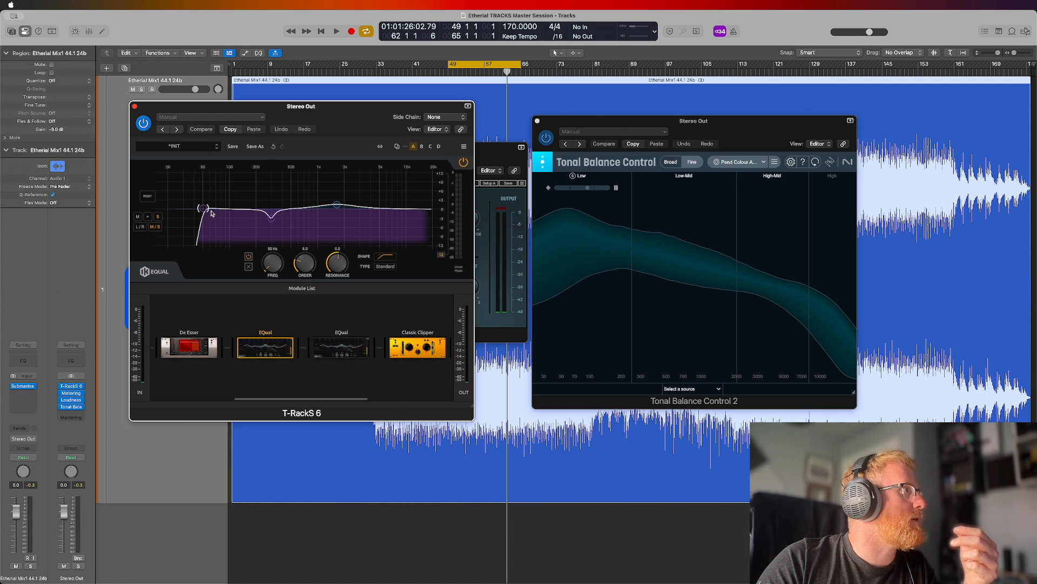
pyautogui.click(249, 258)
pyautogui.click(249, 258)
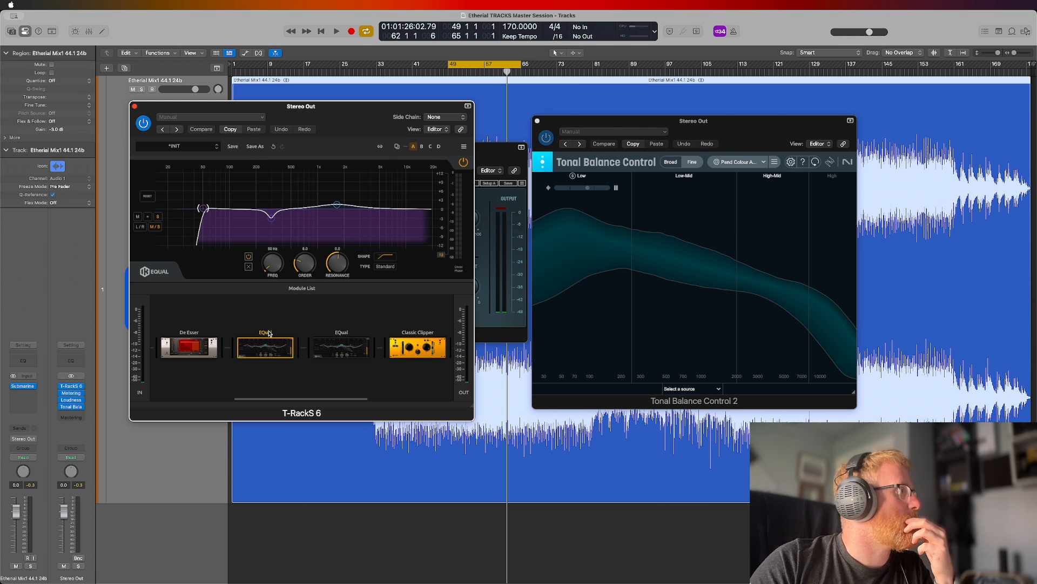
pyautogui.click(335, 344)
pyautogui.click(282, 349)
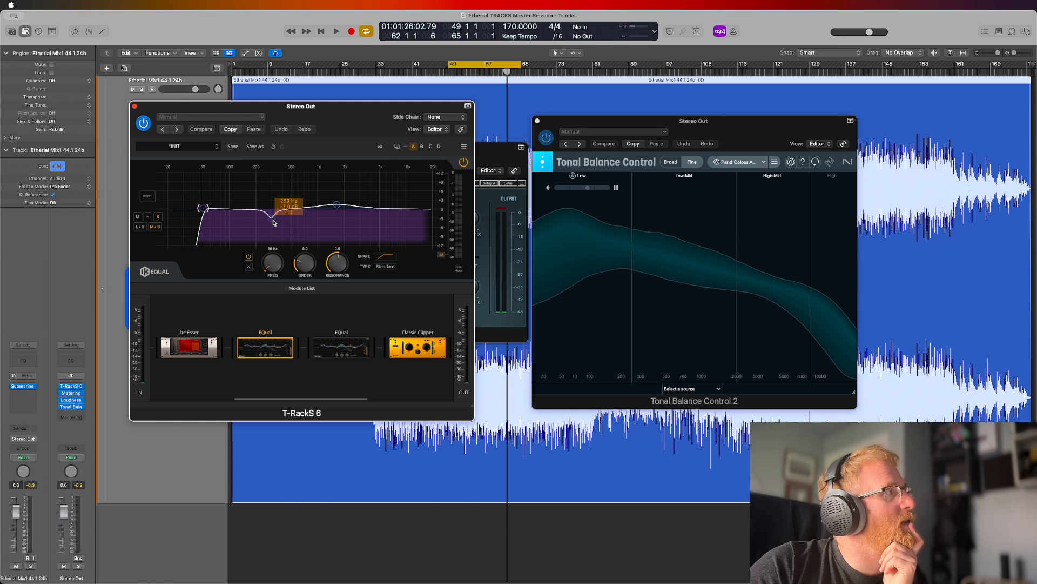
# Turn off the second EQual module's high-pass band and audition the loop with Submarine bypassed and active.
pyautogui.click(341, 343)
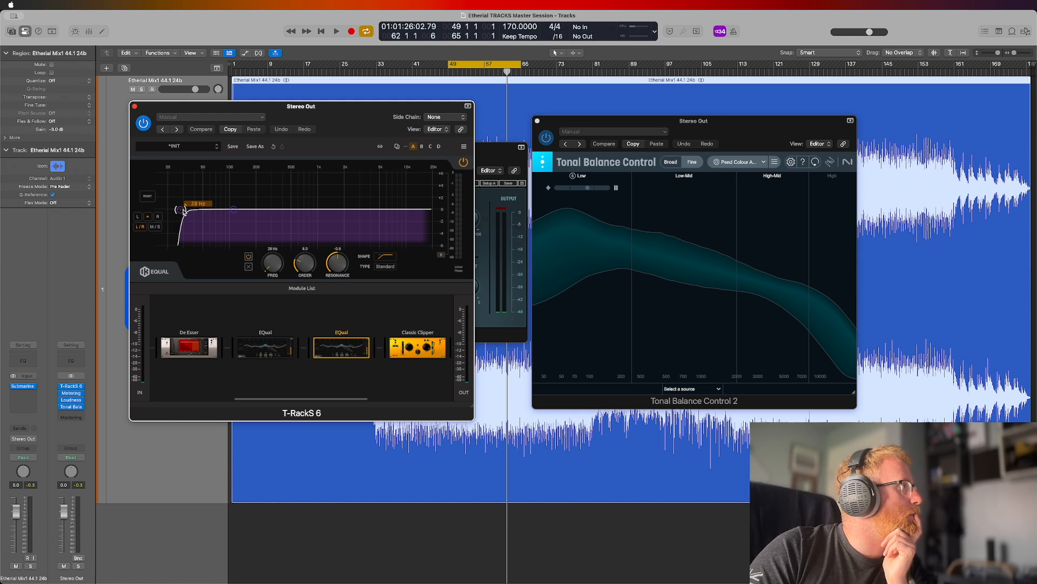
pyautogui.click(249, 257)
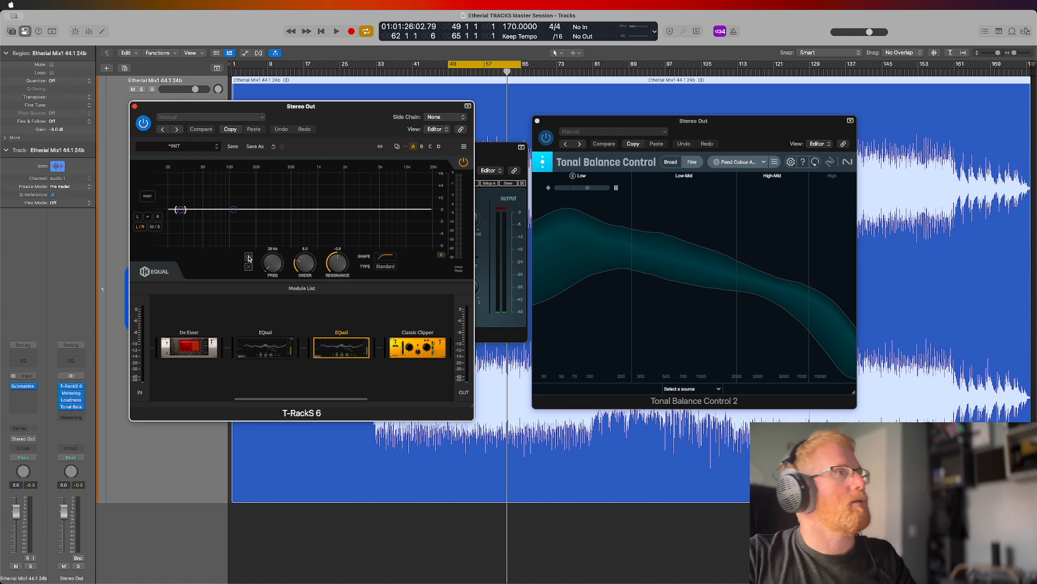
pyautogui.press('space')
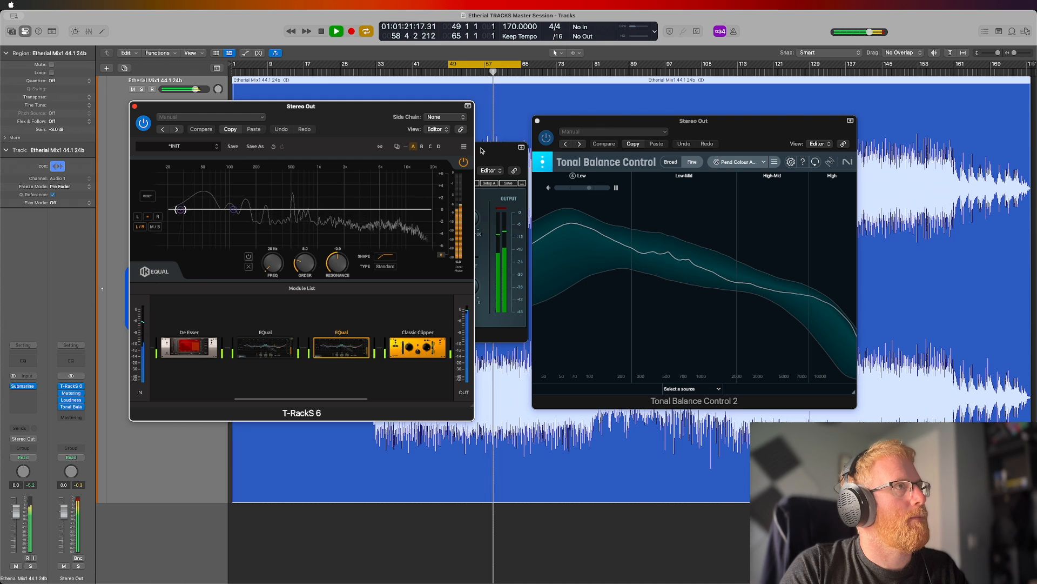
pyautogui.click(497, 153)
pyautogui.click(241, 165)
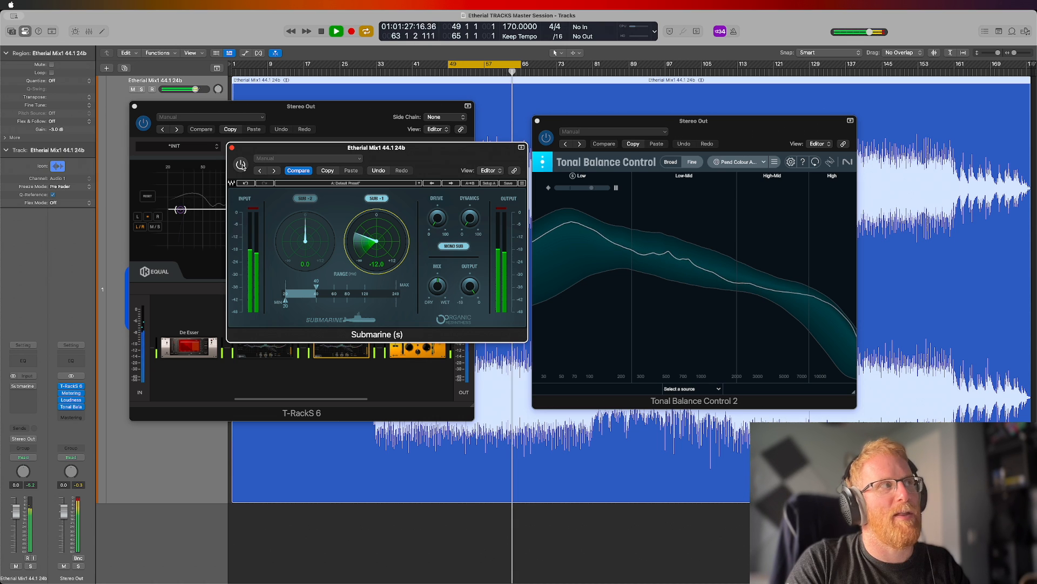
pyautogui.click(241, 164)
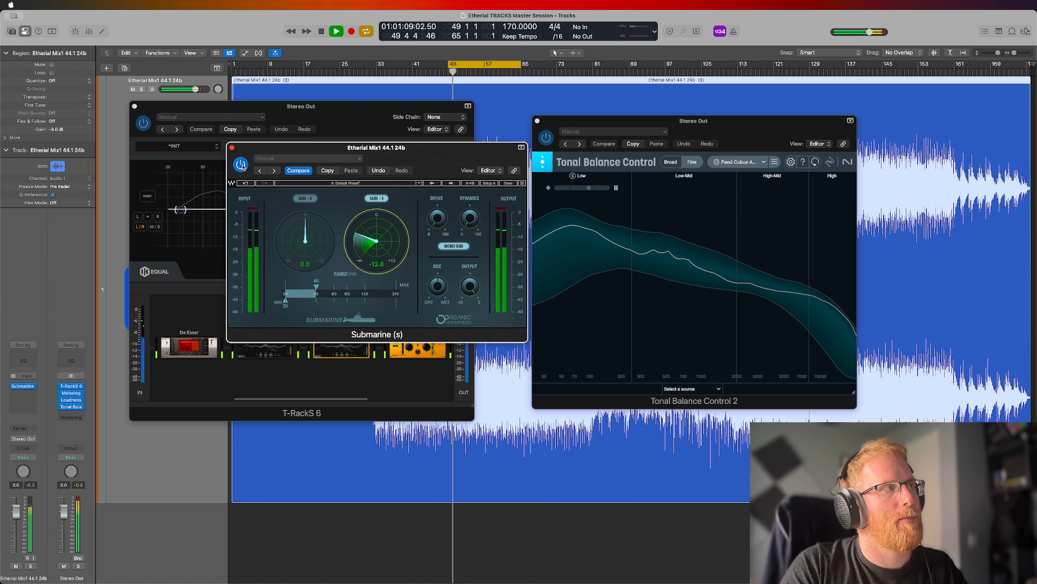
# Bypass and close Submarine with playback stopped, and re-enable the second EQual module's high-pass band.
pyautogui.click(241, 165)
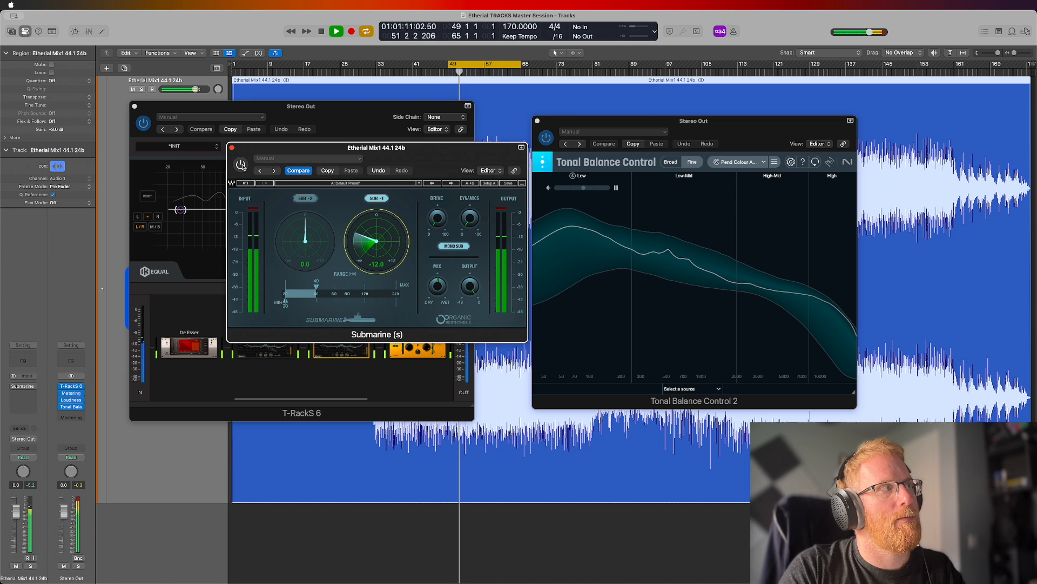
pyautogui.press('space')
pyautogui.click(232, 147)
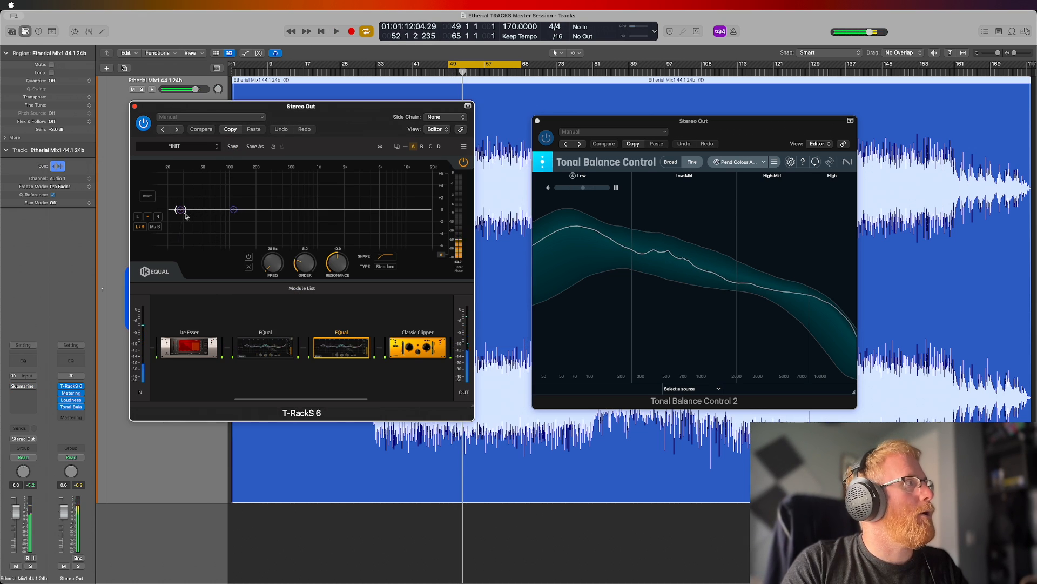
pyautogui.click(248, 257)
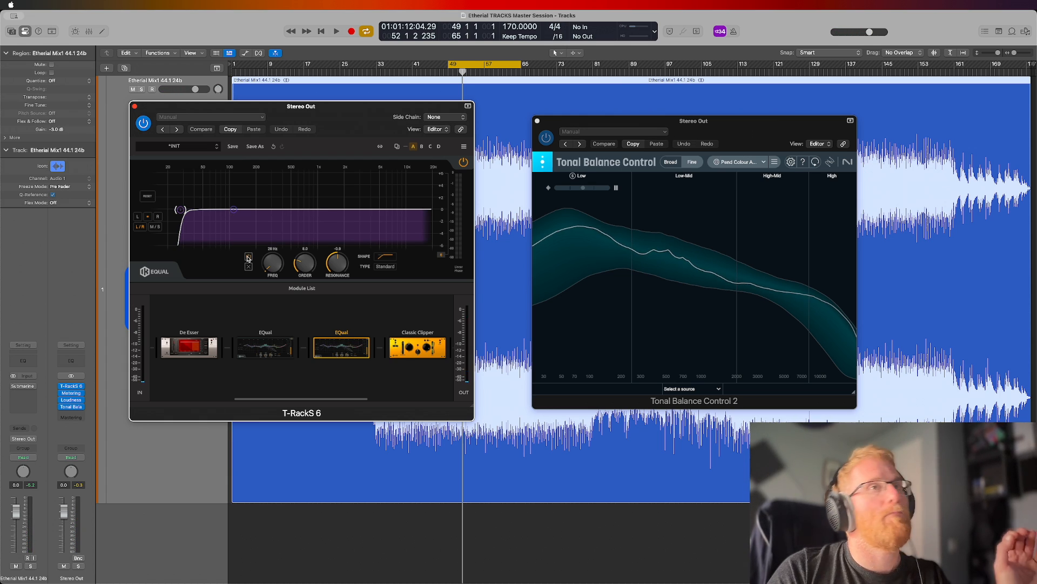
pyautogui.moveTo(319, 343)
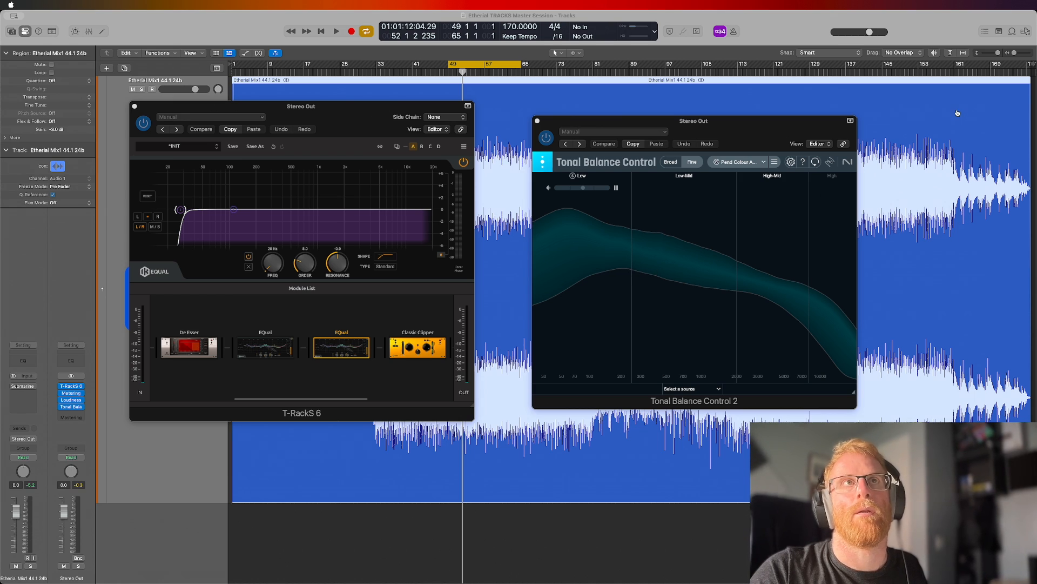
pyautogui.click(999, 19)
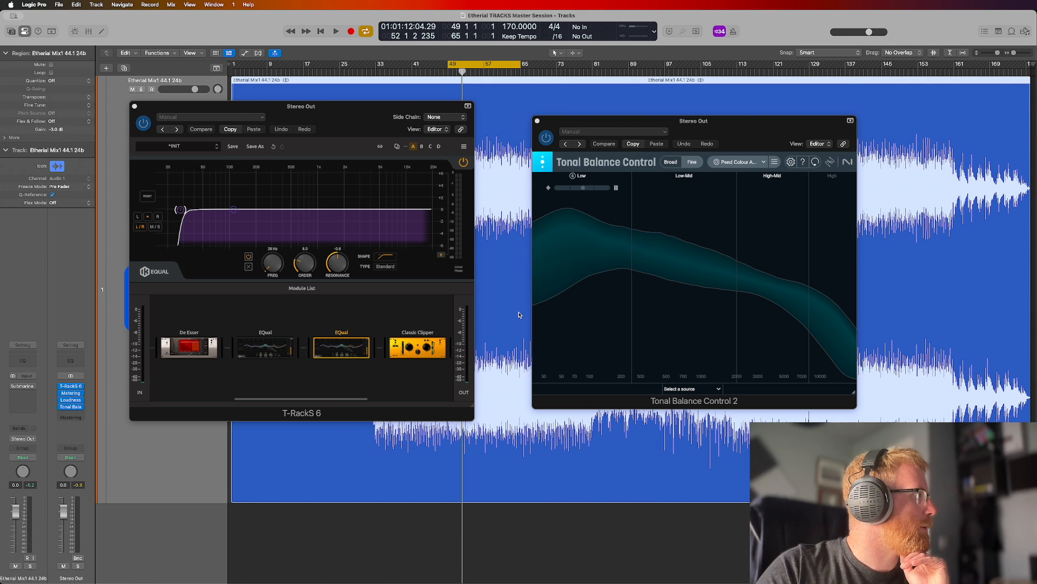
pyautogui.click(627, 360)
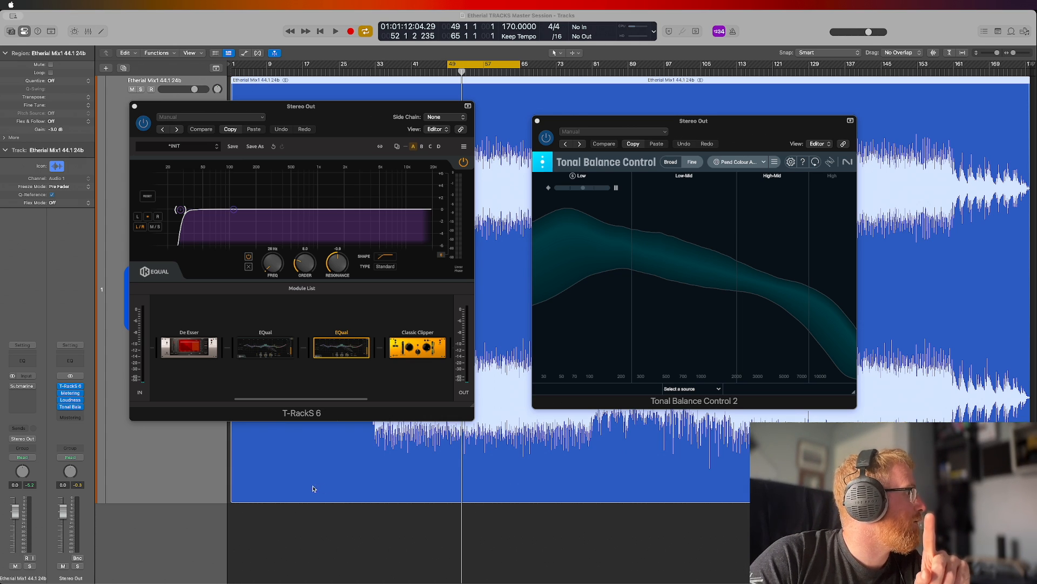
# Replace Submarine with the Native Instruments VC 2A compressor on the Etherial Mix1 track and move its window clear of the other plug-ins' controls.
pyautogui.click(31, 386)
pyautogui.moveTo(60, 567)
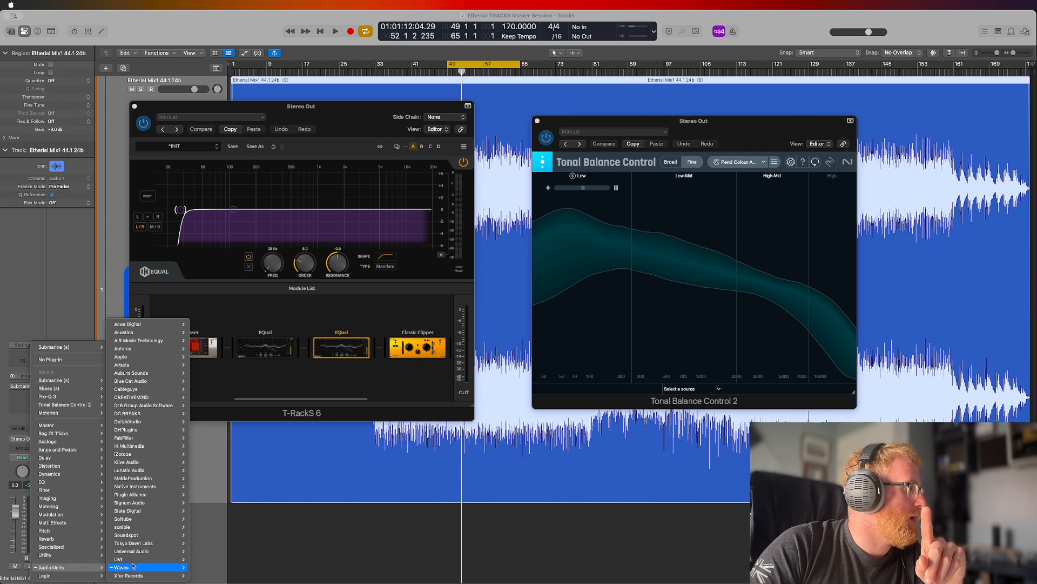
pyautogui.moveTo(153, 487)
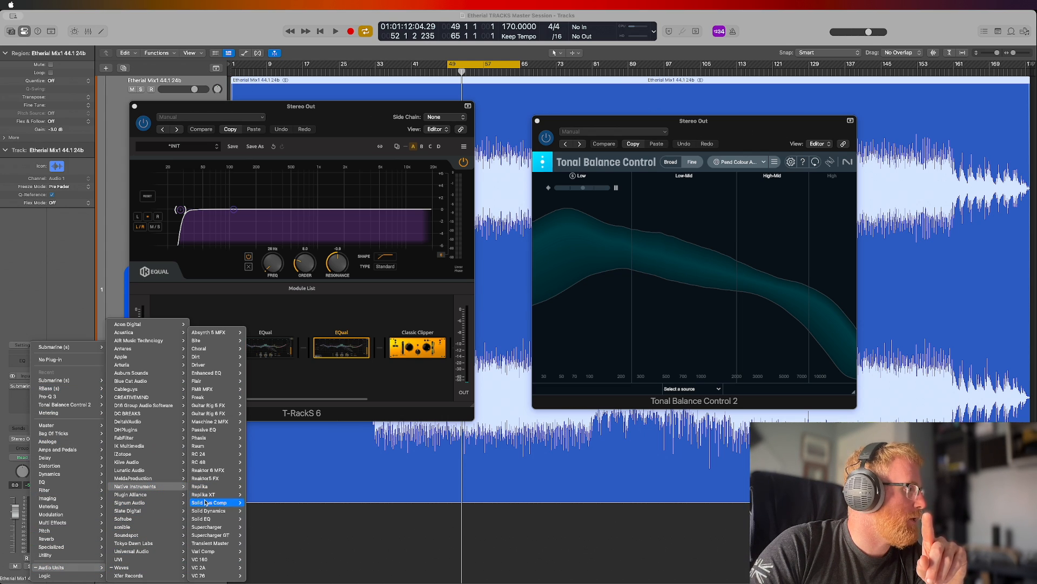
pyautogui.click(207, 567)
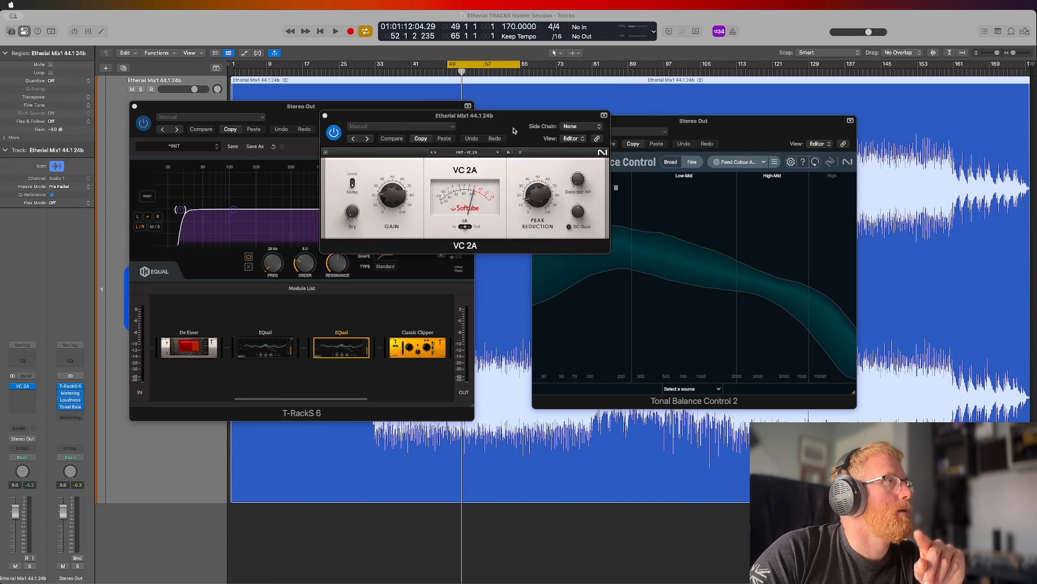
pyautogui.moveTo(494, 119); pyautogui.dragTo(537, 164)
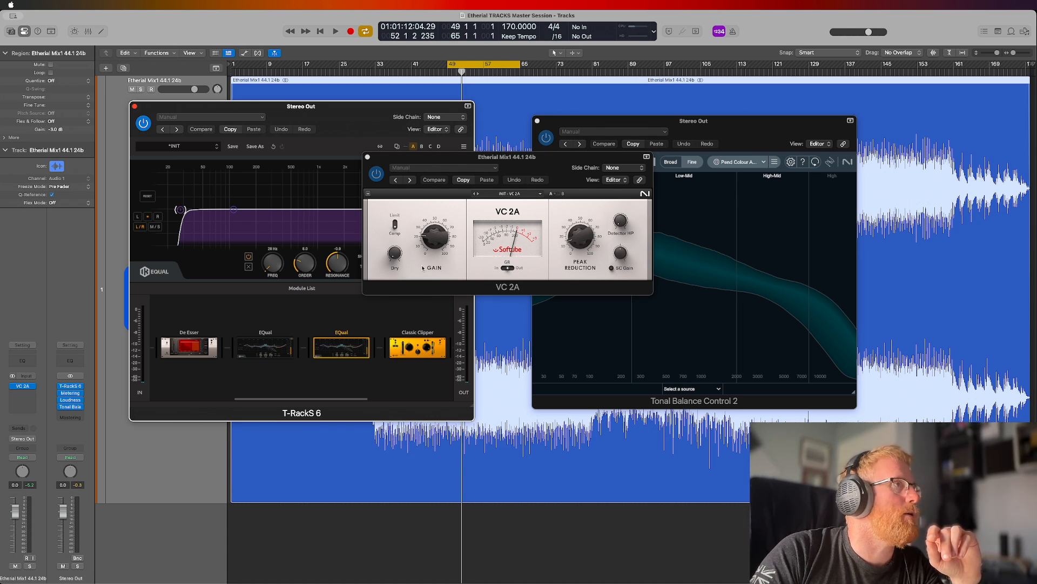
pyautogui.moveTo(574, 237)
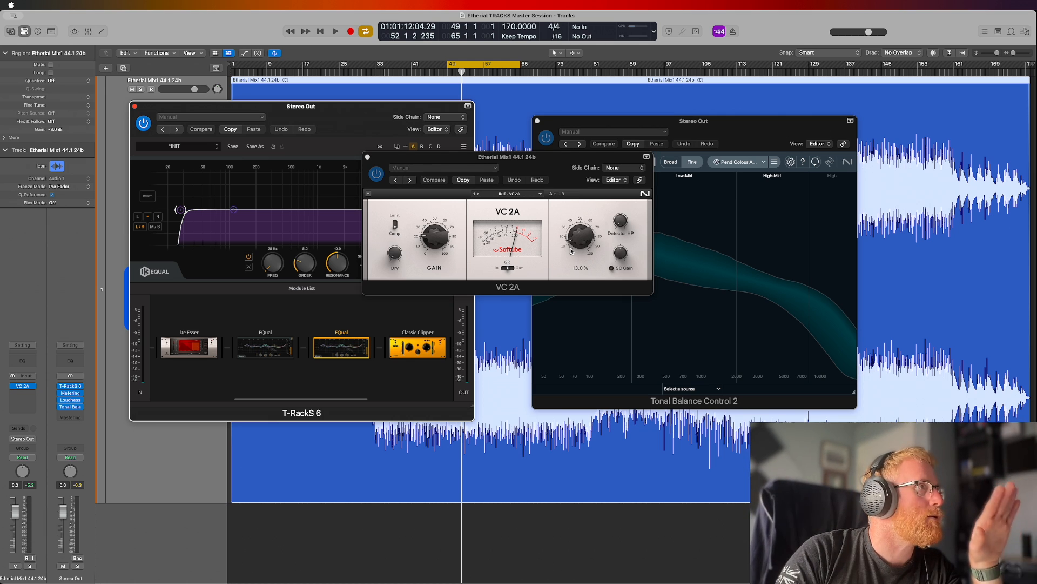
pyautogui.click(341, 495)
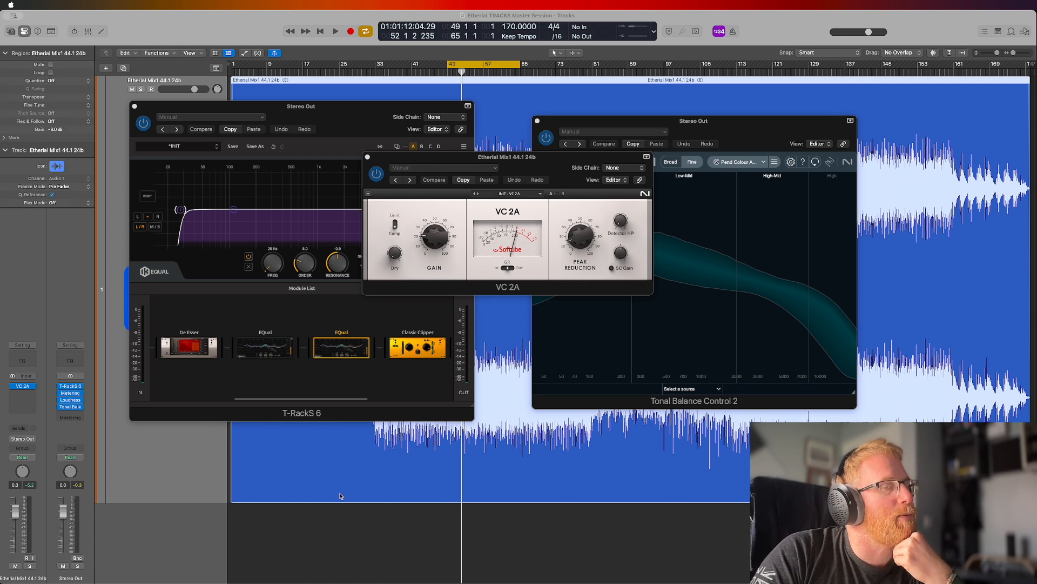
# Examine the T-RackS 6 chain from Bass One through to the Stealth Limiter, and move the Tonal Balance Control window aside.
pyautogui.click(289, 154)
pyautogui.hscroll(-5, 206, 350)
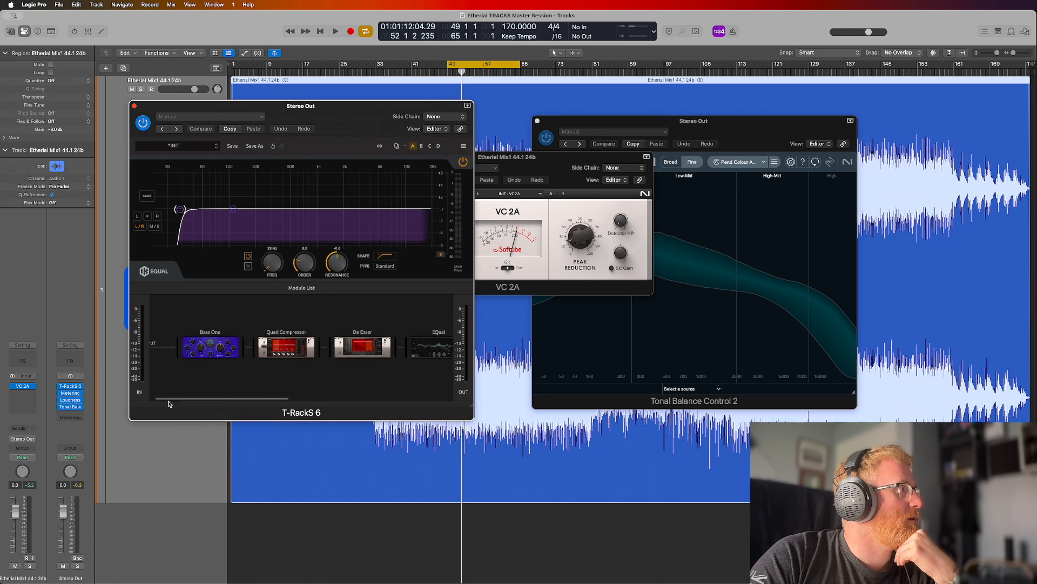
pyautogui.click(210, 341)
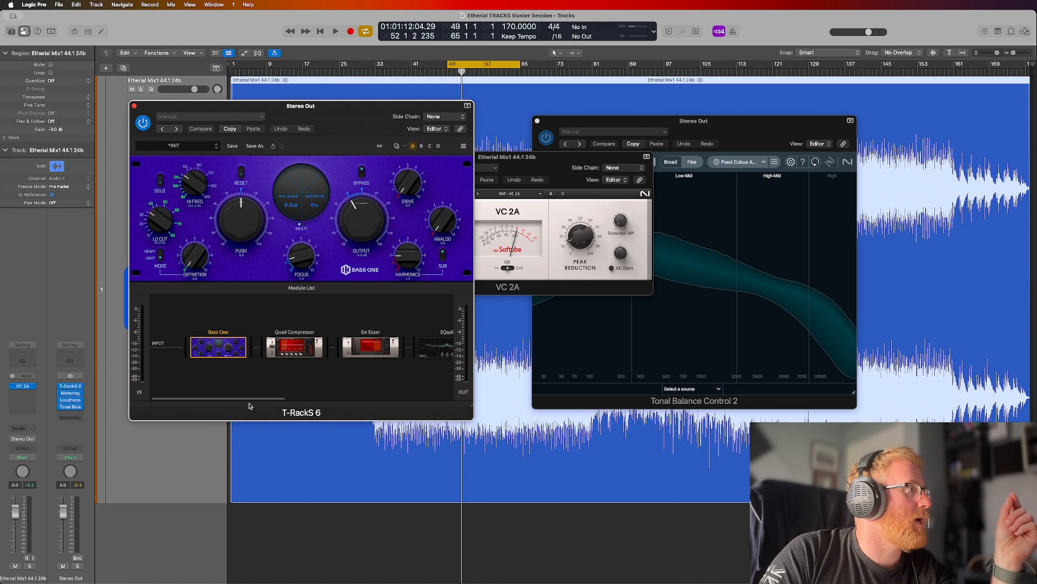
pyautogui.moveTo(251, 399); pyautogui.dragTo(417, 408)
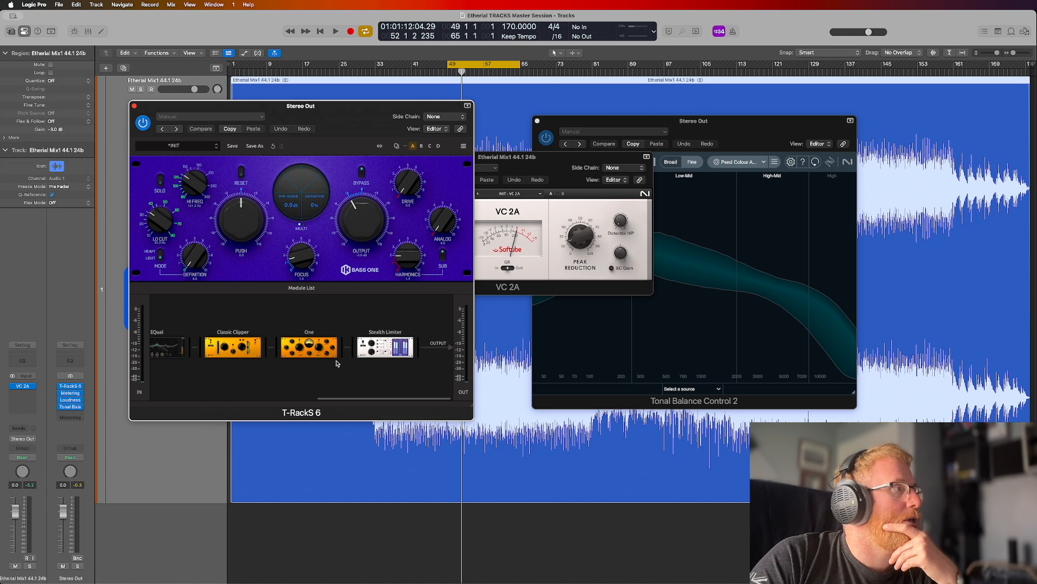
pyautogui.moveTo(326, 350)
pyautogui.moveTo(379, 352)
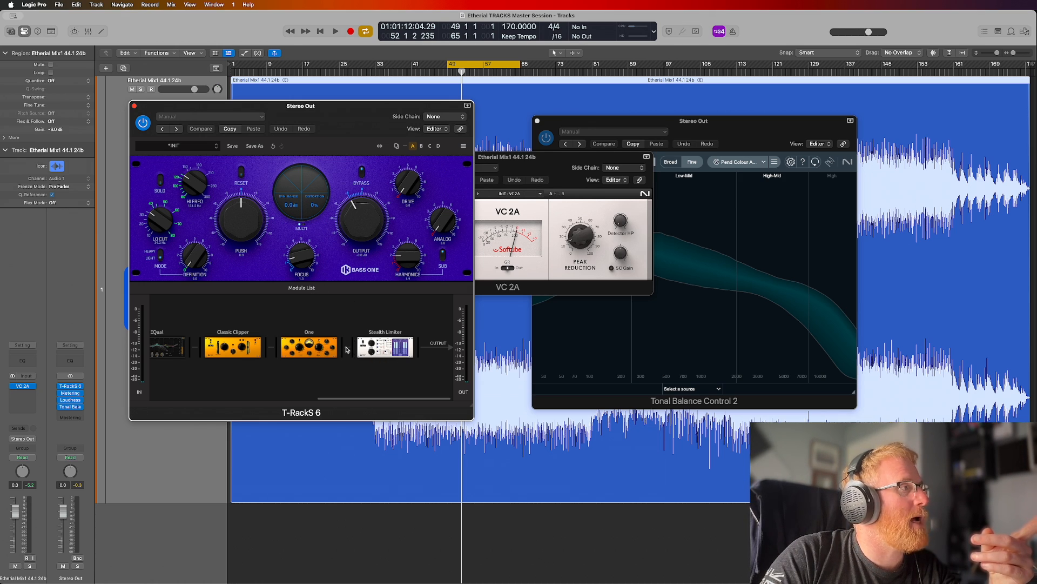
pyautogui.moveTo(764, 139); pyautogui.dragTo(840, 158)
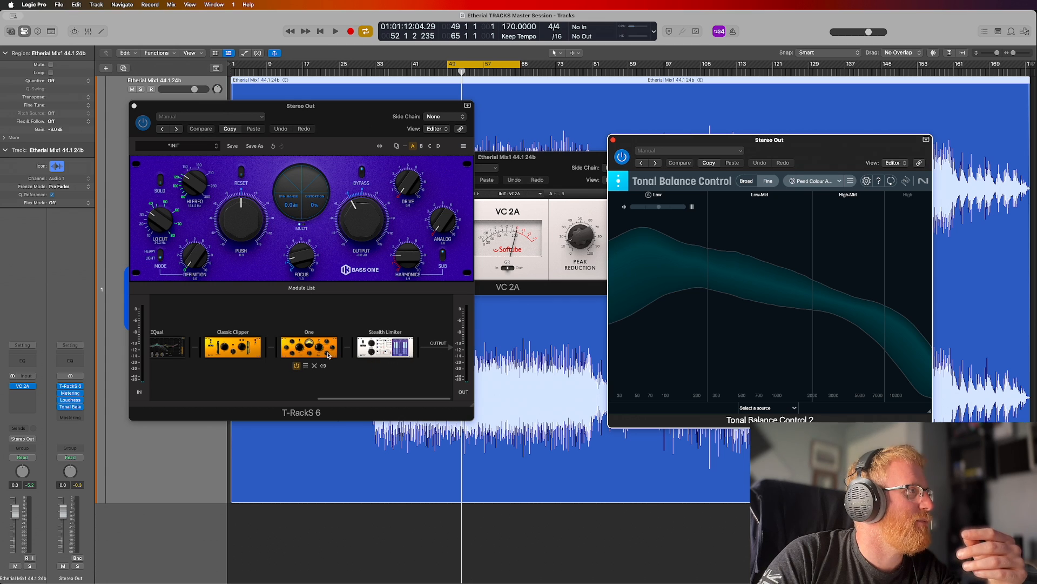
# Insert a Master Match X module between One and Stealth Limiter in the T-RackS 6 chain and show its setup page.
pyautogui.click(307, 288)
pyautogui.click(236, 163)
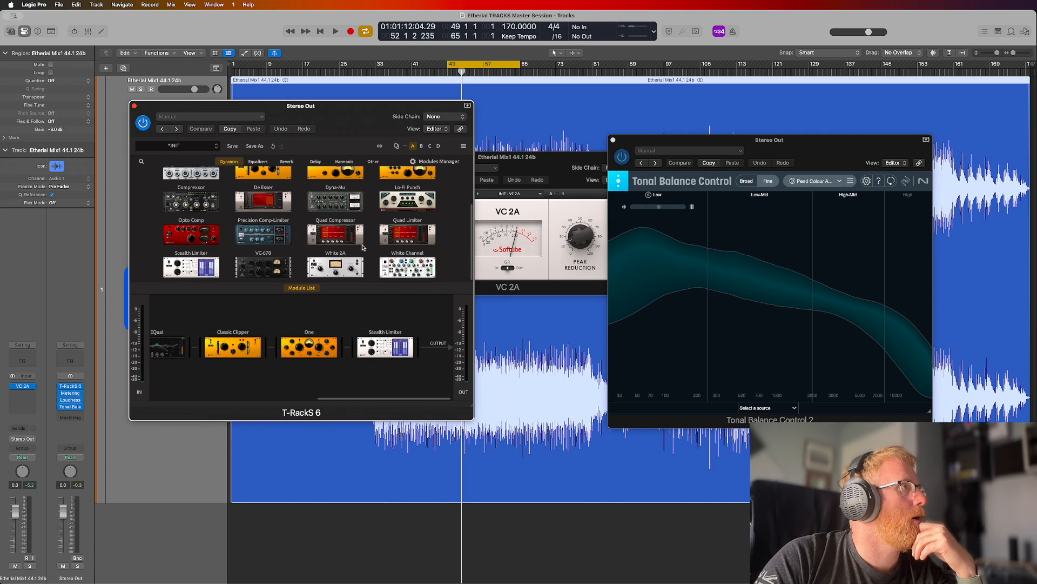
pyautogui.scroll(-8, 290, 207)
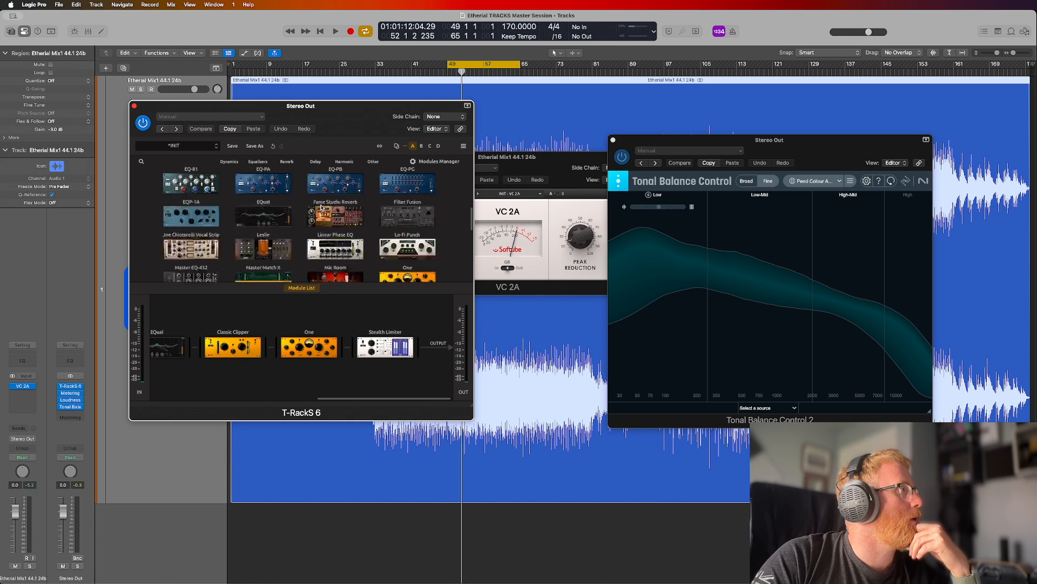
pyautogui.moveTo(255, 199); pyautogui.dragTo(381, 344)
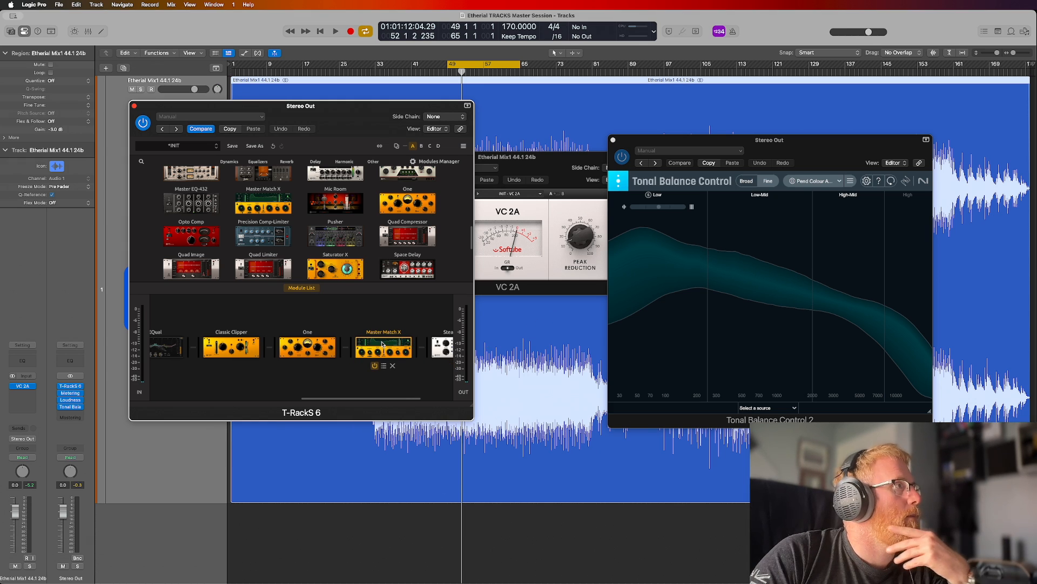
pyautogui.click(310, 291)
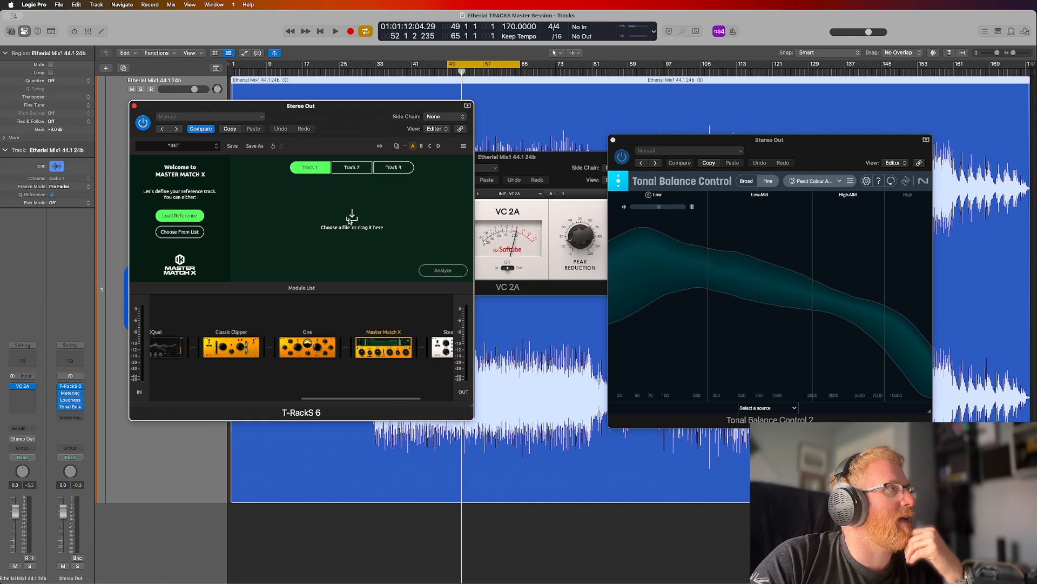
# Load 03 Plasticworld.wav from the Hold Your Colour folder in master Reffs as Master Match X's Track 1 reference.
pyautogui.click(353, 170)
pyautogui.click(381, 168)
pyautogui.click(305, 168)
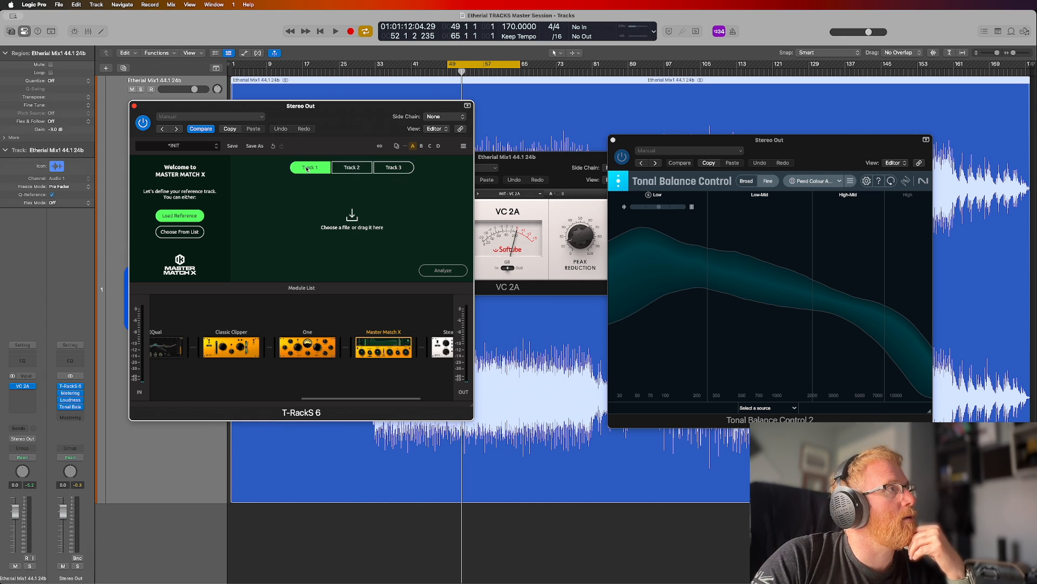
pyautogui.click(359, 222)
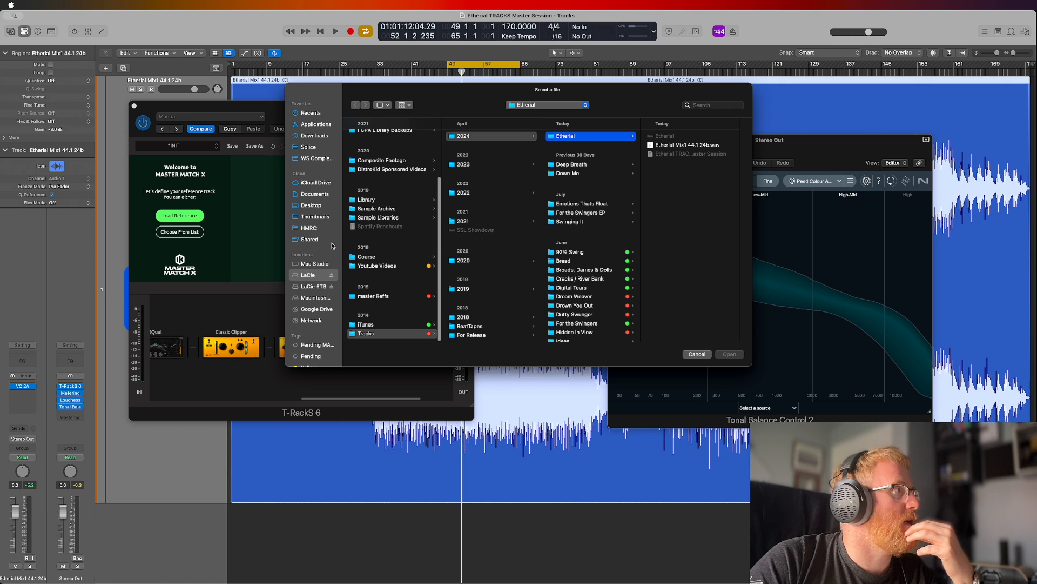
pyautogui.scroll(3, 387, 205)
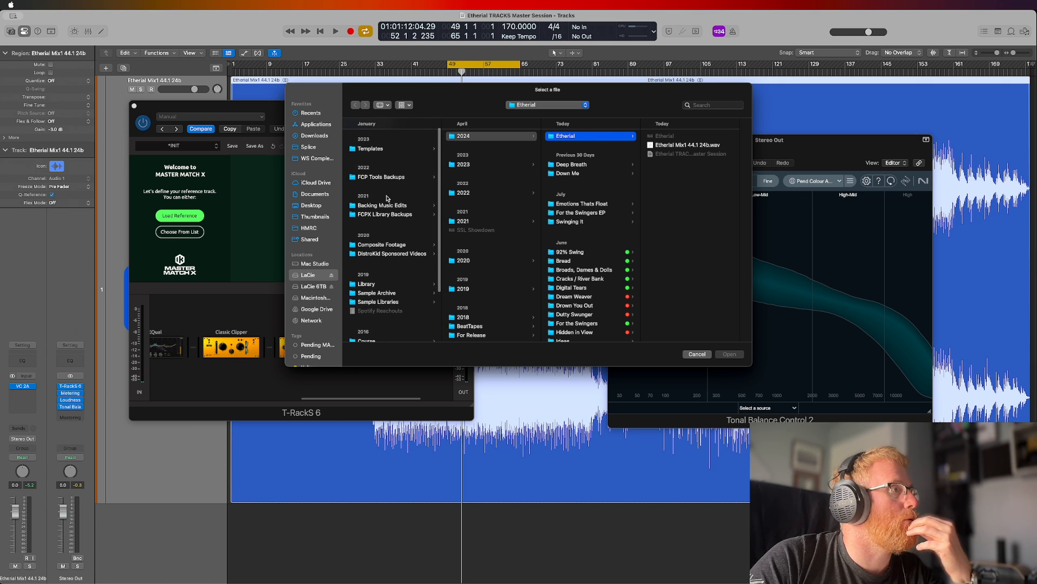
pyautogui.scroll(2, 397, 211)
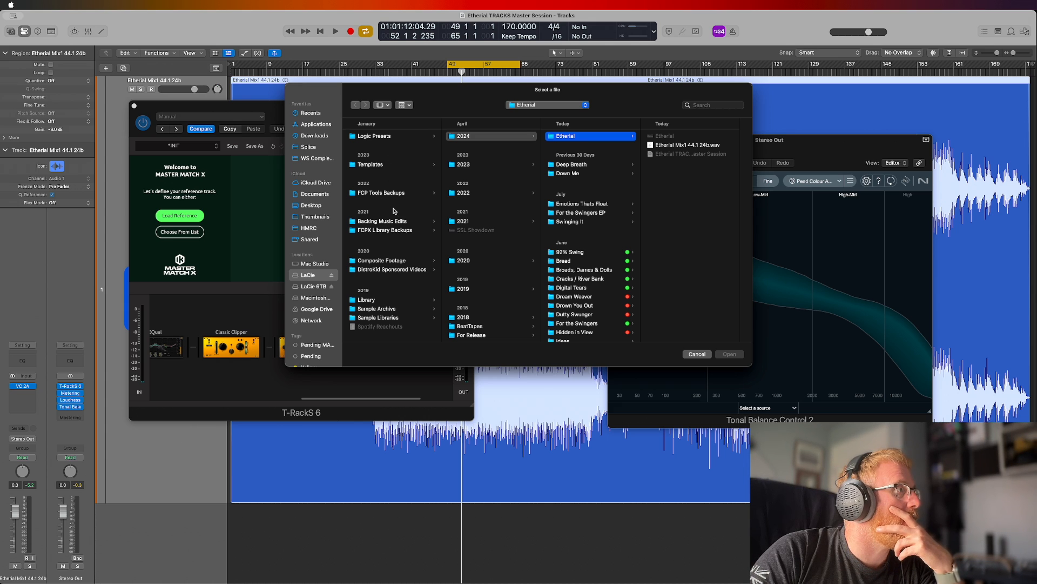
pyautogui.scroll(-6, 389, 205)
pyautogui.scroll(1, 380, 227)
pyautogui.click(382, 296)
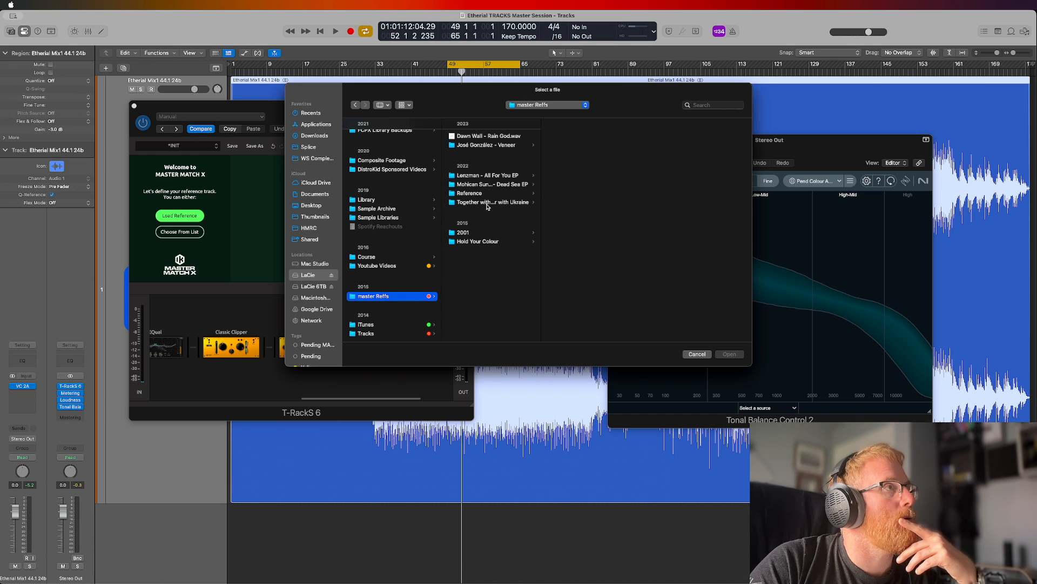
pyautogui.click(475, 242)
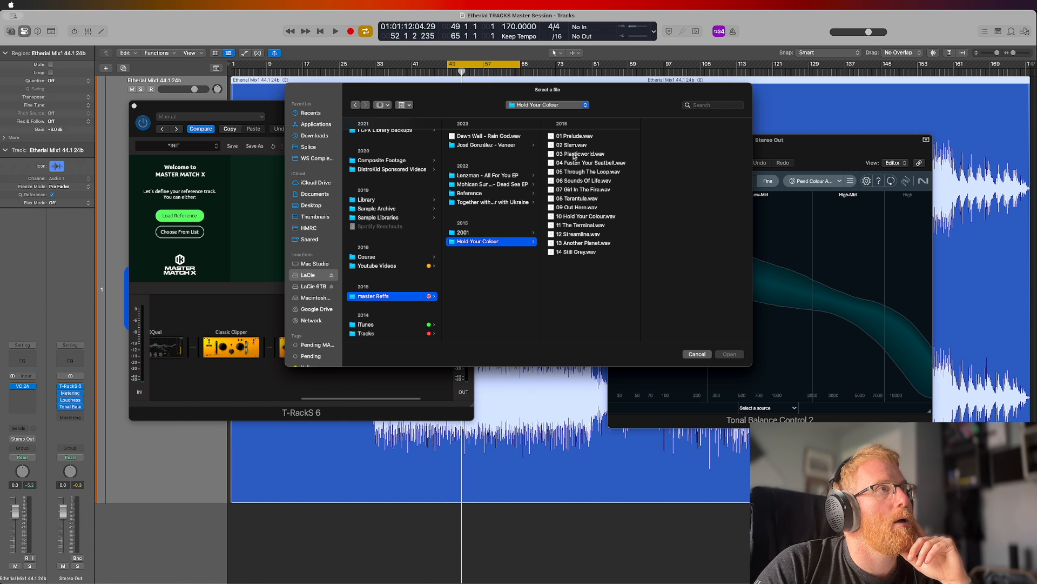
pyautogui.click(580, 154)
pyautogui.click(730, 354)
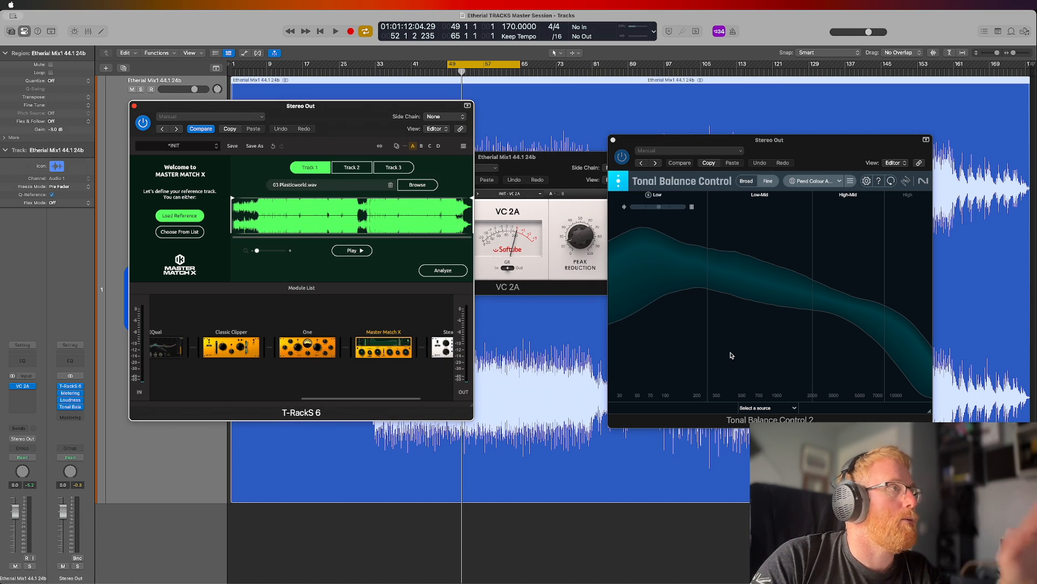
# Analyze the reference and the playing loop in Master Match X, apply the match, and stop playback.
pyautogui.click(442, 270)
pyautogui.press('space')
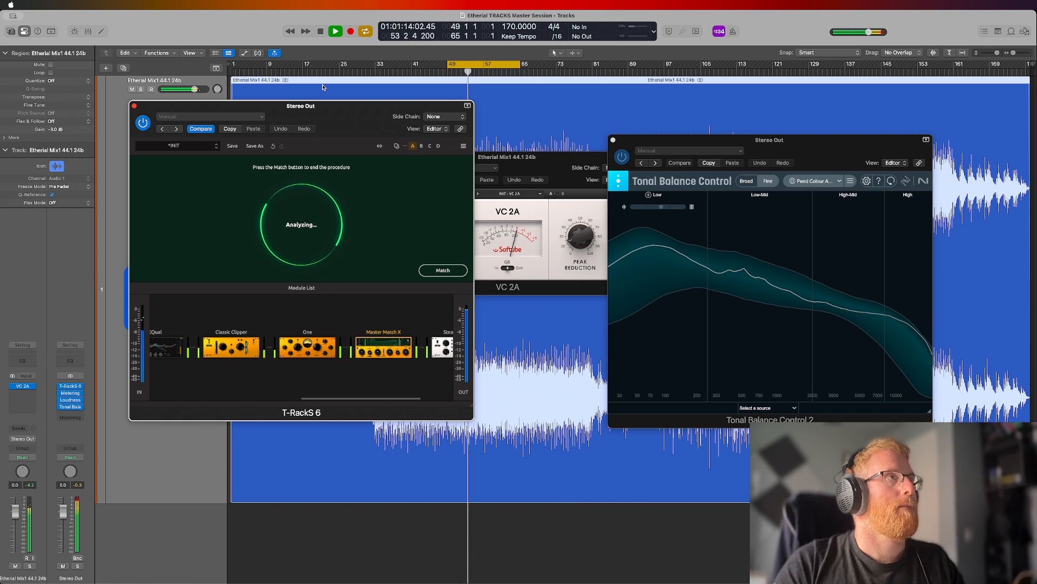
pyautogui.click(443, 271)
pyautogui.press('space')
pyautogui.moveTo(439, 279); pyautogui.dragTo(447, 360)
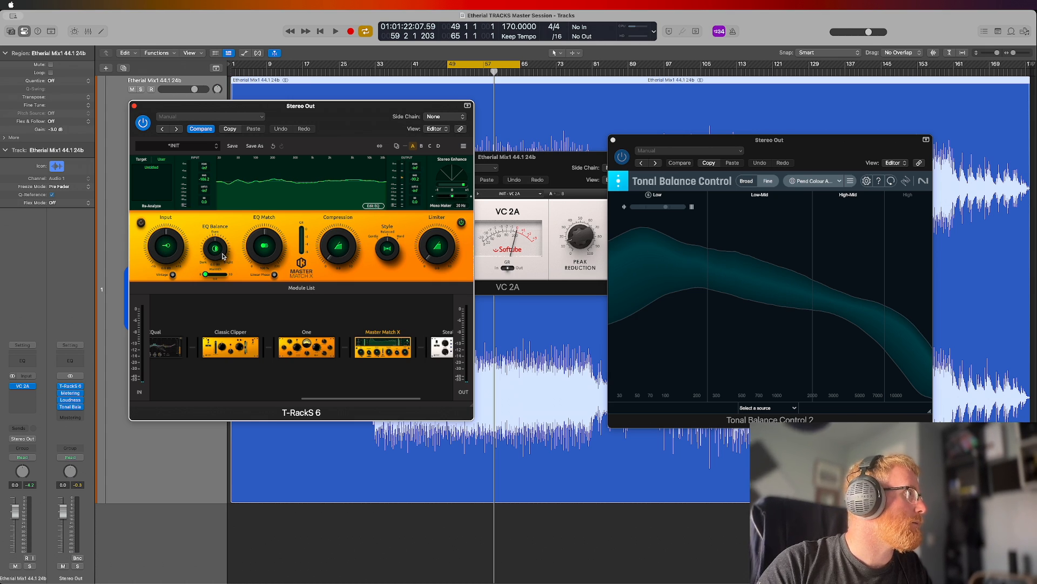
# Play the loop and raise the low-frequency limit of Master Match X's EQ curve to keep the lowest bass out of the match.
pyautogui.press('space')
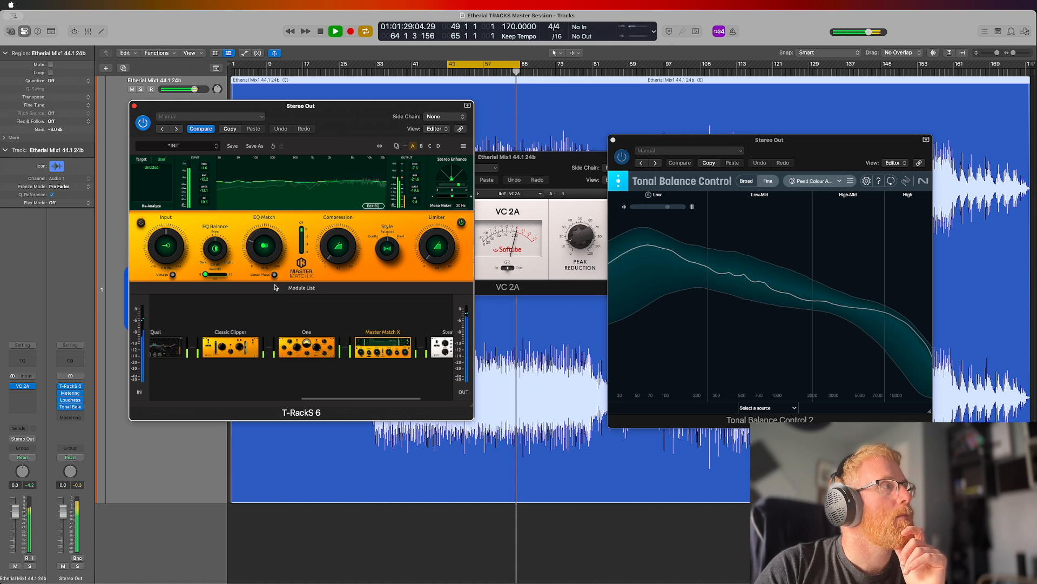
pyautogui.click(374, 206)
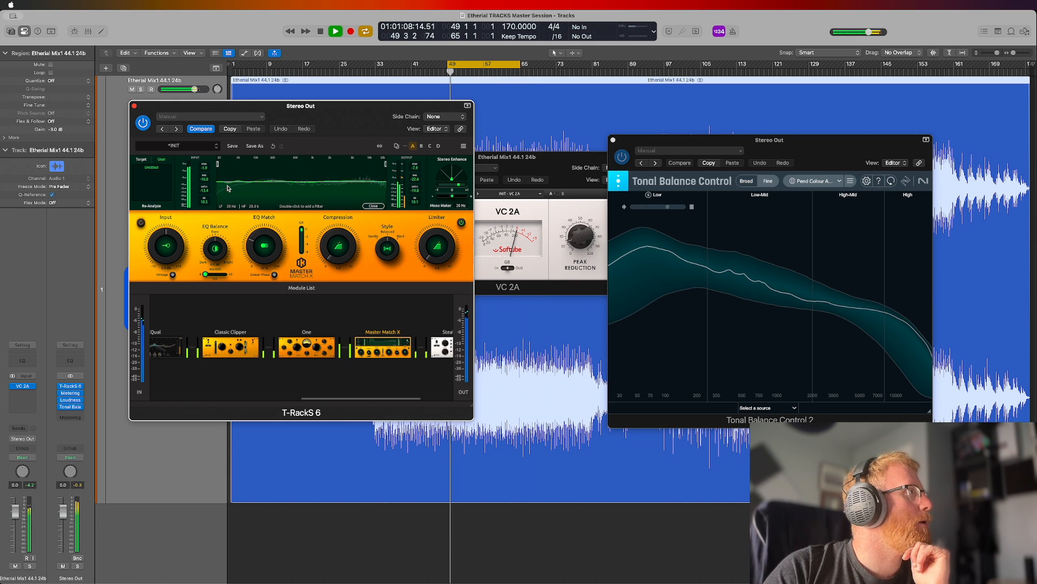
pyautogui.moveTo(217, 164)
pyautogui.mouseDown()
pyautogui.moveTo(230, 164)
pyautogui.moveTo(217, 165)
pyautogui.mouseUp()
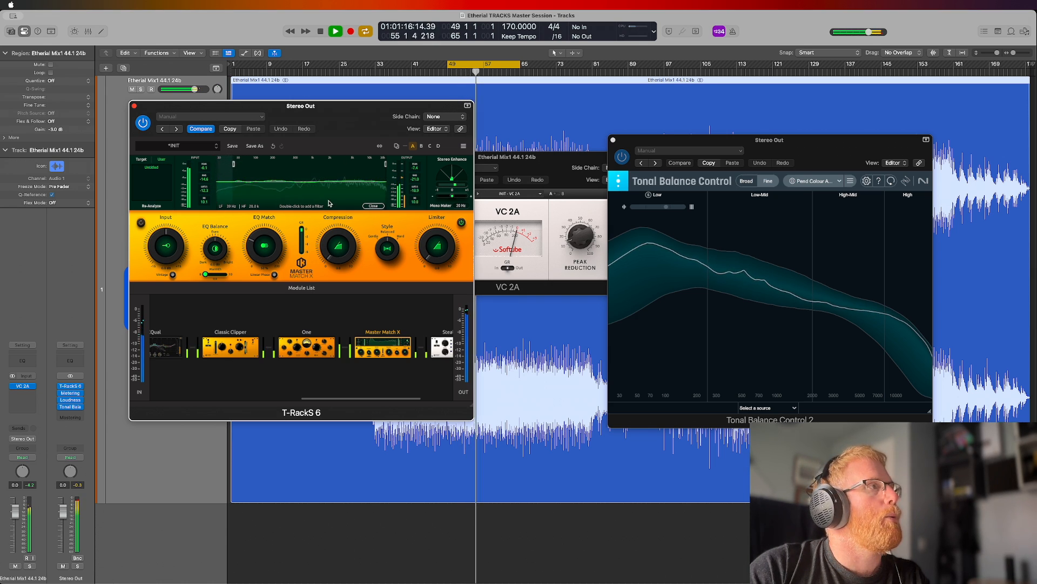
pyautogui.moveTo(235, 167); pyautogui.dragTo(254, 168)
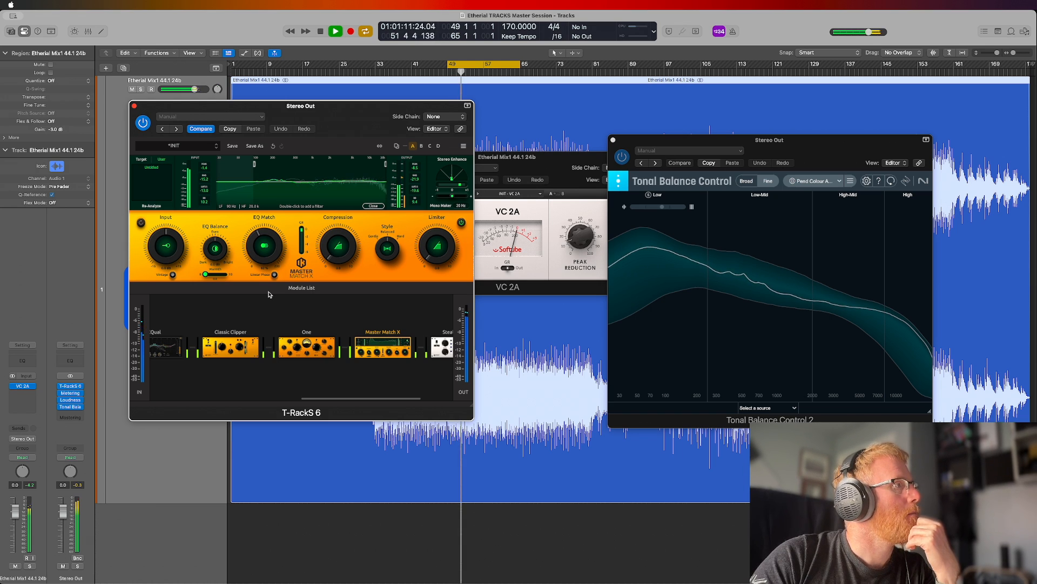
# Compare the loop with Master Match X bypassed and active several times, stop playback, and leave the module bypassed.
pyautogui.click(374, 366)
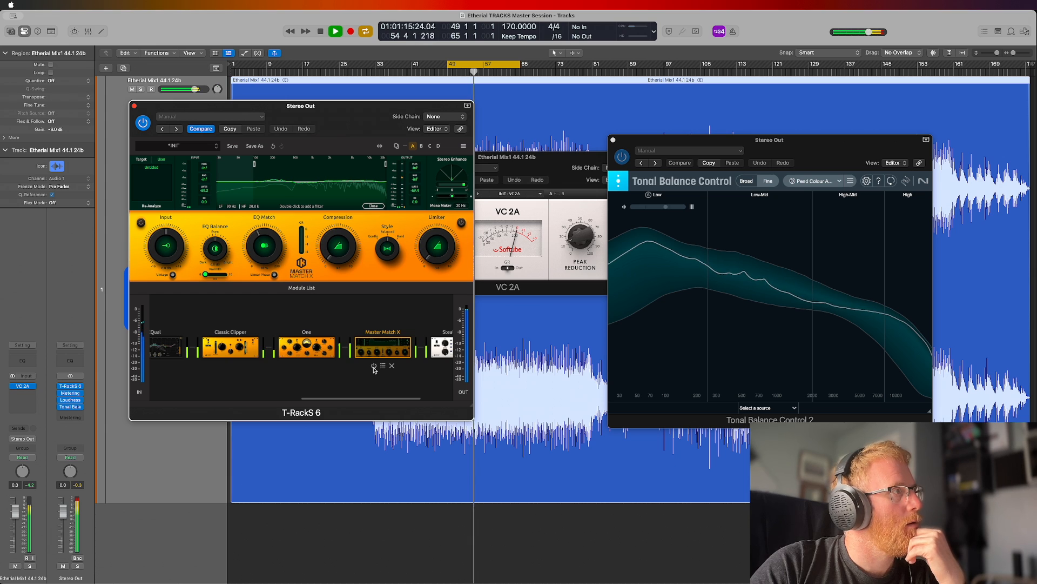
pyautogui.click(374, 366)
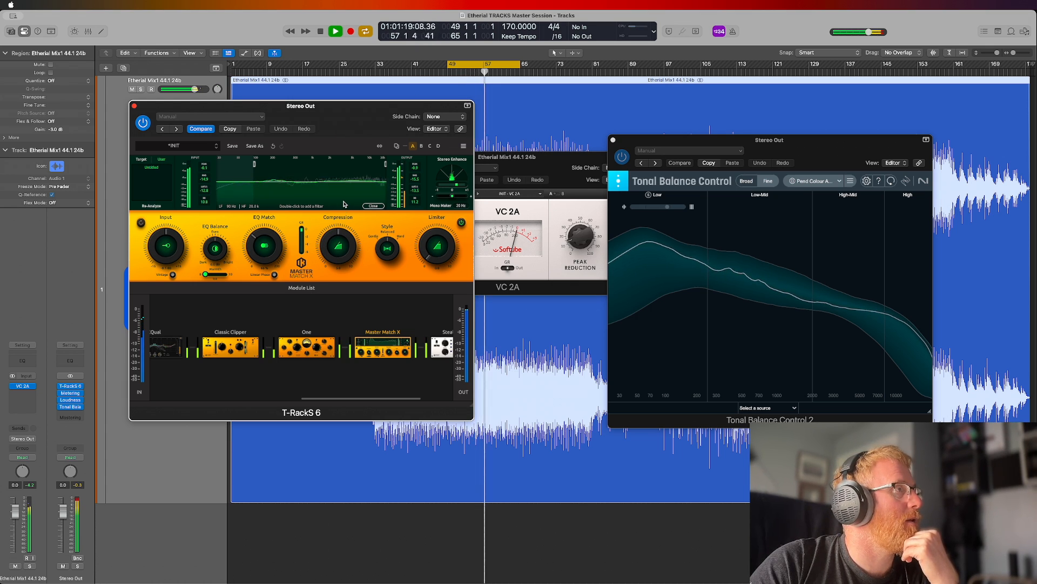
pyautogui.moveTo(377, 358)
pyautogui.click(374, 365)
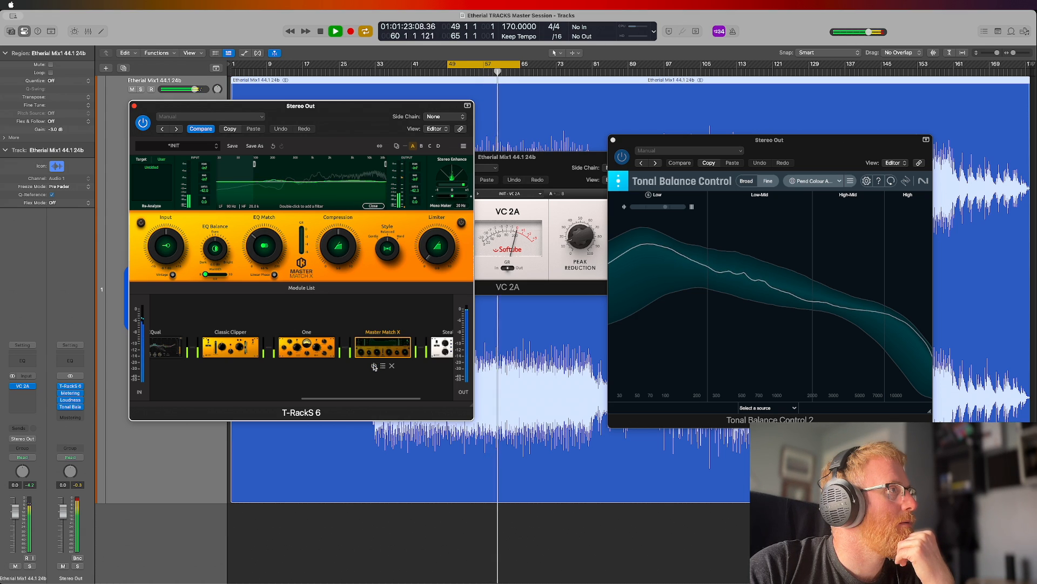
pyautogui.click(373, 365)
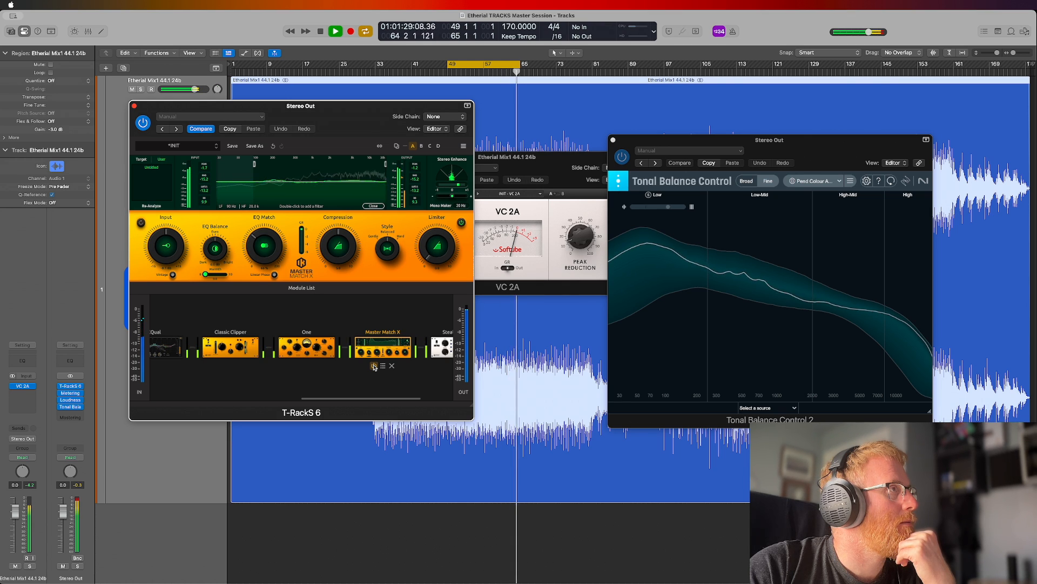
pyautogui.click(374, 366)
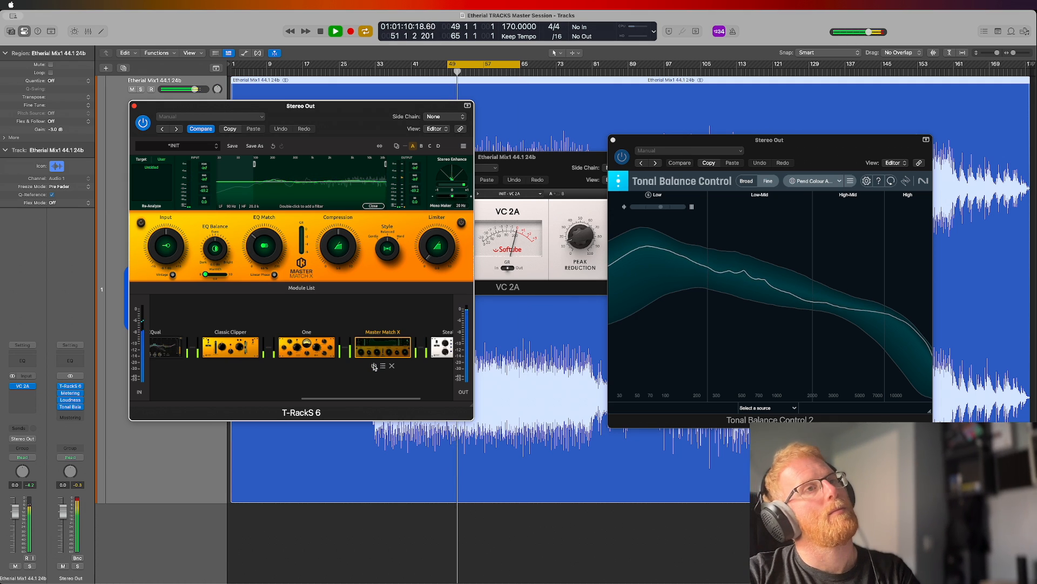
pyautogui.click(374, 366)
pyautogui.press('space')
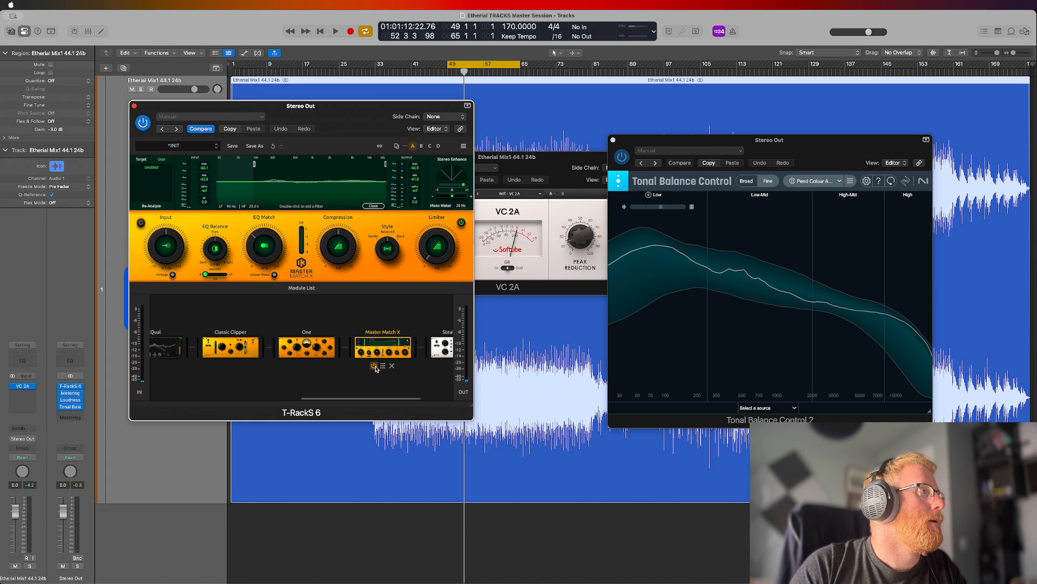
pyautogui.click(375, 366)
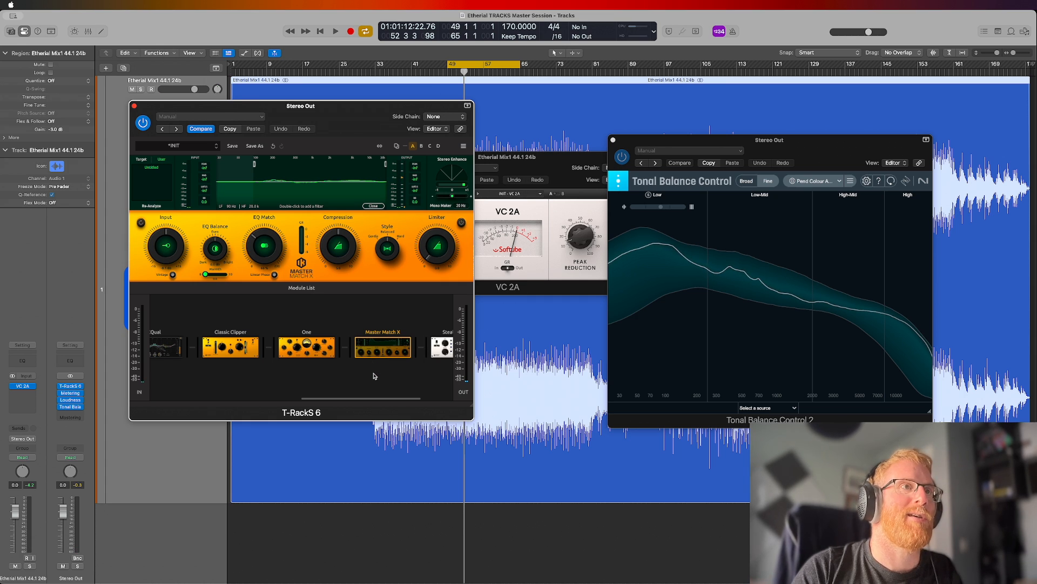
# Play the loop, switch Master Match X back on, stop playback, and bring the T-RackS 6 window to the front.
pyautogui.press('space')
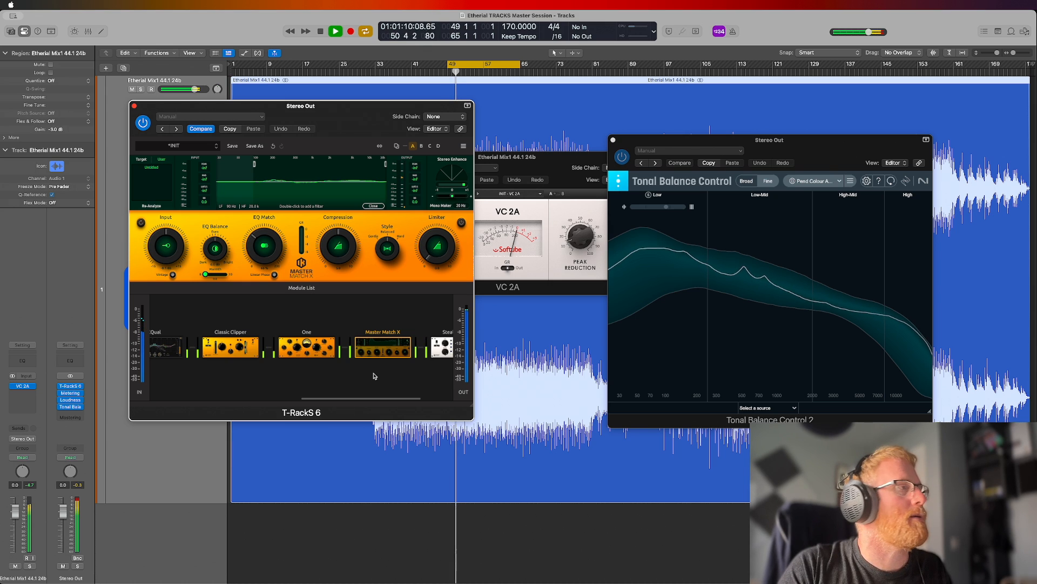
pyautogui.click(374, 367)
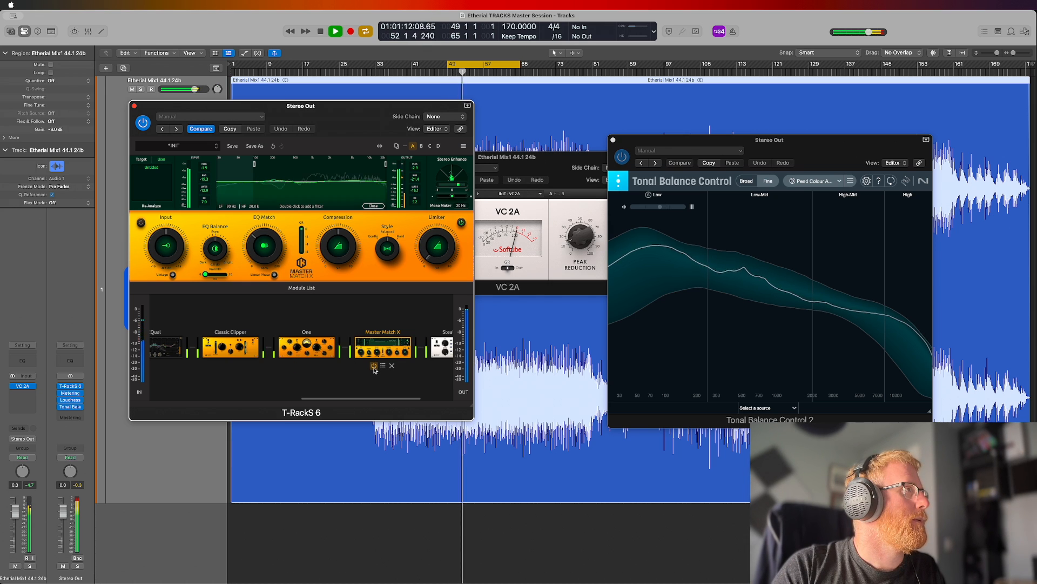
pyautogui.press('space')
pyautogui.press('ctrl+super+f')
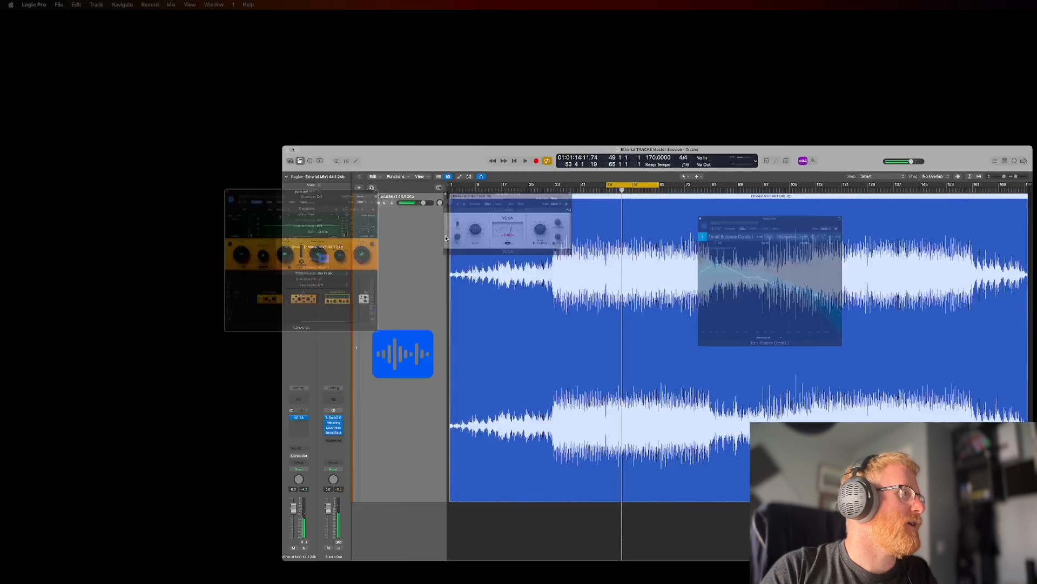
pyautogui.click(332, 406)
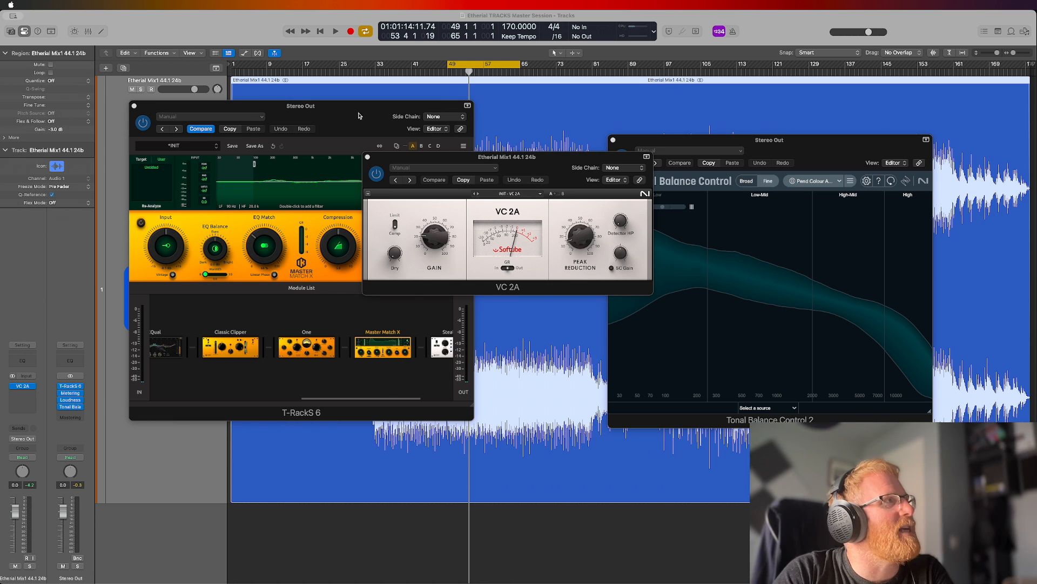
pyautogui.click(361, 115)
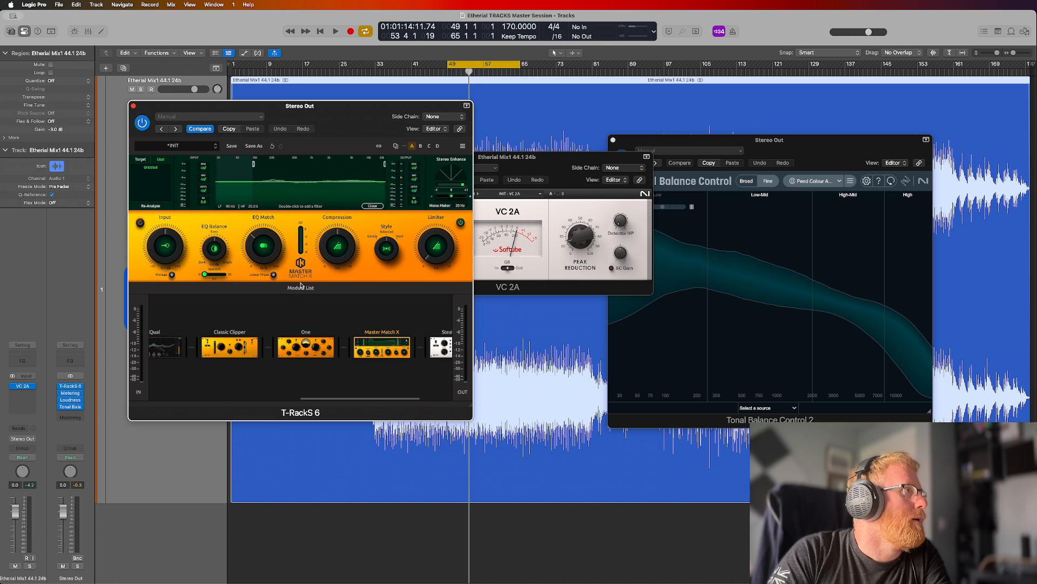
# Insert Channel Strip X between One and Master Match X in the T-RackS chain and open its controls.
pyautogui.click(301, 288)
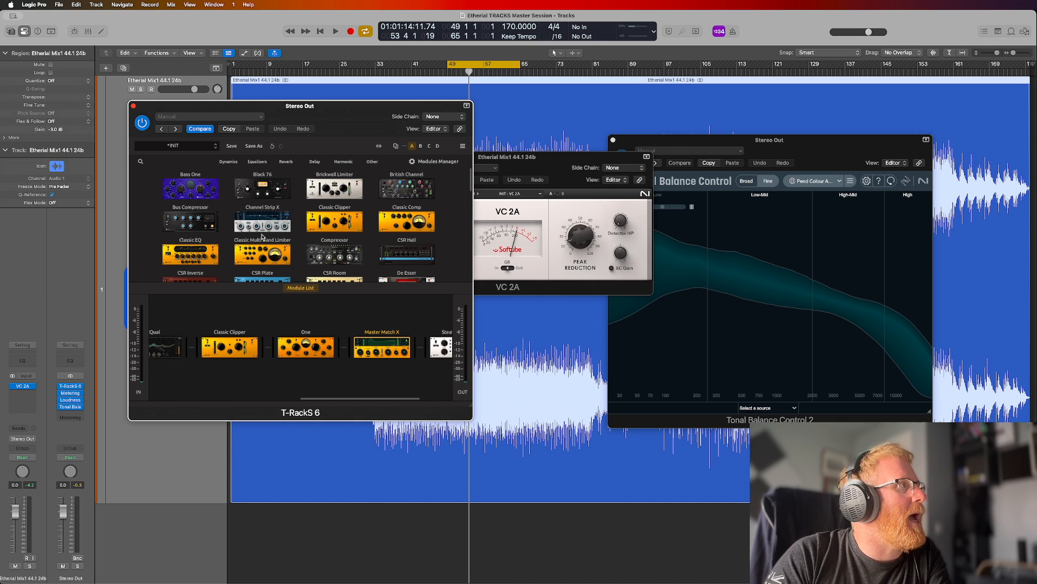
pyautogui.moveTo(260, 216); pyautogui.dragTo(382, 342)
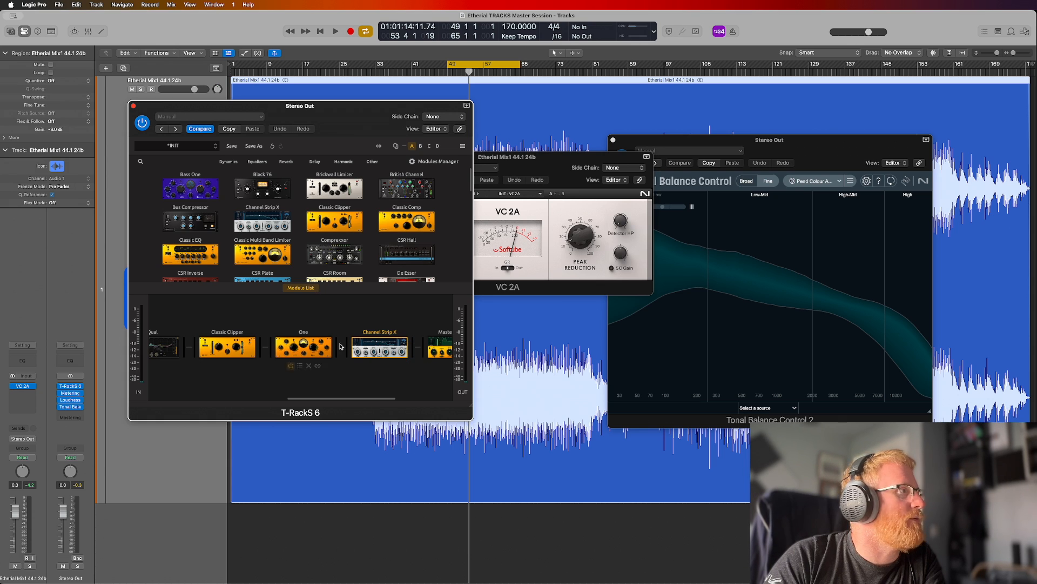
pyautogui.click(304, 288)
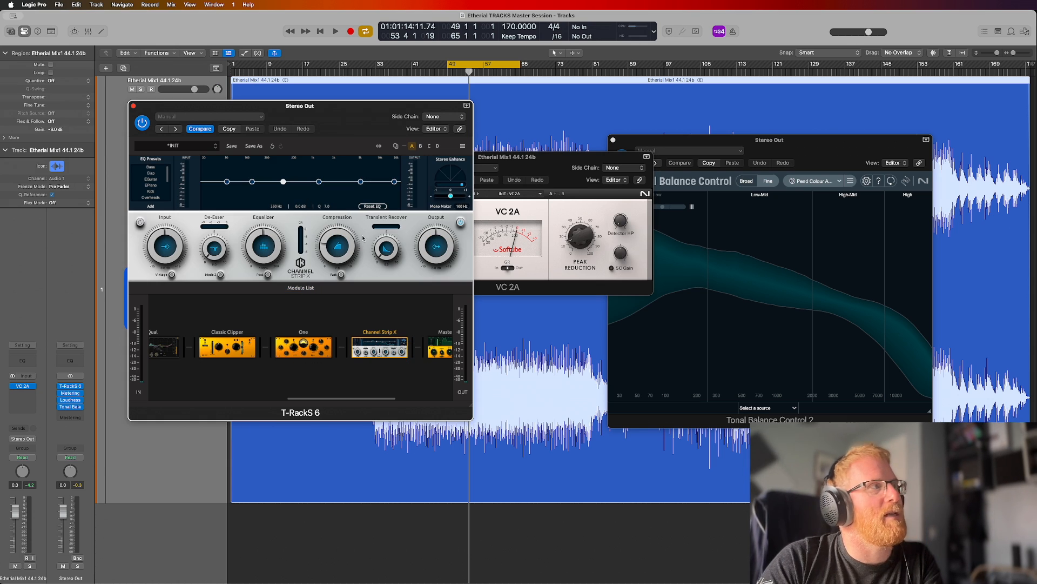
pyautogui.click(438, 346)
pyautogui.click(378, 351)
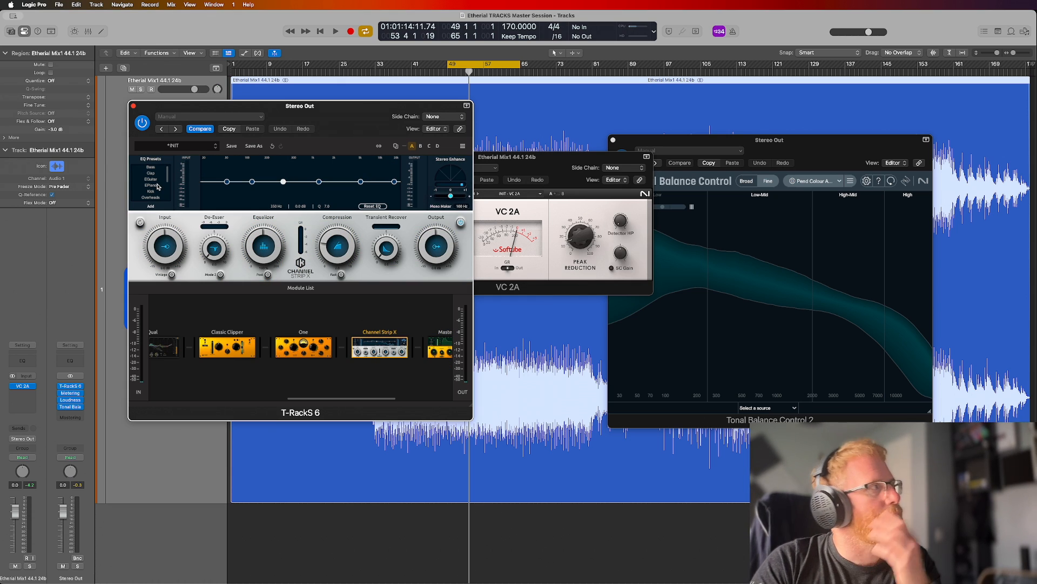
# Browse Channel Strip X's EQ presets and remove the module from the chain.
pyautogui.scroll(-2, 164, 175)
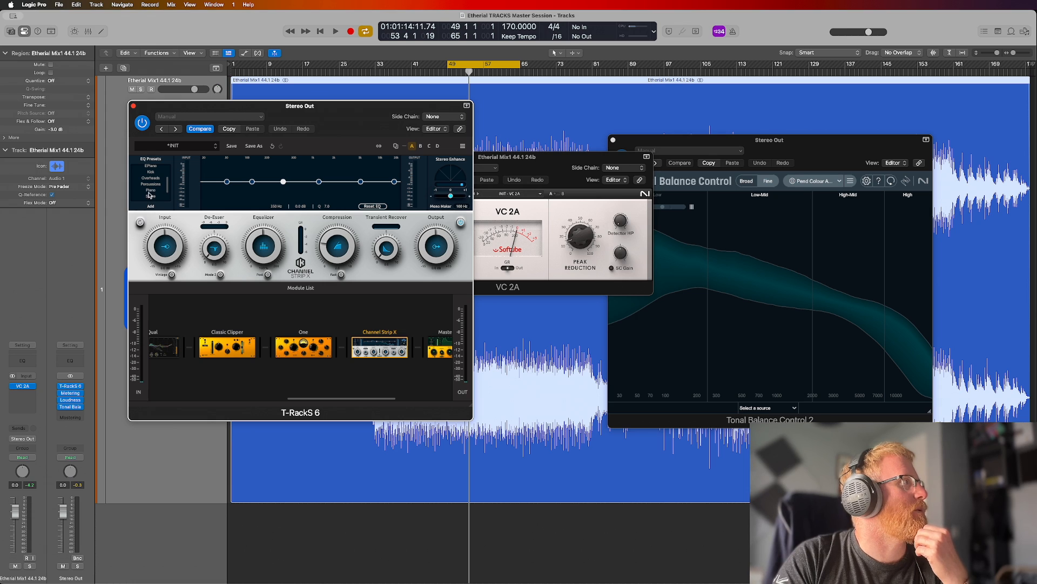
pyautogui.scroll(2, 165, 186)
pyautogui.moveTo(389, 368)
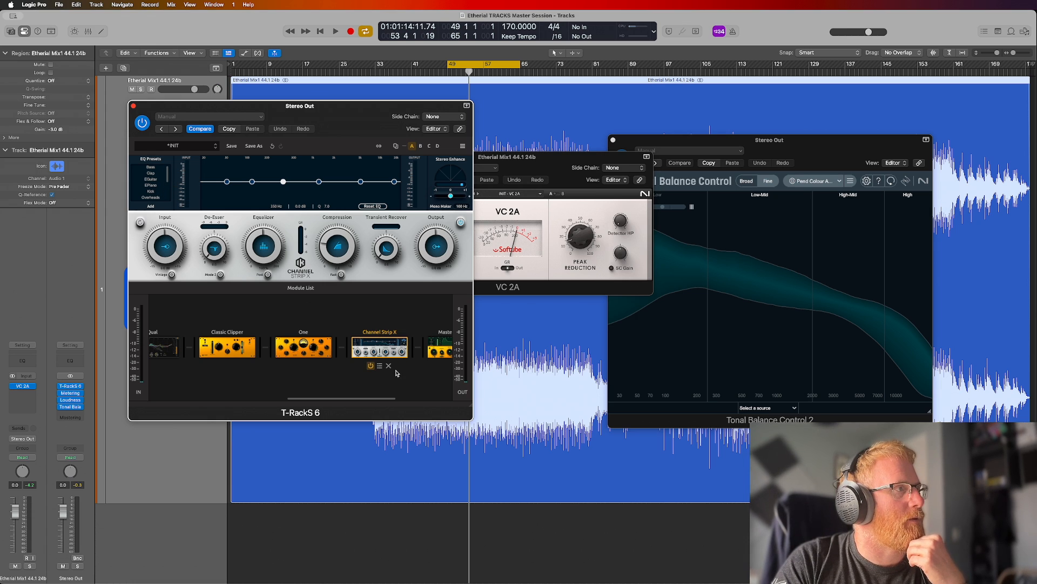
pyautogui.click(389, 367)
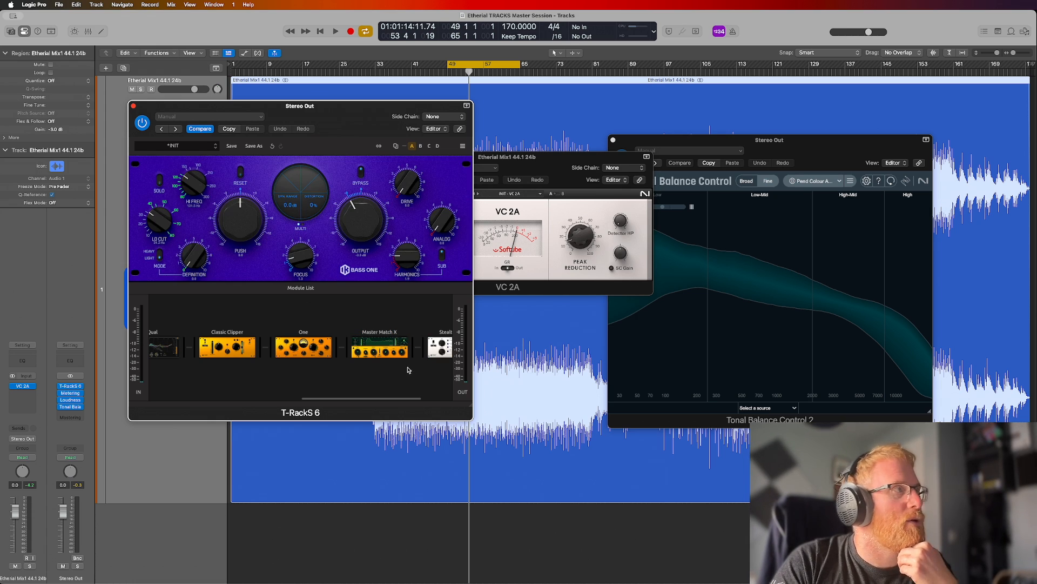
# Try the Pusher module between EQual and Classic Clipper, look over its controls, and remove it.
pyautogui.click(296, 288)
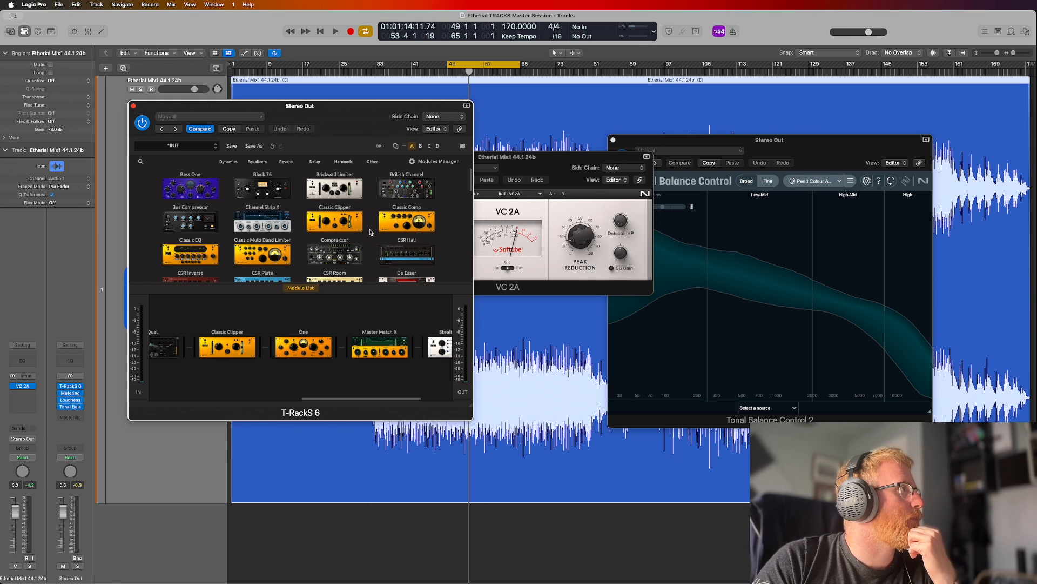
pyautogui.scroll(-5, 370, 232)
pyautogui.scroll(-8, 366, 230)
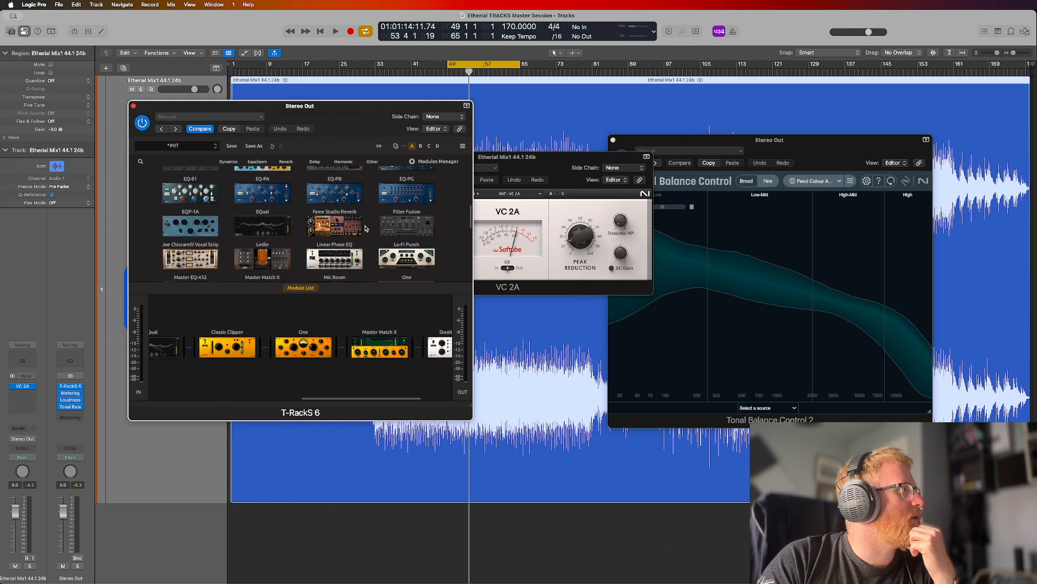
pyautogui.scroll(-1, 365, 228)
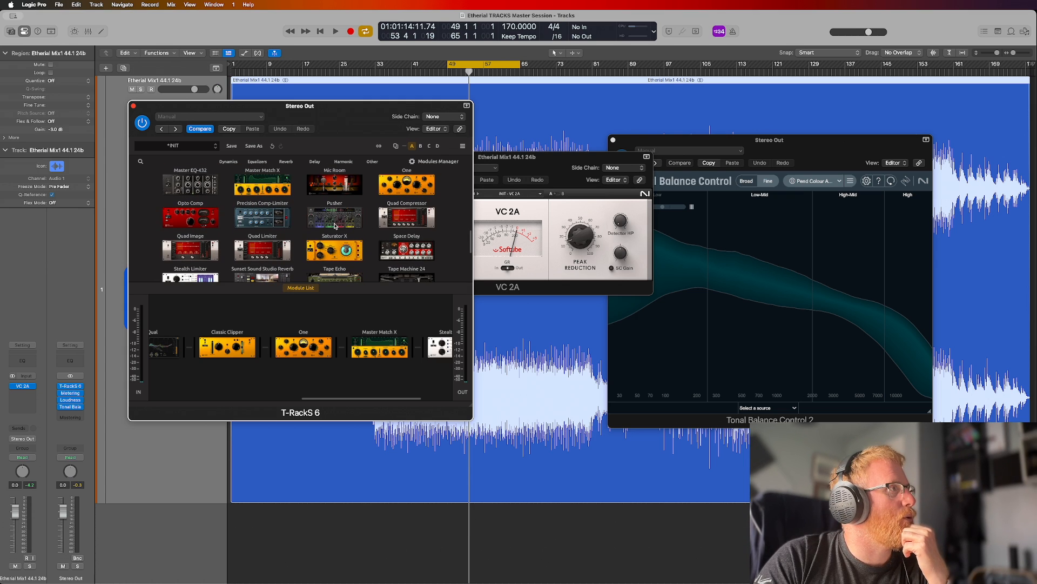
pyautogui.moveTo(335, 226); pyautogui.dragTo(216, 342)
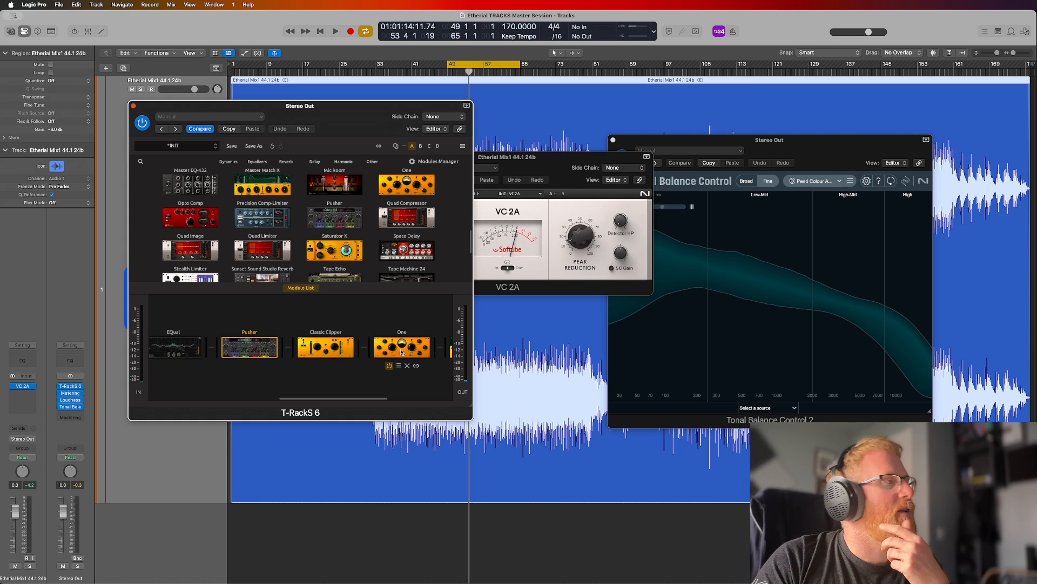
pyautogui.click(256, 352)
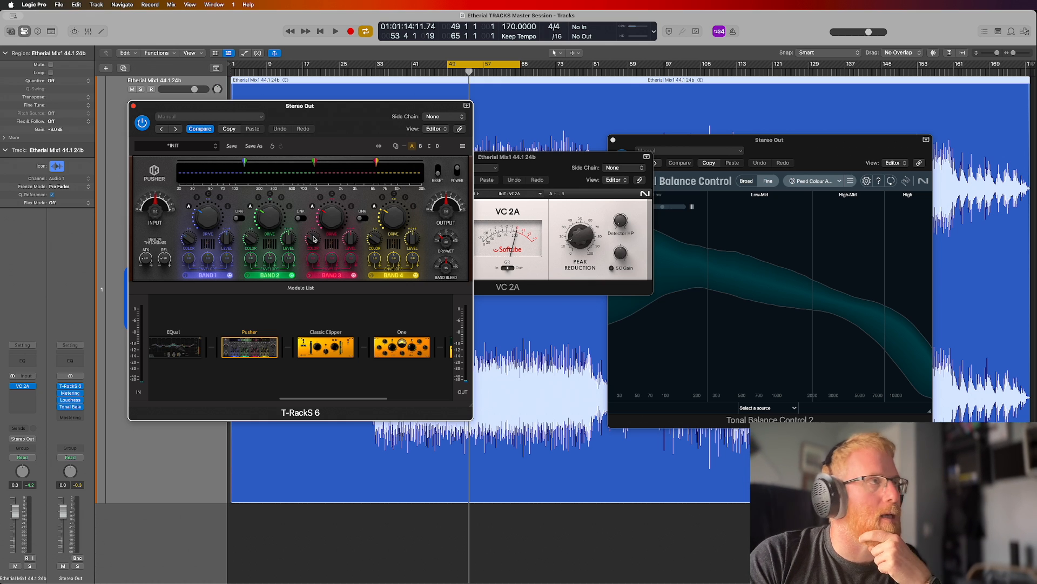
pyautogui.moveTo(261, 364)
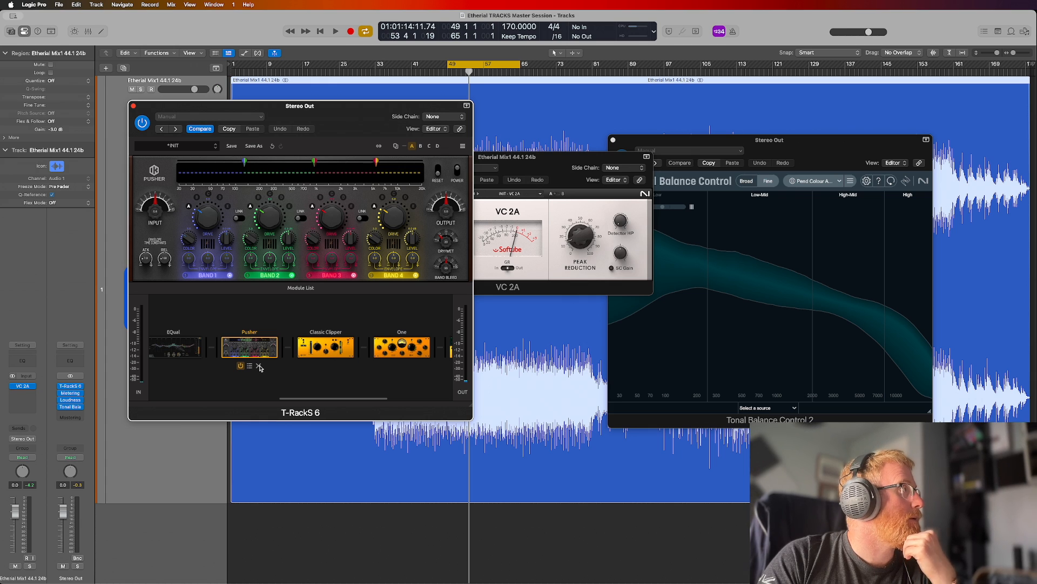
pyautogui.click(260, 366)
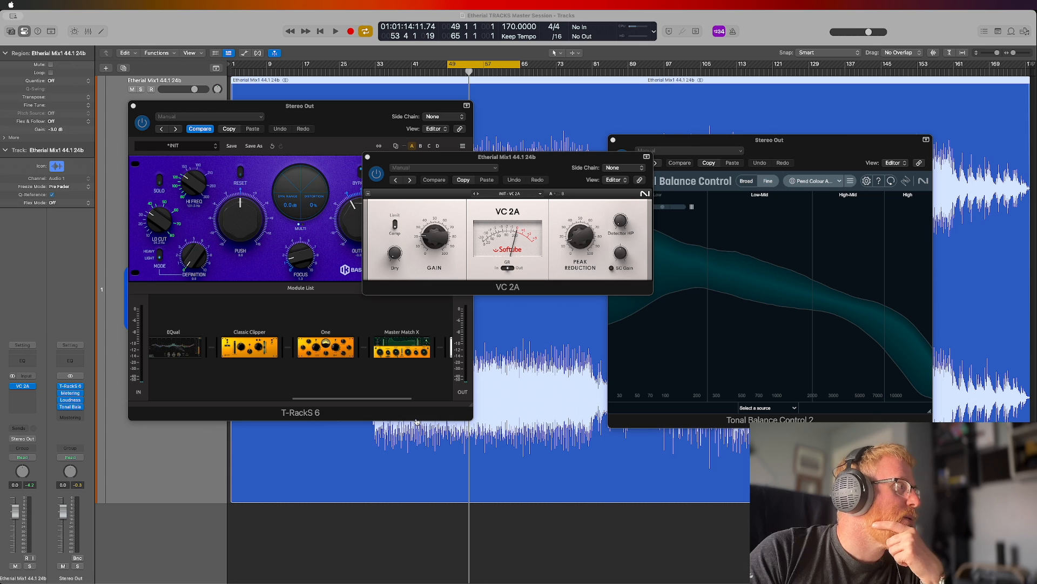
# Replace VC 2A on the Etherial Mix1 track with the stereo version of Softube Dirty Tape and open its window.
pyautogui.click(18, 389)
pyautogui.moveTo(59, 567)
pyautogui.moveTo(146, 520)
pyautogui.moveTo(205, 519)
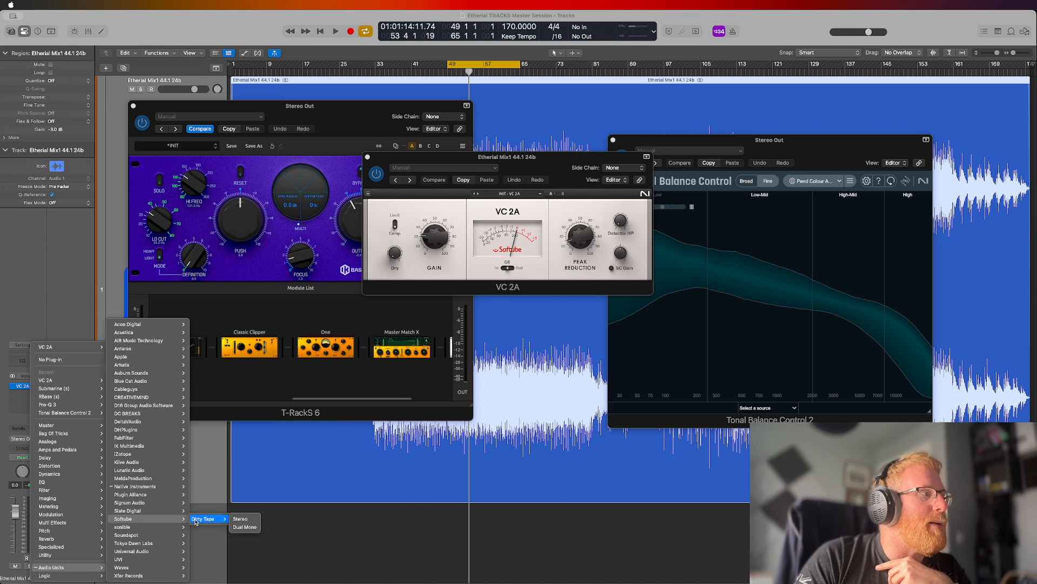
pyautogui.click(238, 519)
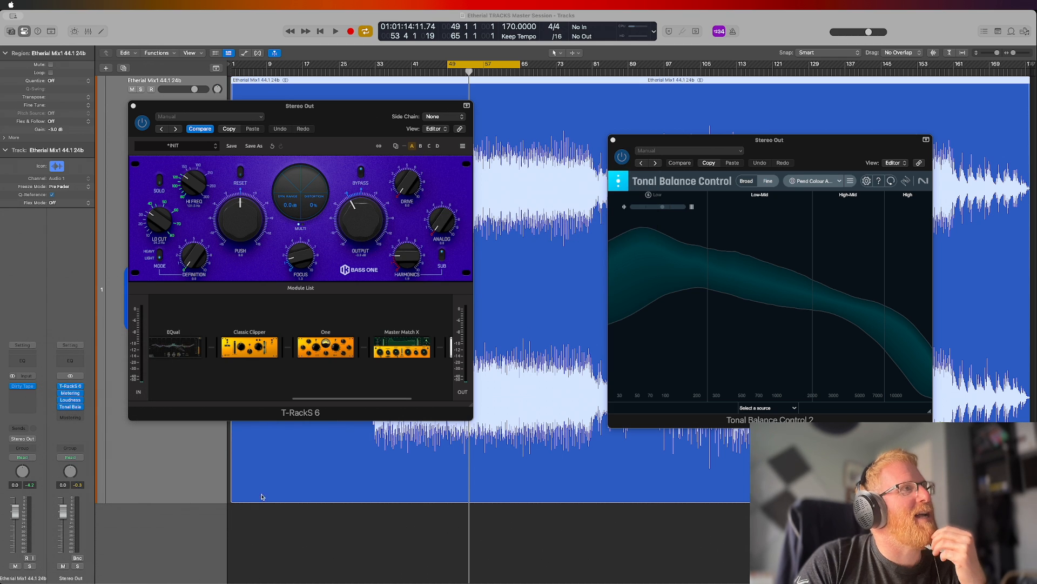
pyautogui.click(24, 387)
pyautogui.moveTo(357, 116); pyautogui.dragTo(525, 115)
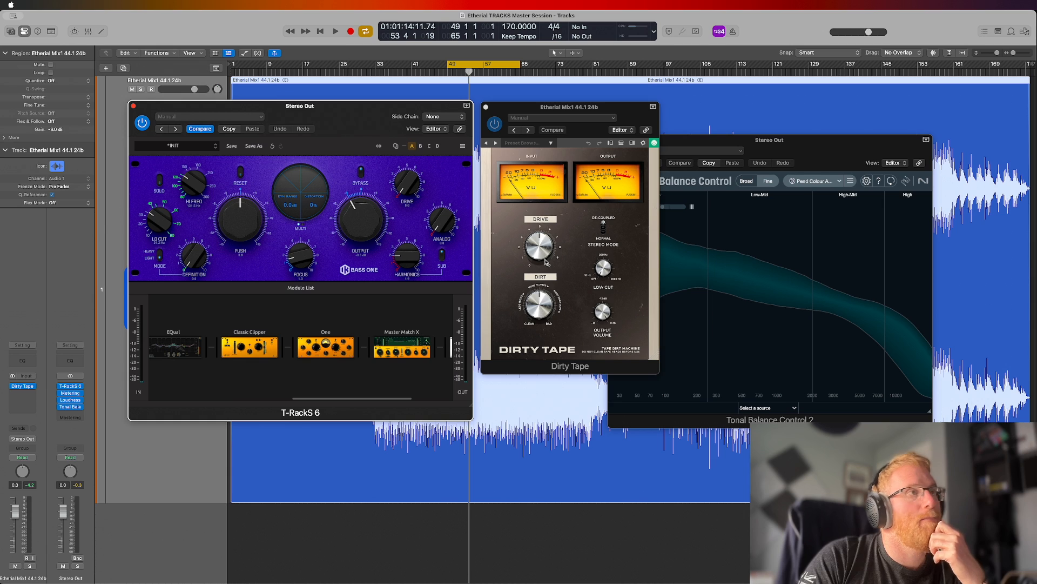
# Replace Dirty Tape on the Etherial Mix1 track with Native Instruments VC 160.
pyautogui.click(26, 385)
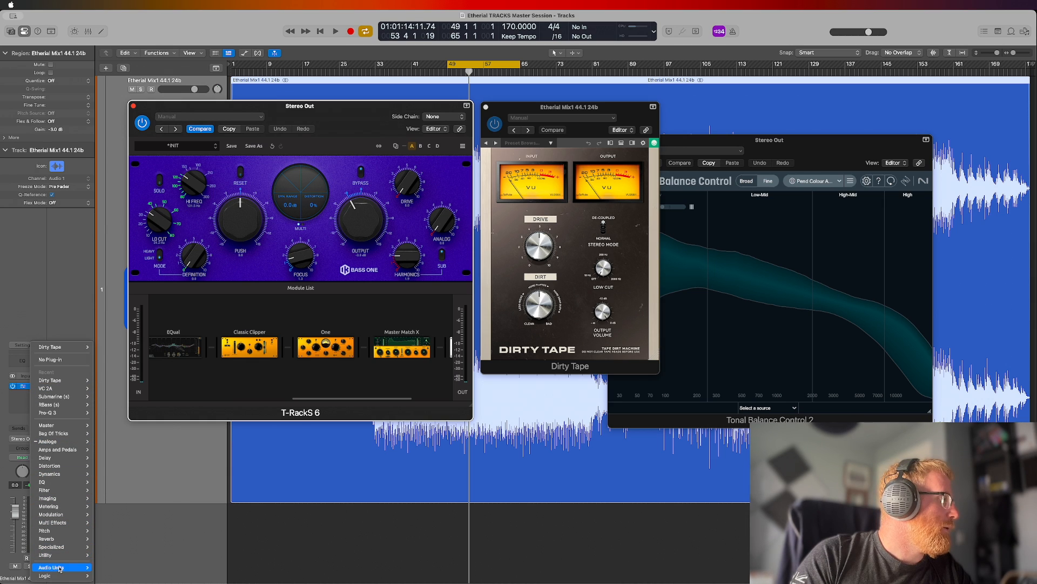
pyautogui.moveTo(59, 567)
pyautogui.moveTo(134, 486)
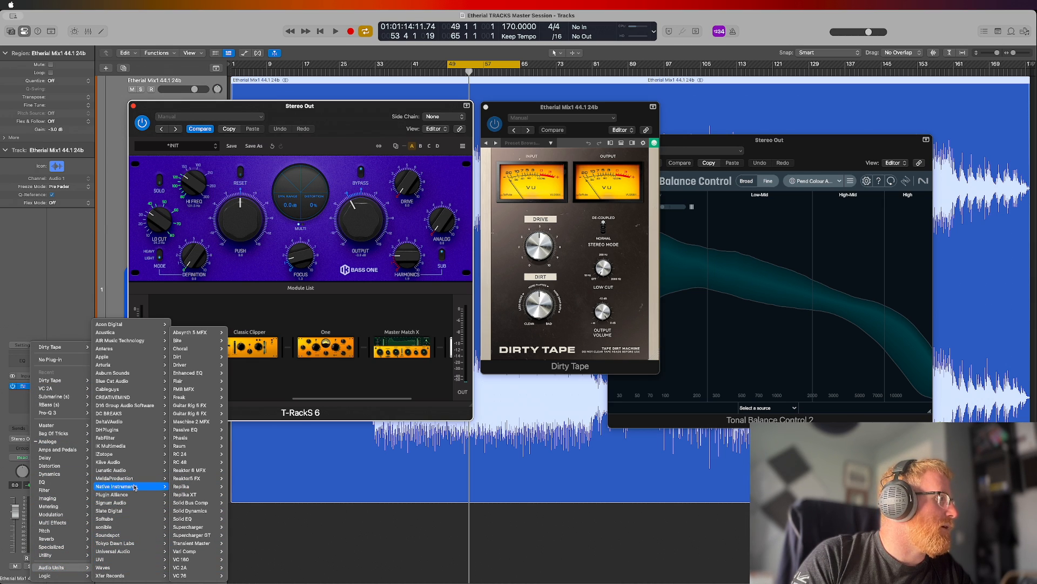
pyautogui.click(199, 563)
# Add Native Instruments Vari Comp in the effect slot below VC 160 on the Etherial Mix1 track.
pyautogui.click(22, 395)
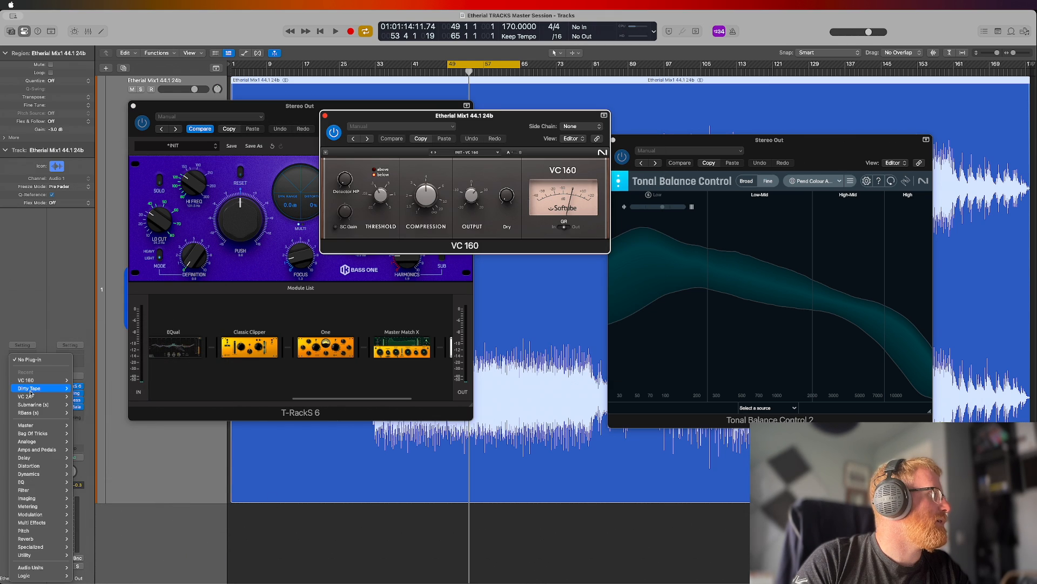
pyautogui.moveTo(52, 569)
pyautogui.moveTo(90, 575)
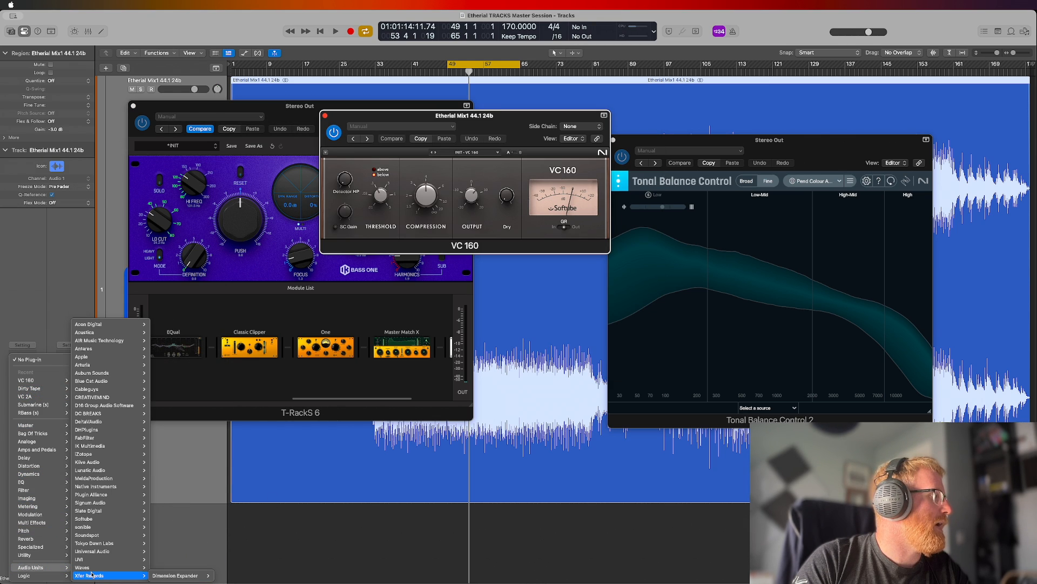
pyautogui.moveTo(95, 486)
pyautogui.moveTo(162, 575)
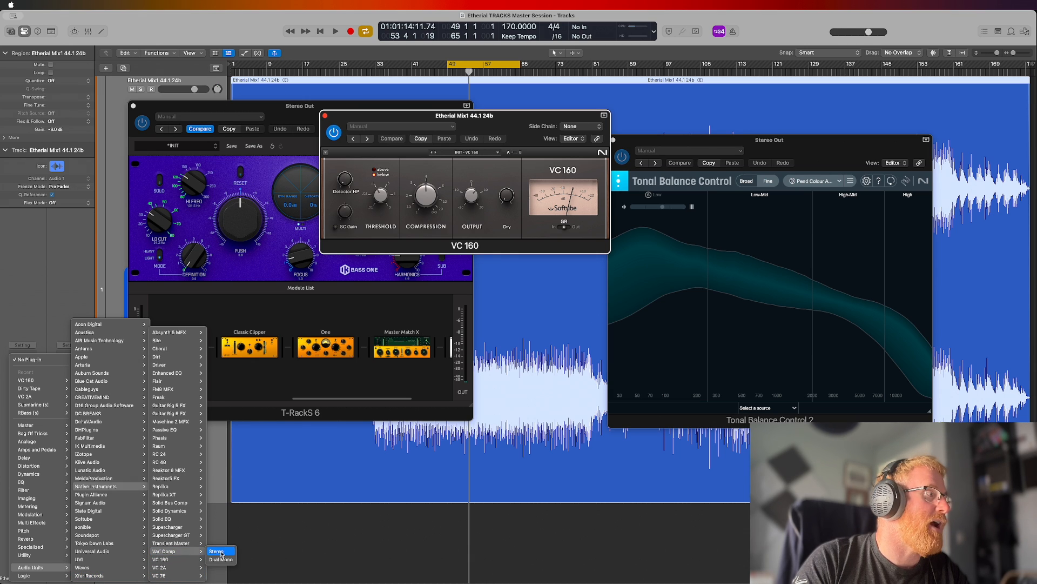
pyautogui.click(217, 568)
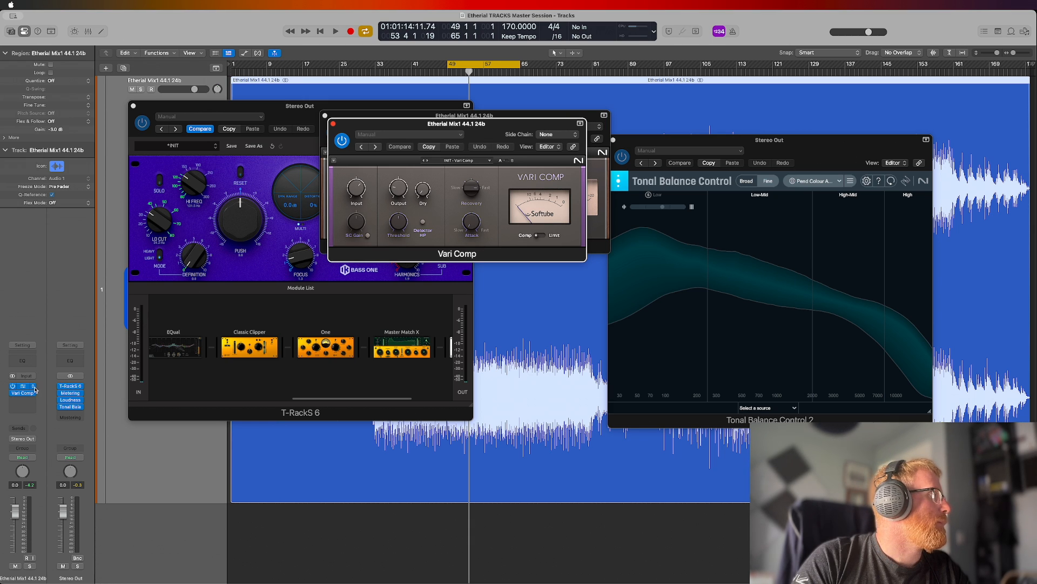
# Remove VC 160 and Vari Comp from the Etherial Mix1 track's effect slots.
pyautogui.click(32, 386)
pyautogui.click(55, 359)
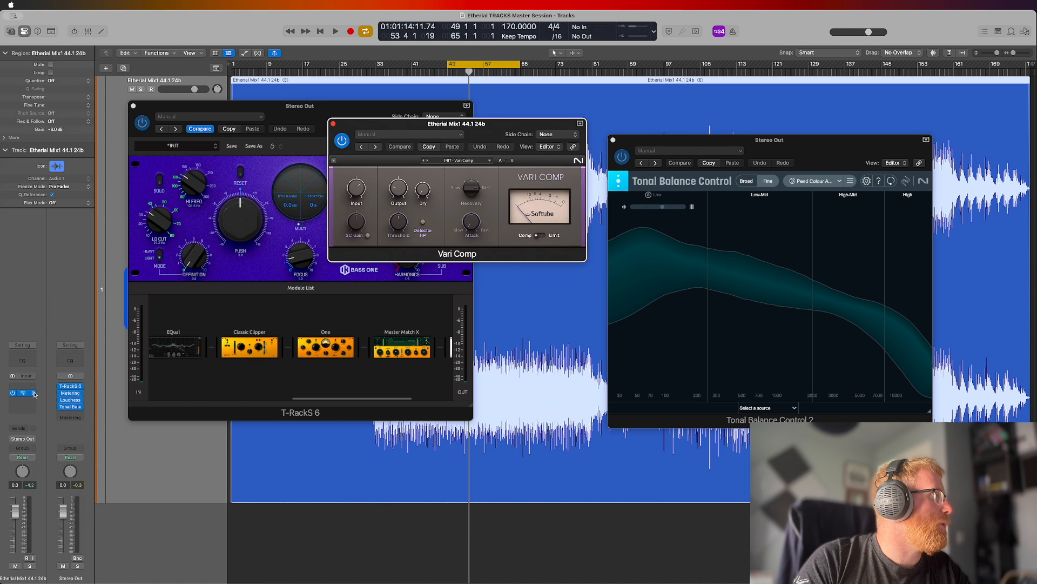
pyautogui.click(31, 393)
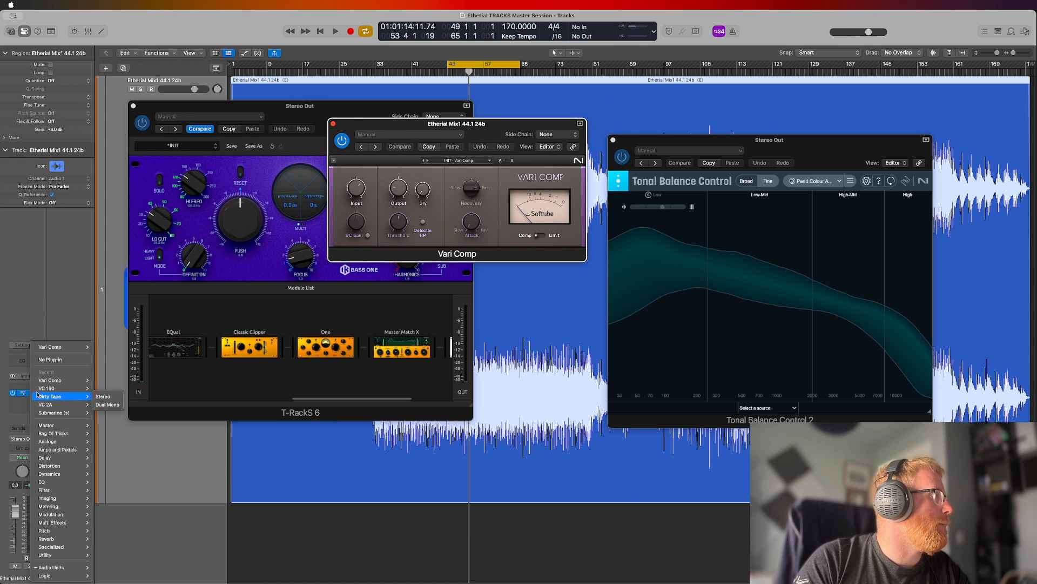
pyautogui.click(64, 360)
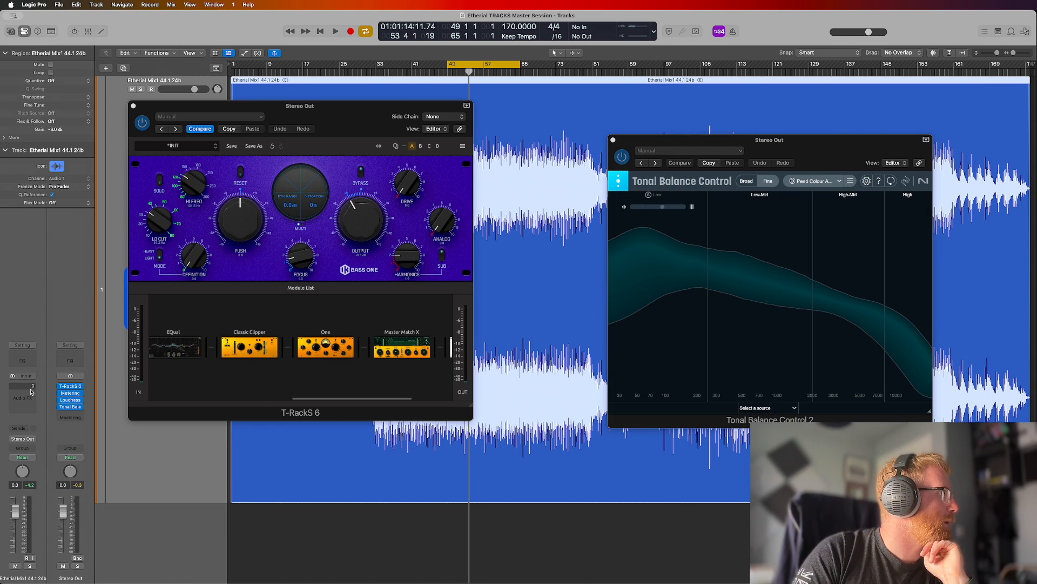
# Browse the available Audio Units plug-ins by manufacturer for the Etherial Mix1 track's empty effect slot, without choosing one.
pyautogui.click(31, 391)
pyautogui.moveTo(45, 427)
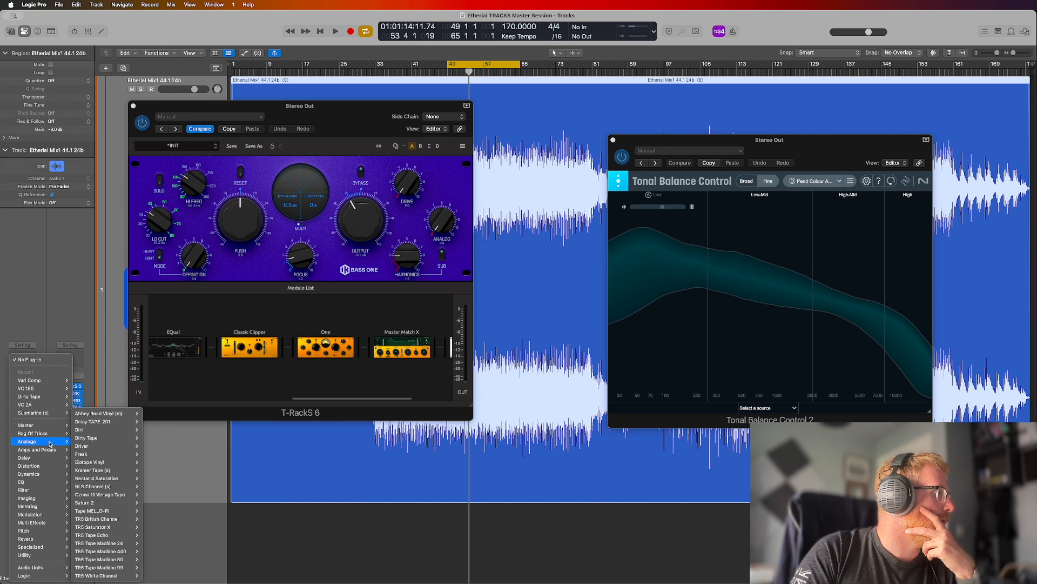
pyautogui.moveTo(51, 466)
pyautogui.moveTo(47, 572)
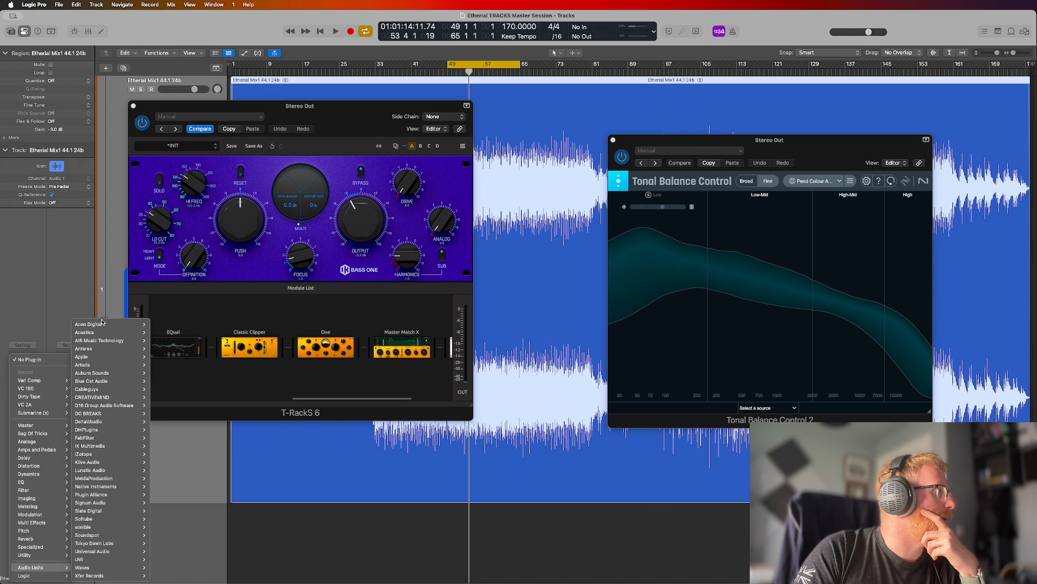
pyautogui.moveTo(103, 323)
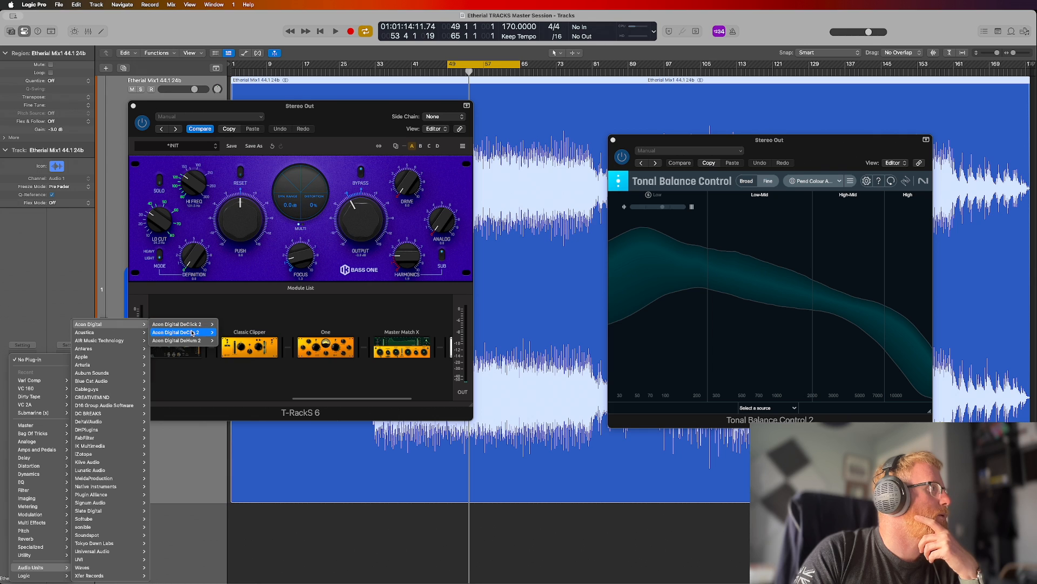
pyautogui.moveTo(121, 337)
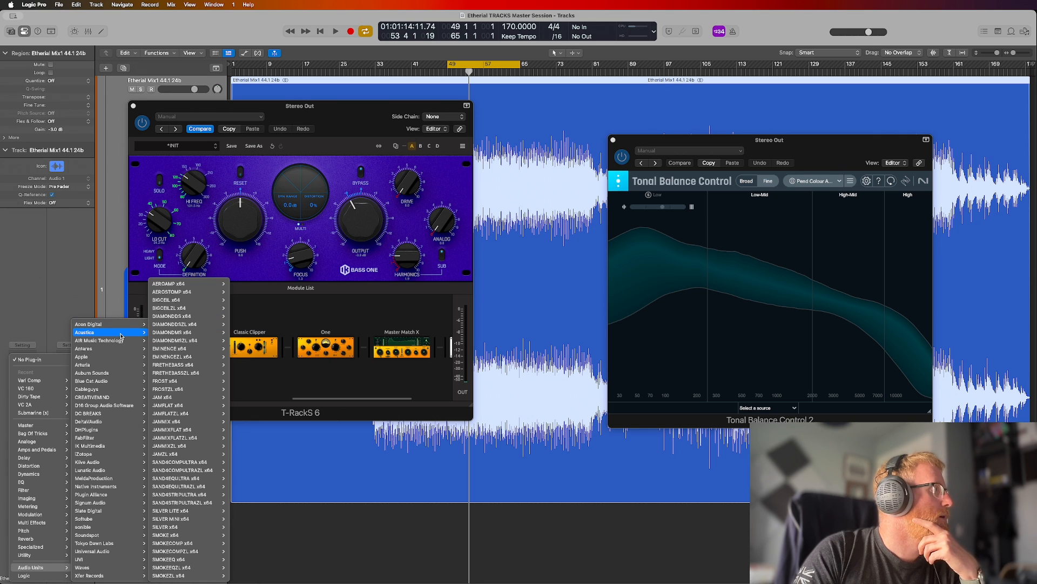
pyautogui.moveTo(179, 341)
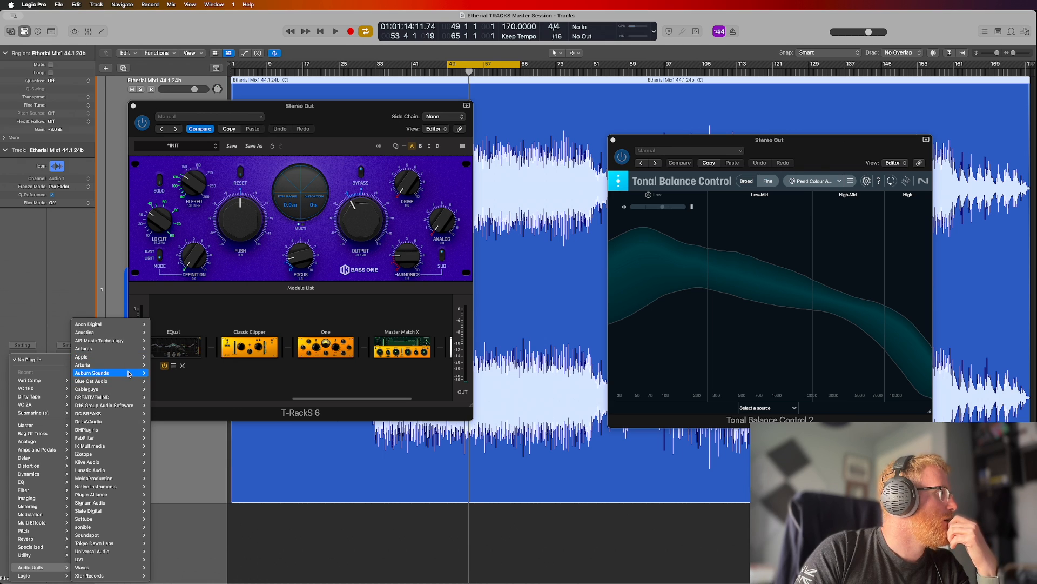
pyautogui.moveTo(128, 381)
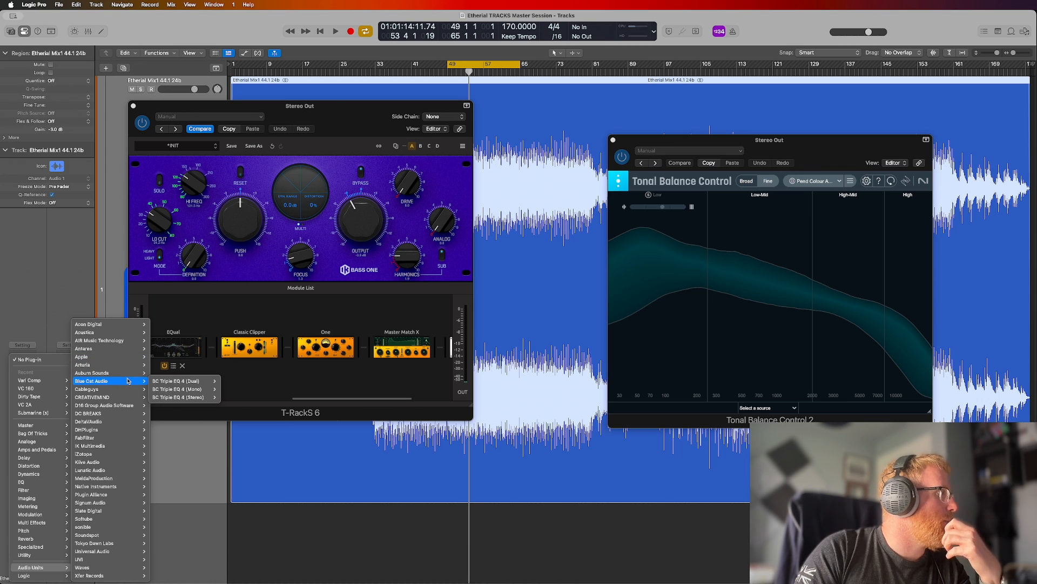
pyautogui.moveTo(125, 400)
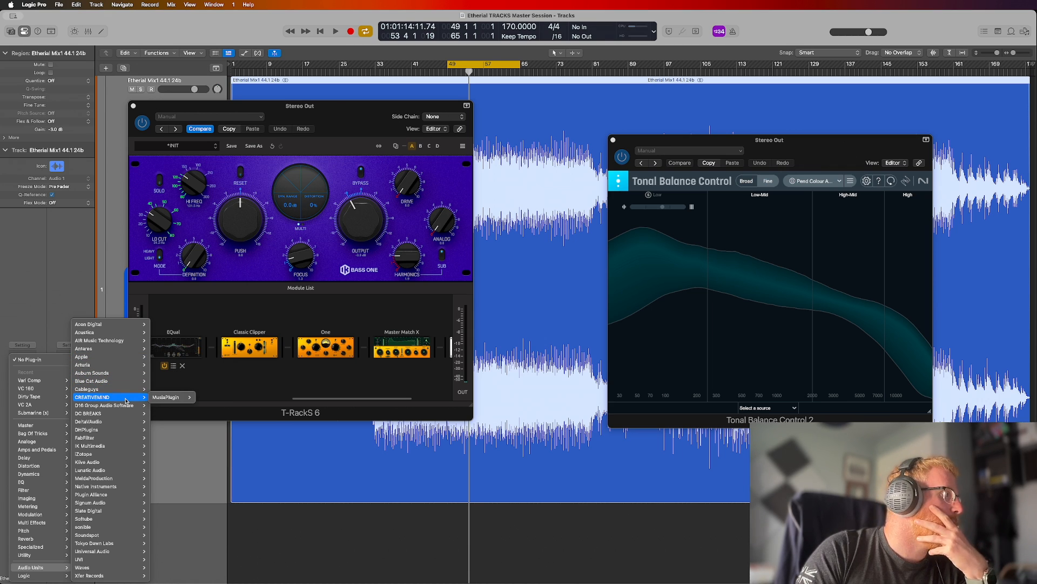
pyautogui.moveTo(132, 531)
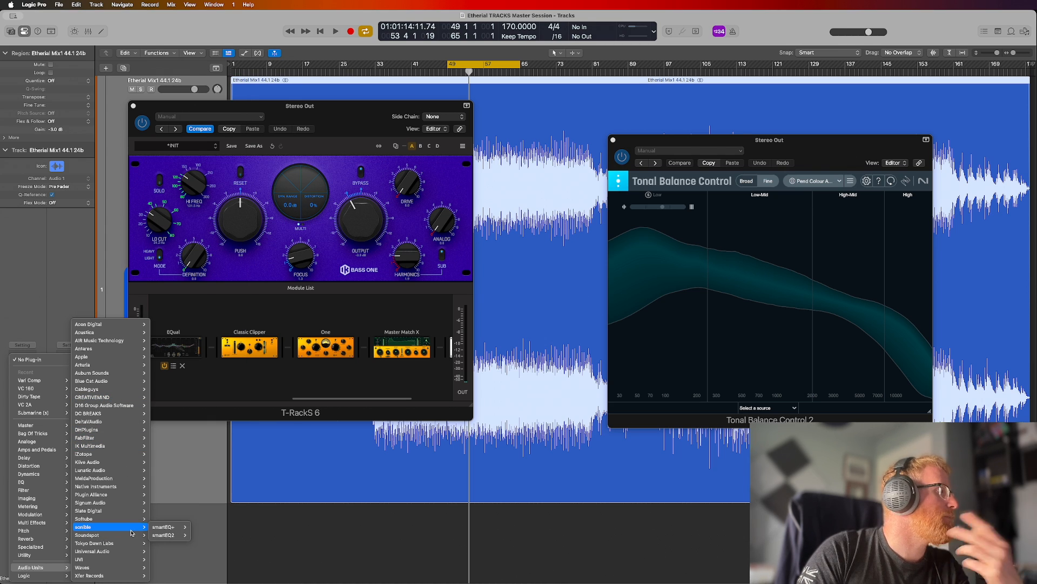
pyautogui.moveTo(184, 530)
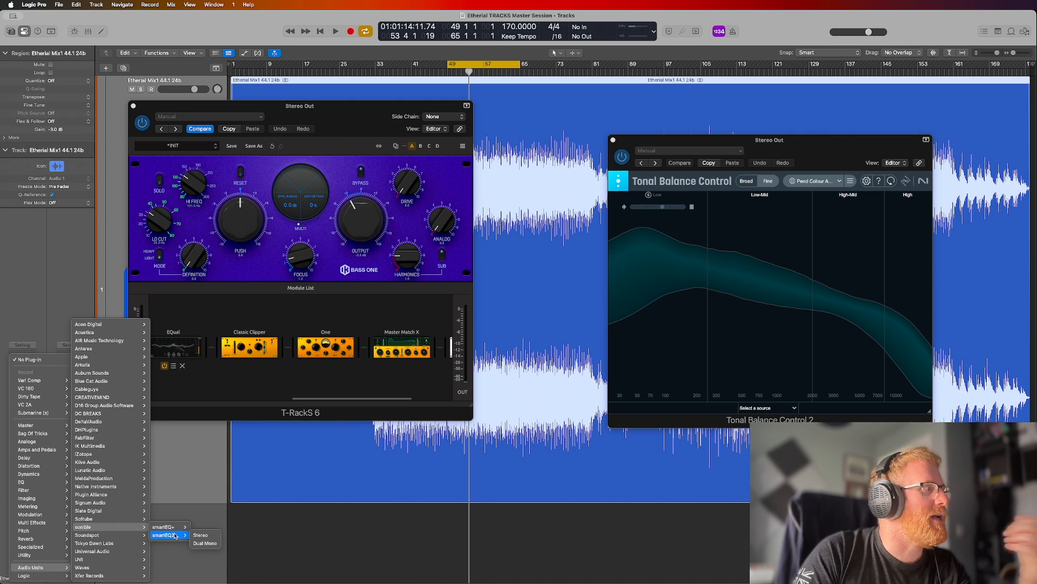
pyautogui.moveTo(119, 560)
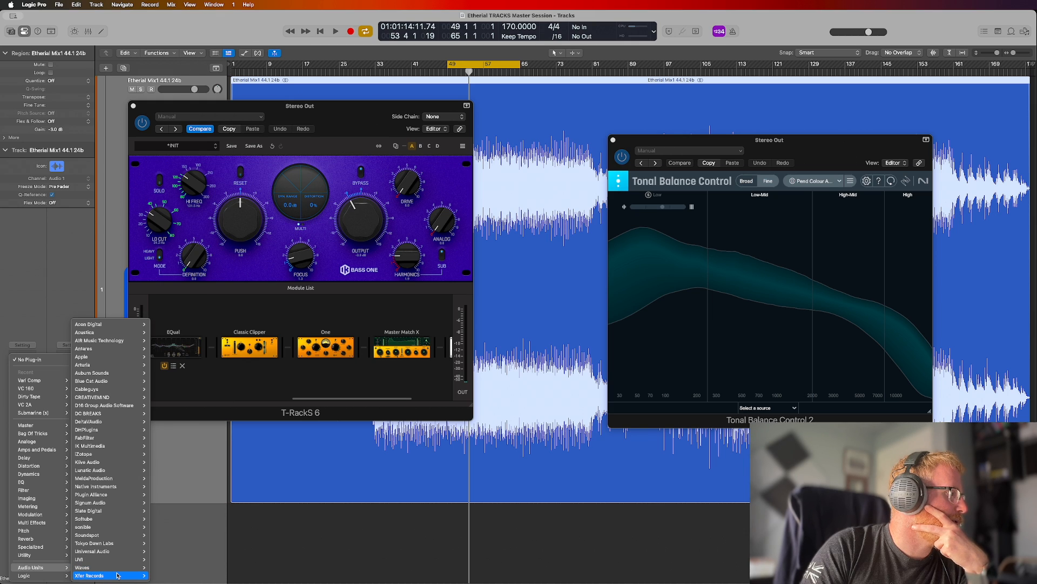
pyautogui.click(418, 364)
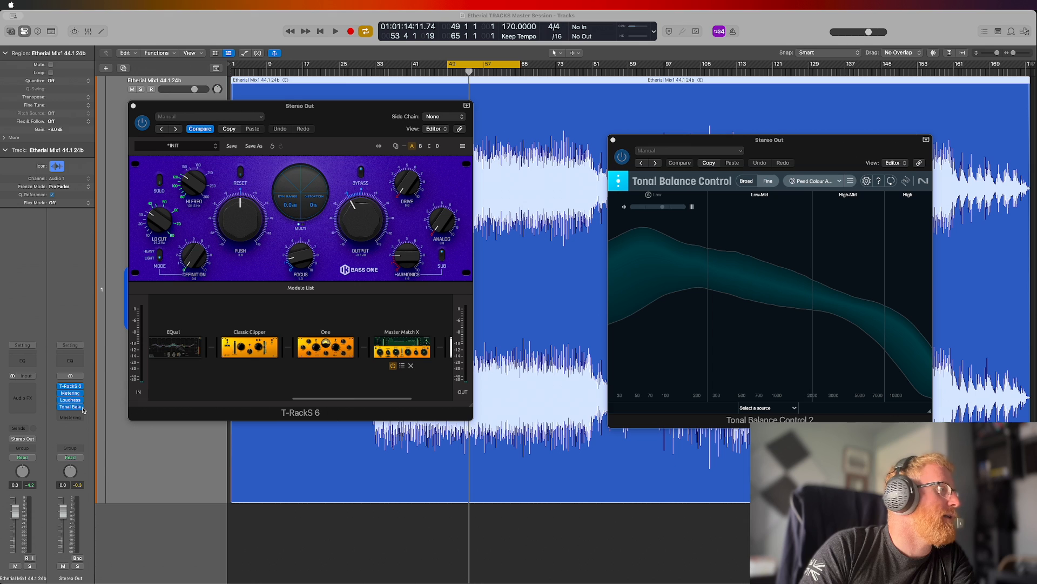
# Close the Tonal Balance Control window and return the playhead to the start of the song.
pyautogui.moveTo(781, 142); pyautogui.dragTo(754, 117)
pyautogui.click(588, 115)
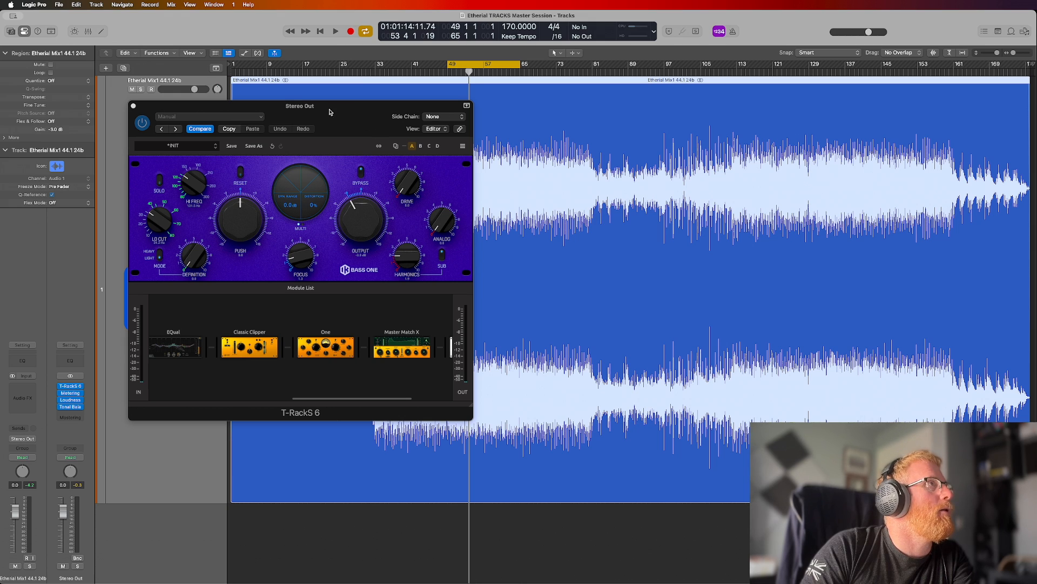
pyautogui.moveTo(329, 111); pyautogui.dragTo(638, 113)
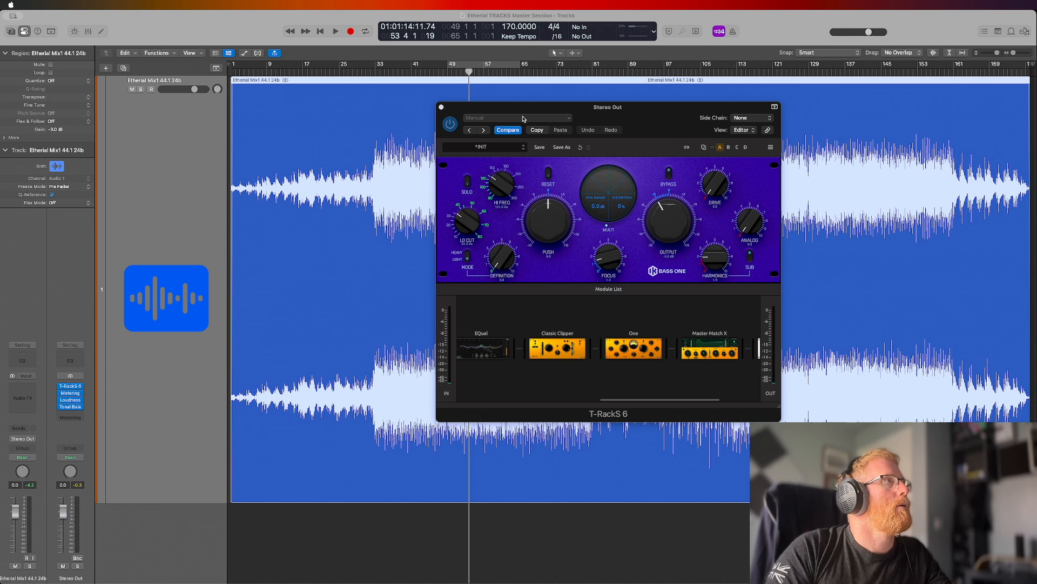
pyautogui.press('Return')
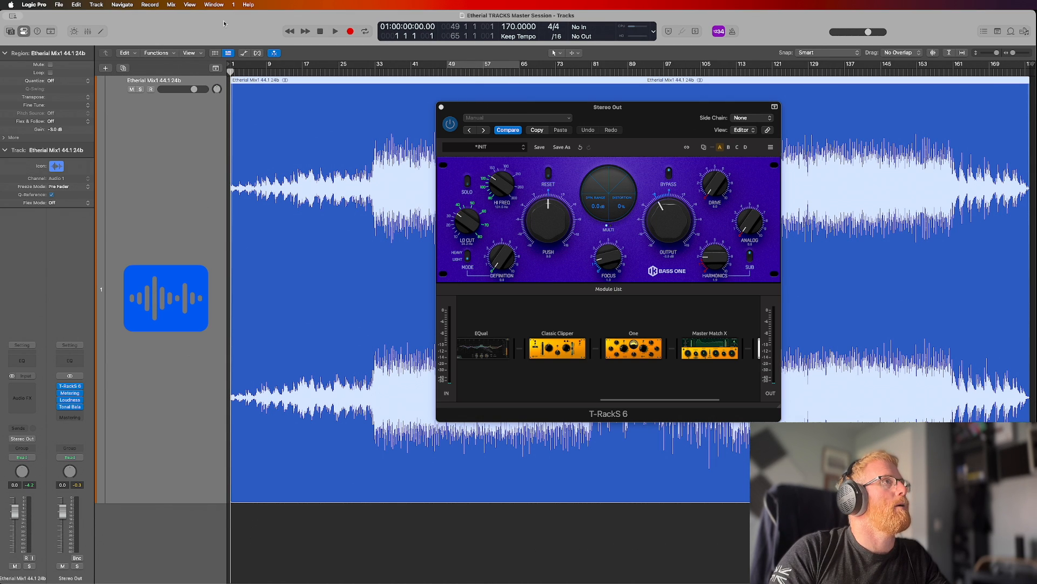
# Reduce the height of the Etherial Mix1 track and move the T-RackS 6 window so more of the waveform shows.
pyautogui.moveTo(728, 112); pyautogui.dragTo(553, 143)
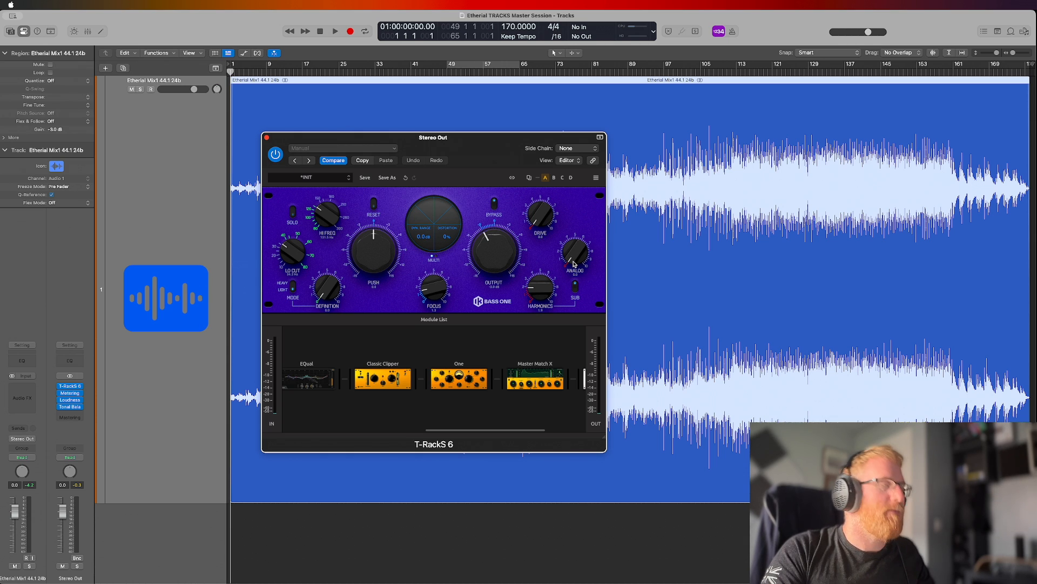
pyautogui.scroll(-5, 667, 239)
pyautogui.moveTo(449, 142); pyautogui.dragTo(389, 166)
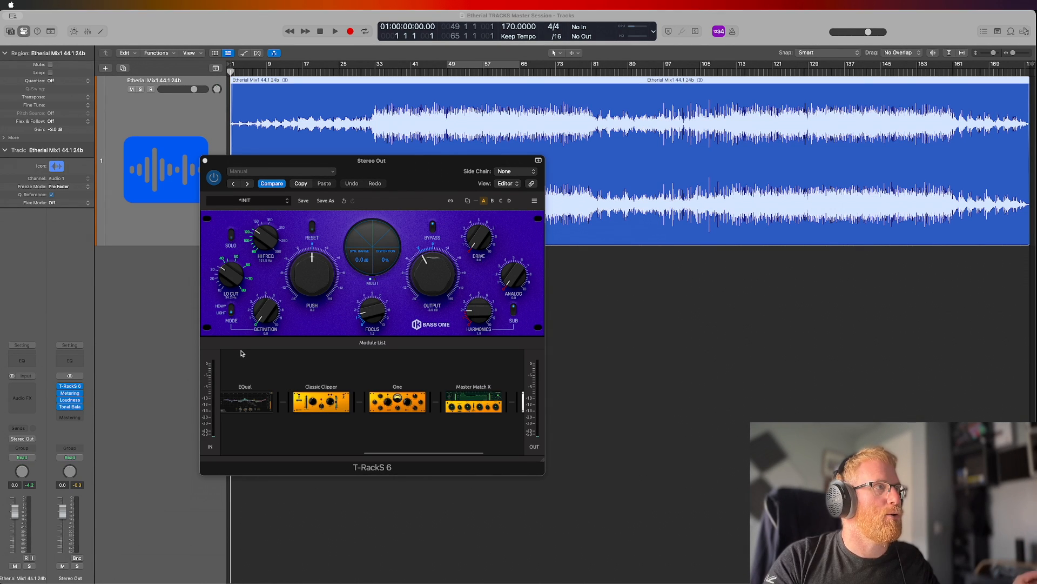
pyautogui.click(160, 368)
# Insert the stereo version of Bus FORCE from the Master category on the Etherial Mix1 track.
pyautogui.click(26, 388)
pyautogui.moveTo(39, 424)
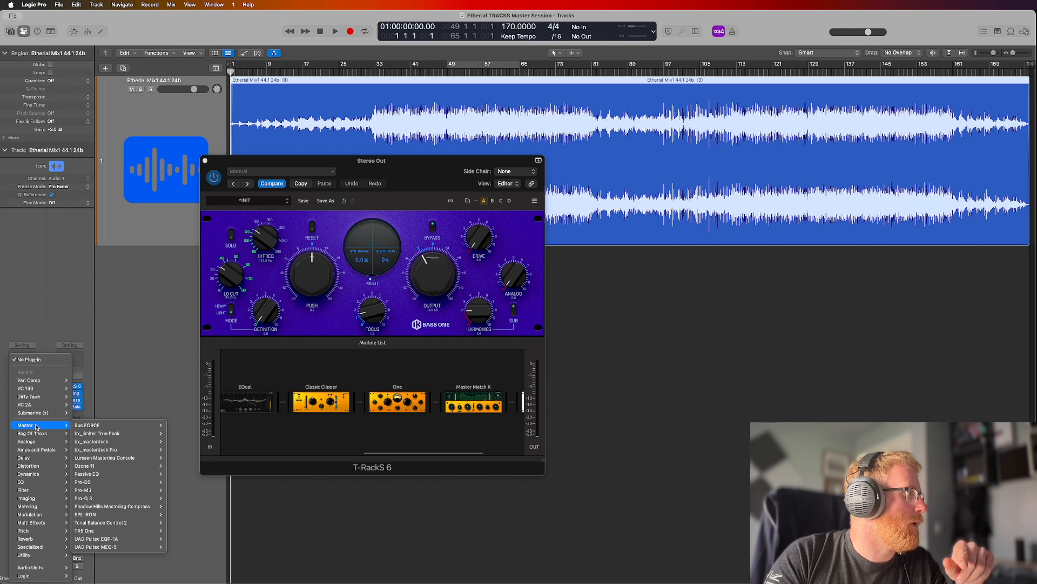
pyautogui.moveTo(161, 425)
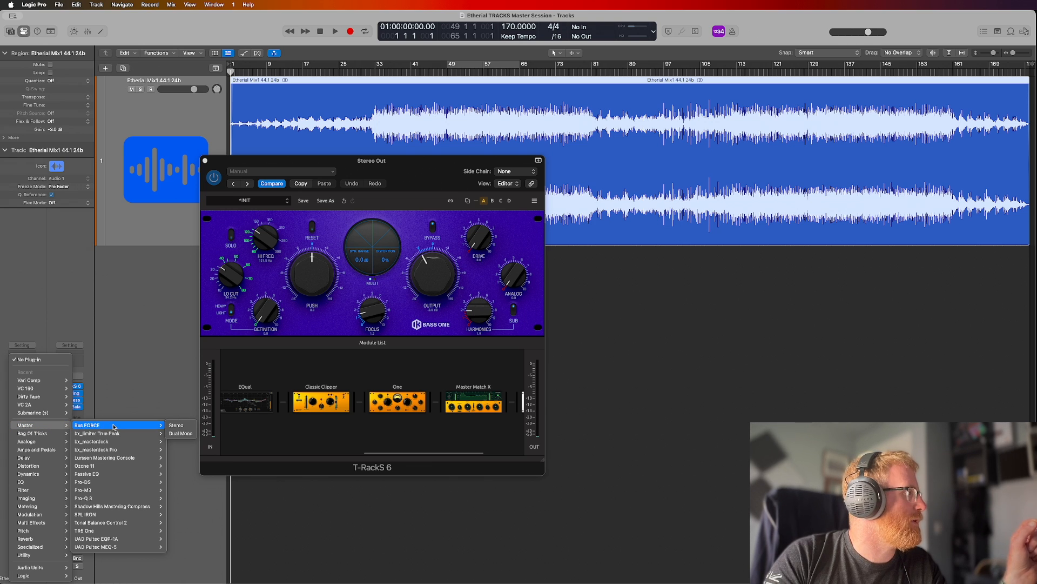
pyautogui.click(172, 425)
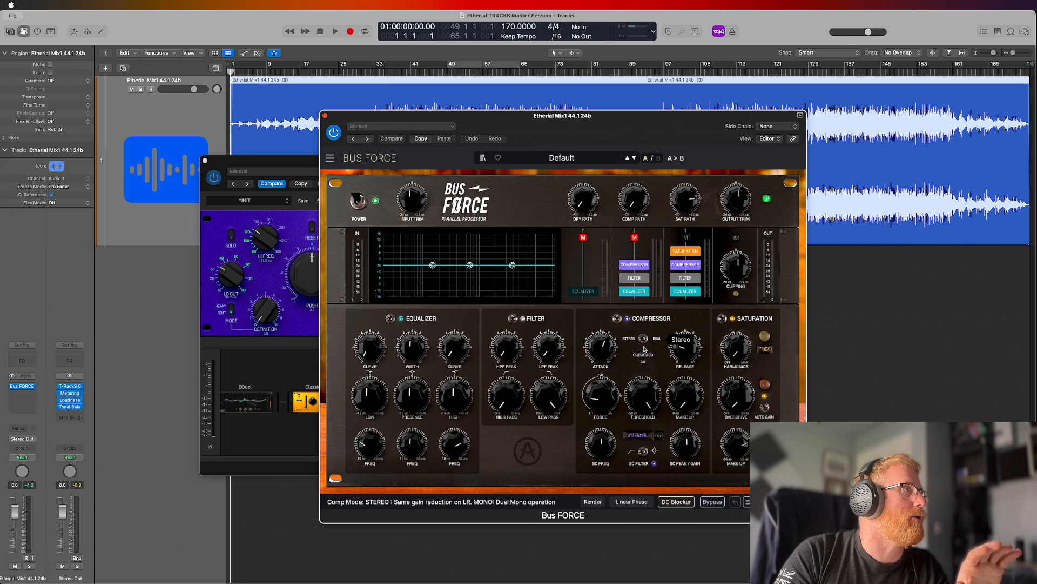
# Replace Bus FORCE on the Etherial Mix1 track with the stereo version of Efx MOTIONS from the Bag Of Tricks category.
pyautogui.click(35, 390)
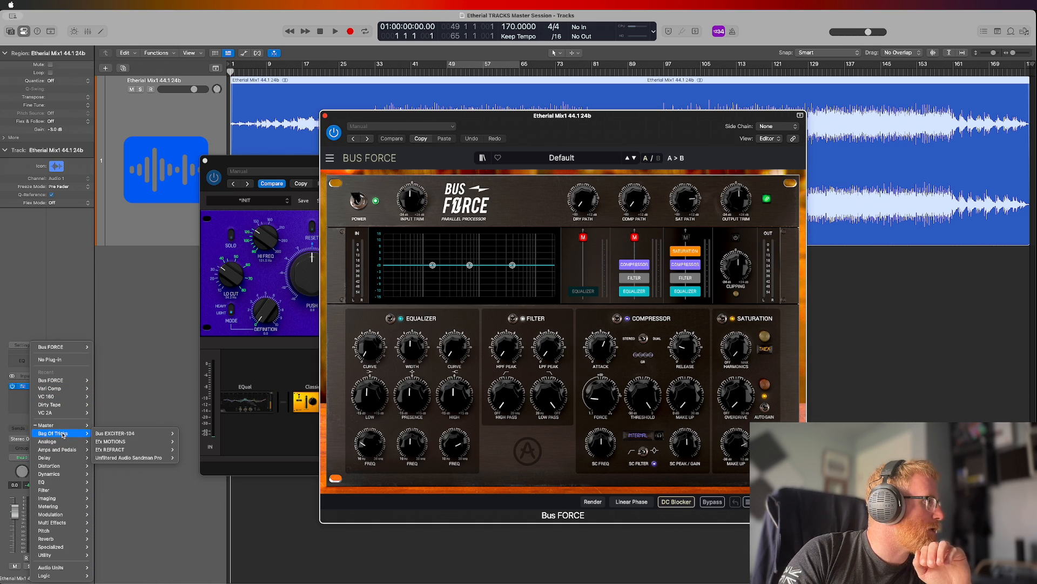
pyautogui.moveTo(106, 435)
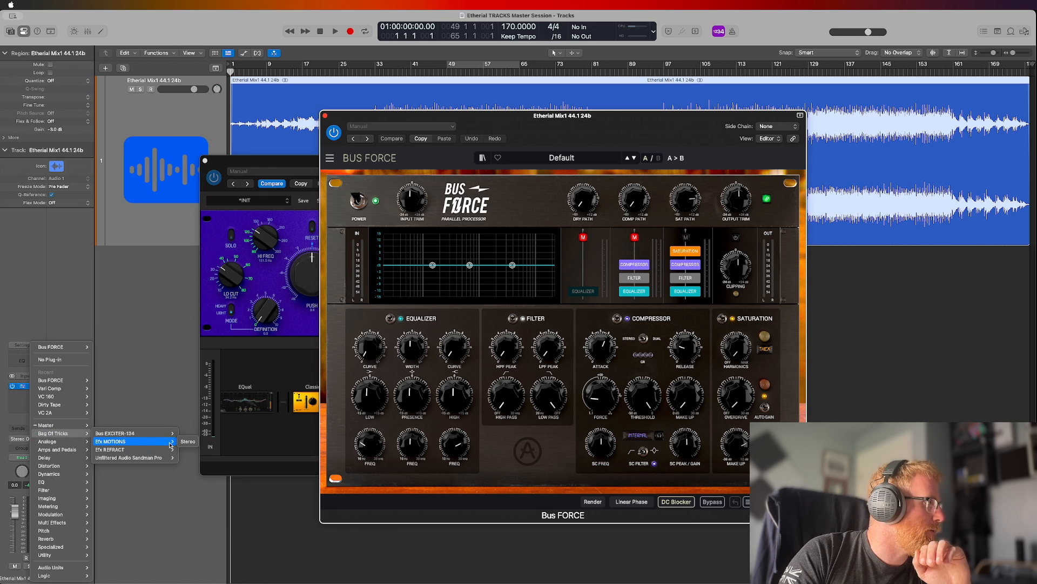
pyautogui.click(187, 442)
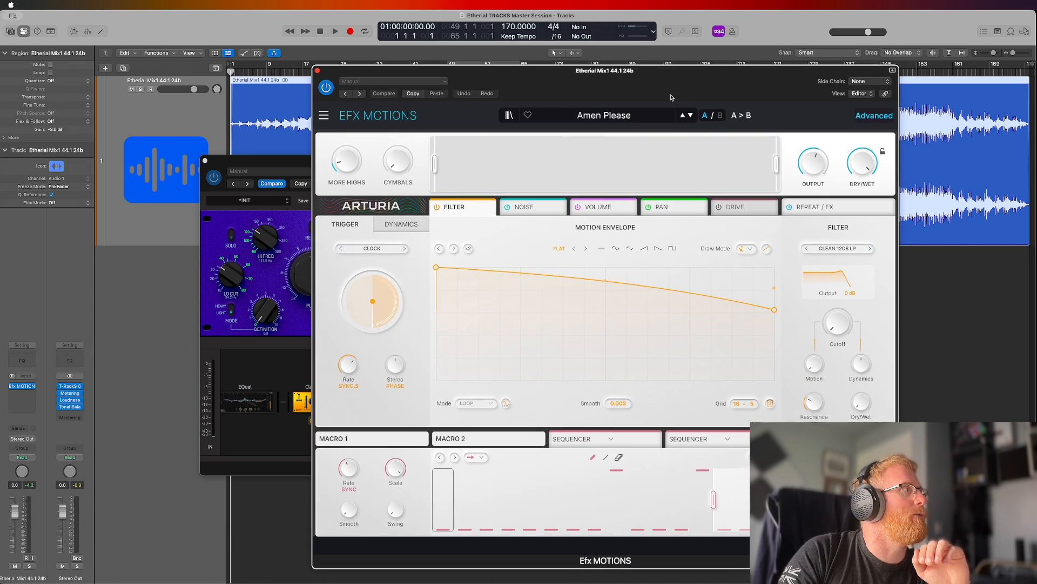
# Loop playback over bars 1 to 9 and audition the Efx MOTIONS presets Circulate and Deteriorate.
pyautogui.moveTo(232, 66); pyautogui.dragTo(231, 70)
pyautogui.press('space')
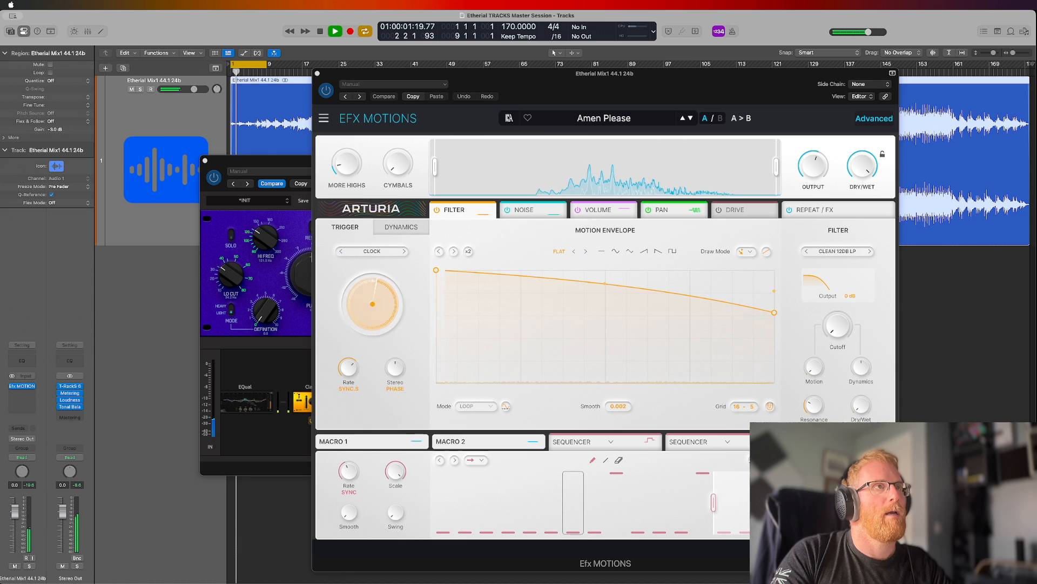
pyautogui.click(692, 118)
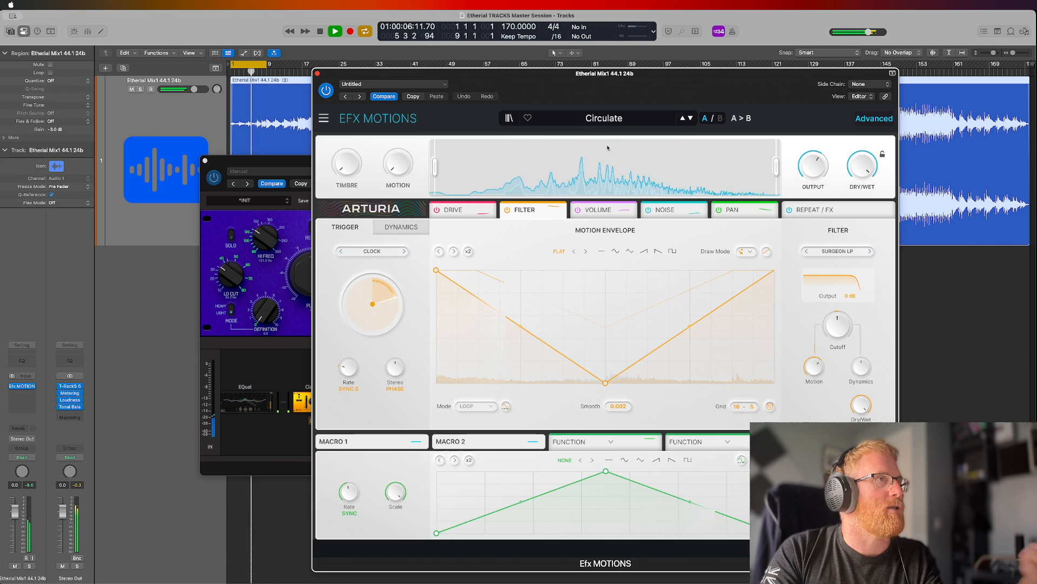
pyautogui.click(690, 119)
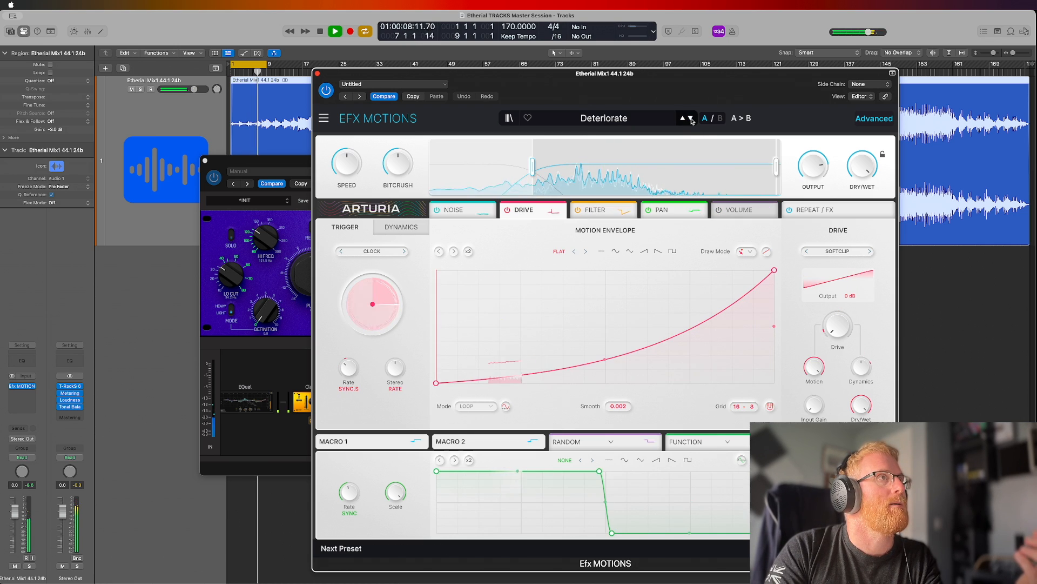
# Load the Efx MOTIONS preset Beach Waves and audition the presets that follow it, up to DIY Phaser.
pyautogui.click(605, 117)
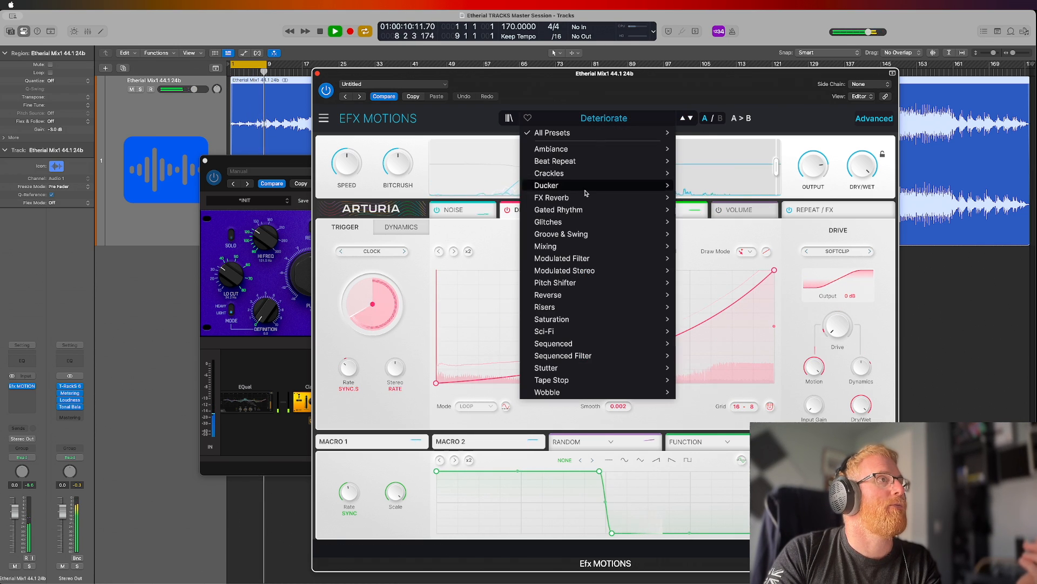
pyautogui.moveTo(627, 201)
pyautogui.click(713, 198)
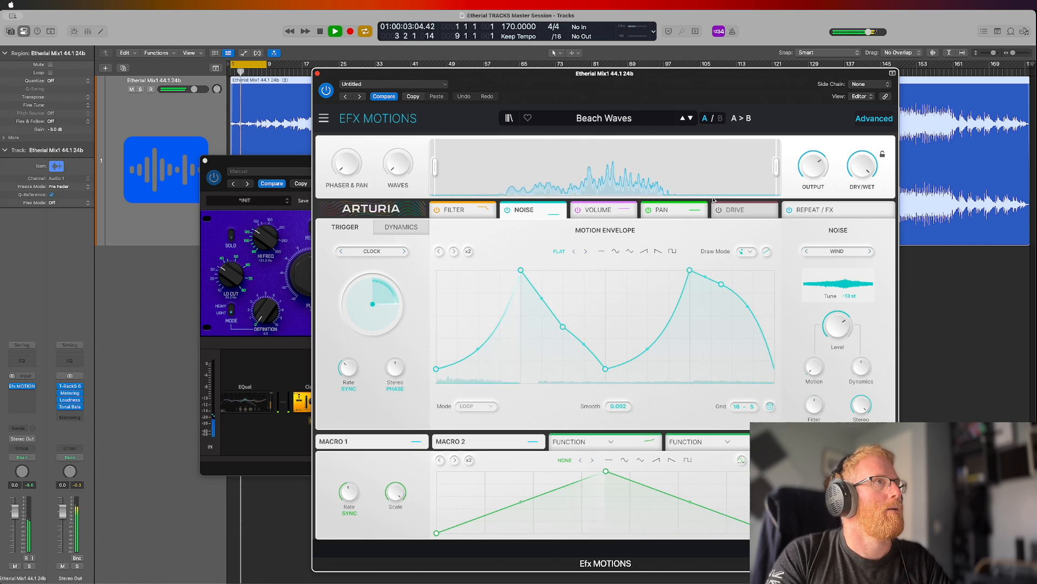
pyautogui.click(690, 119)
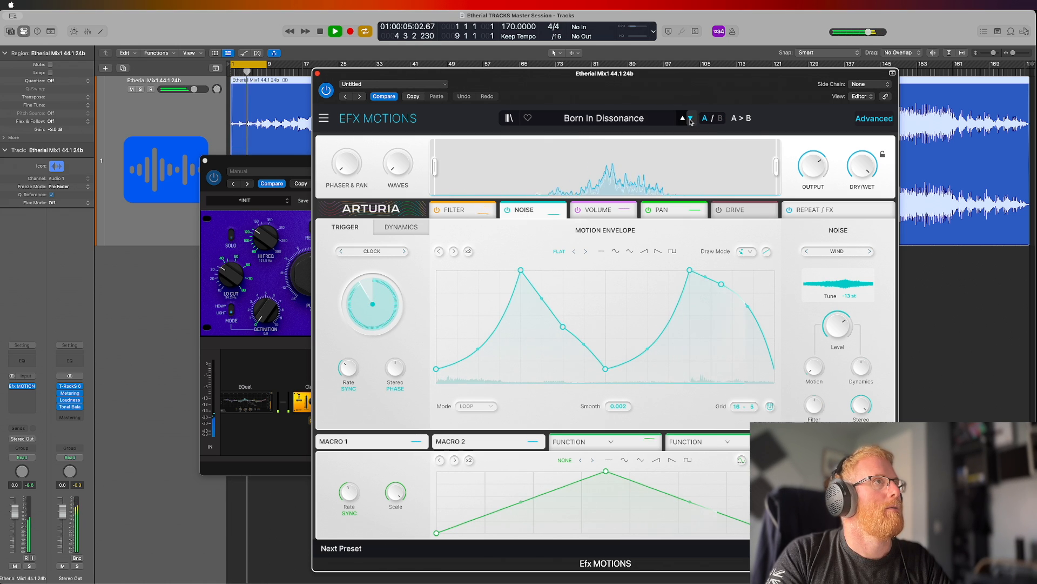
pyautogui.click(690, 120)
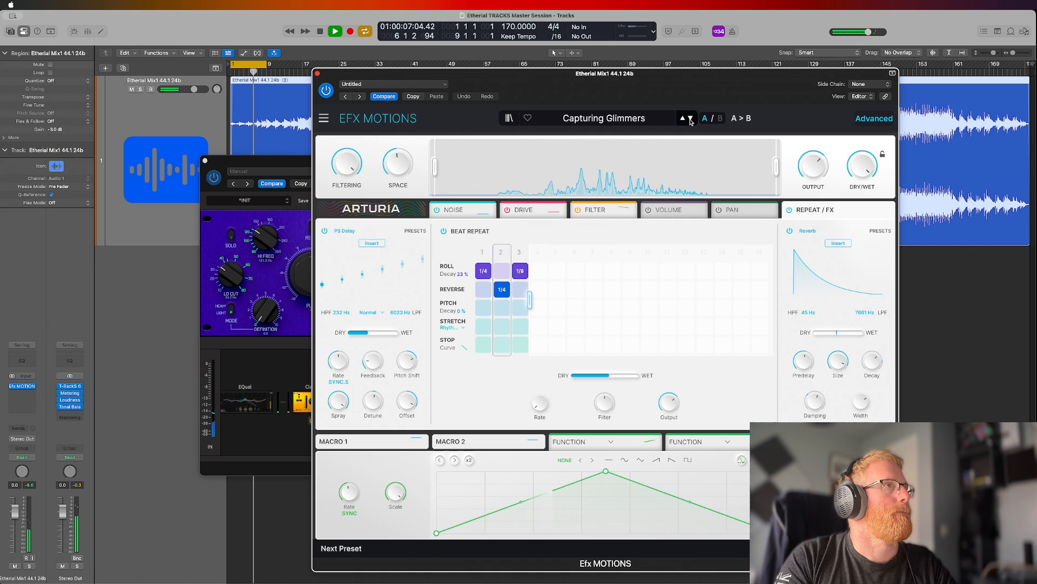
pyautogui.click(691, 120)
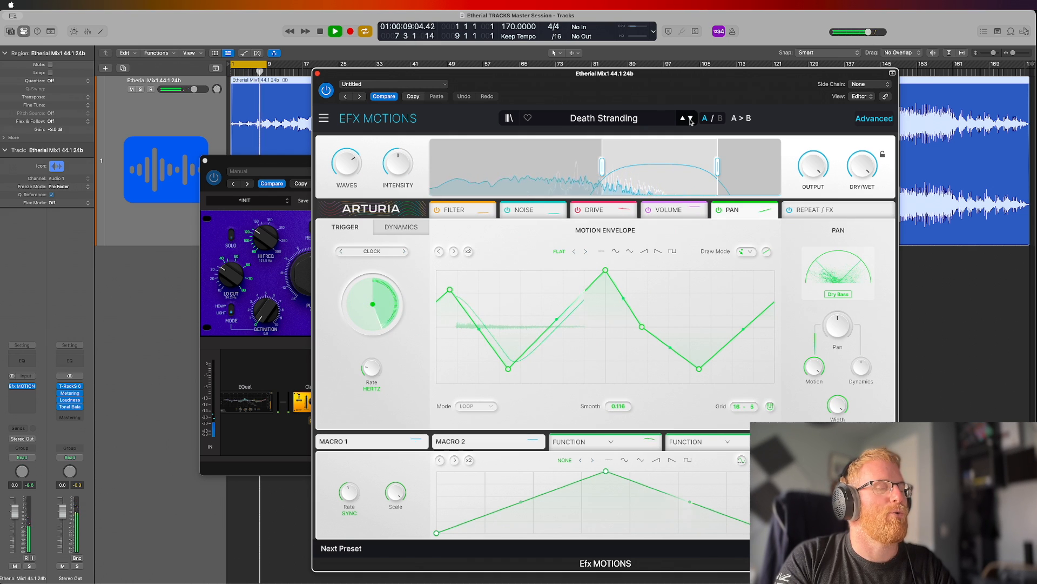
pyautogui.click(691, 120)
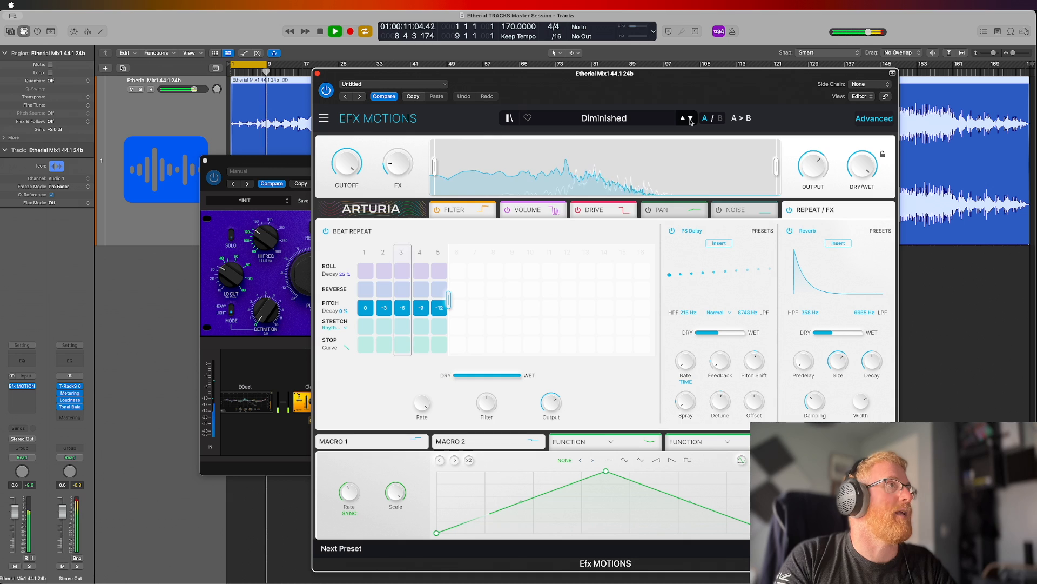
pyautogui.click(691, 120)
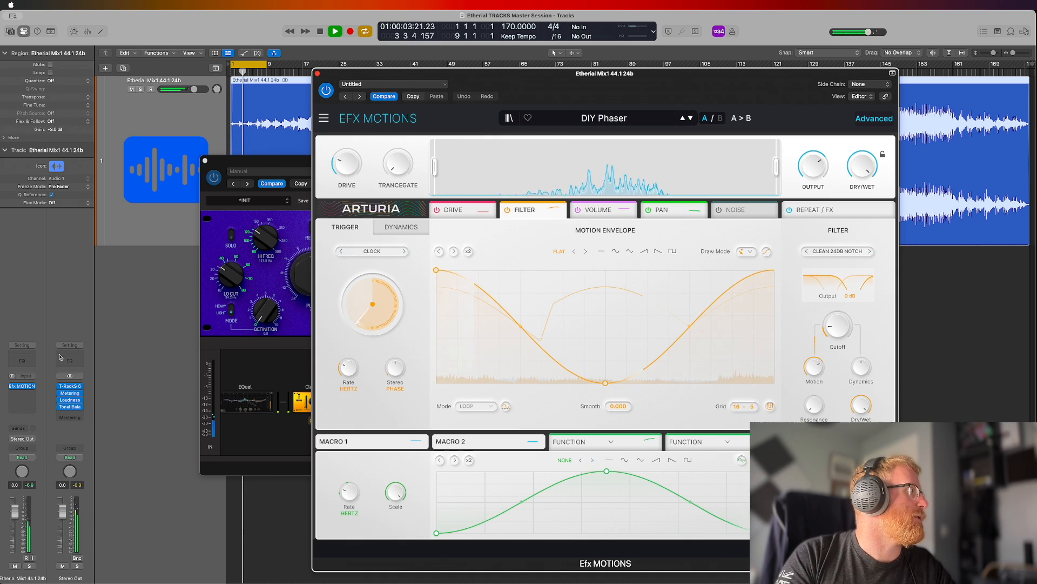
# Remove Efx MOTIONS from the Etherial Mix1 track and stop playback.
pyautogui.click(28, 386)
pyautogui.click(50, 360)
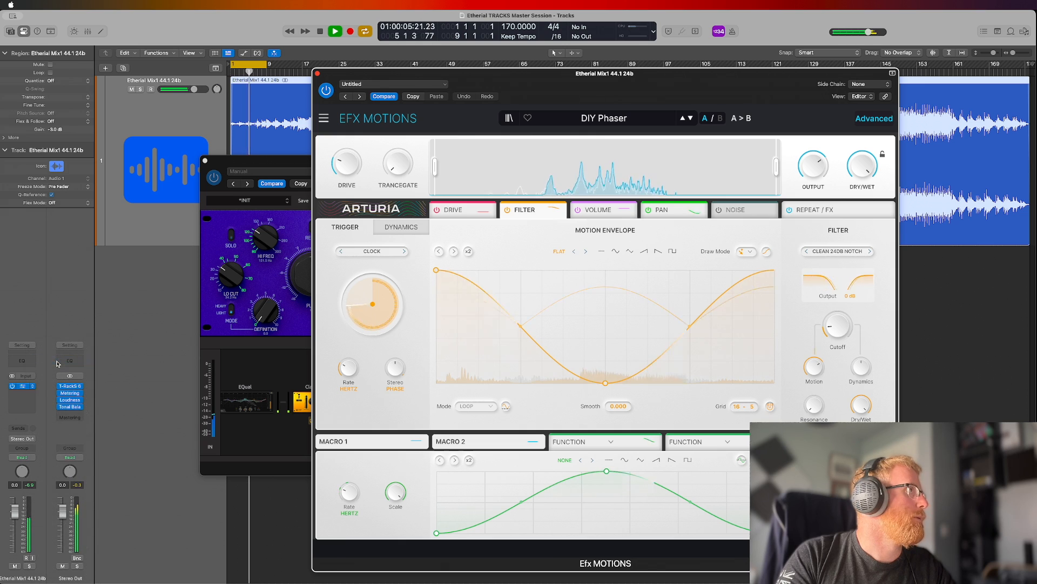
pyautogui.press('space')
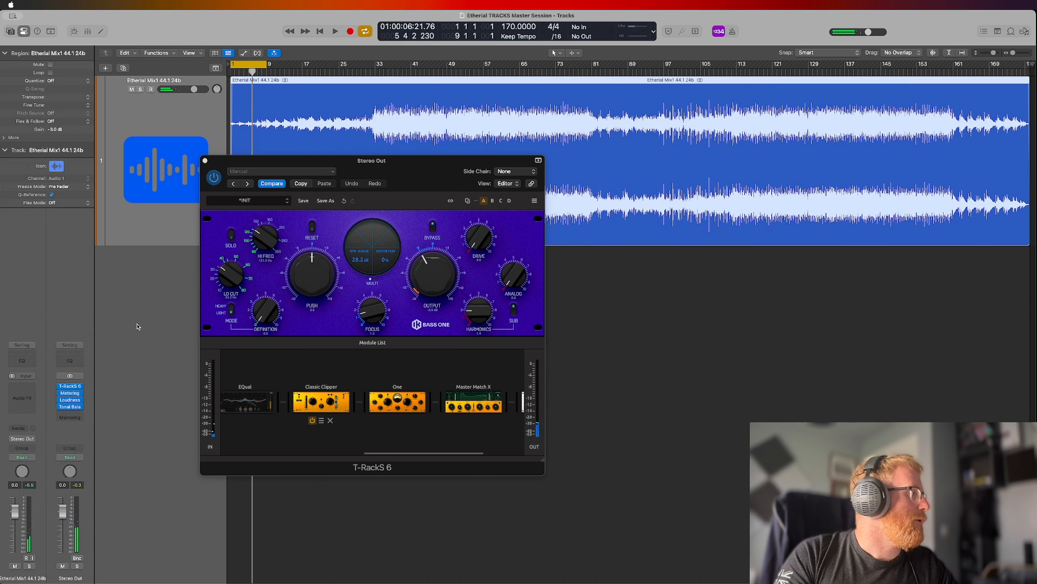
pyautogui.click(22, 391)
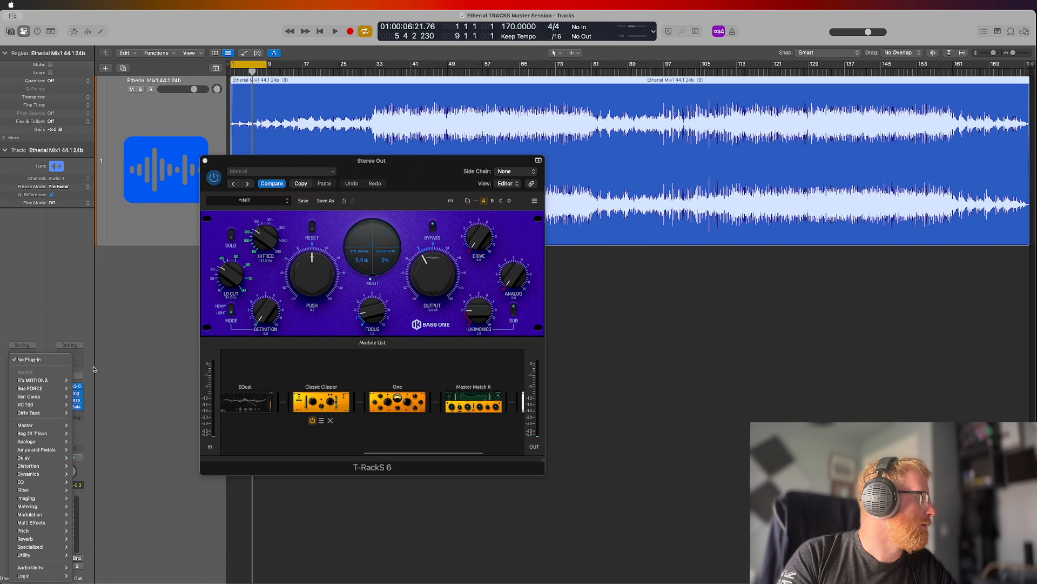
pyautogui.moveTo(48, 468)
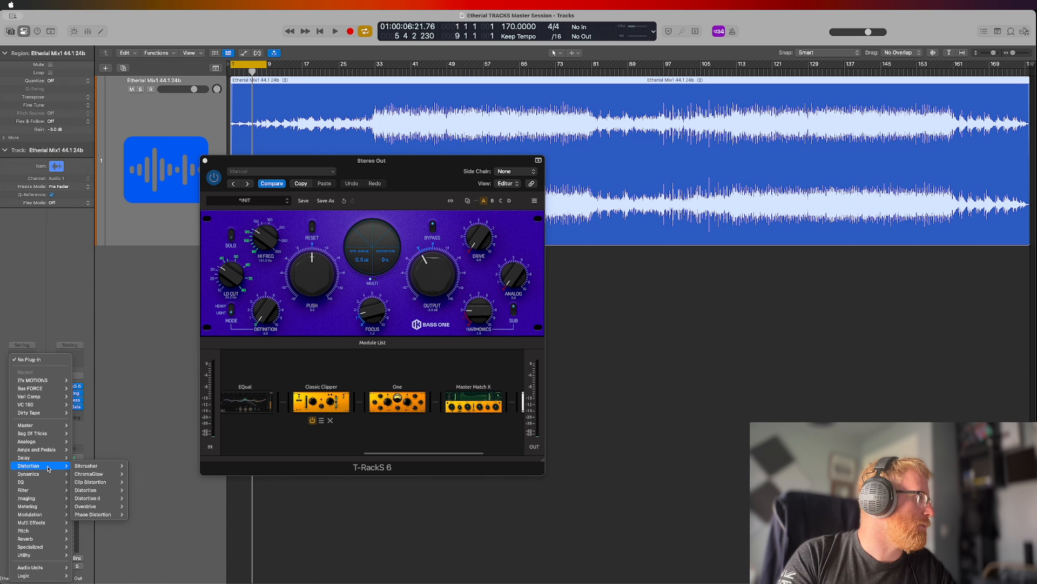
pyautogui.click(114, 341)
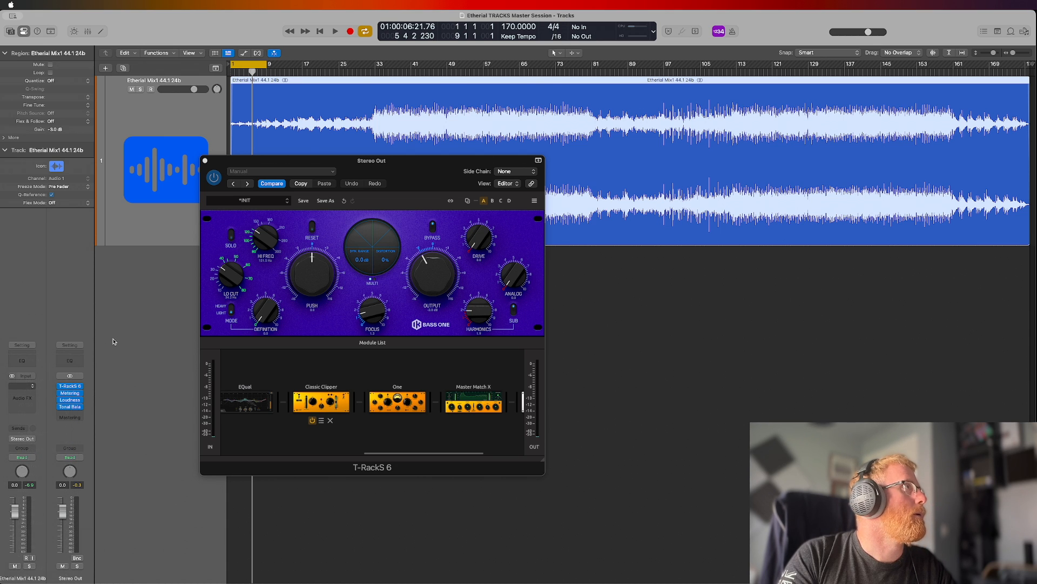
# Play the Etherial track from the start and turn off the loop over bars 1 to 9.
pyautogui.press('space')
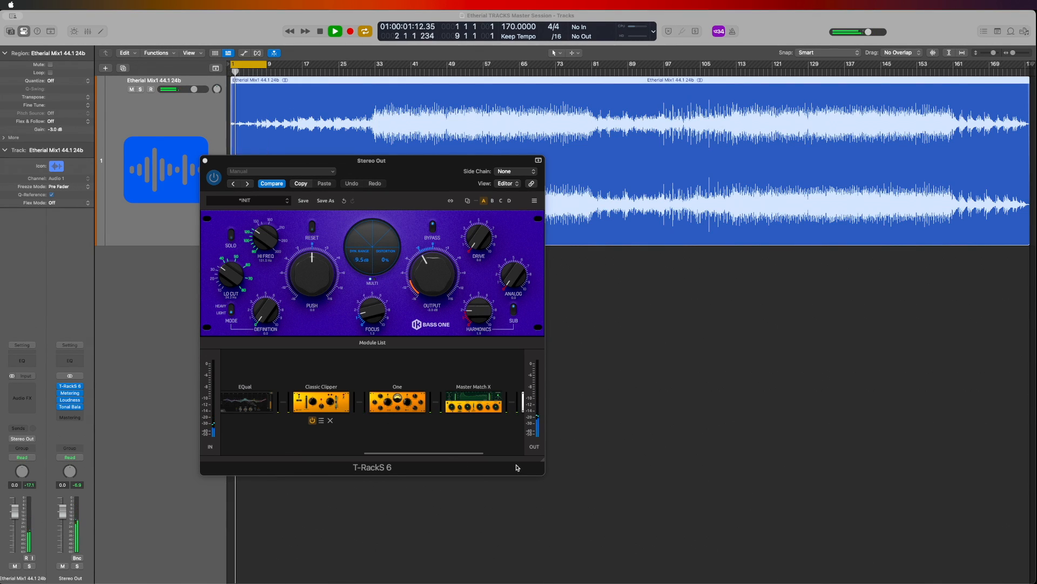
pyautogui.click(246, 65)
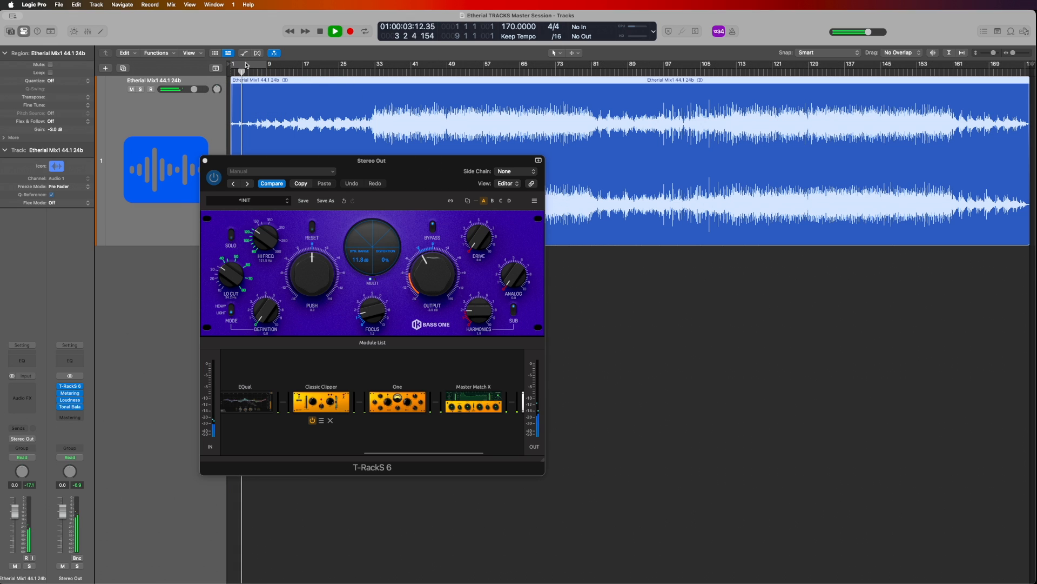